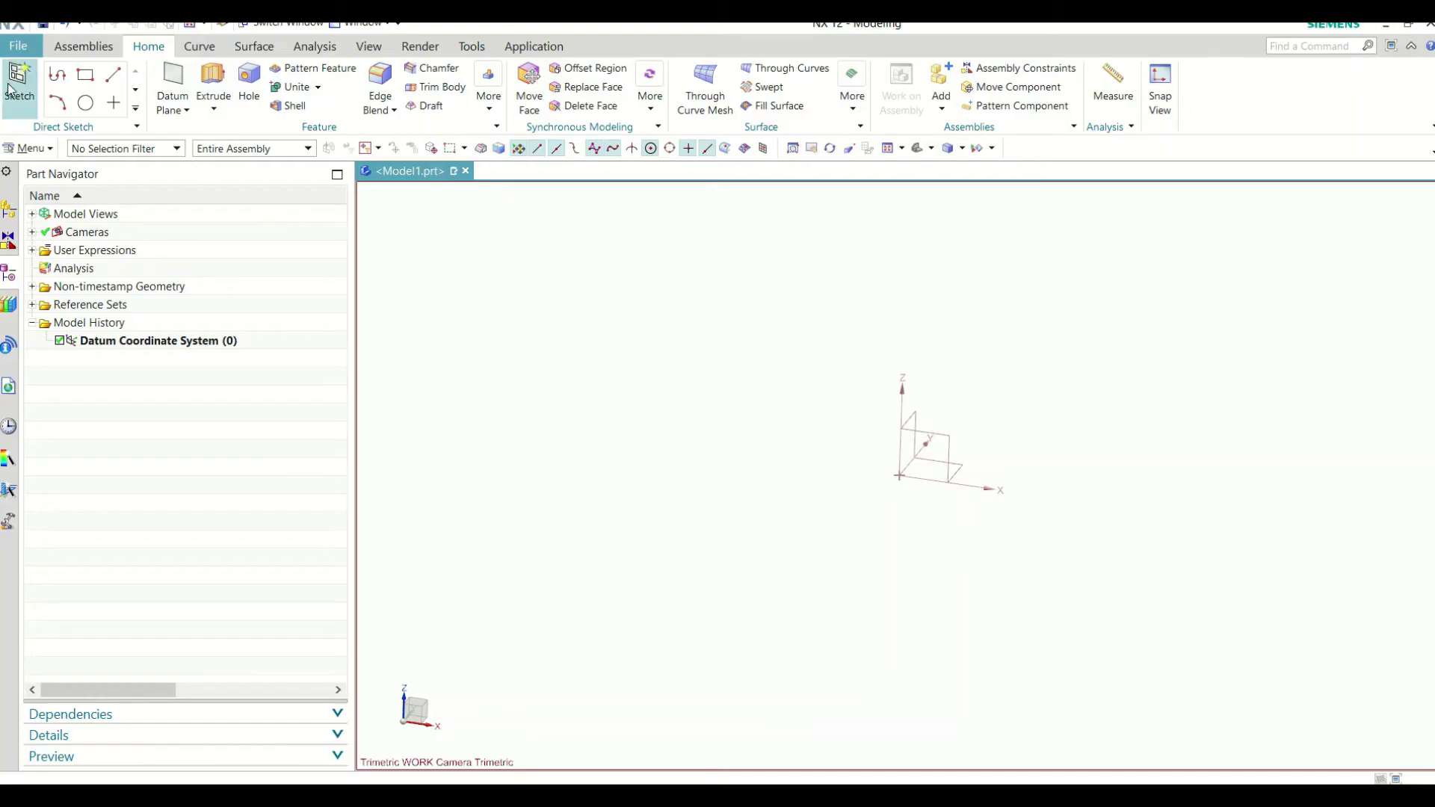
Step: Start a sketch on the default XY plane and draw a centre-point rectangle at the origin
left_click(15, 86)
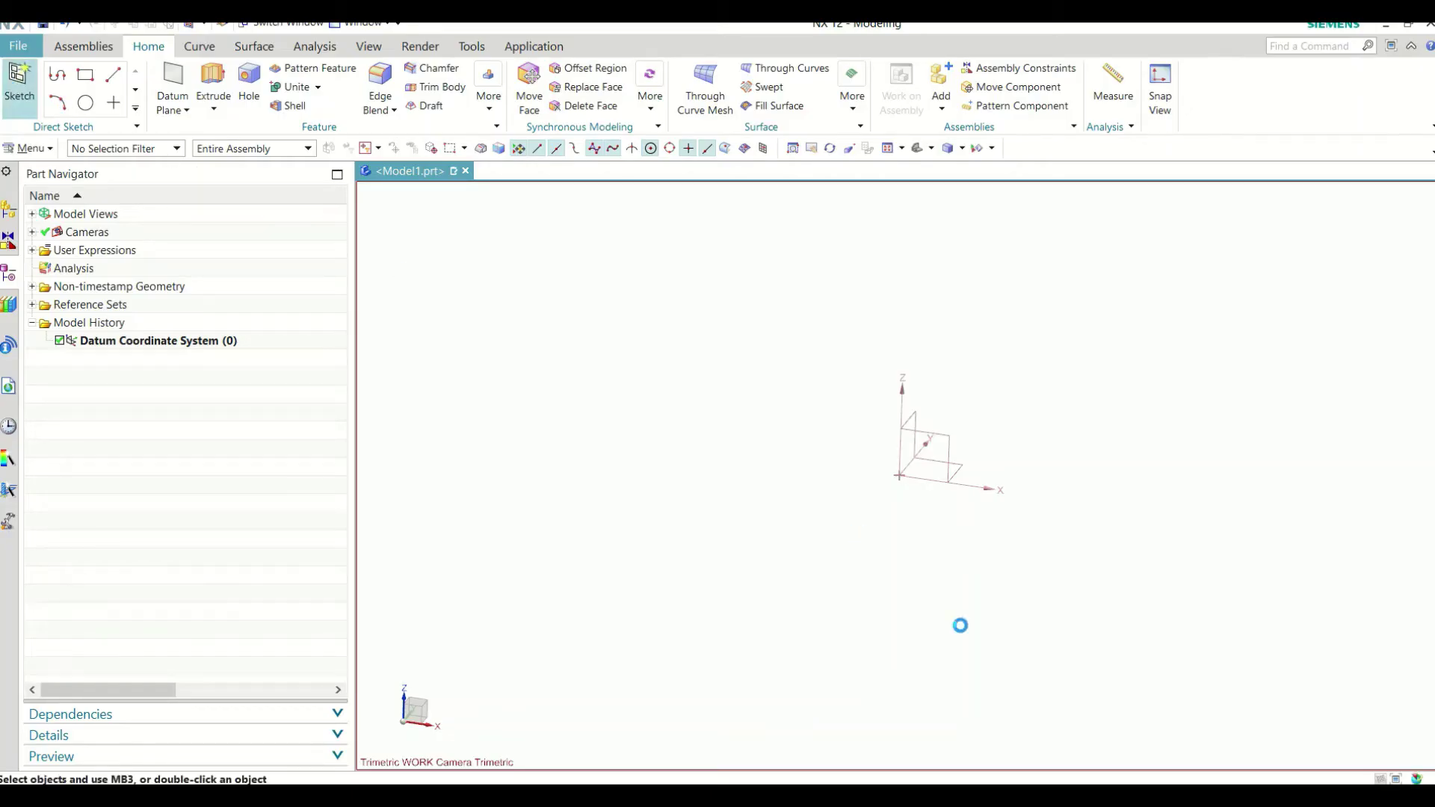
middle_click(574, 393)
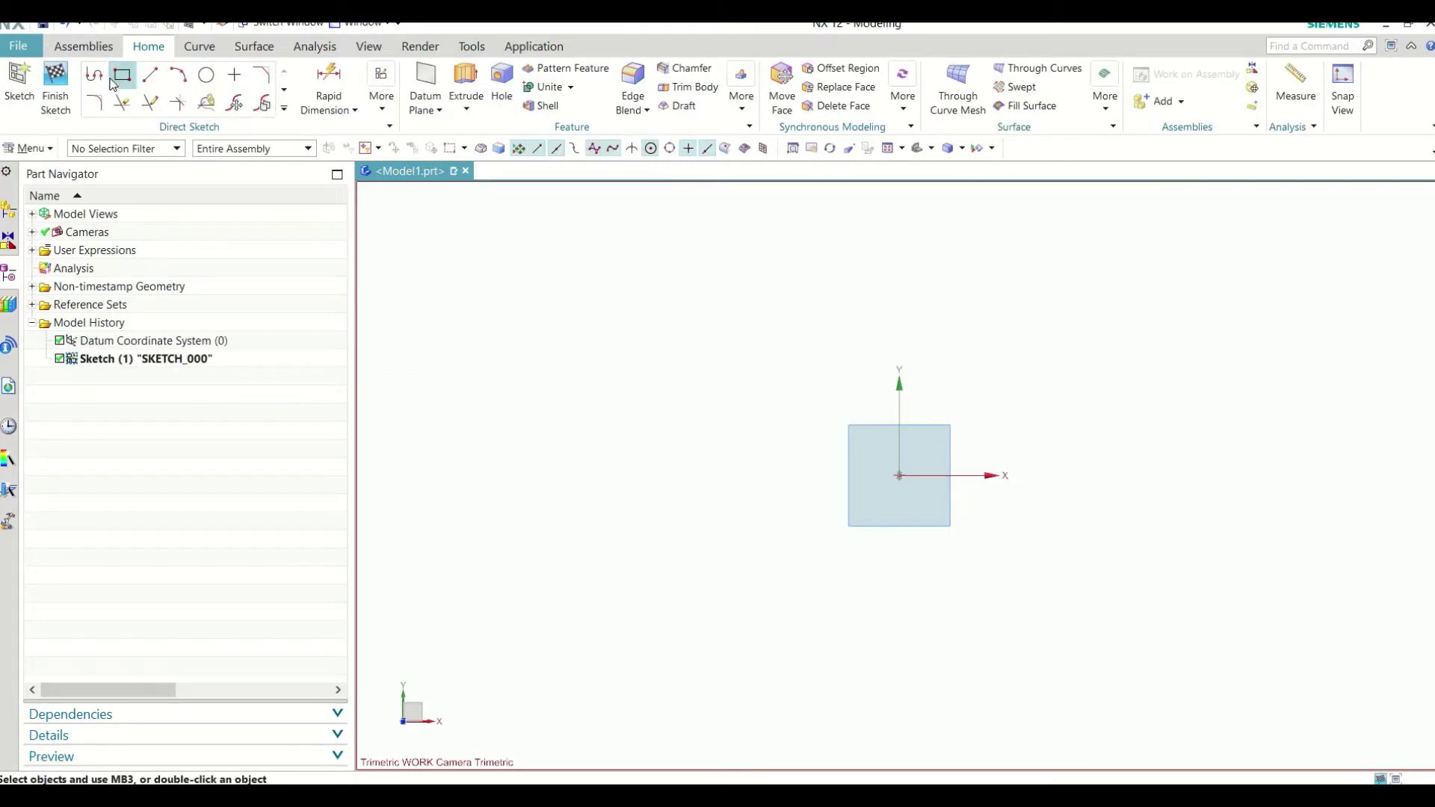
left_click(122, 77)
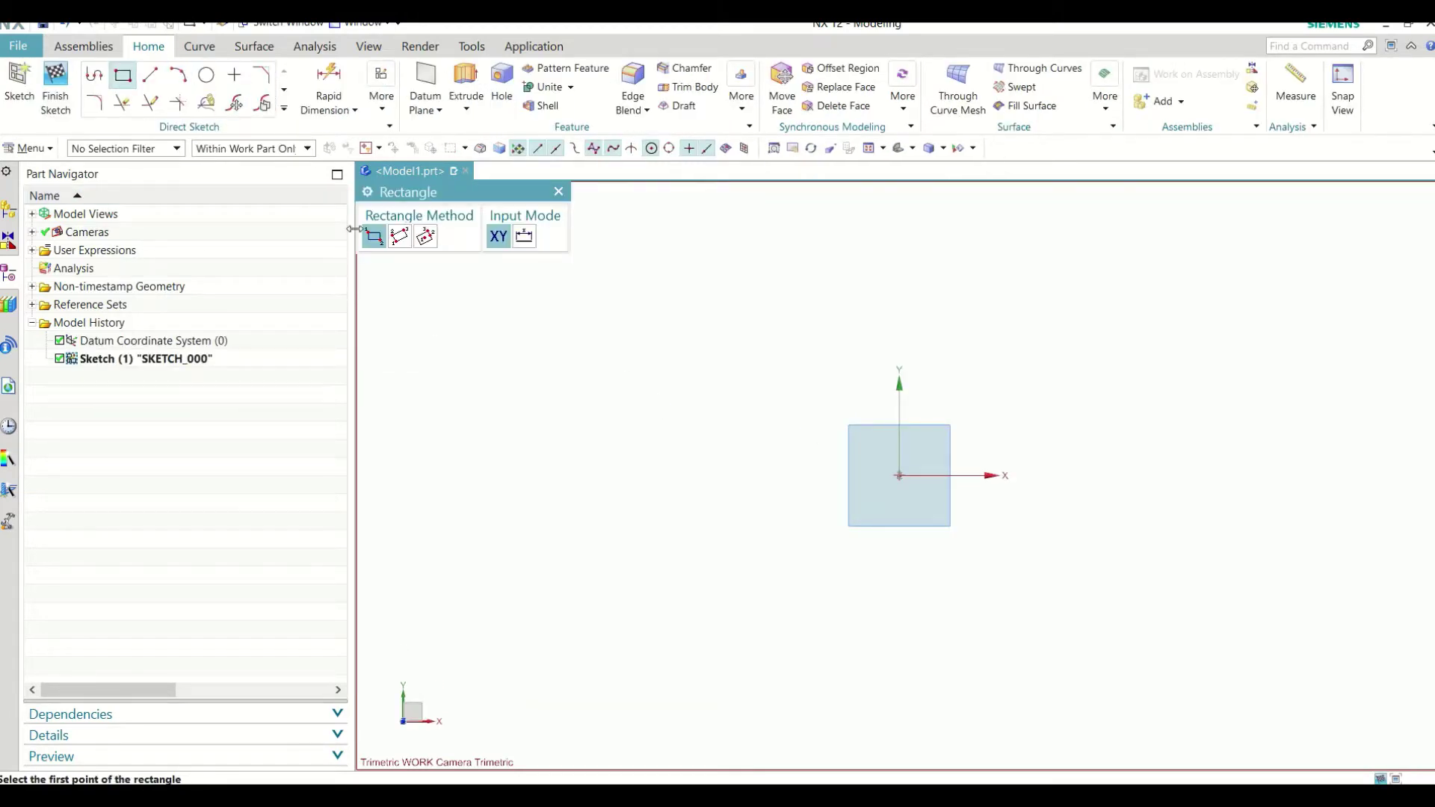
left_click(422, 239)
left_click(899, 475)
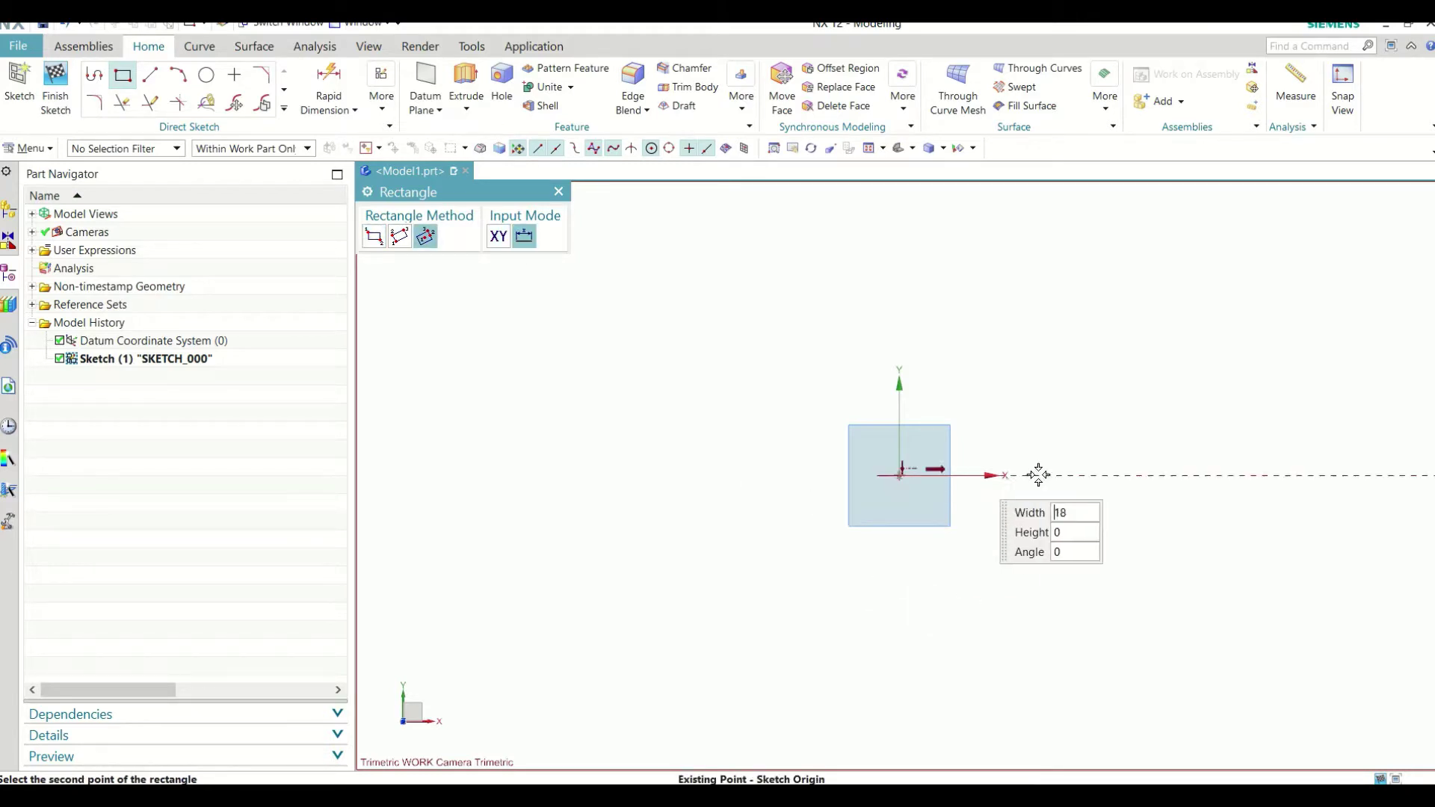
left_click(1100, 475)
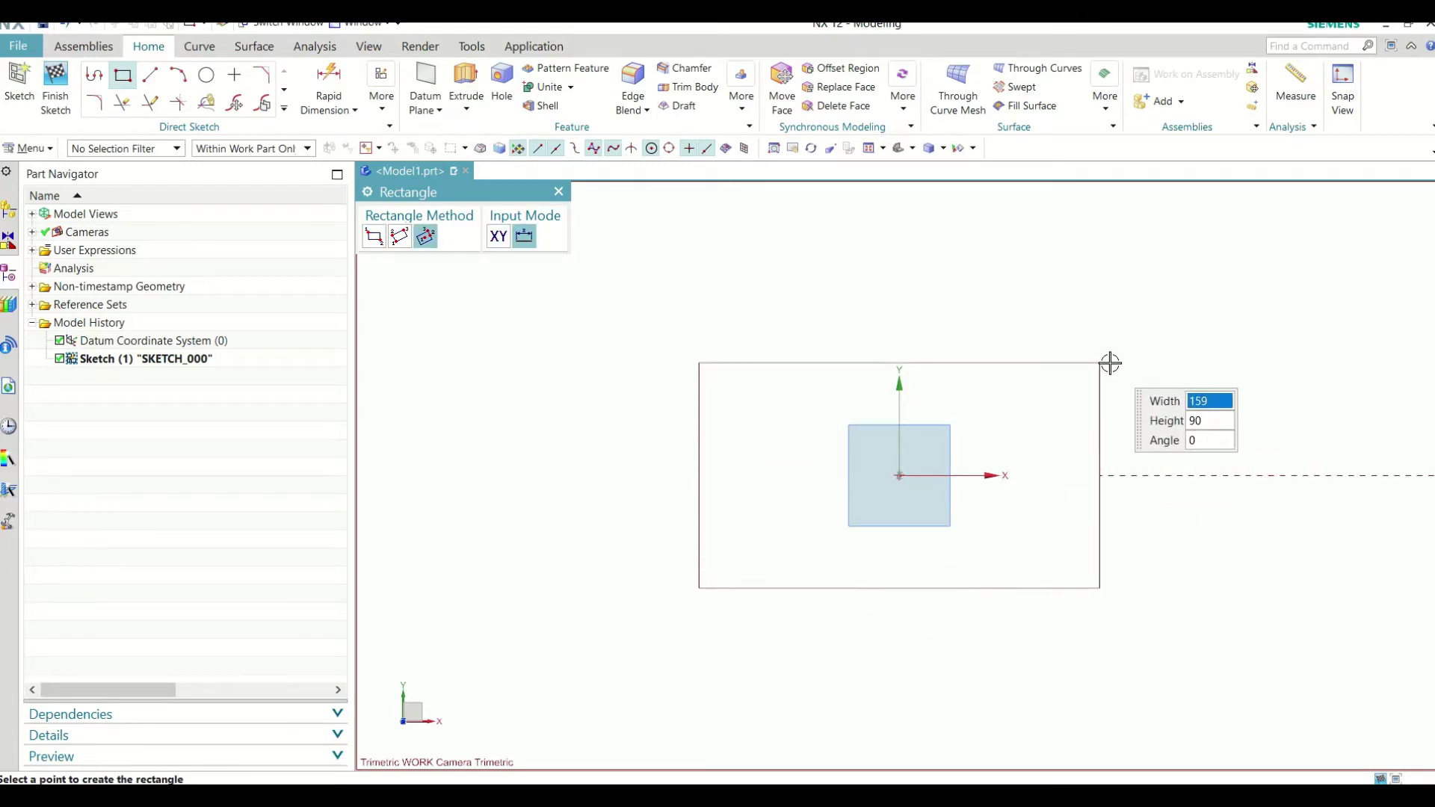
left_click(1110, 363)
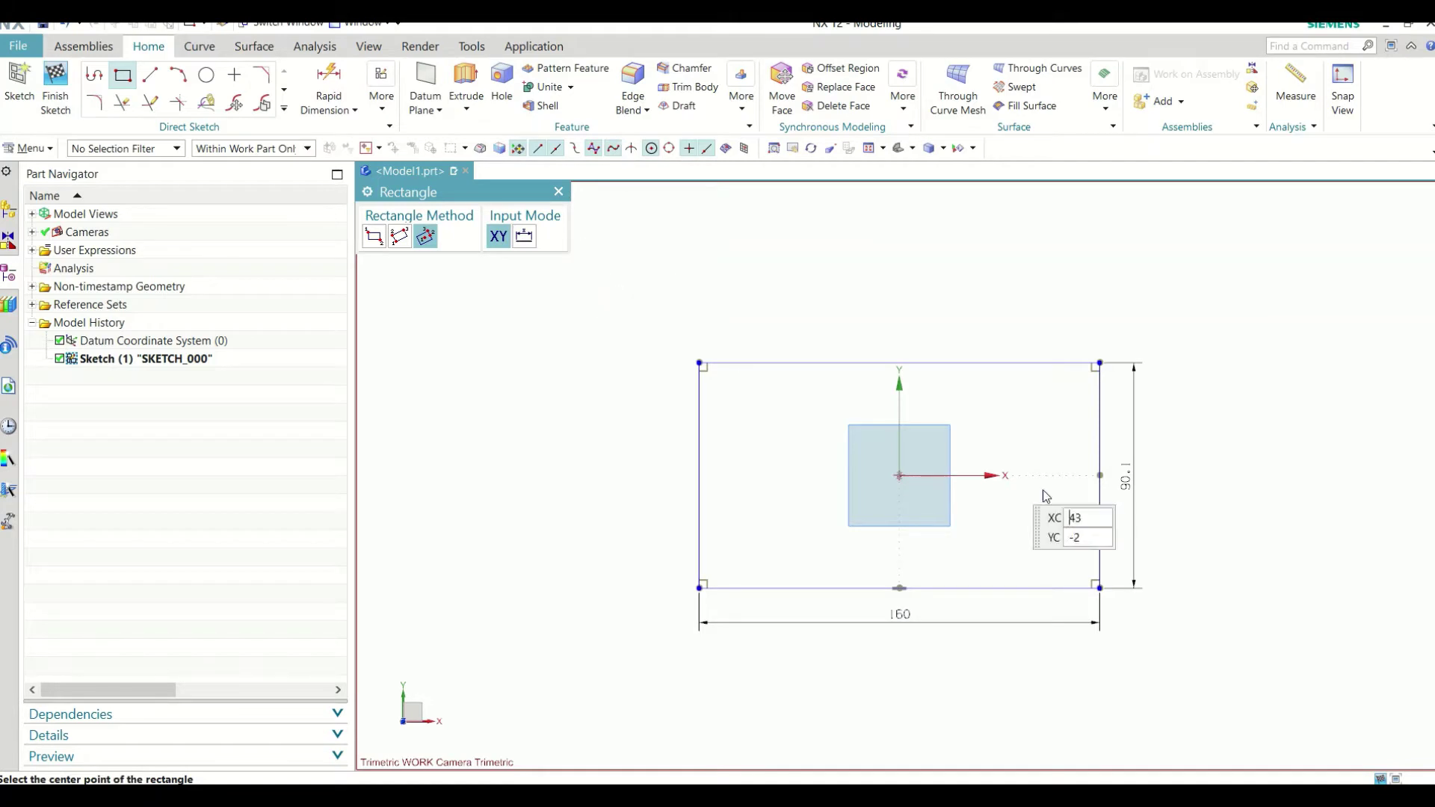
key("Escape")
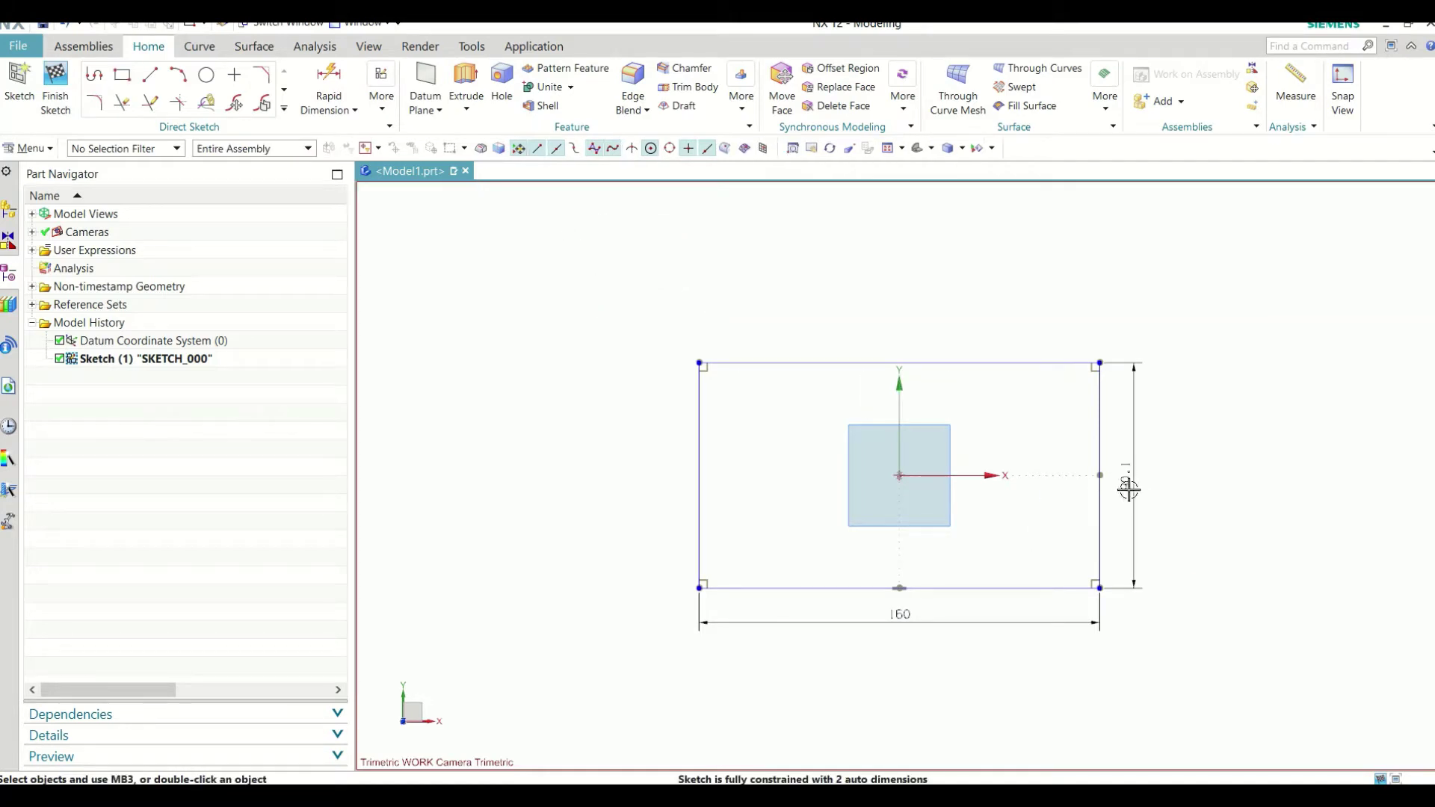
Step: Dimension the rectangle to 90 high by 190 wide and finish the sketch
double_click(1128, 488)
type("990")
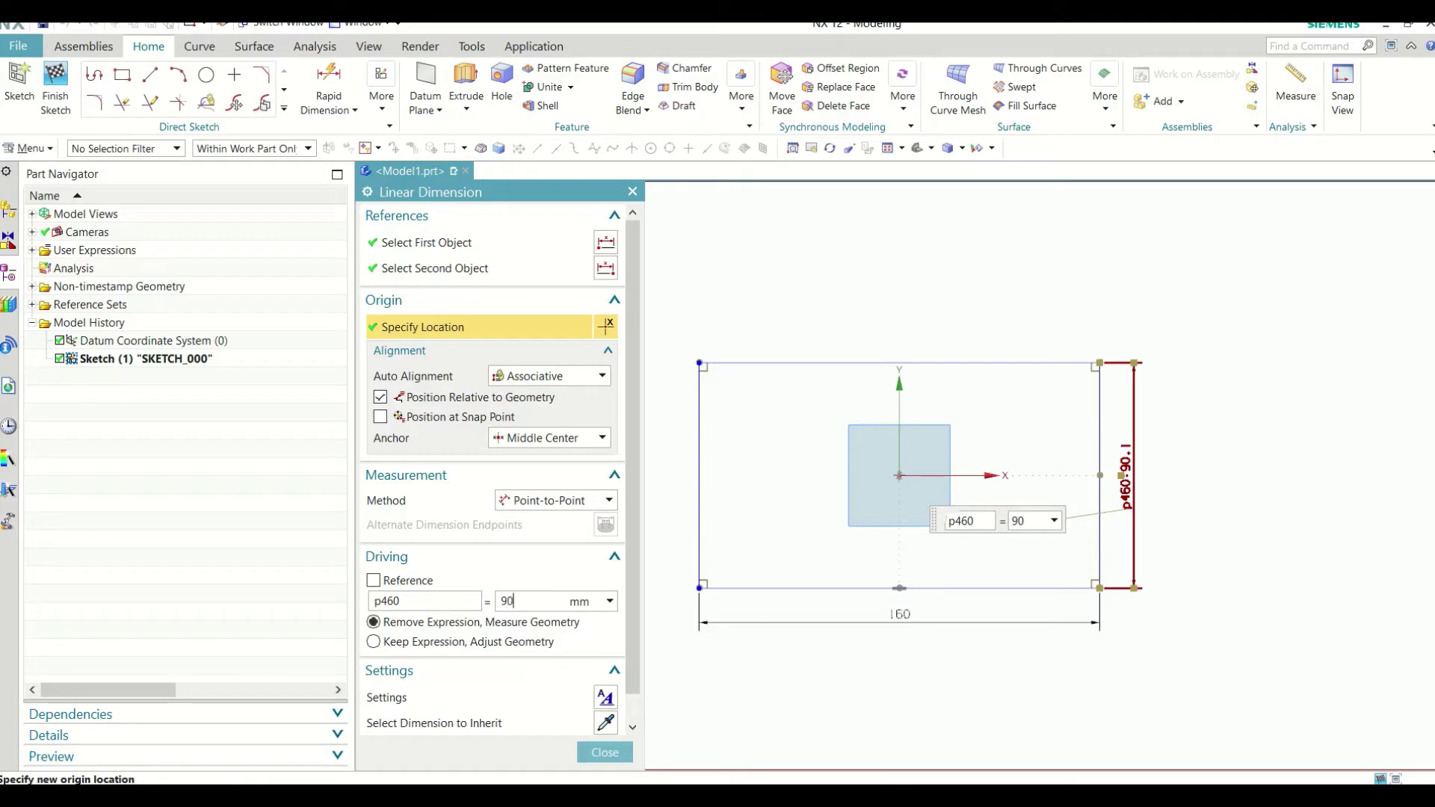
key("Return")
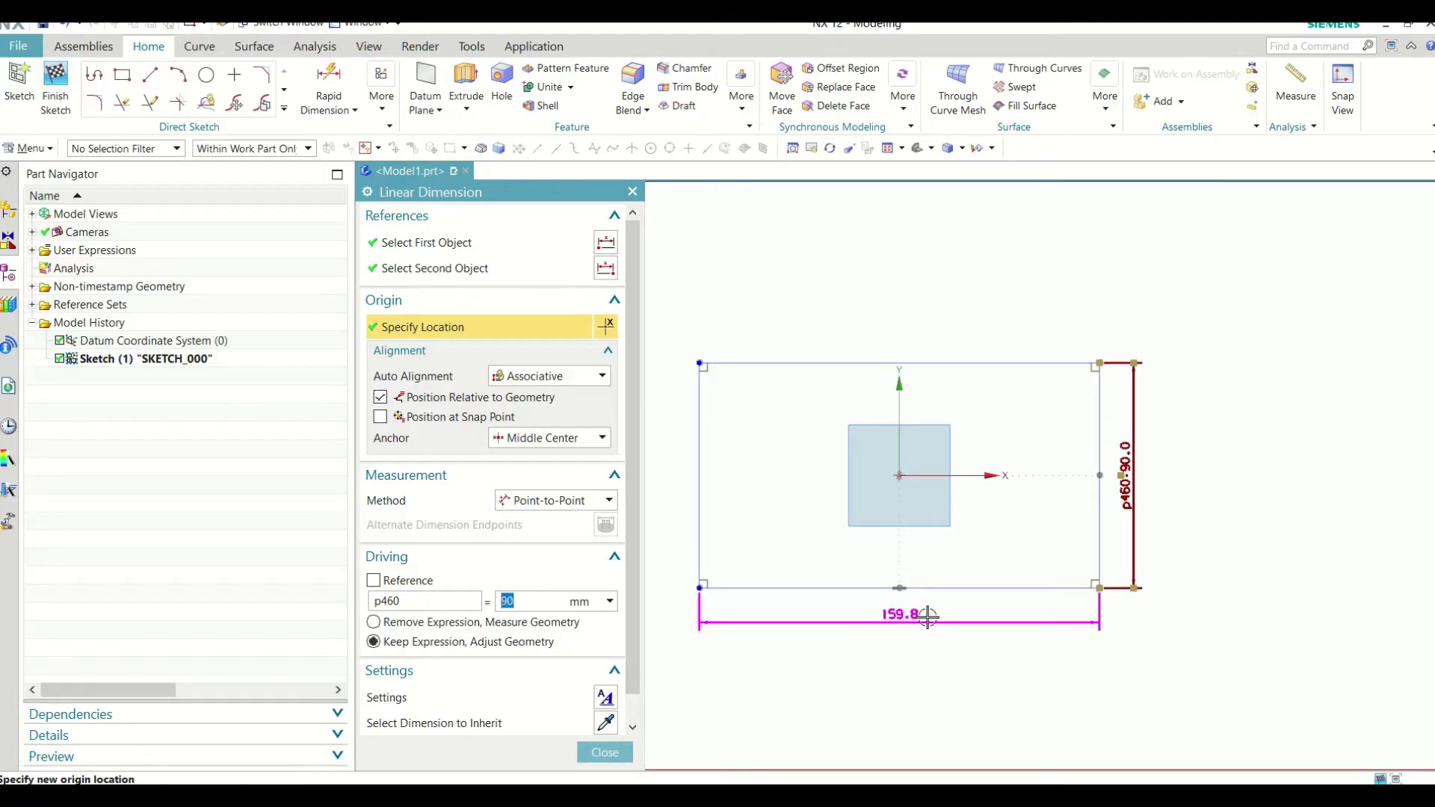
double_click(919, 613)
type("190")
key("Return")
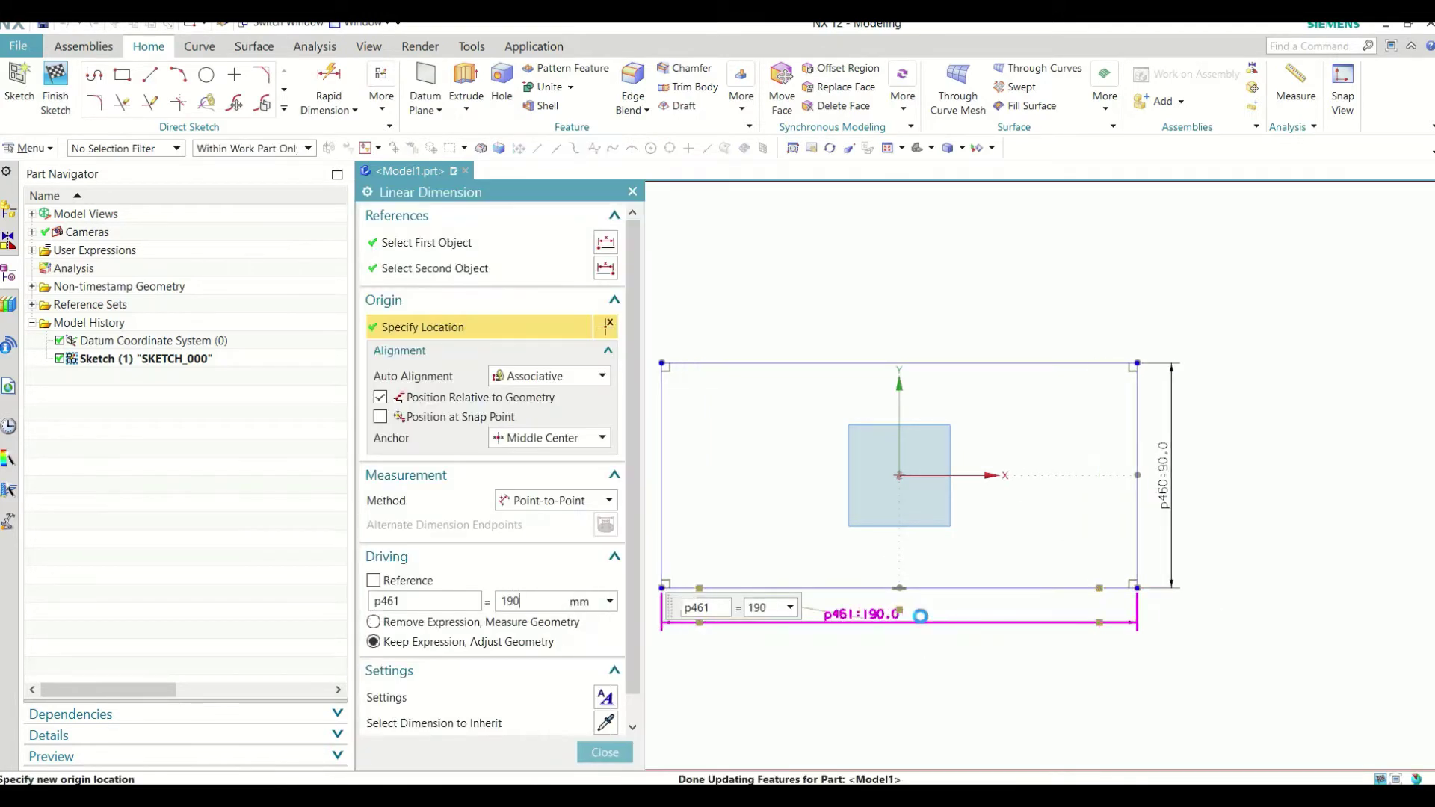
left_click(594, 752)
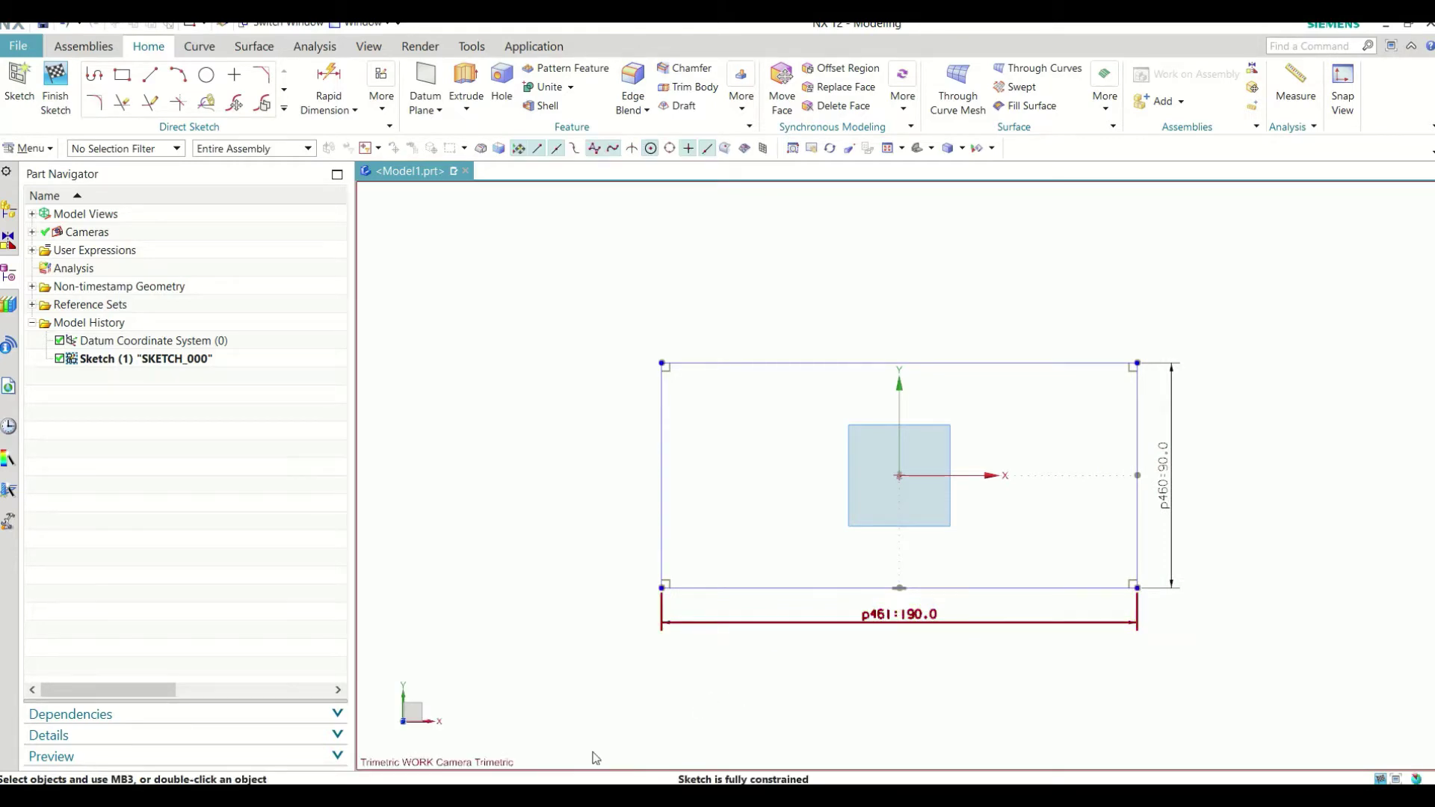
left_click(38, 88)
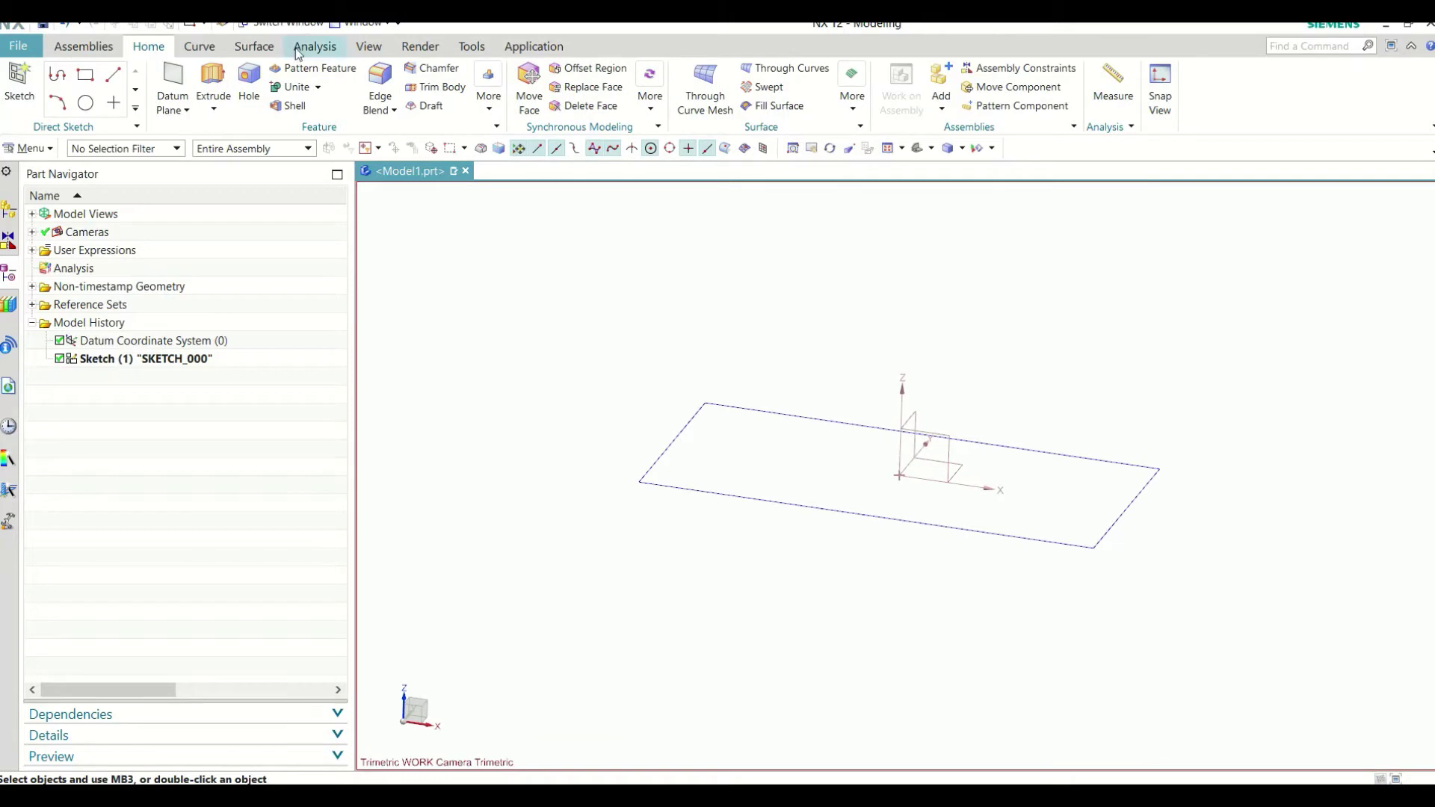
Step: Extrude the 190 × 90 rectangle as Symmetric Value, distance 50, into a solid block
left_click(213, 82)
left_click(146, 358)
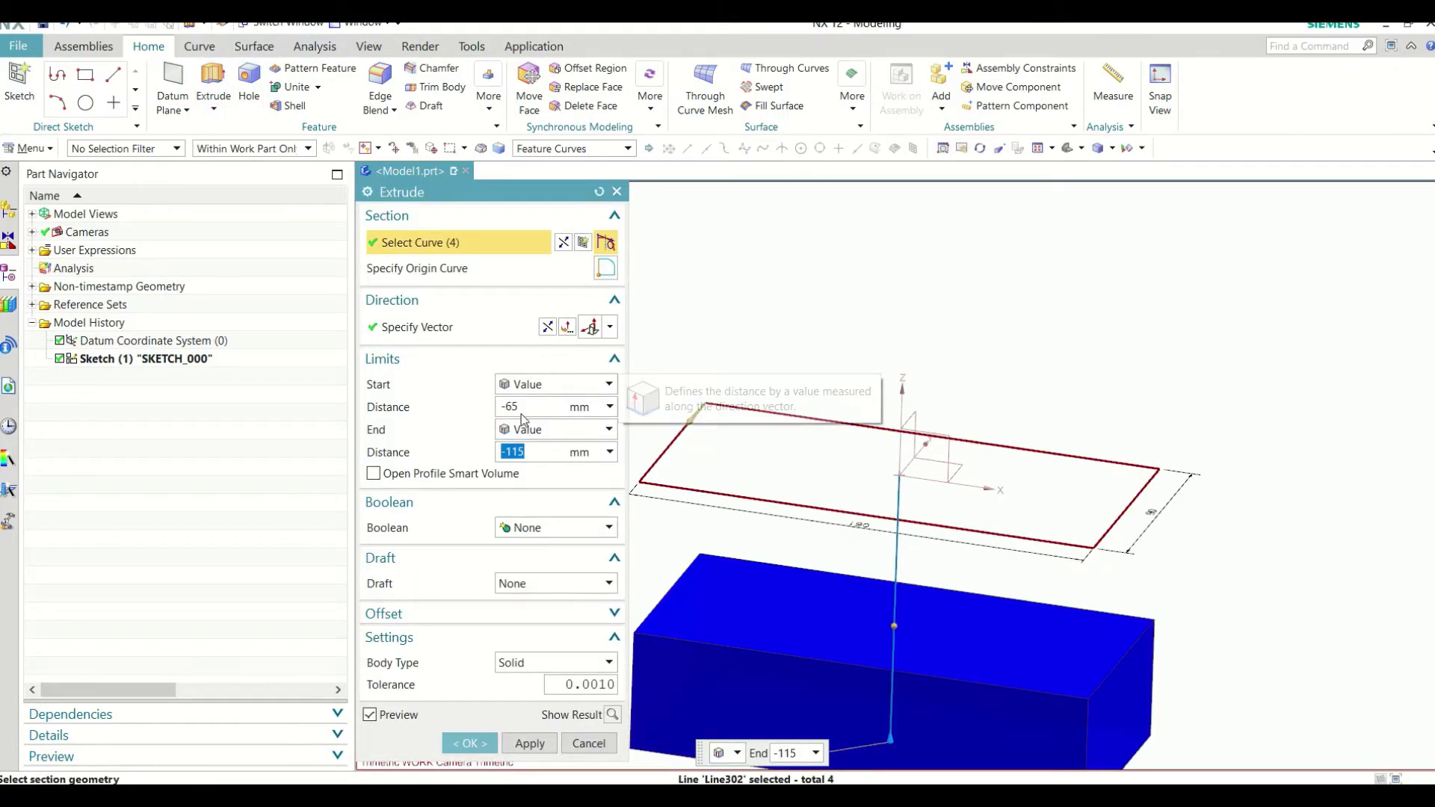
left_click(523, 407)
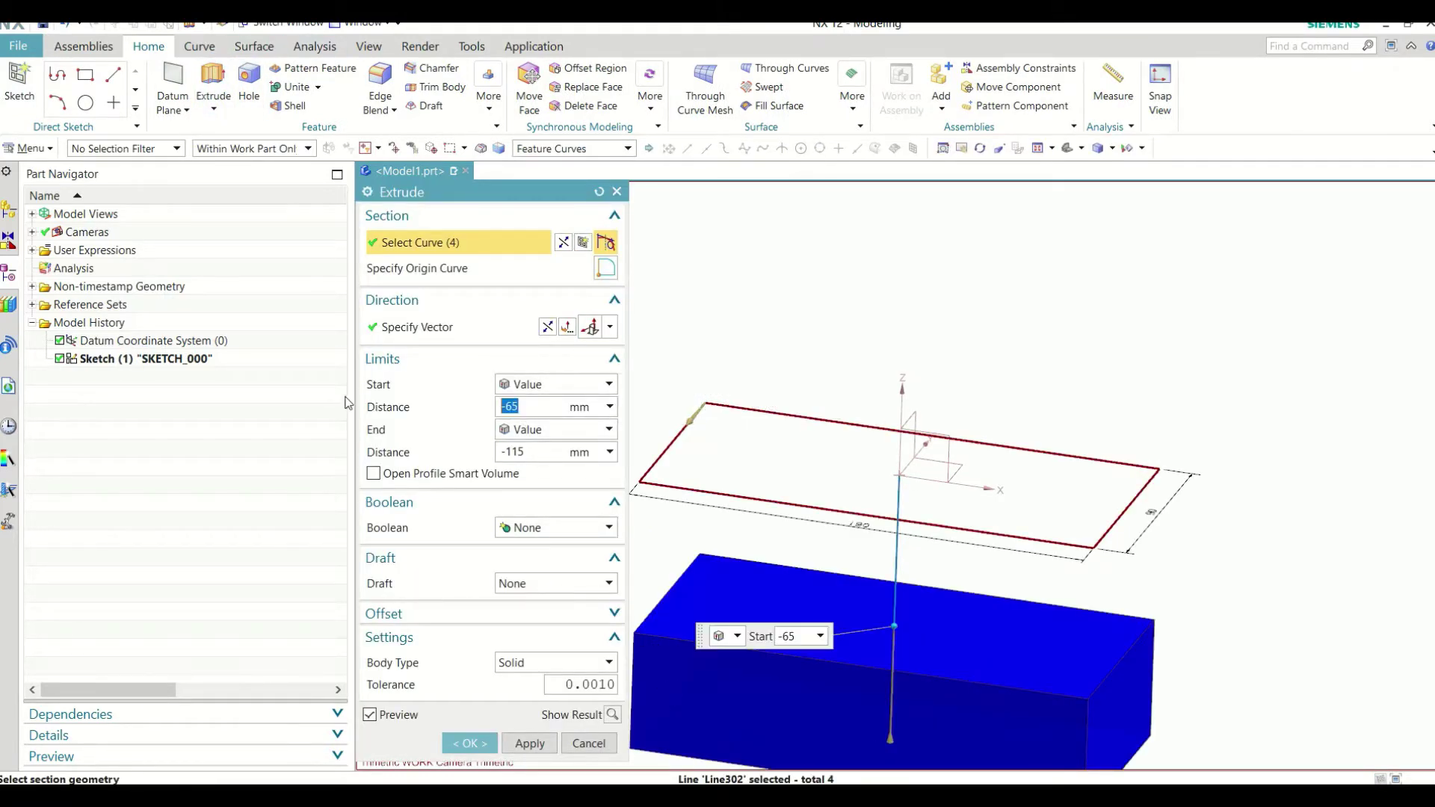
left_click(497, 387)
left_click(542, 422)
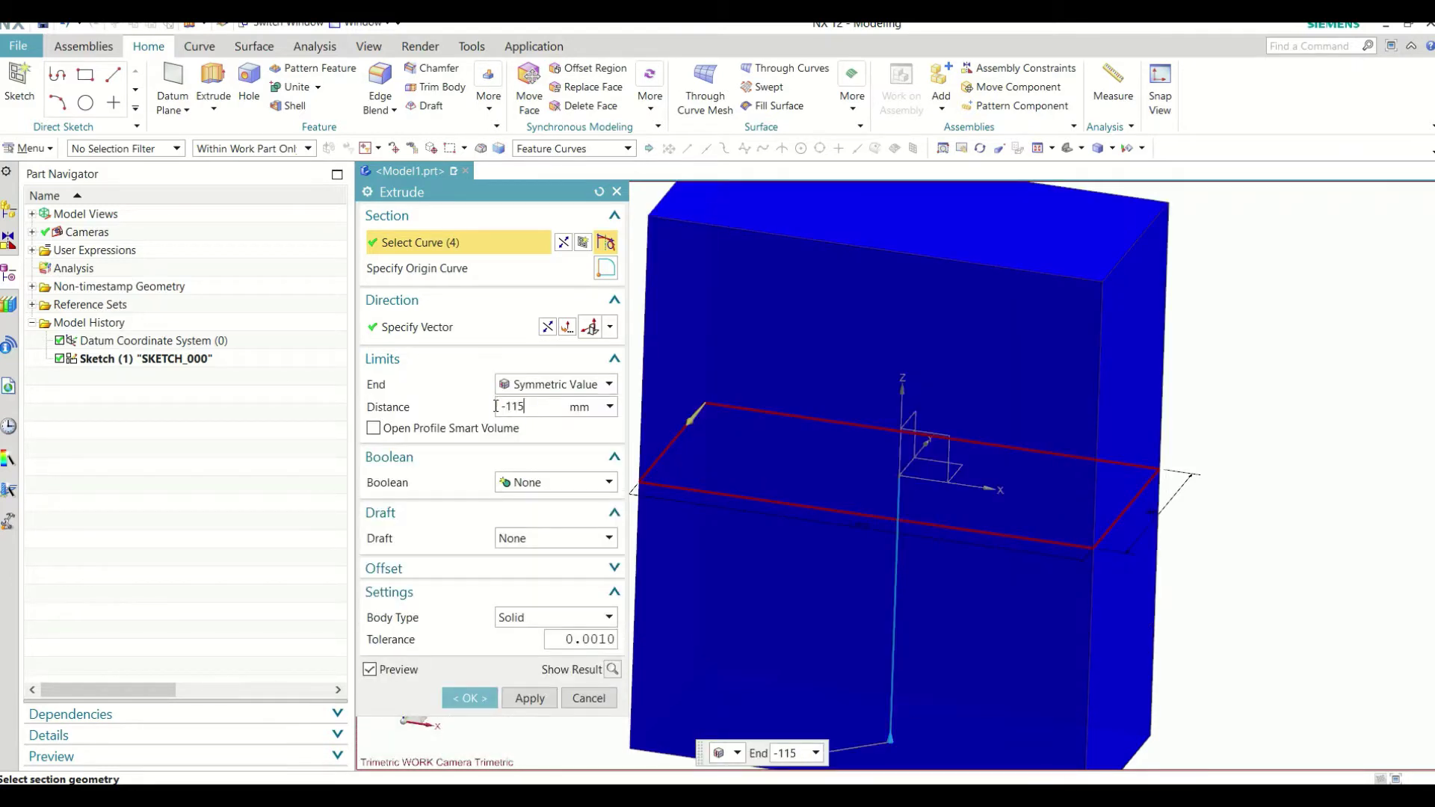
type("50")
key("Return")
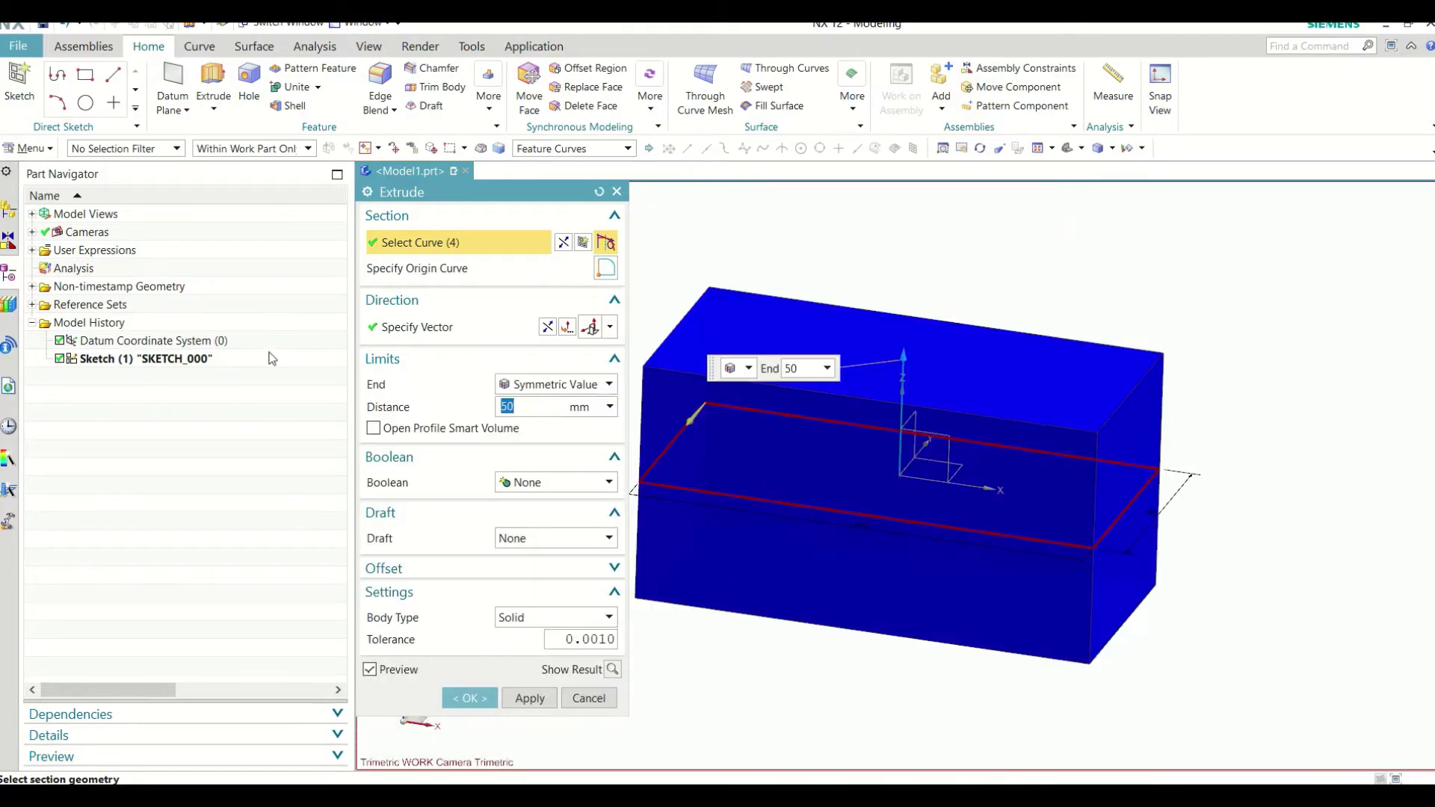
left_click(468, 697)
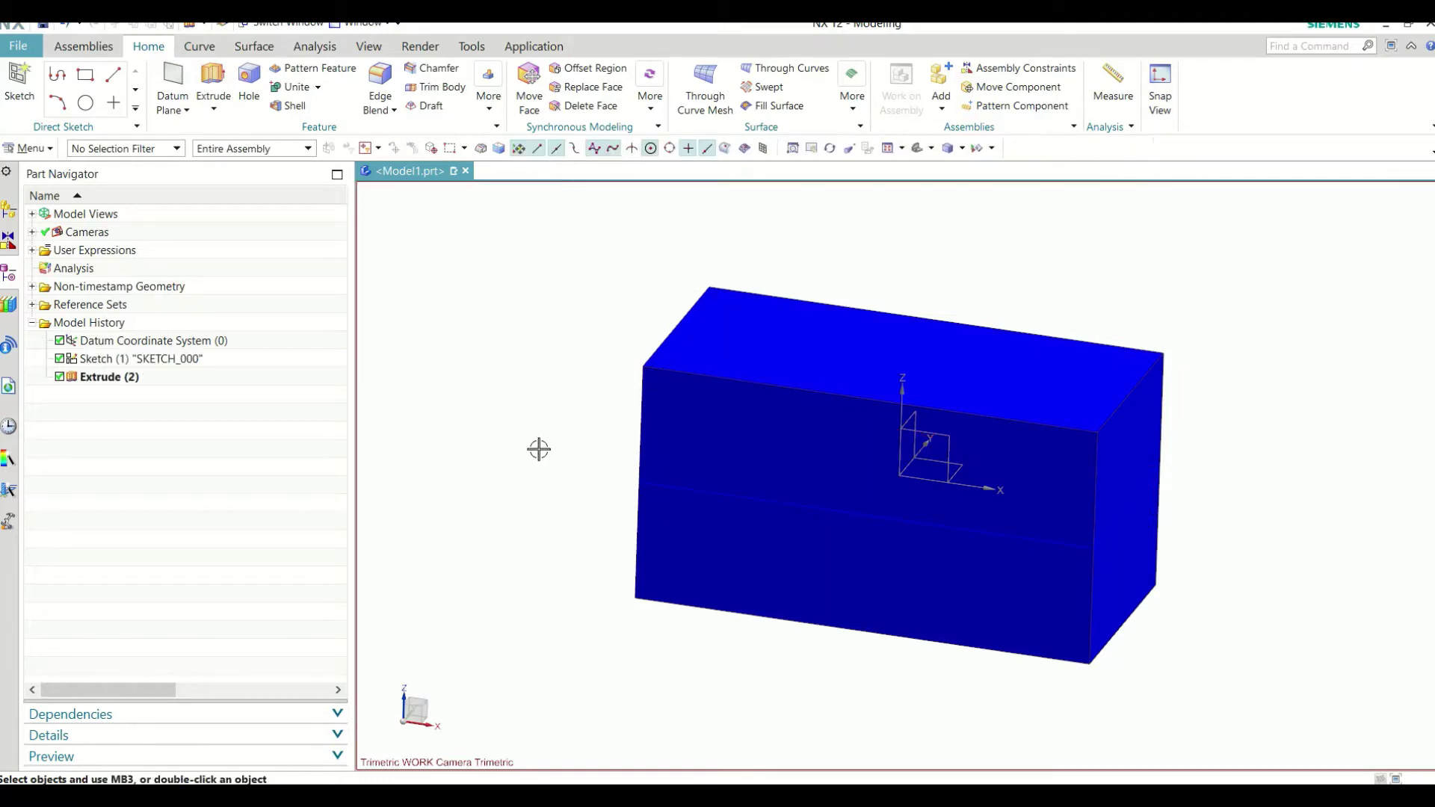
scroll(538, 448, "down", 2)
Step: Recolour the extruded block to a neutral gray via Edit Object Display
left_click(368, 46)
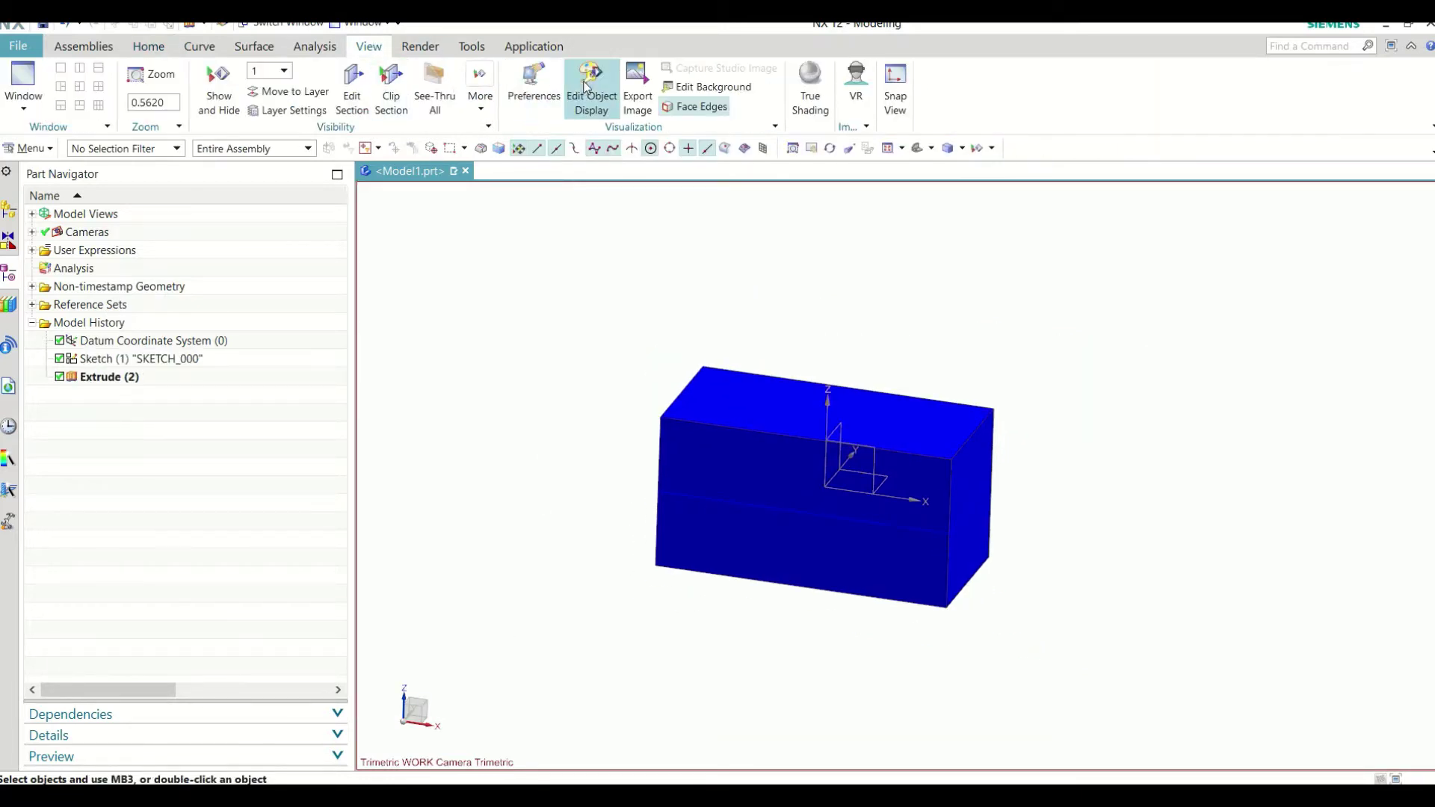
left_click(585, 86)
left_click(800, 448)
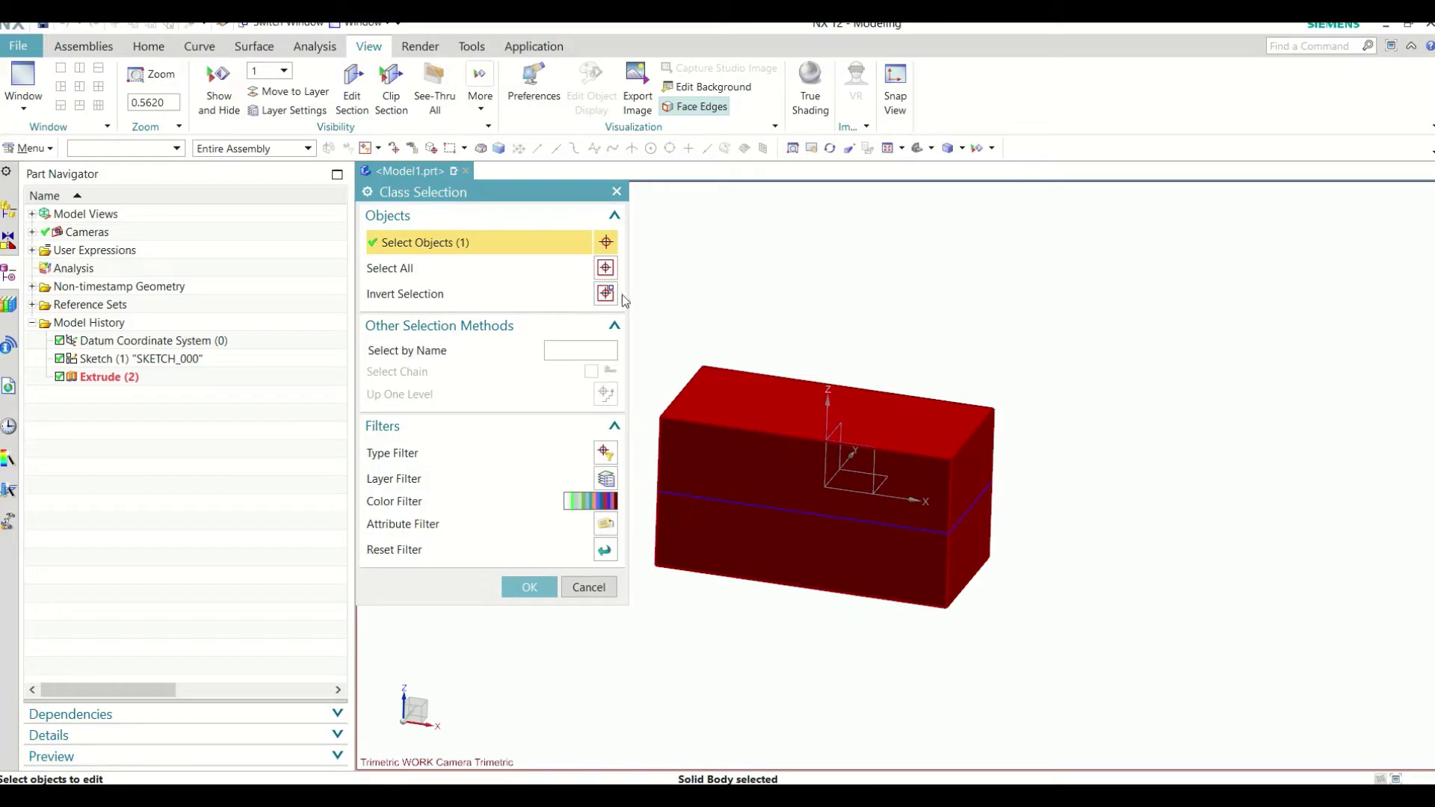
left_click(529, 588)
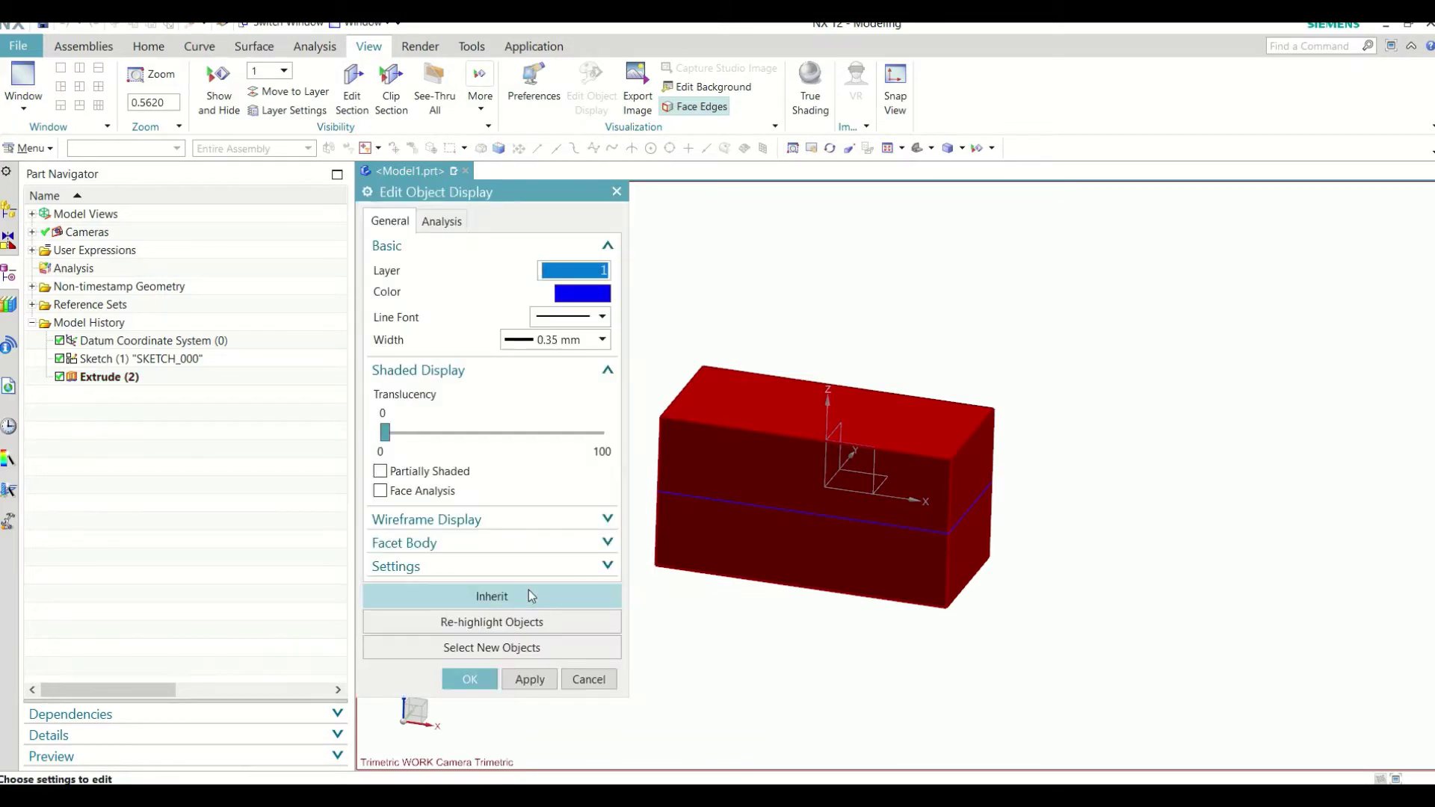
left_click(583, 294)
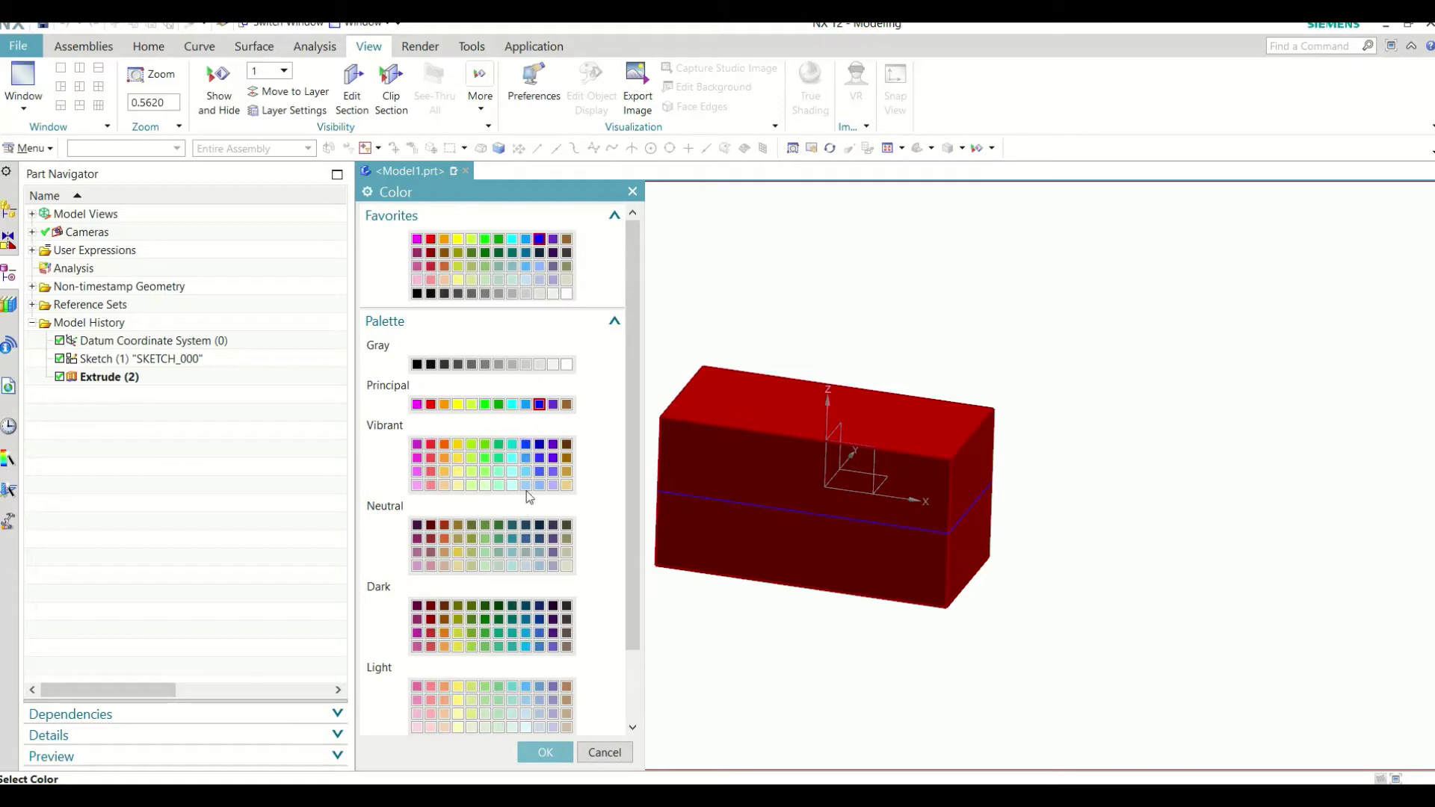
left_click(528, 552)
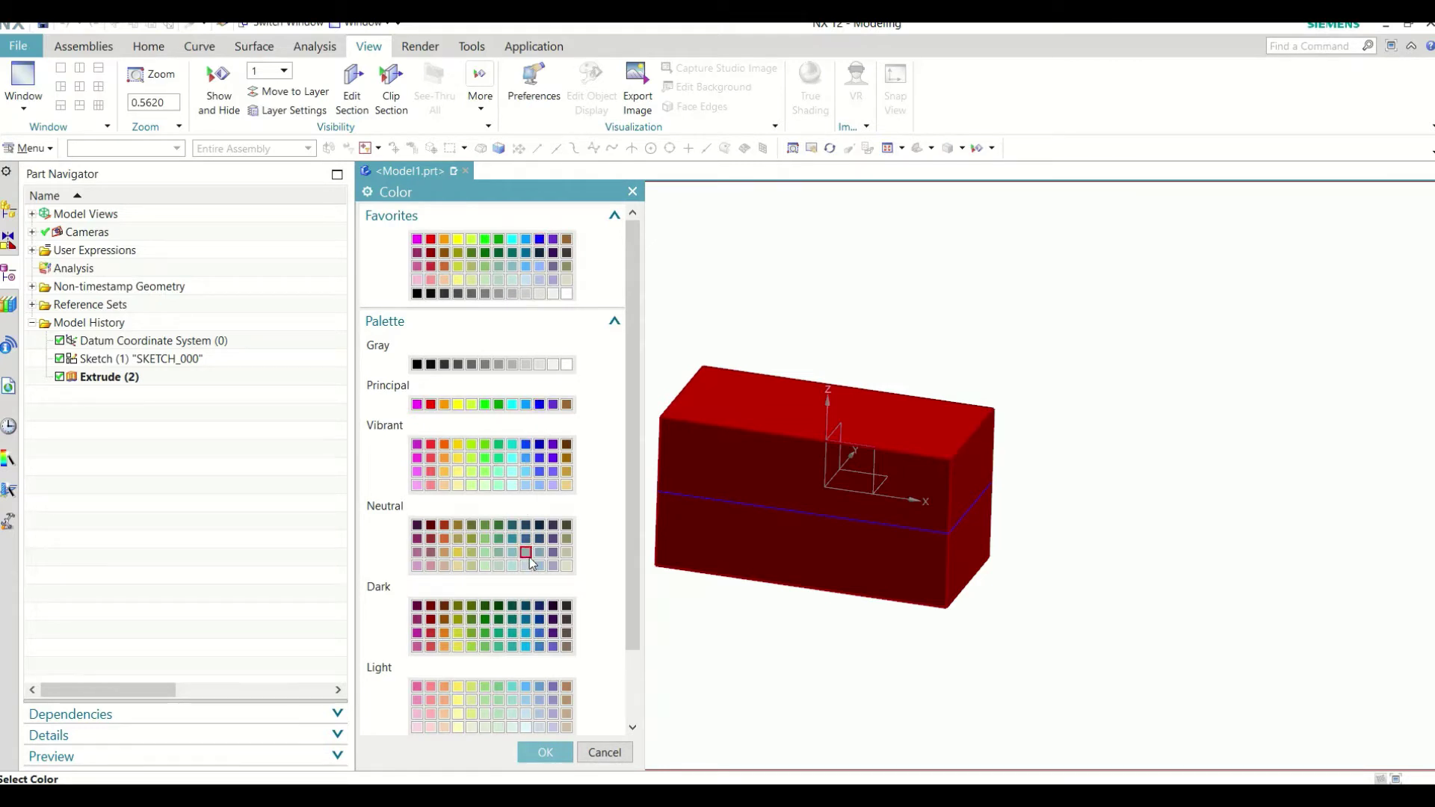
left_click(541, 753)
left_click(468, 680)
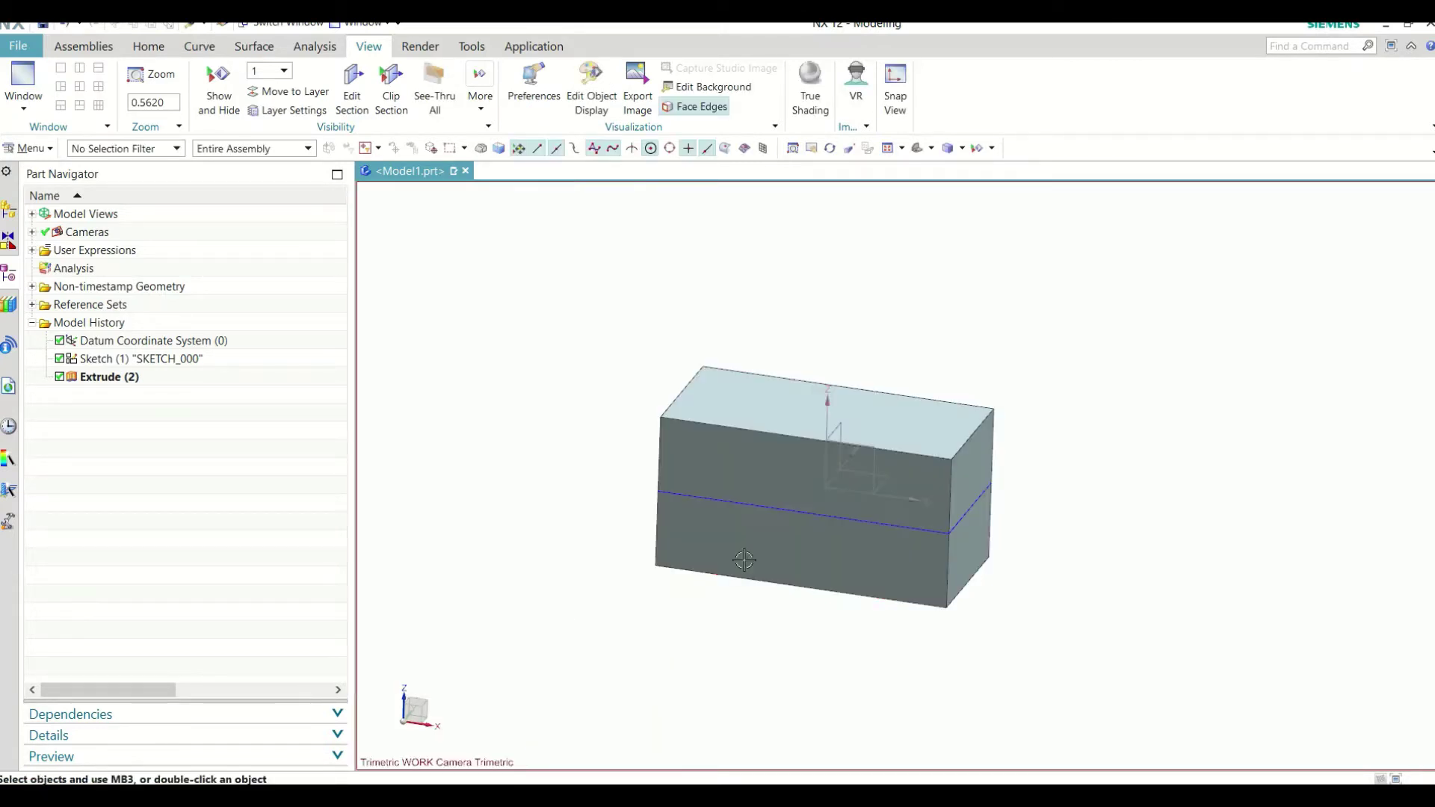
Step: Orbit the view to inspect the gray block, then start a new sketch
scroll(743, 560, "up", 2)
mouse_move(748, 557)
middle_mouse_down()
mouse_move(867, 418)
mouse_move(840, 468)
mouse_move(800, 397)
mouse_move(673, 307)
middle_mouse_up()
left_click(835, 462)
key("Escape")
scroll(835, 462, "down", 2)
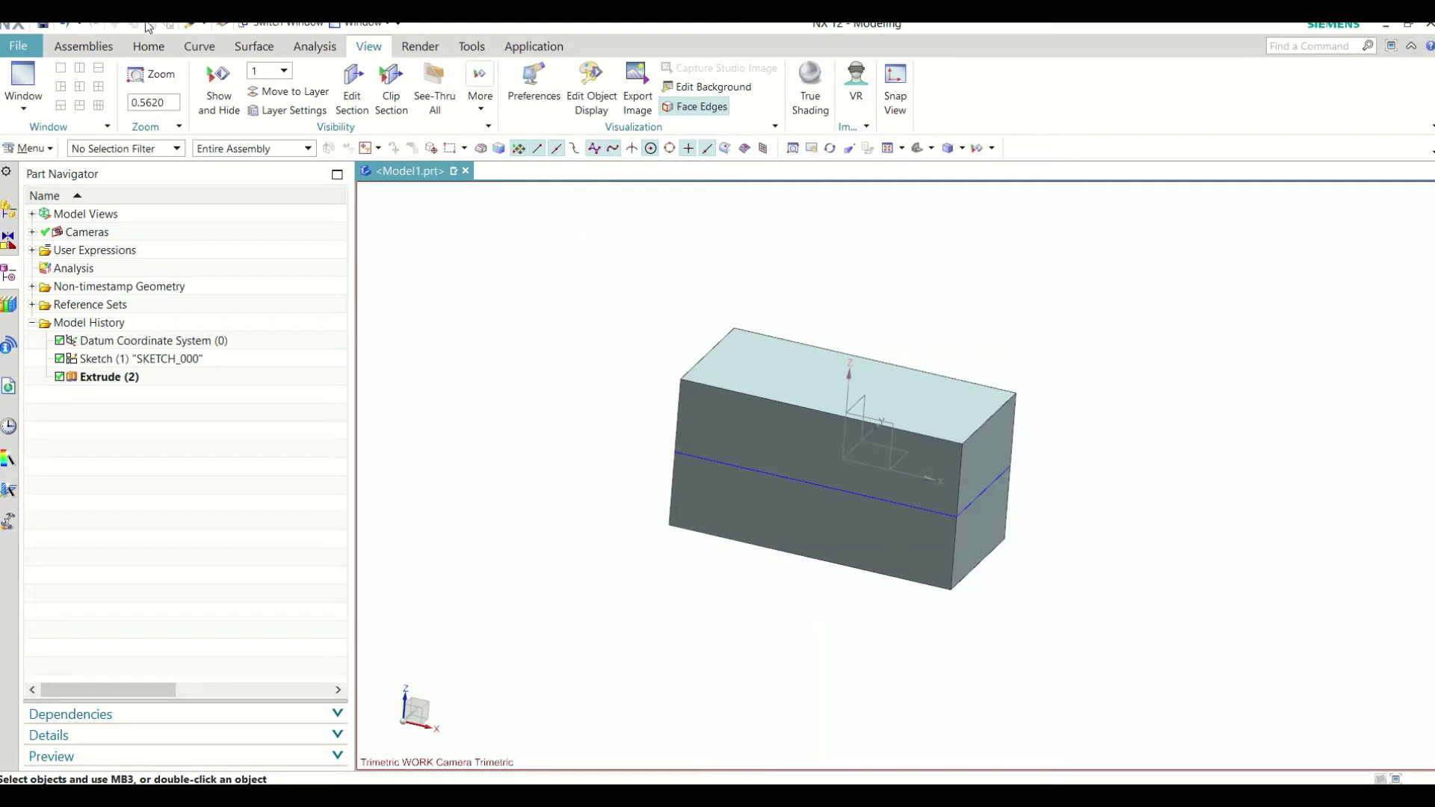
left_click(142, 47)
left_click(21, 88)
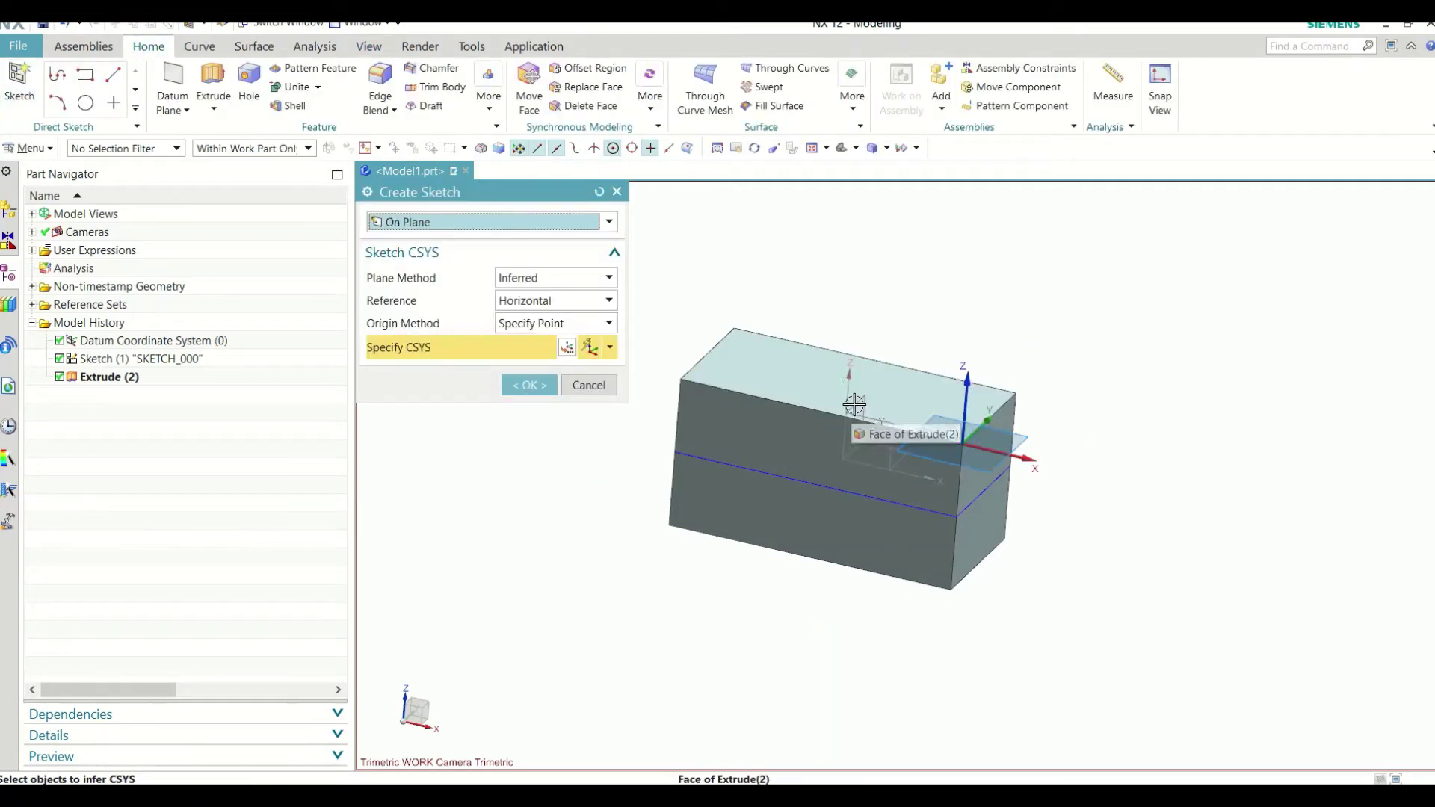
Step: On the YZ plane, draw a three-point arc across the block and raise its left end slightly
left_click(858, 407)
left_click(529, 385)
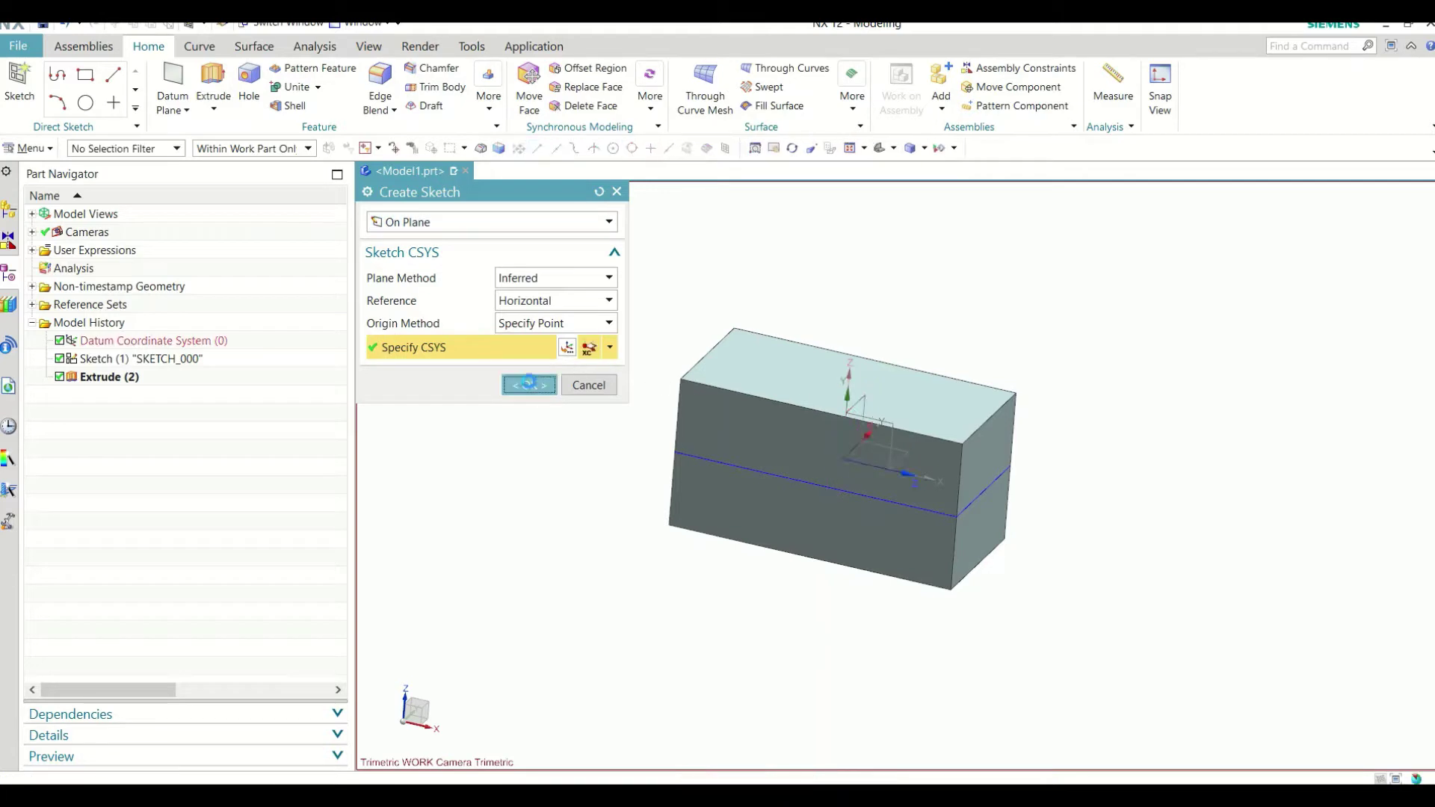
scroll(976, 456, "down", 1)
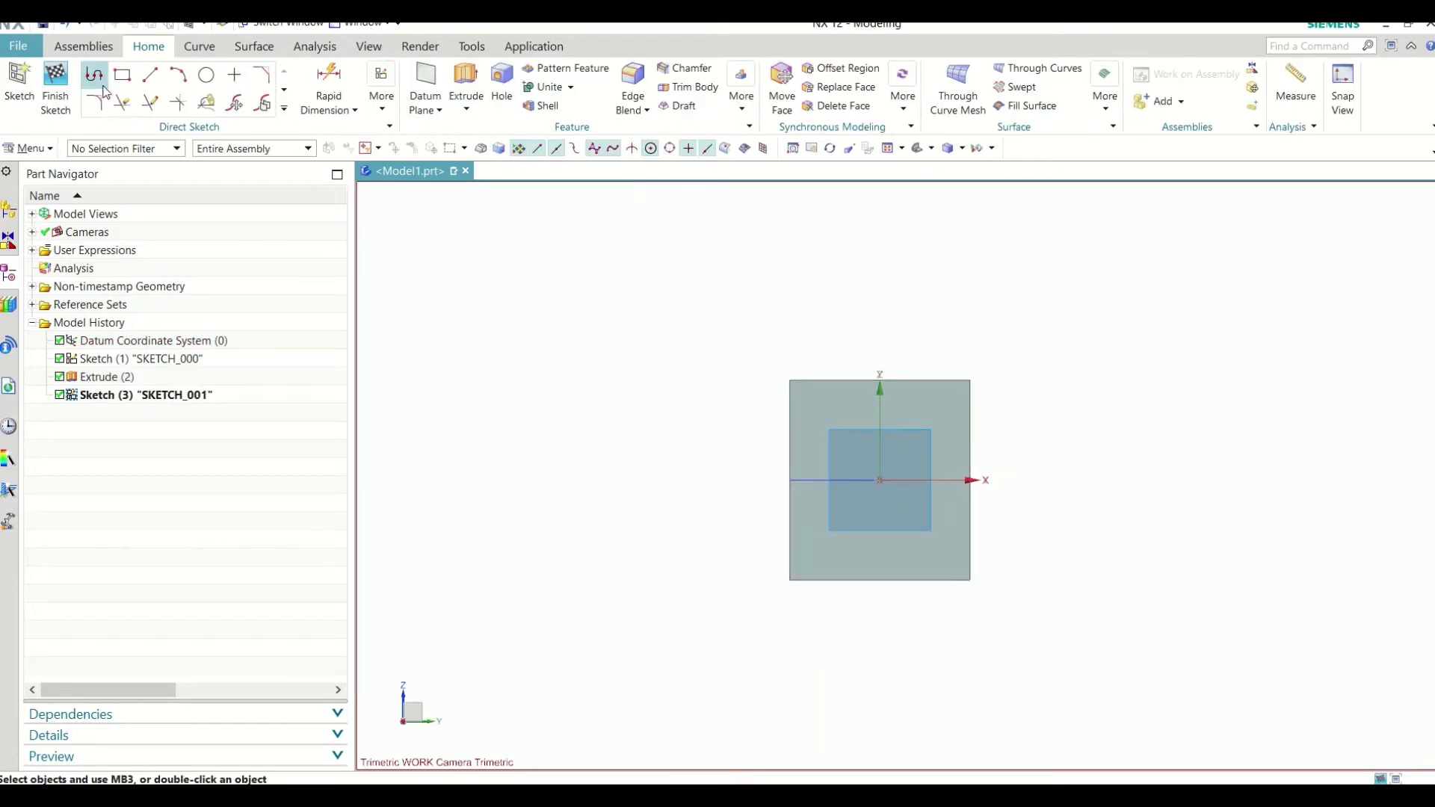
left_click(177, 77)
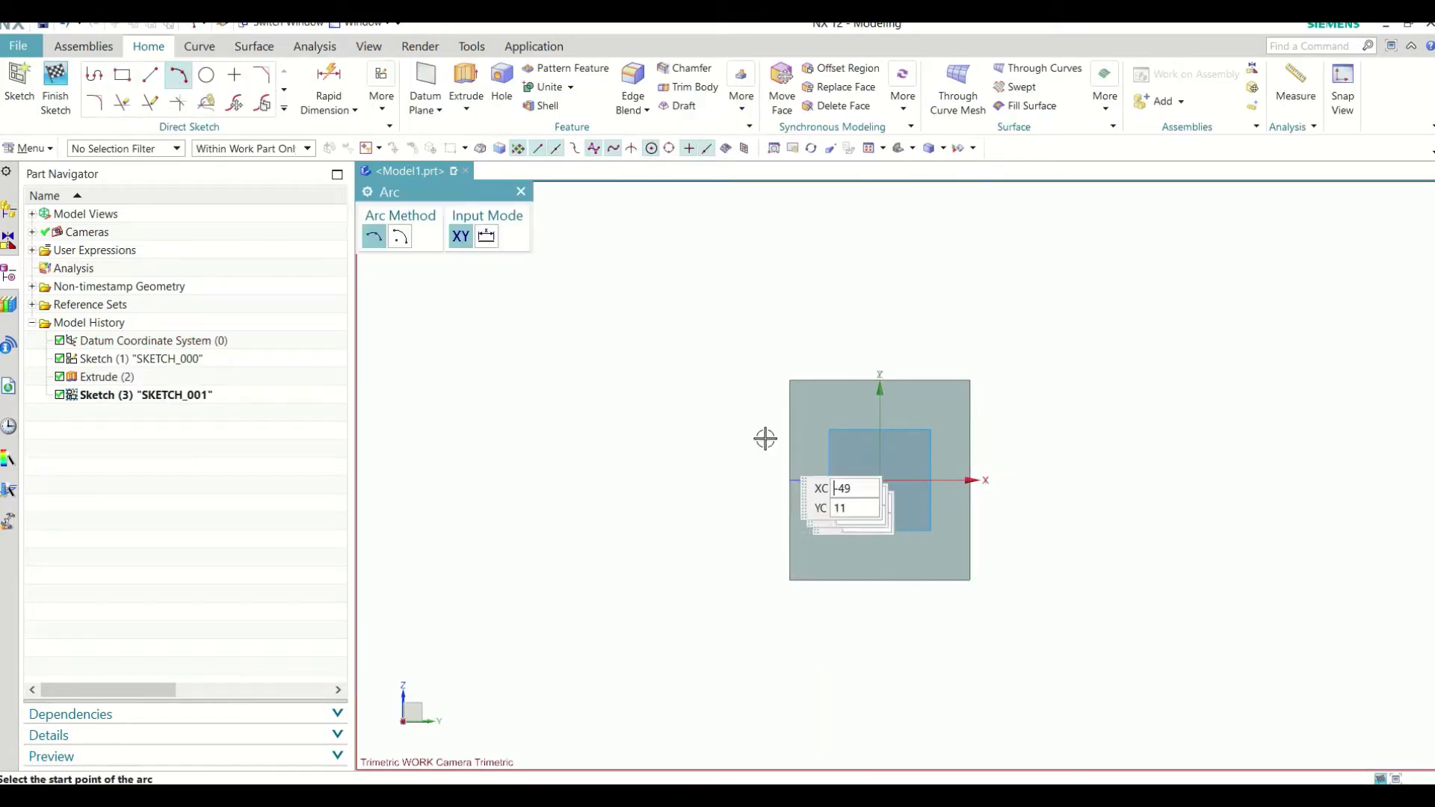
left_click(739, 437)
left_click(1042, 434)
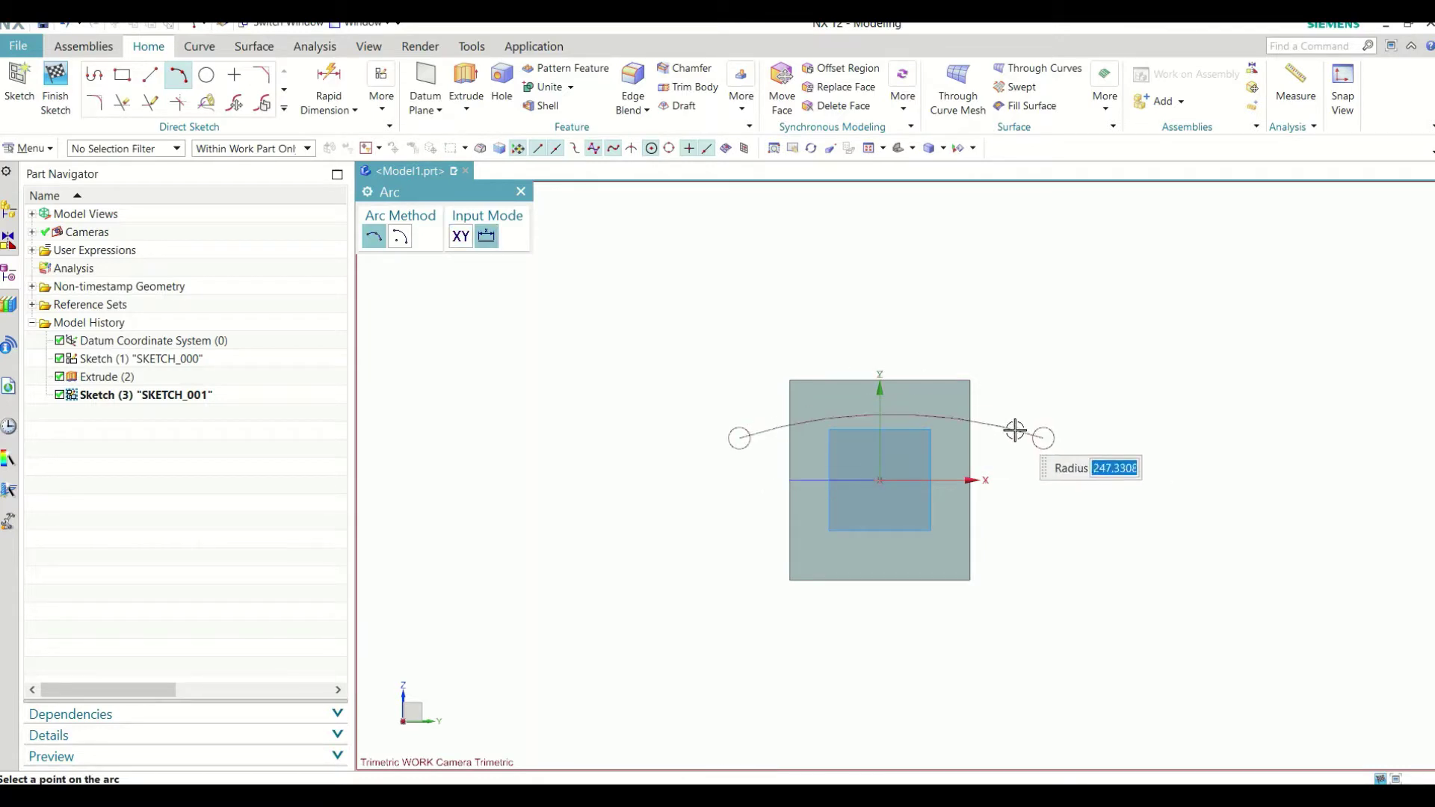
left_click(1014, 429)
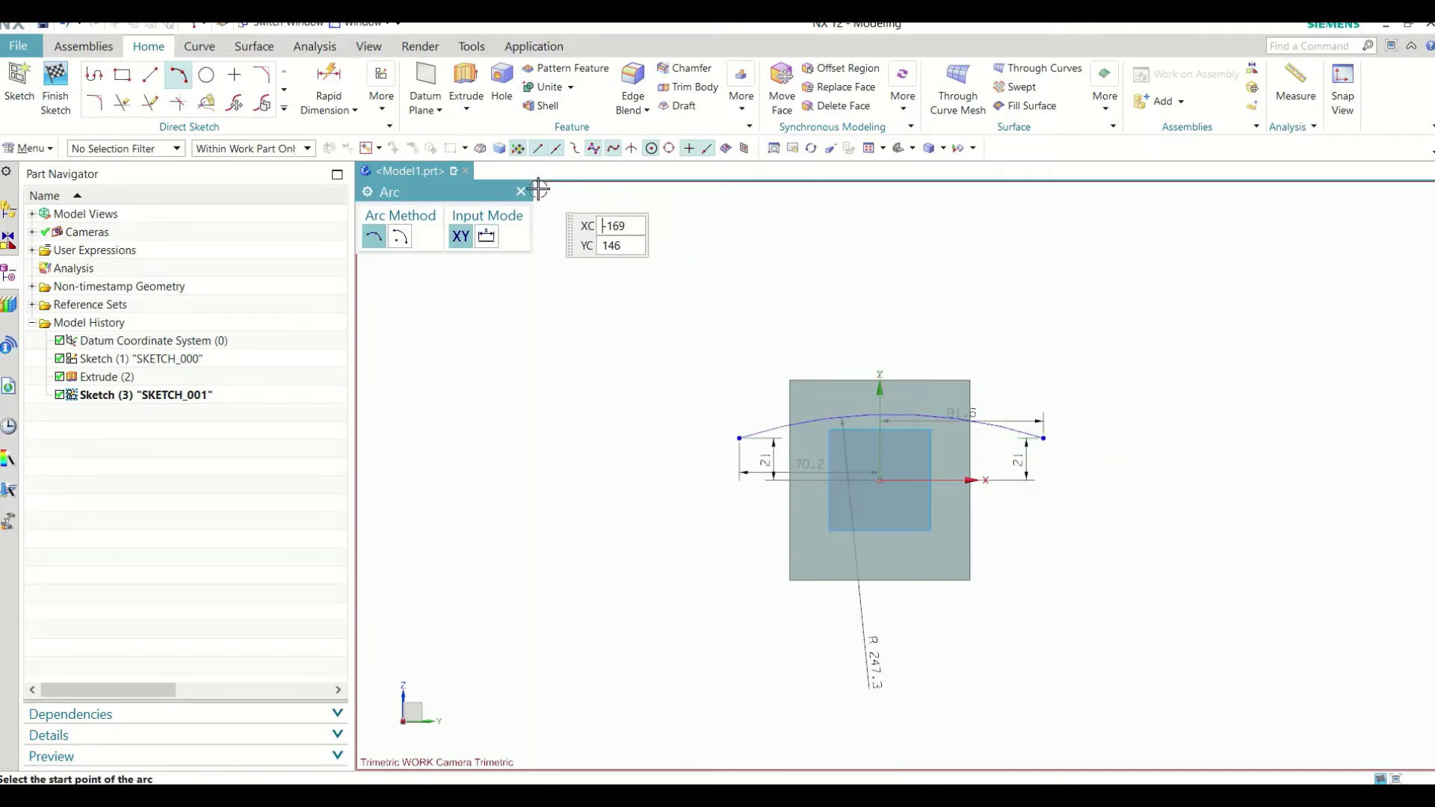
left_click(520, 191)
scroll(929, 452, "up", 2)
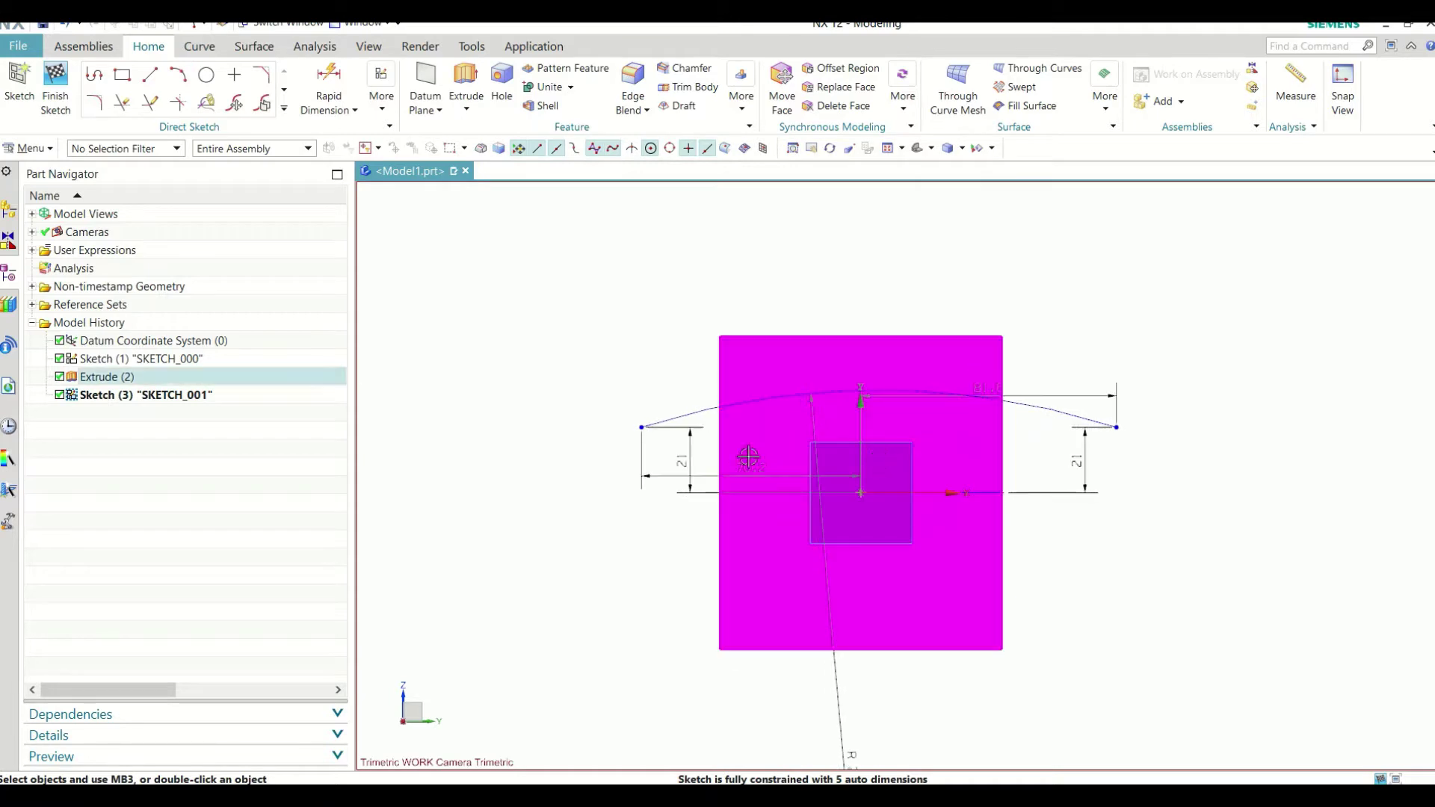
left_click_drag(642, 428, 639, 412)
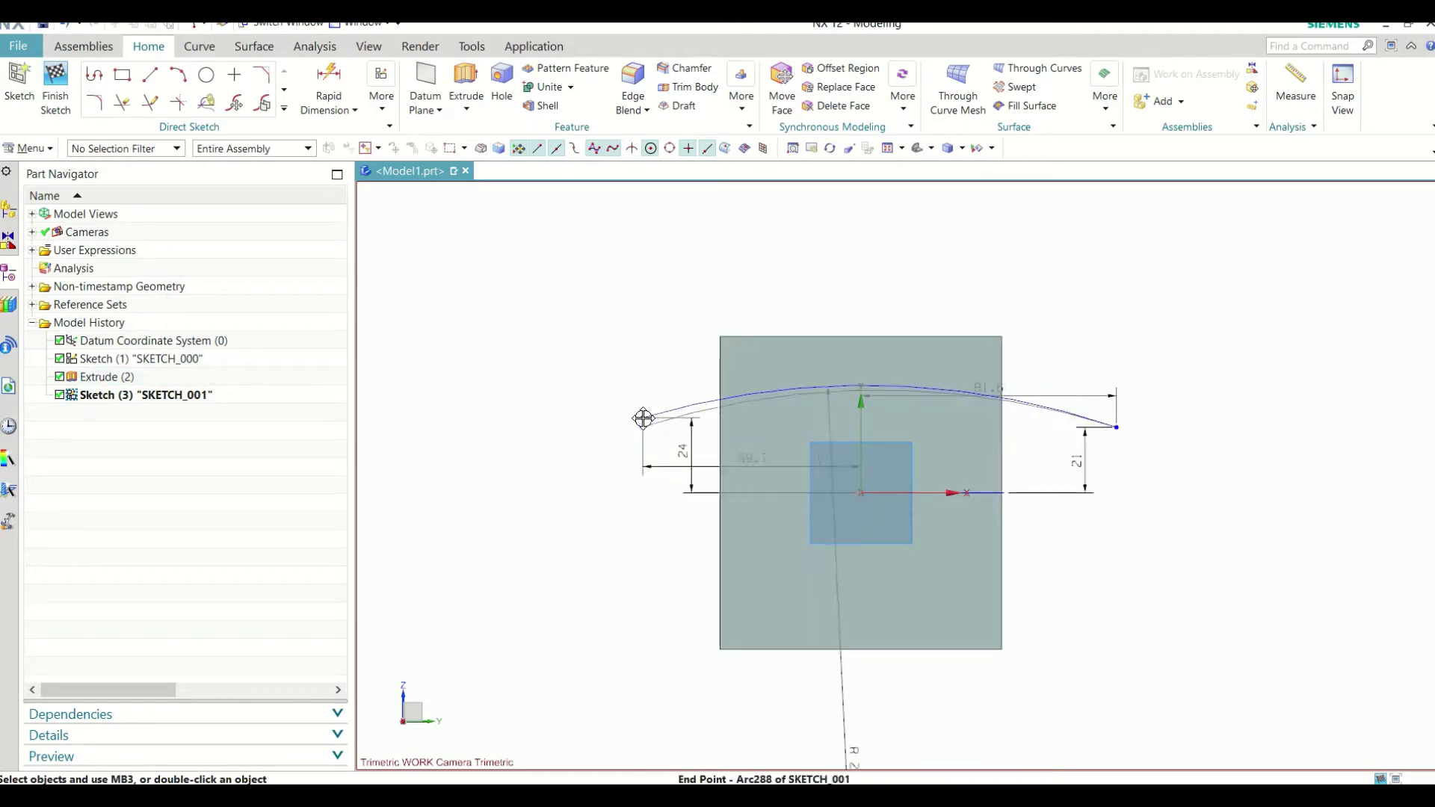
Step: Make the arc's ends symmetric about the vertical axis and stretch it to about 154.2 span
left_click(381, 96)
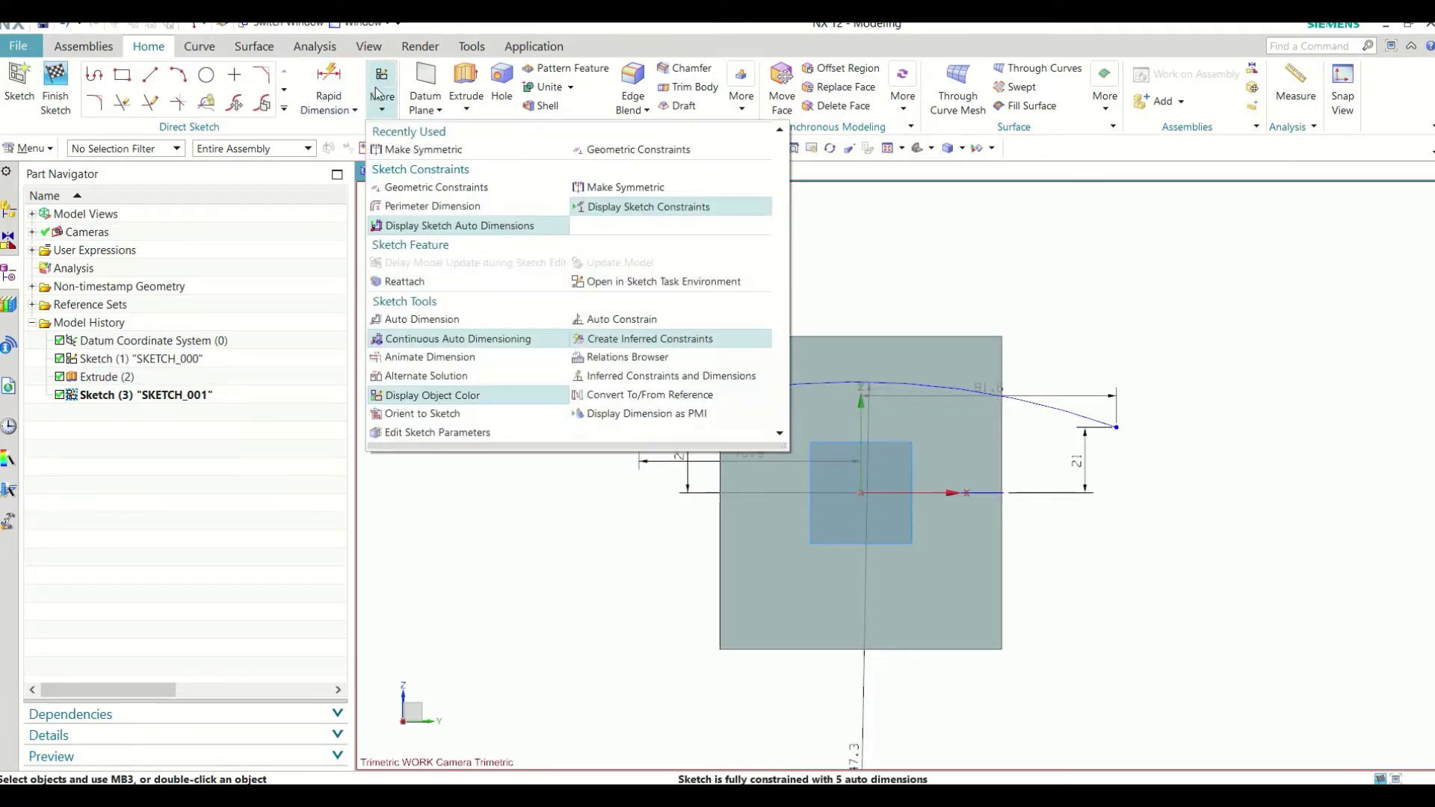
left_click(415, 148)
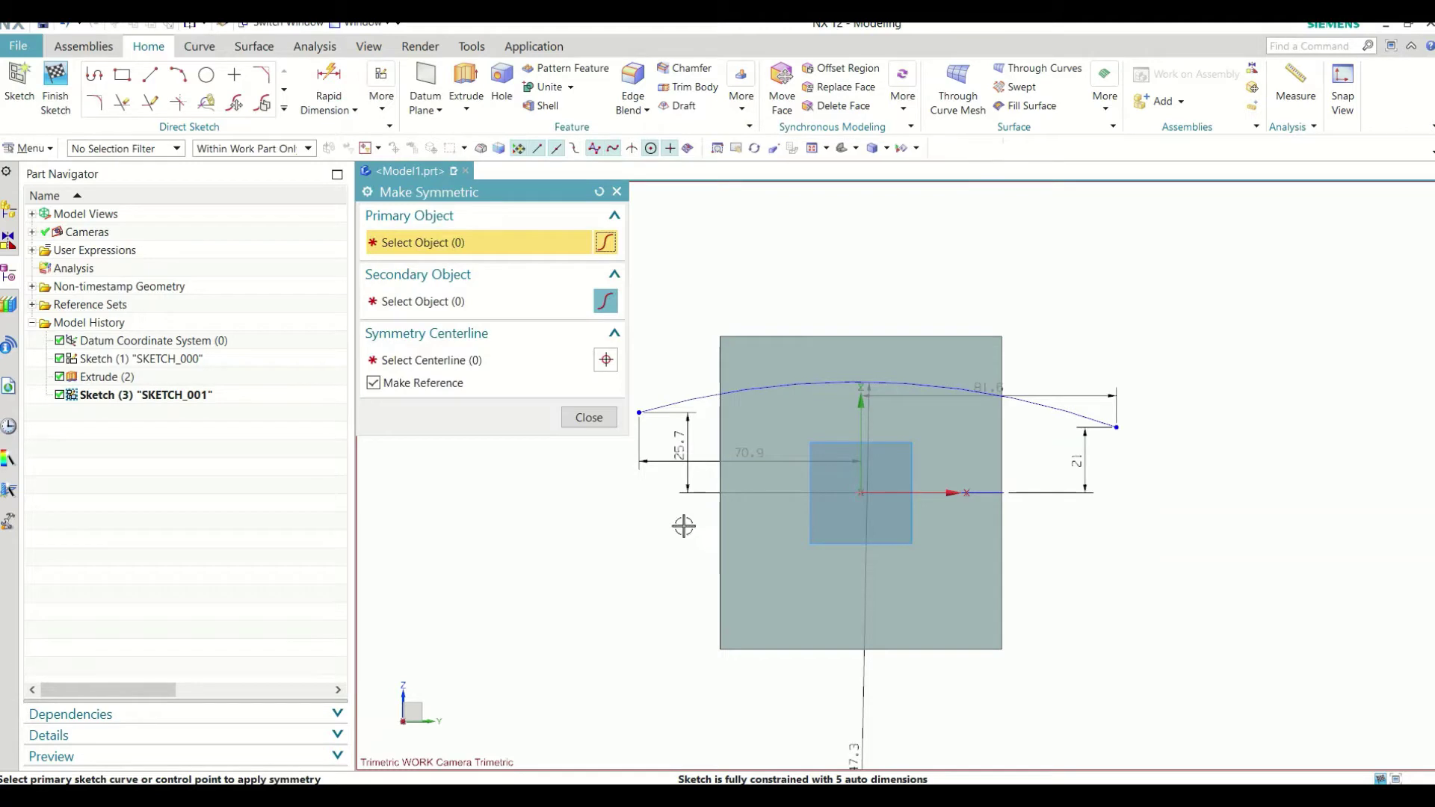
left_click(640, 412)
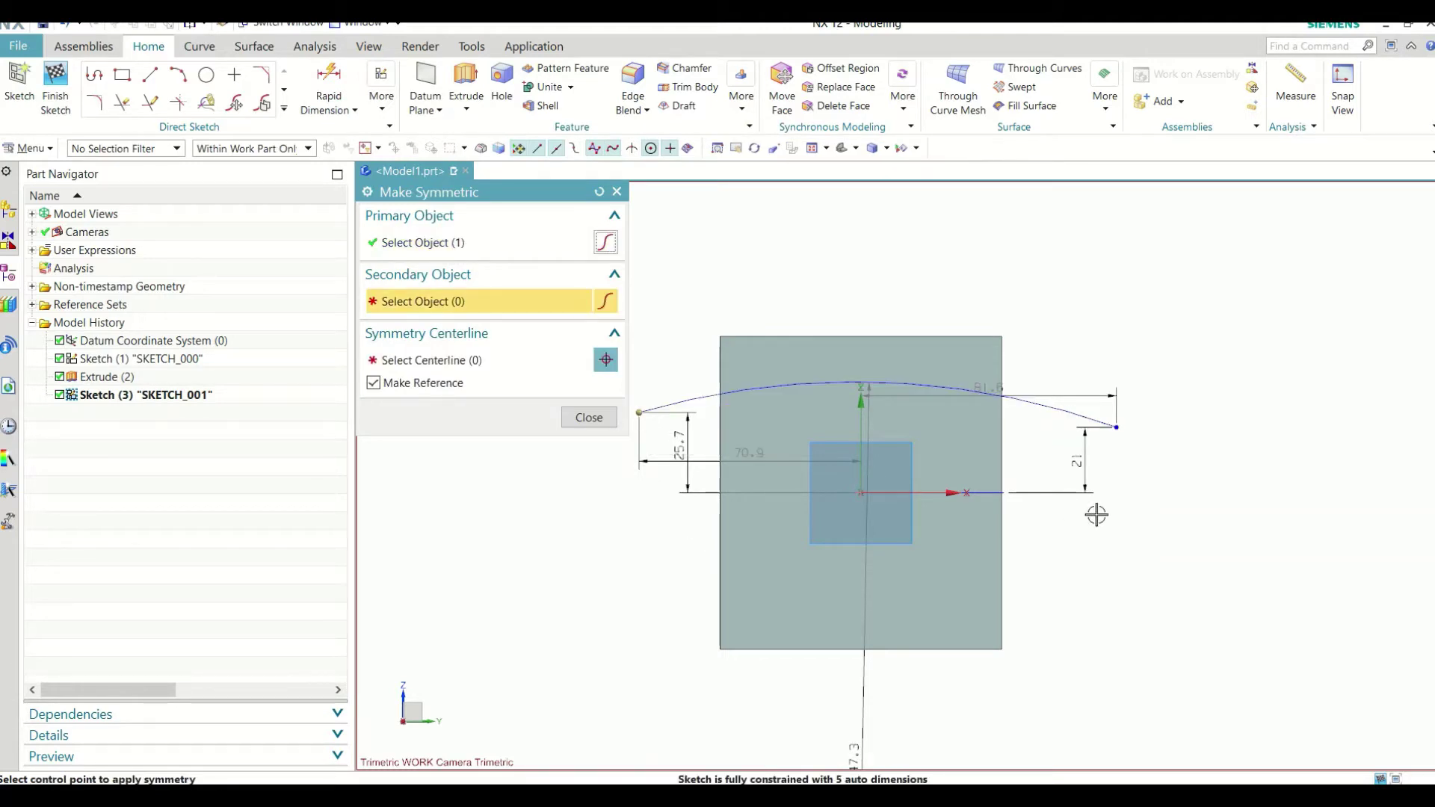
left_click(1118, 428)
left_click(863, 409)
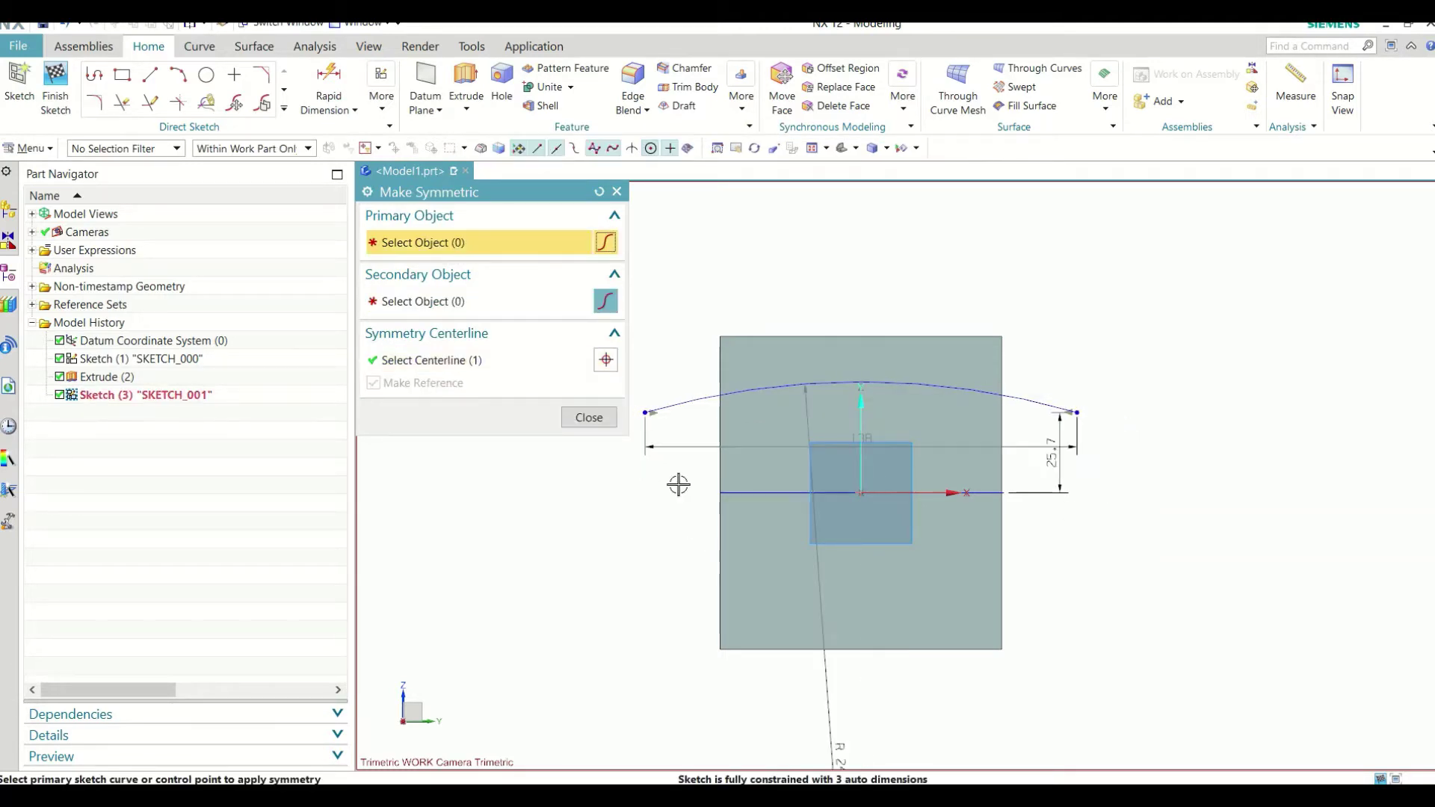
left_click(590, 417)
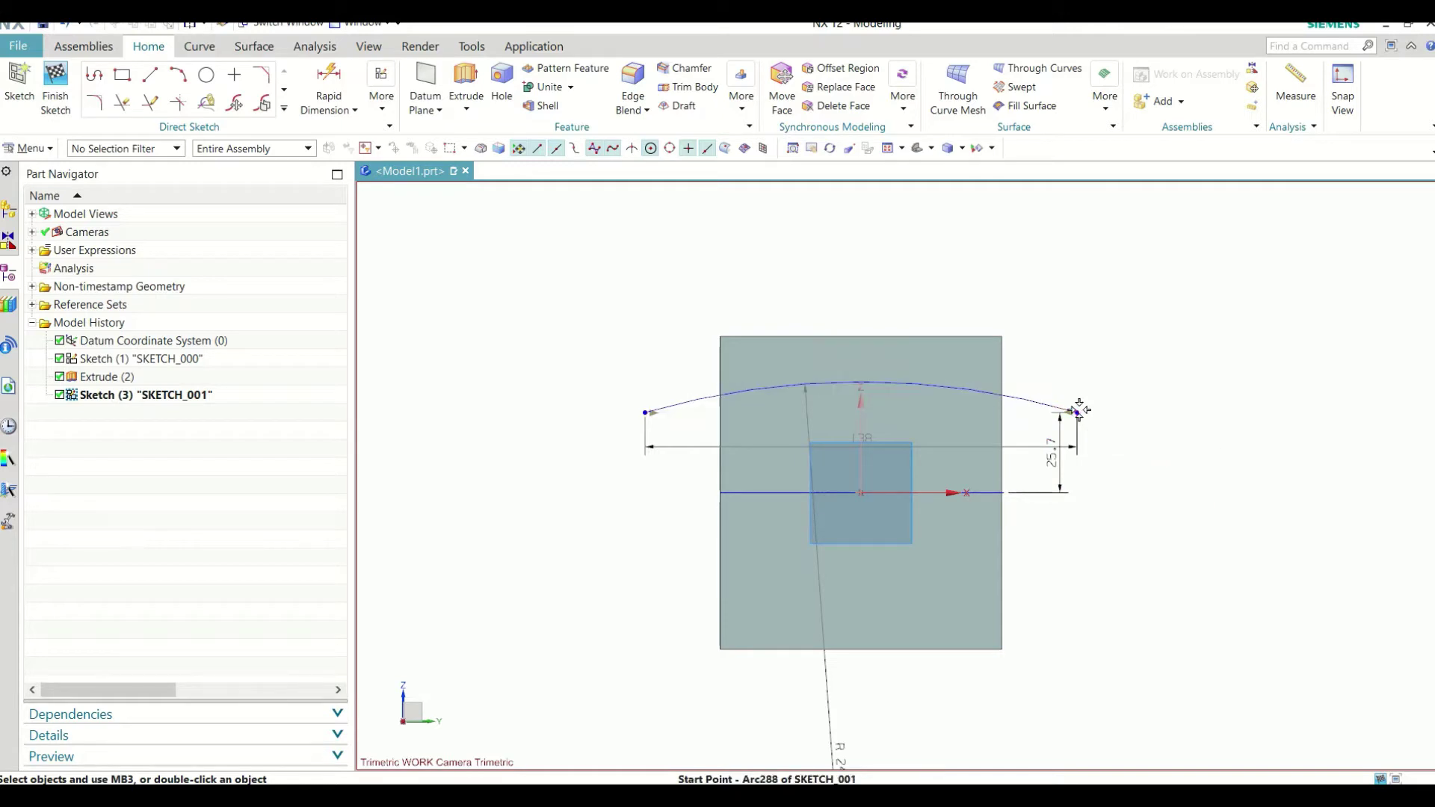
mouse_move(1083, 408)
left_mouse_down()
mouse_move(1137, 422)
mouse_move(1080, 411)
mouse_move(1096, 366)
mouse_move(1097, 413)
left_mouse_up()
scroll(839, 374, "down", 1)
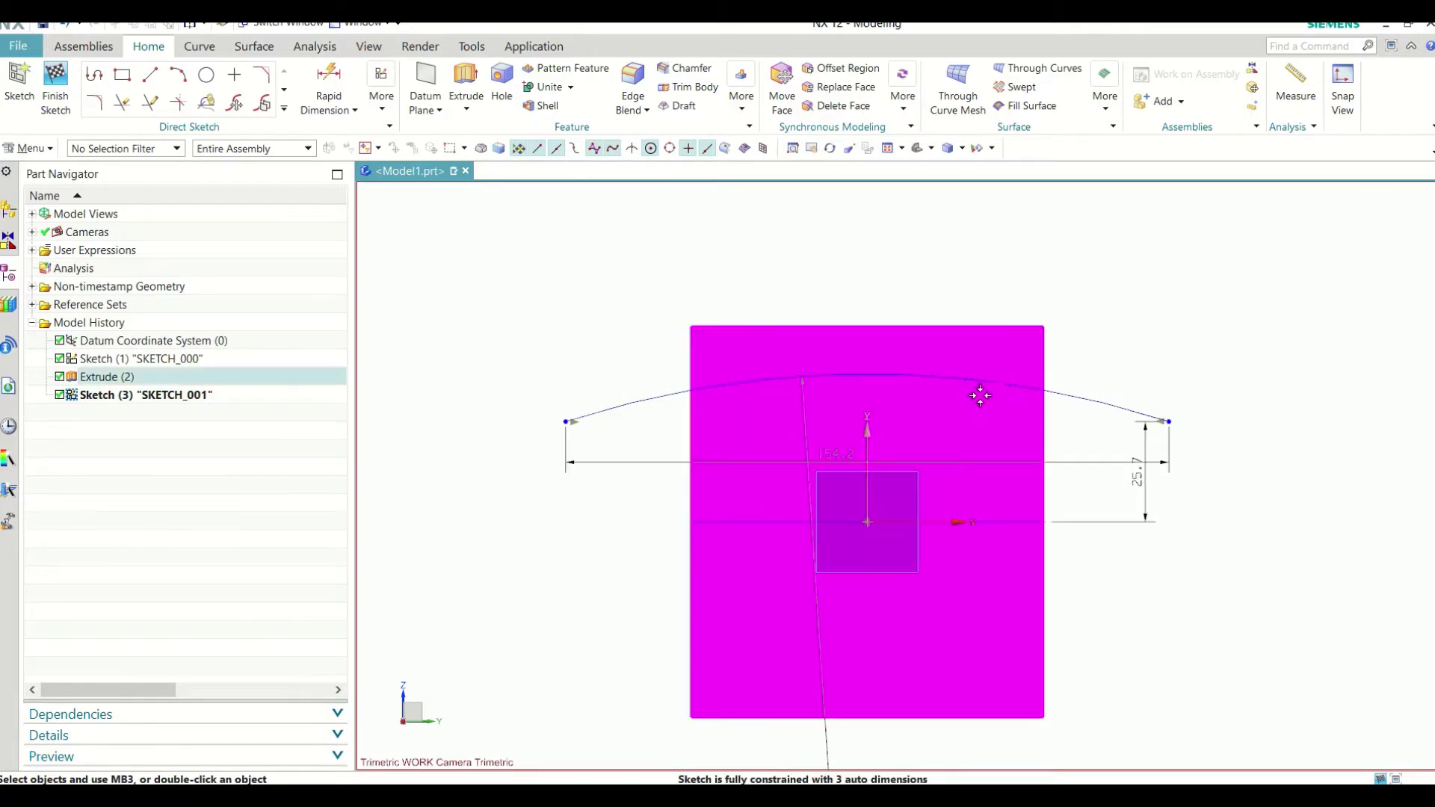
Step: Set the arc's end height to 25 and add a 250 mm radius dimension
double_click(1137, 472)
type("25")
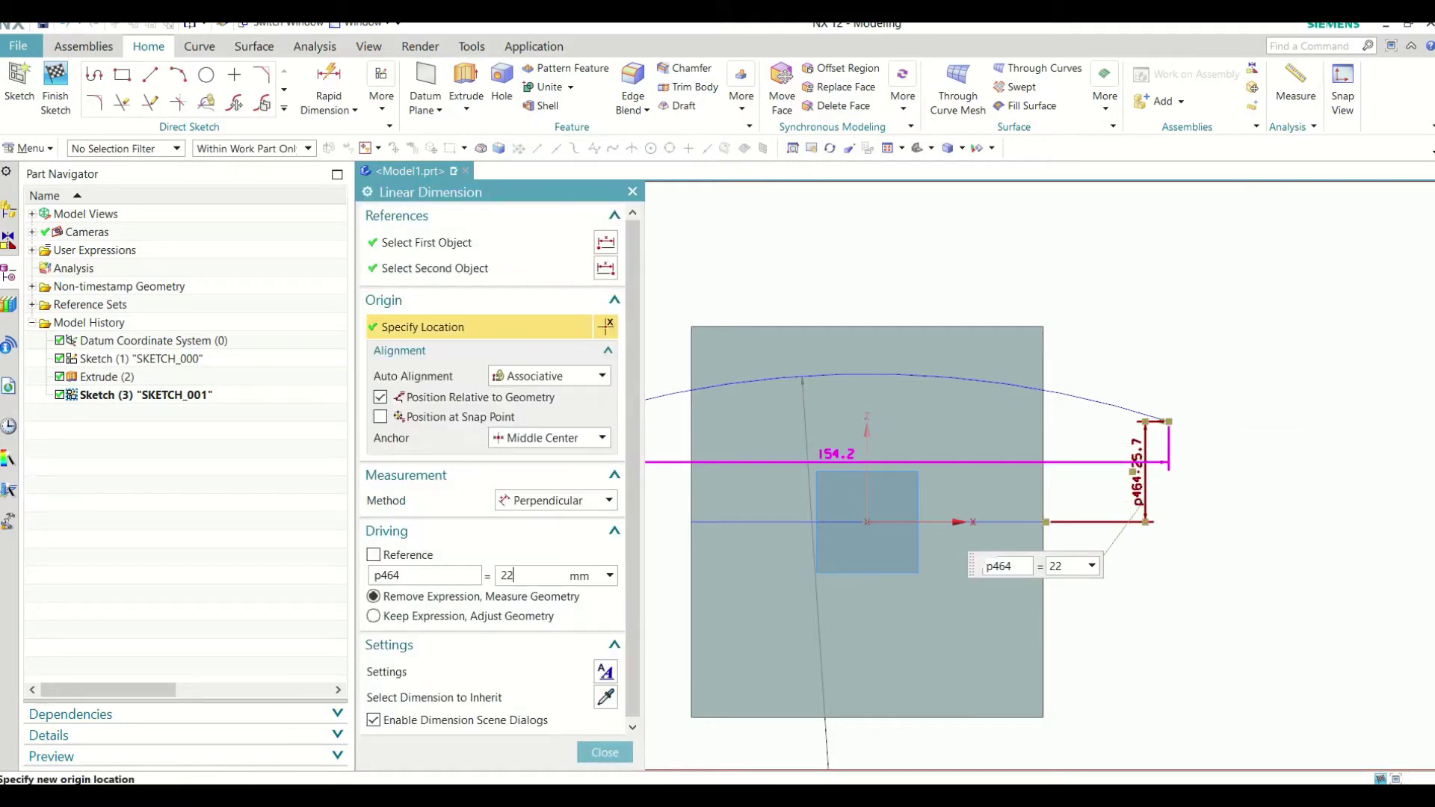
key("Return")
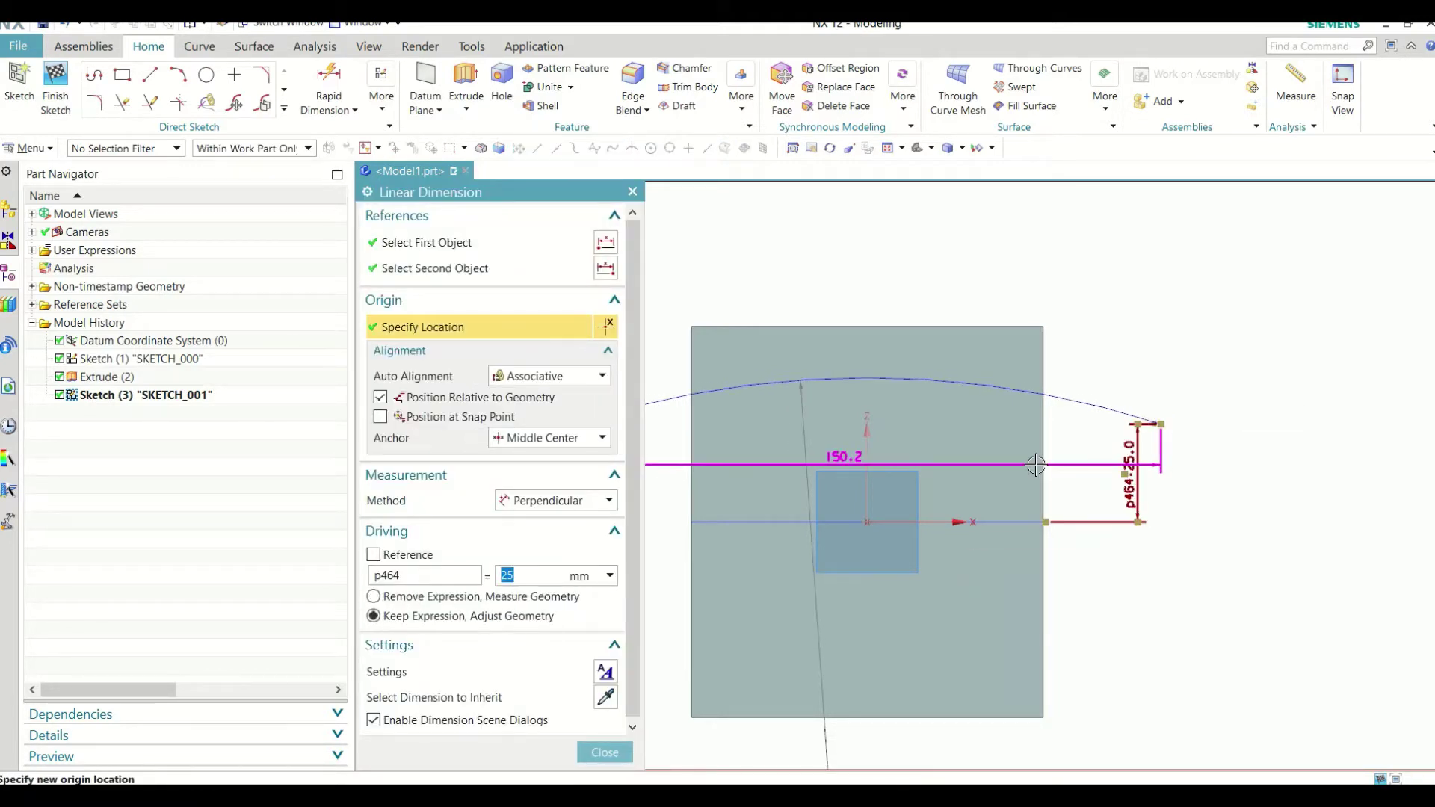
left_click(611, 753)
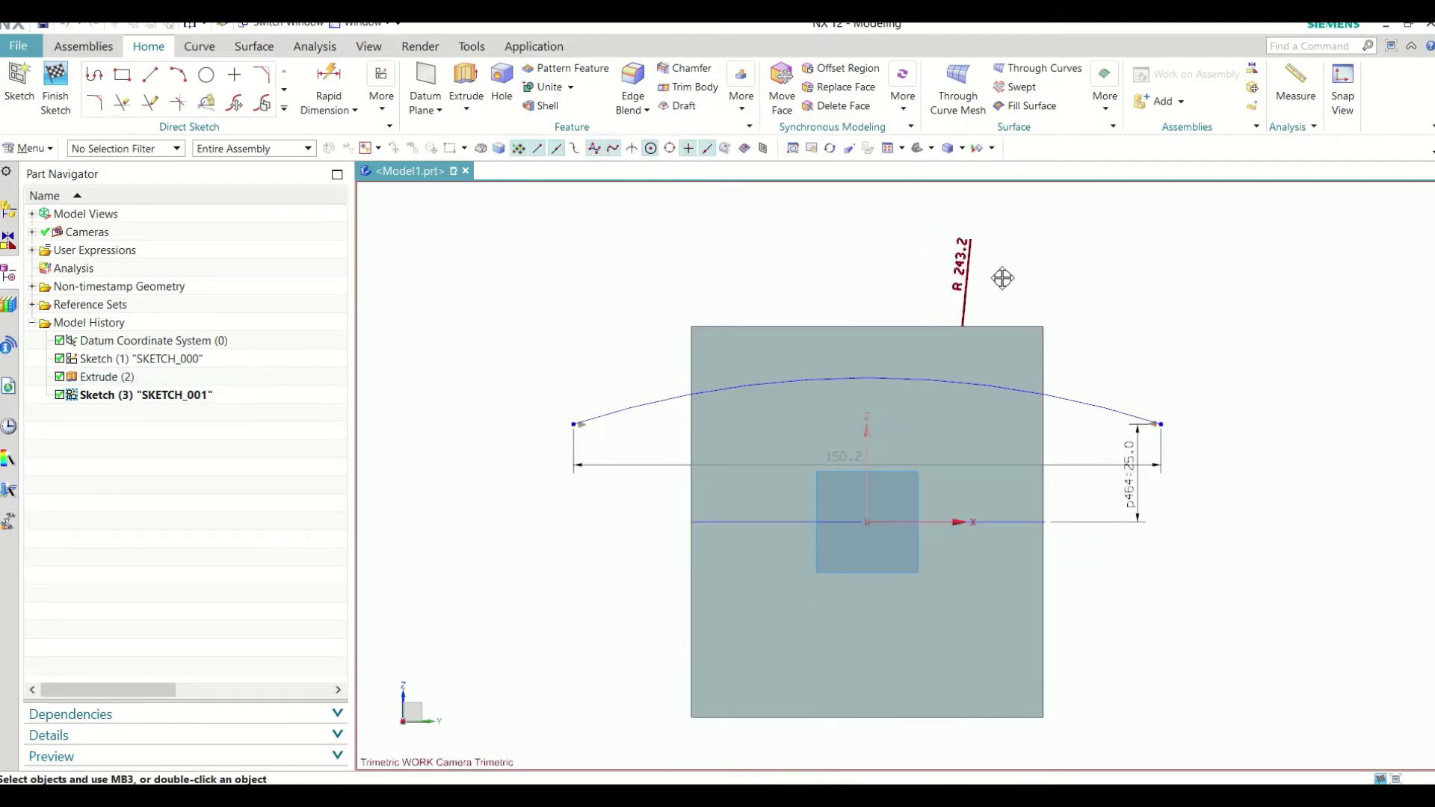
left_click(1103, 302)
type("250")
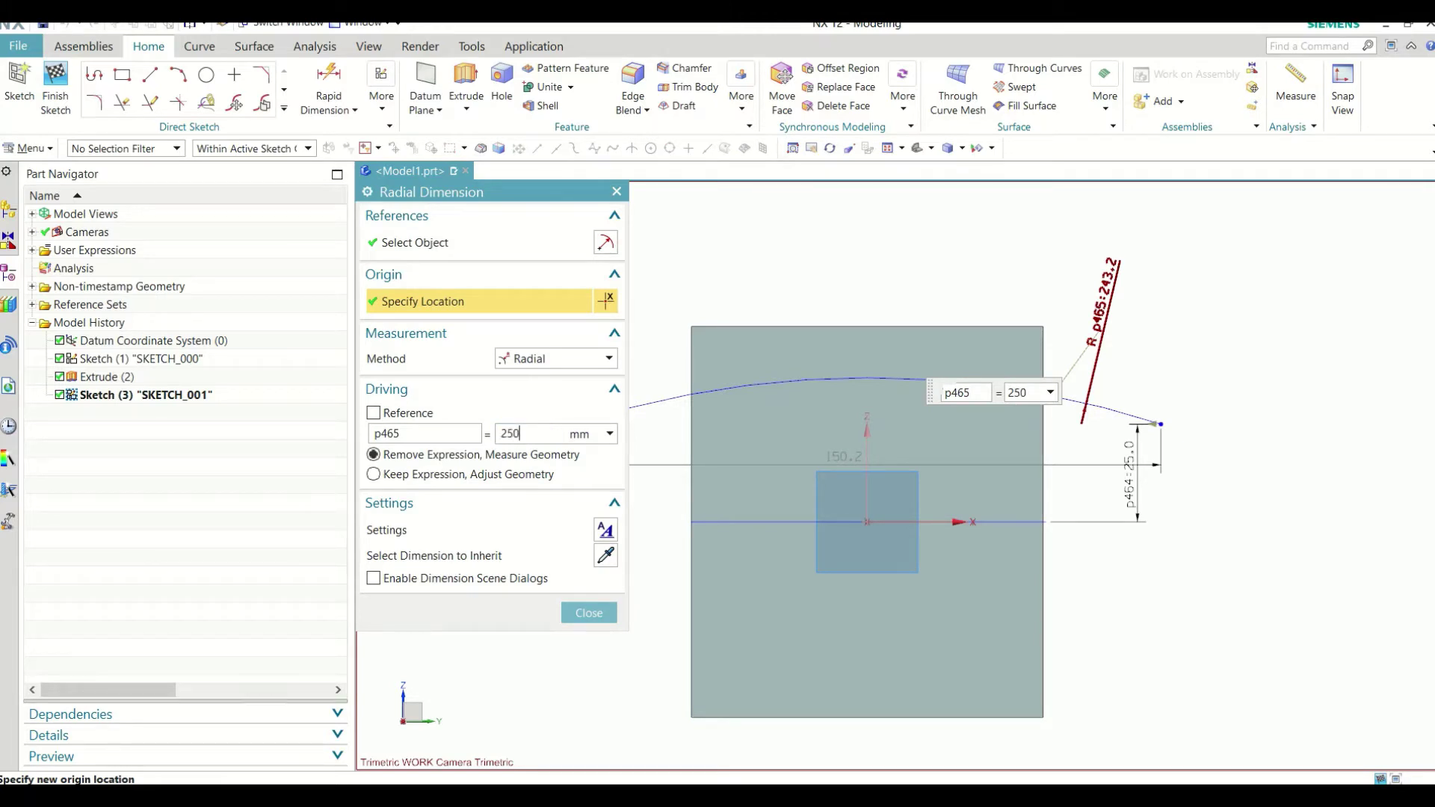
key("Return")
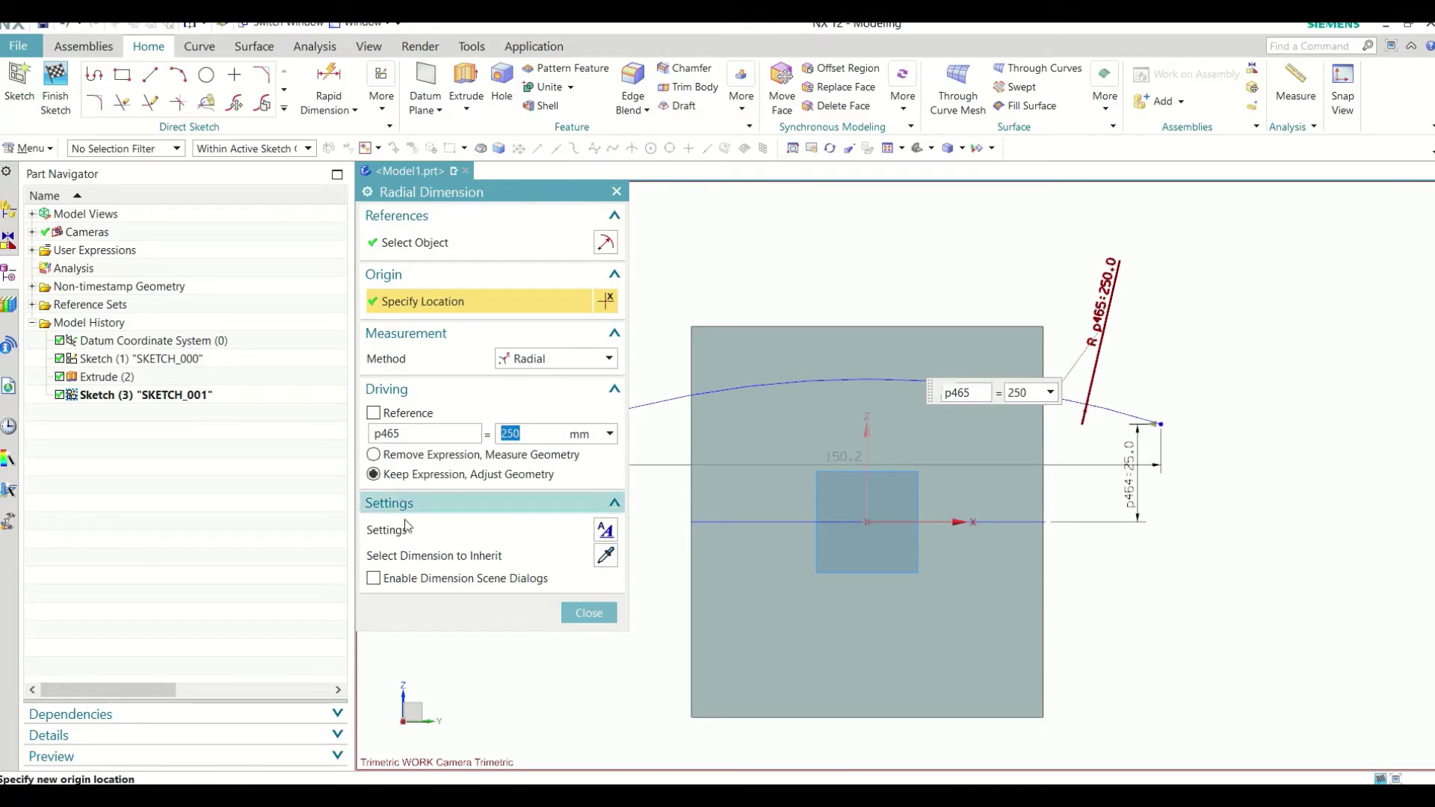
left_click(588, 612)
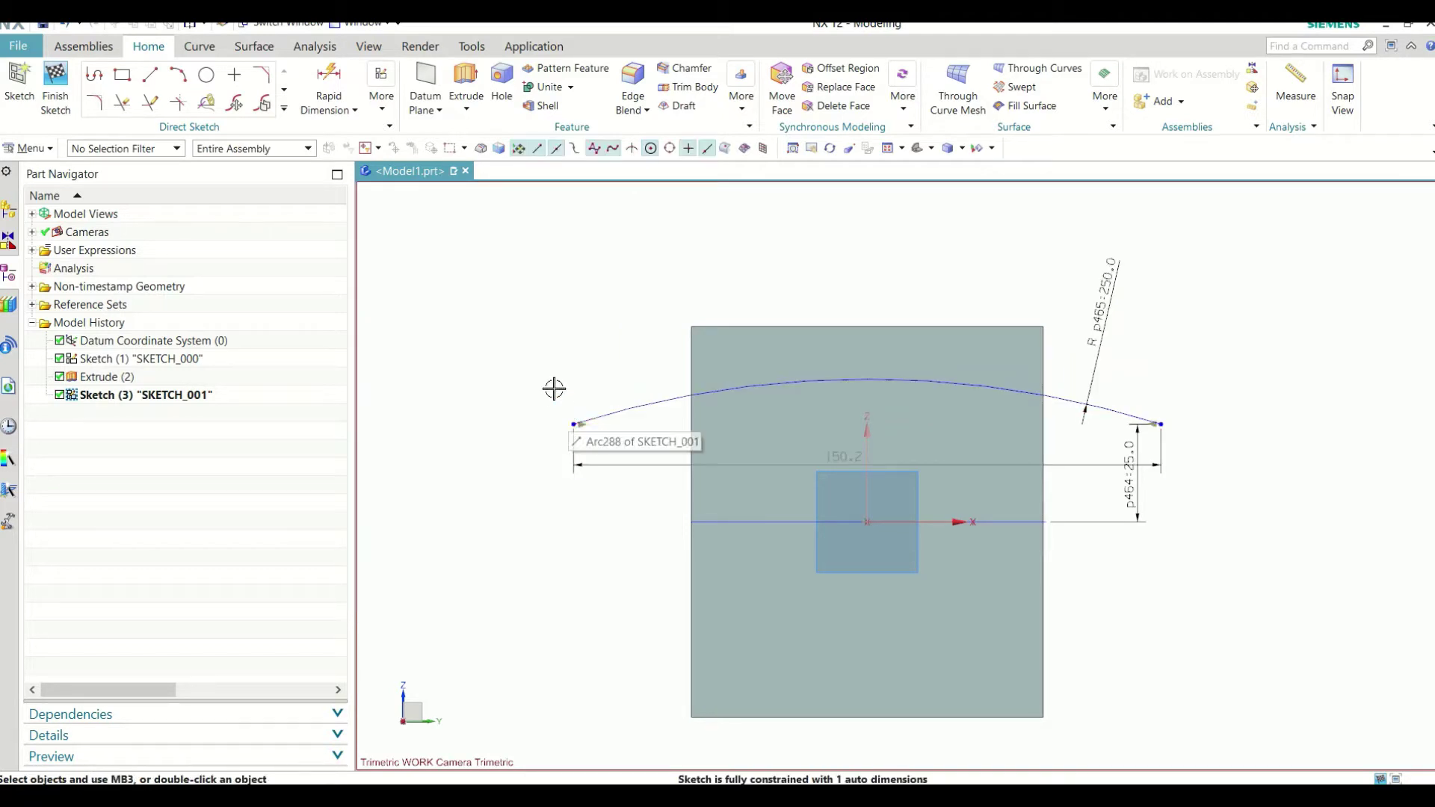
Step: Change the arc span to 150 and finish the sketch
double_click(843, 465)
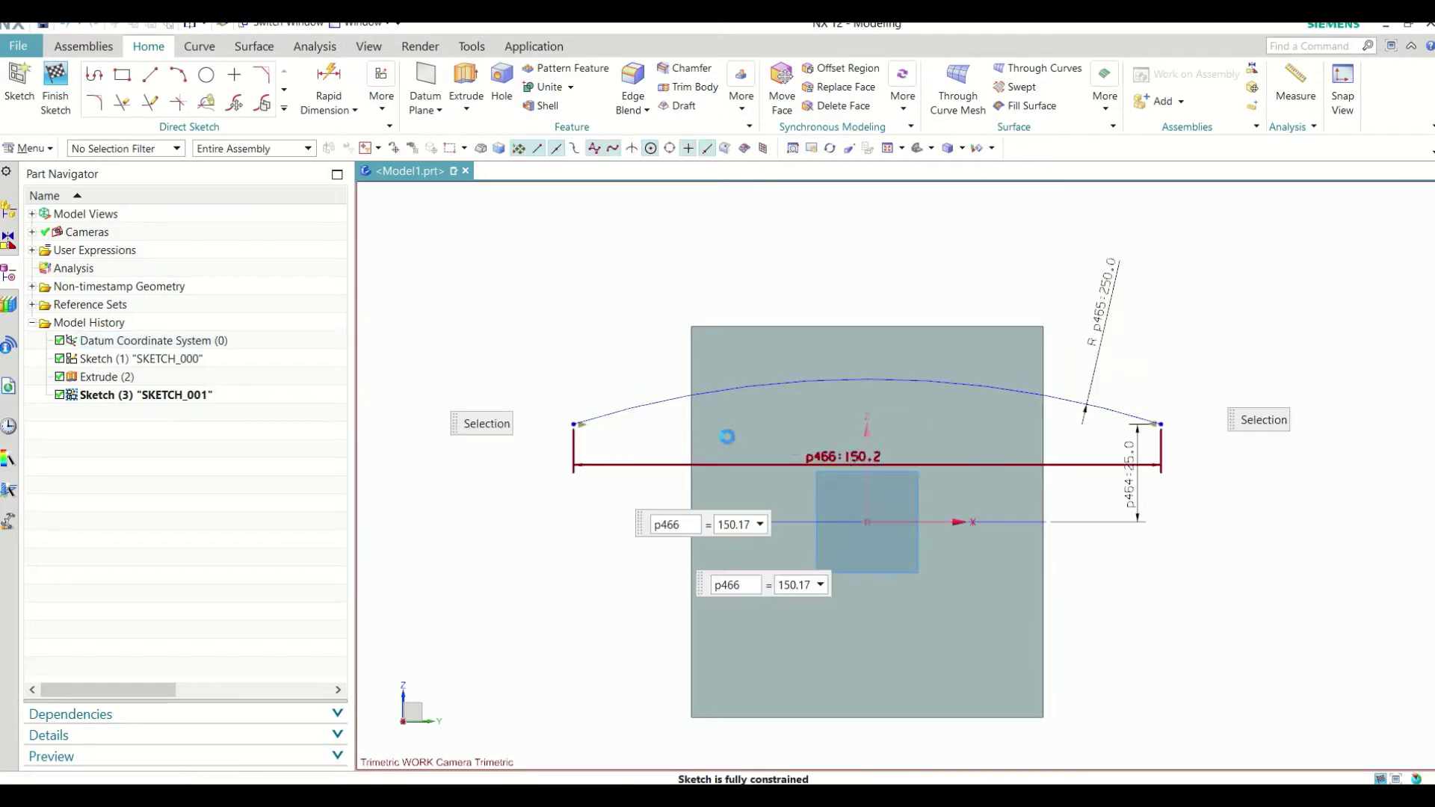
type("150")
key("Return")
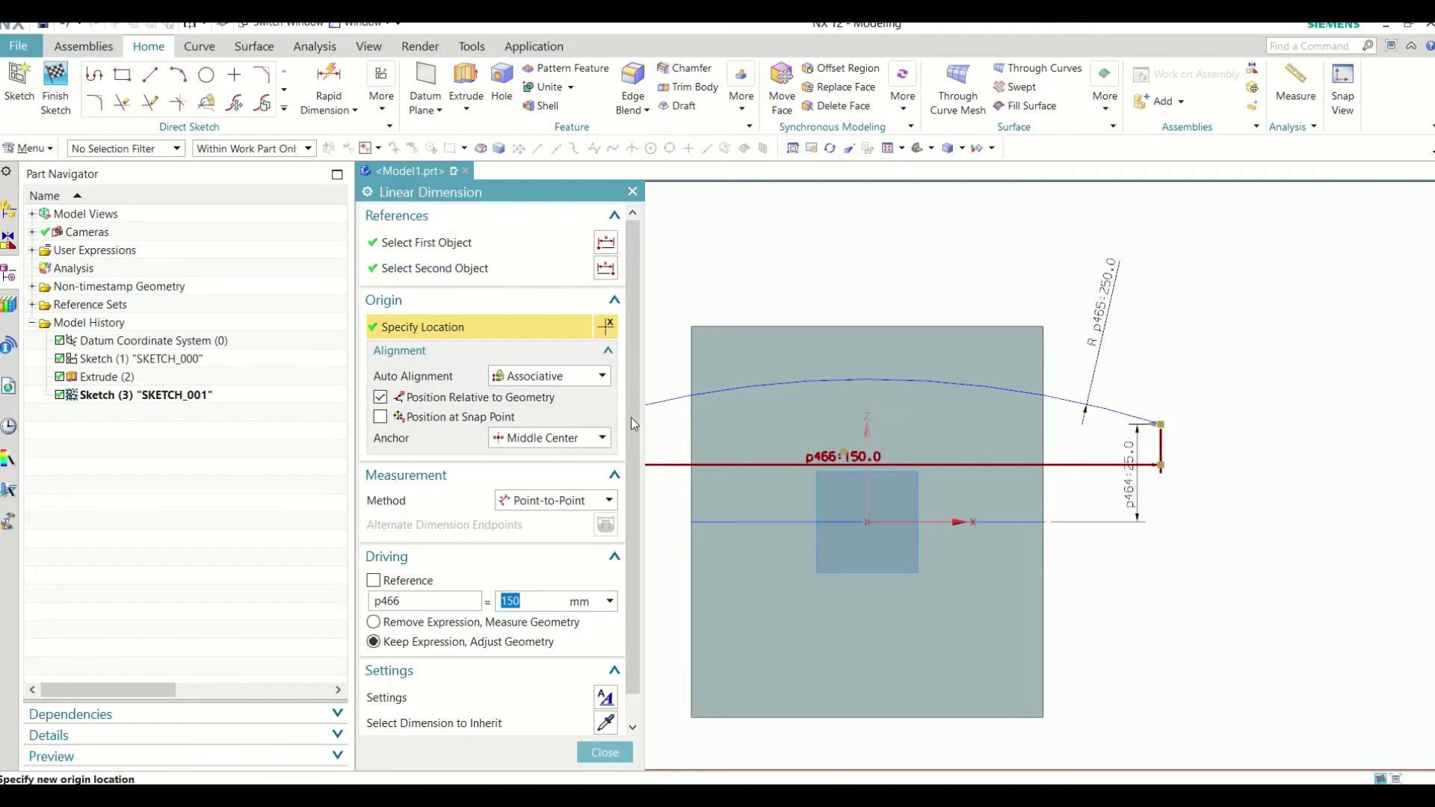
left_click(602, 752)
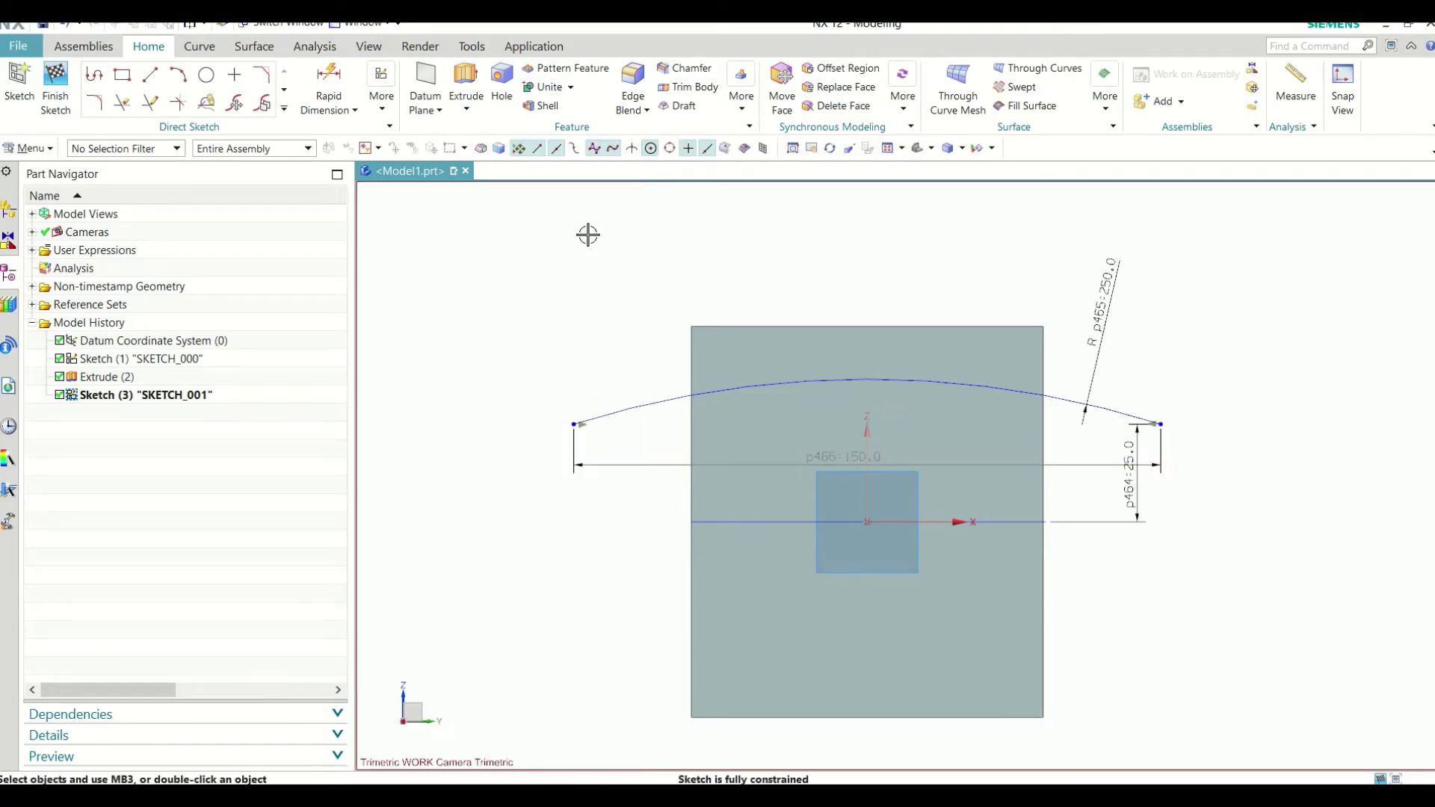
left_click(55, 75)
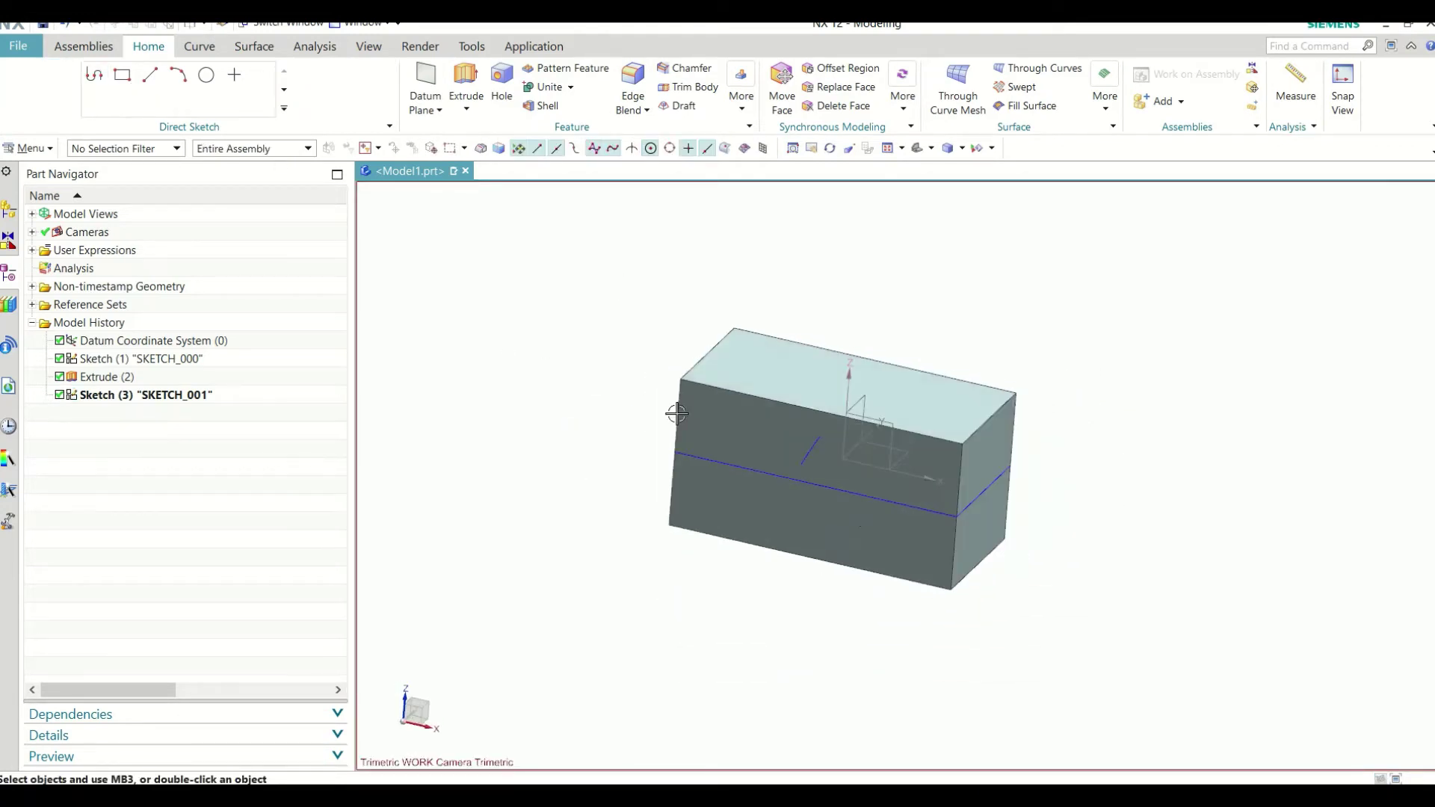
Step: Start a sketch on the XZ plane and draw a three-point arc extending past both sides of the box
middle_click_drag(942, 423, 896, 433)
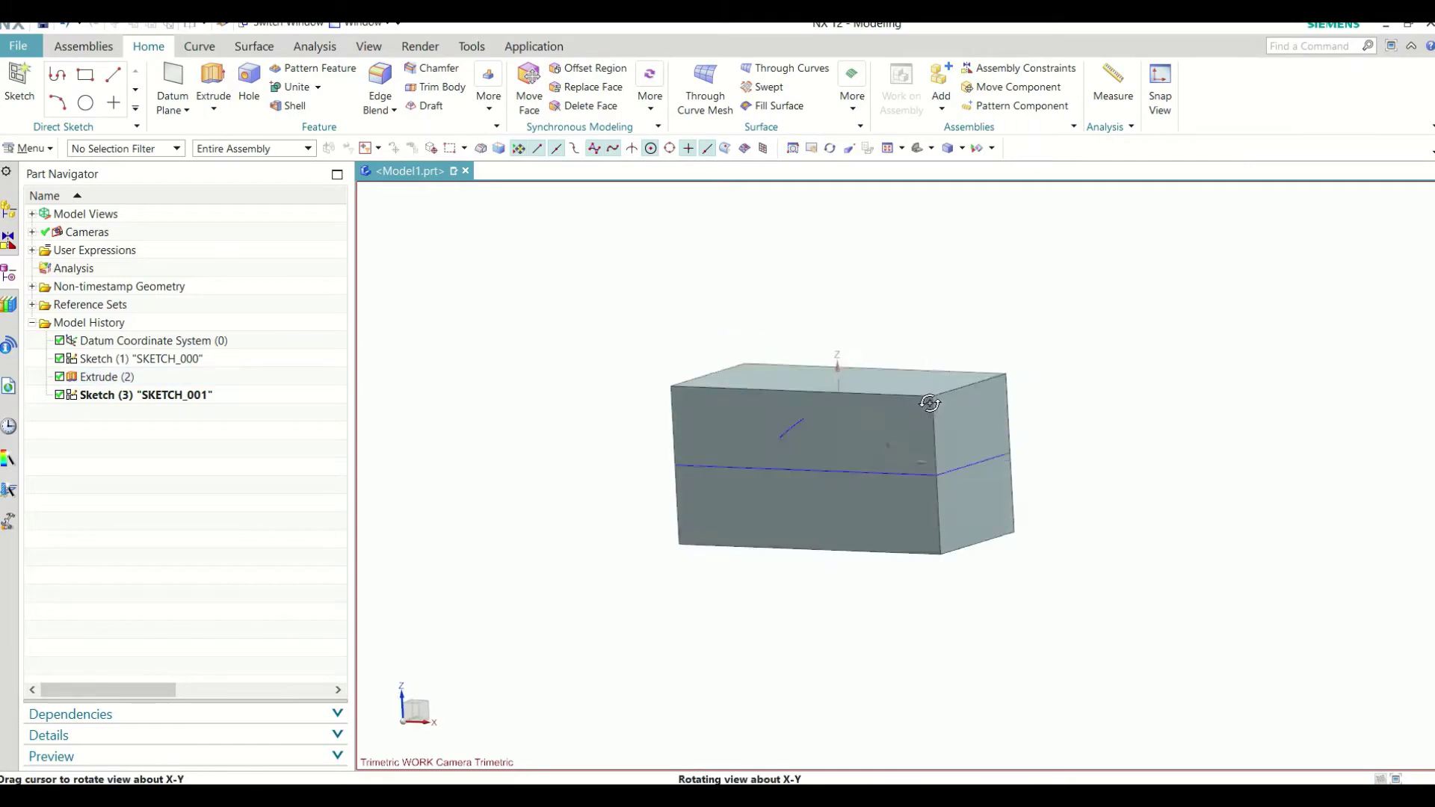
left_click(20, 82)
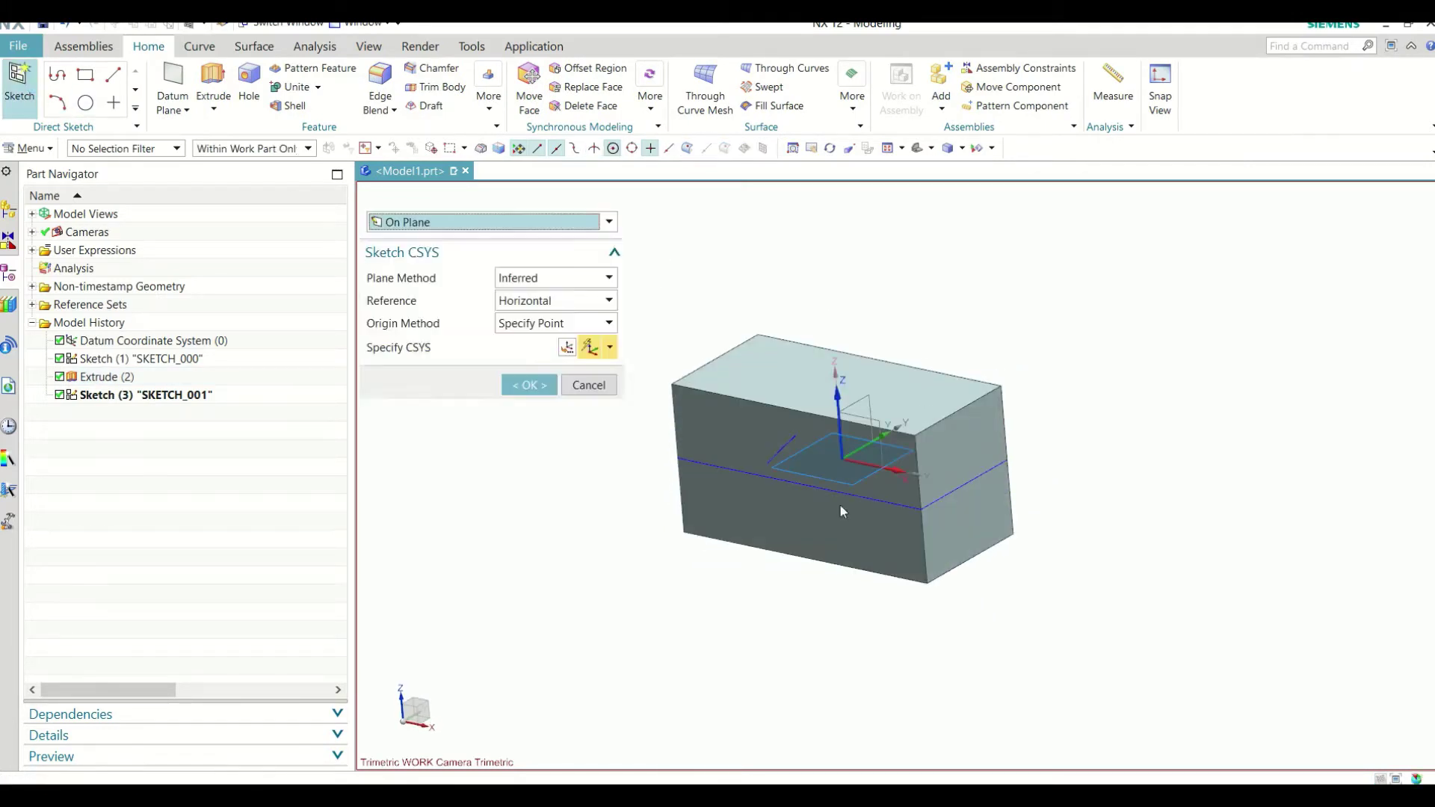
left_click(889, 437)
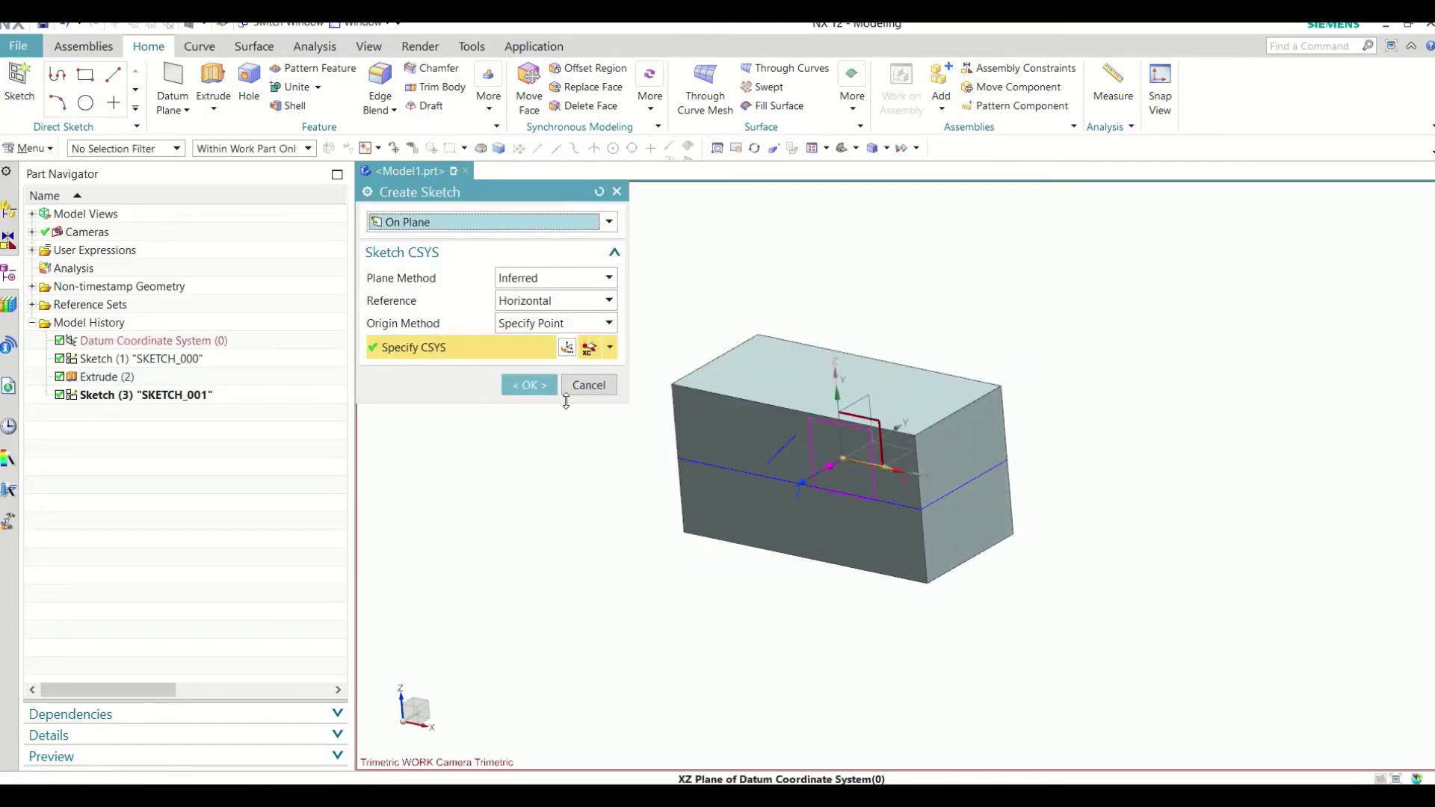
left_click(550, 378)
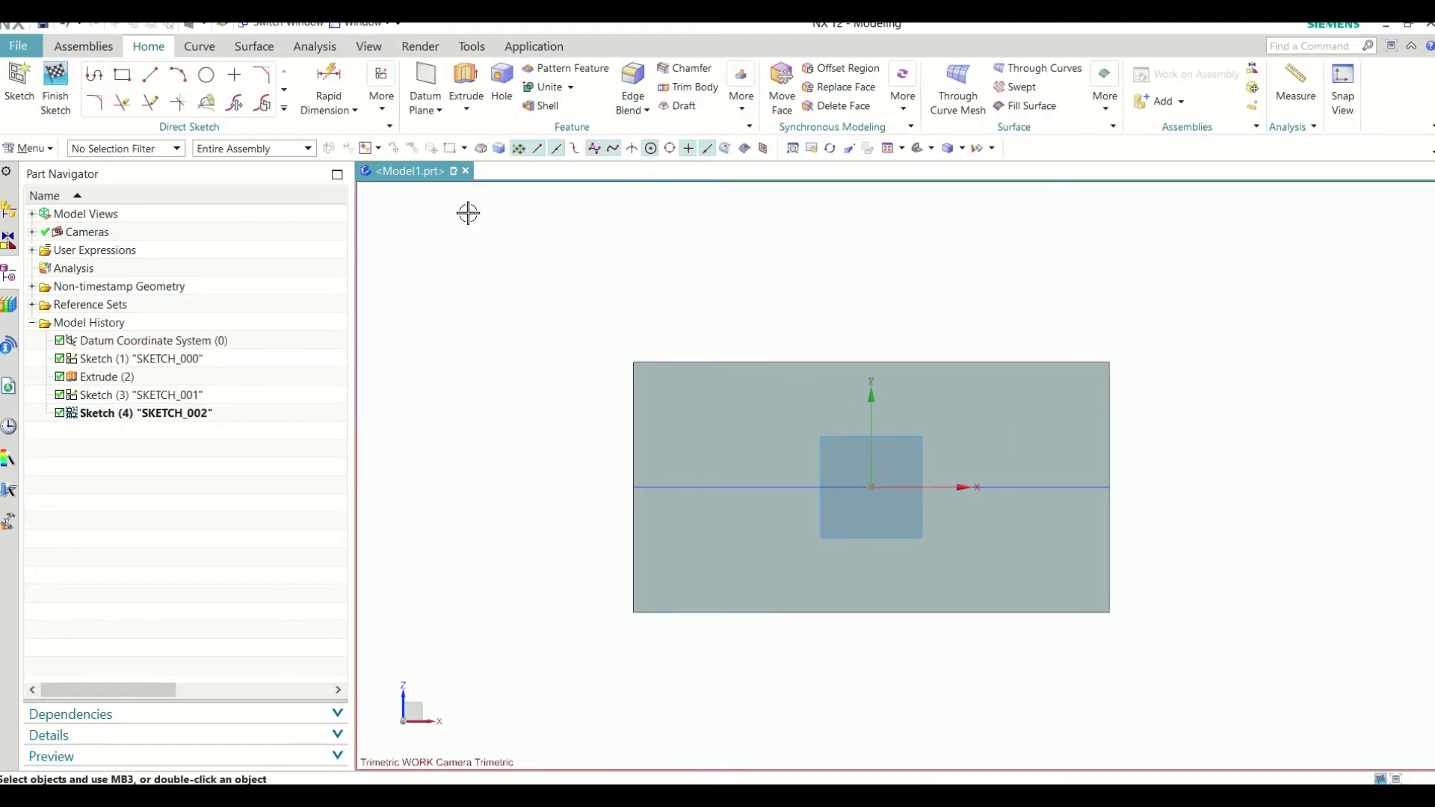
left_click(174, 80)
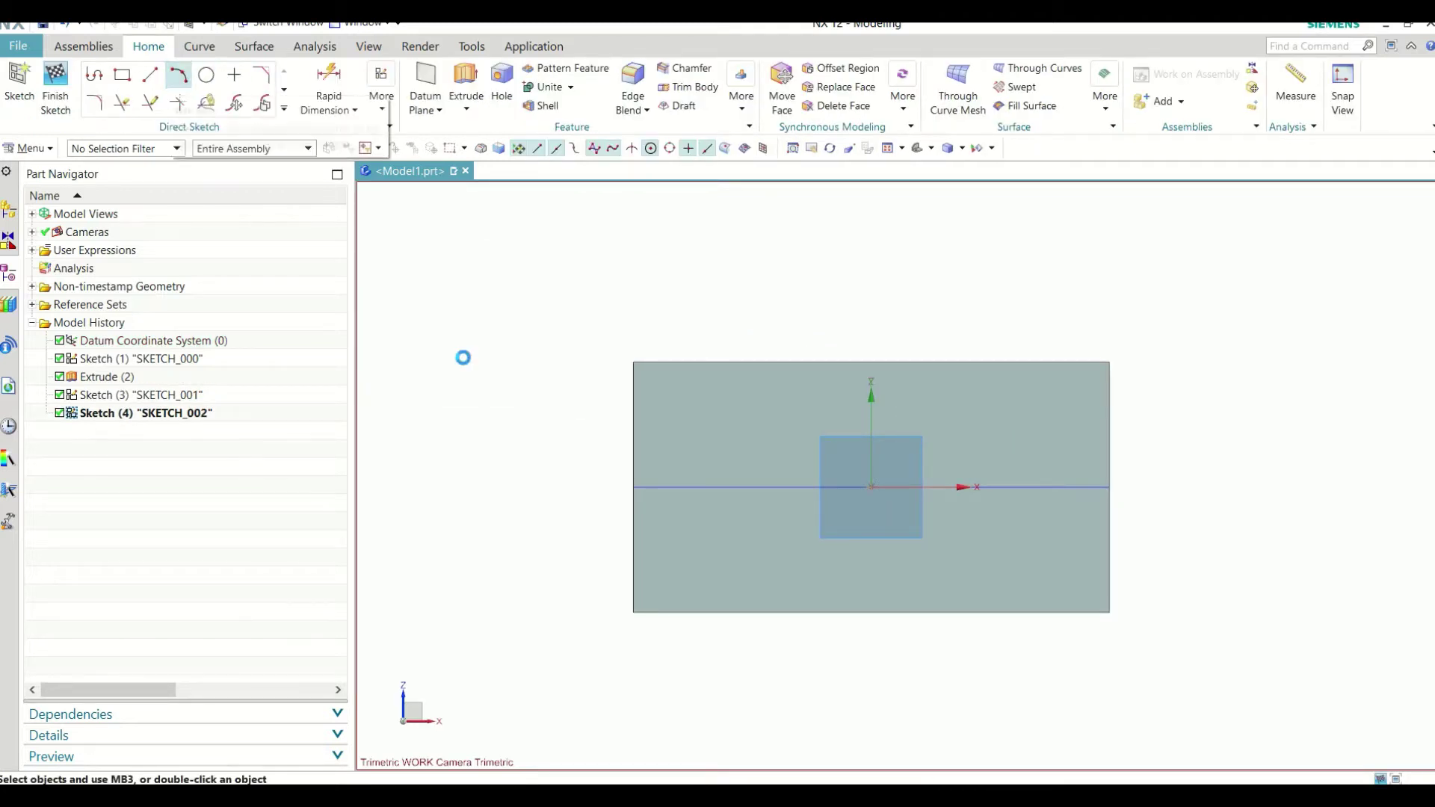
left_click(474, 405)
left_click(1274, 406)
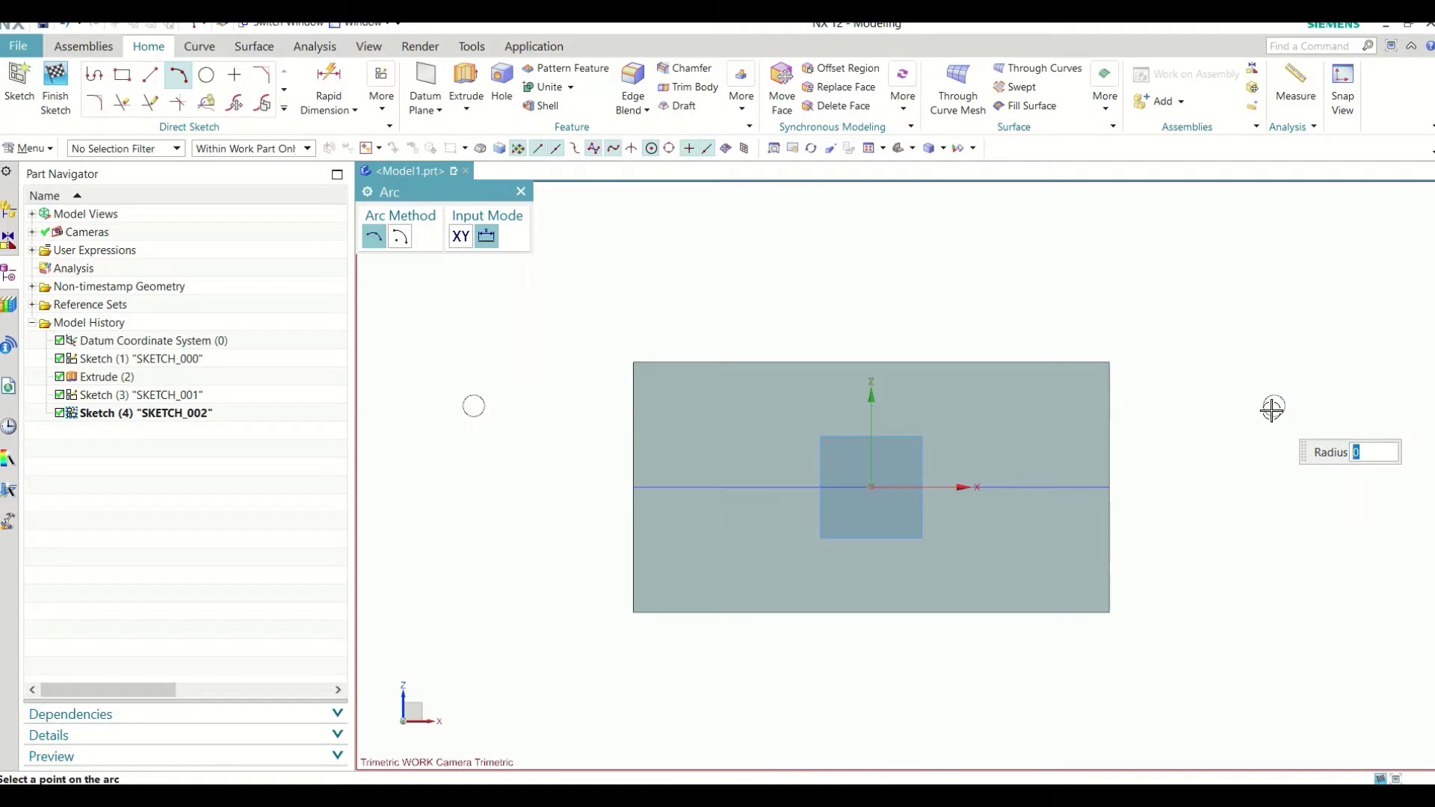
left_click(1193, 398)
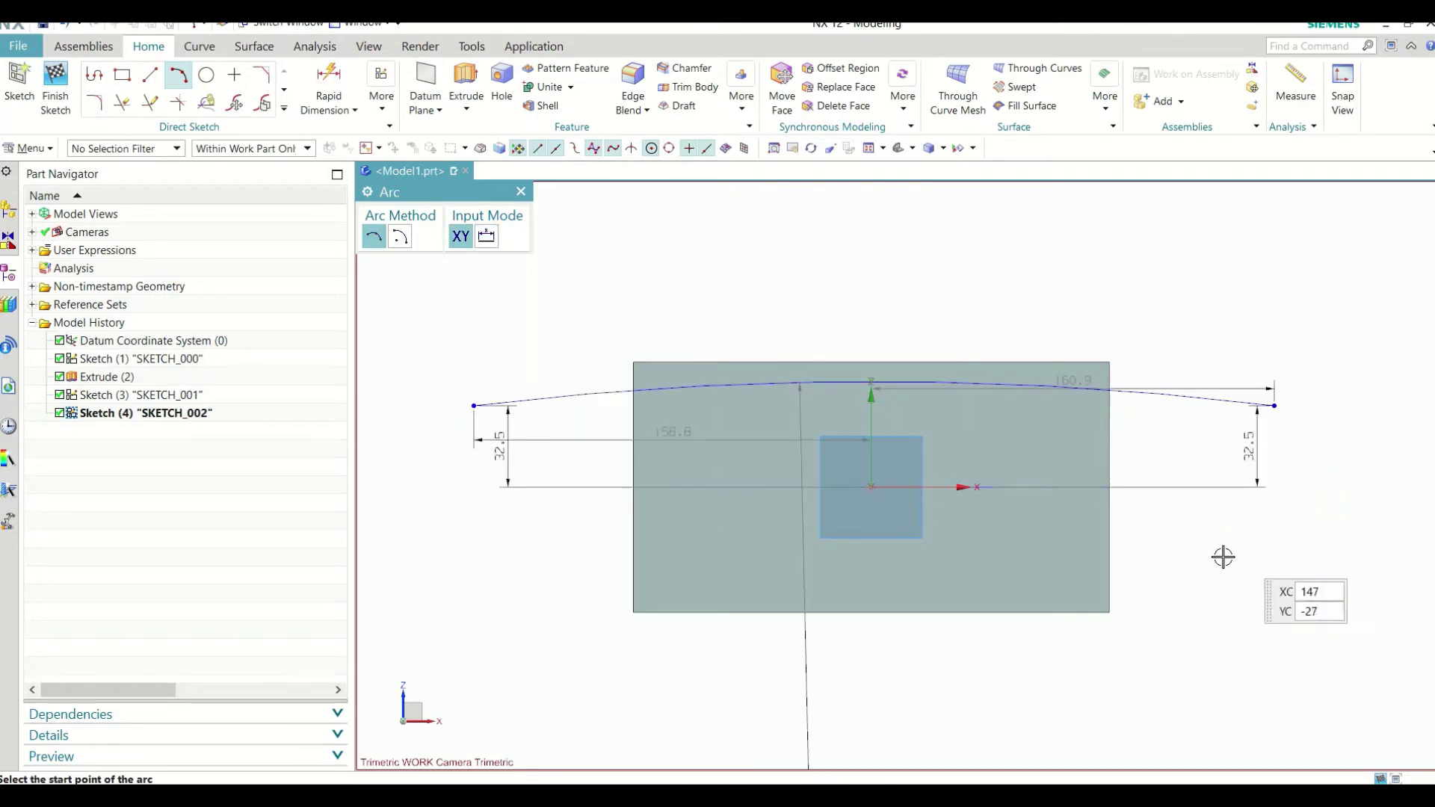
left_click(521, 193)
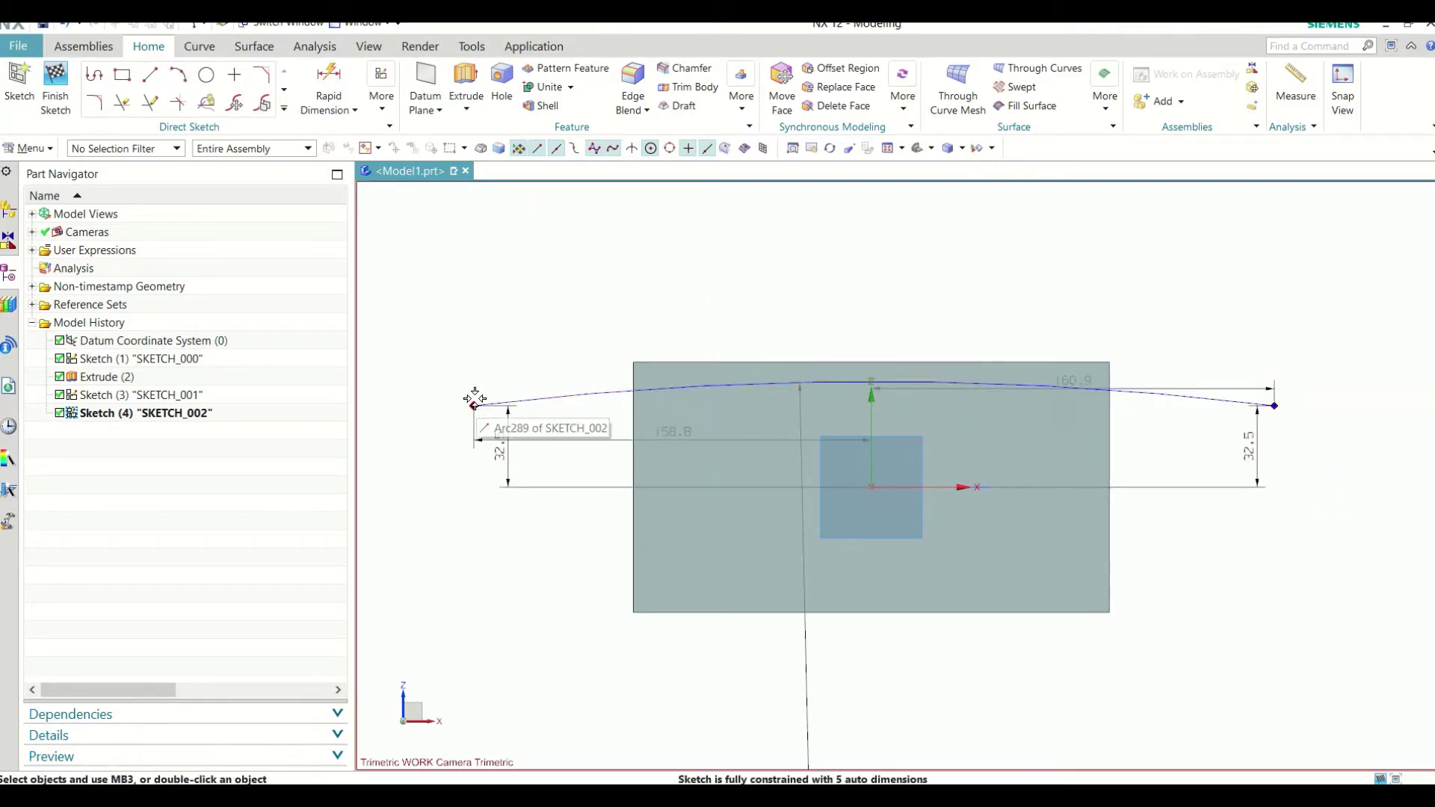
Step: Make the new arc's ends symmetric about the vertical Z axis
left_click(381, 88)
left_click(418, 147)
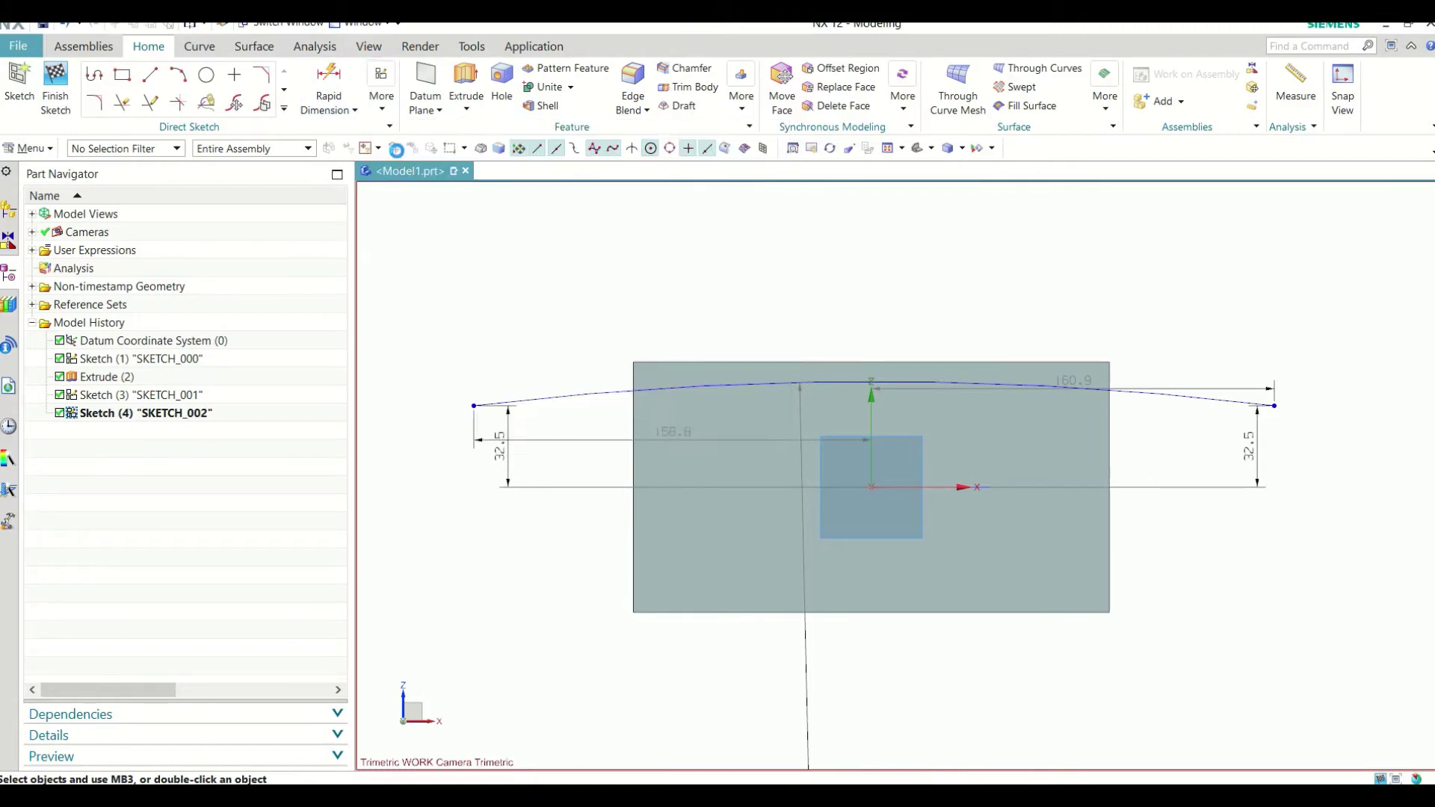
left_click(1274, 407)
scroll(1274, 407, "up", 2)
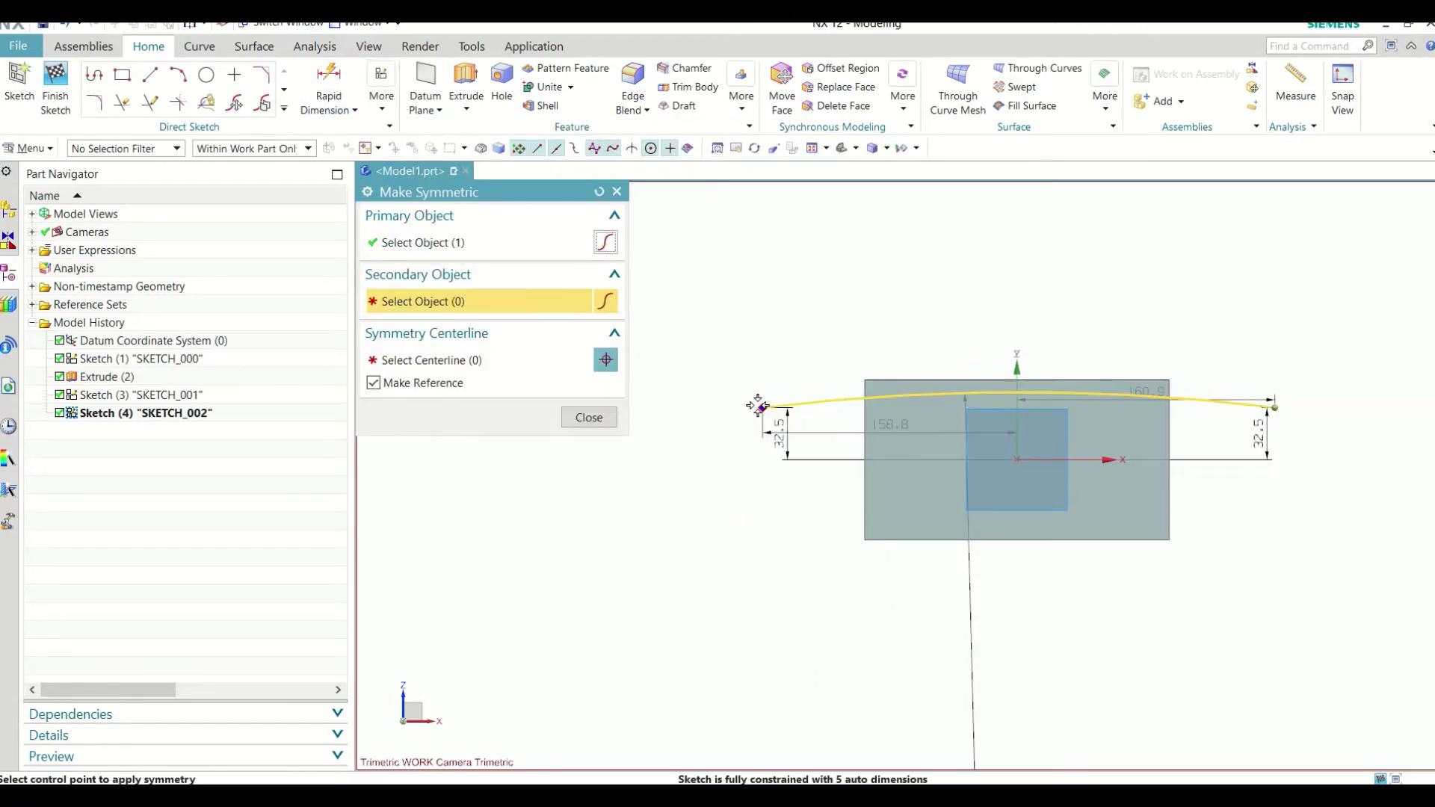
left_click(760, 406)
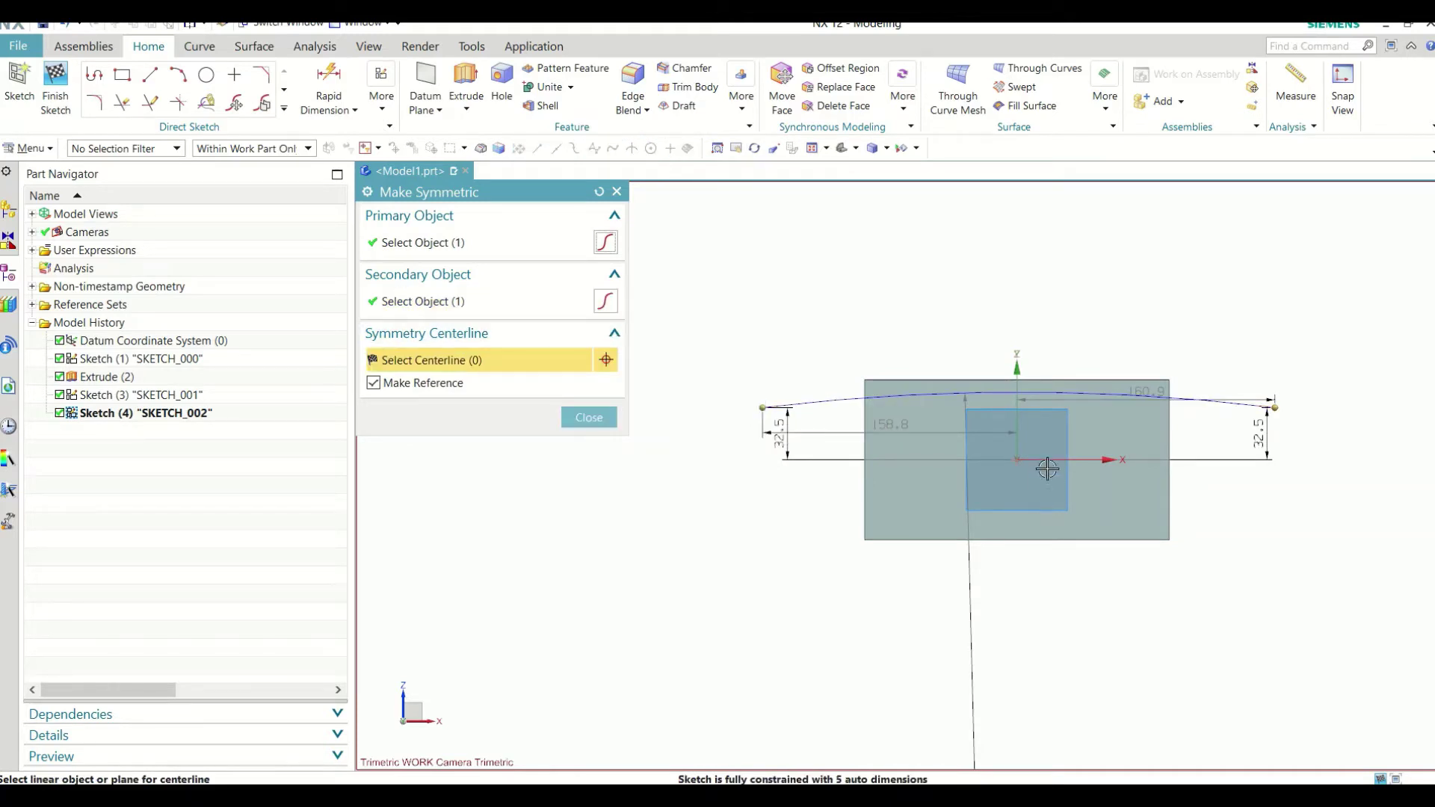
left_click(1028, 372)
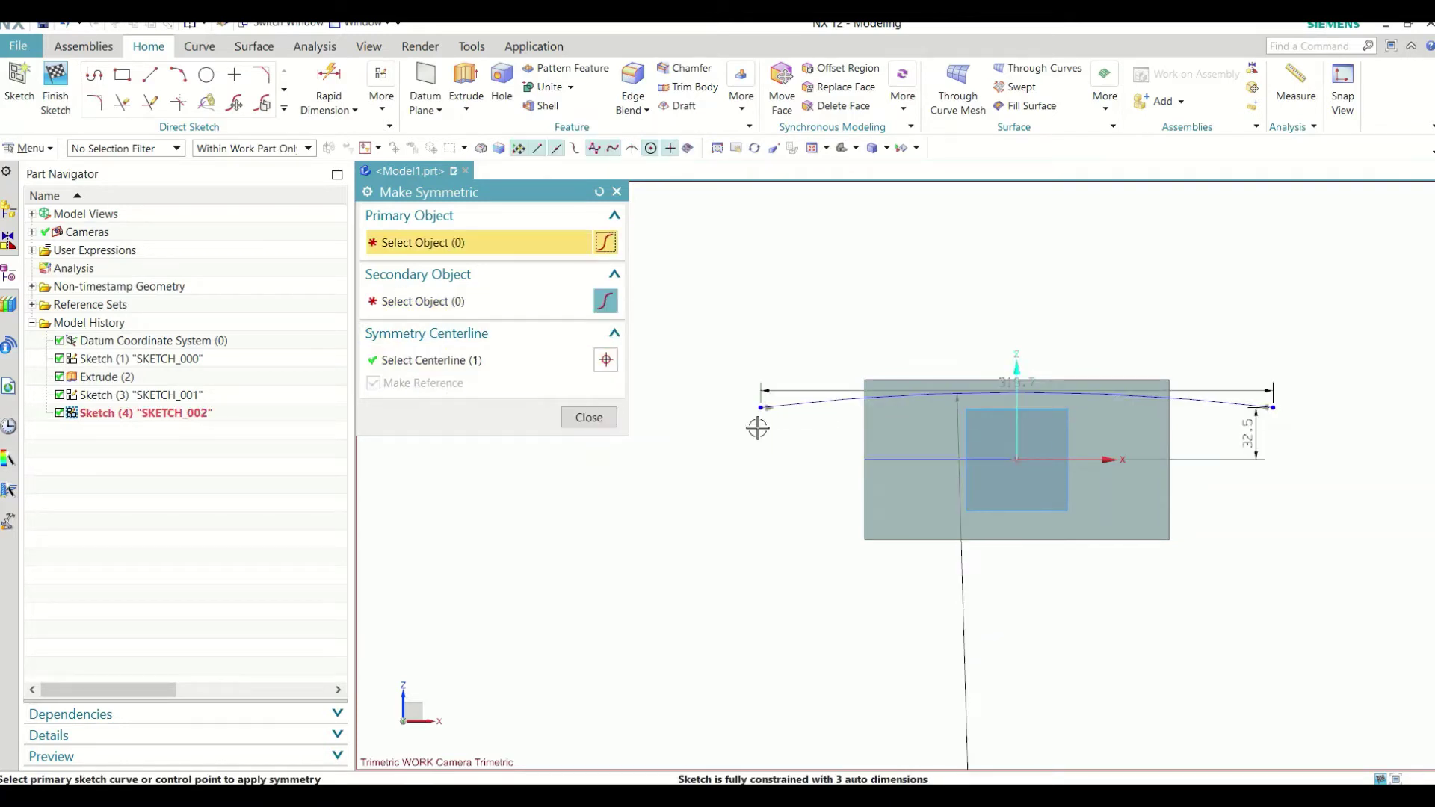
left_click(590, 418)
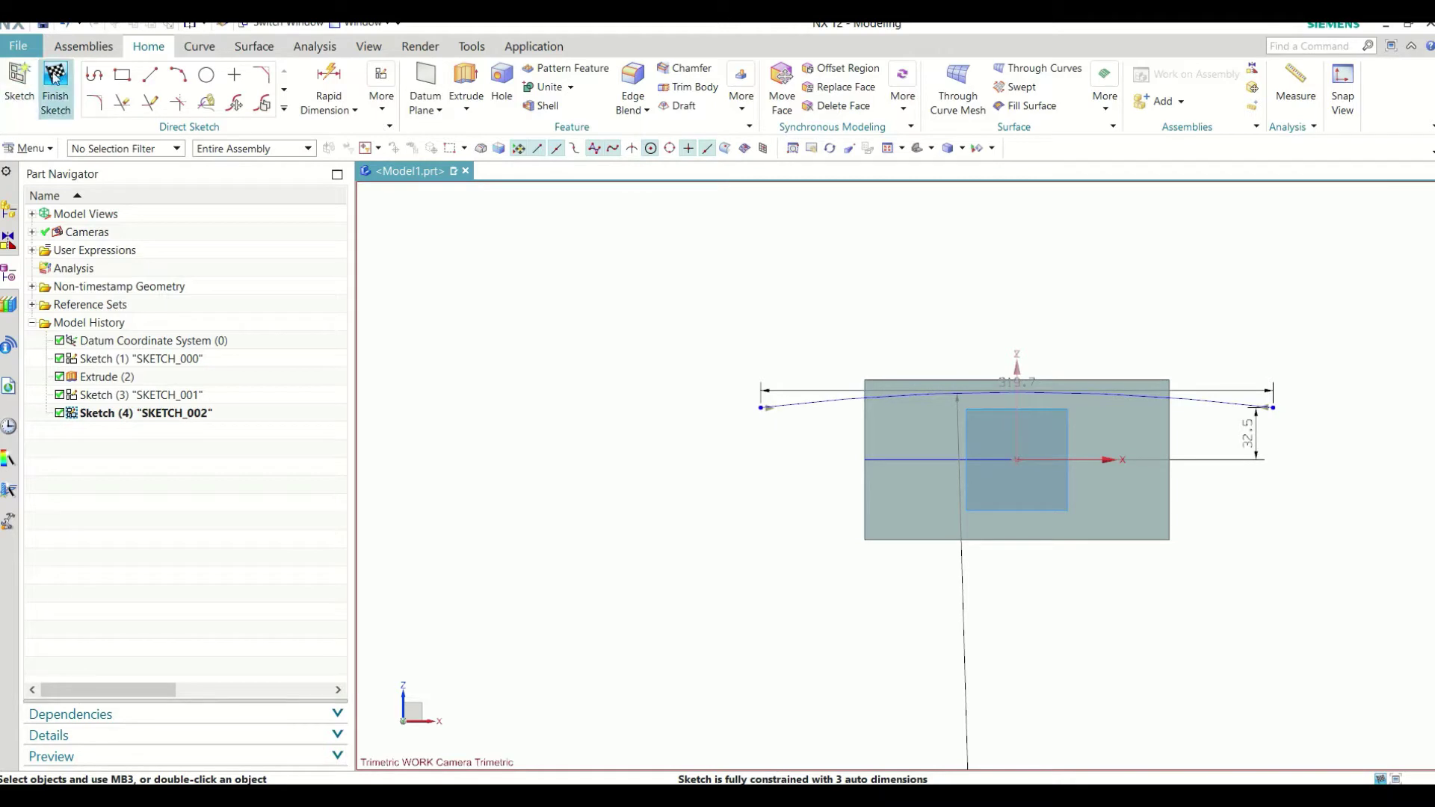
Step: Finish the sketch and sweep the arc section along the guide curve into a curved sheet
left_click(56, 88)
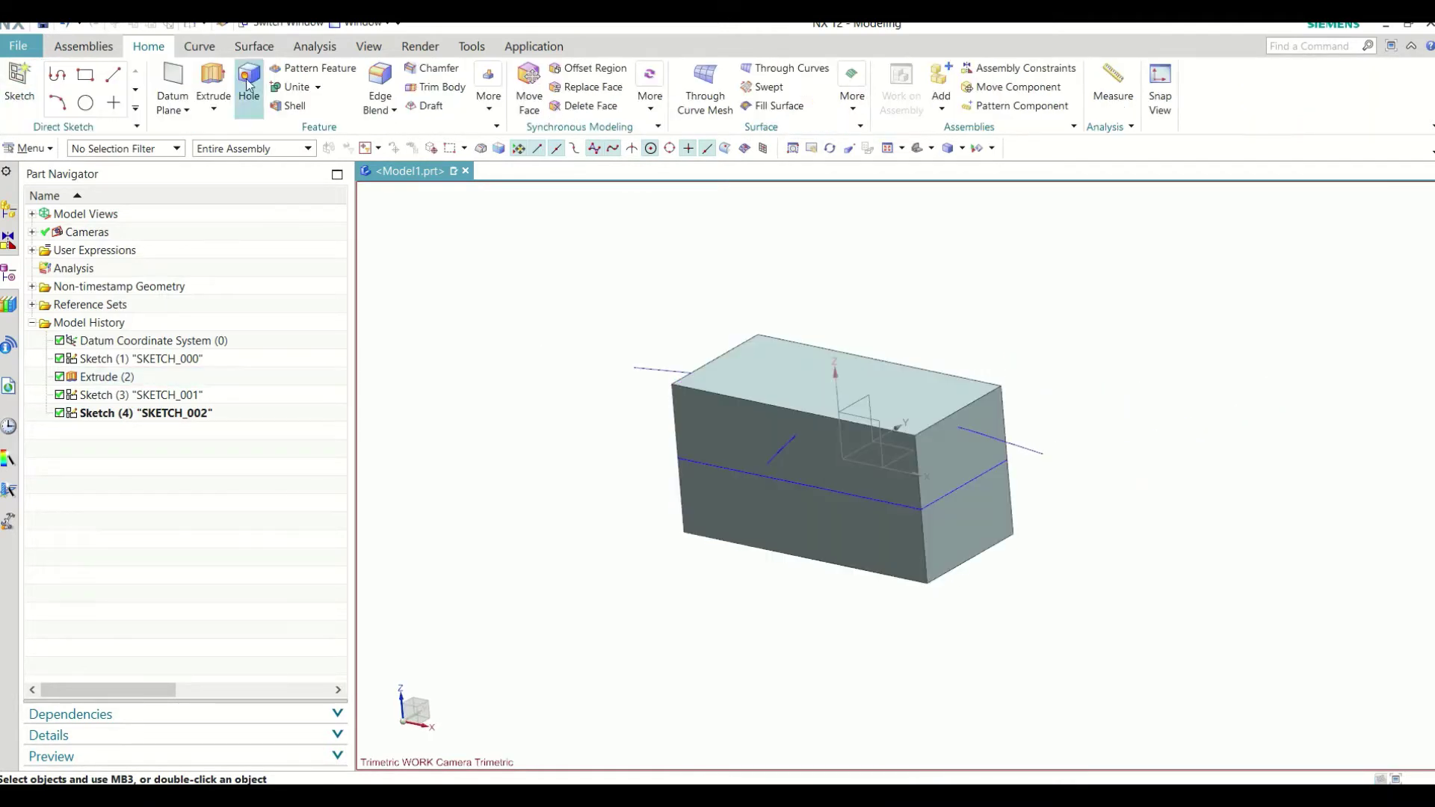
left_click(263, 50)
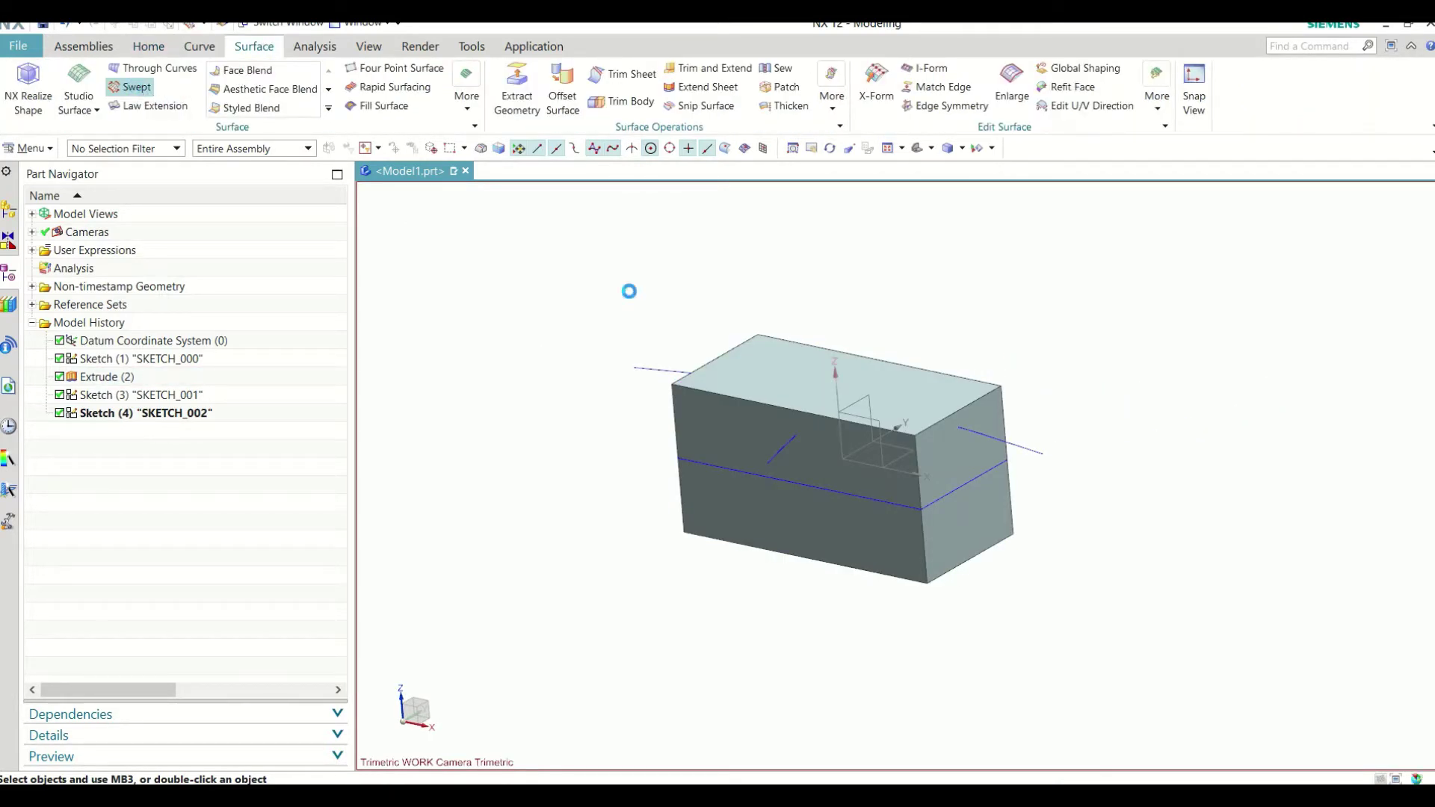
left_click(1036, 451)
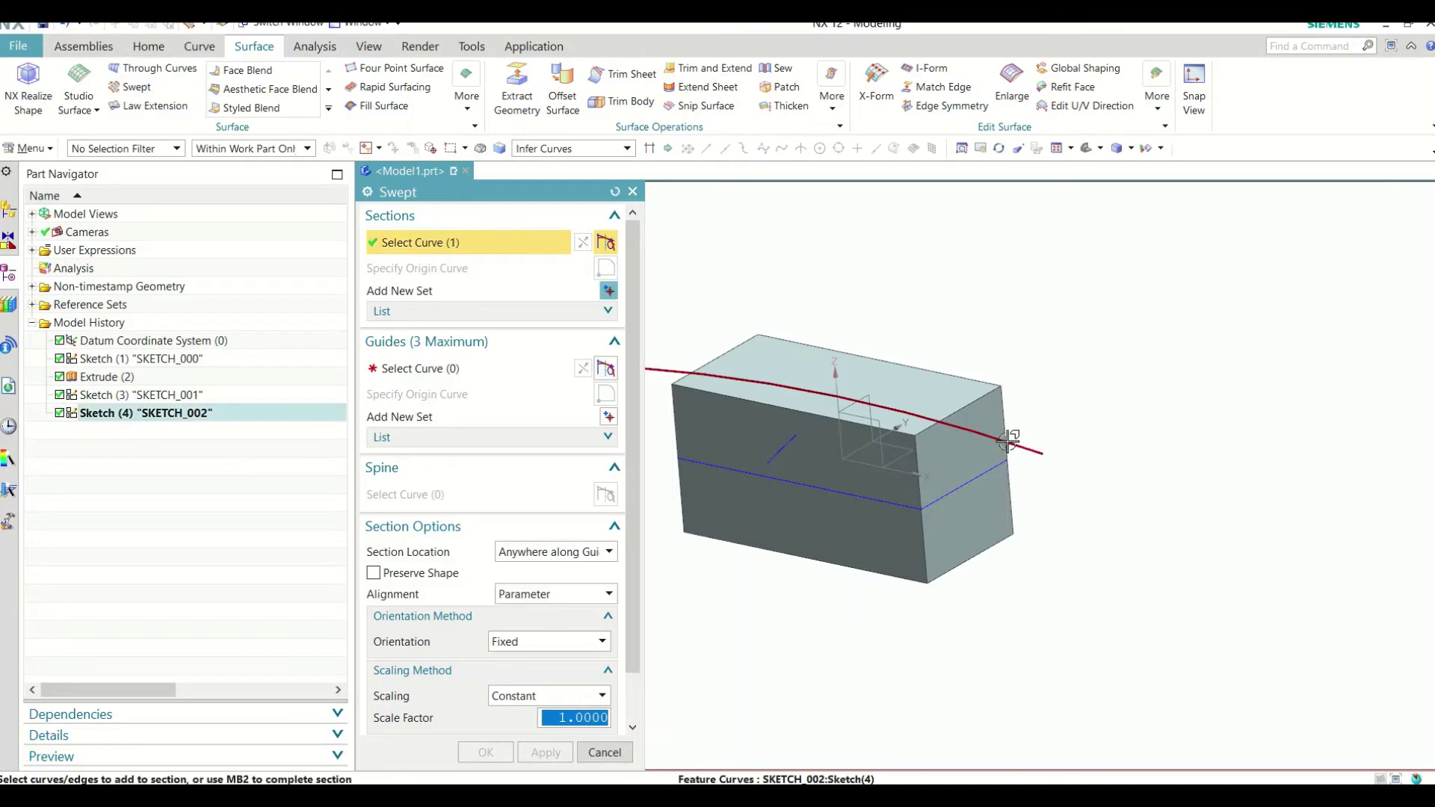
left_click(487, 368)
left_click(779, 450)
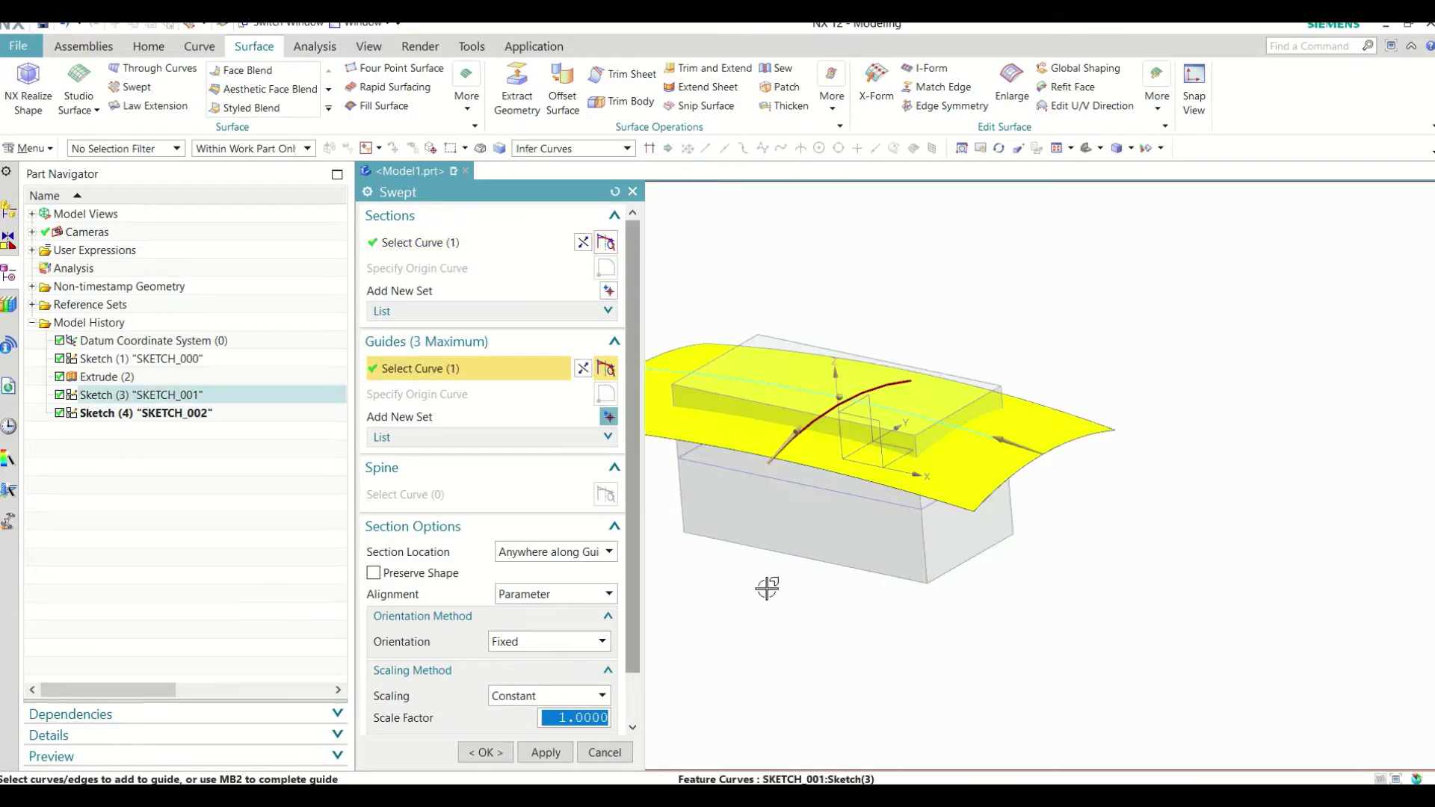
left_click(490, 752)
Step: Orbit and snap between standard views to inspect the swept sheet against the block
mouse_move(1054, 384)
middle_mouse_down()
mouse_move(1298, 352)
mouse_move(1217, 326)
middle_mouse_up()
left_click(1203, 84)
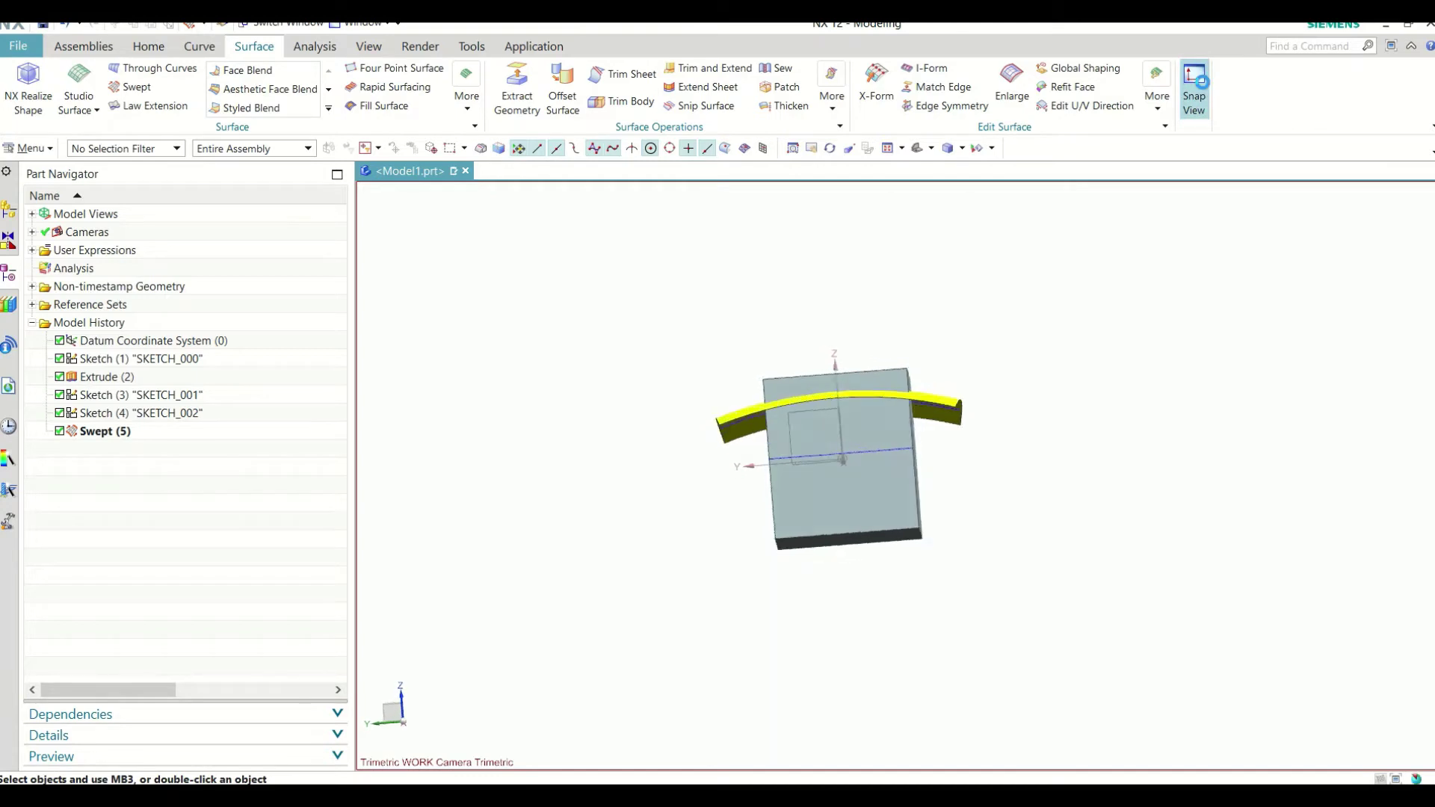
middle_click_drag(1089, 423, 1105, 481)
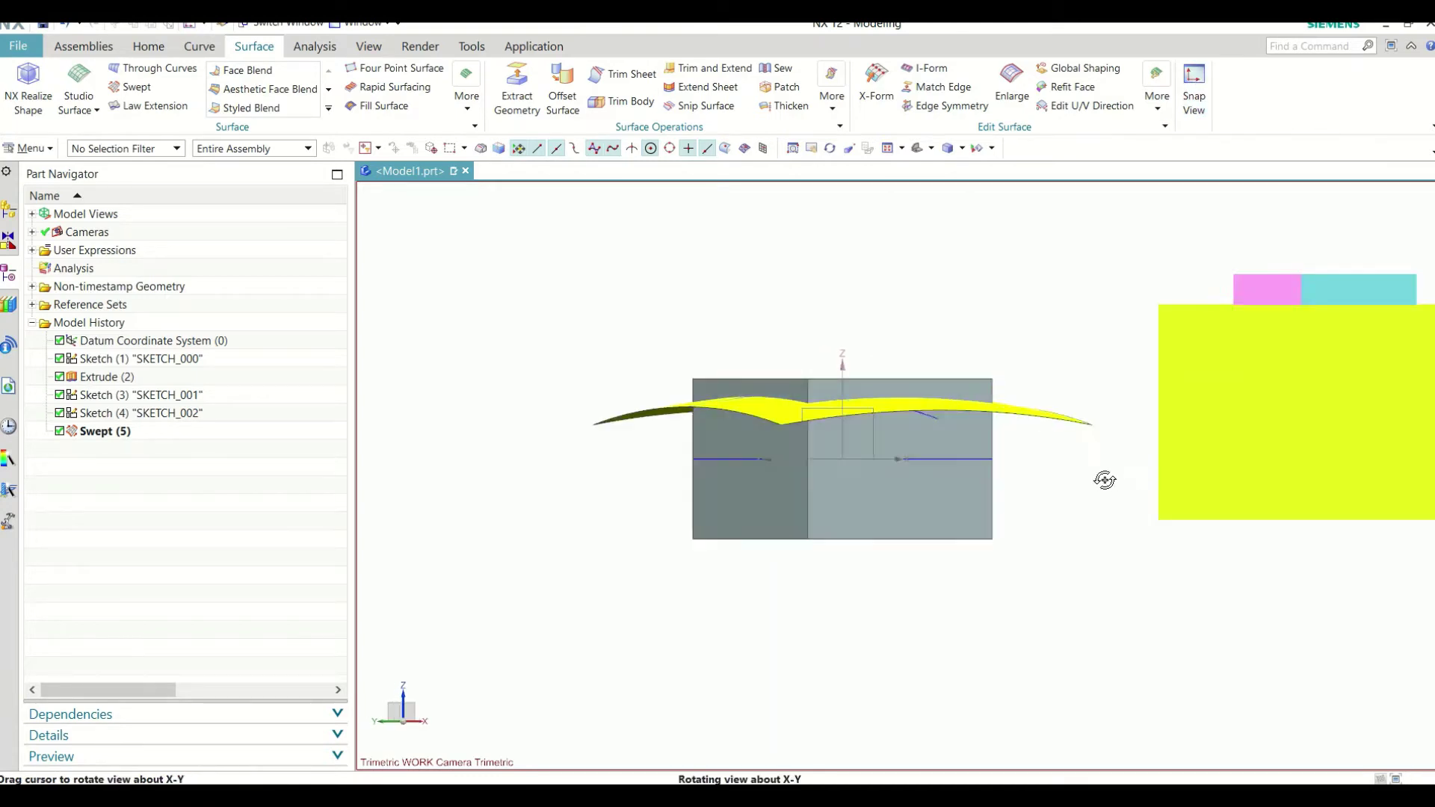
left_click(1195, 75)
middle_click_drag(1119, 418, 1091, 441)
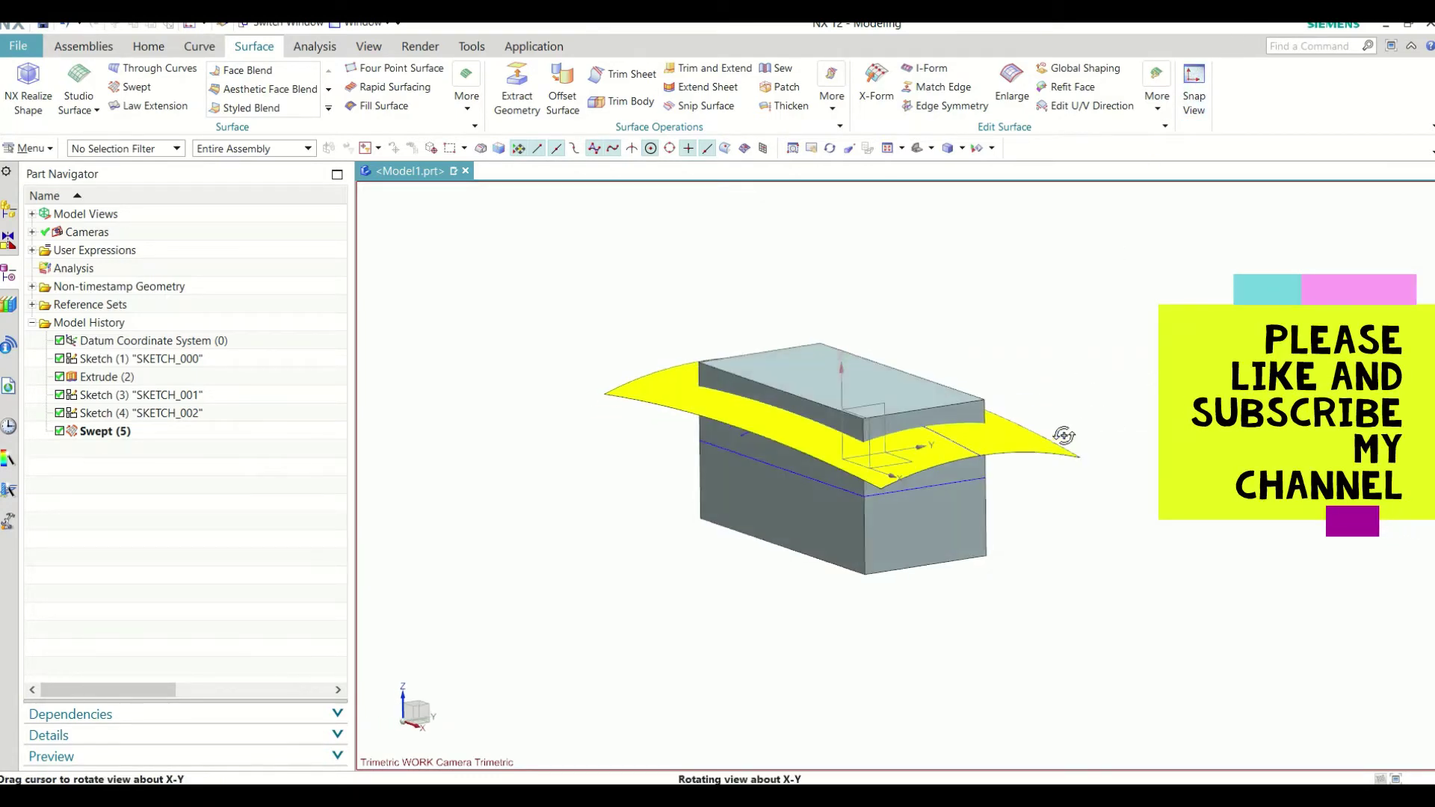
left_click(147, 47)
Step: Trim the block with the swept sheet, reversed to keep the part below the surface
left_click(435, 86)
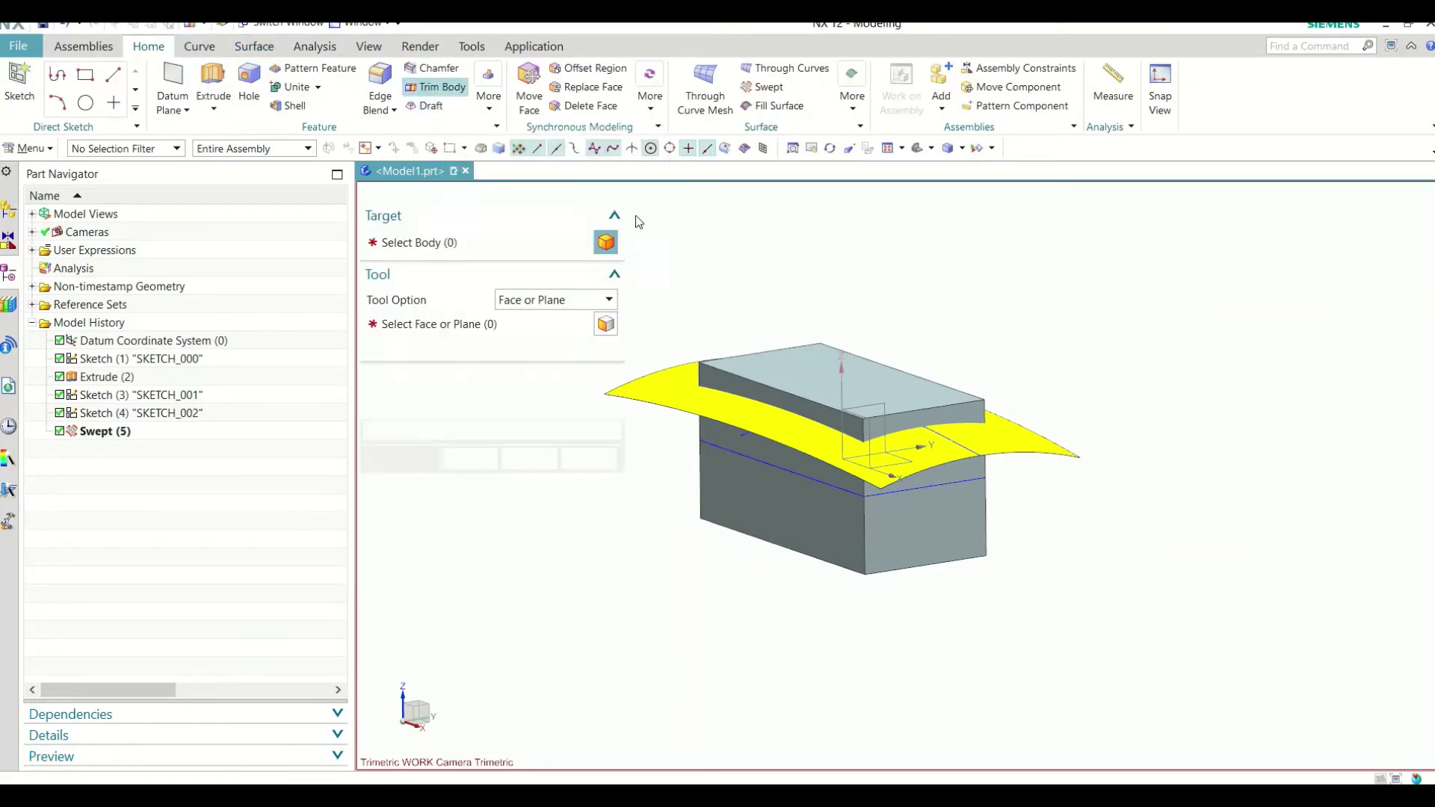
left_click(867, 455)
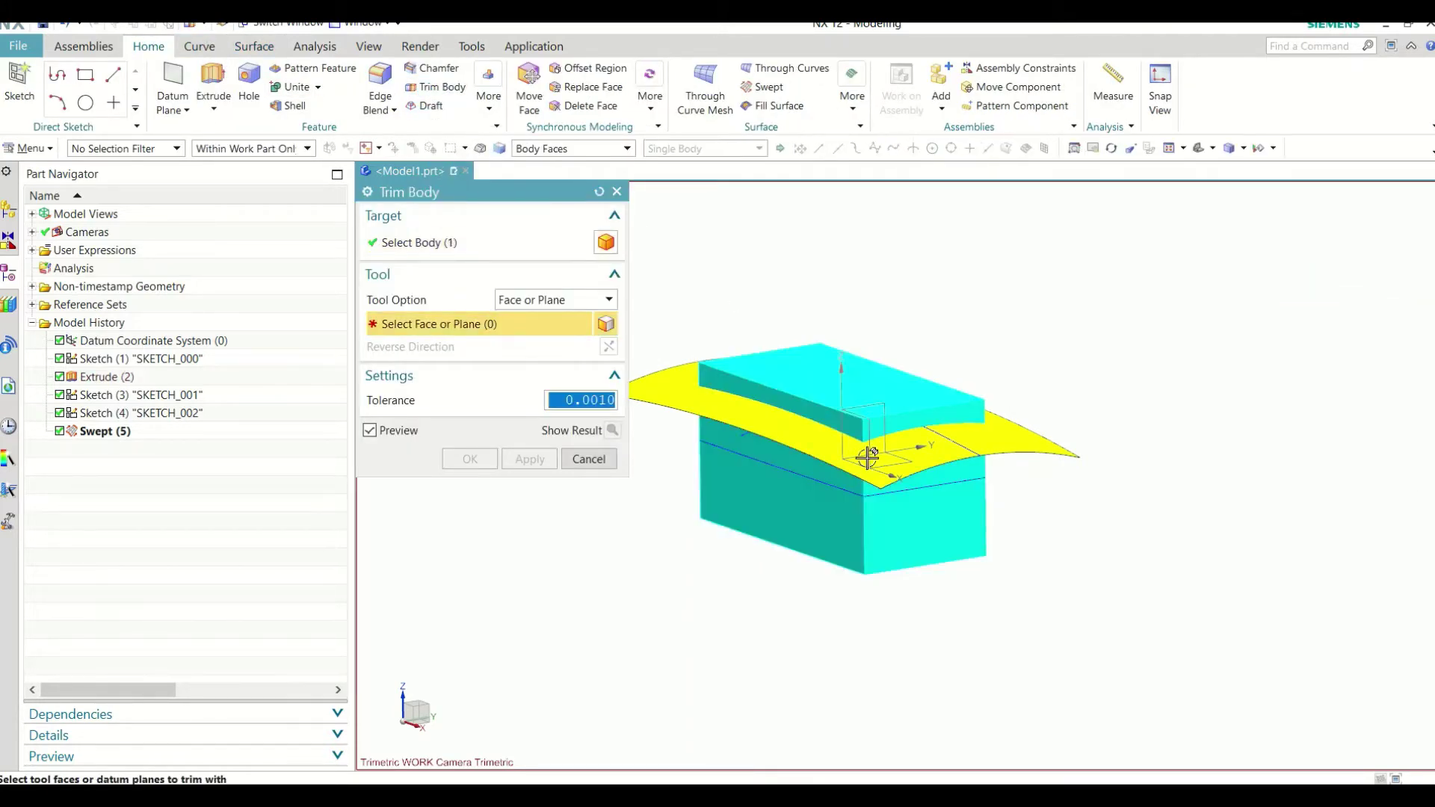
left_click(819, 419)
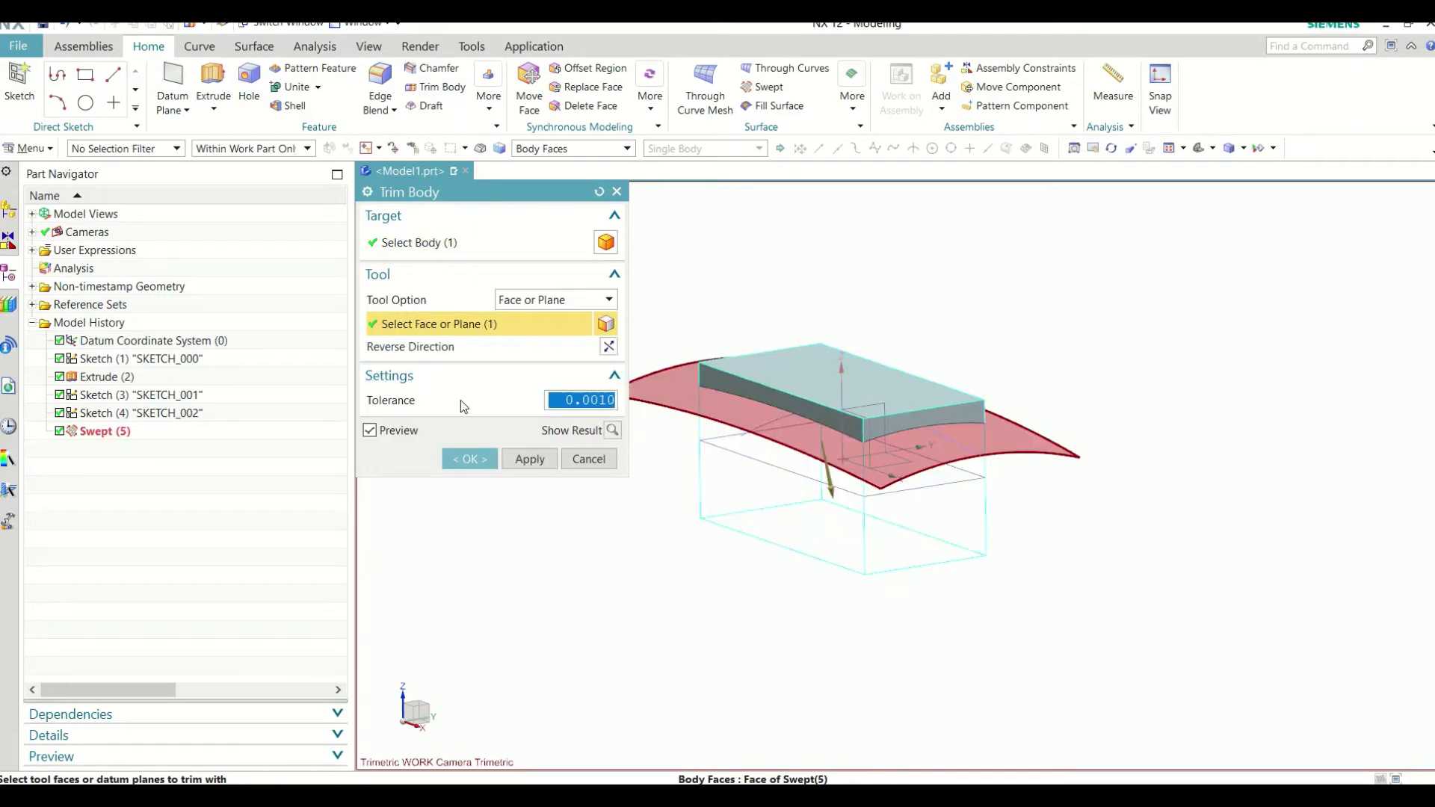
left_click(614, 348)
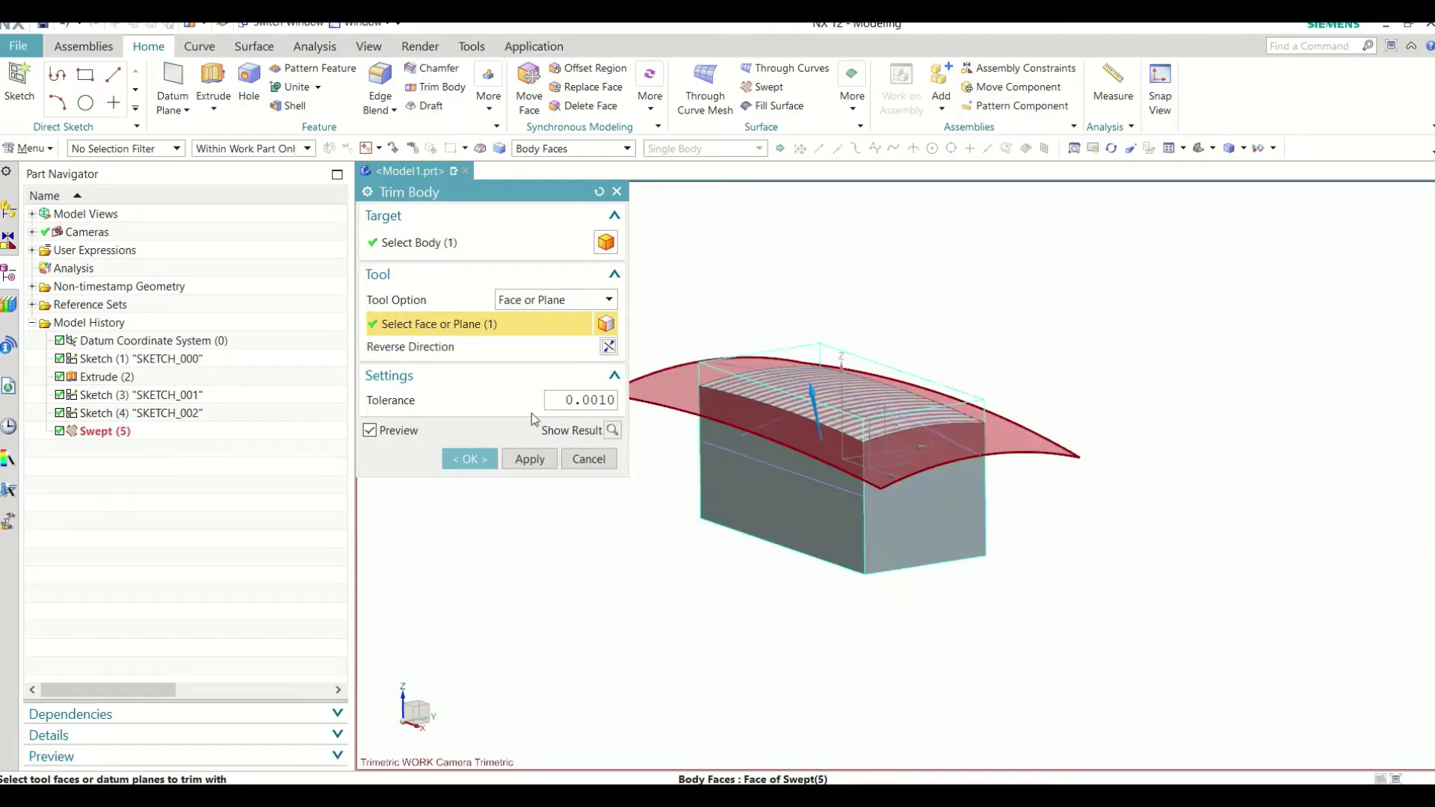
left_click(469, 459)
Step: Hide the Swept (5) sheet and zoom in on the trimmed block
left_click(897, 467)
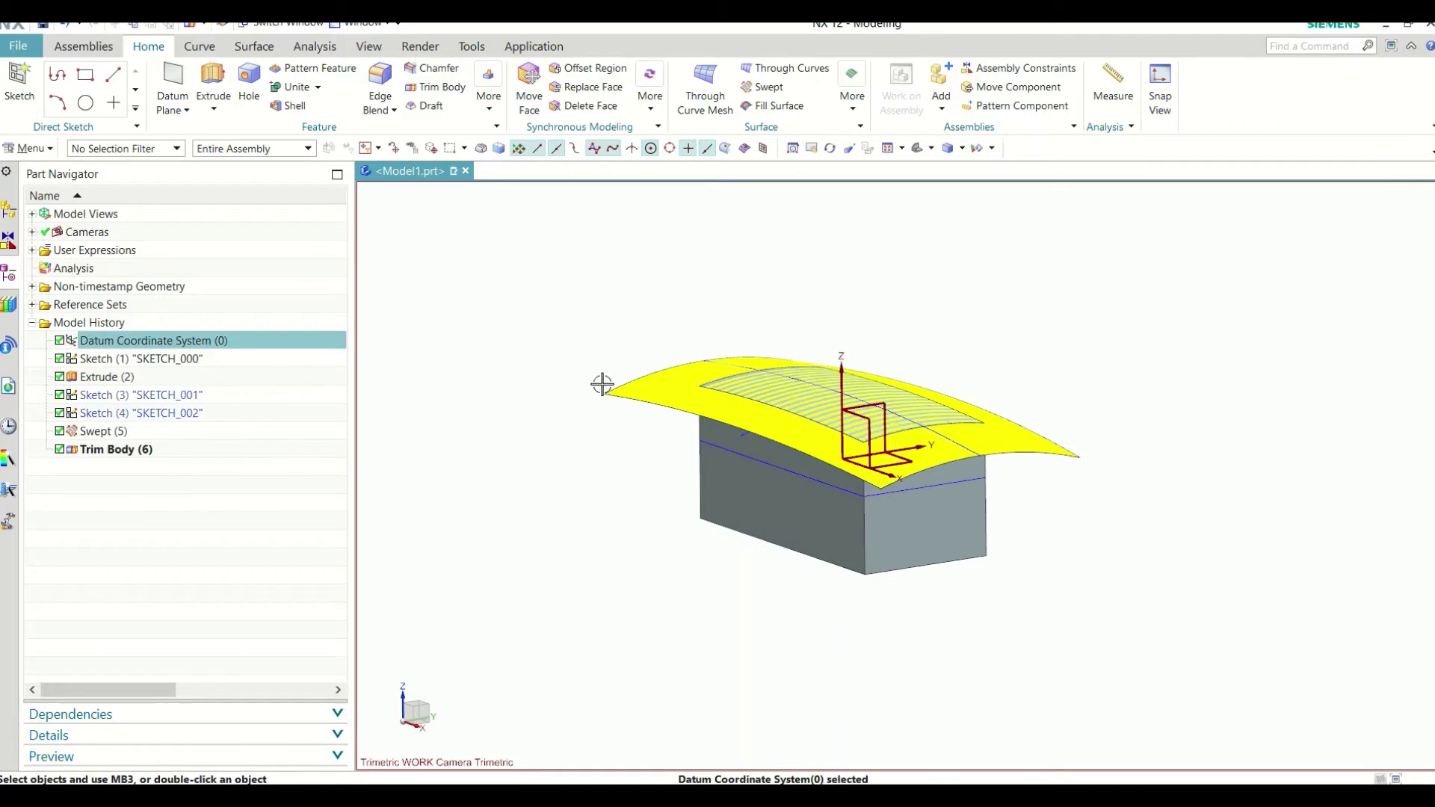
left_click(634, 381)
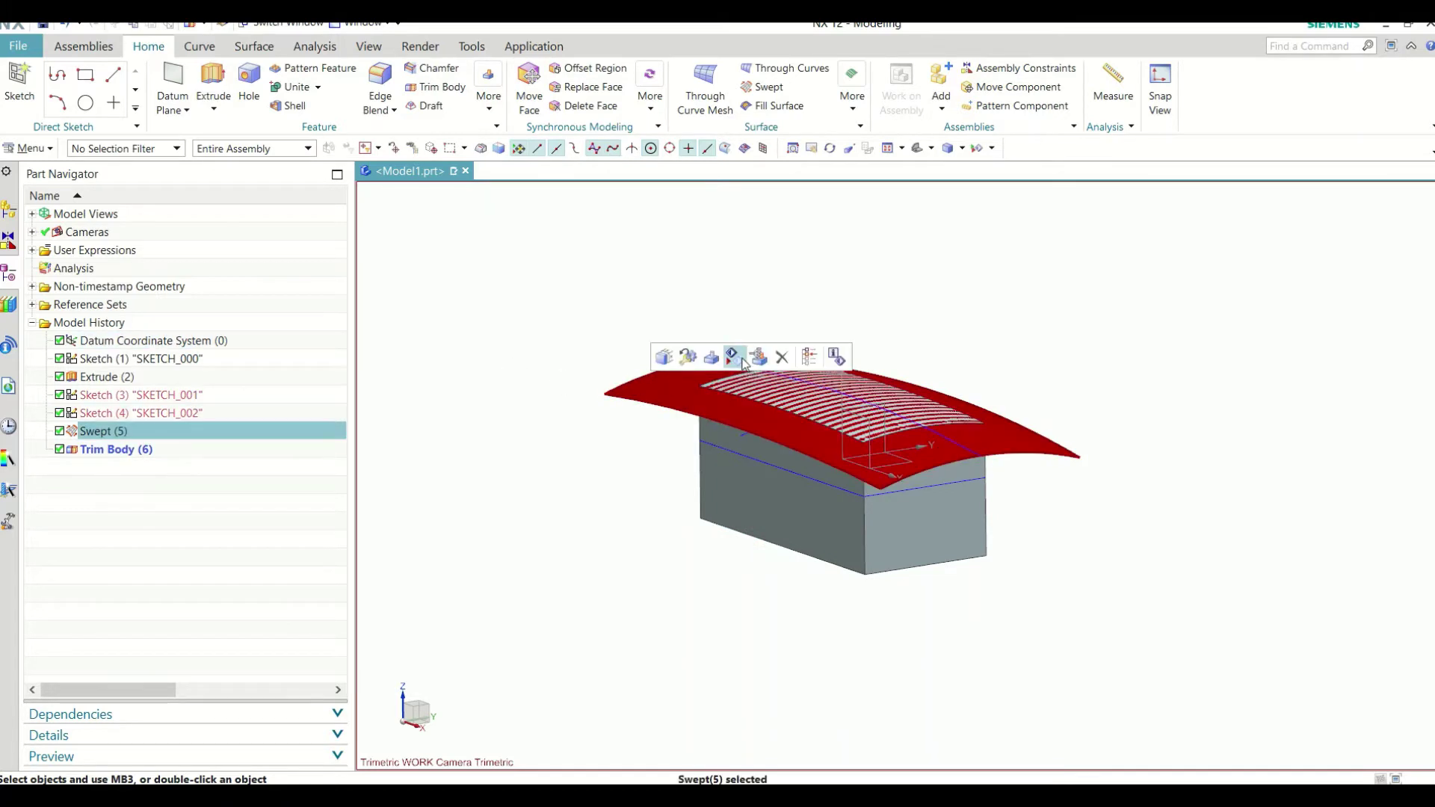
left_click(743, 362)
middle_click_drag(593, 333, 676, 304)
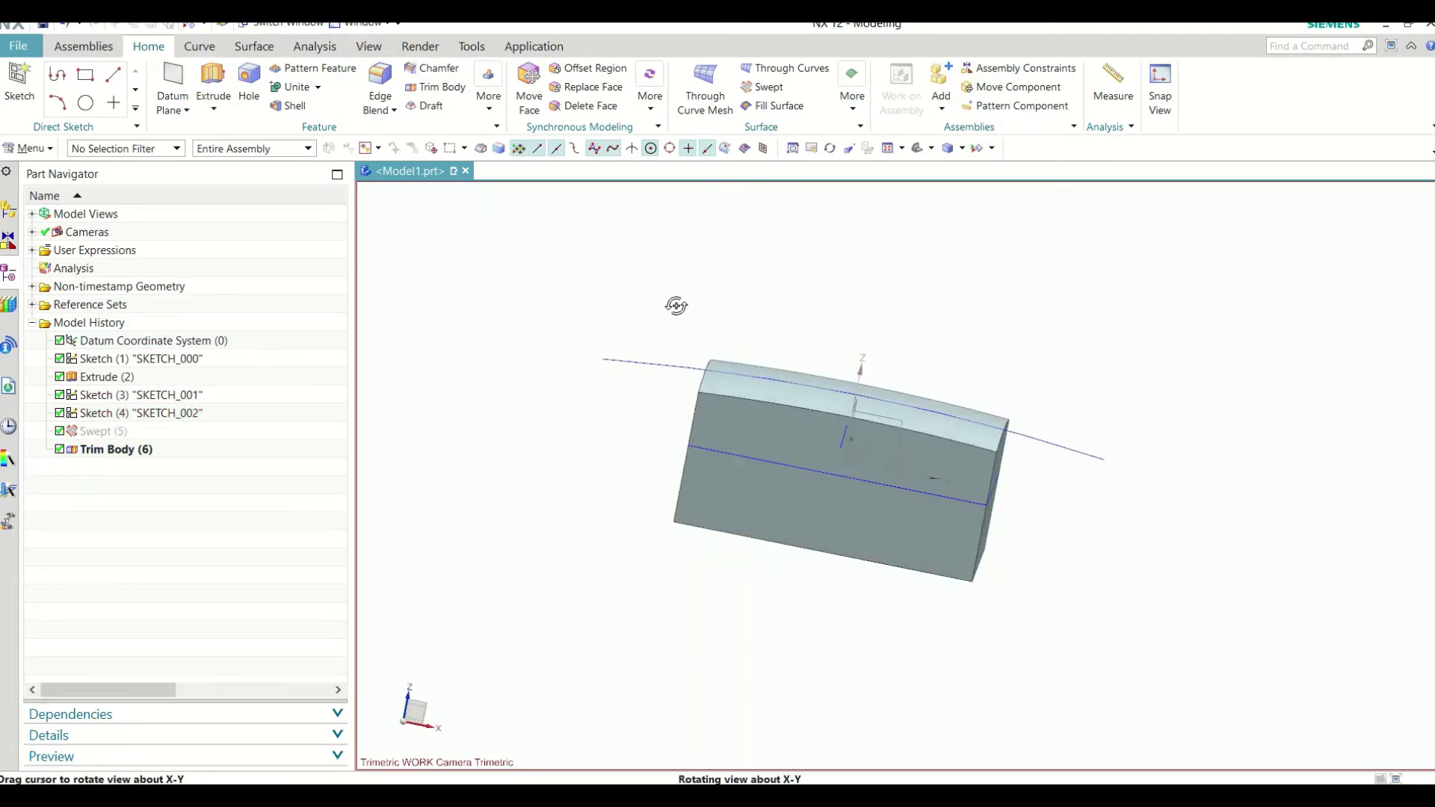
scroll(906, 448, "up", 2)
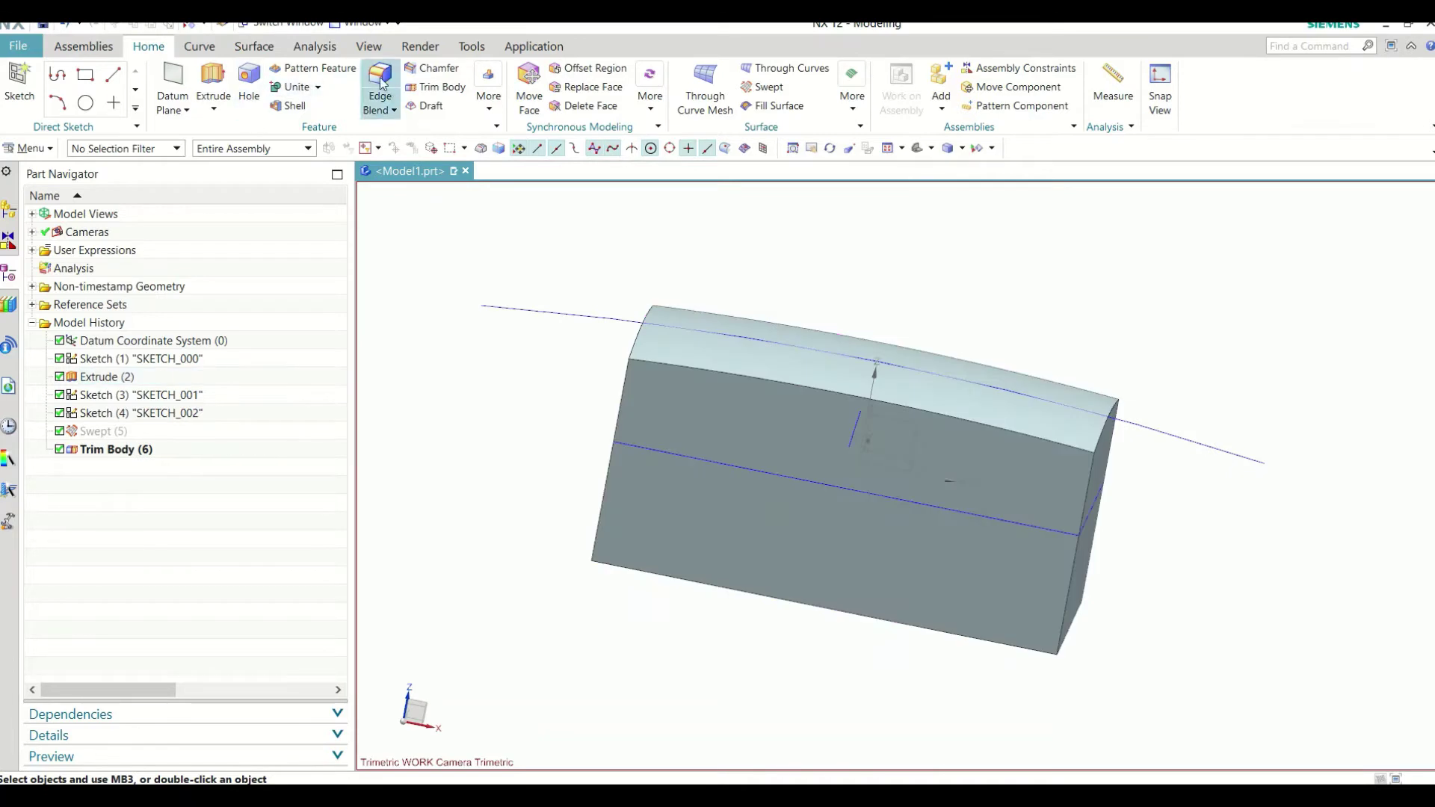
Step: Create an edge blend on two opposite vertical corner edges, then reopen it for editing
left_click(1088, 495)
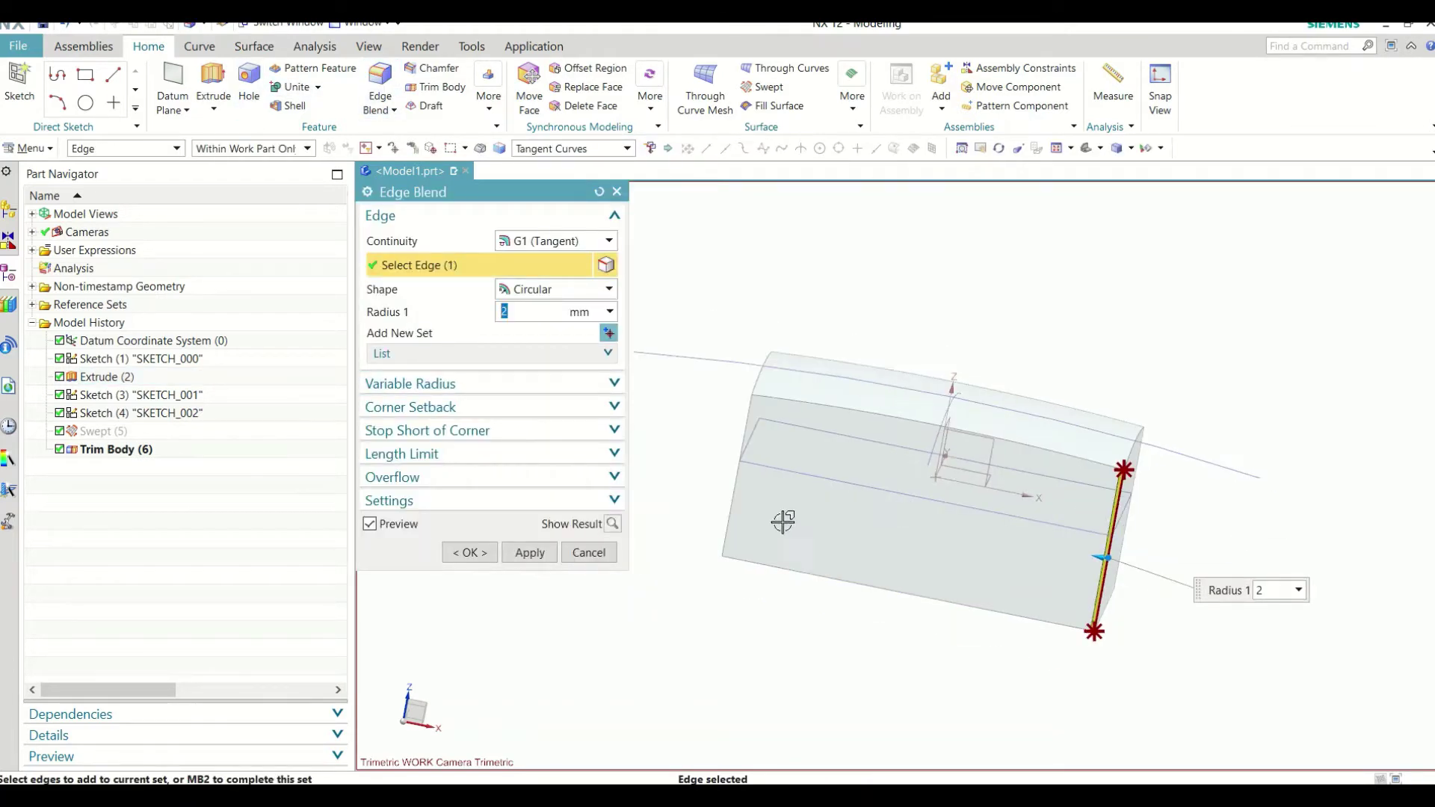
left_click(736, 516)
middle_click(1181, 563)
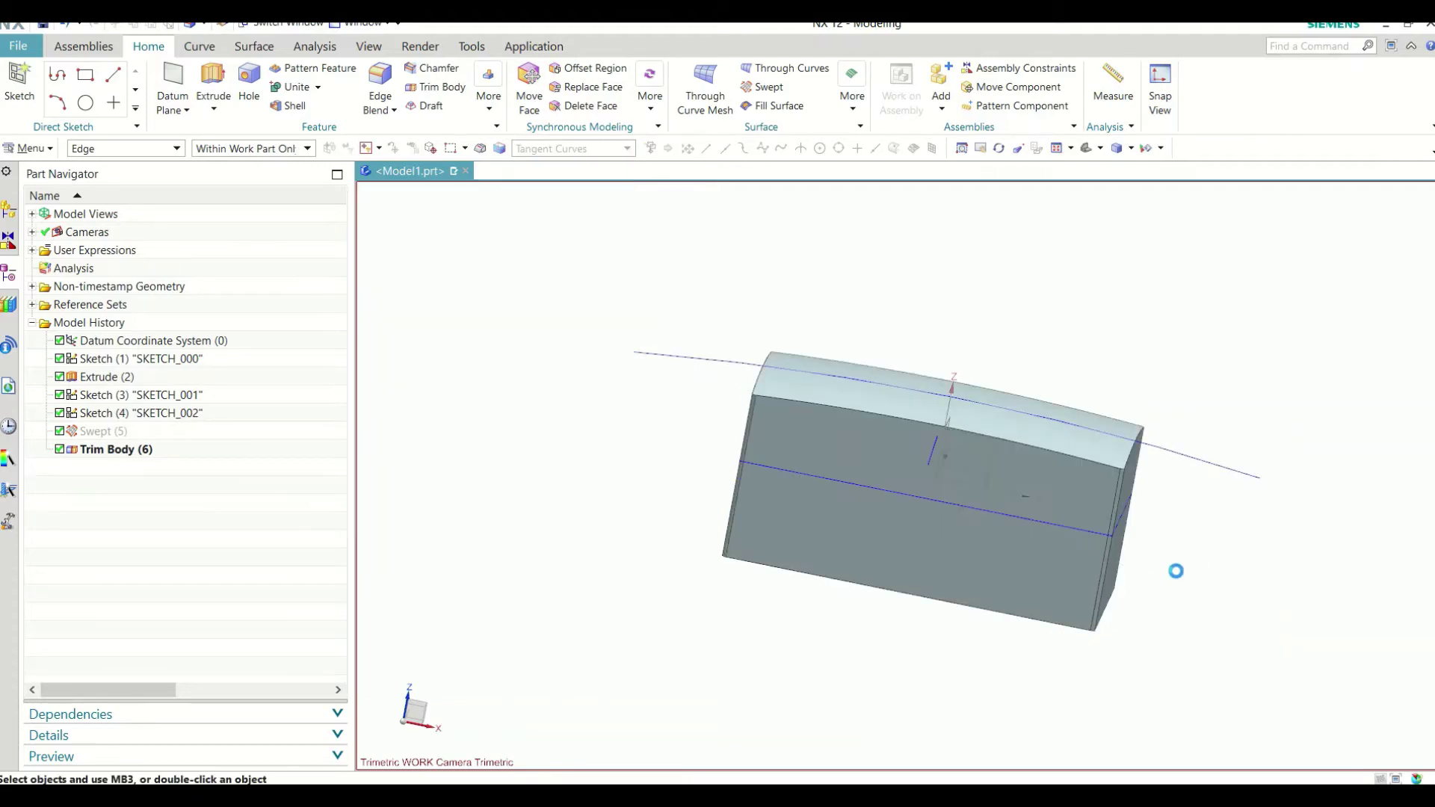
double_click(139, 472)
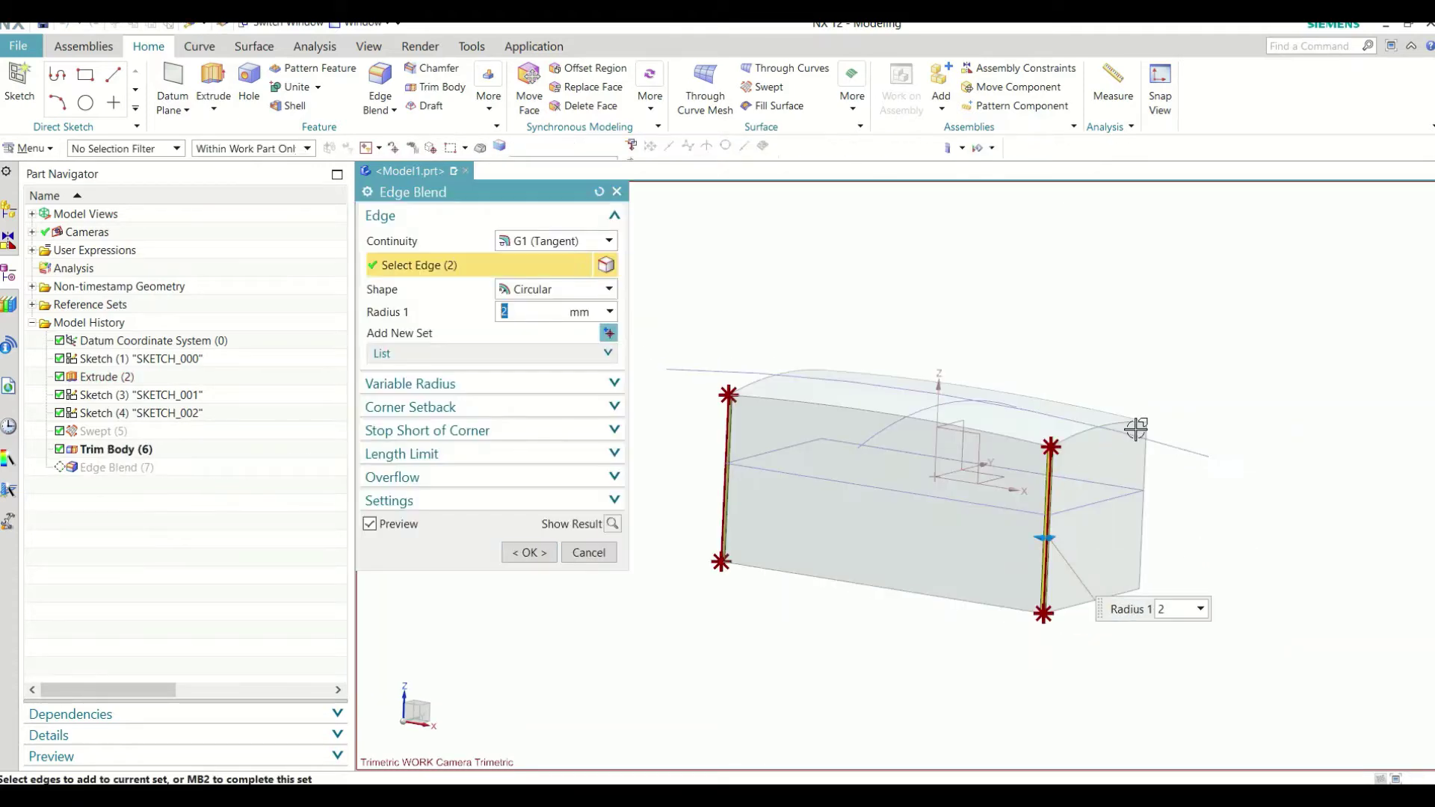
mouse_move(1084, 538)
middle_mouse_down()
mouse_move(1044, 415)
mouse_move(1057, 445)
middle_mouse_up()
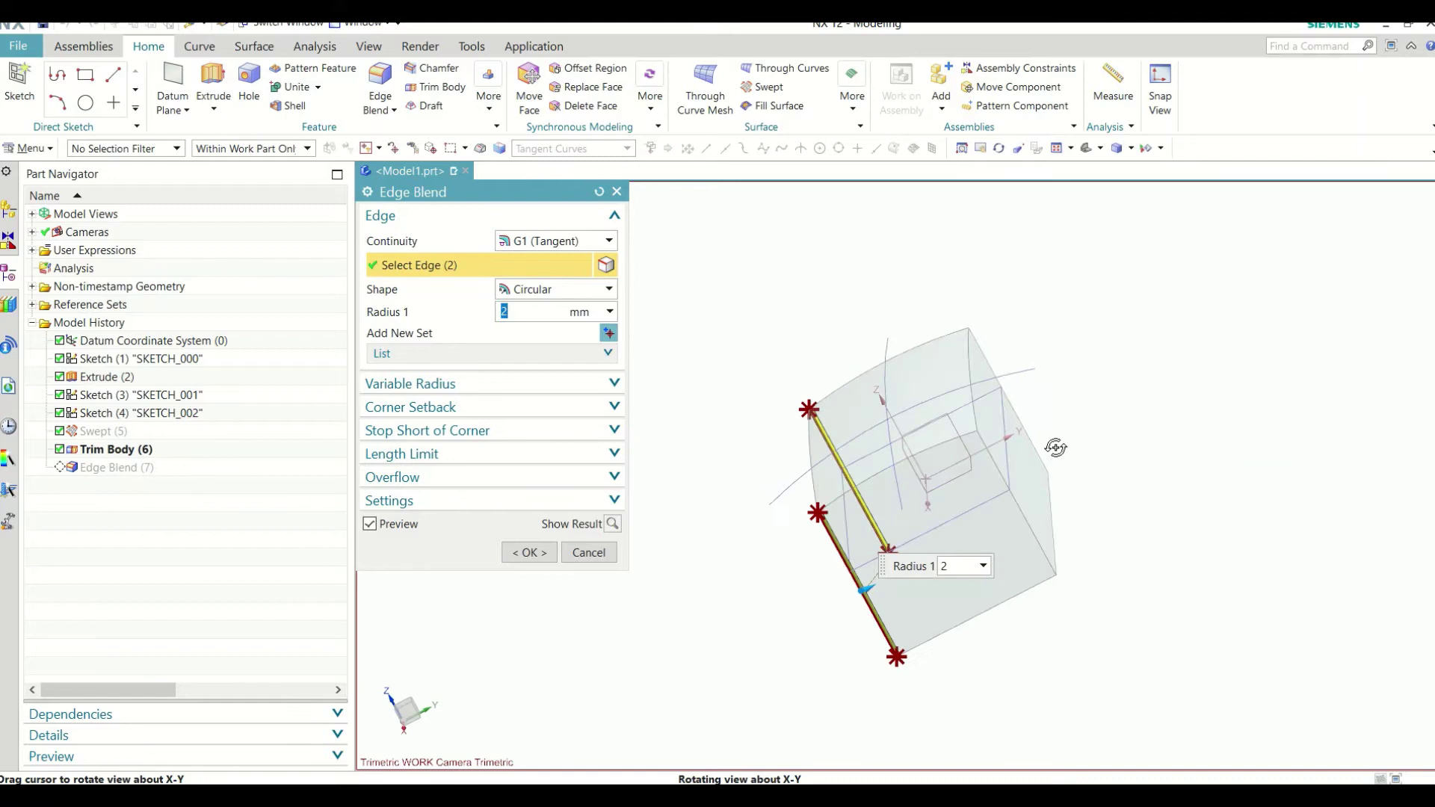
Step: Add the remaining two vertical edges and set the blend radius to 15 mm
left_click(1015, 513)
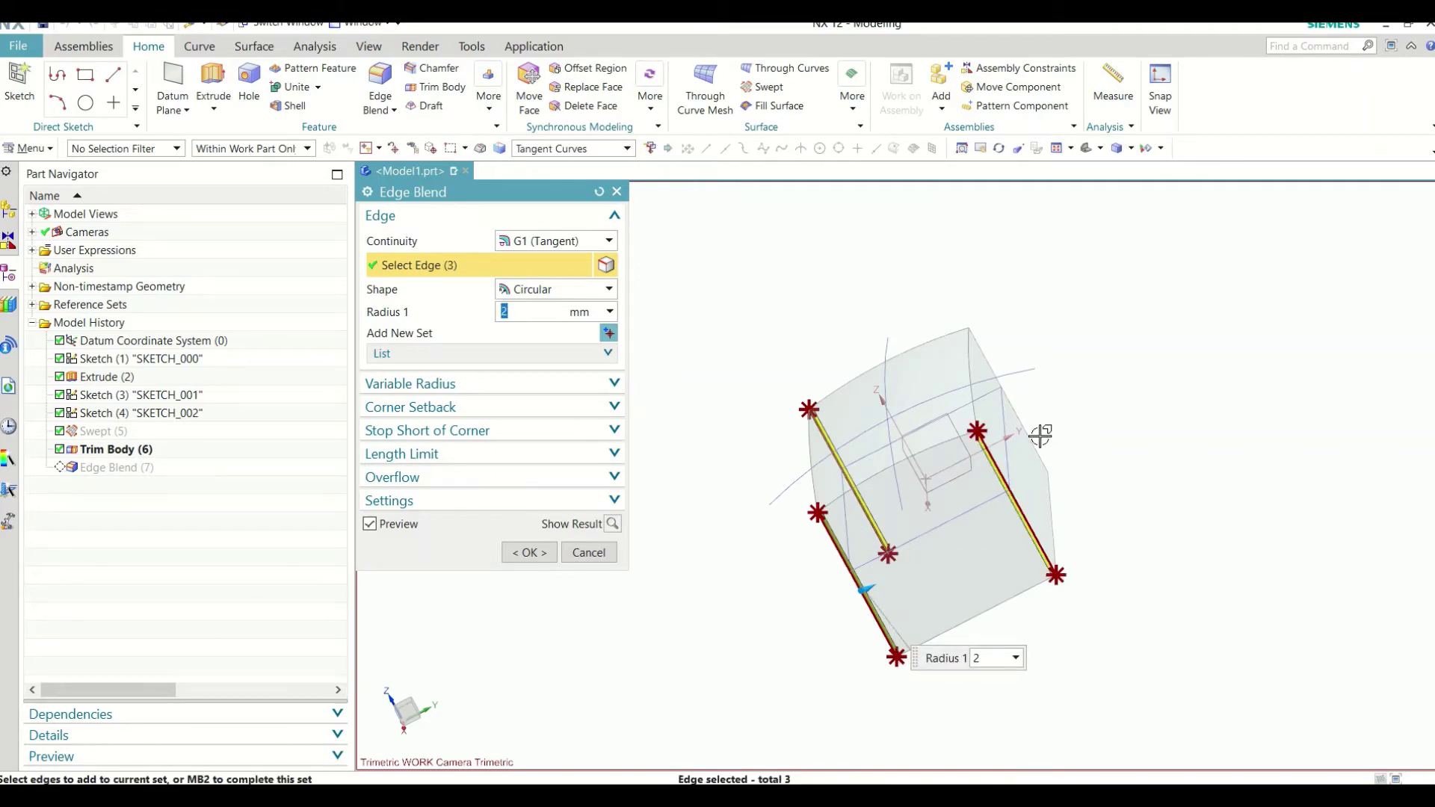
left_click(1030, 432)
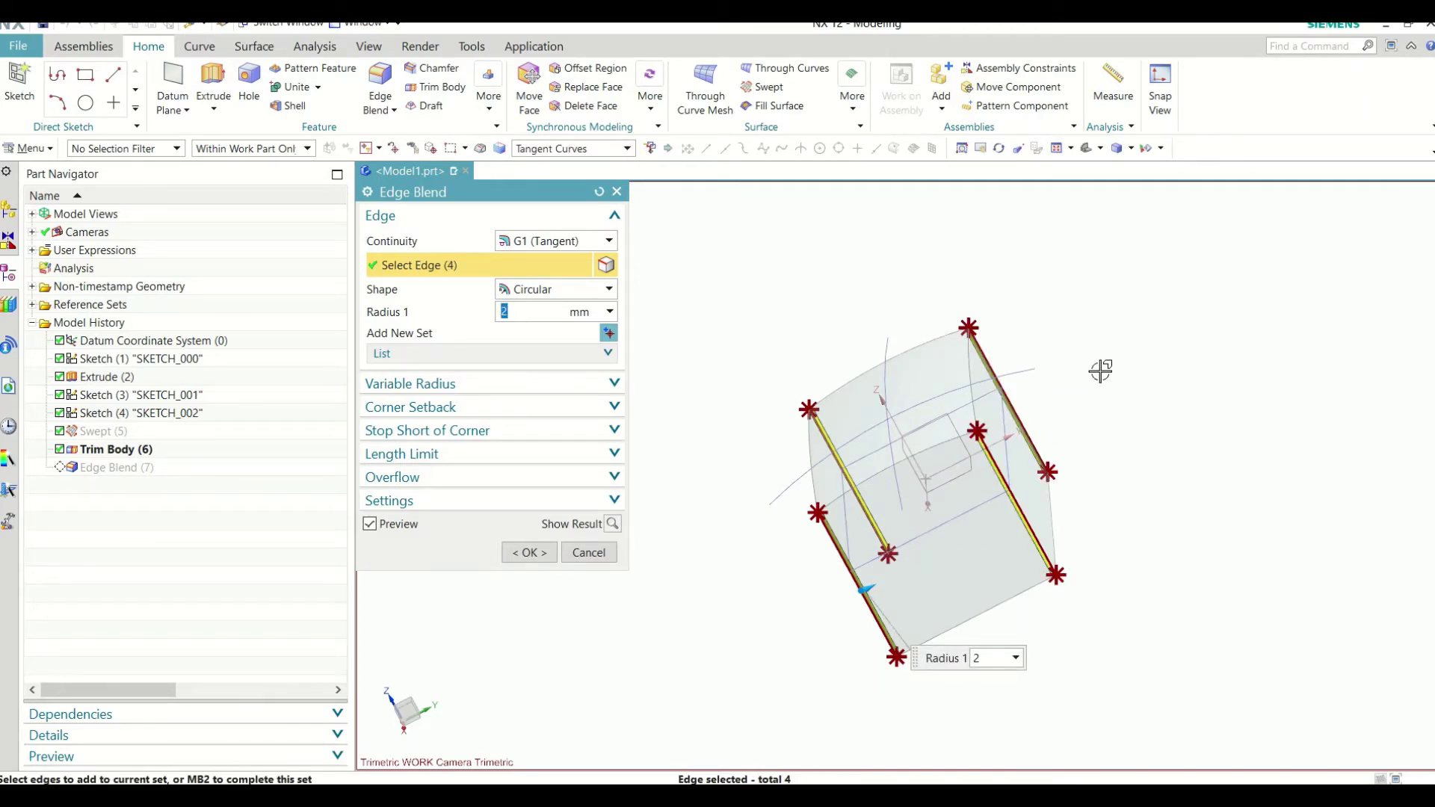
type("10")
key("Return")
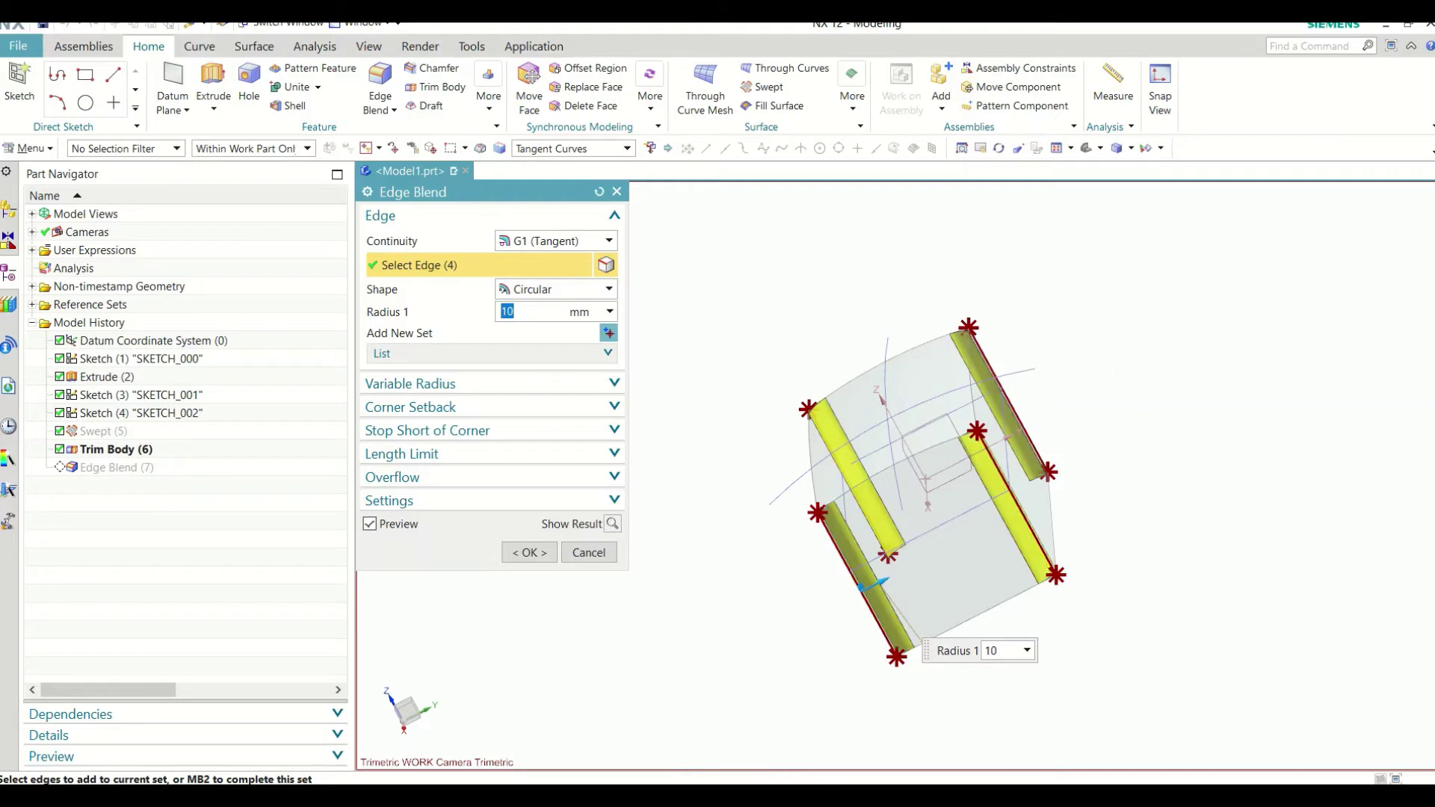
type("15")
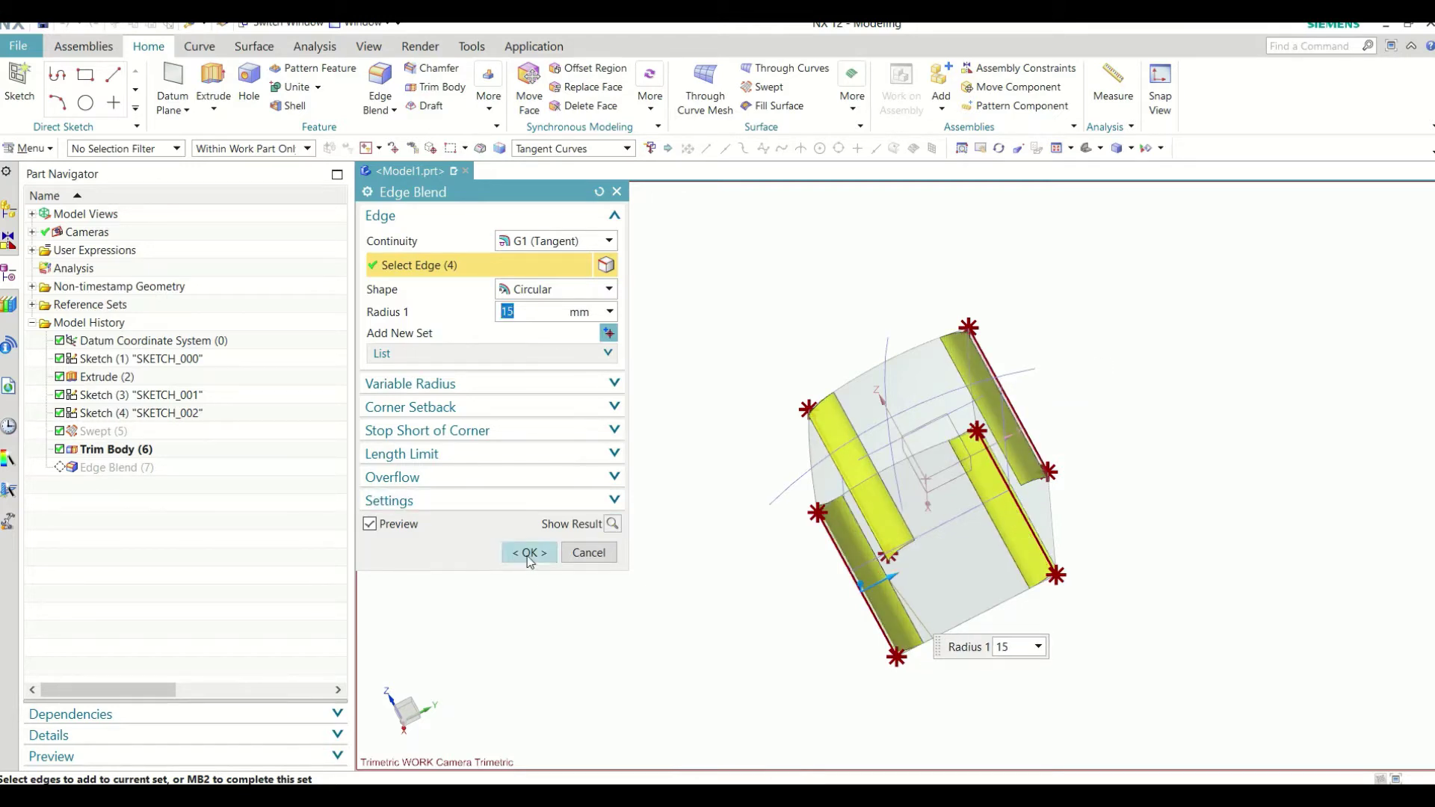
left_click(533, 566)
mouse_move(839, 429)
middle_mouse_down()
mouse_move(1012, 372)
mouse_move(977, 427)
mouse_move(975, 404)
middle_mouse_up()
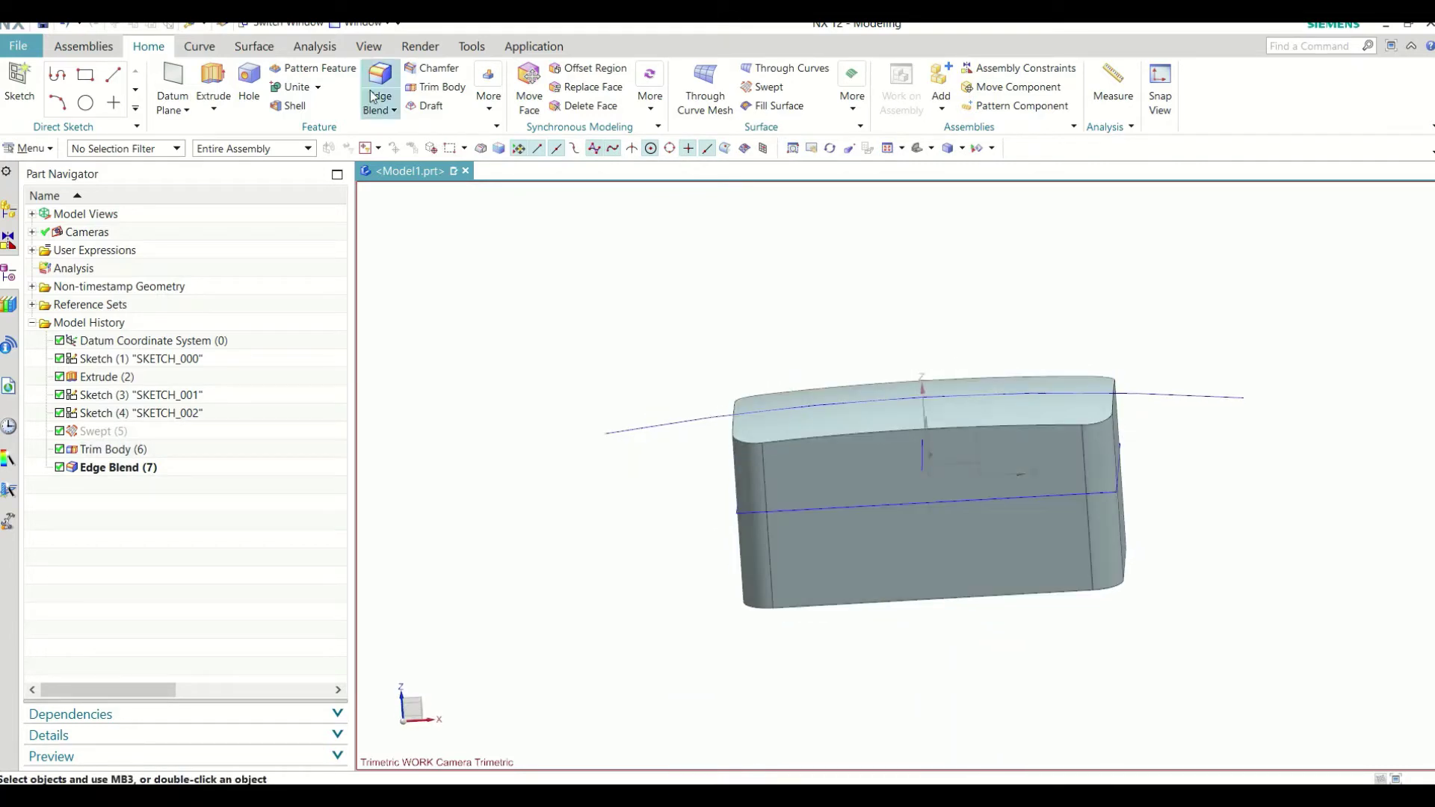
Step: Round the eight edges around the box's curved top with a 20 mm edge blend
left_click(889, 426)
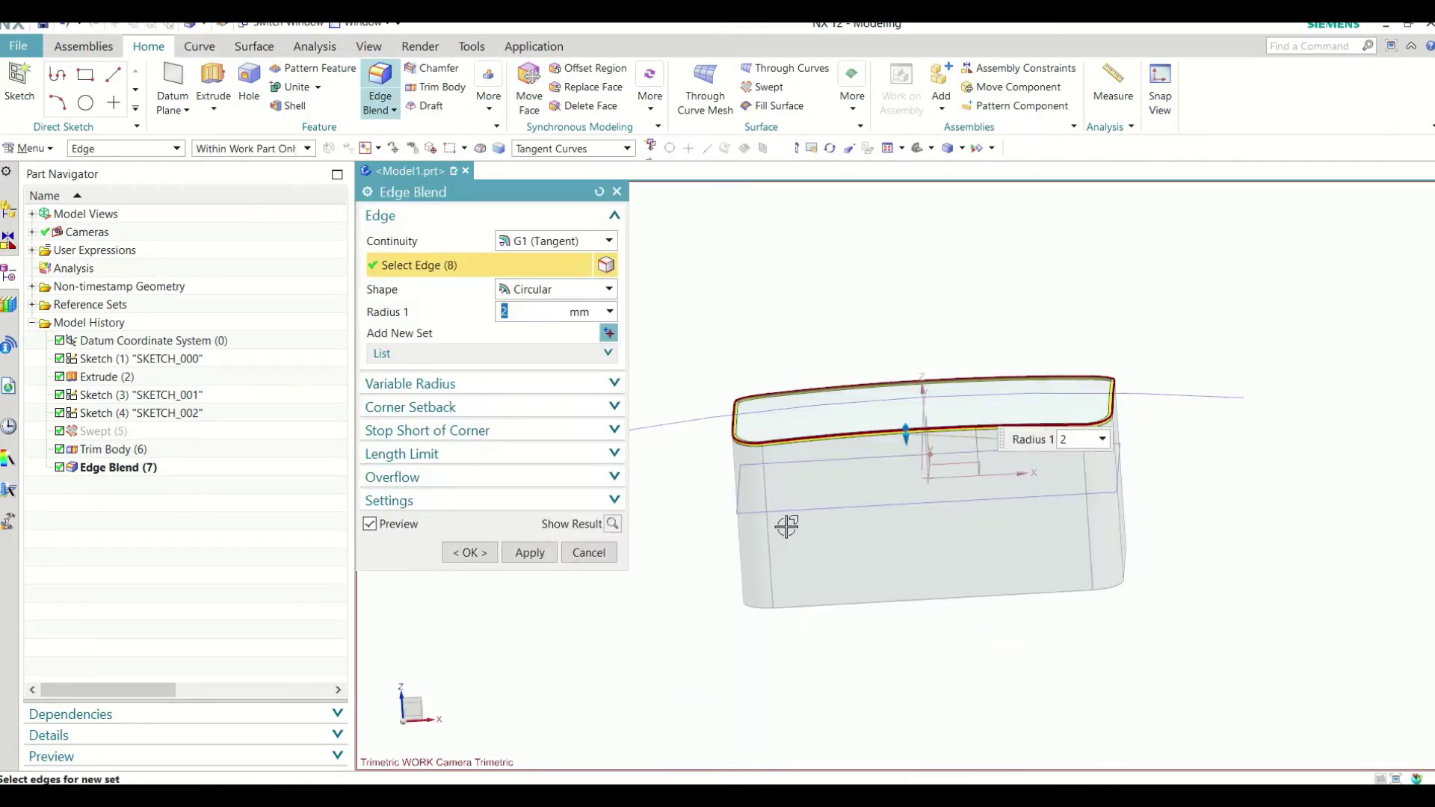
type("0")
key("Return")
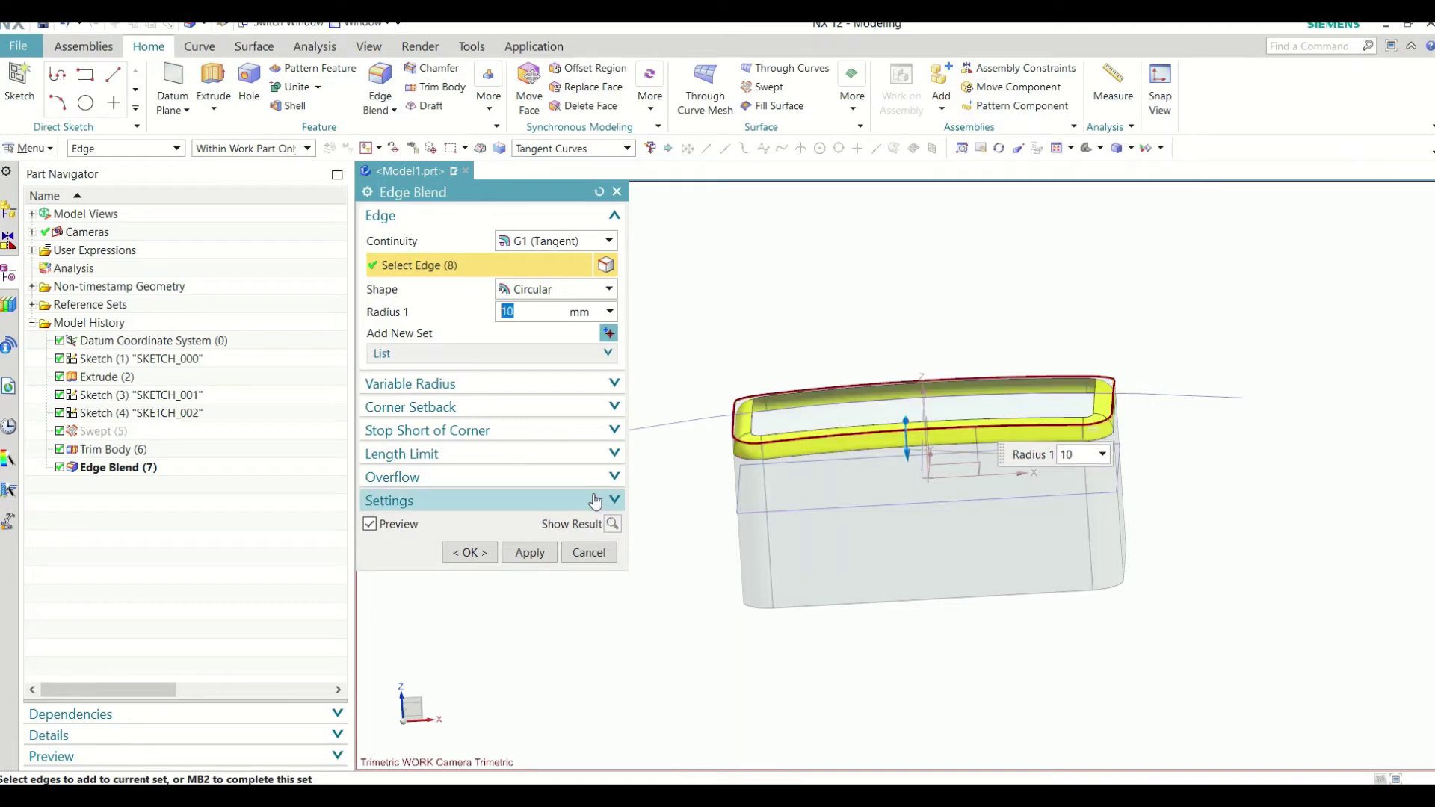
type("20")
key("Return")
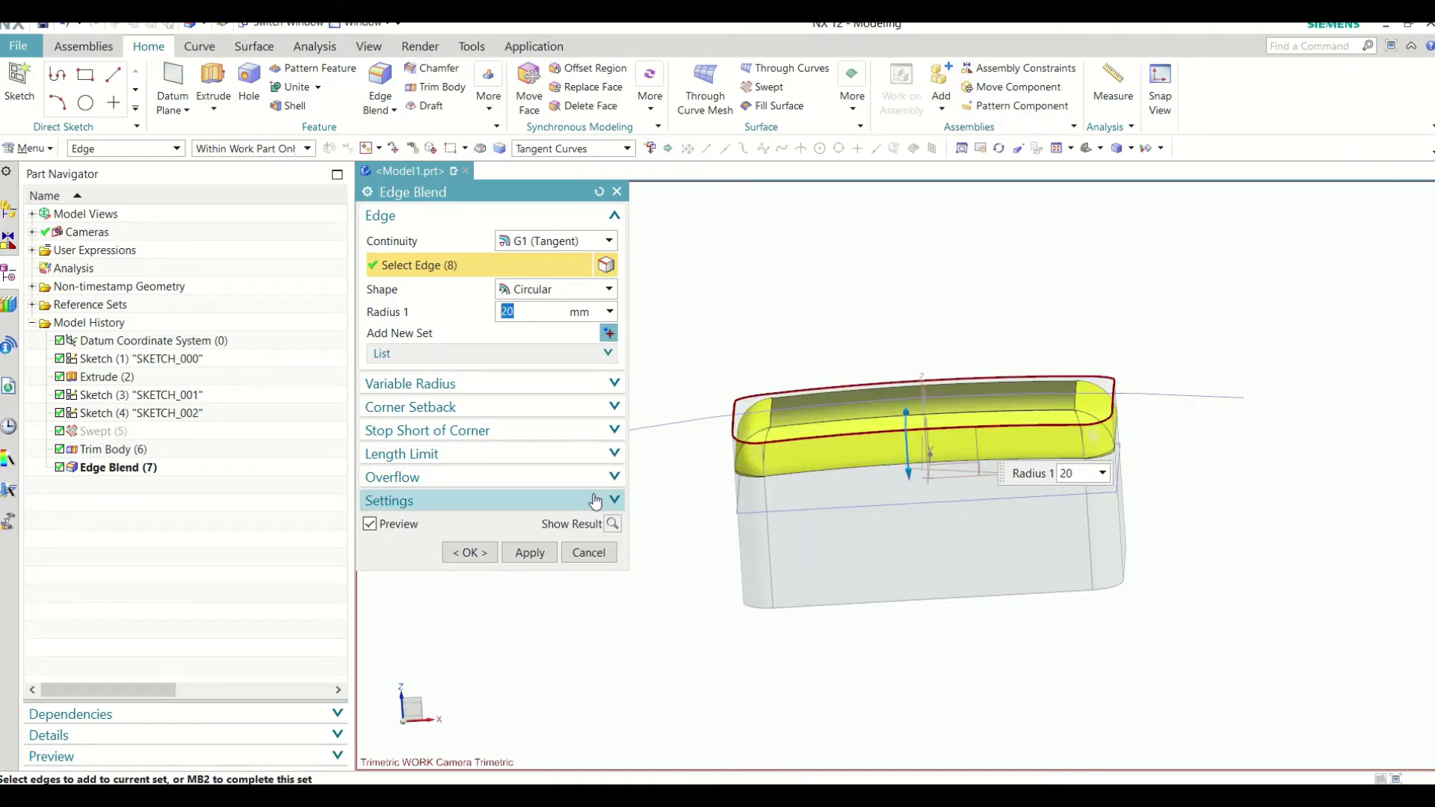
left_click(493, 550)
Step: Orbit, snap to the front view, and cancel the leftover extra edge blend
mouse_move(826, 448)
middle_mouse_down()
mouse_move(911, 441)
mouse_move(890, 423)
mouse_move(874, 431)
middle_mouse_up()
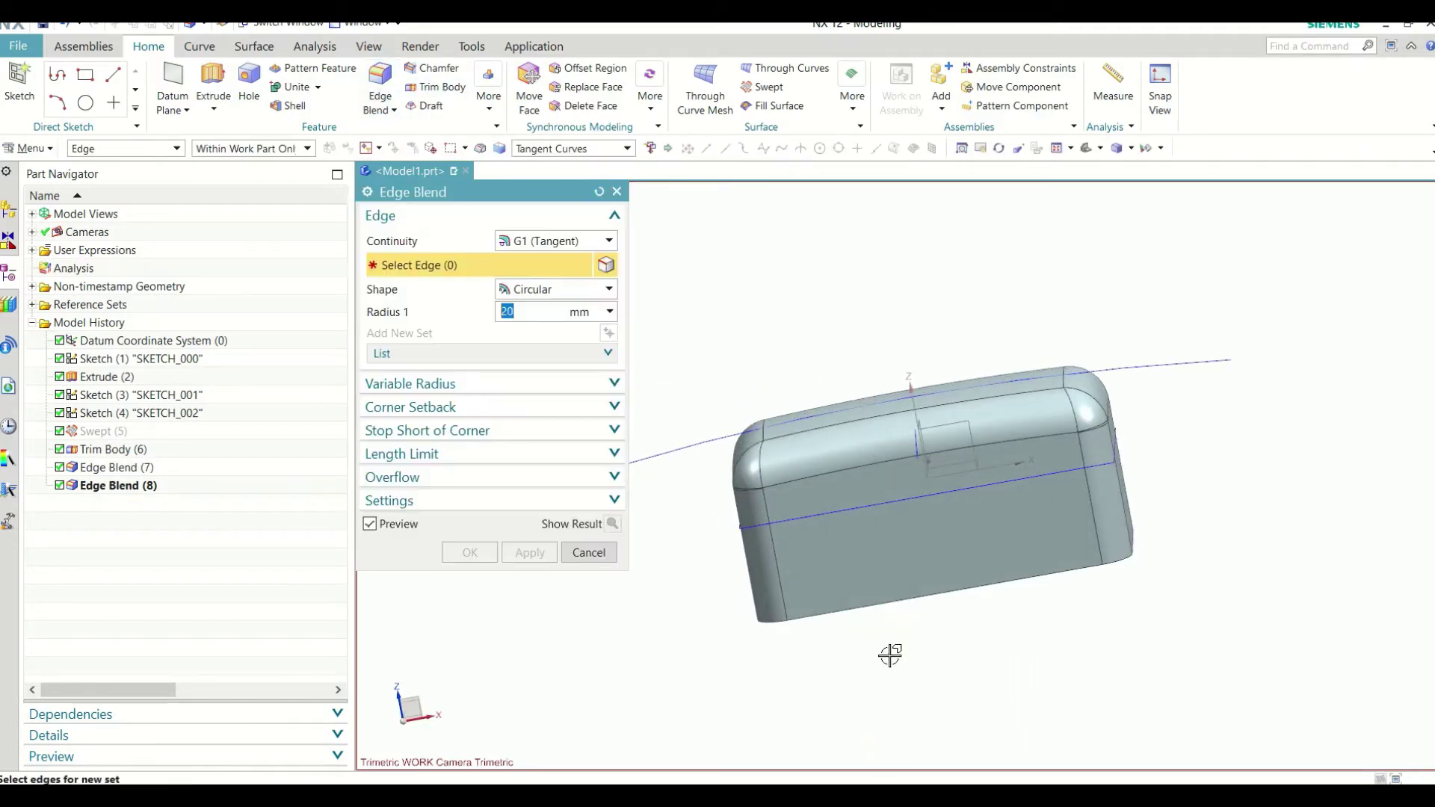
left_click(1164, 90)
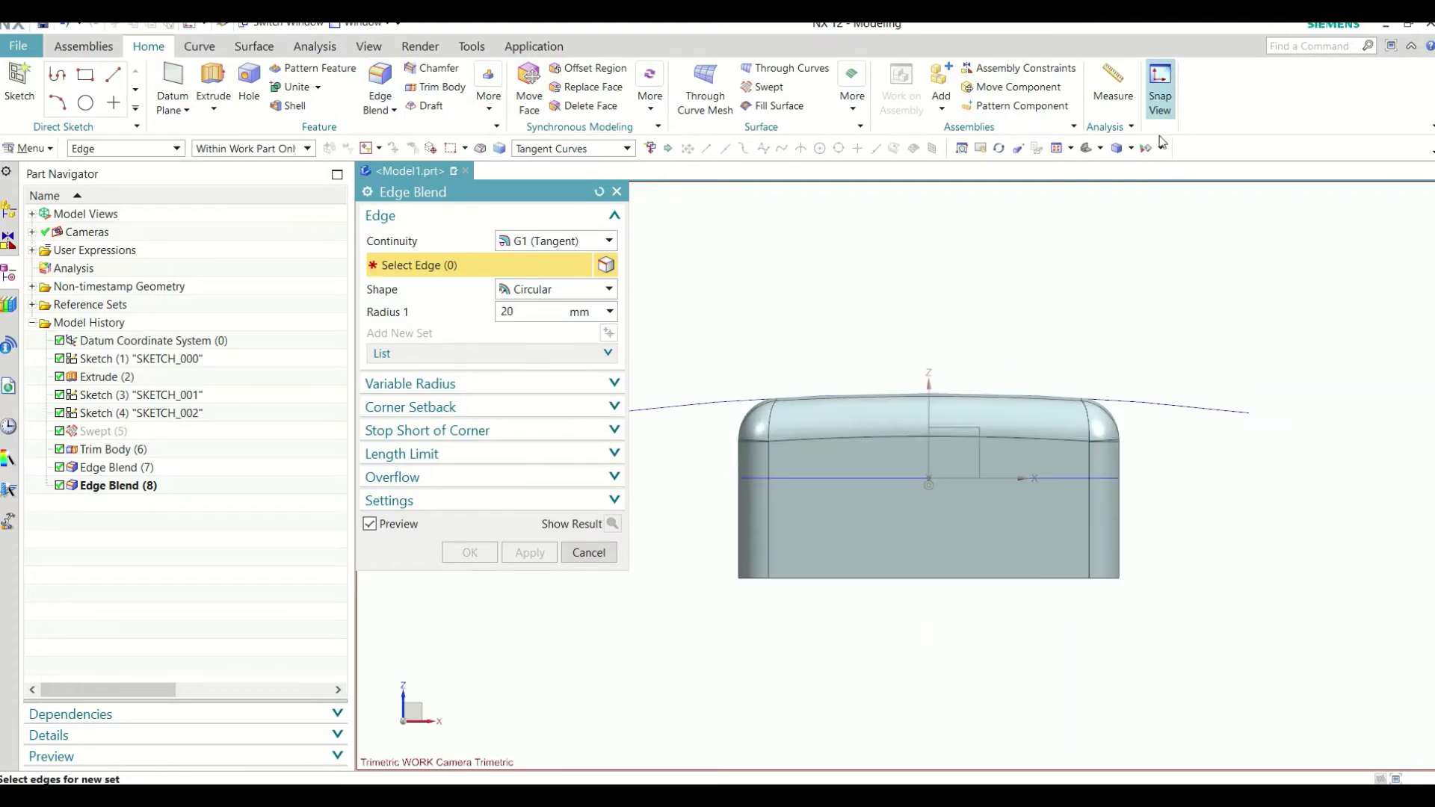
left_click(588, 553)
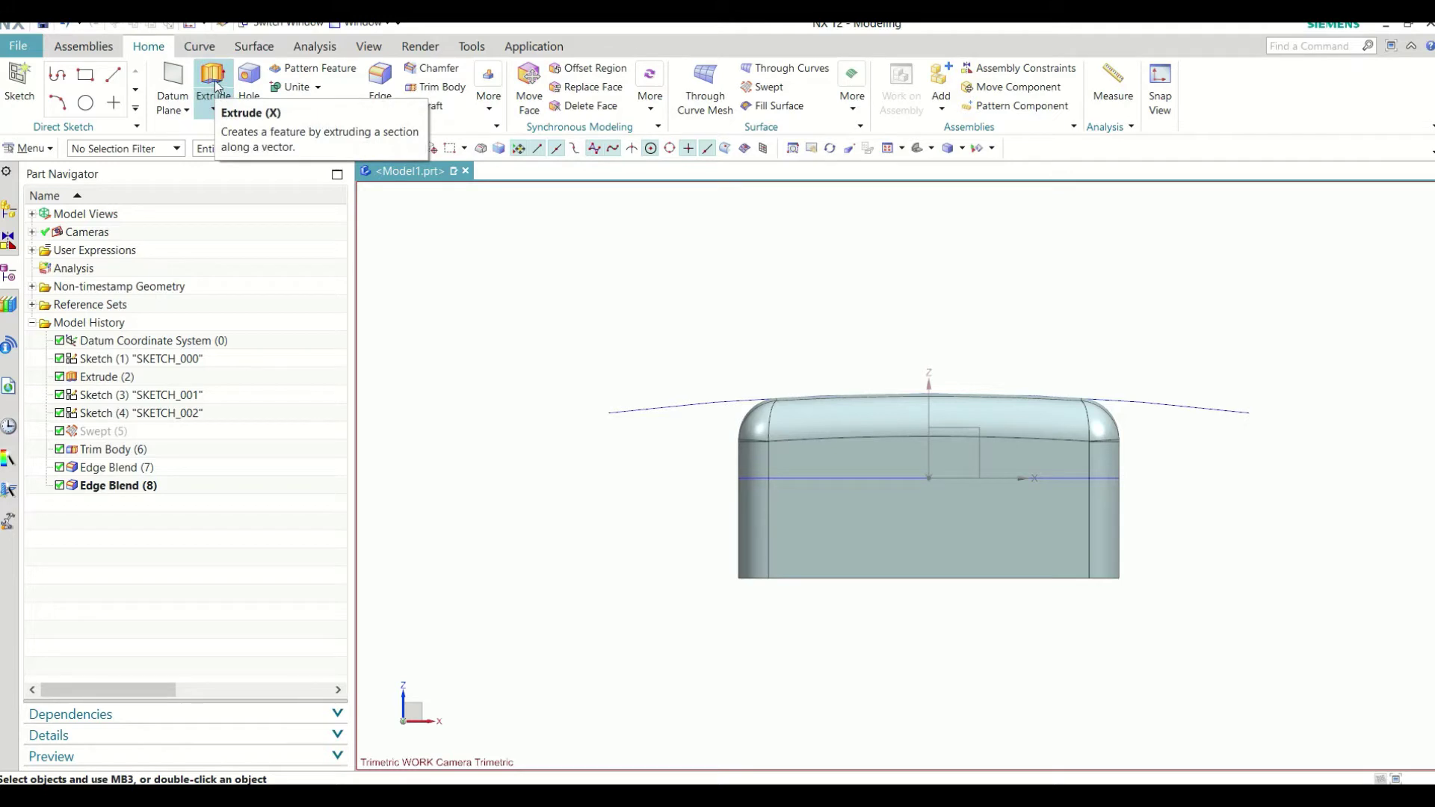
Step: Create a new sketch placed on the XZ datum plane
left_click(19, 82)
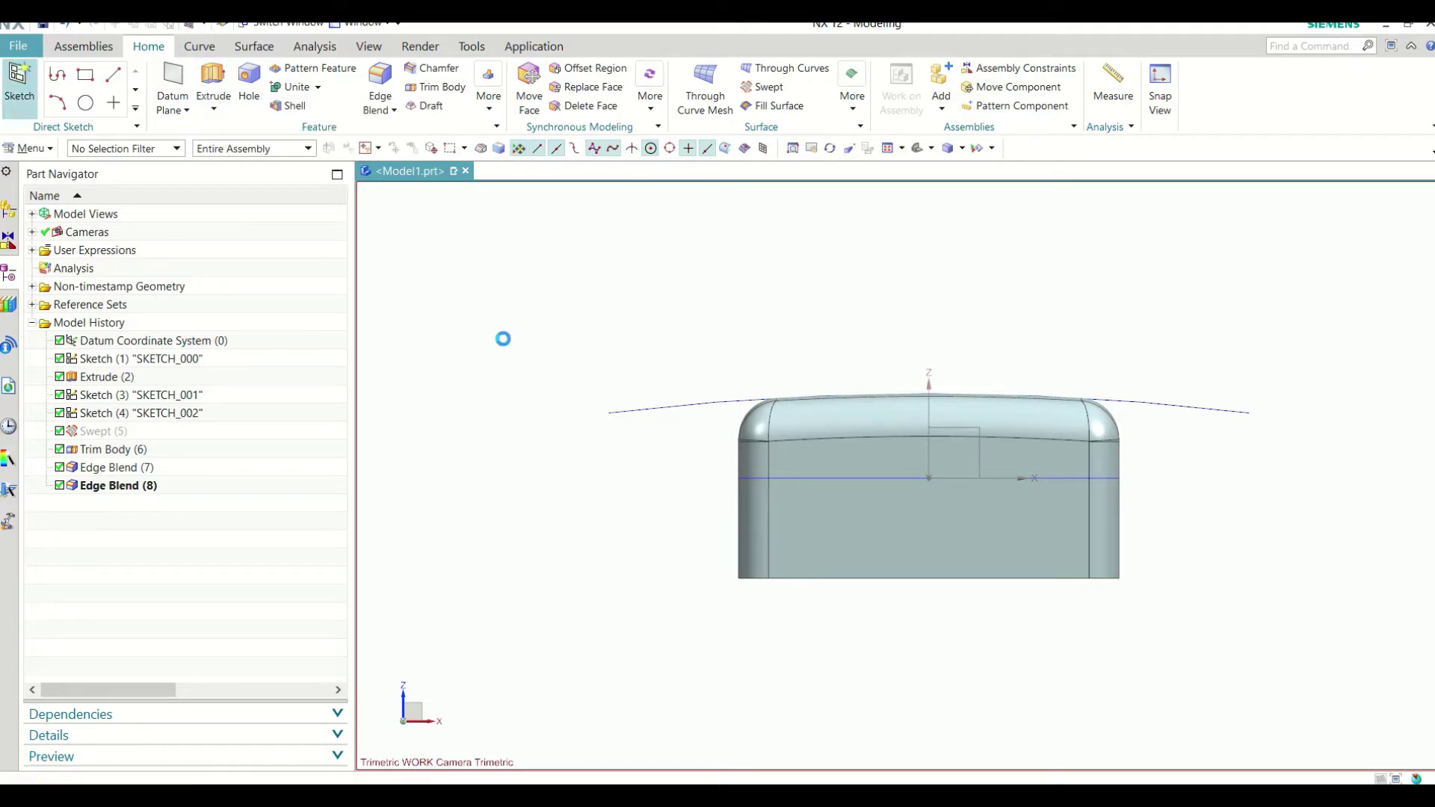
left_click(978, 427)
left_click(529, 385)
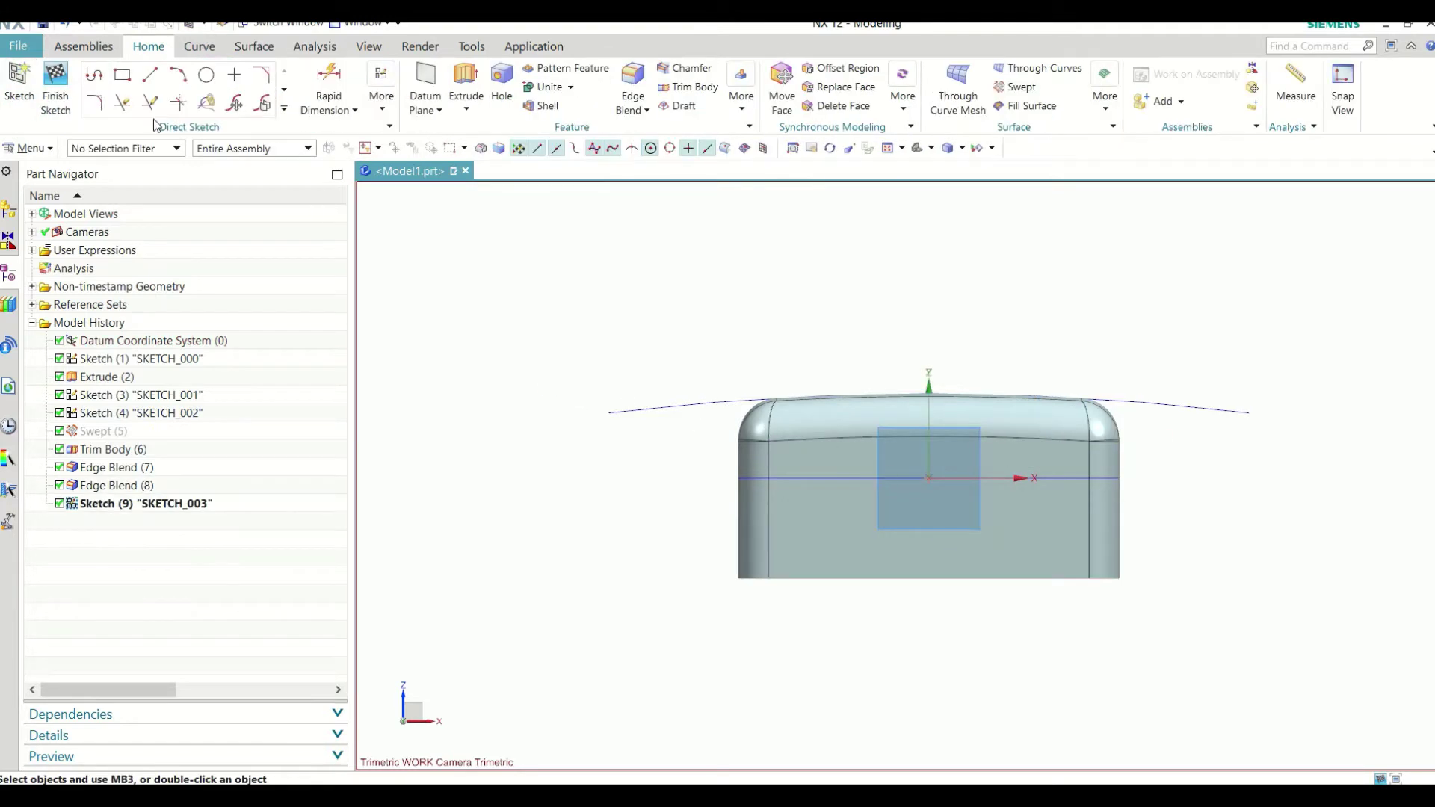
Step: Draw a shallow three-point arc under the box, raise its left end slightly, and finish the sketch
left_click(180, 77)
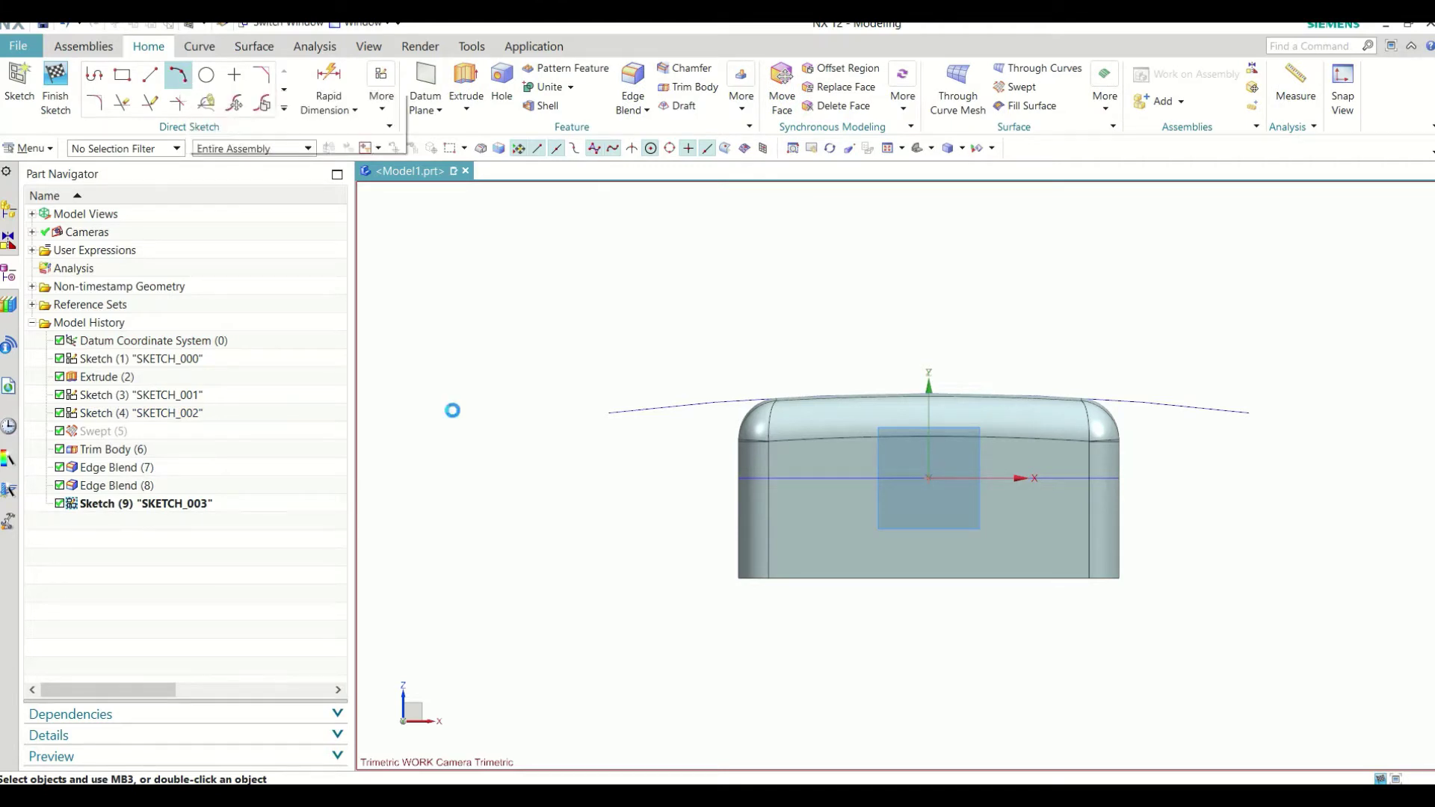
left_click(609, 592)
left_click(1248, 530)
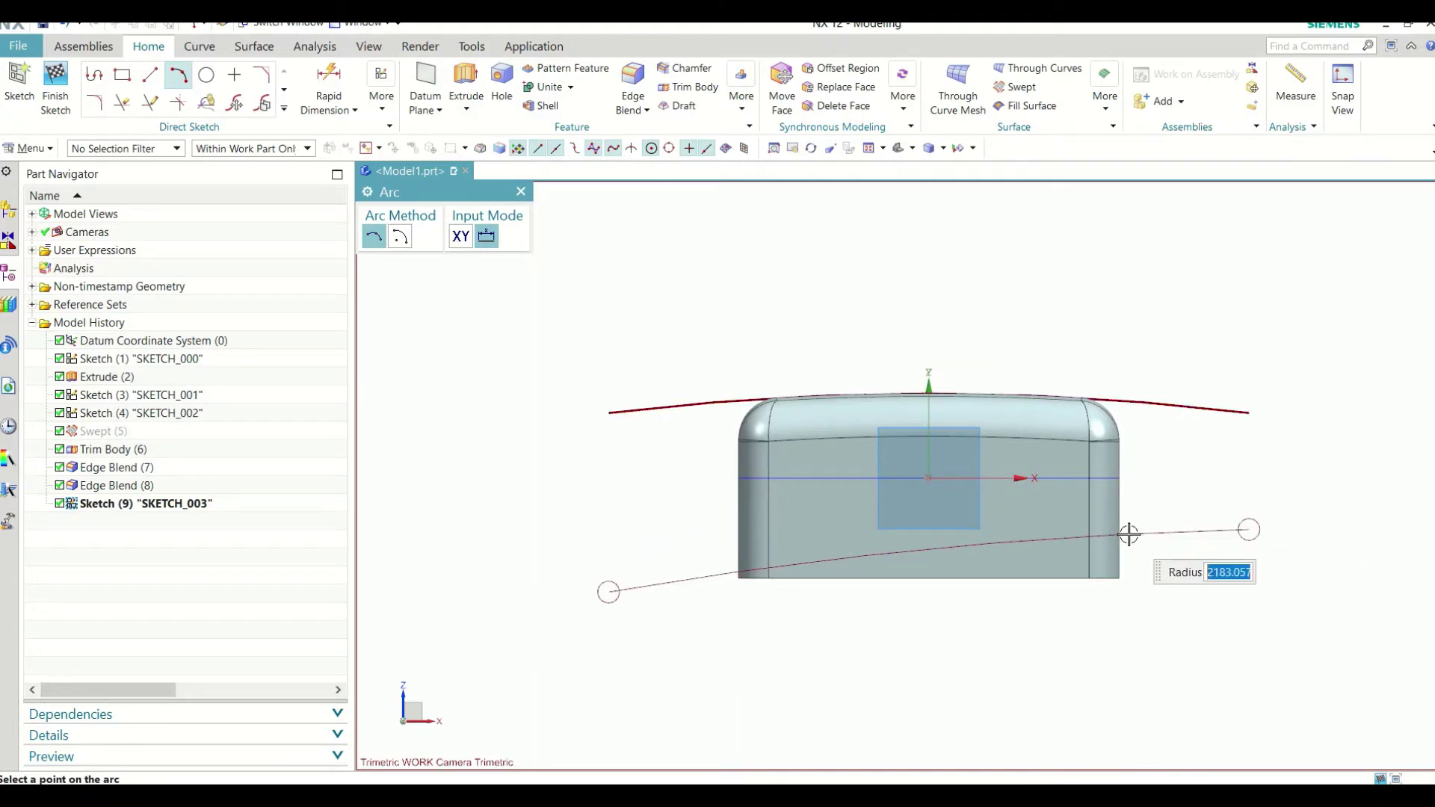
left_click(1128, 533)
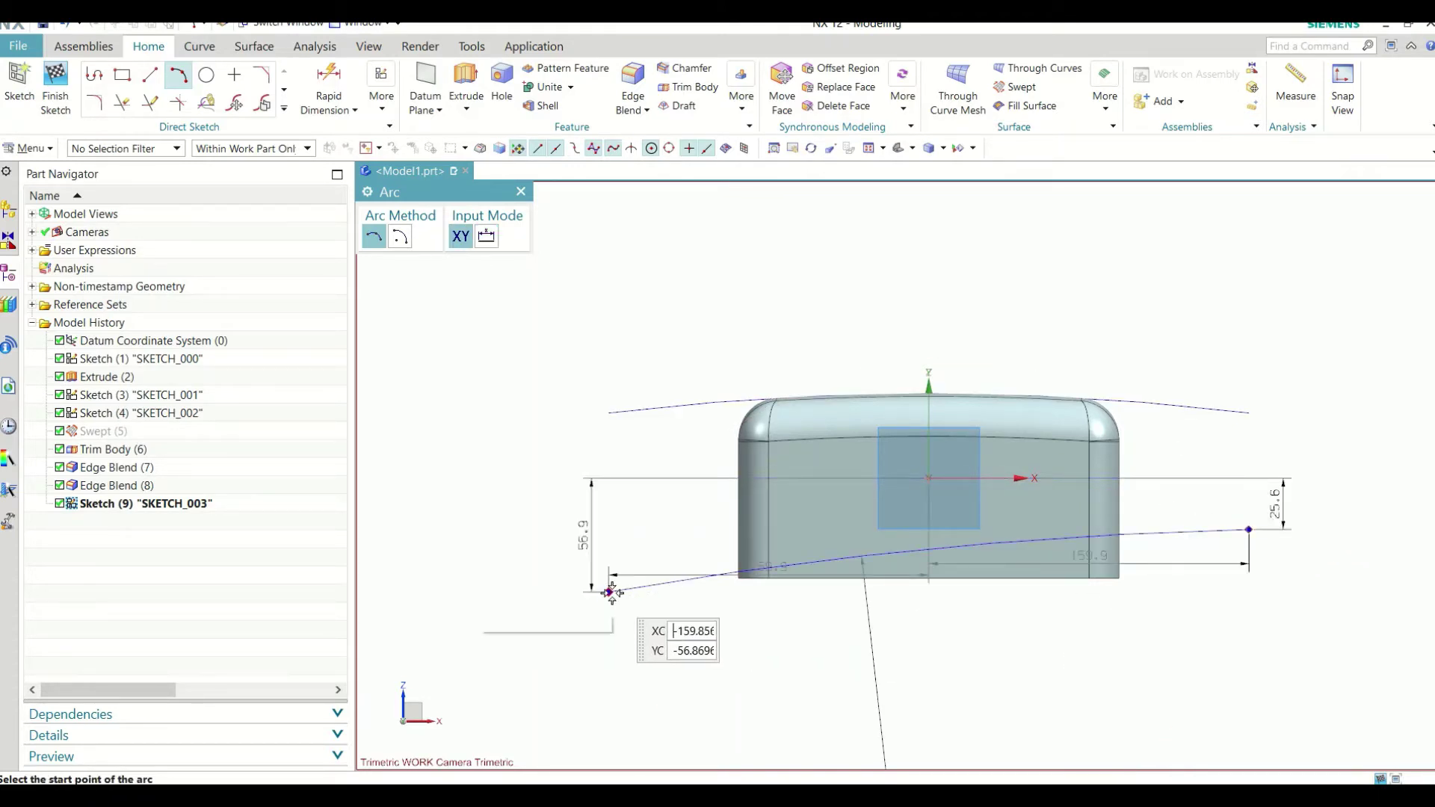
left_click(520, 191)
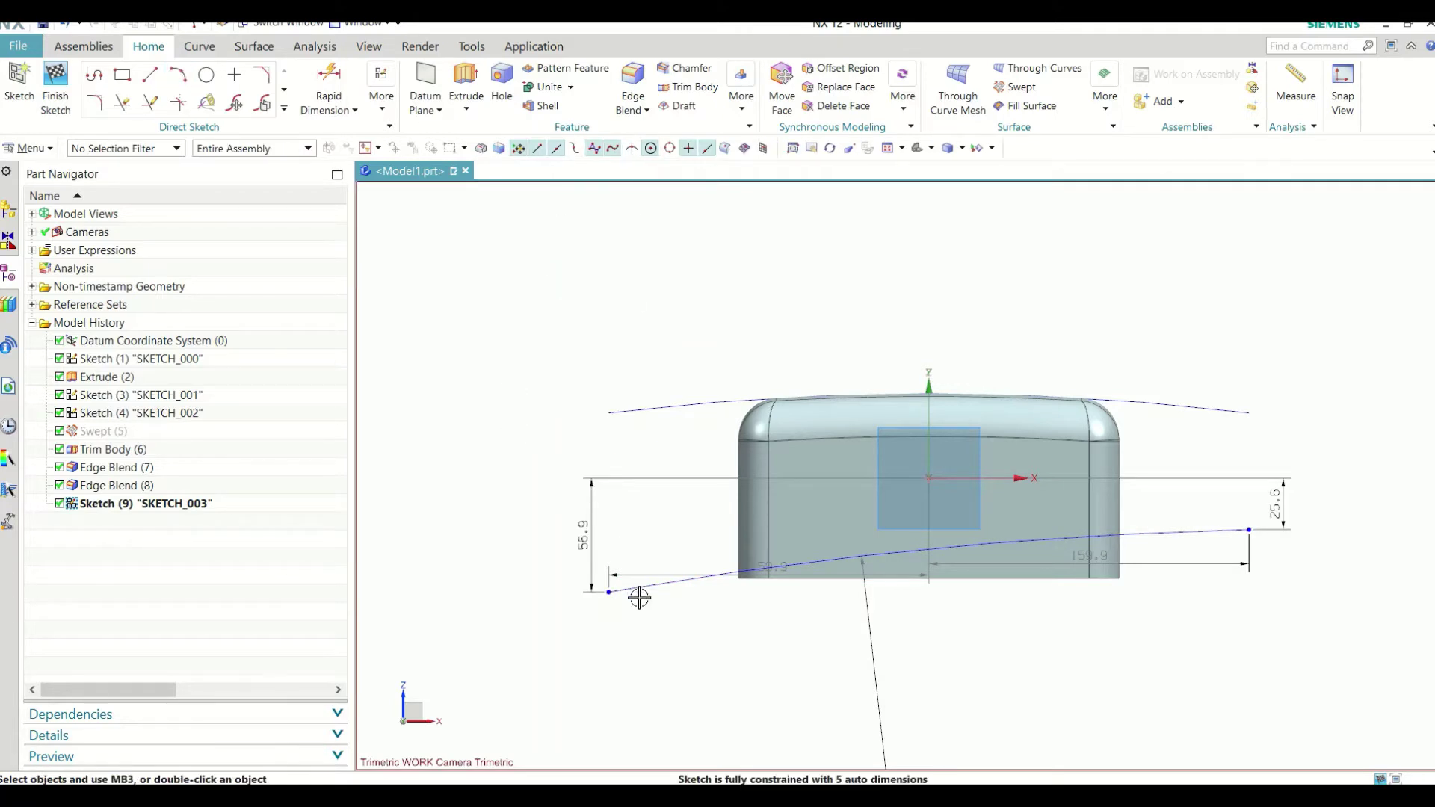
left_click_drag(611, 582, 611, 580)
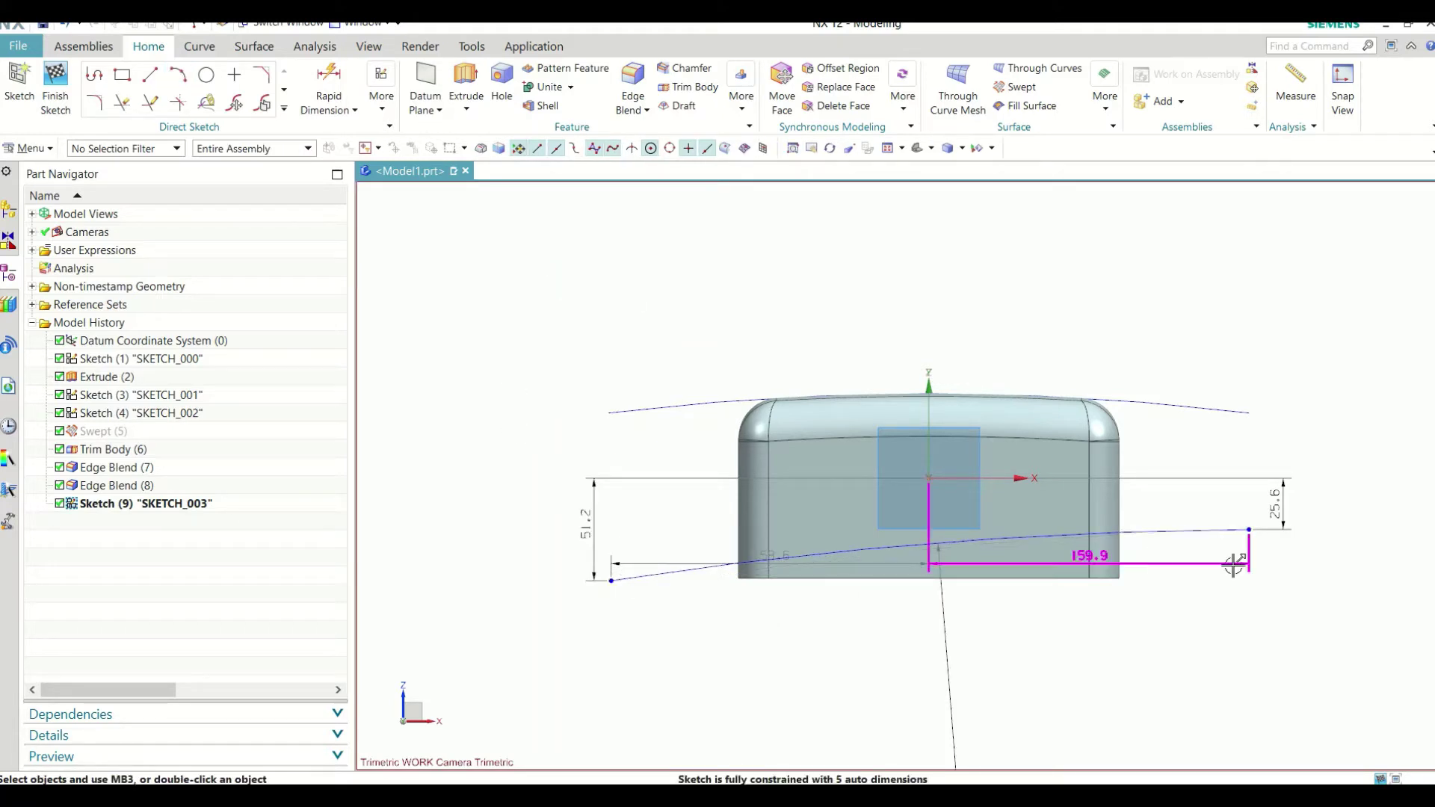
left_click(55, 86)
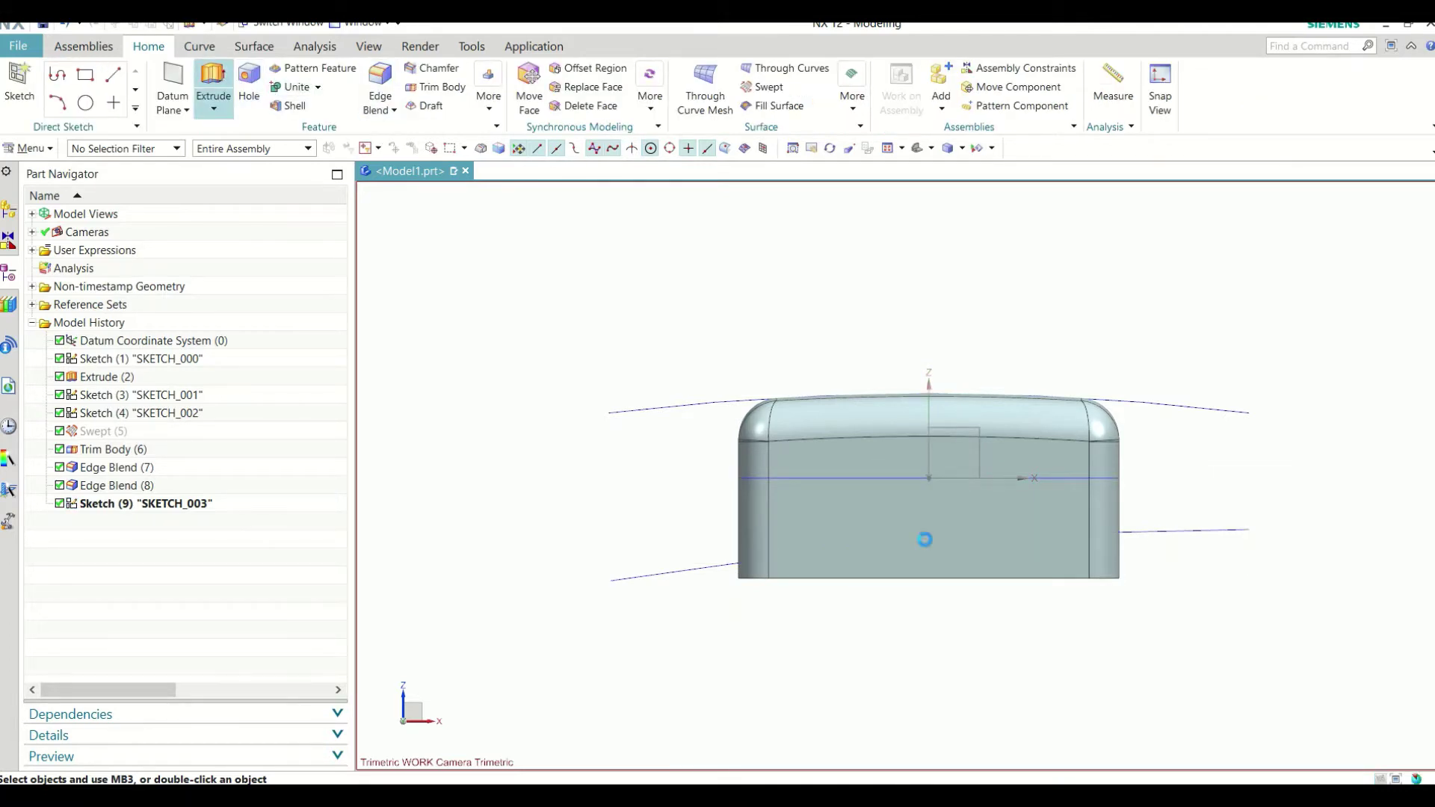
Step: Abandon a first extrusion attempt, zooming out and orbiting to an angled view of the model
left_click(1173, 535)
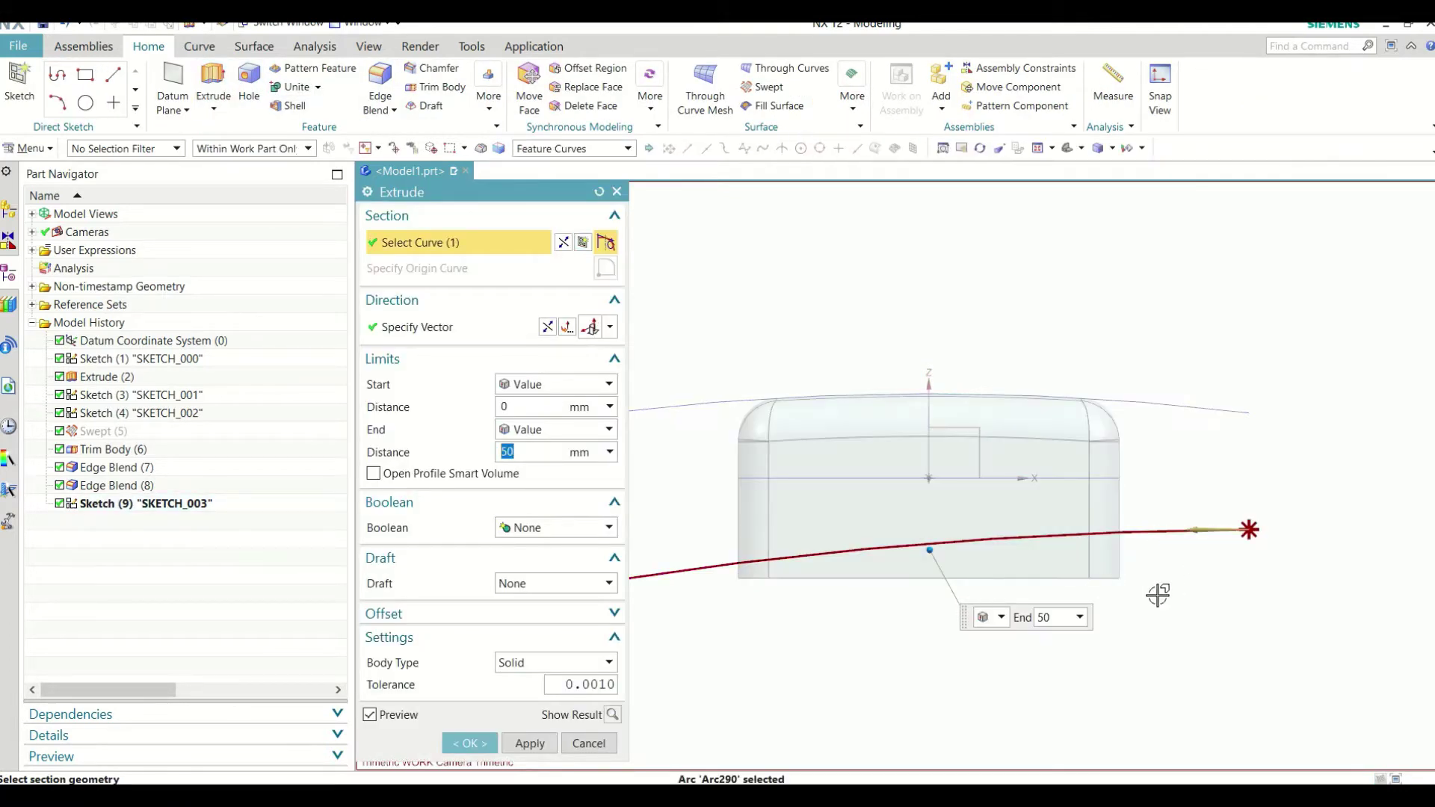
middle_click_drag(1079, 595, 735, 696)
left_click(602, 742)
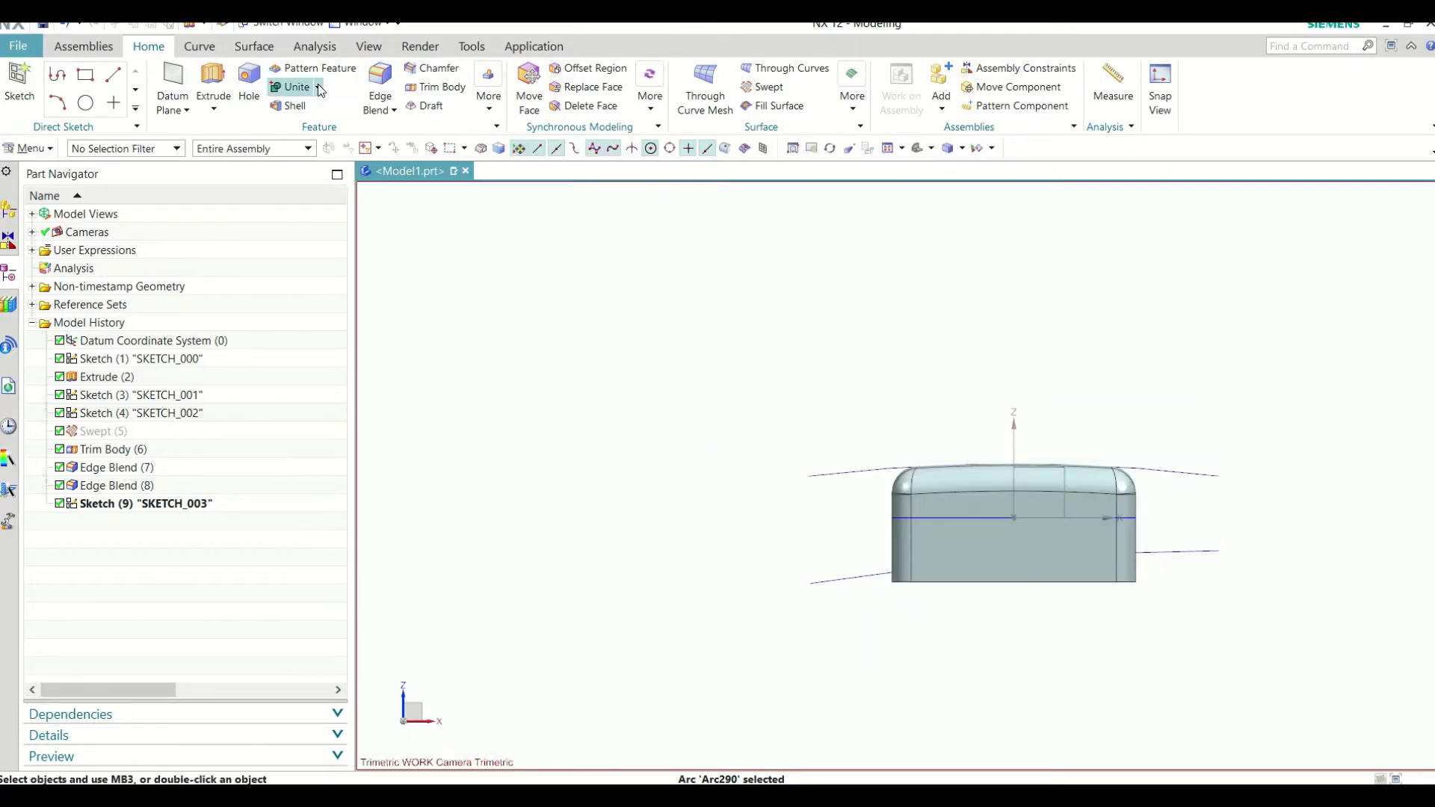
middle_click_drag(985, 654, 858, 678)
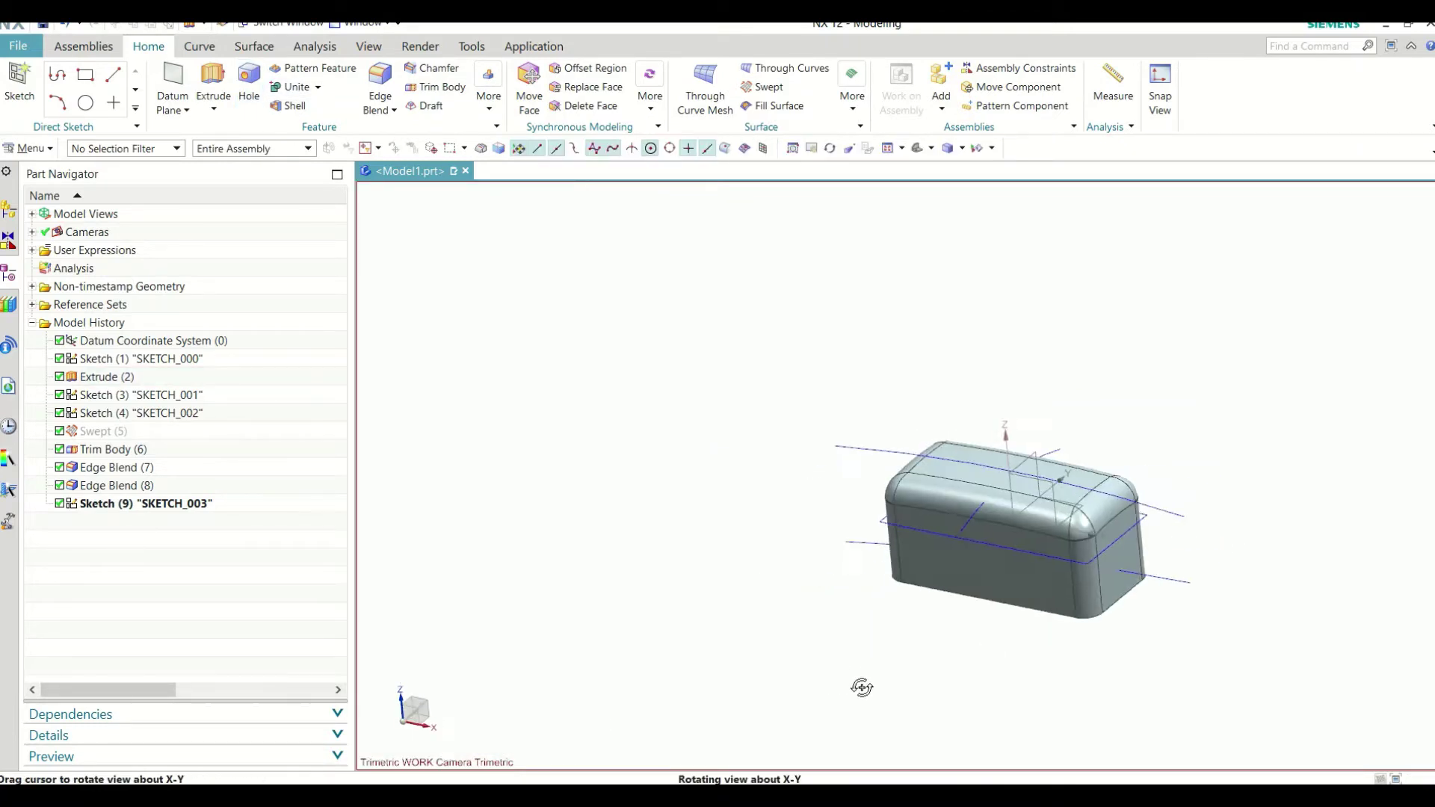
Step: Extrude the SKETCH_003 arc as a sheet body, symmetric 75 mm each way
left_click(213, 82)
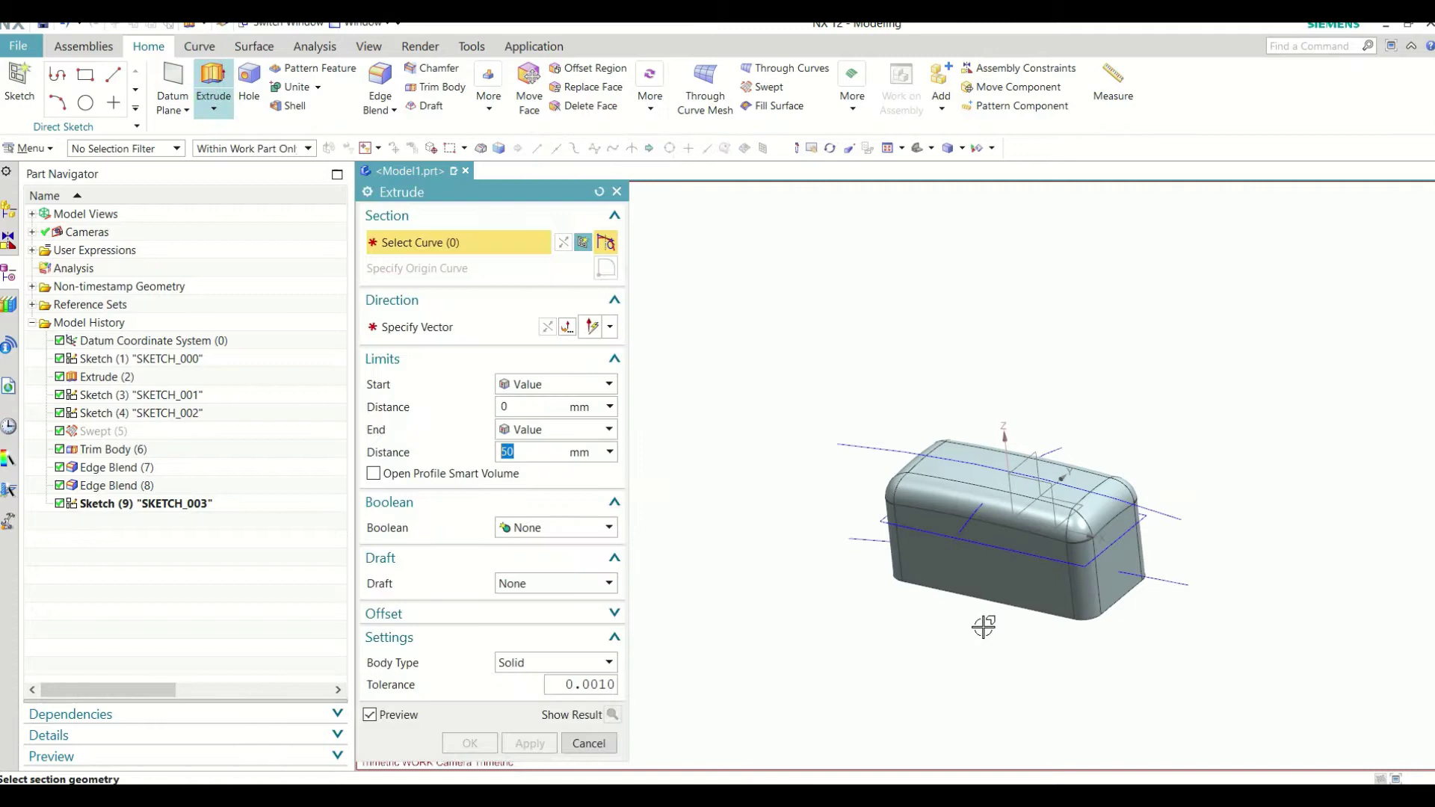
left_click(1155, 579)
left_click(586, 385)
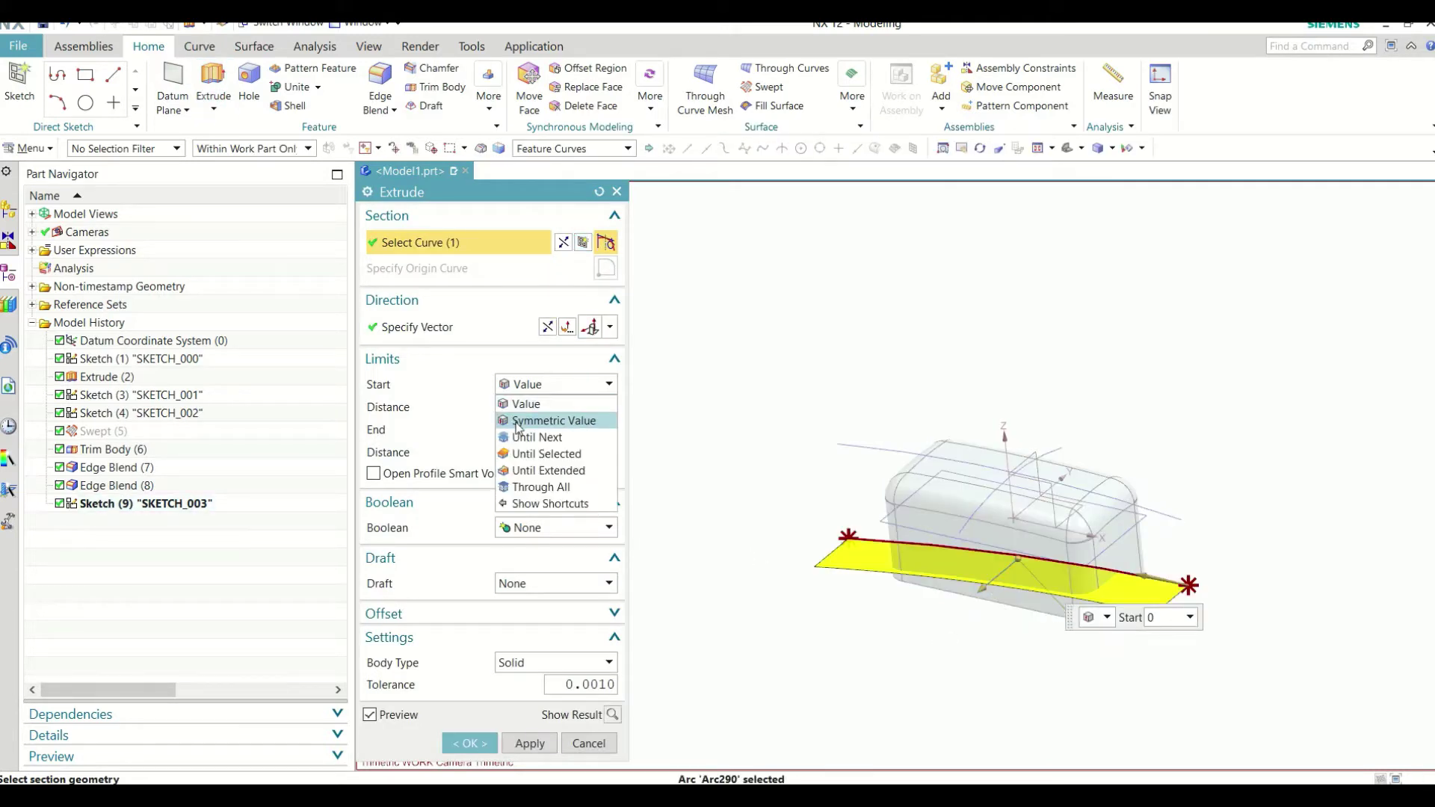
left_click(542, 421)
type("75")
key("Return")
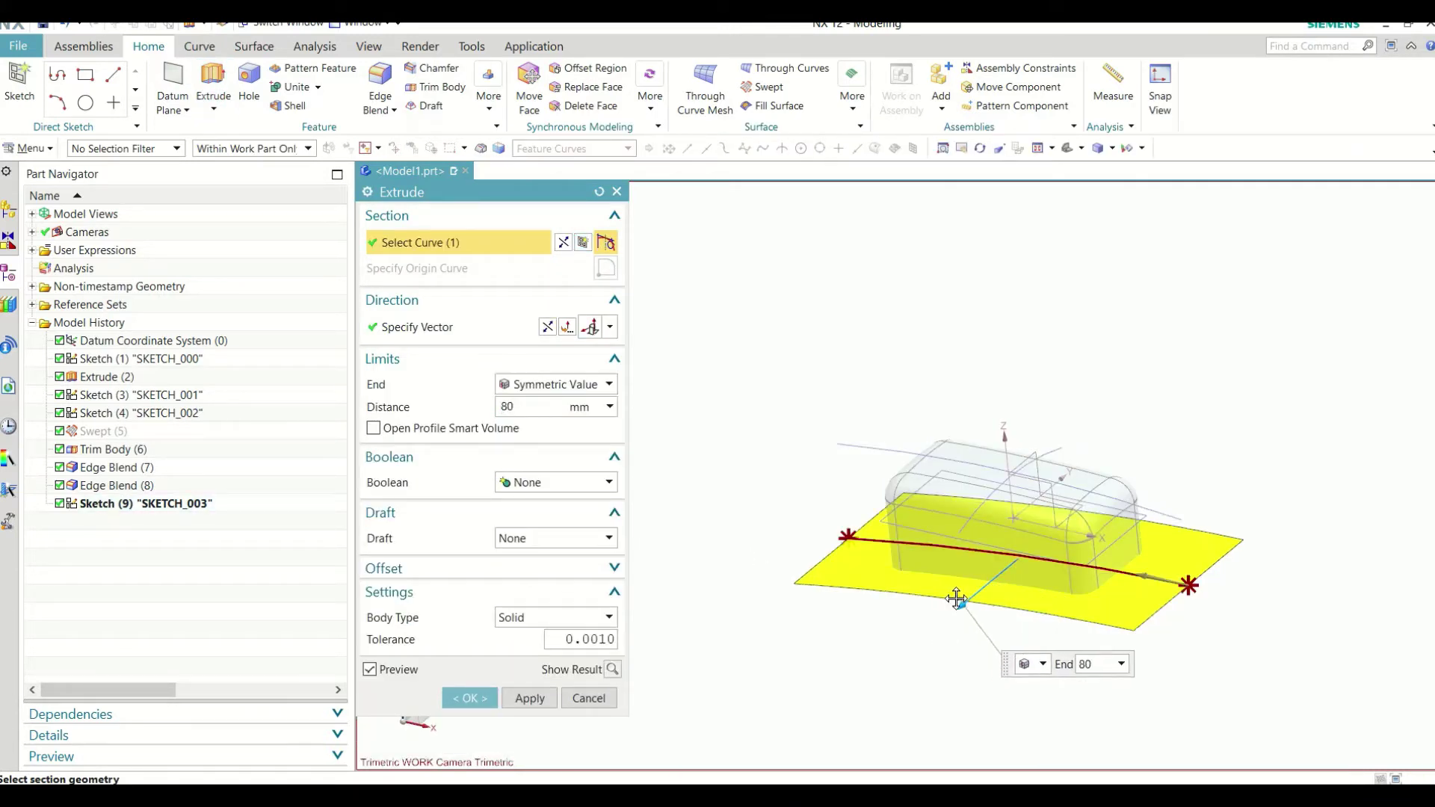
left_click(513, 619)
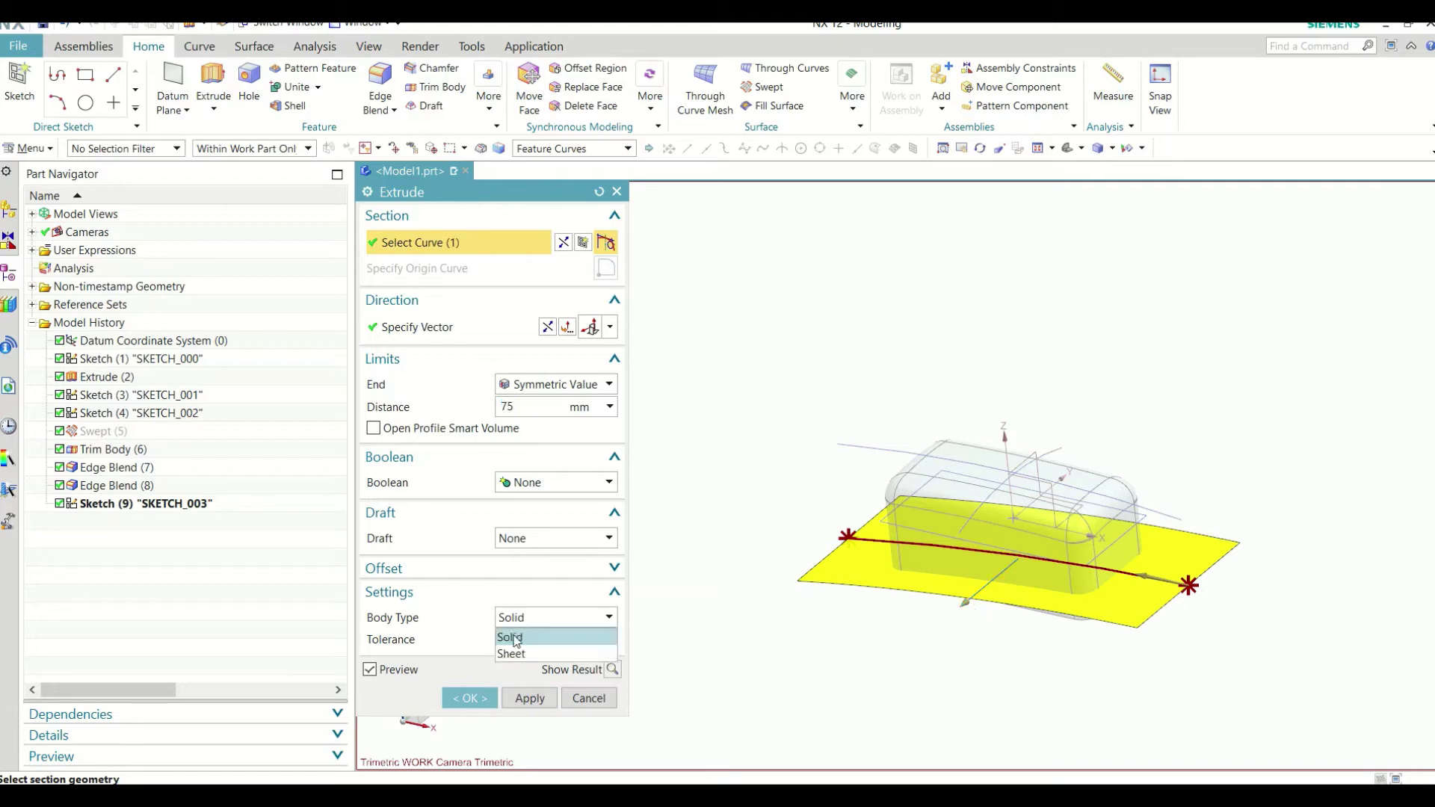
left_click(512, 650)
left_click(532, 624)
left_click(523, 652)
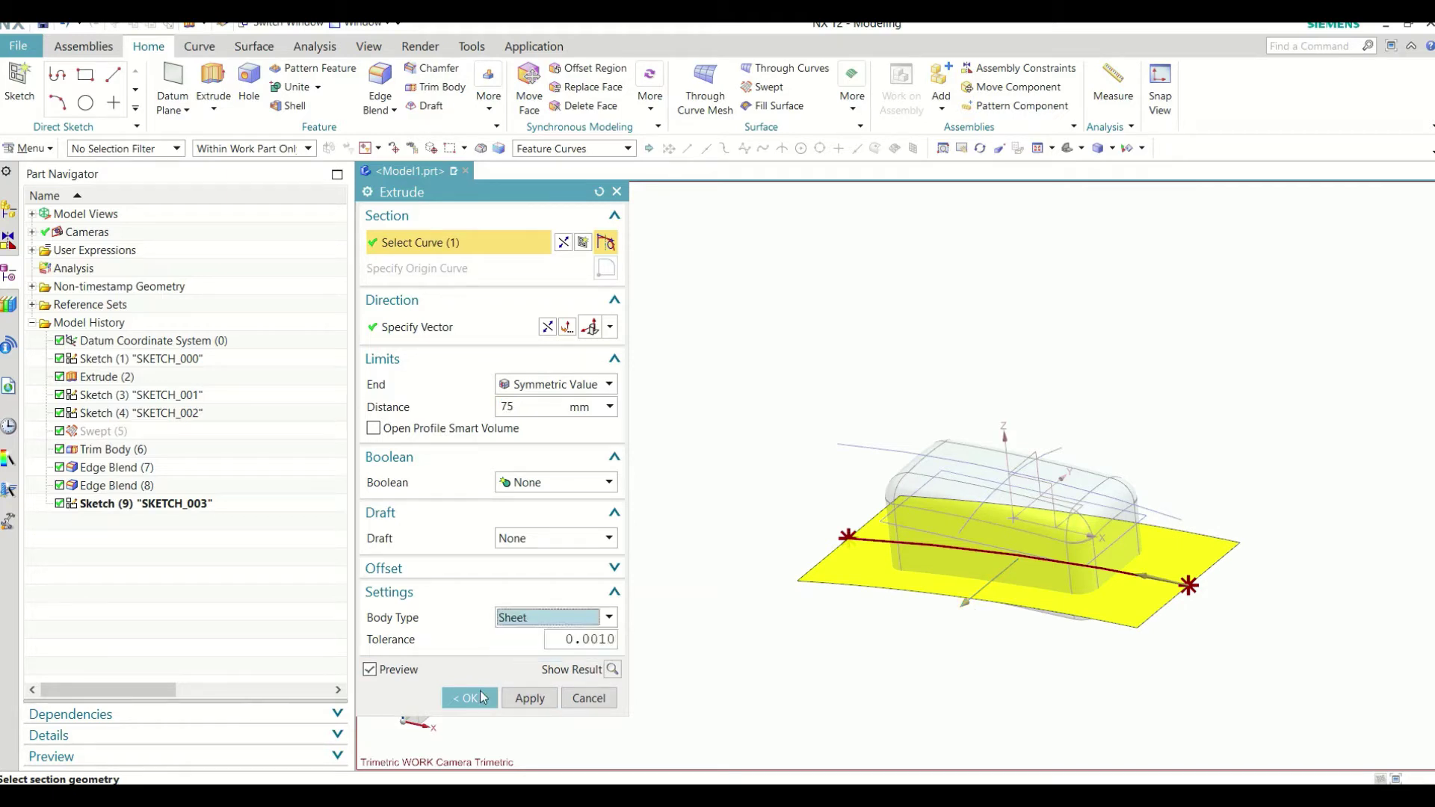
left_click(469, 698)
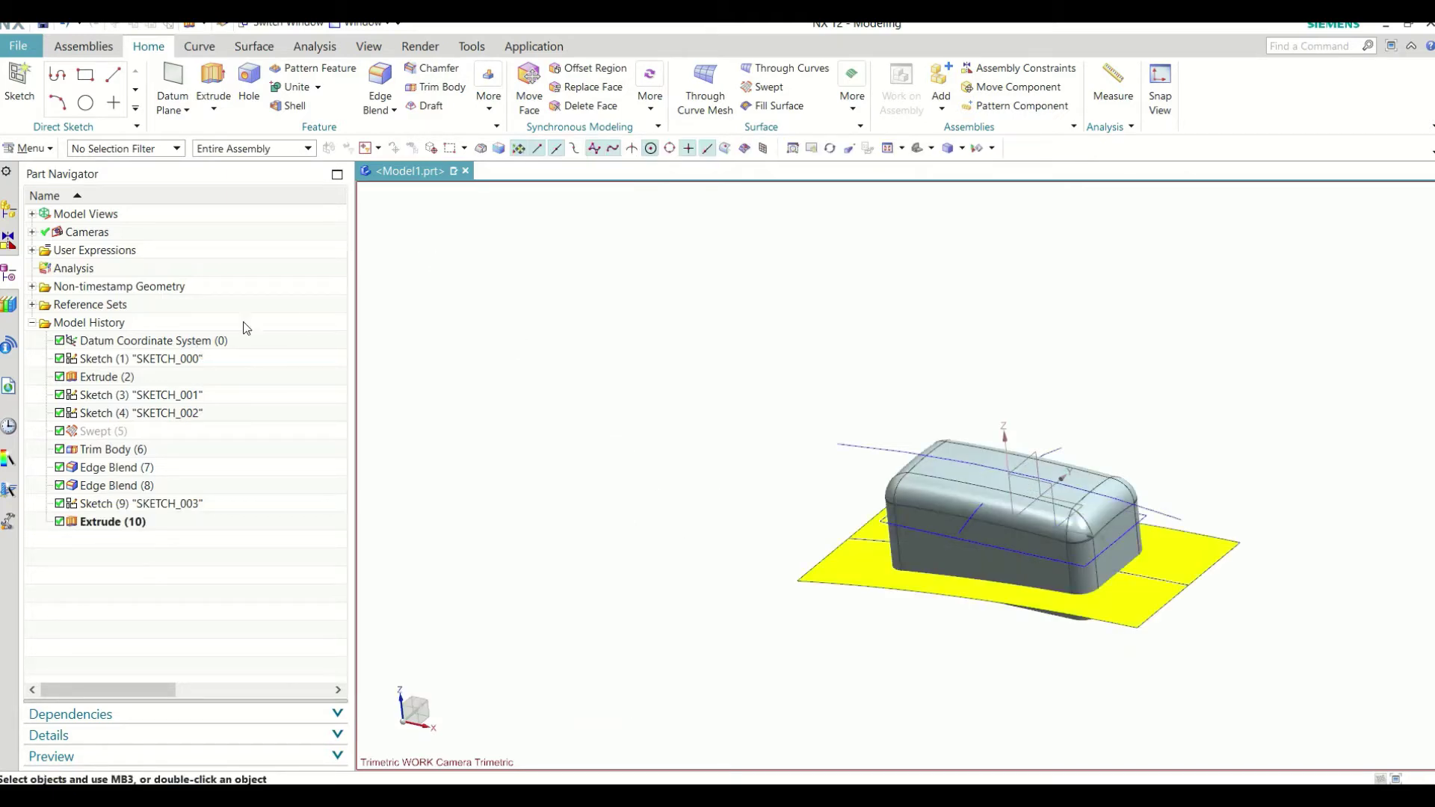
Step: Trim the box with the curved sheet as tool, reversed to keep the upper part
left_click(436, 87)
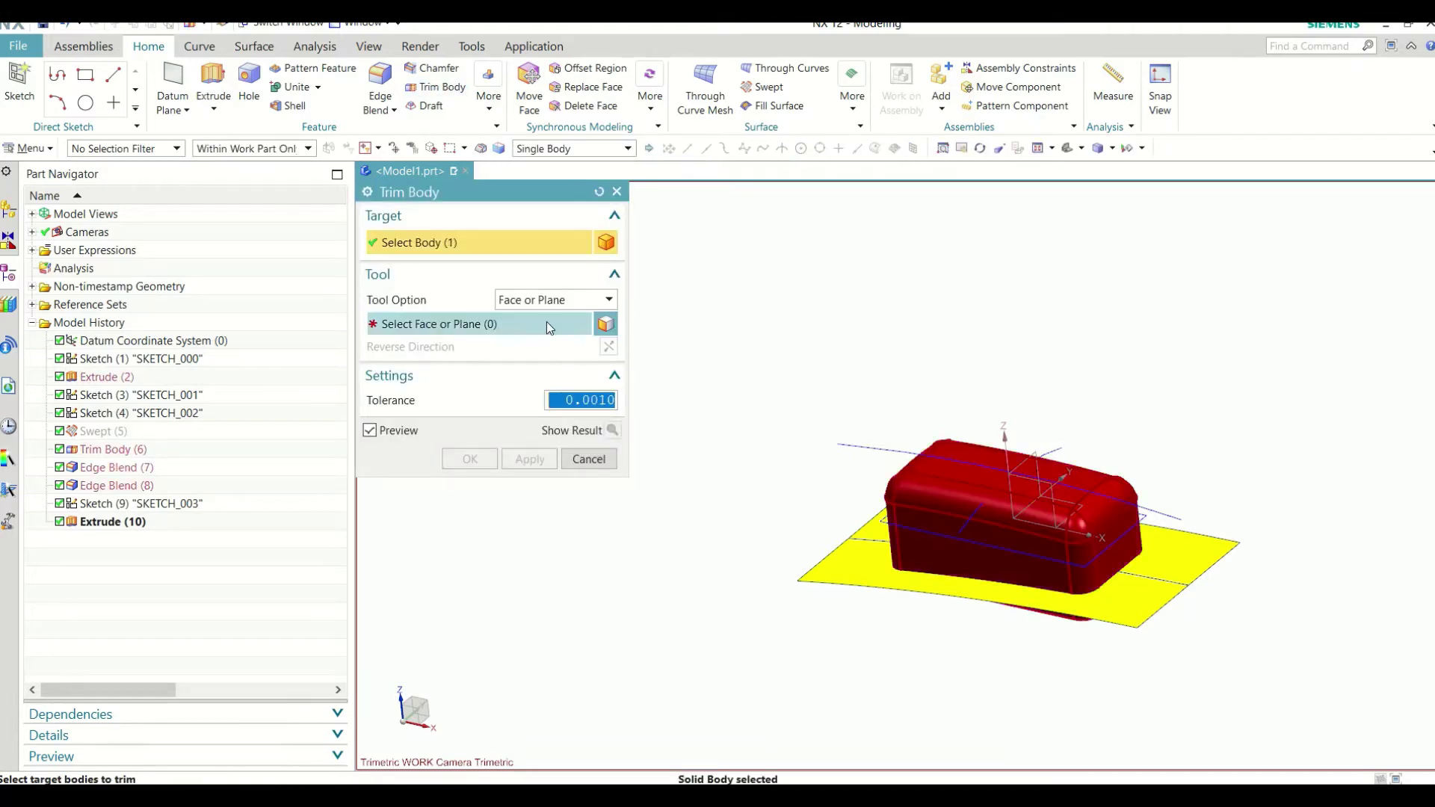
left_click(826, 572)
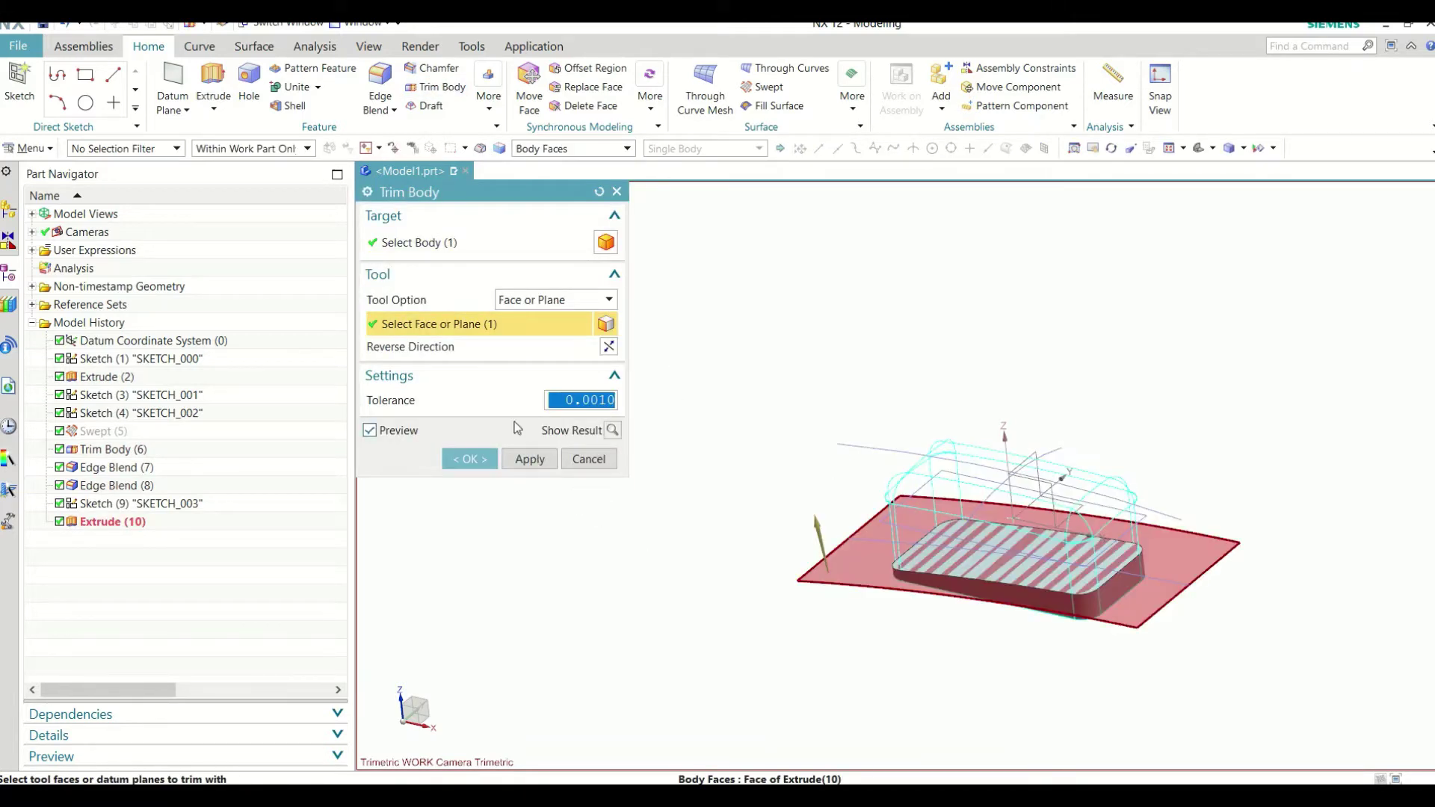
left_click(604, 347)
left_click(469, 459)
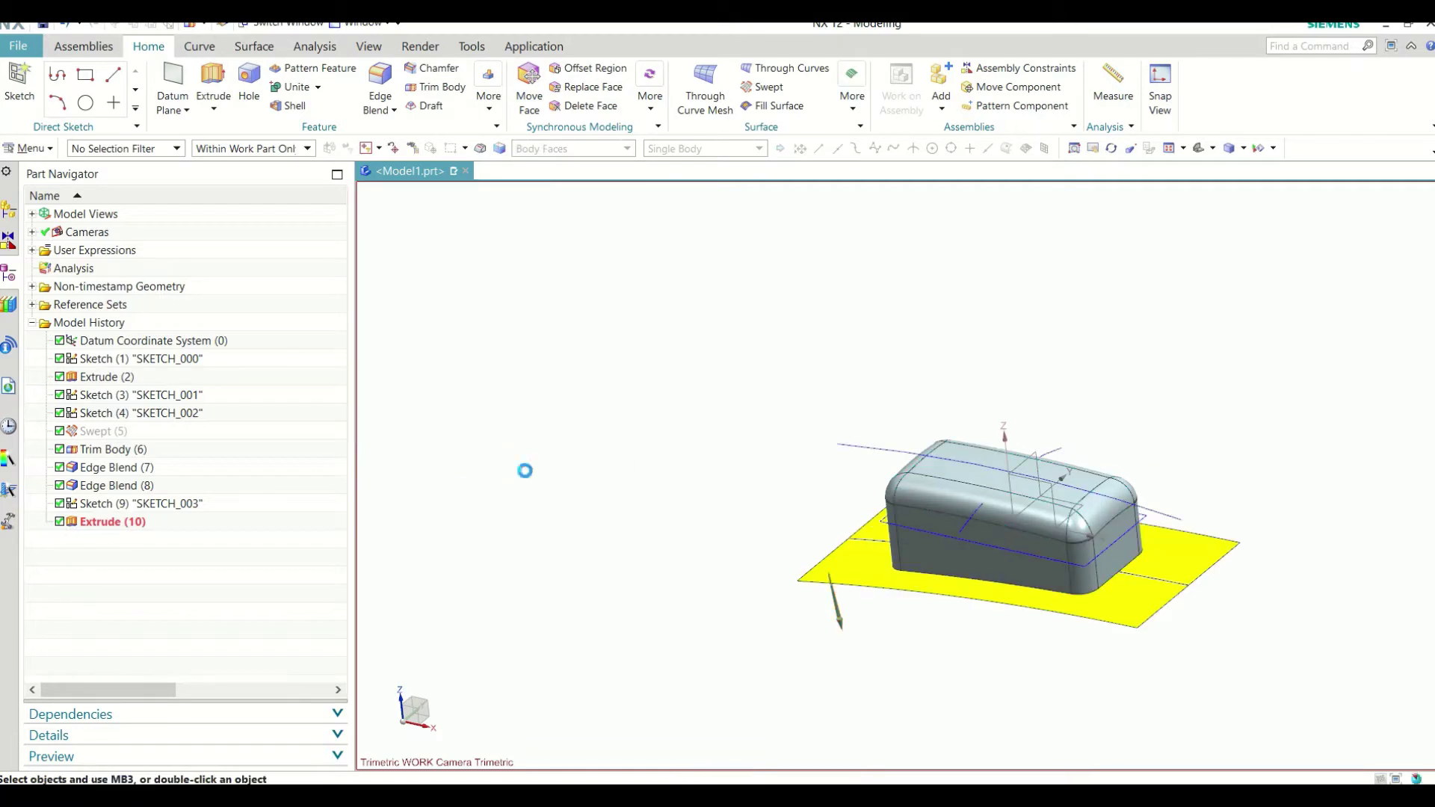
Step: Hide the yellow sheet surface and view the trimmed box enlarged from the front
left_click(1087, 609)
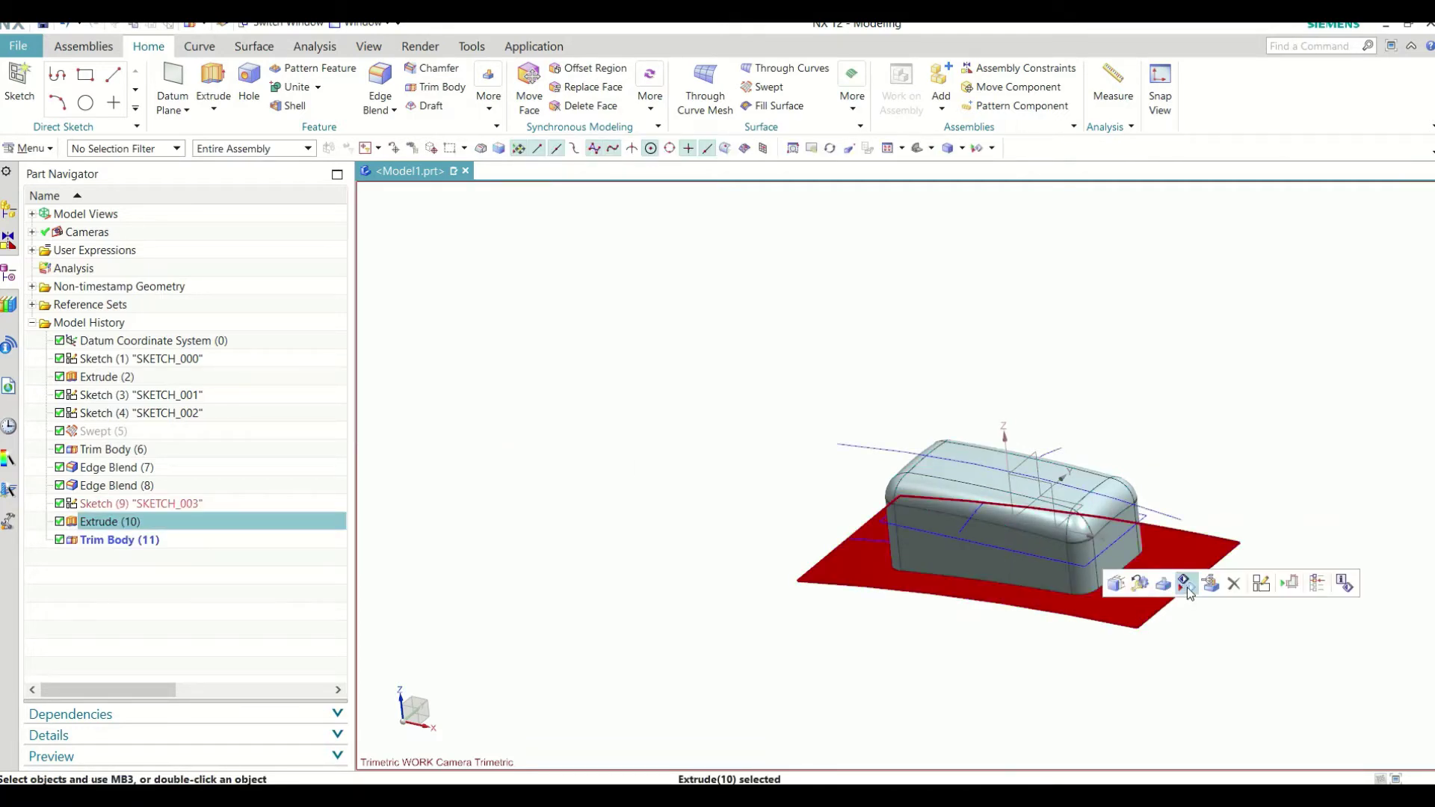
left_click(1186, 583)
left_click(1160, 91)
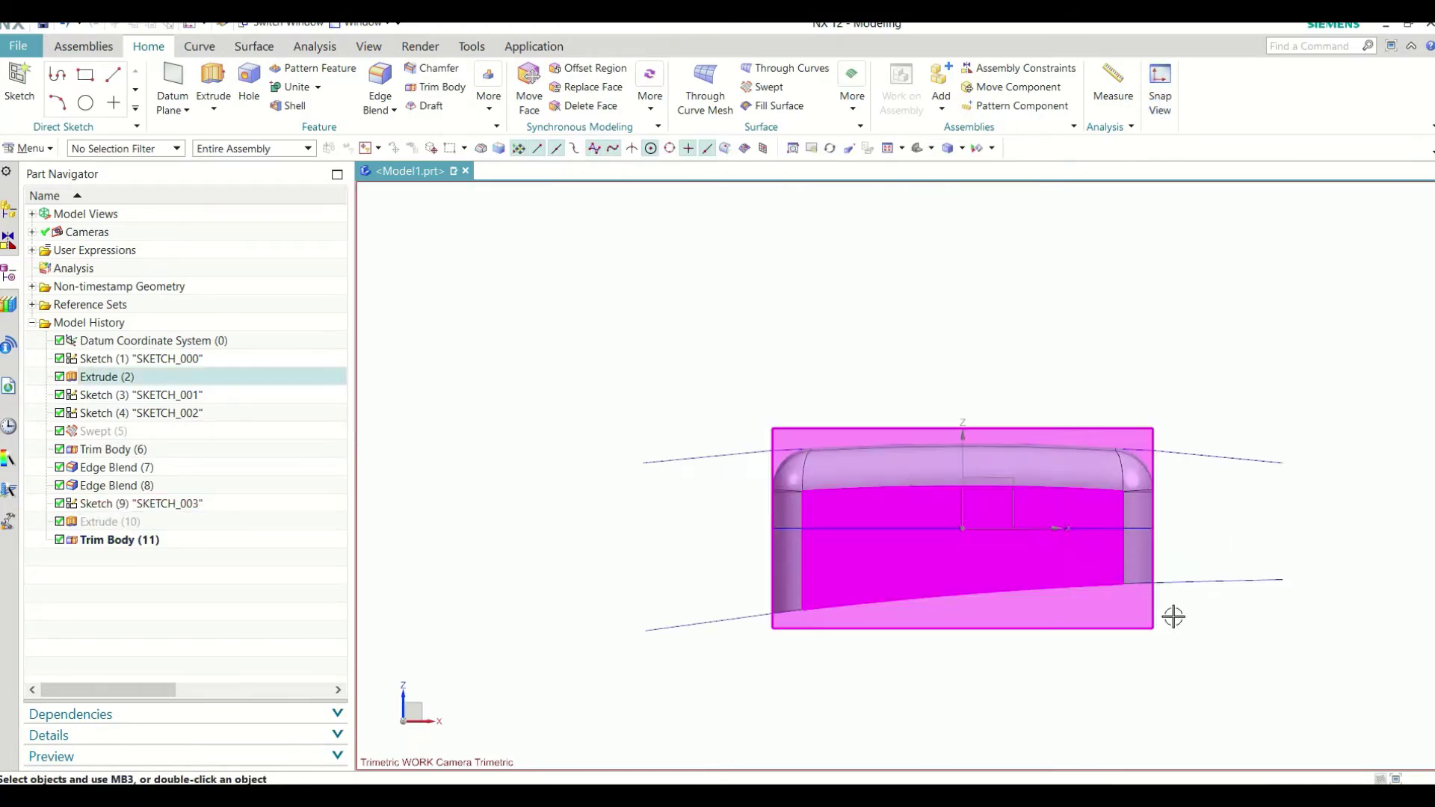
middle_click_drag(1173, 617, 1188, 729)
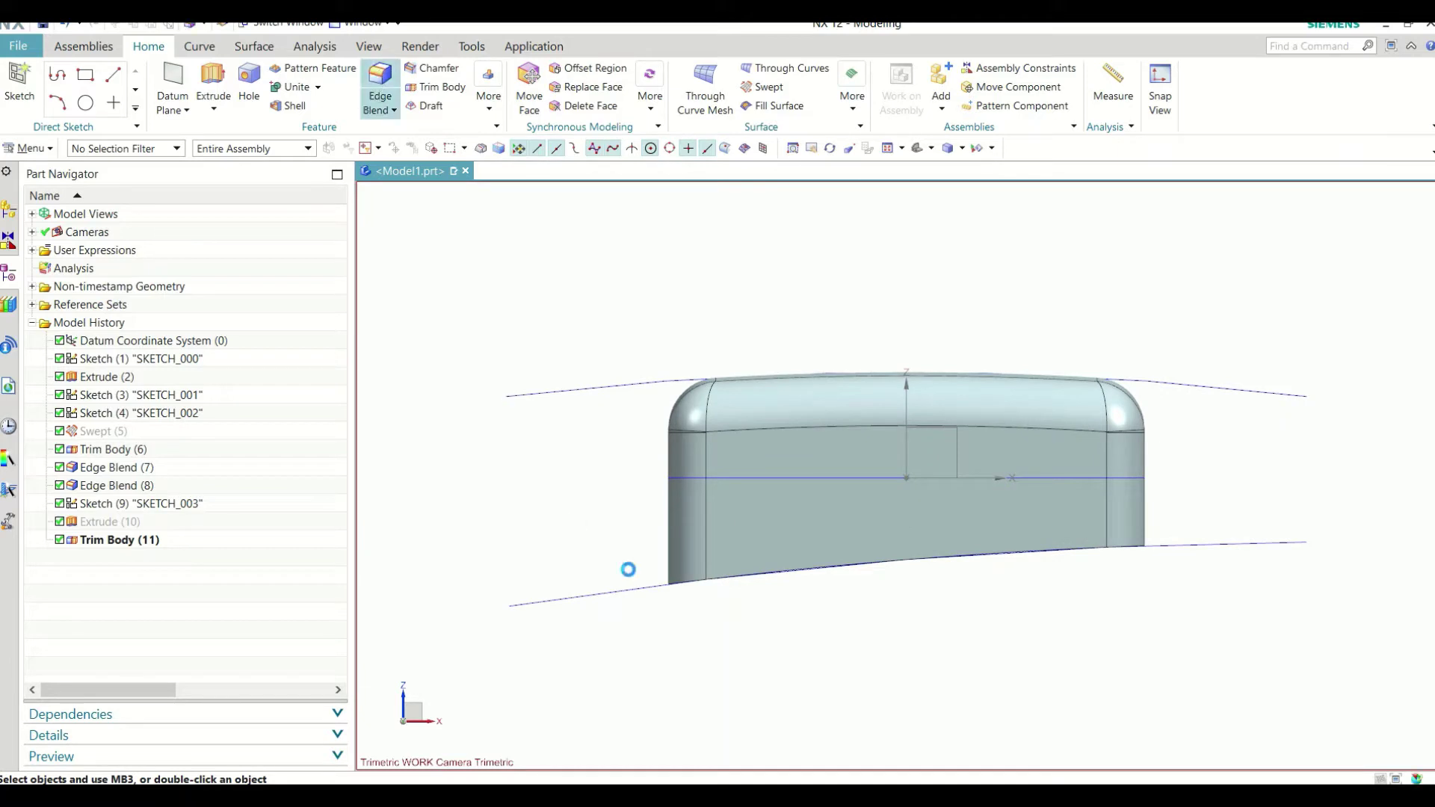
Step: Blend the eight edges around the box's curved bottom at 10 mm radius
left_click(814, 571)
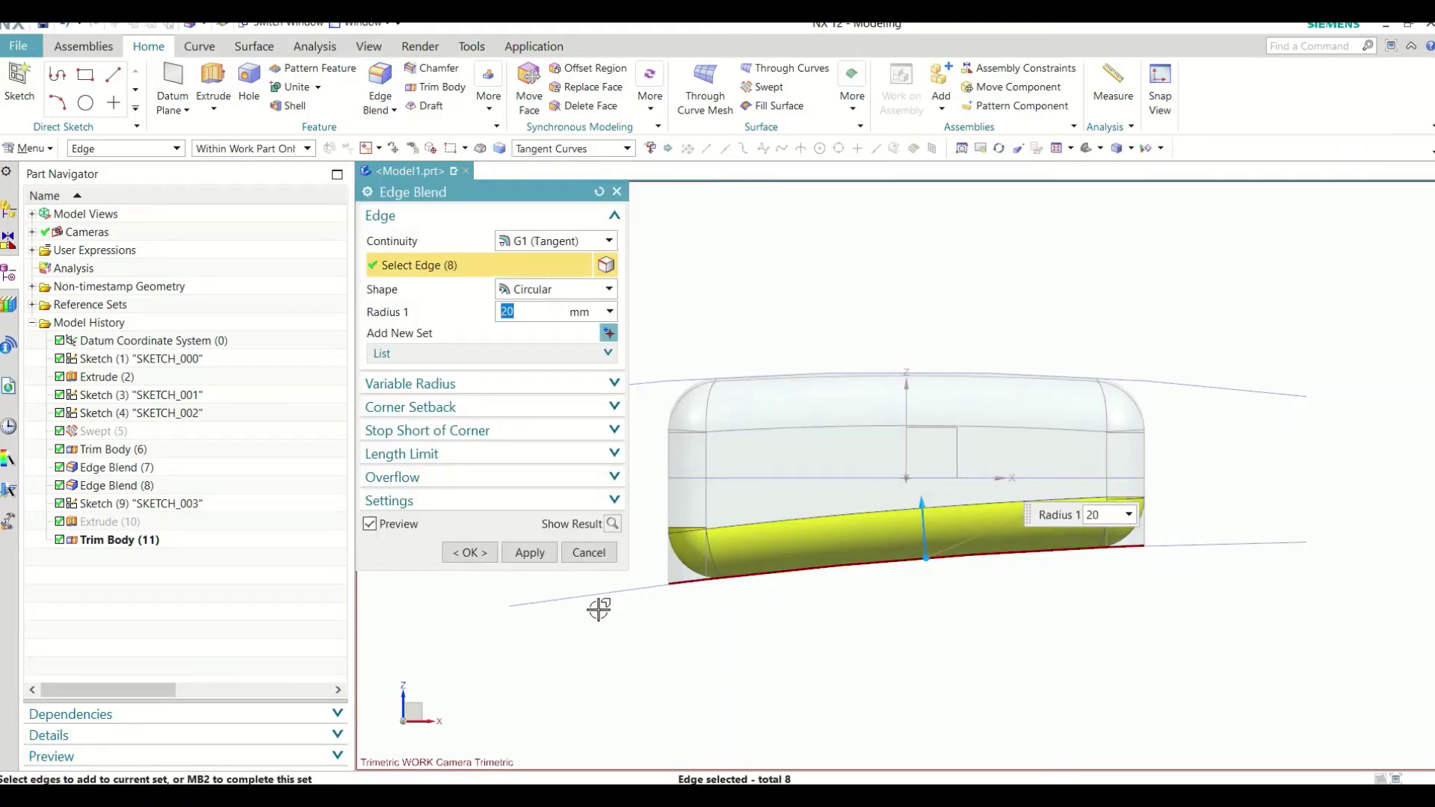
type("0")
key("Return")
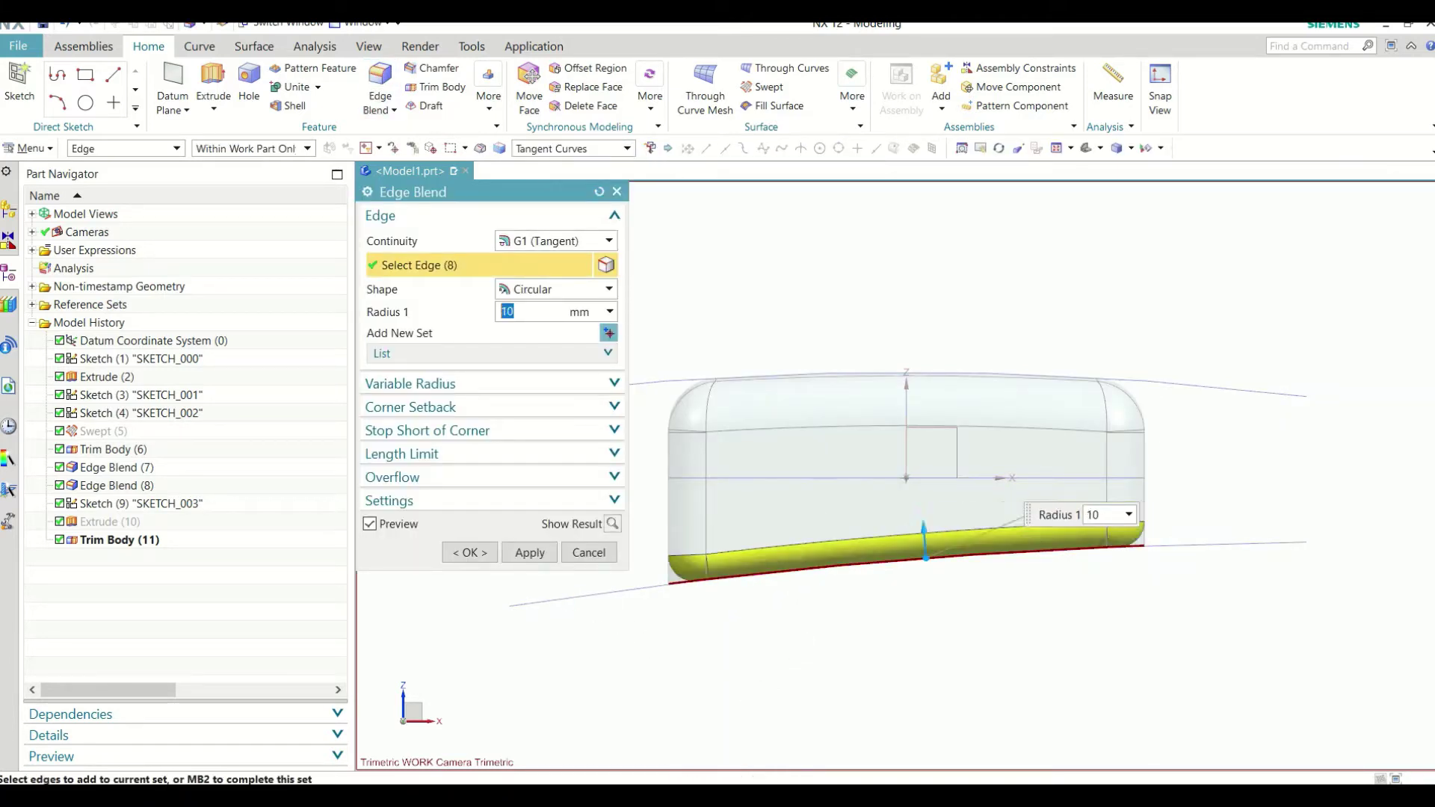
left_click(471, 553)
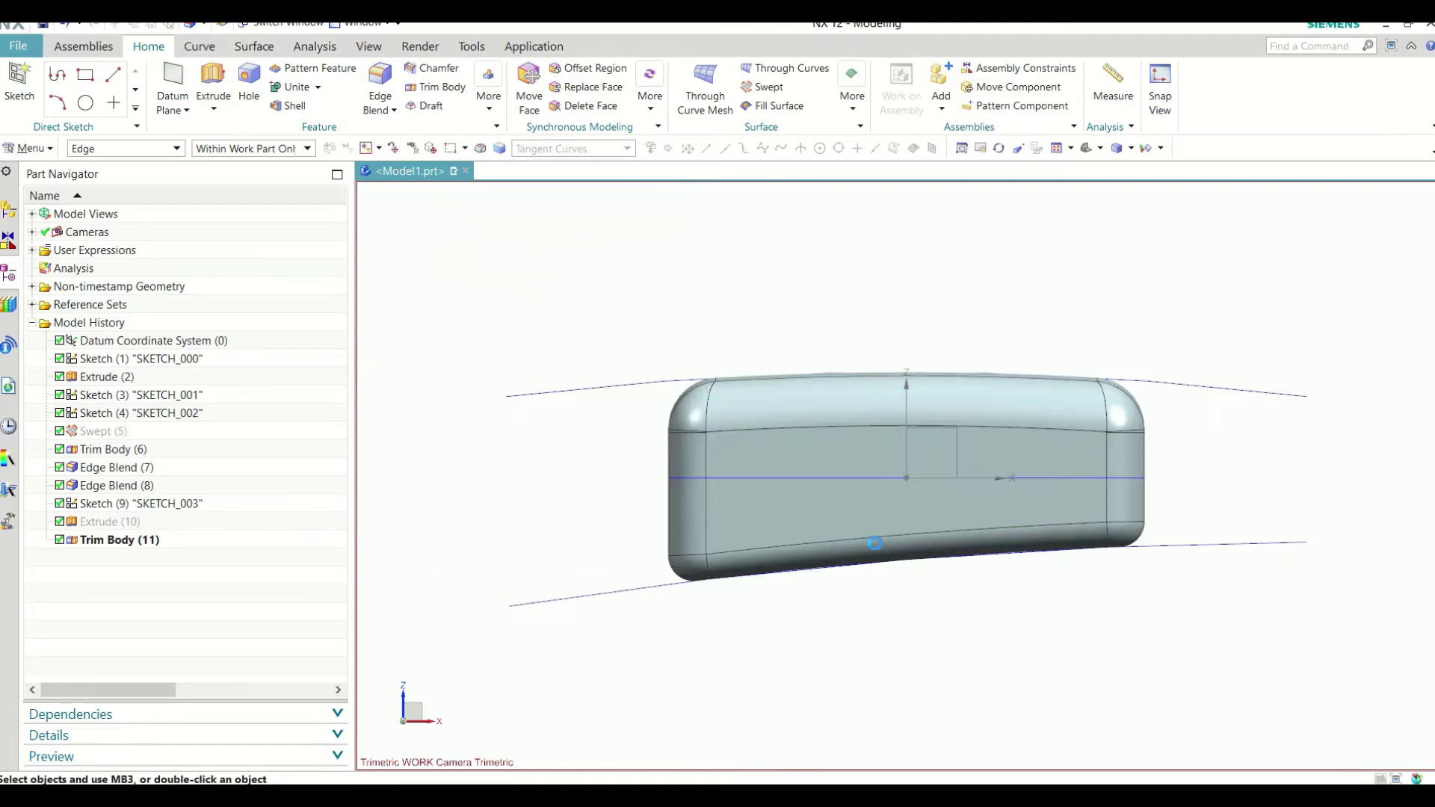
mouse_move(1031, 448)
middle_mouse_down()
mouse_move(906, 524)
mouse_move(840, 418)
mouse_move(750, 438)
mouse_move(887, 564)
mouse_move(925, 516)
mouse_move(939, 529)
mouse_move(884, 525)
mouse_move(838, 559)
mouse_move(862, 535)
middle_mouse_up()
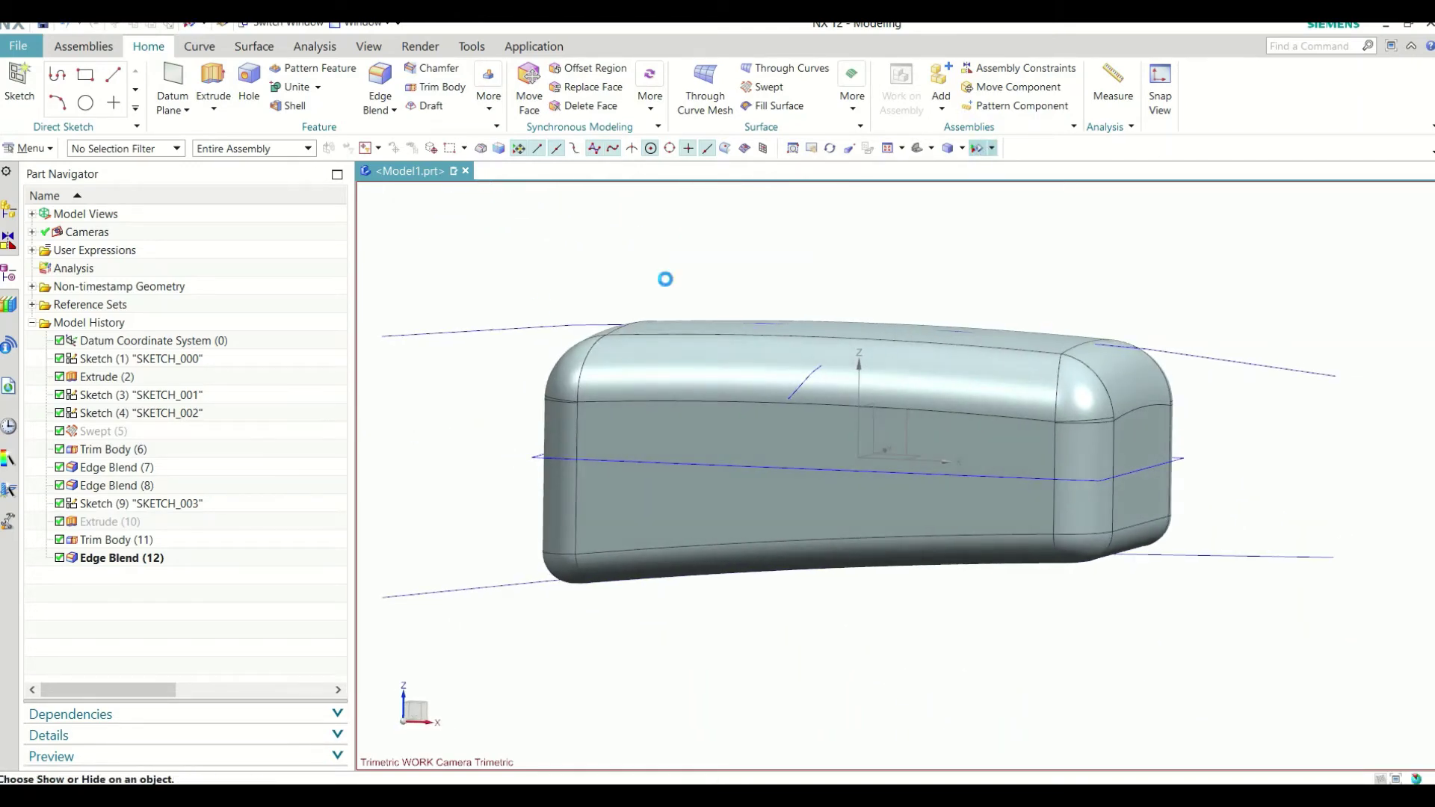
Step: Hide all sheet bodies and sketches with Show and Hide, then view the body from the front
key("ctrl+w")
left_click(576, 309)
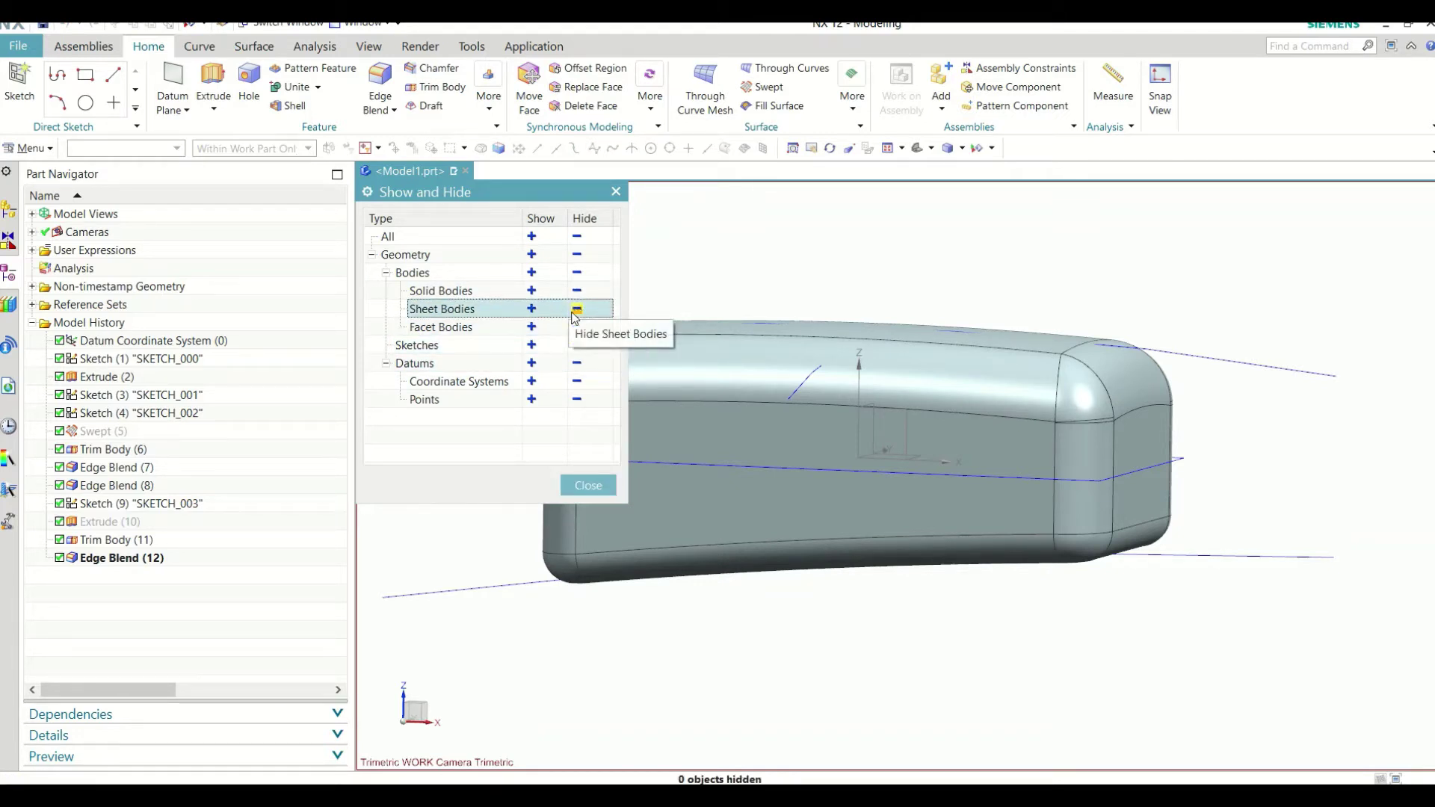
left_click(577, 344)
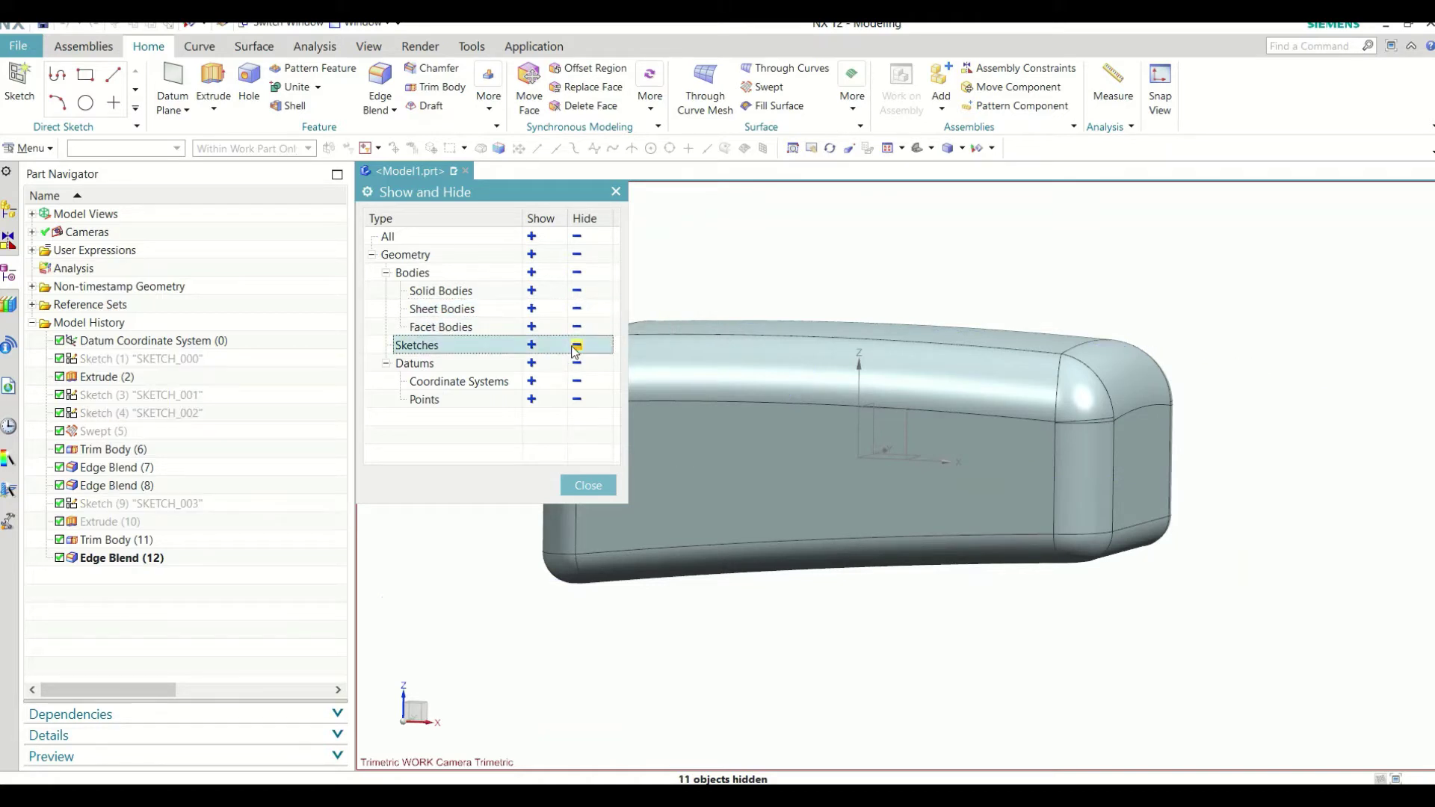
left_click(588, 486)
left_click(1160, 90)
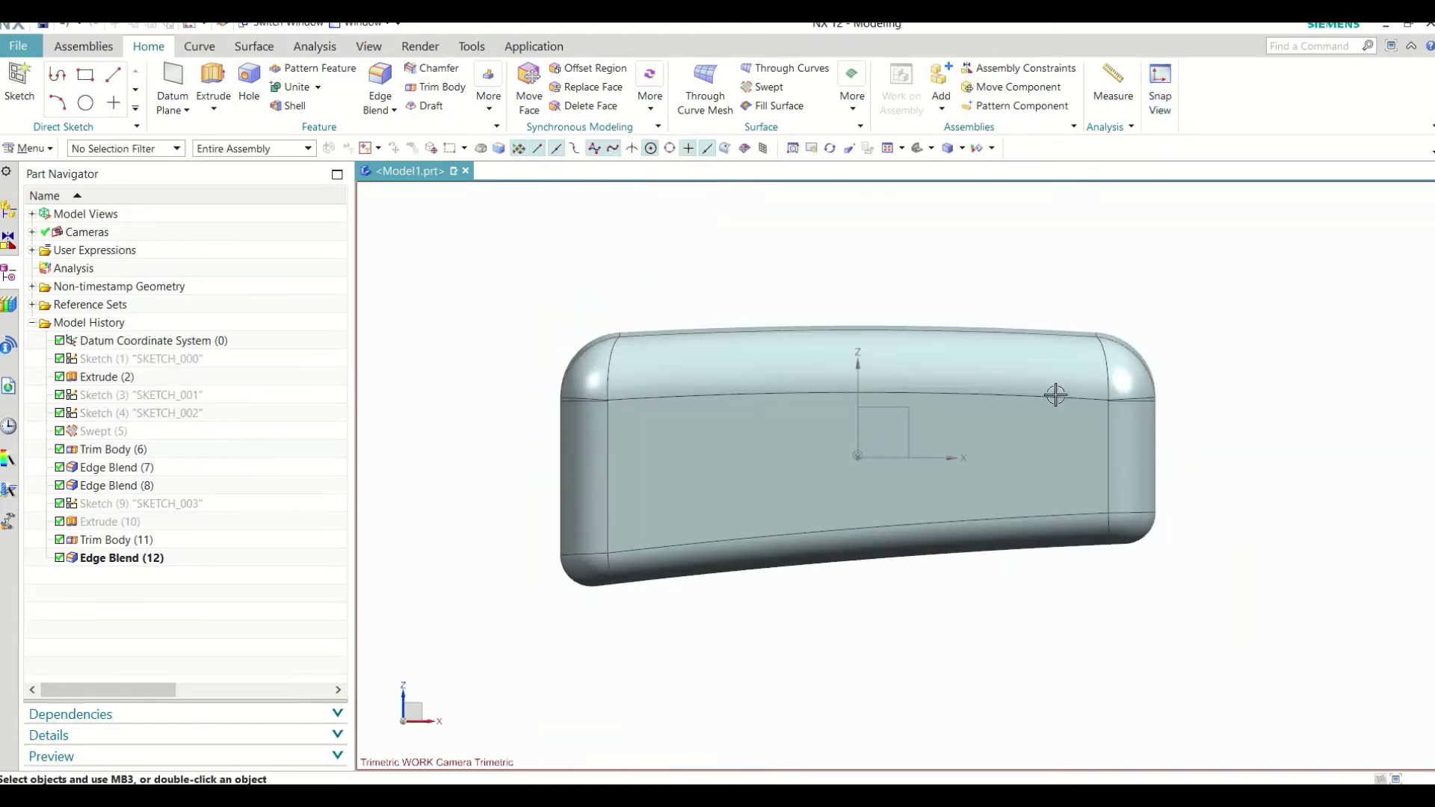
scroll(835, 340, "down", 1)
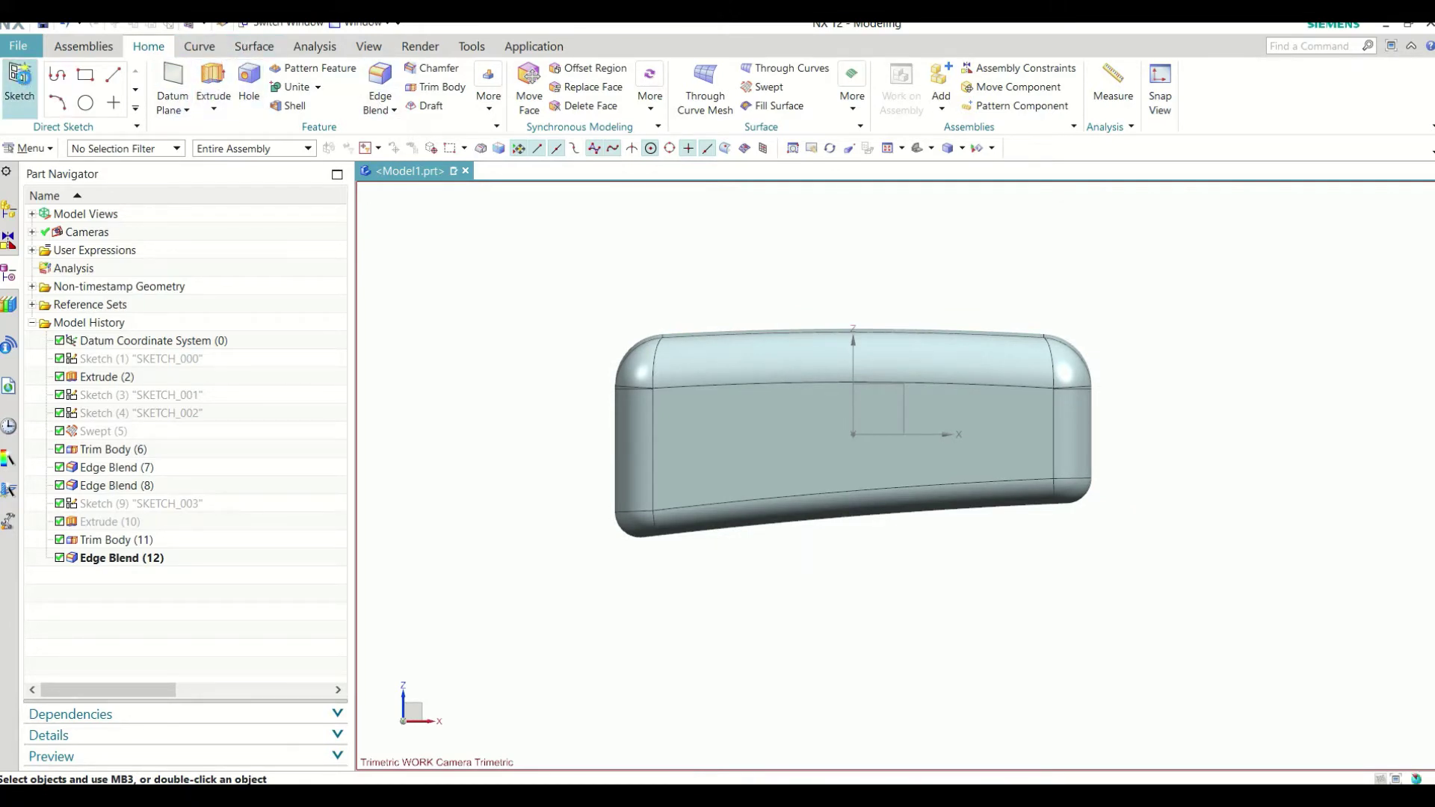
Step: Start a sketch on the XZ datum plane and draw a first arc from left of the body to the centre
left_click(20, 78)
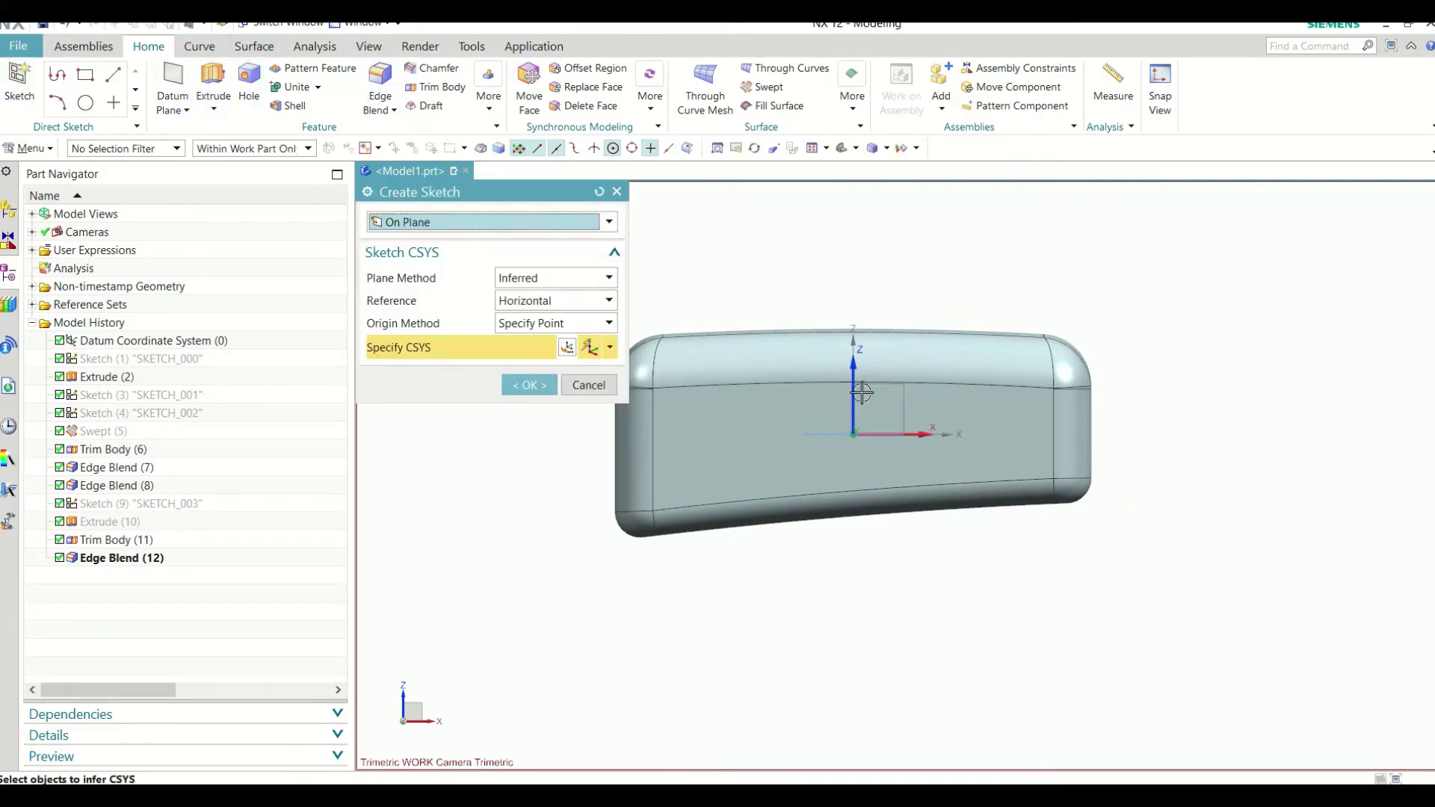
left_click(896, 407)
left_click(530, 384)
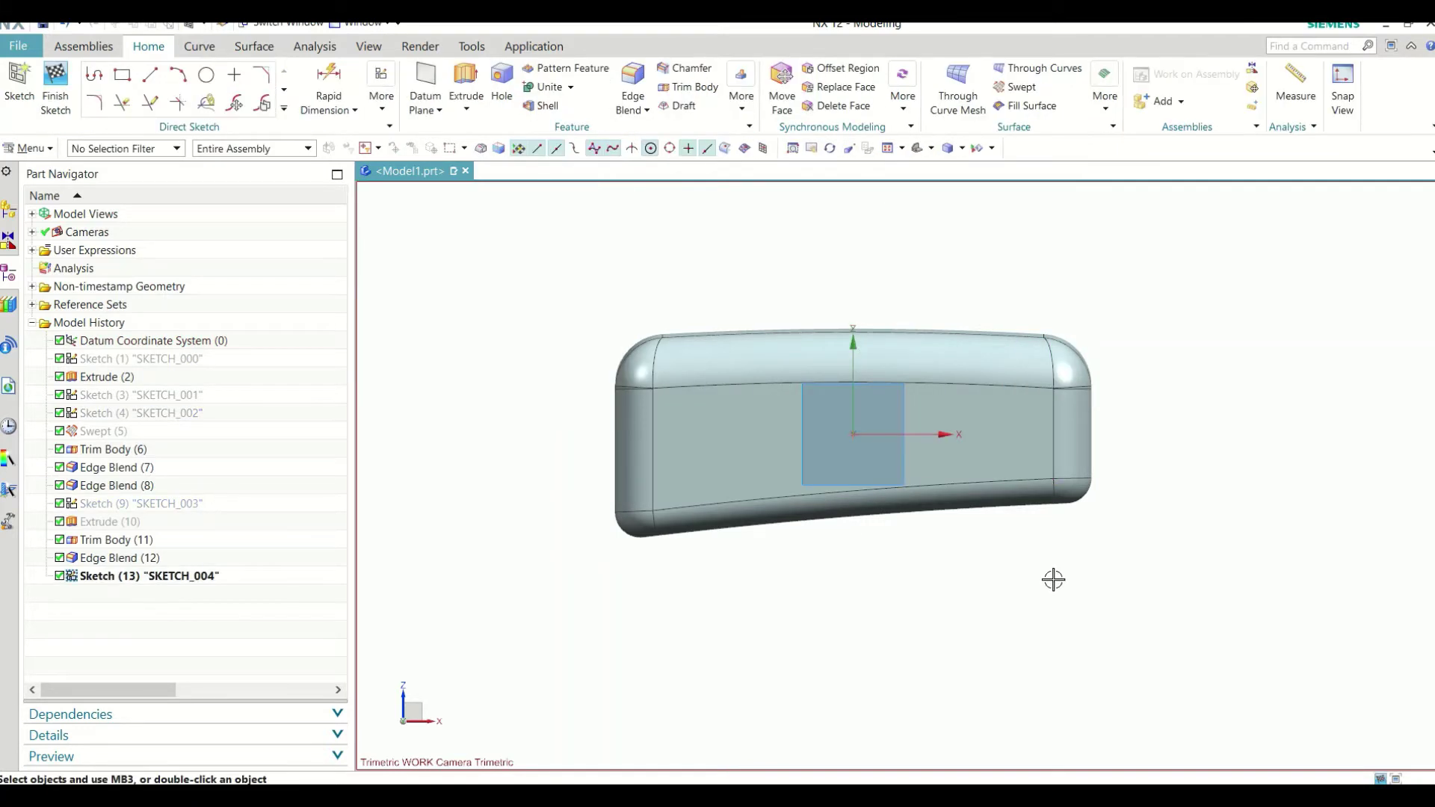
left_click(181, 78)
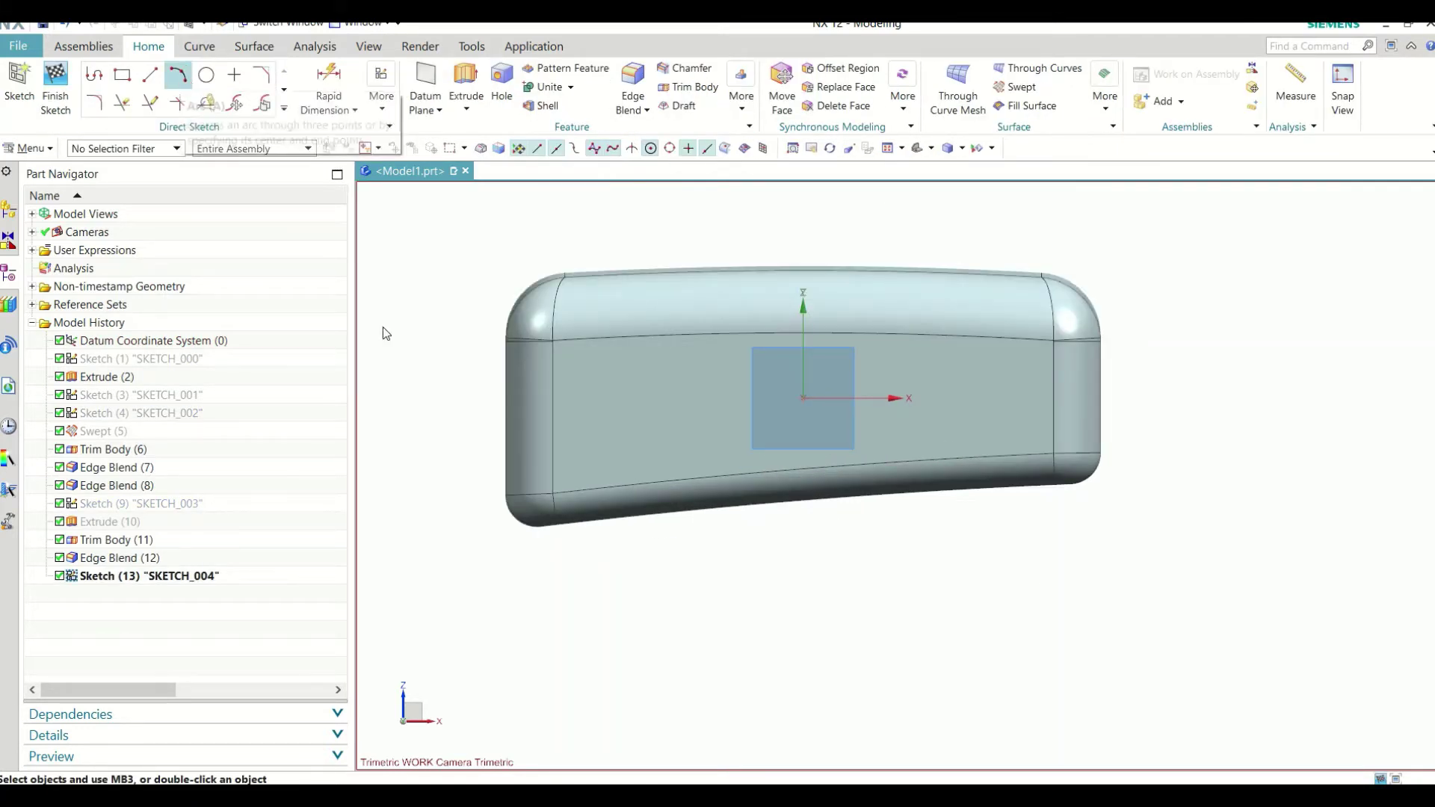
left_click(418, 390)
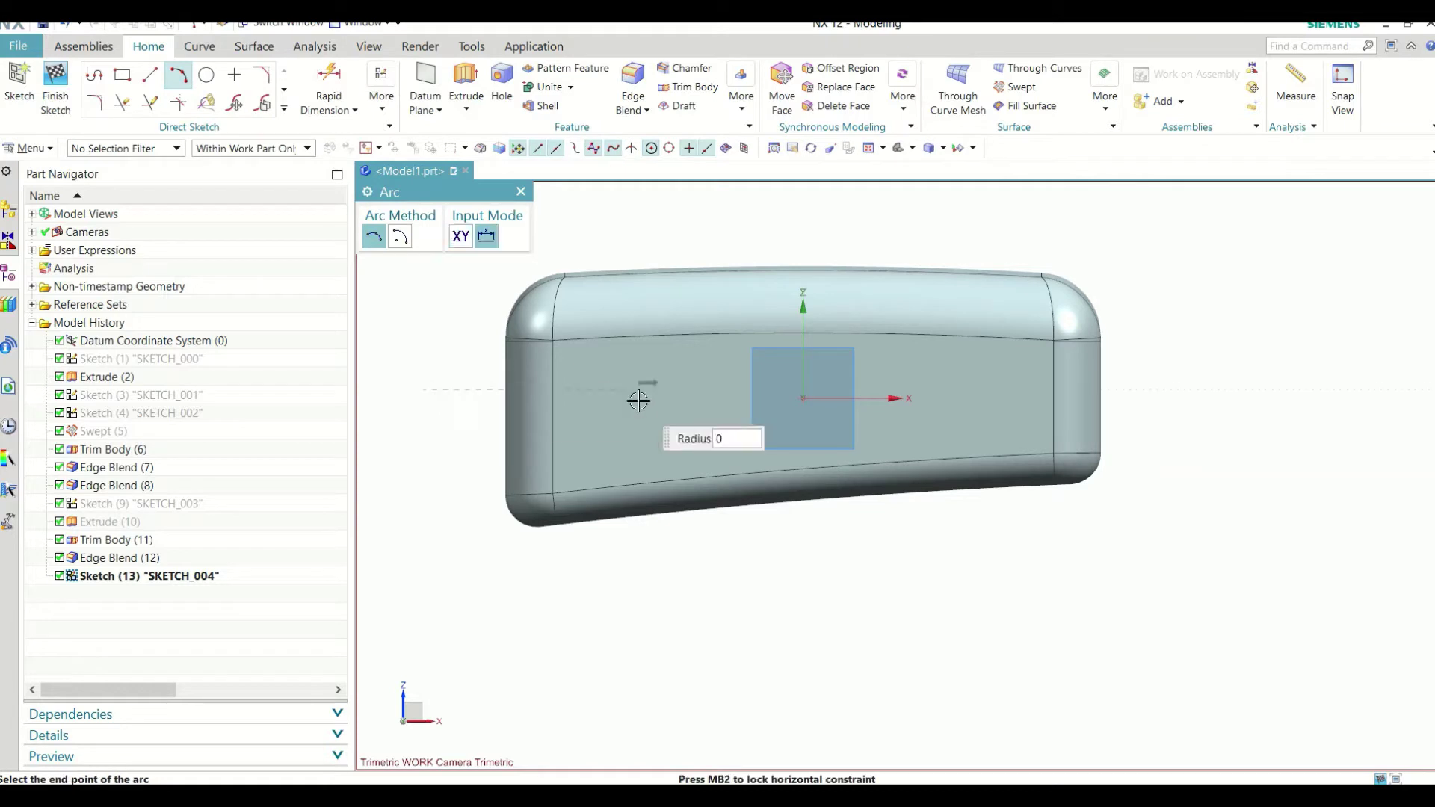
left_click(694, 405)
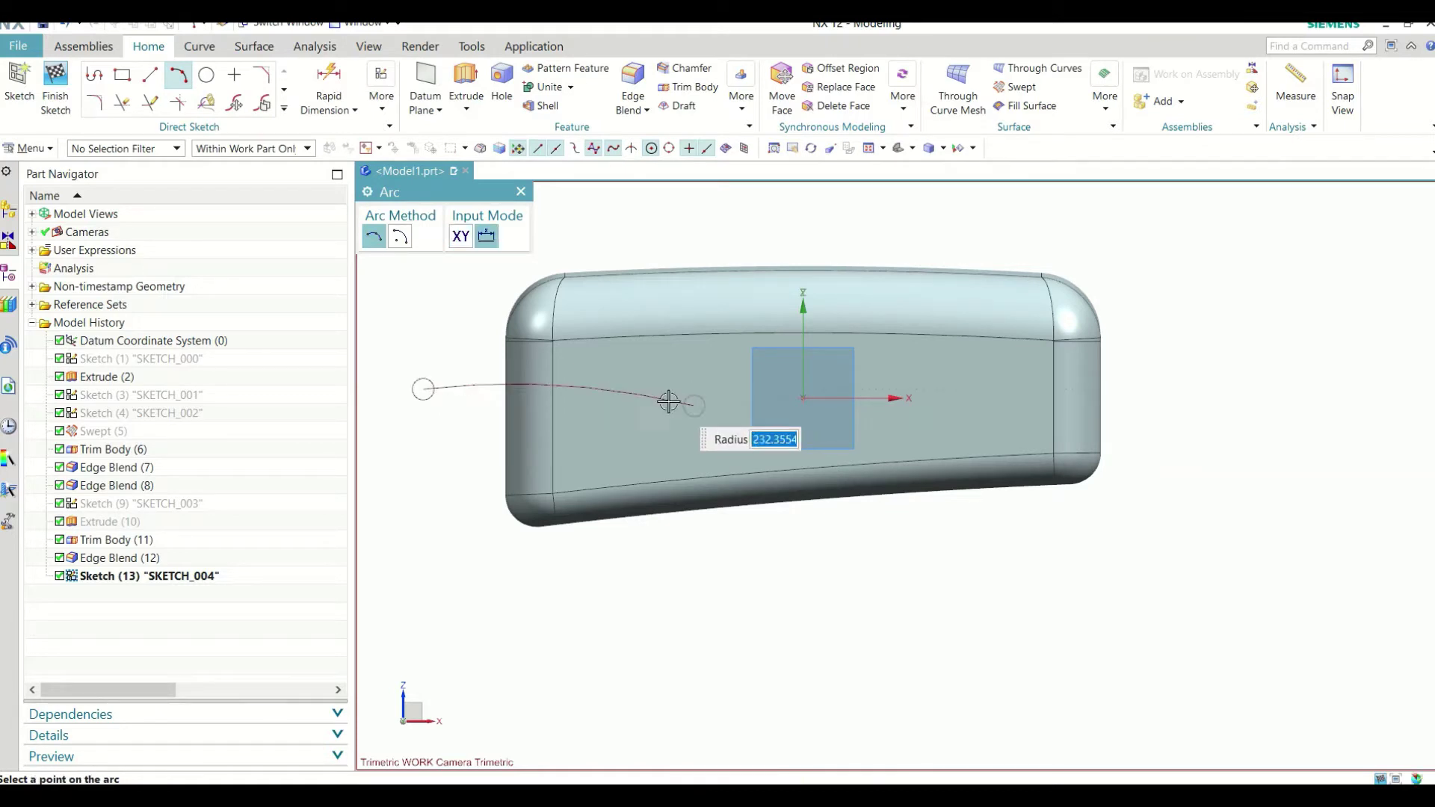
left_click(616, 404)
Step: Add a second arc ending beyond the right side, then drag the shared point and left end onto the face
left_click(694, 405)
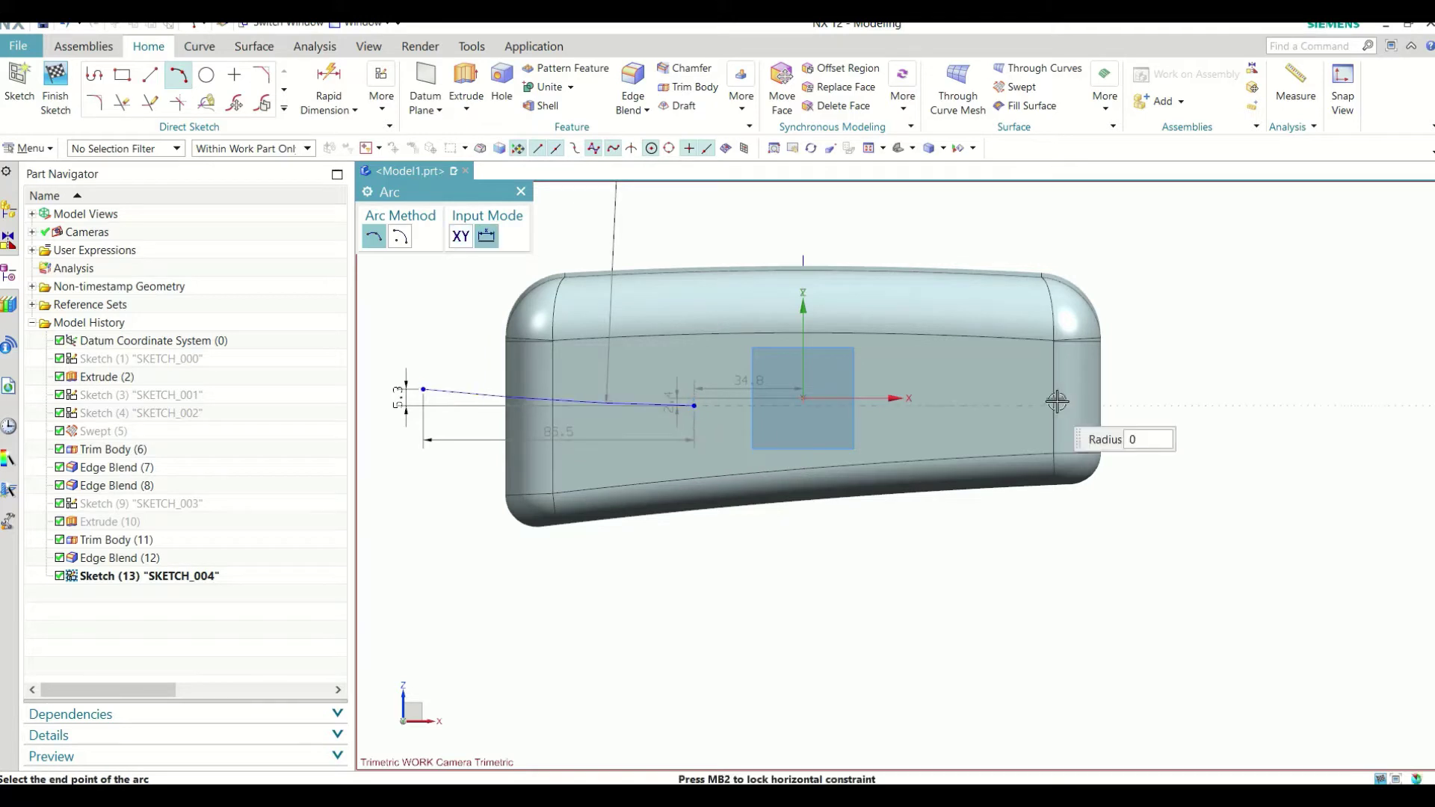
left_click(1180, 375)
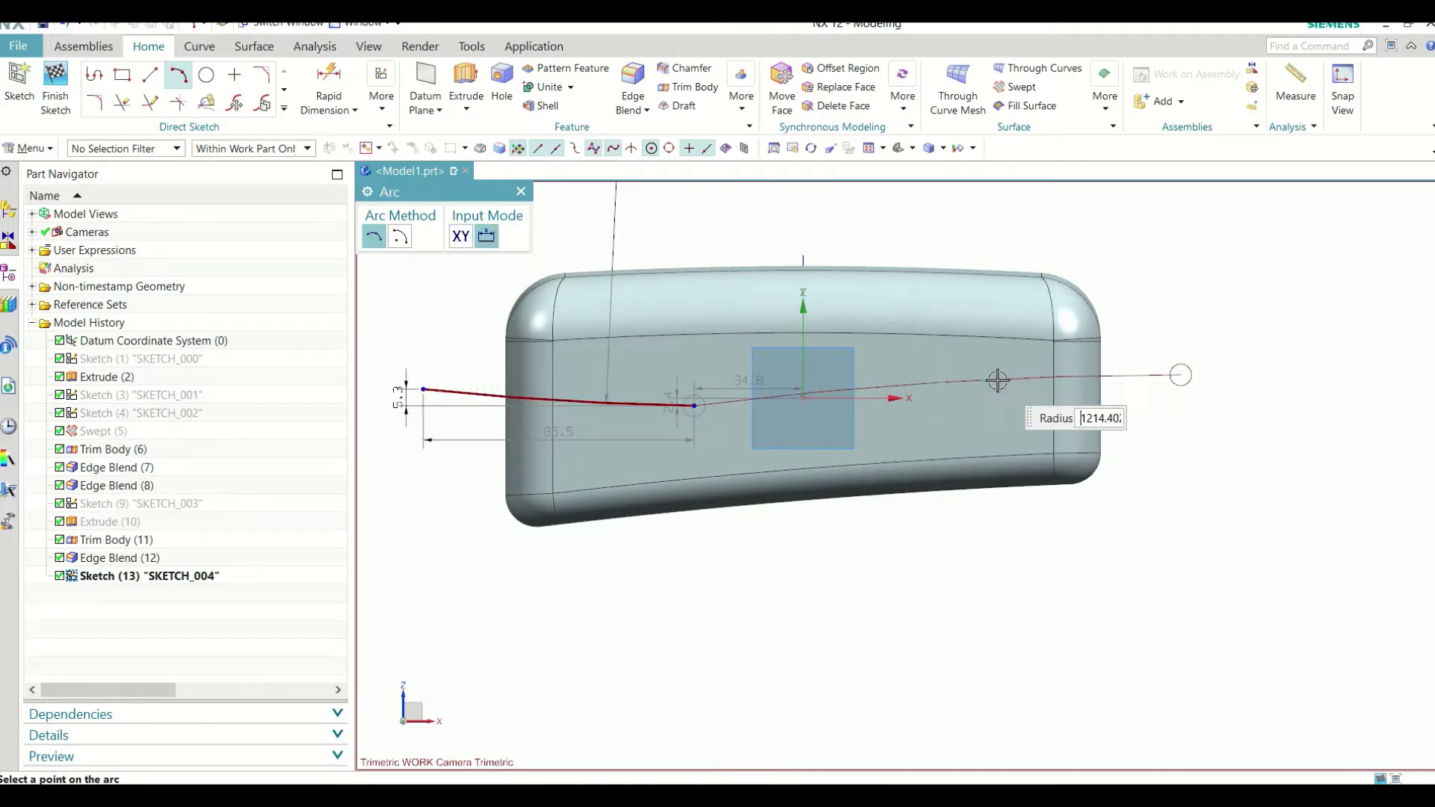
left_click(974, 391)
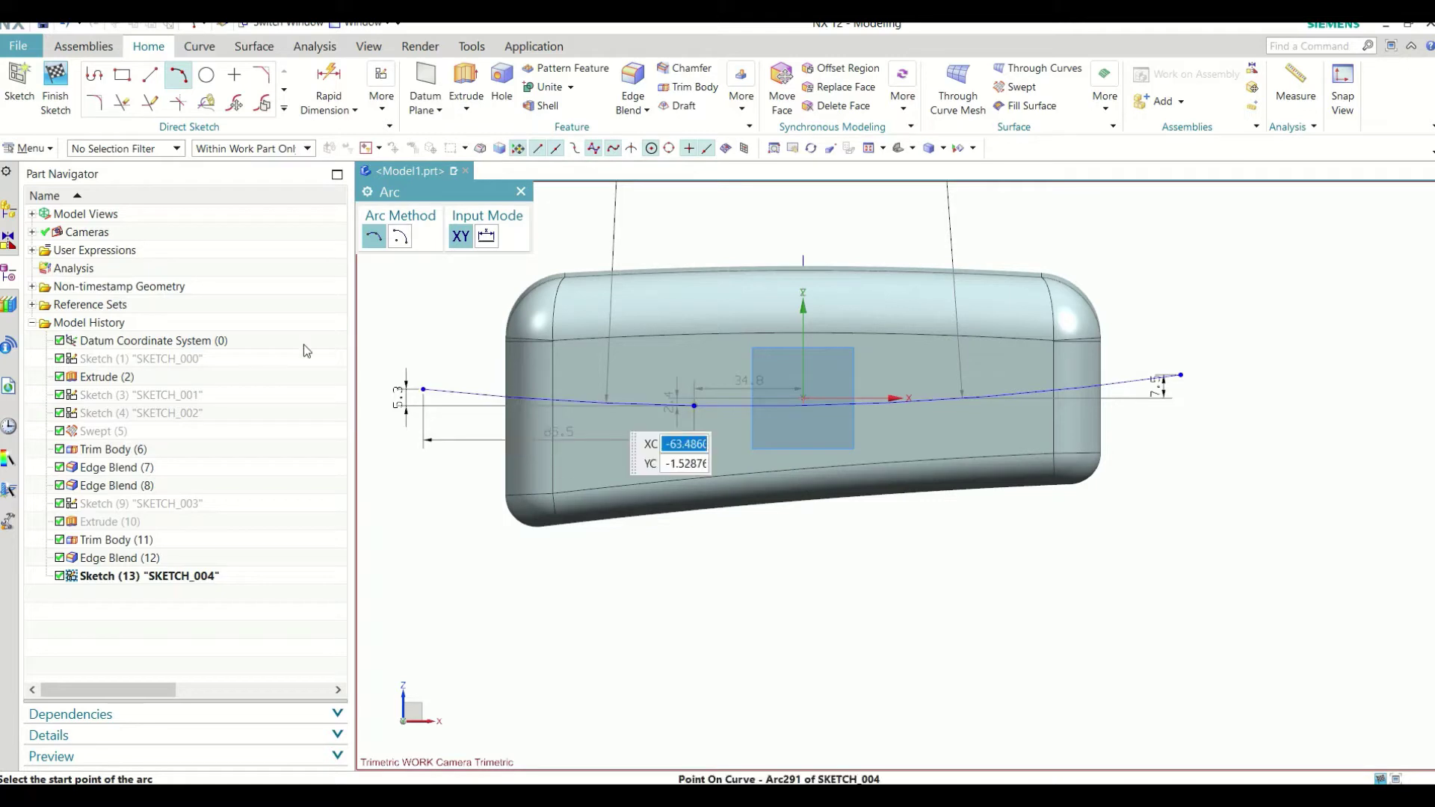
left_click(522, 192)
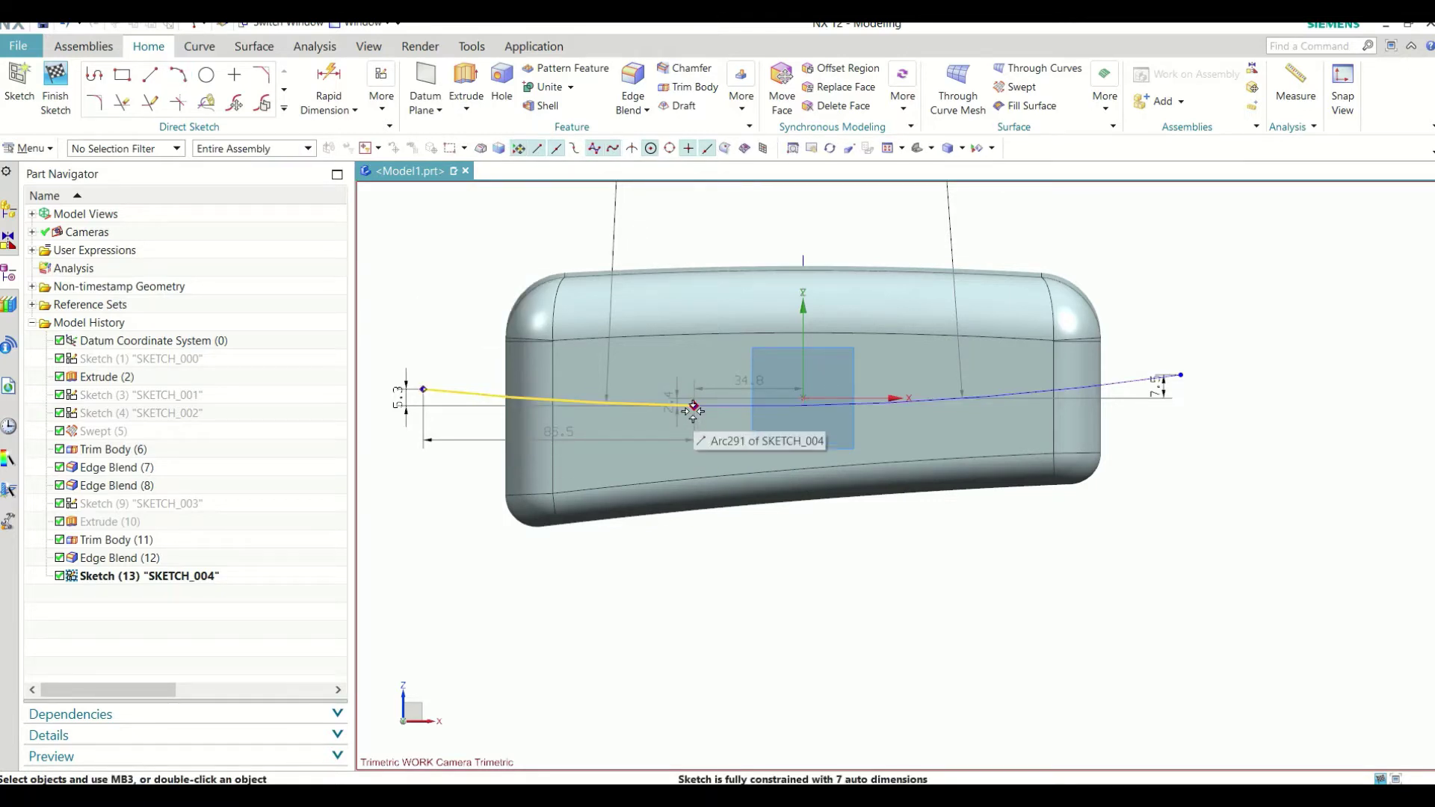
left_click_drag(694, 406, 917, 402)
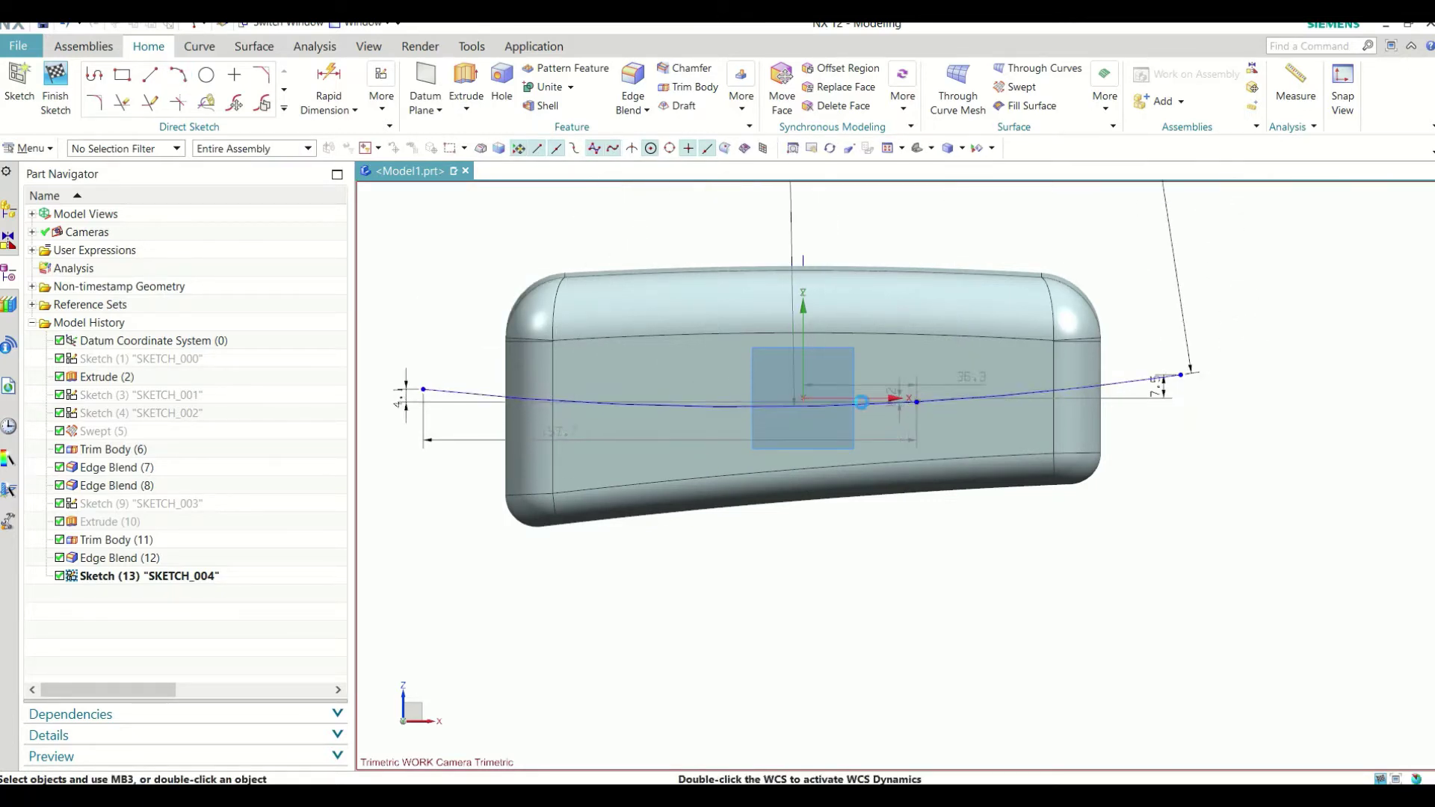
left_click_drag(451, 387, 669, 391)
Step: Add a third arc from the left end out past the body's left side, and raise the right end
left_click(185, 76)
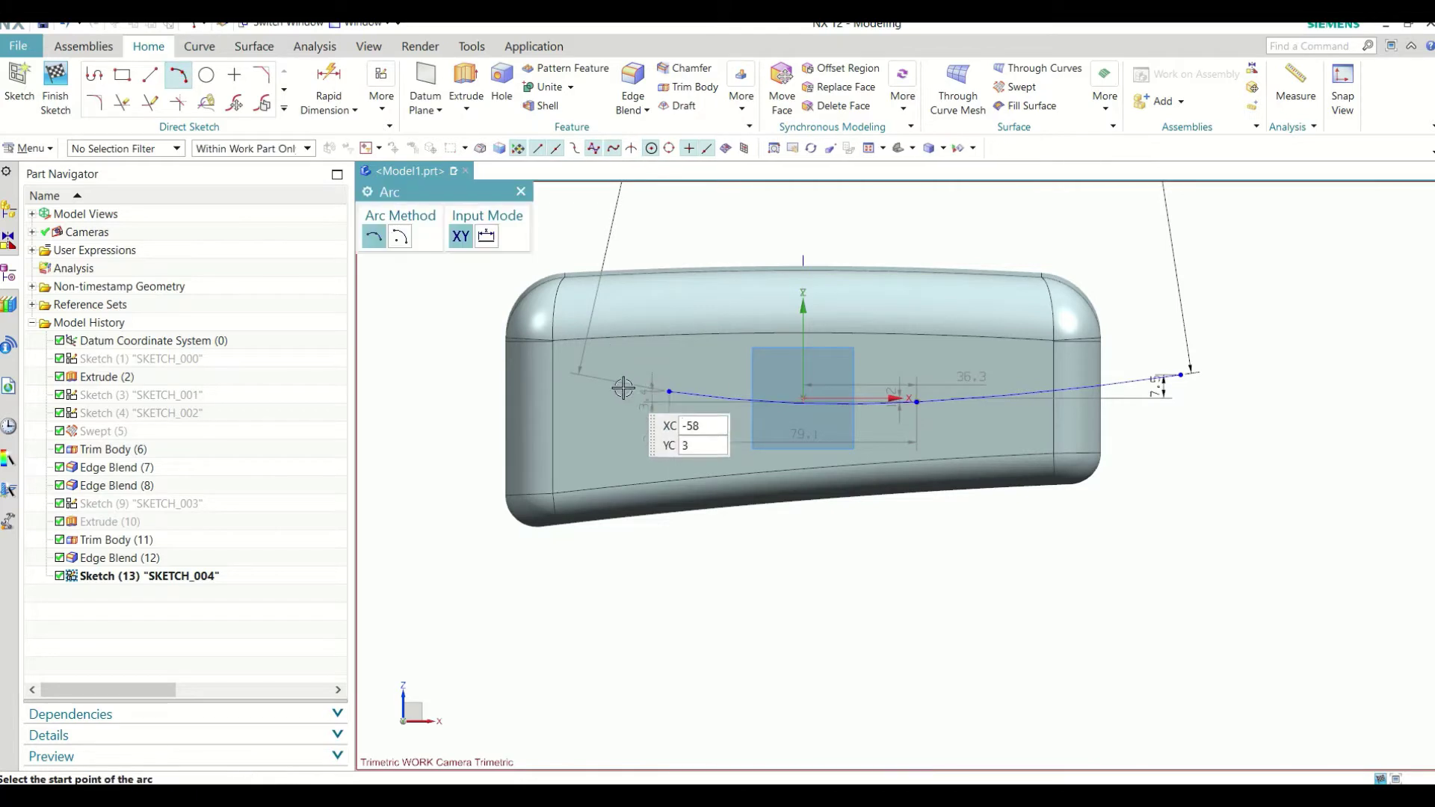
left_click(668, 390)
left_click(459, 421)
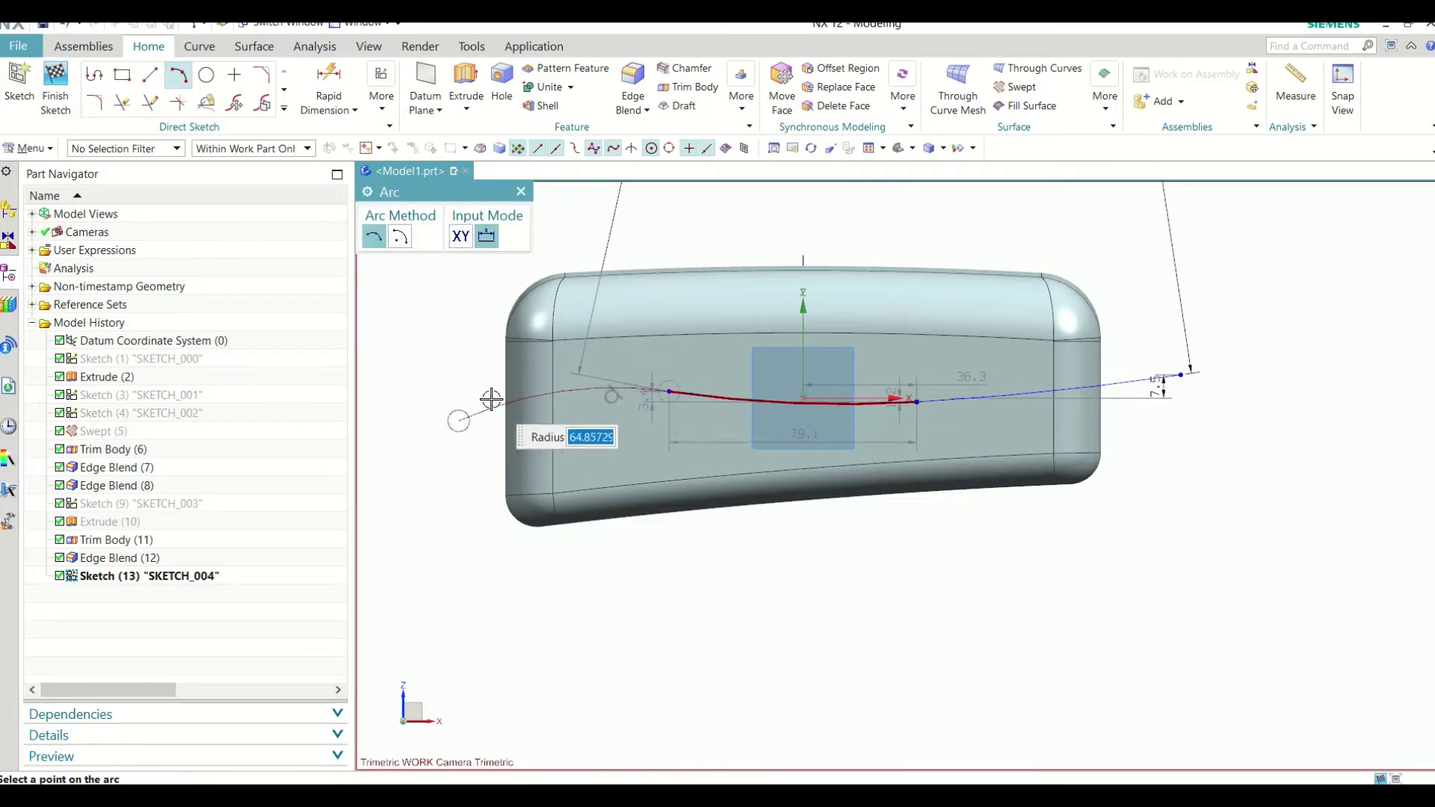
left_click(491, 400)
key("Escape")
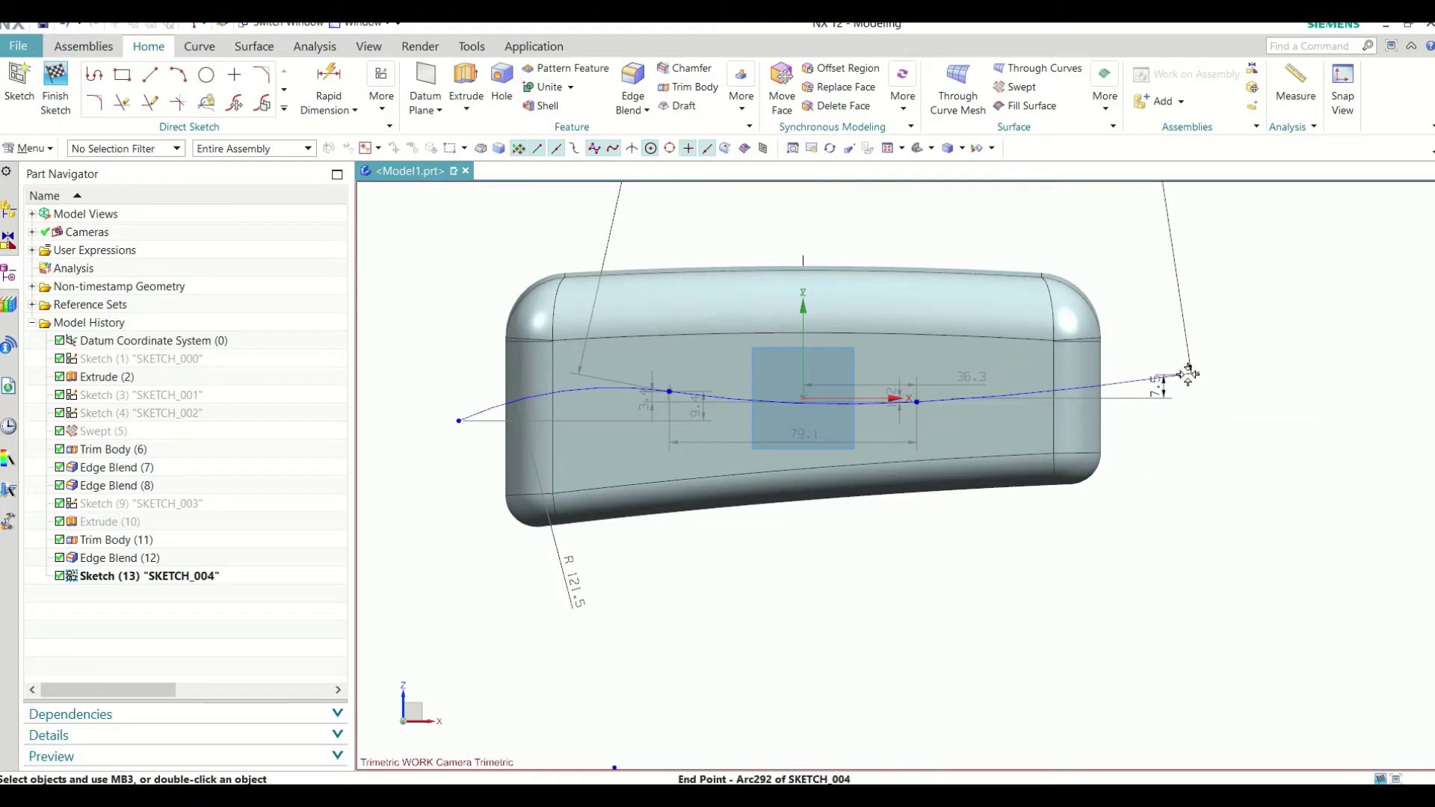
left_click_drag(1192, 381, 1182, 371)
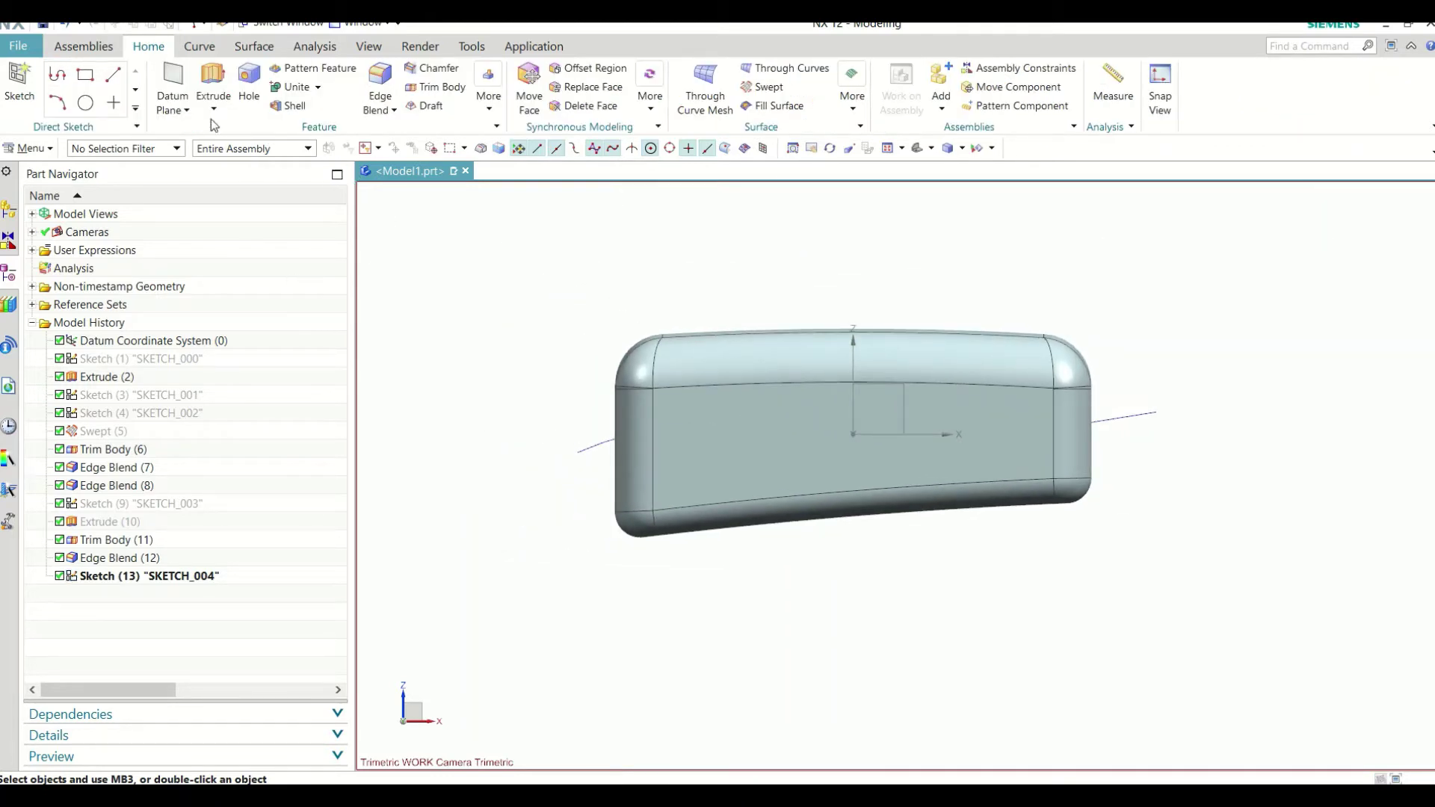
Step: Extrude the wavy SKETCH_004 curve symmetrically 75 mm as a sheet crossing the box
left_click(213, 84)
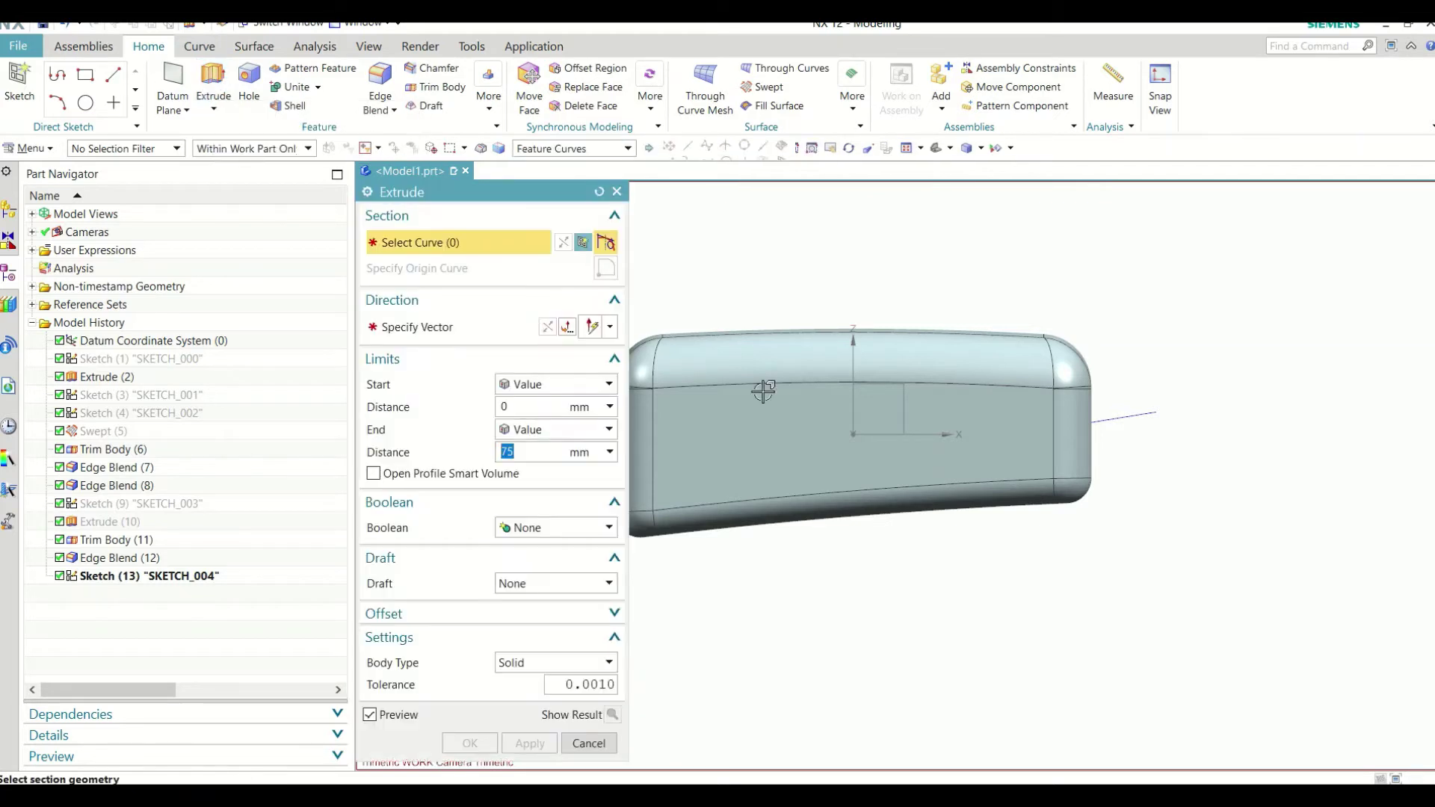
left_click(1151, 413)
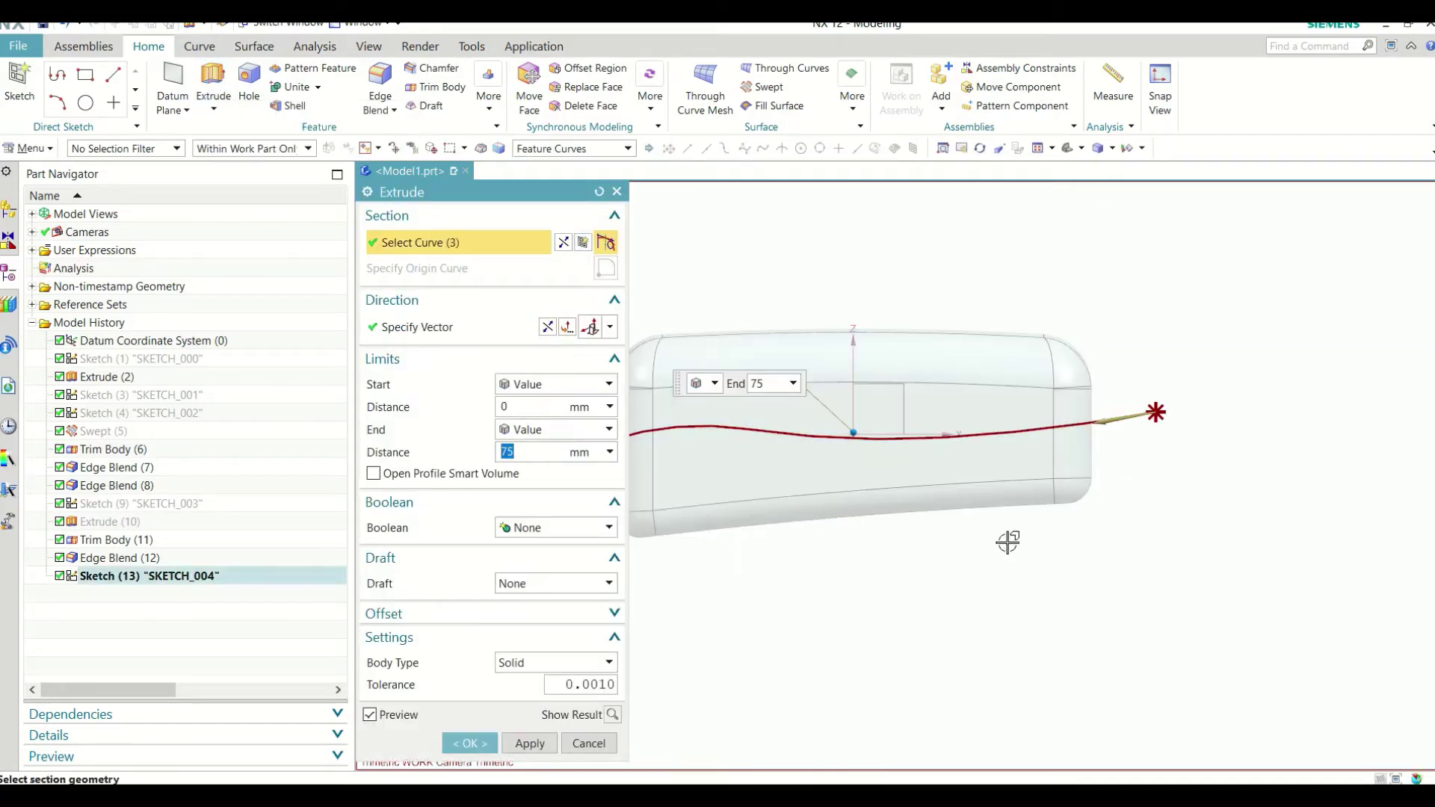
left_click(529, 384)
left_click(538, 418)
left_click(523, 619)
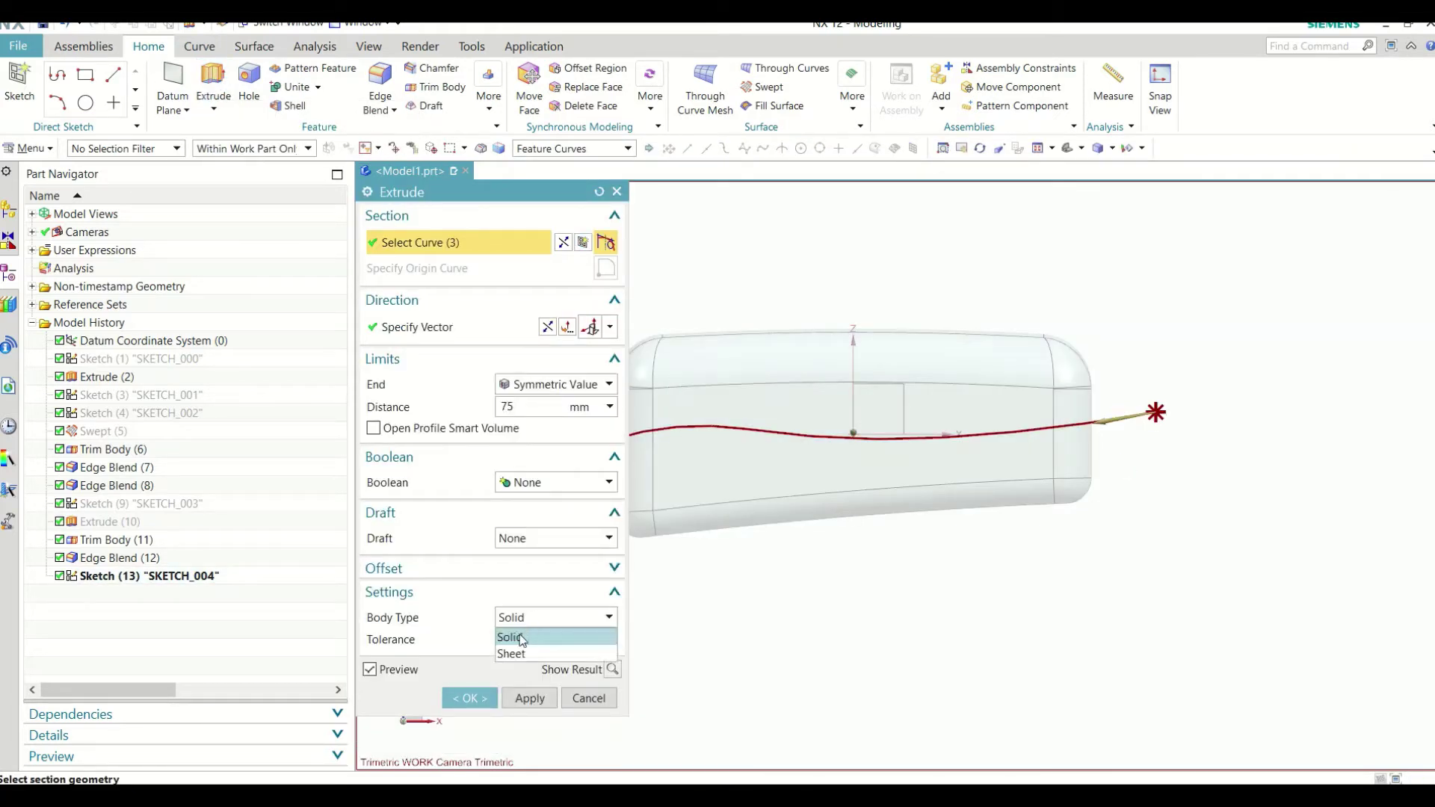
left_click(514, 654)
left_click(469, 698)
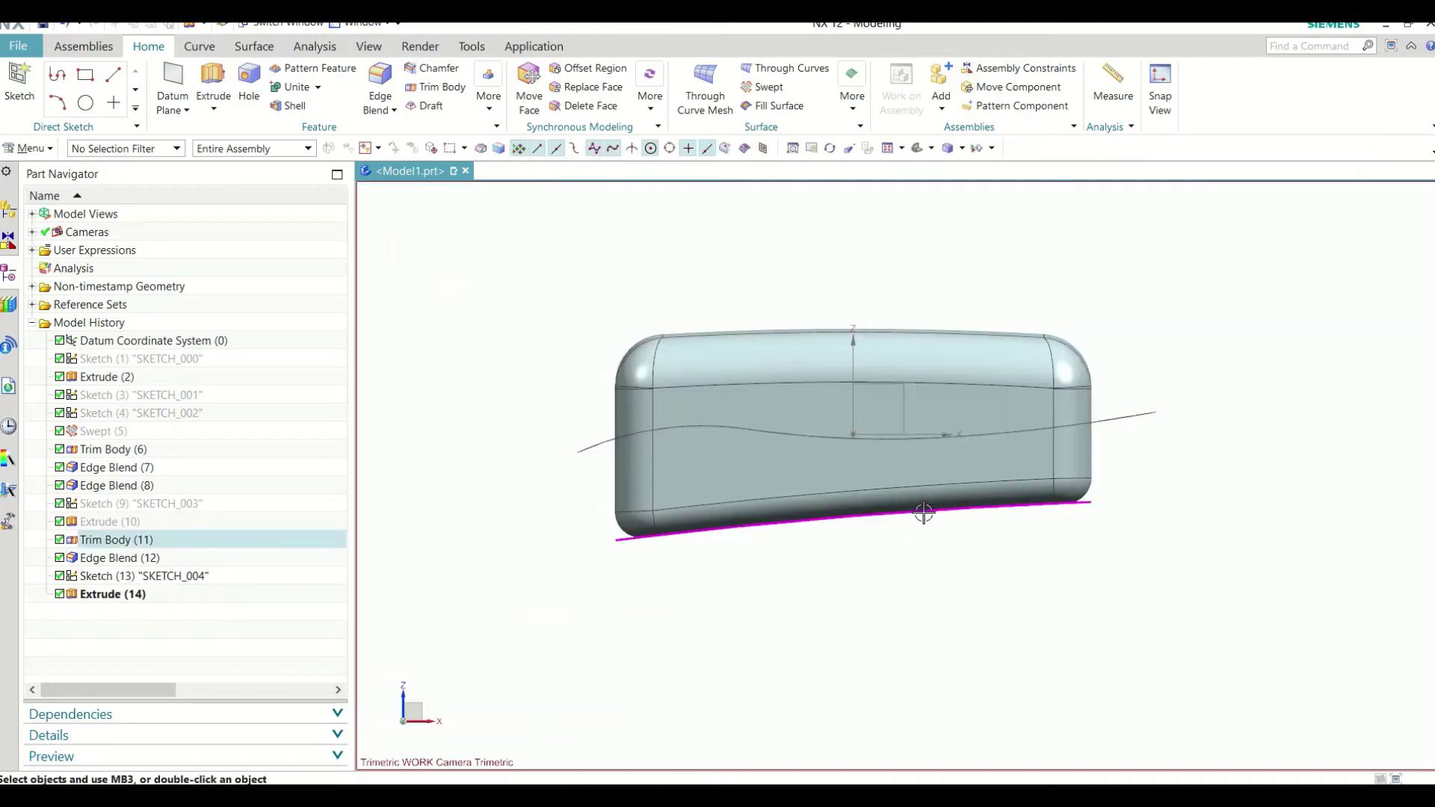
middle_click_drag(923, 512, 879, 485)
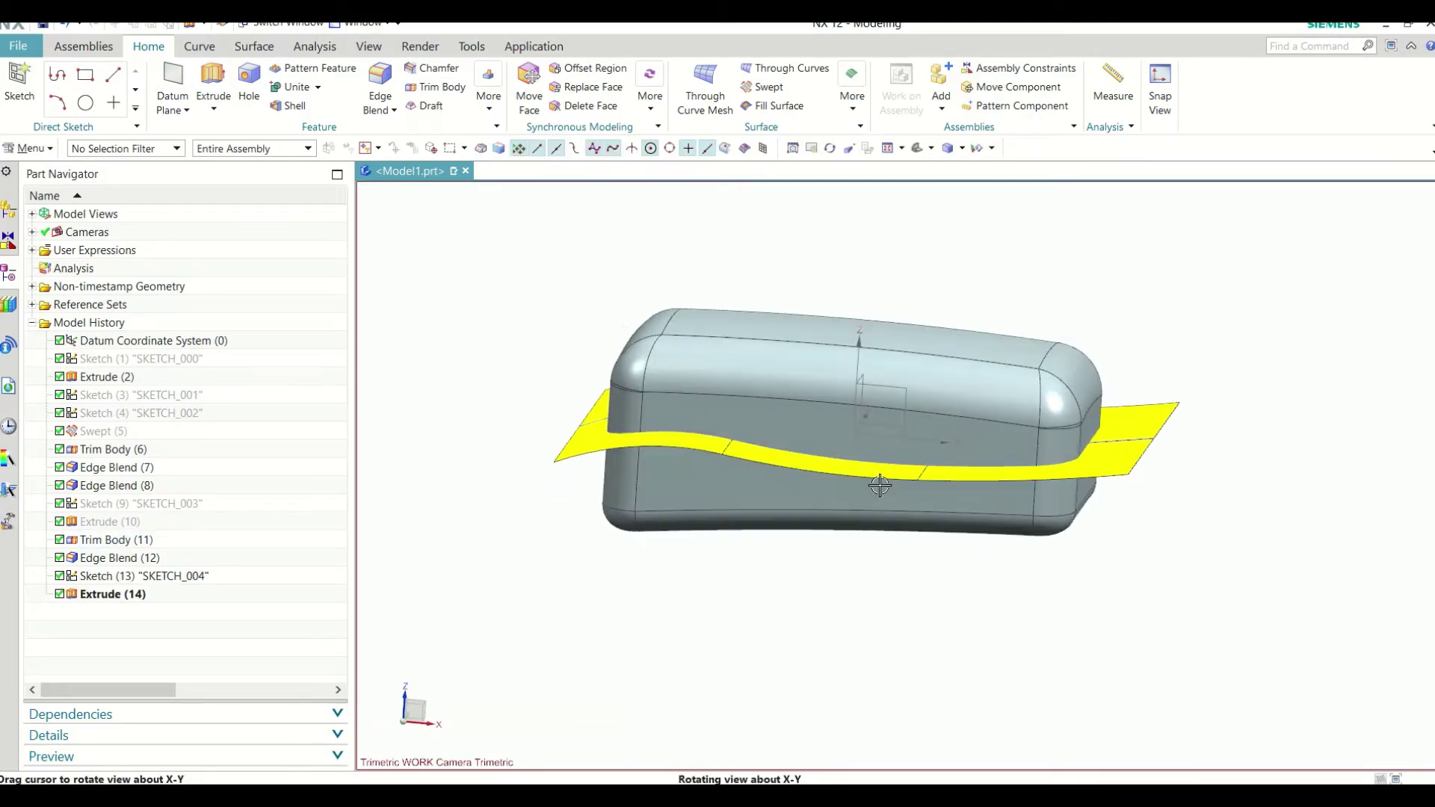
Step: Cancel a Shell attempt and open the More commands menu to reach Split Body
left_click(293, 106)
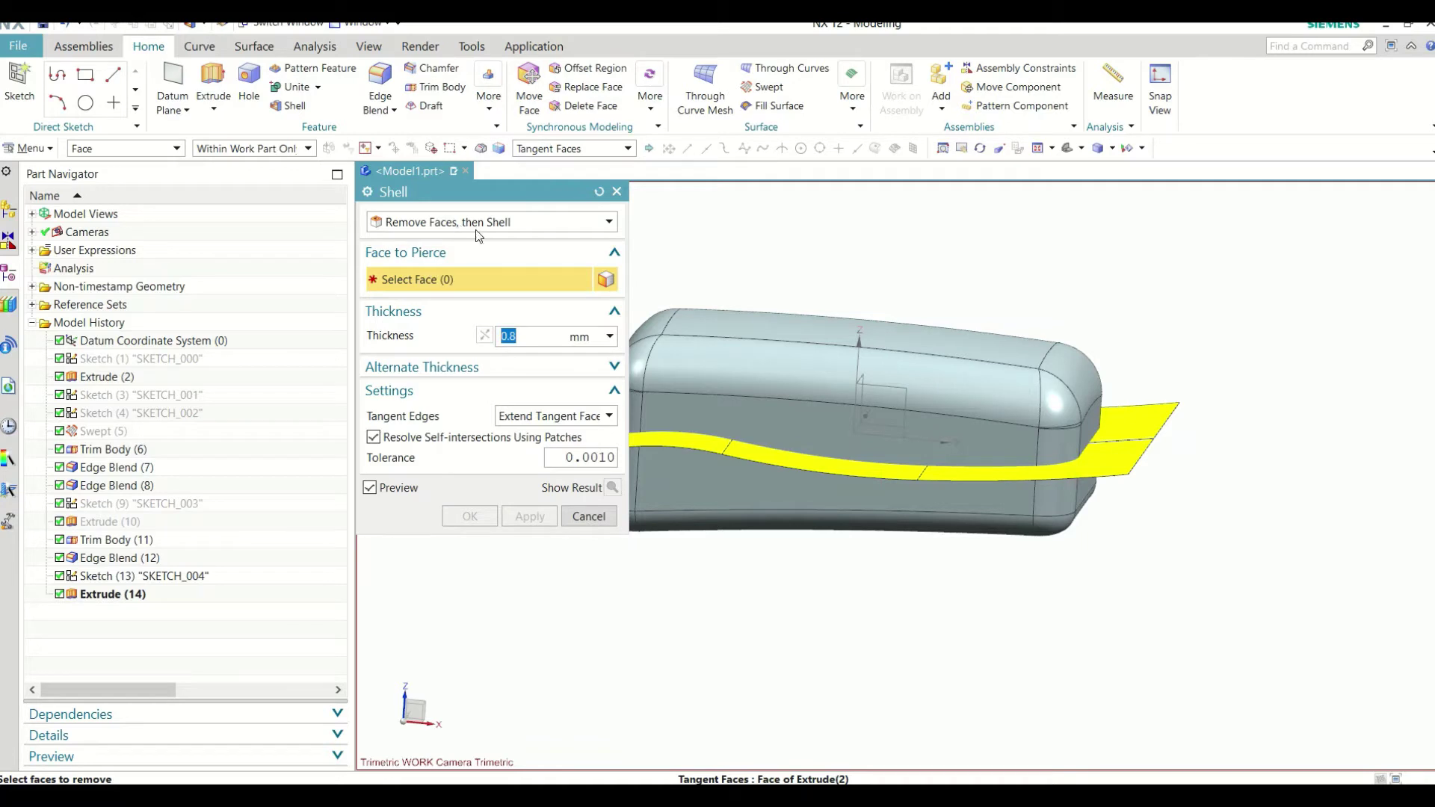
left_click(588, 516)
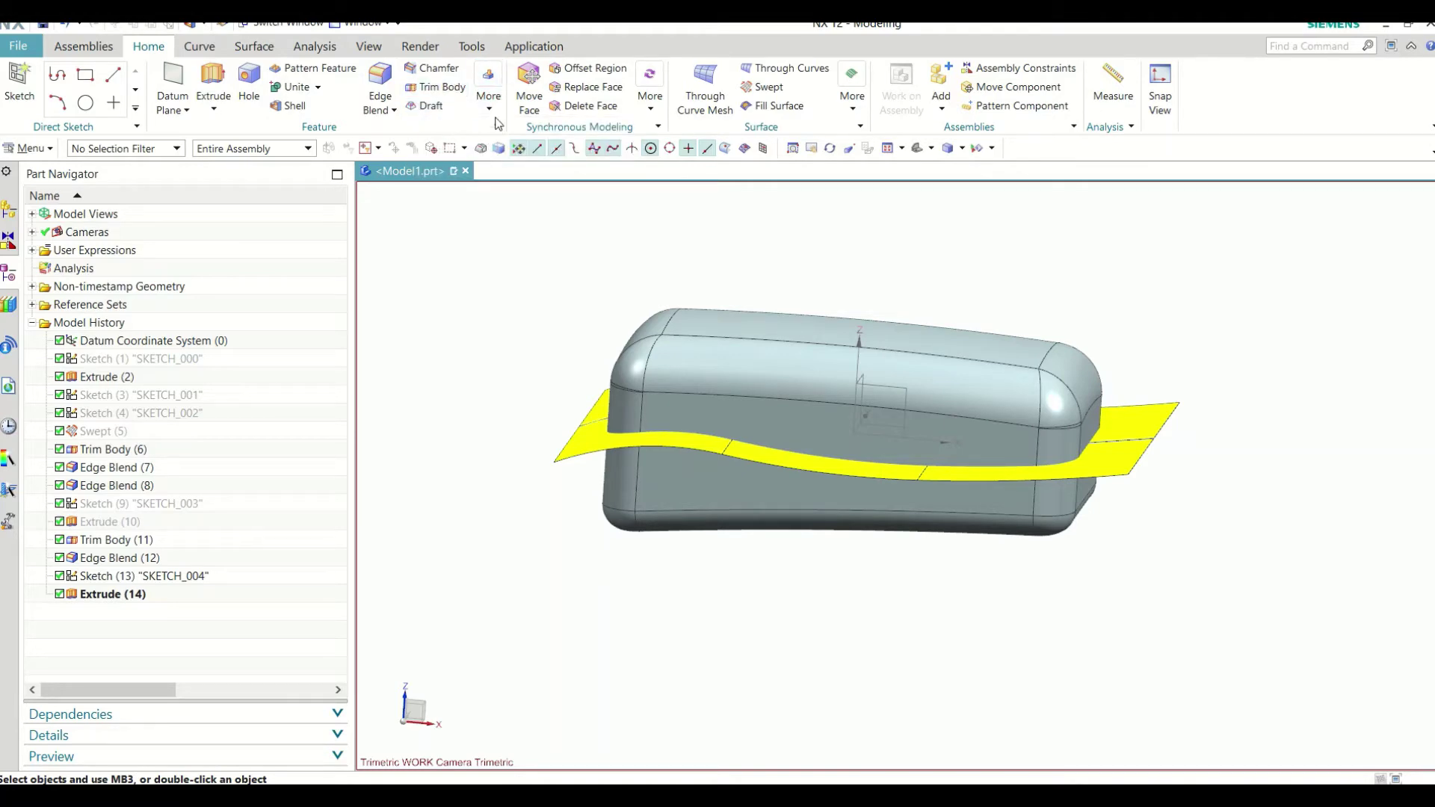
left_click(489, 104)
Step: Split the rounded box using the wavy Extrude (14) sheet as tool, then hide that sheet
left_click(642, 147)
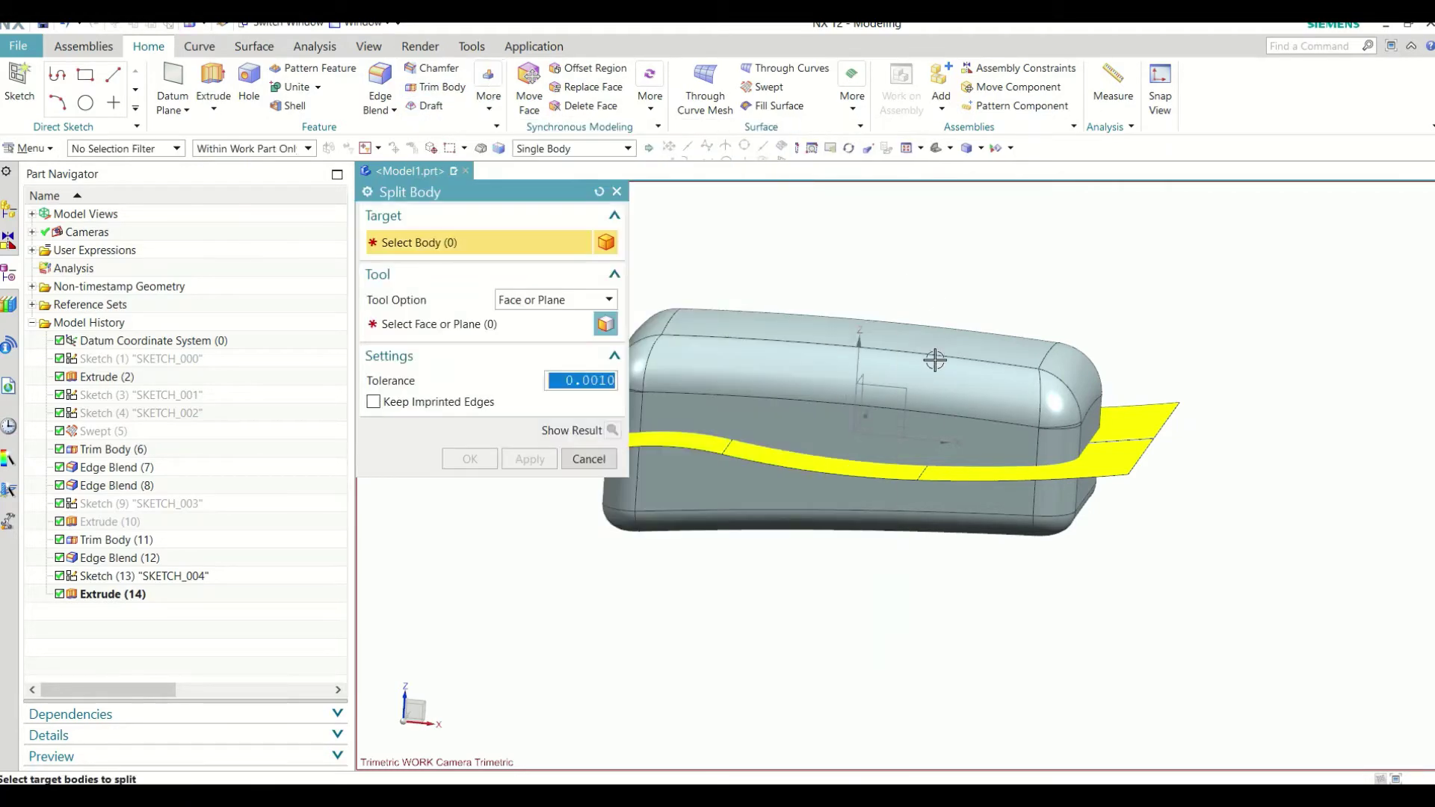
left_click(923, 384)
left_click(523, 325)
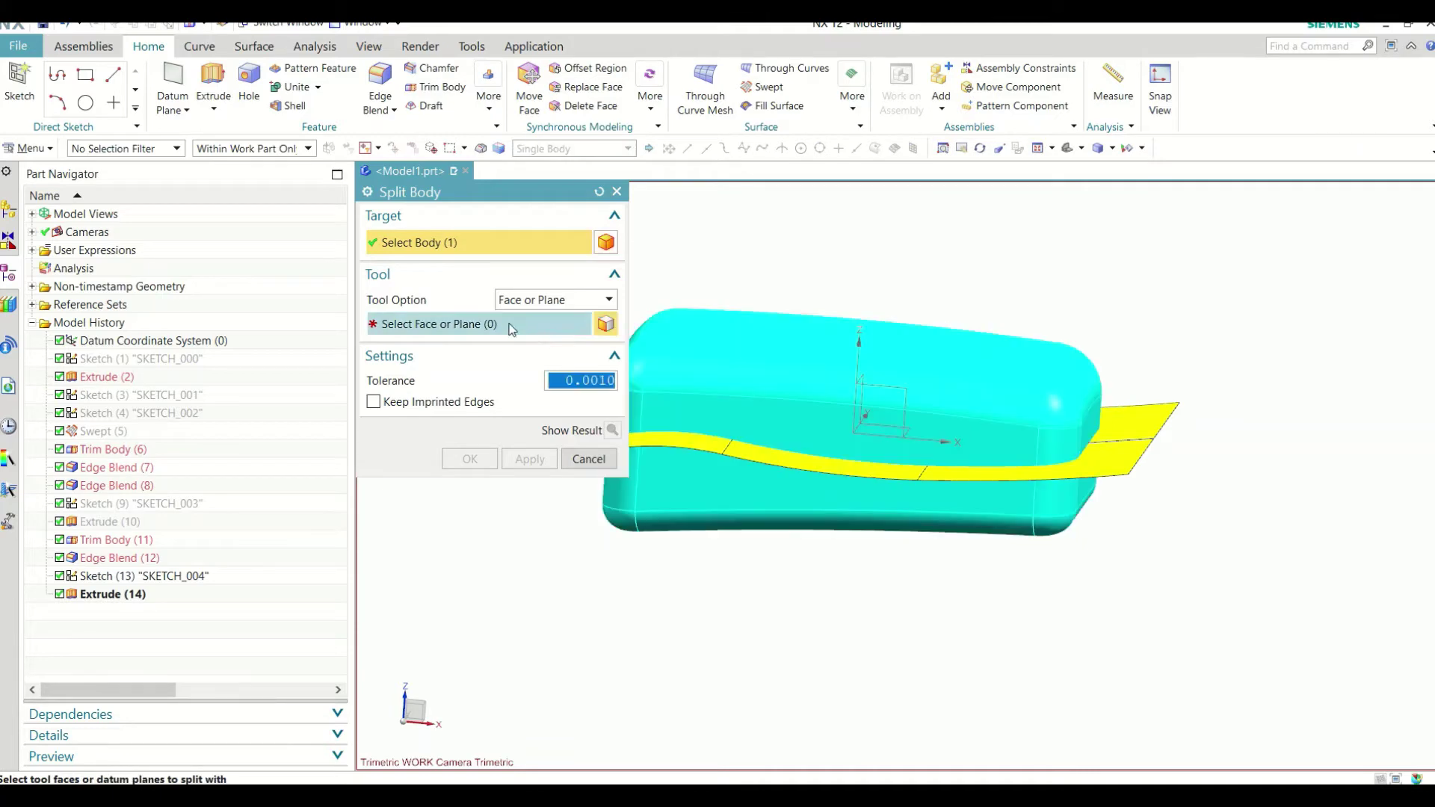
left_click(1157, 426)
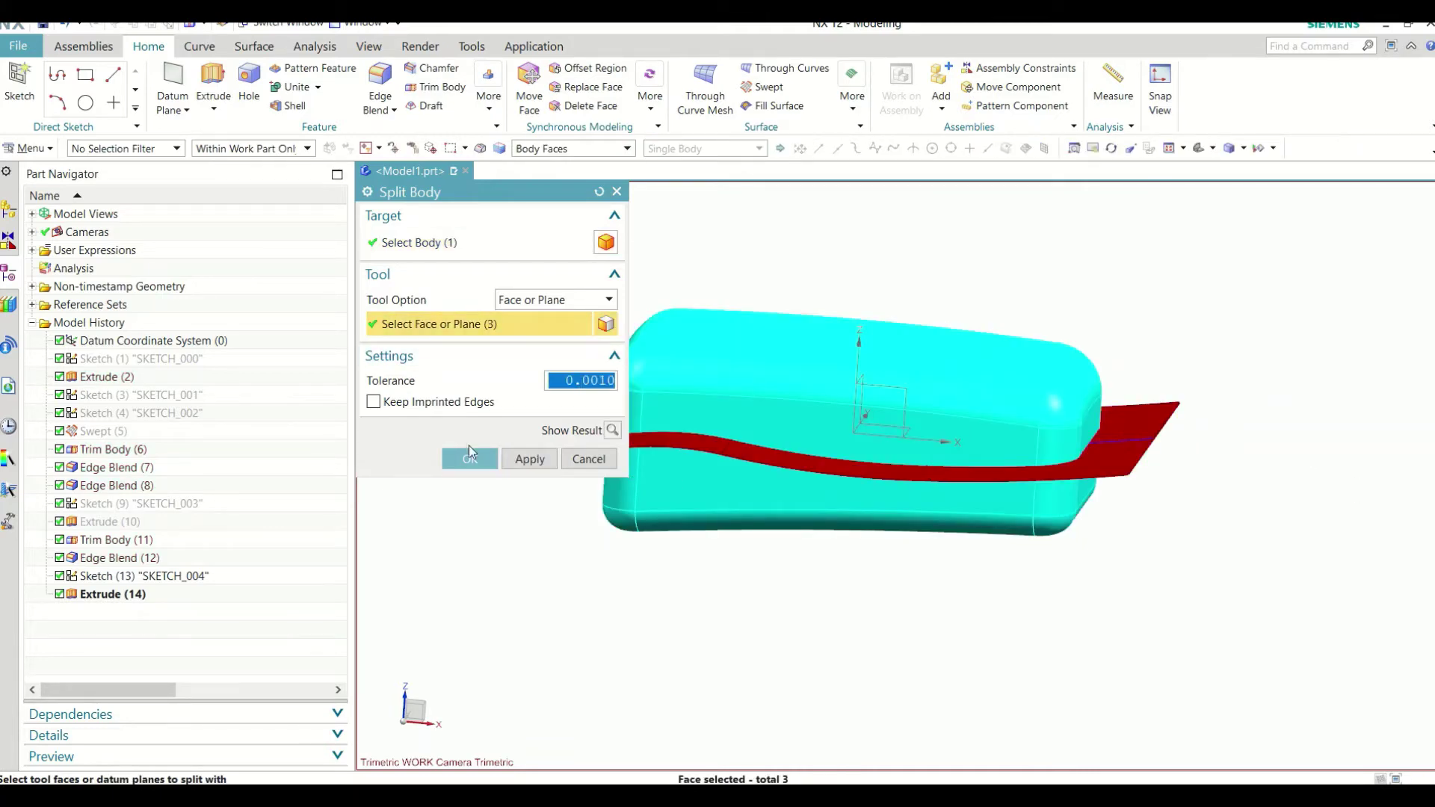
left_click(469, 452)
left_click(576, 442)
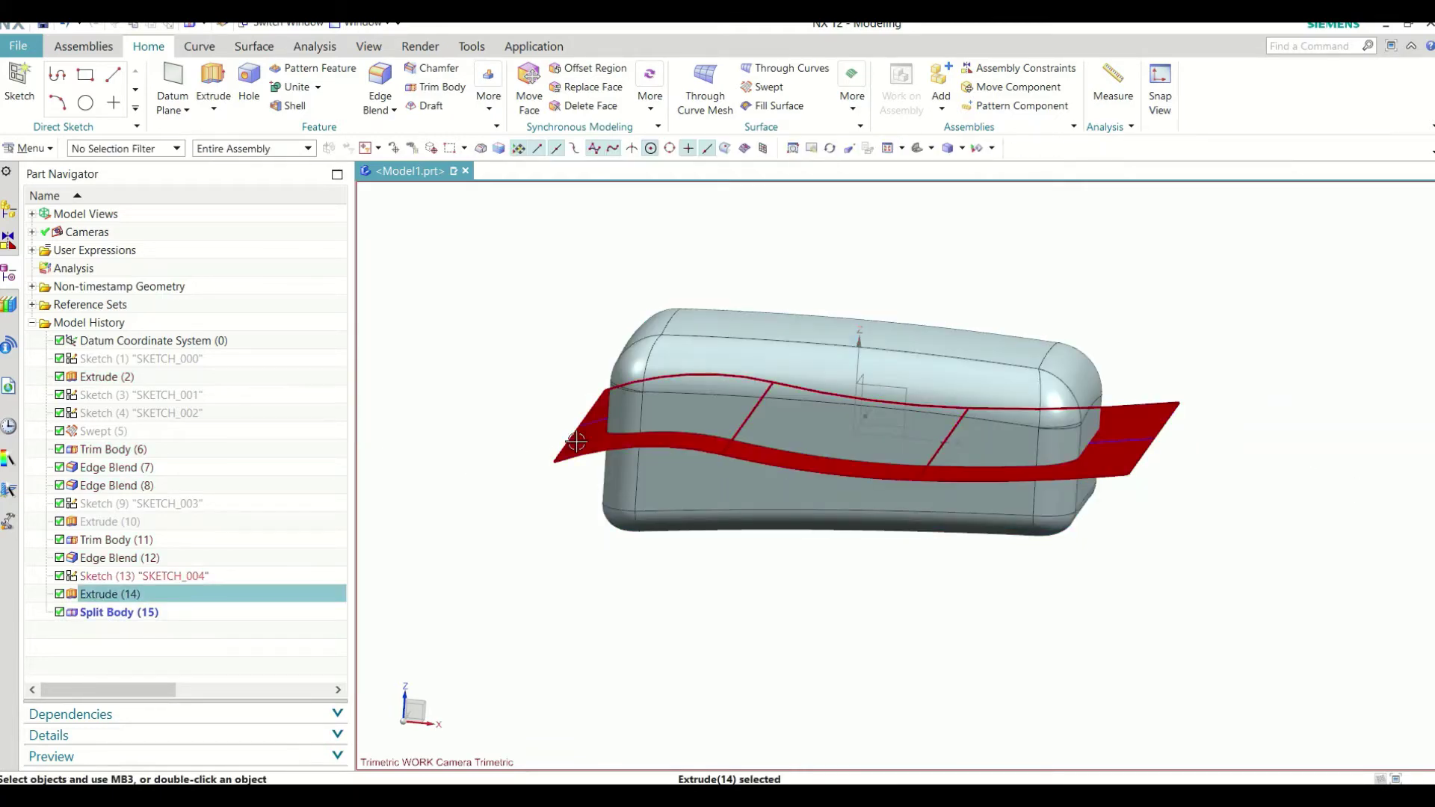
left_click(673, 420)
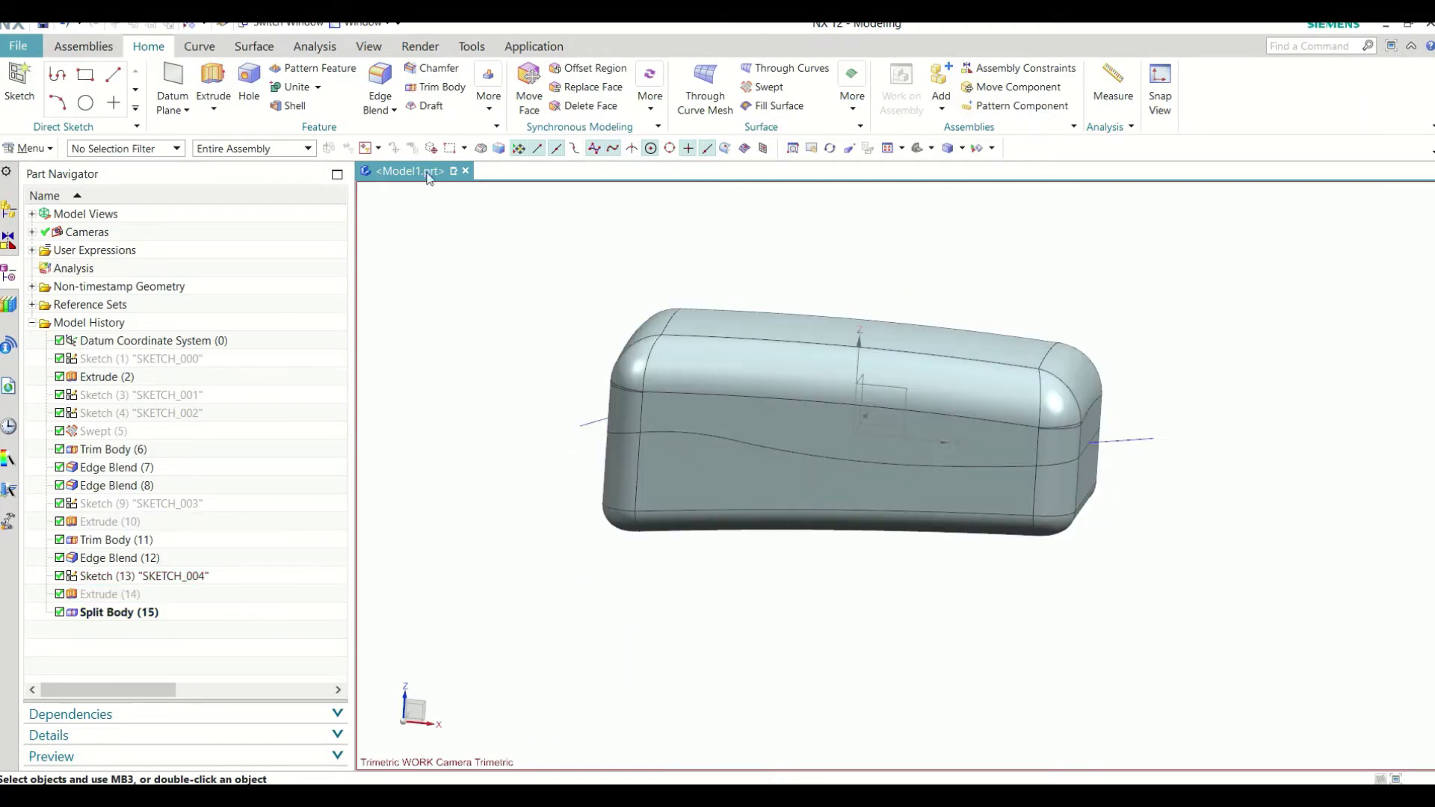
Step: Hide the lower Extrude (2) solid body in the Model reference set, leaving Split Body (15) visible
middle_click_drag(429, 177, 849, 286)
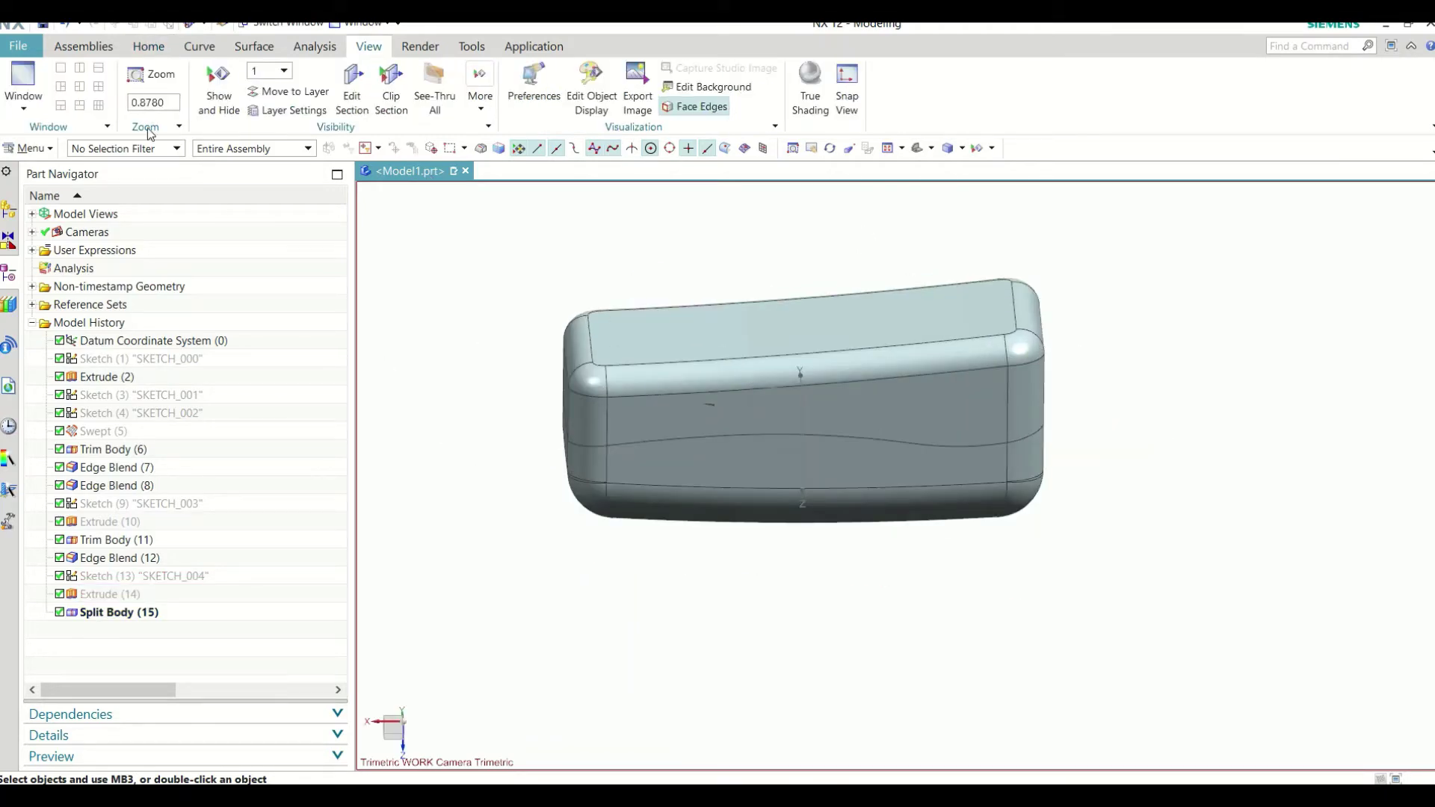
left_click(145, 48)
mouse_move(1173, 480)
middle_mouse_down()
mouse_move(1152, 414)
mouse_move(591, 281)
middle_mouse_up()
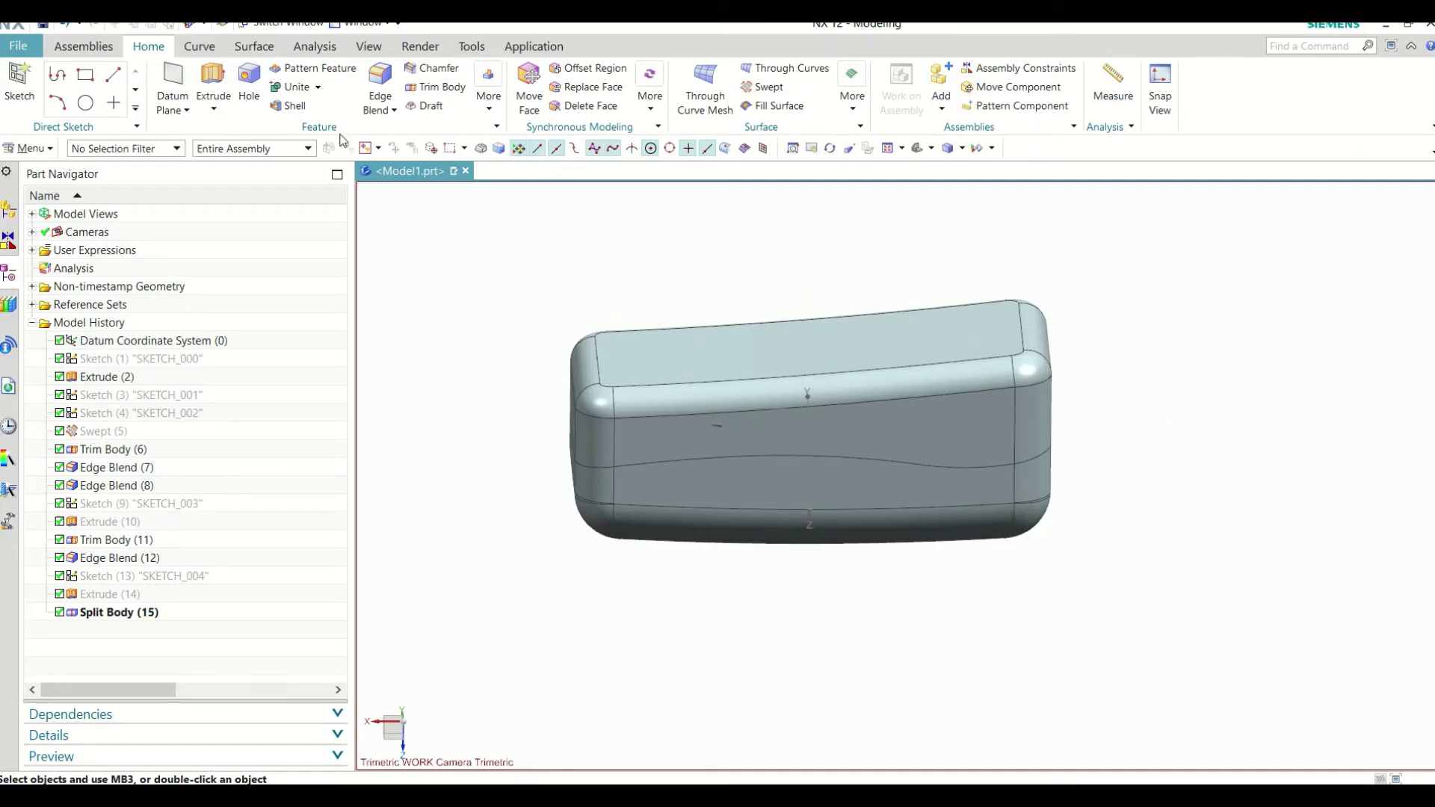
left_click(153, 614)
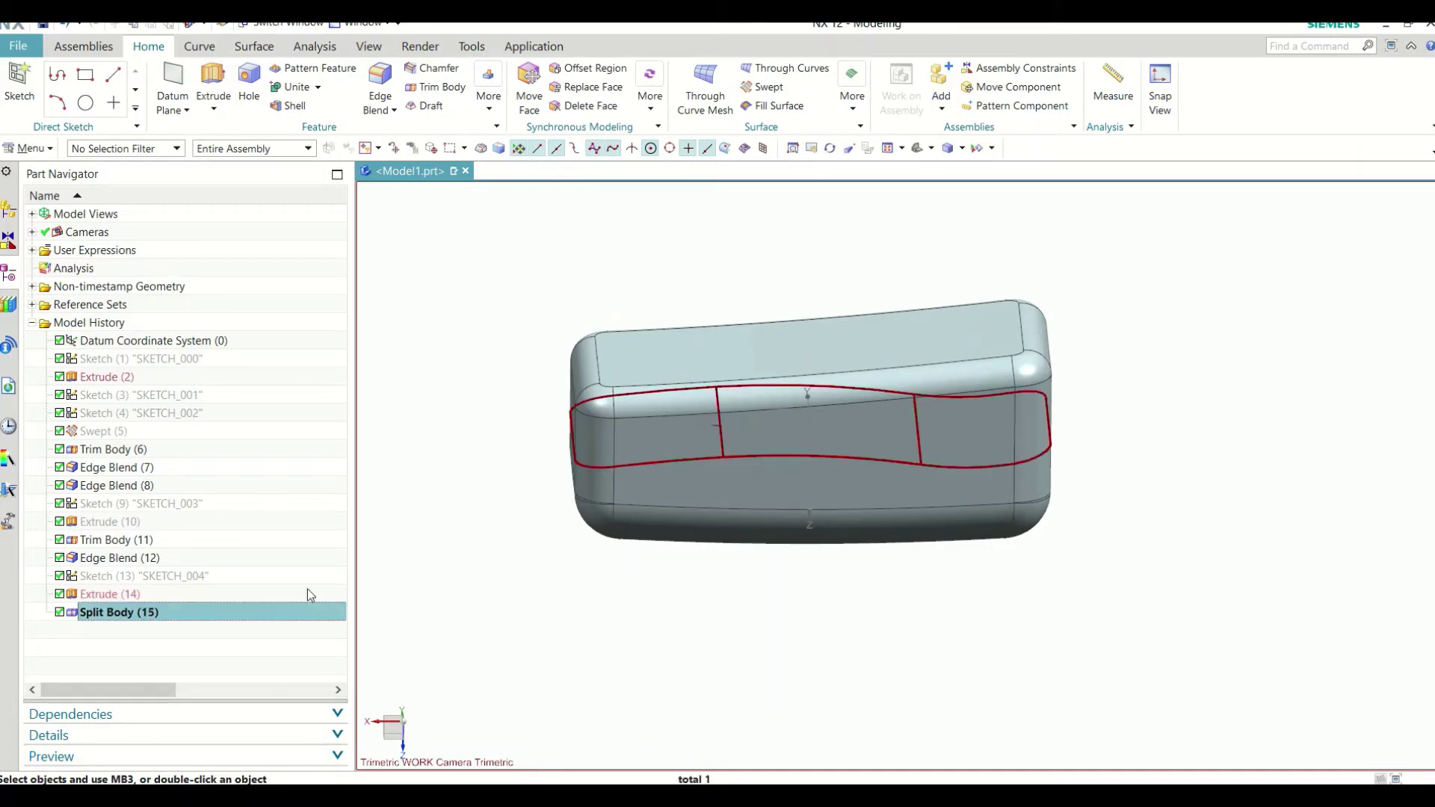
left_click(32, 305)
left_click(47, 323)
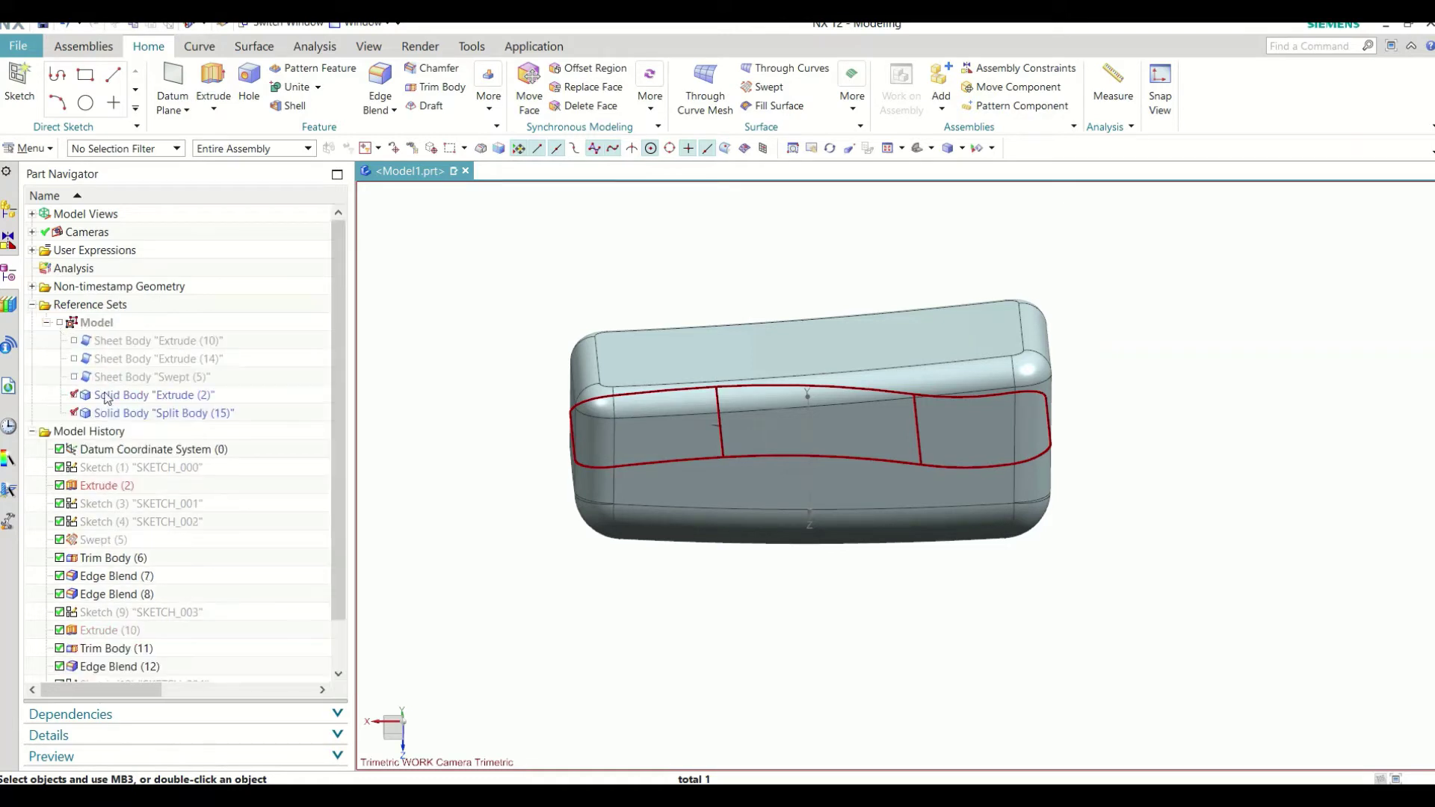
left_click(118, 412)
left_click(125, 397)
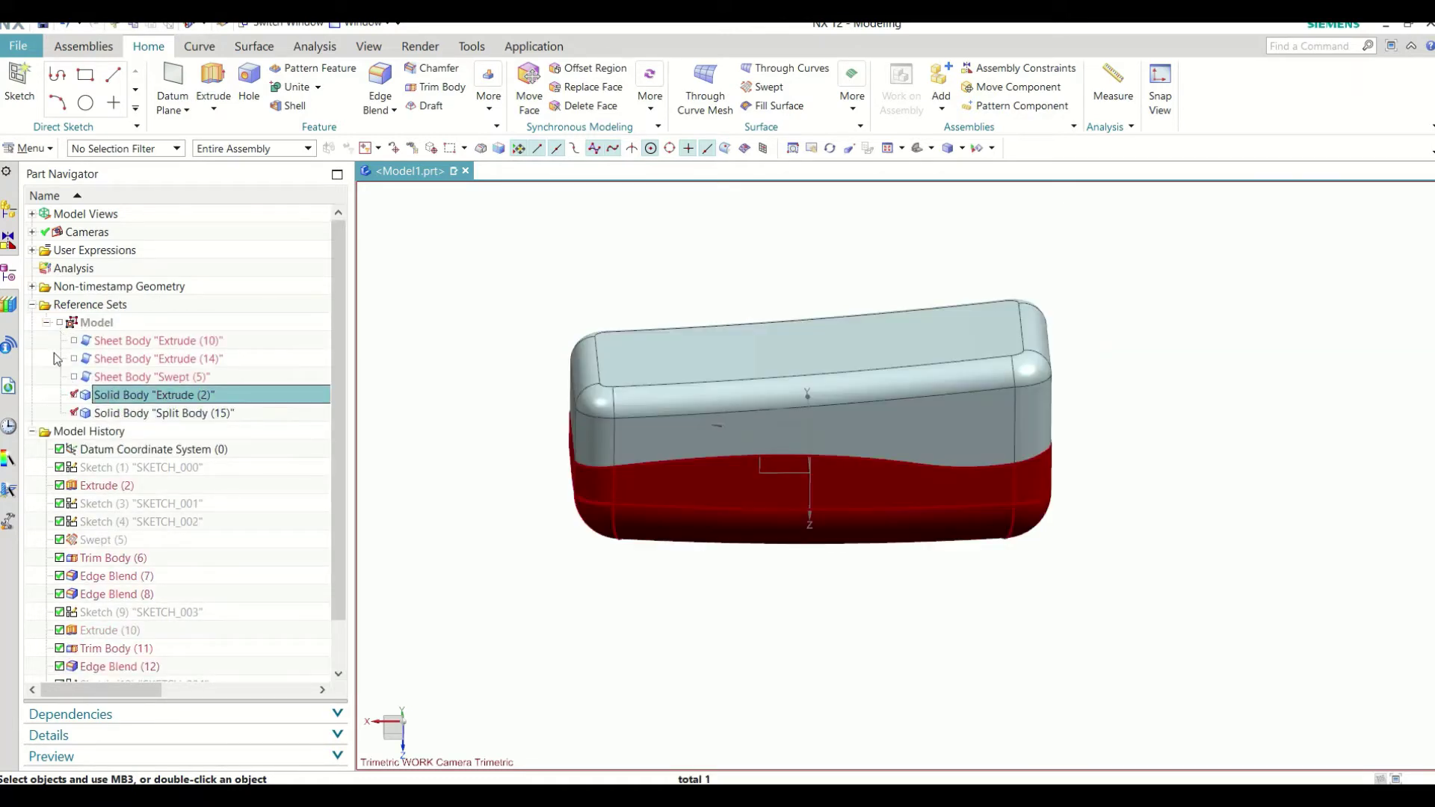
left_click(75, 397)
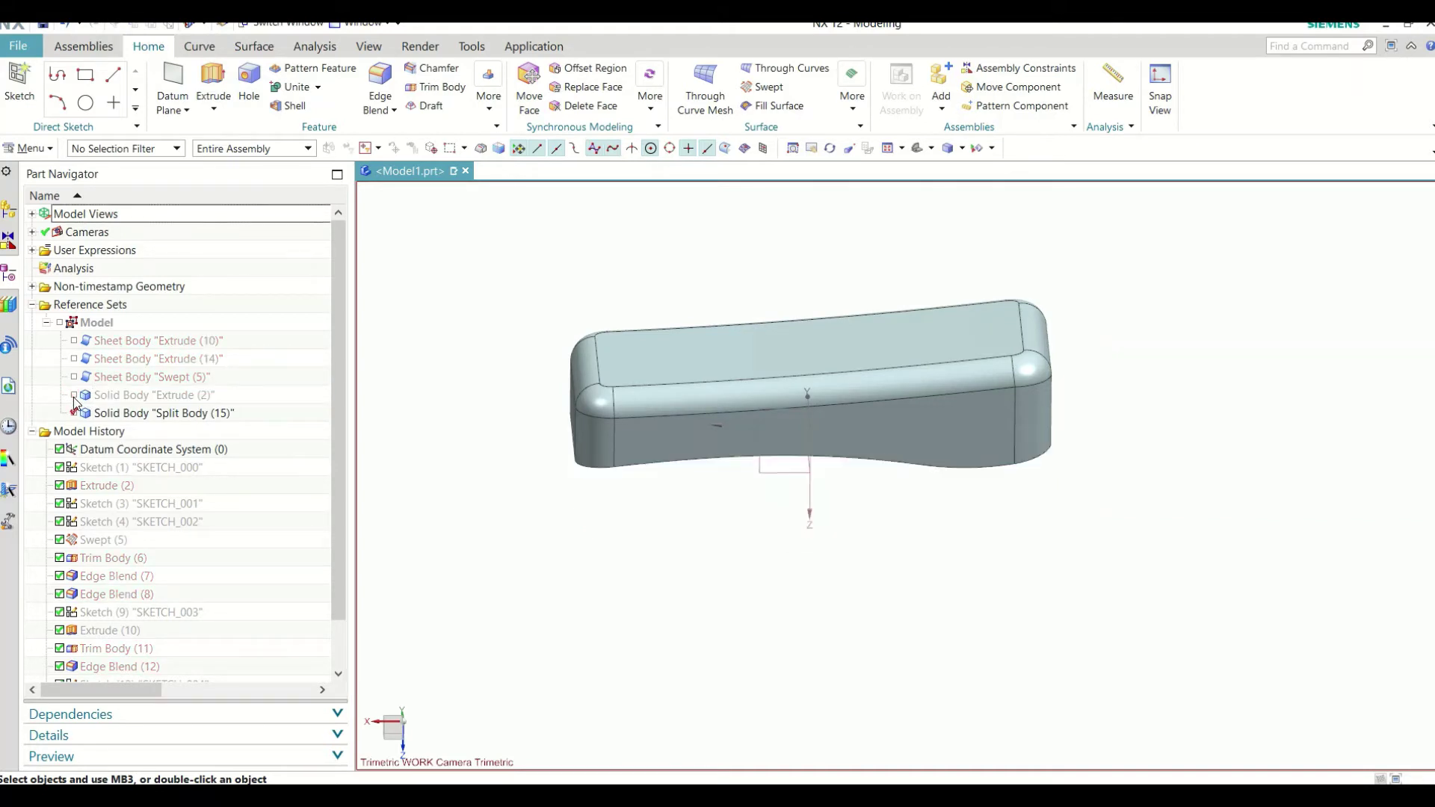
left_click(32, 305)
middle_click_drag(523, 301, 542, 263)
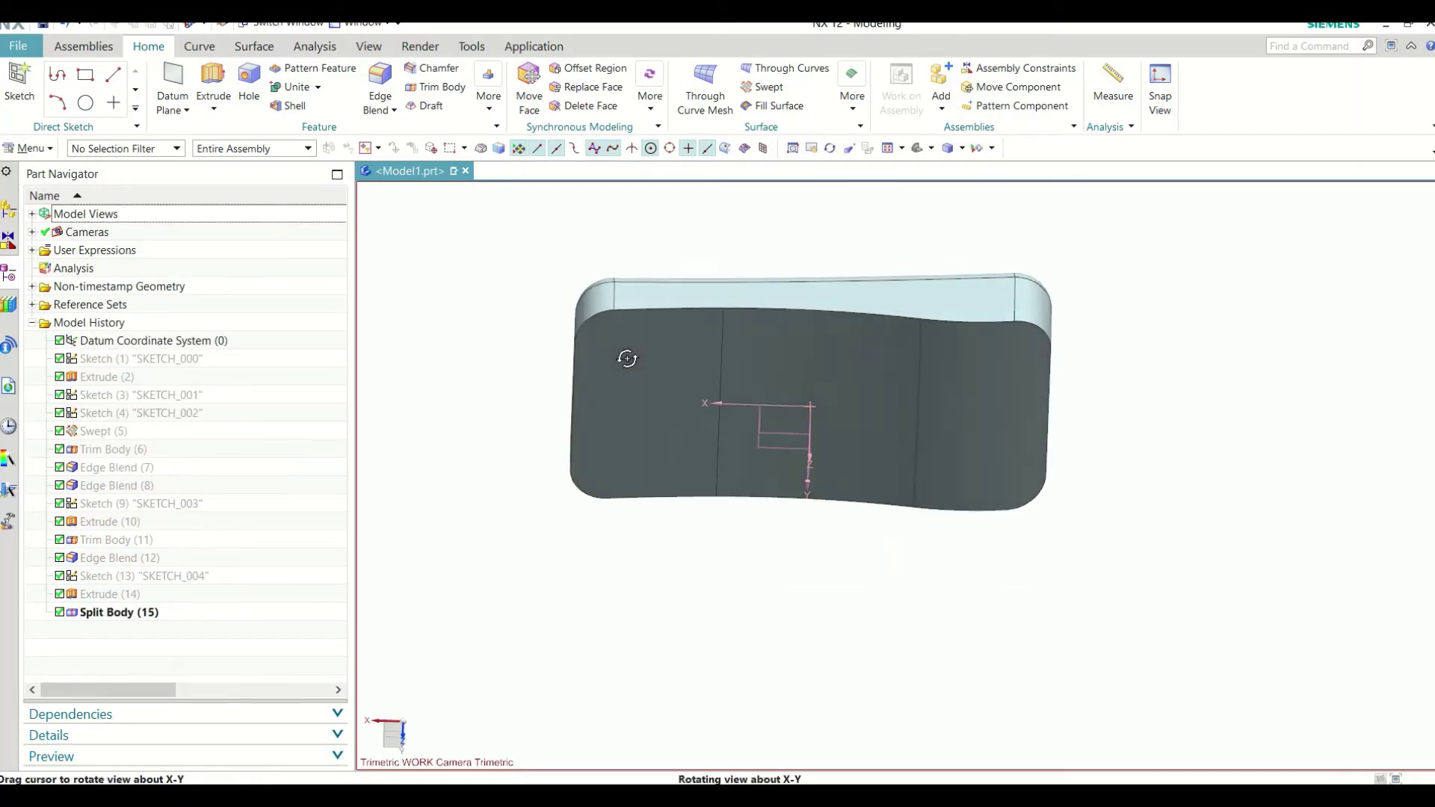
Step: Shell the upper half with 2 mm walls, removing its three flat parting faces
left_click(294, 106)
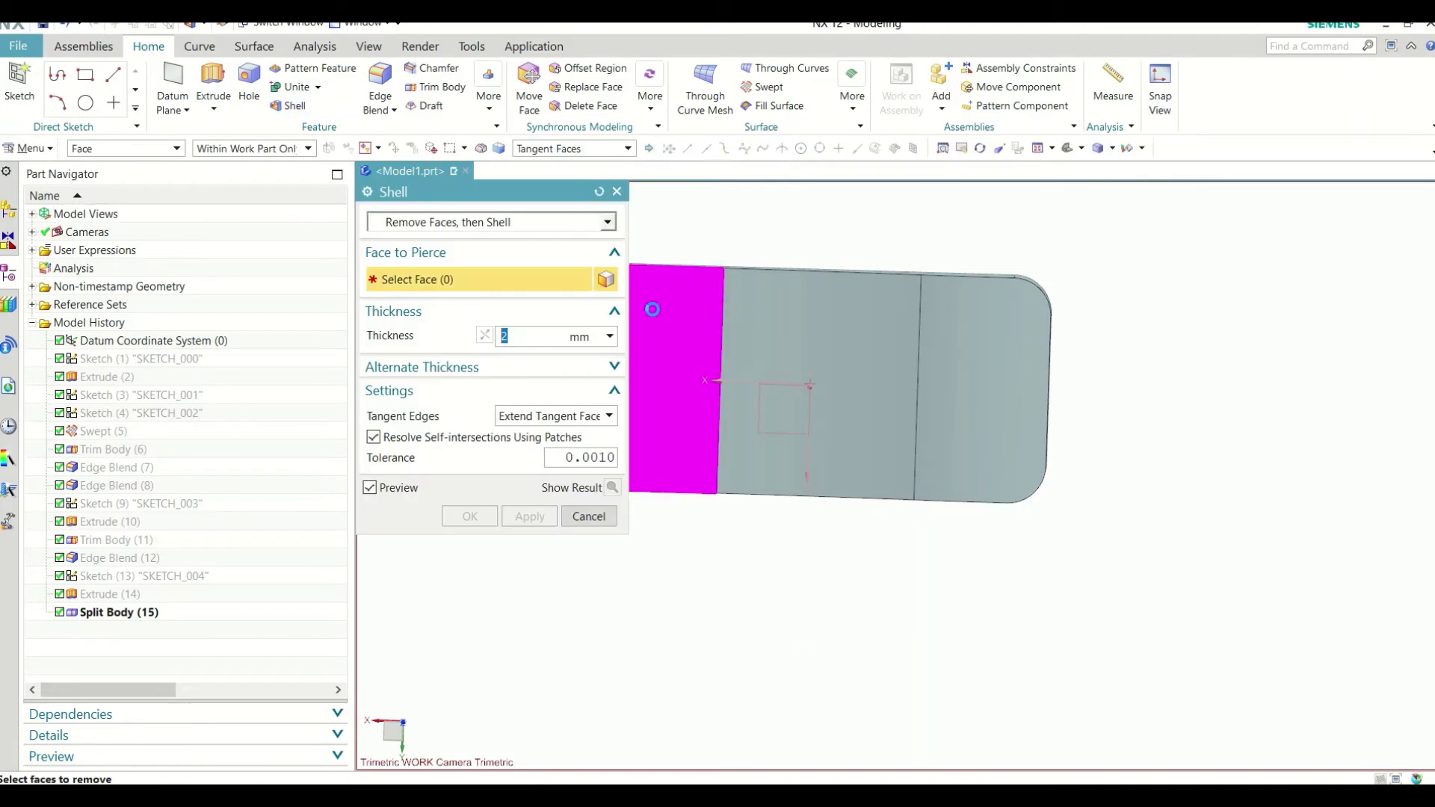
left_click(696, 323)
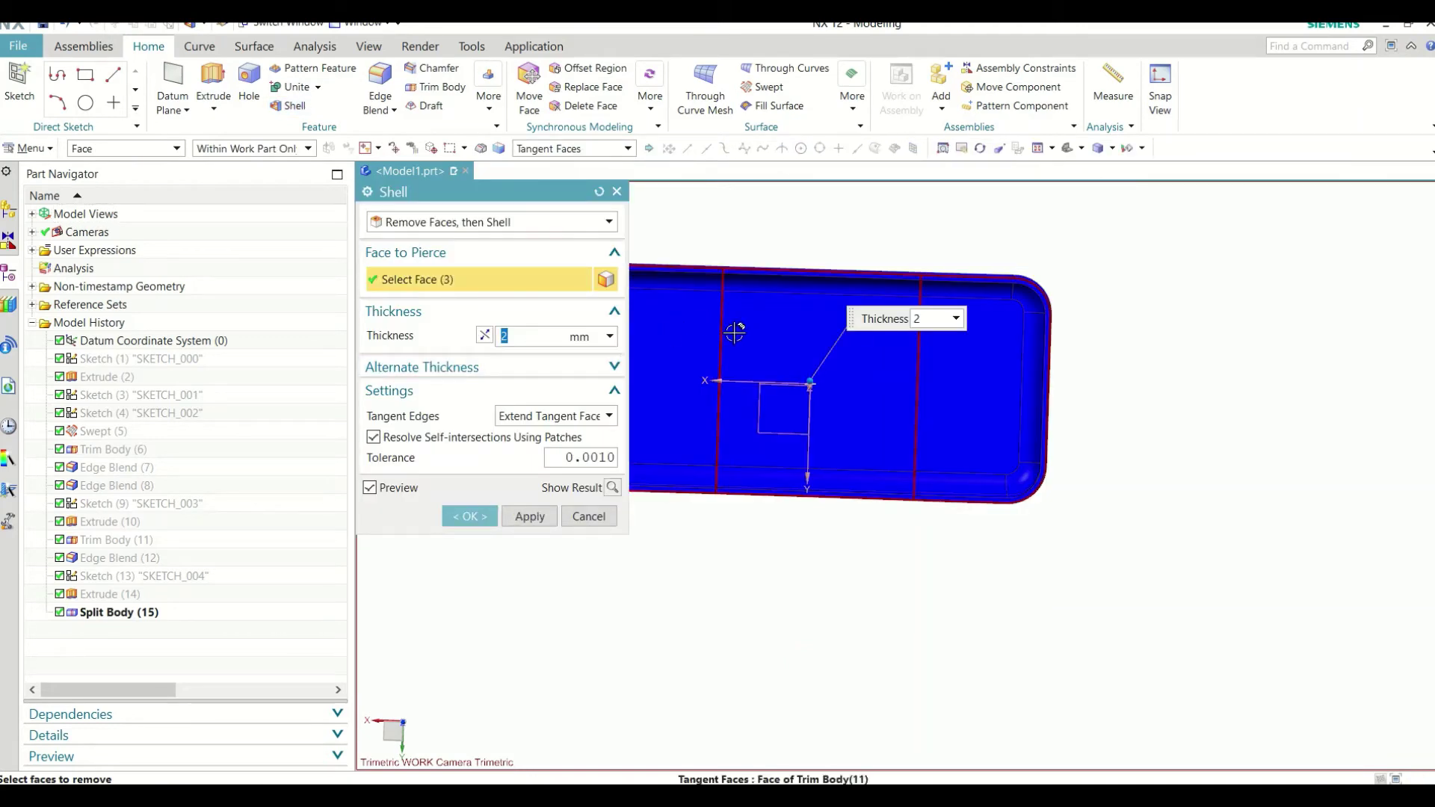
scroll(859, 515, "down", 2)
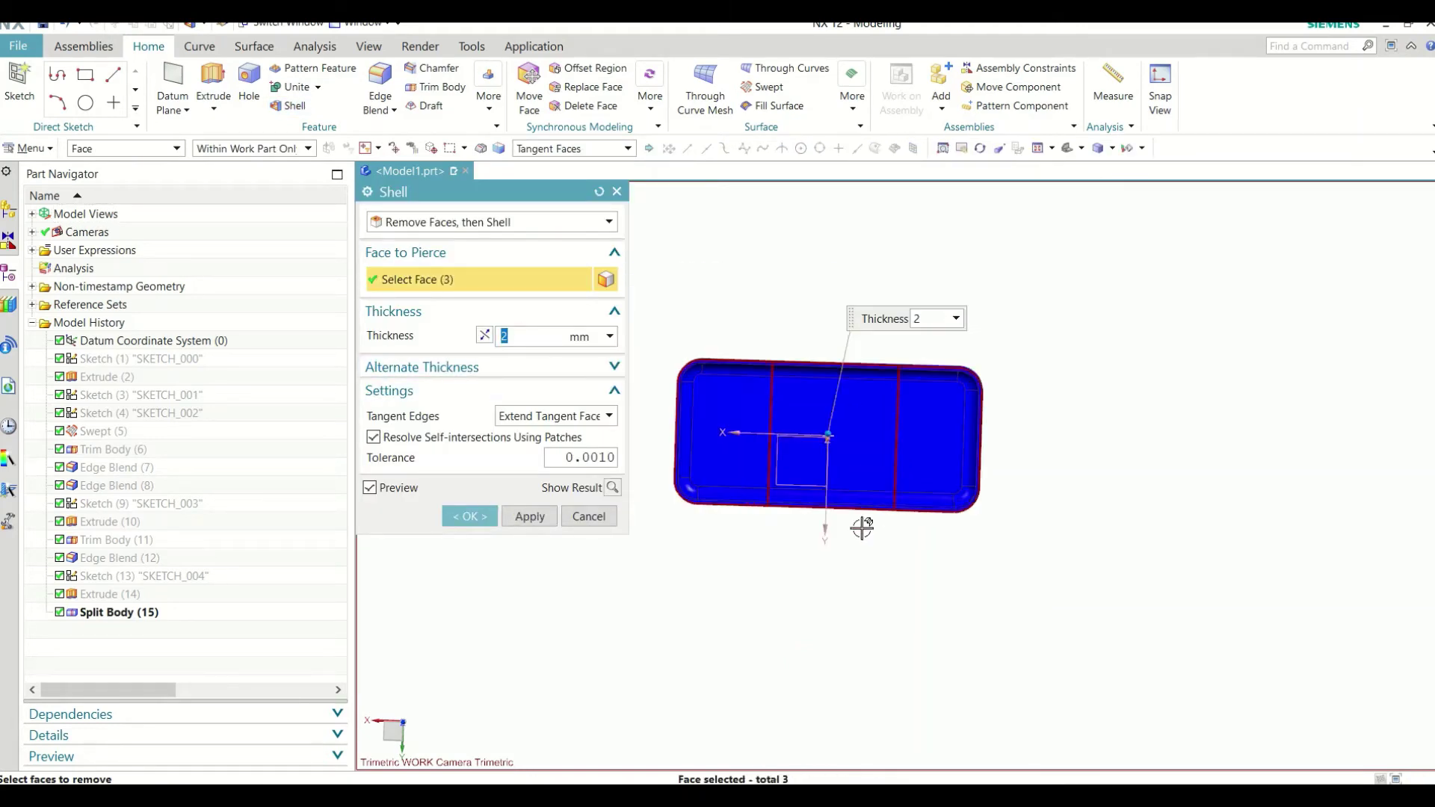
scroll(787, 452, "up", 2)
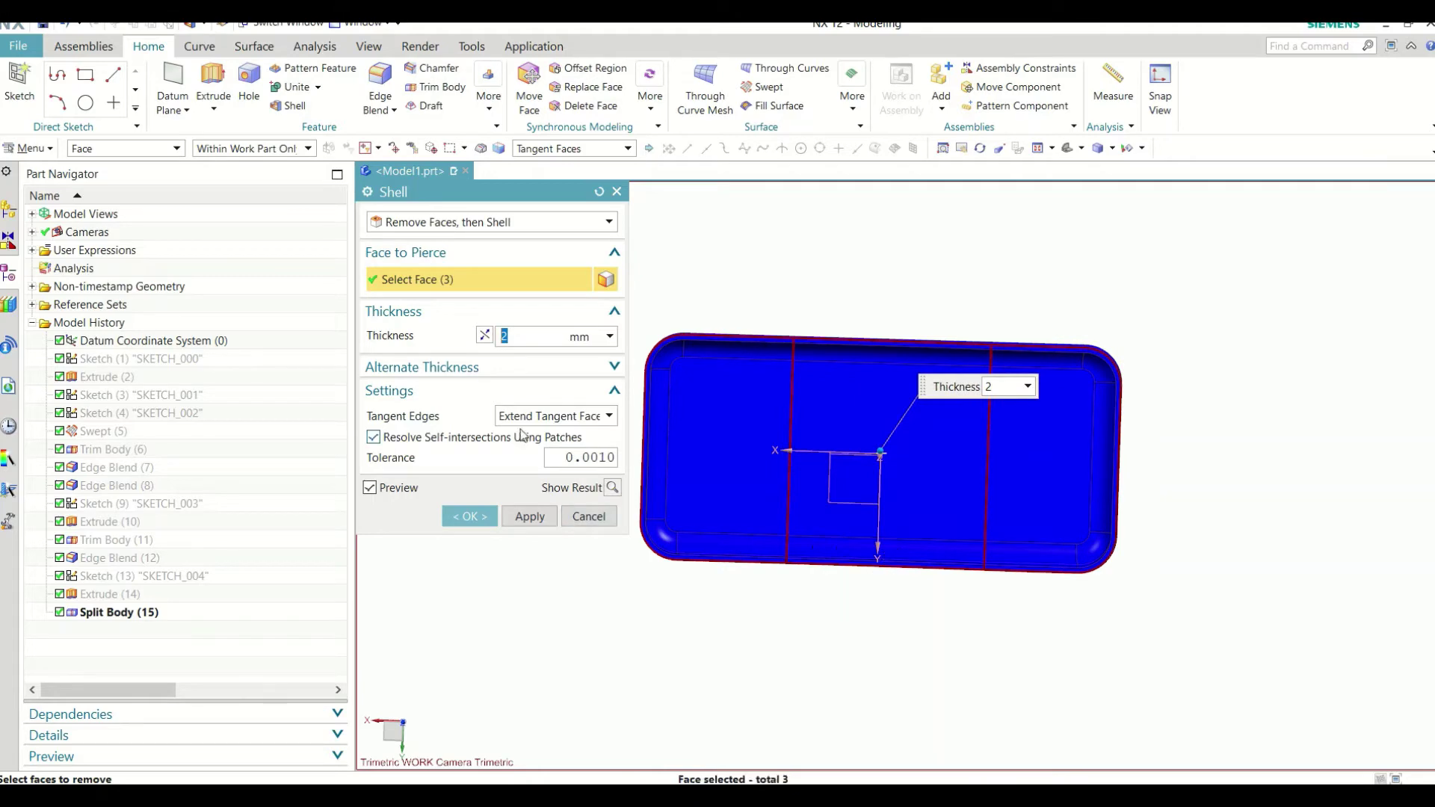
middle_click_drag(949, 647, 925, 602)
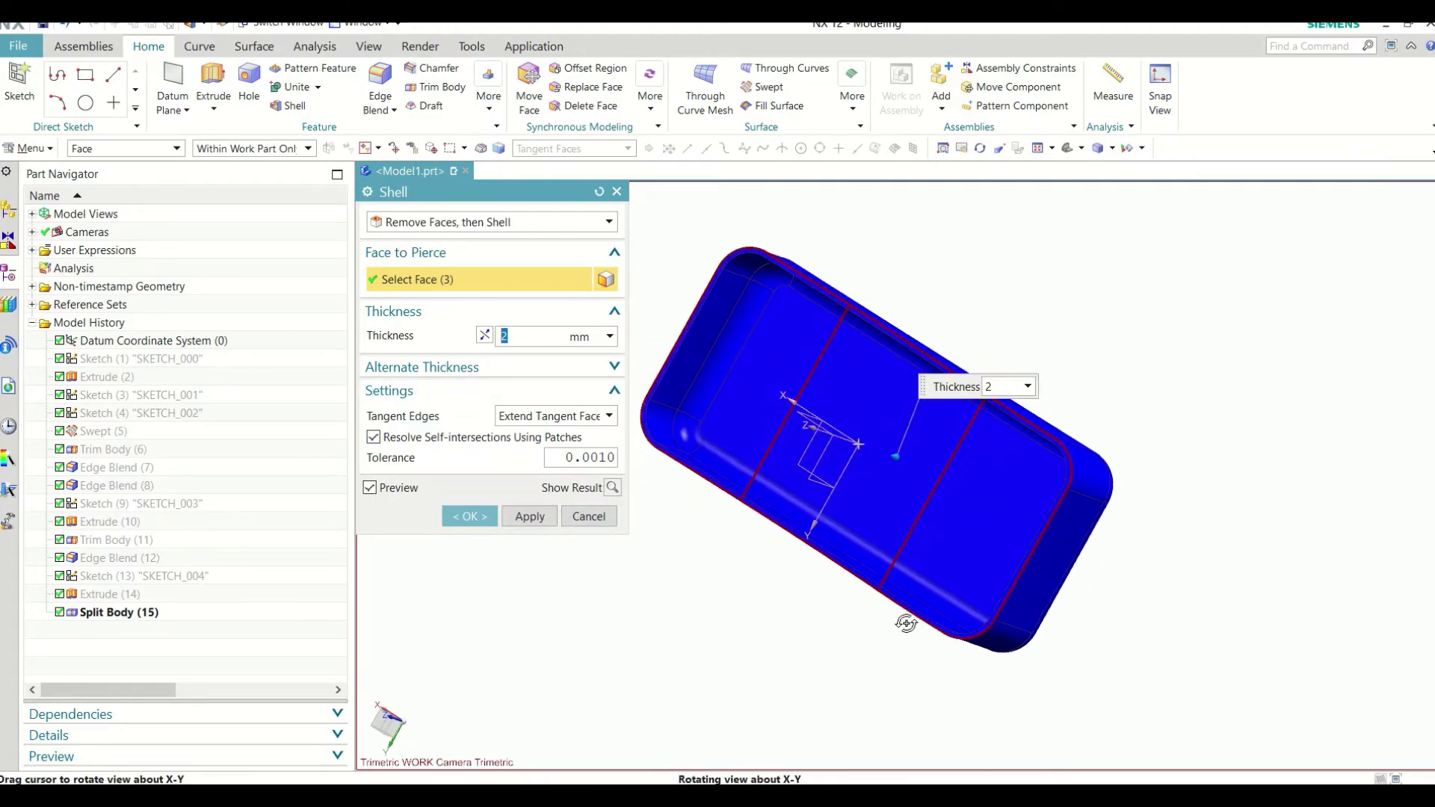
left_click(493, 516)
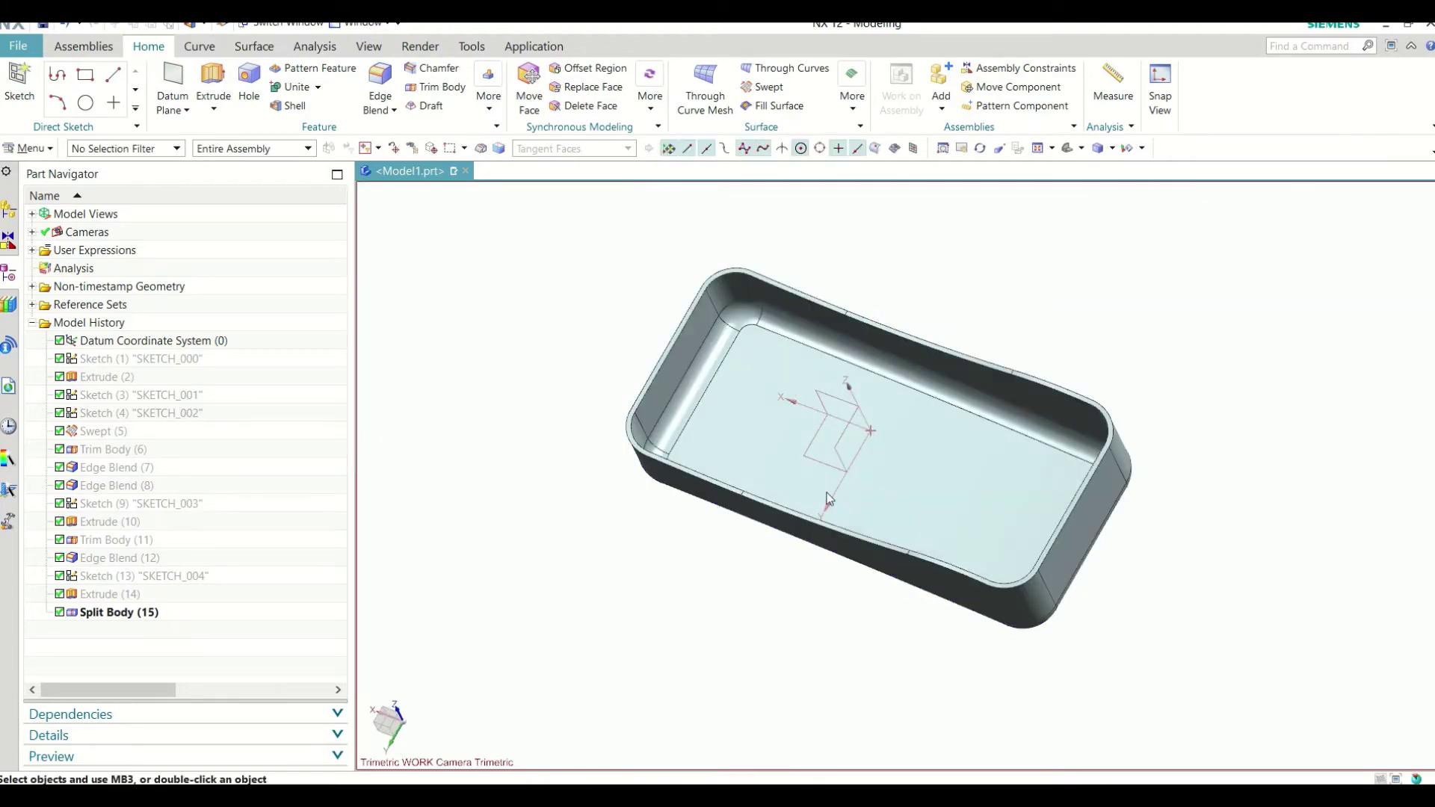
scroll(858, 477, "up", 3)
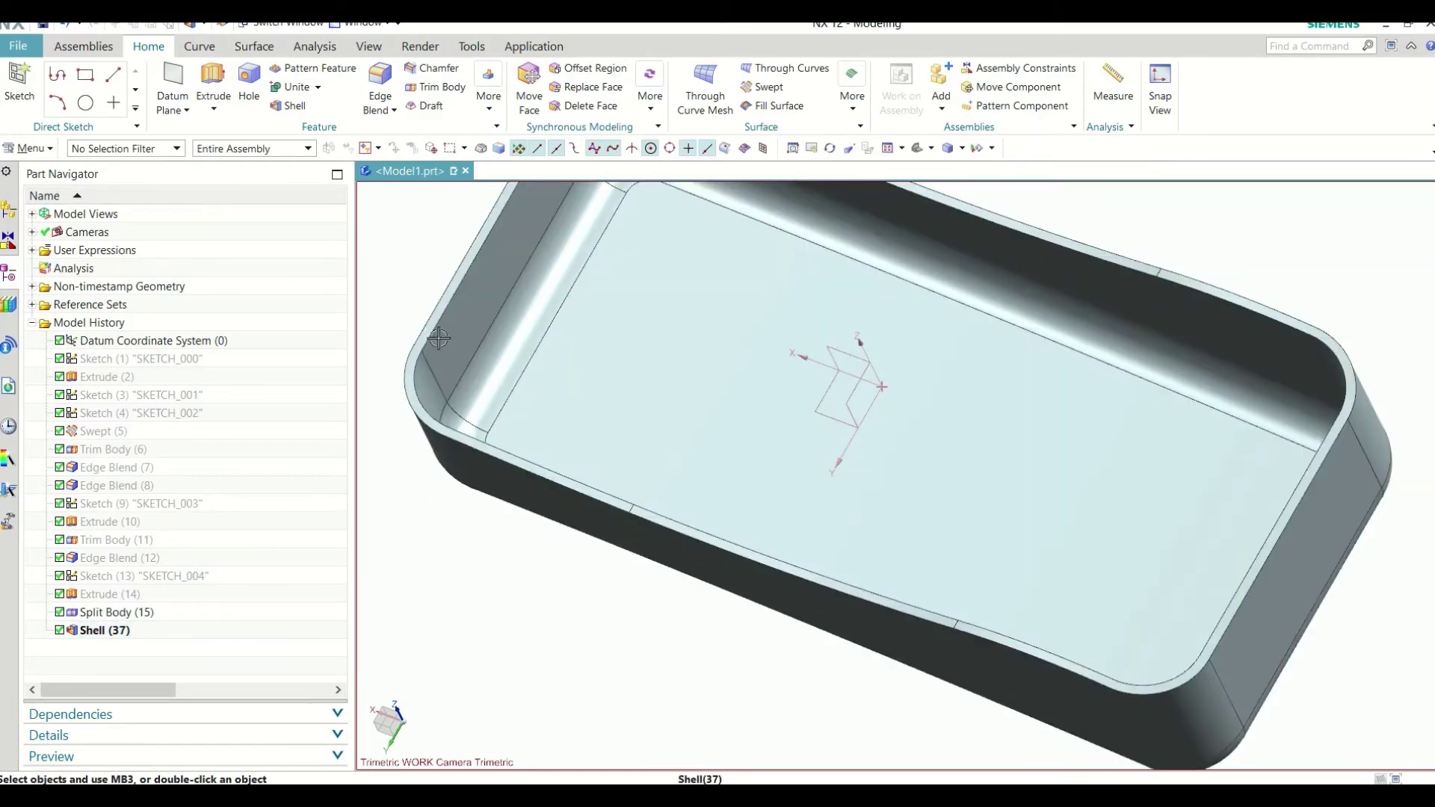
Step: Show the lower Extrude (2) body and hide the upper Split Body (15) half
left_click(32, 304)
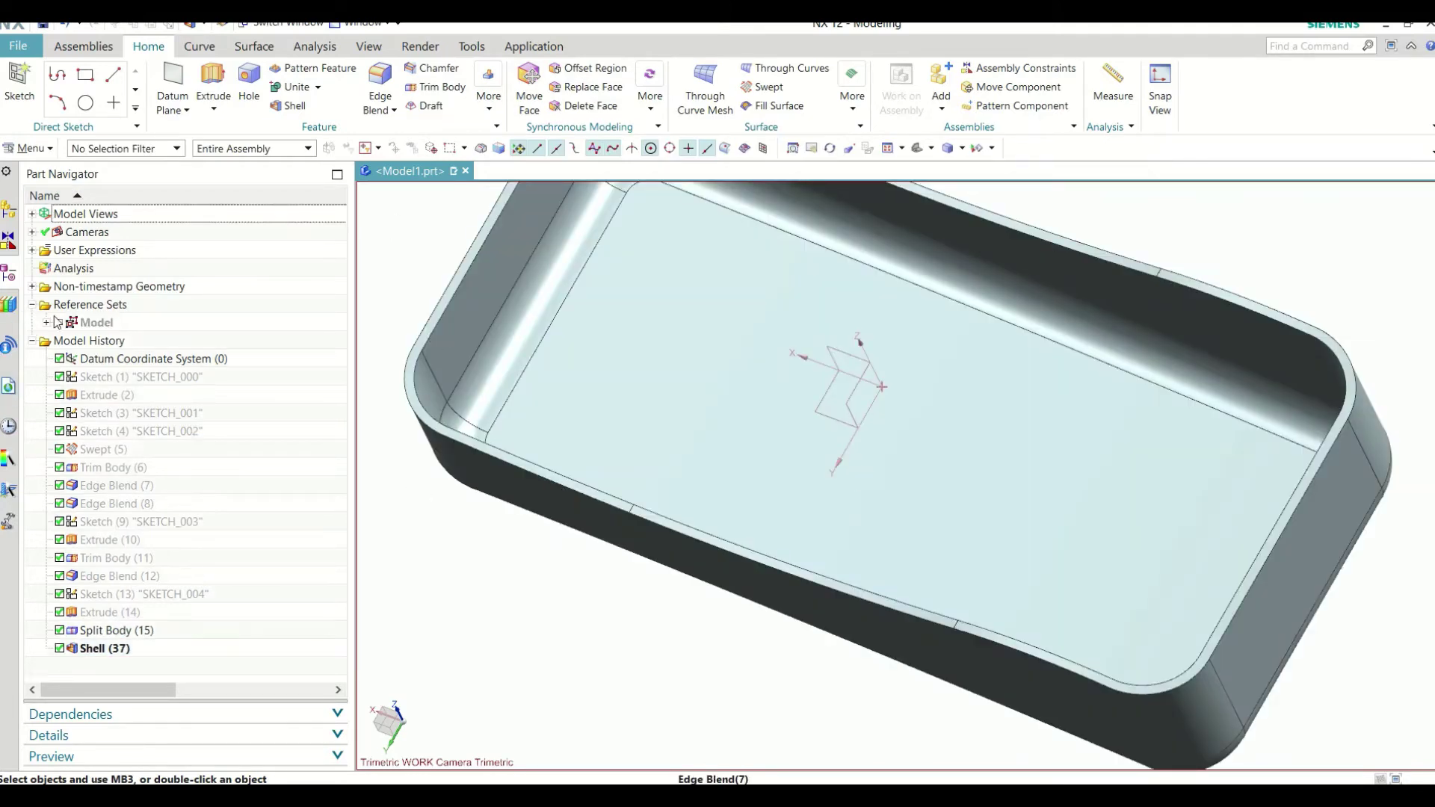
left_click(74, 396)
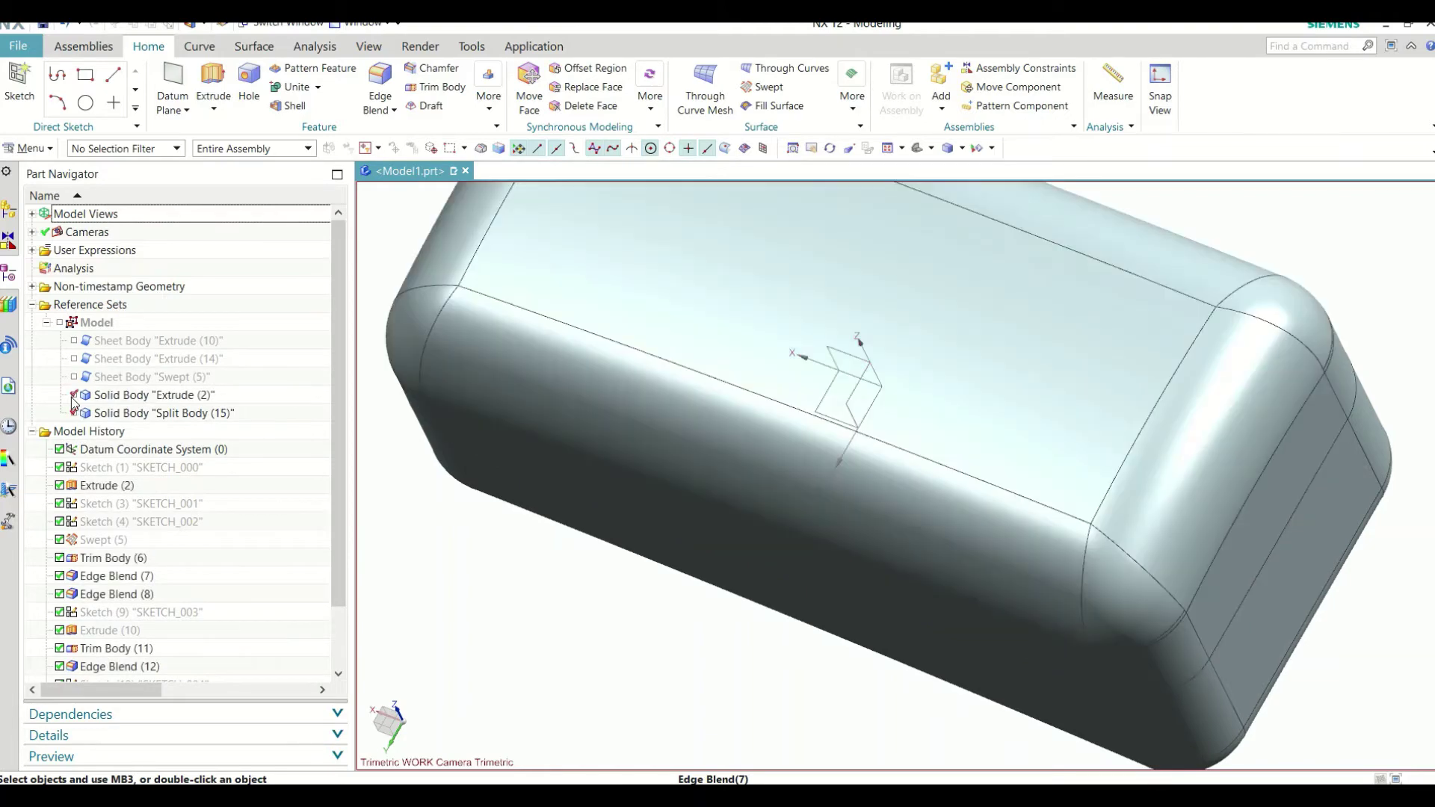
left_click(74, 412)
left_click(32, 305)
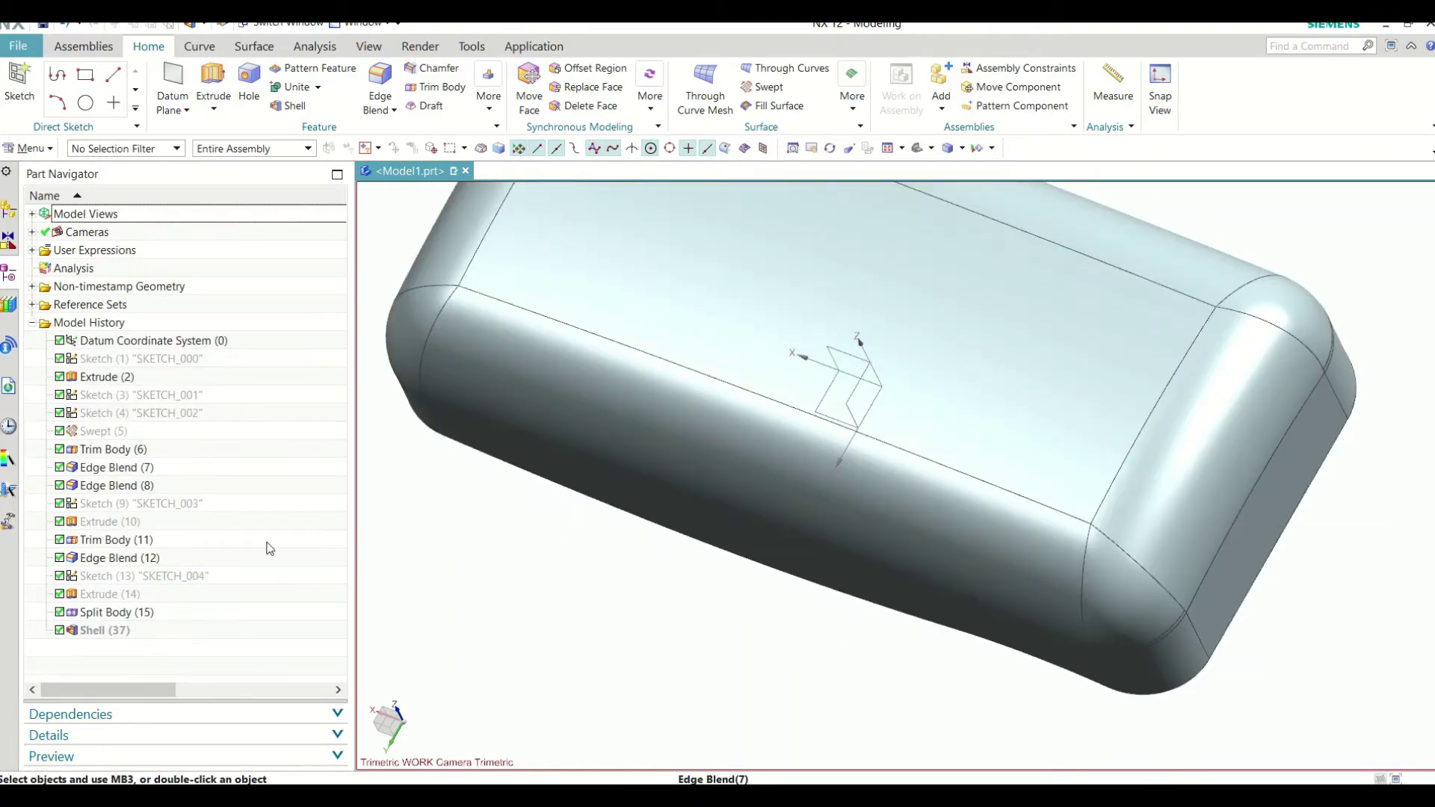
middle_click_drag(637, 529, 611, 301)
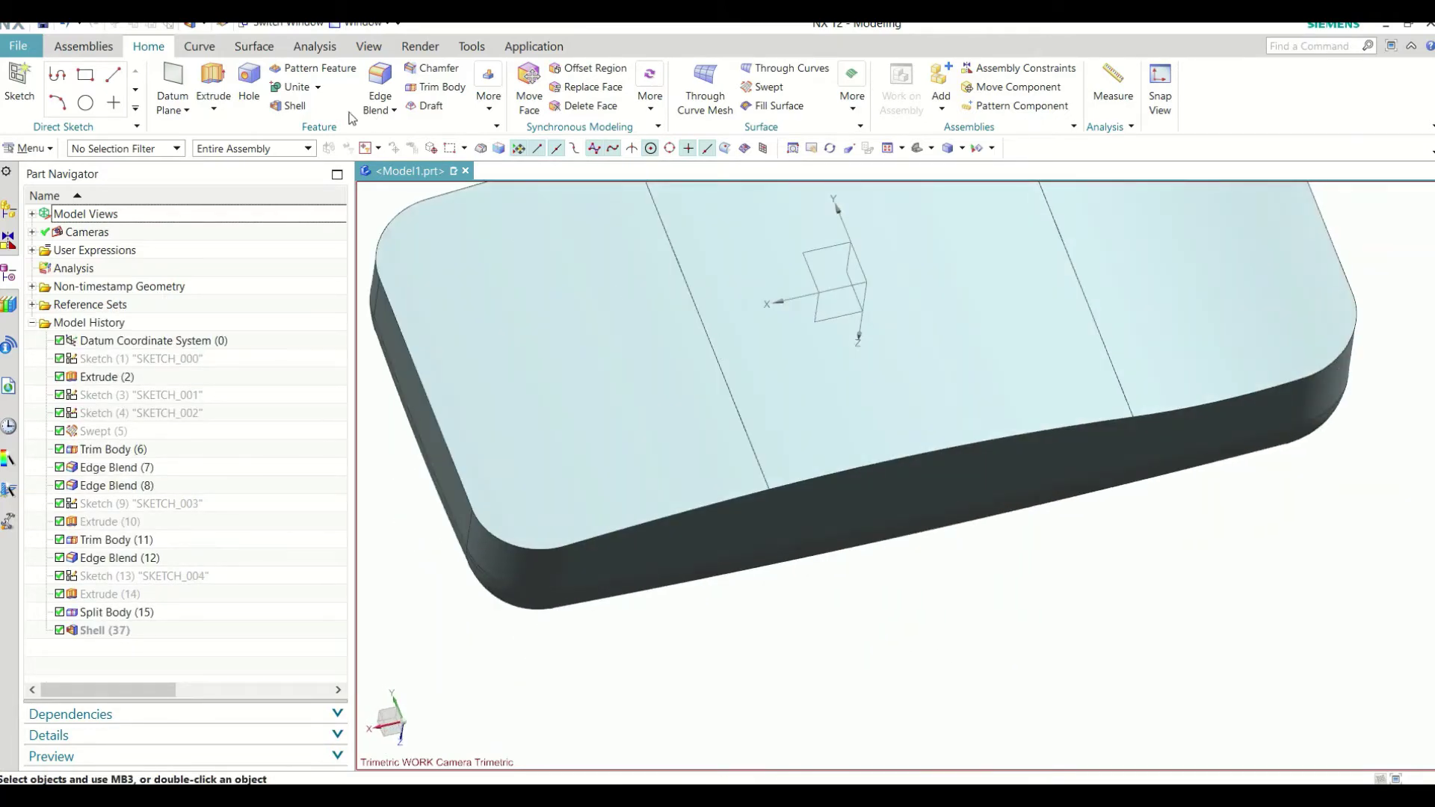
Step: Shell the lower half with 2 mm walls, removing its three flat top faces
left_click(310, 109)
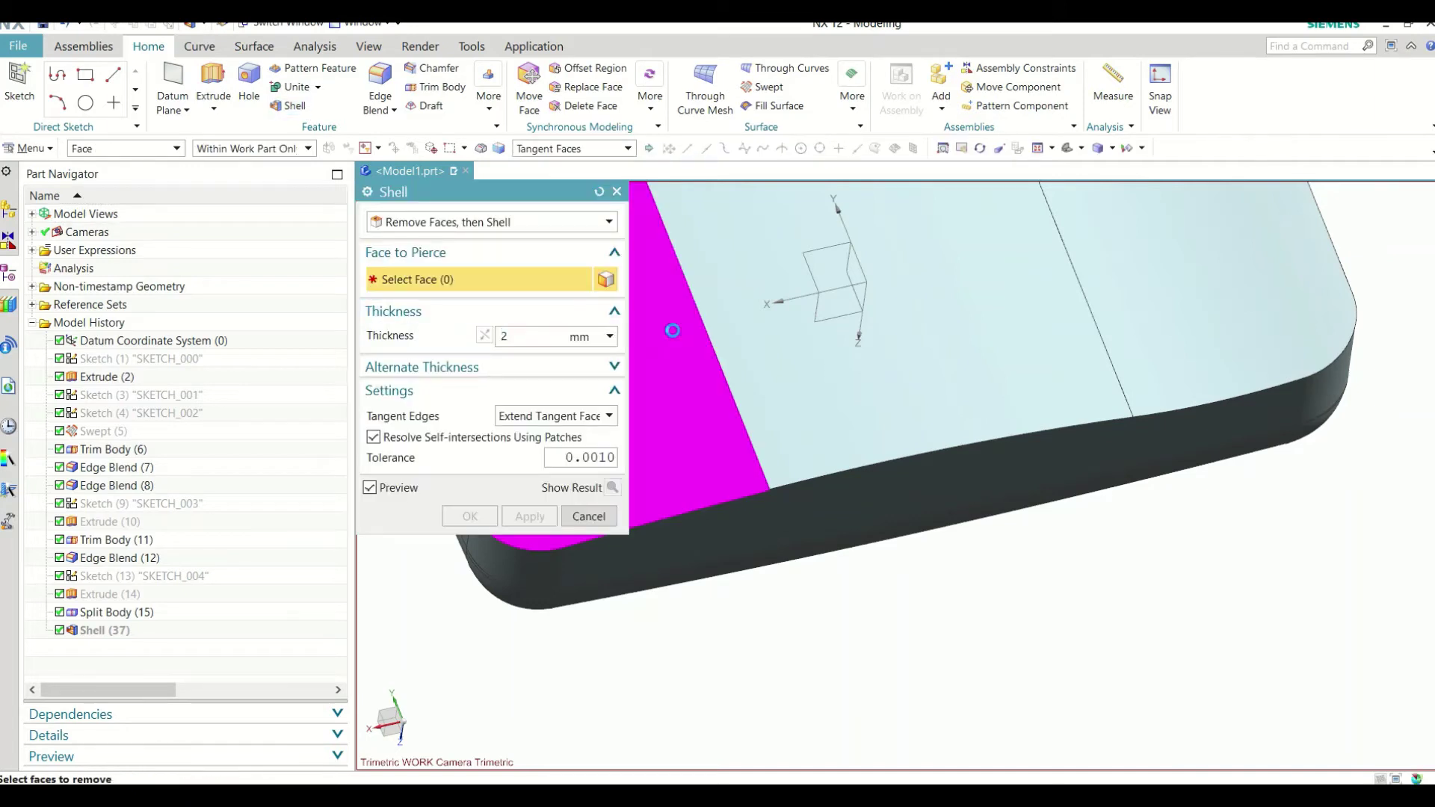
left_click(694, 371)
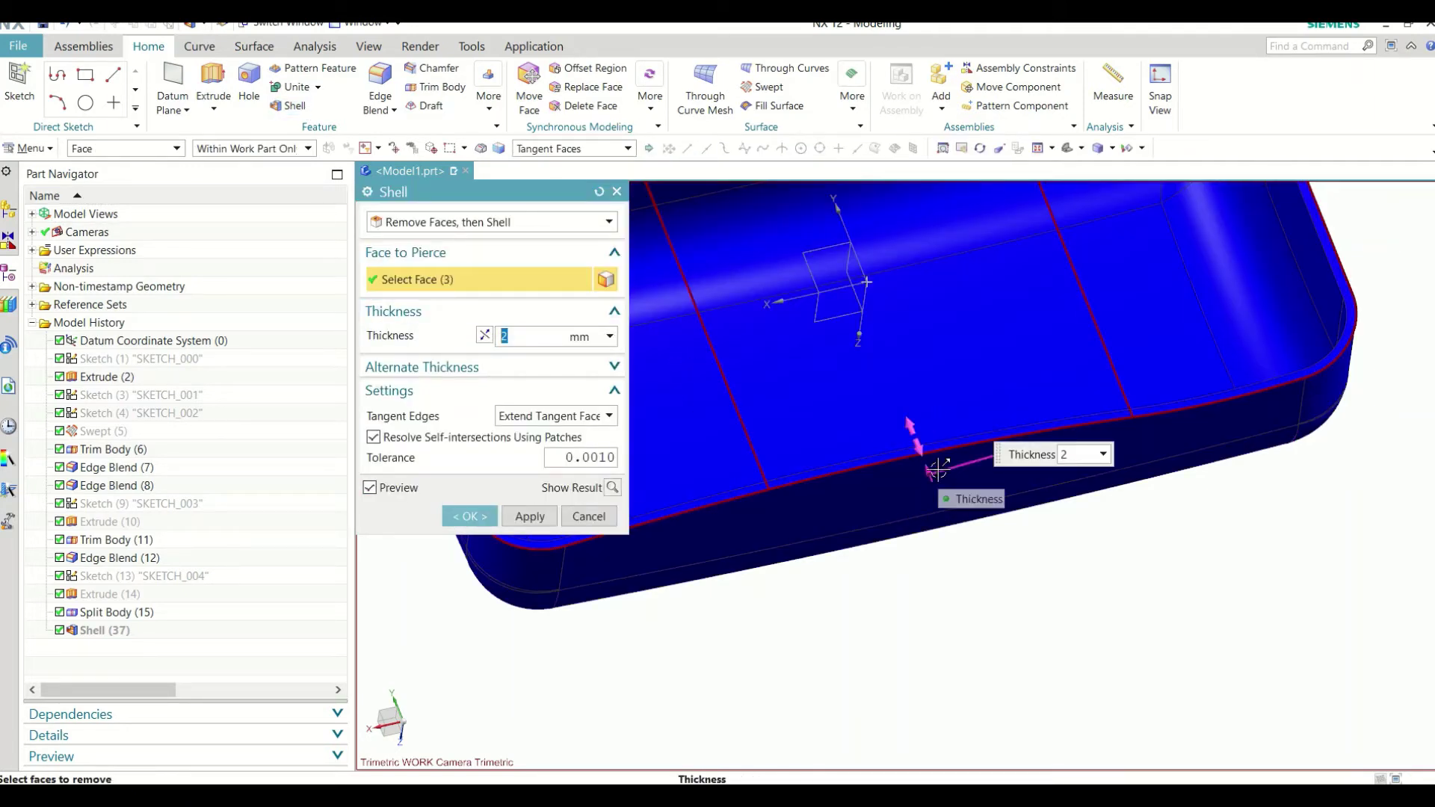
left_click(469, 516)
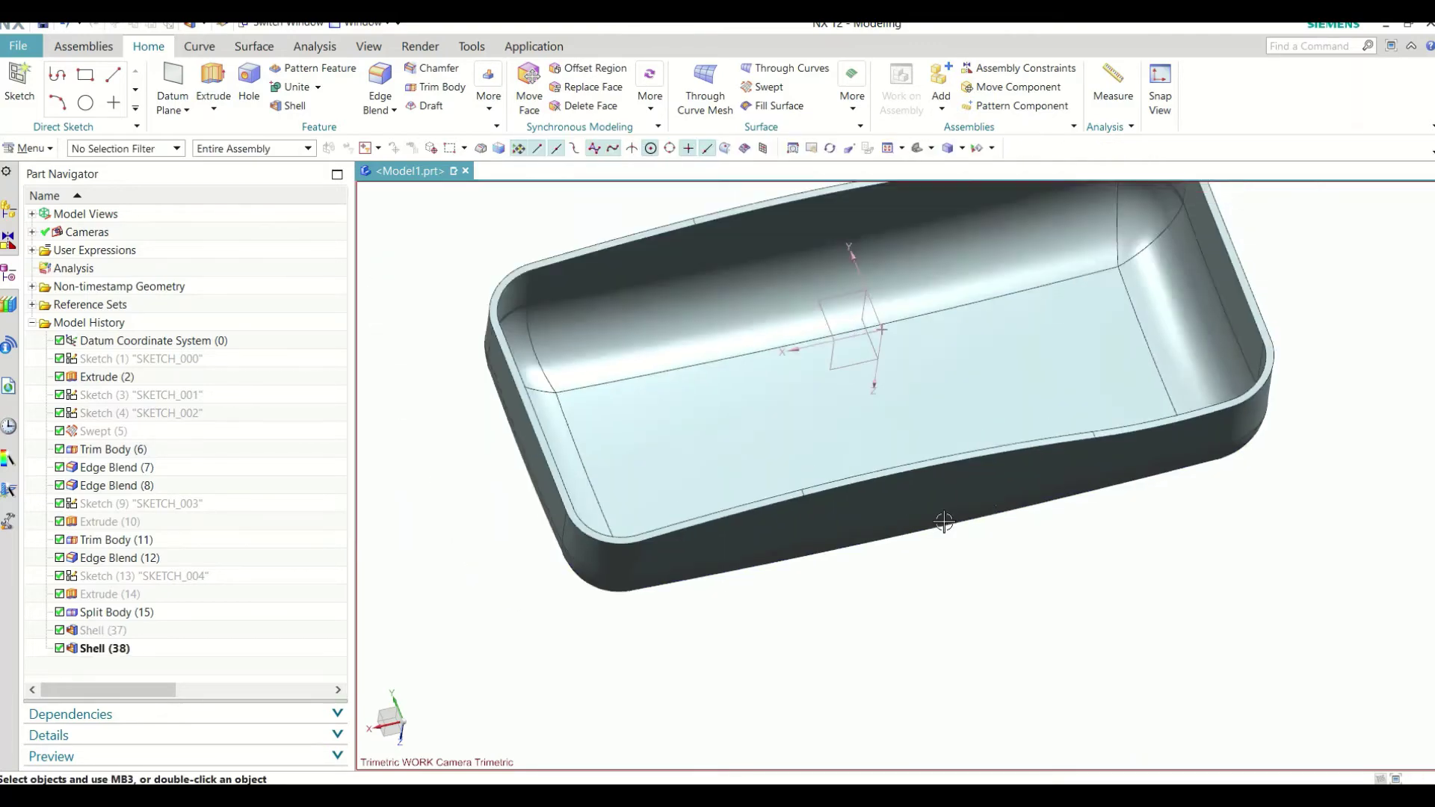
Step: Show the upper Shell (37) half again and compare it with the lower tray
left_click(118, 630)
middle_click_drag(496, 698, 865, 625)
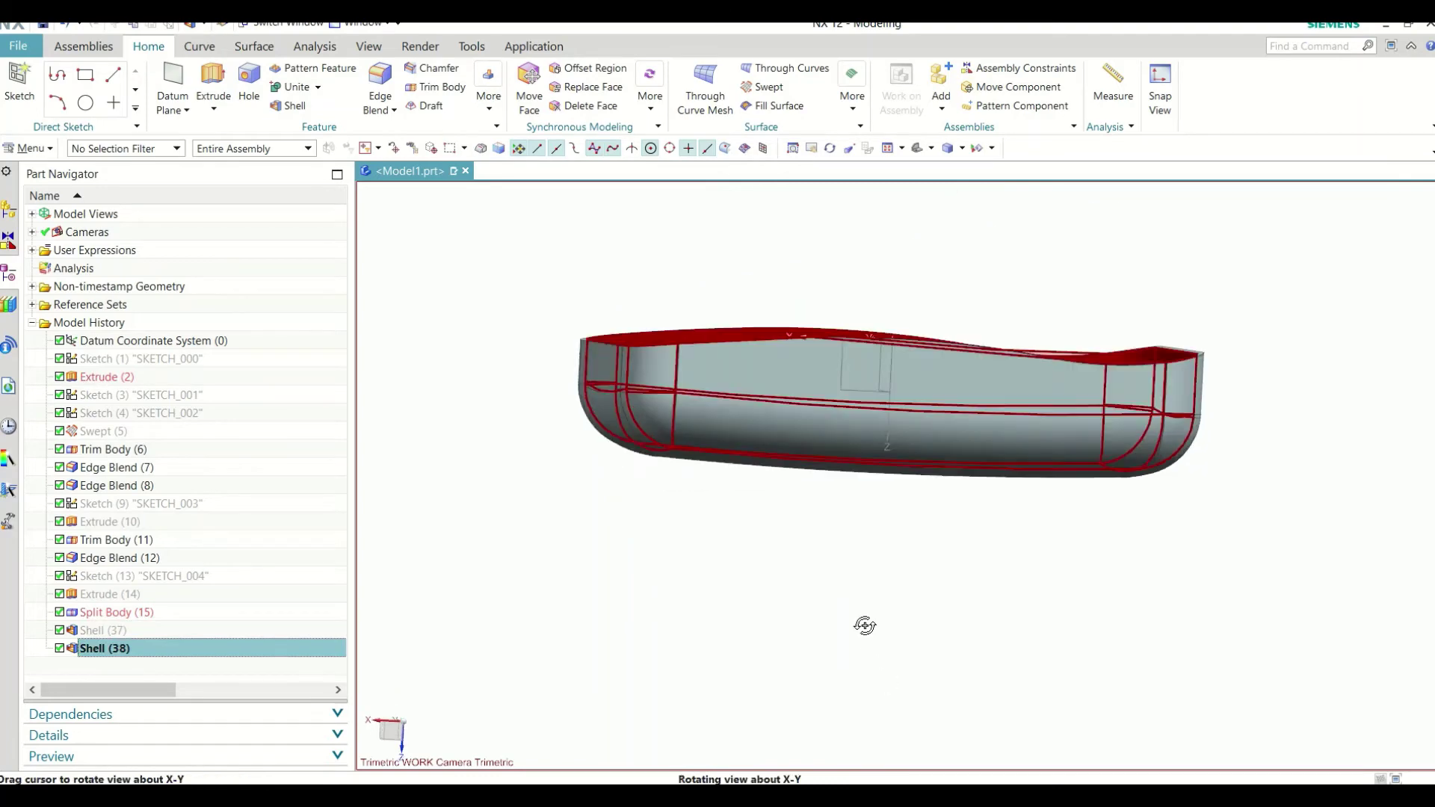
right_click(93, 630)
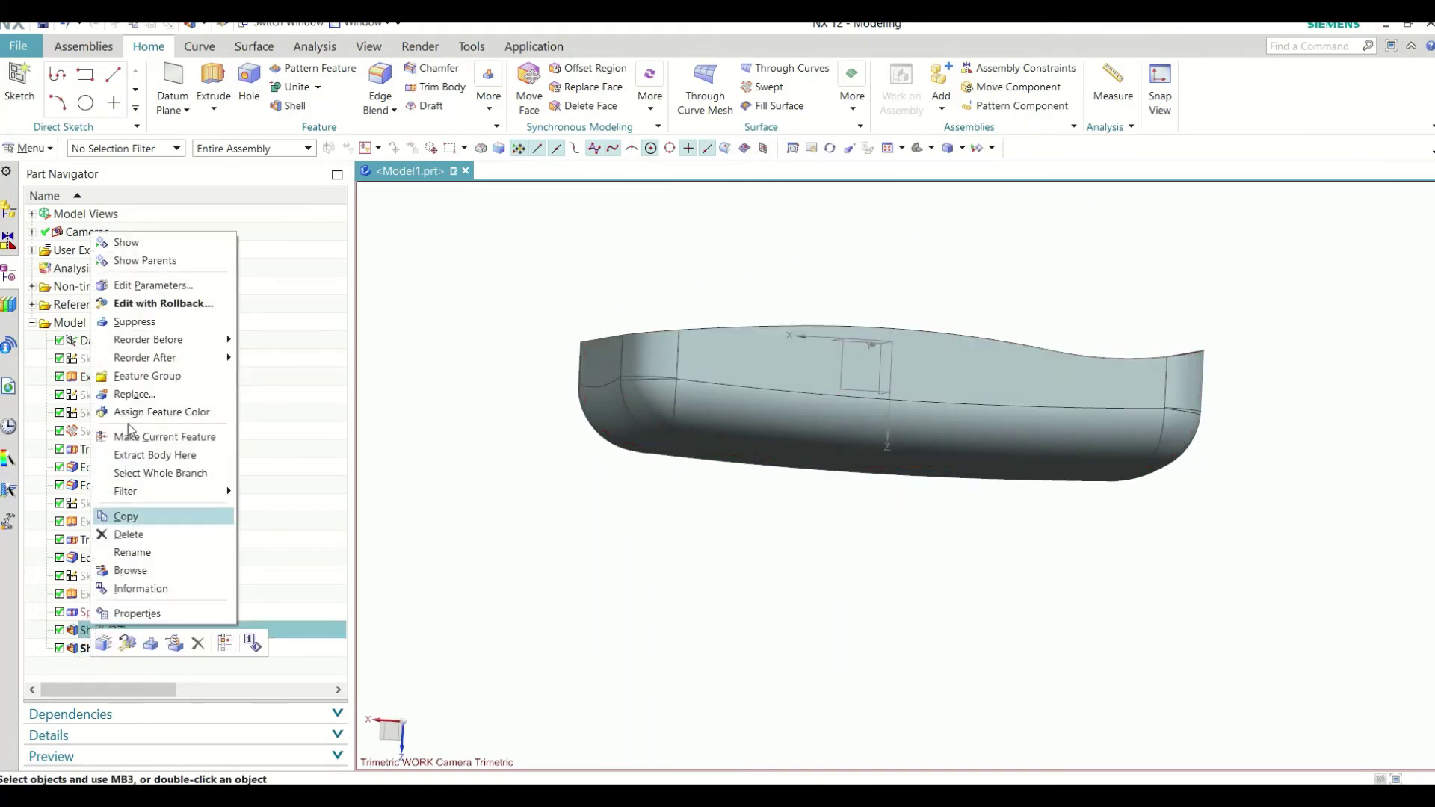
left_click(134, 239)
mouse_move(805, 562)
middle_mouse_down()
mouse_move(868, 554)
mouse_move(684, 562)
middle_mouse_up()
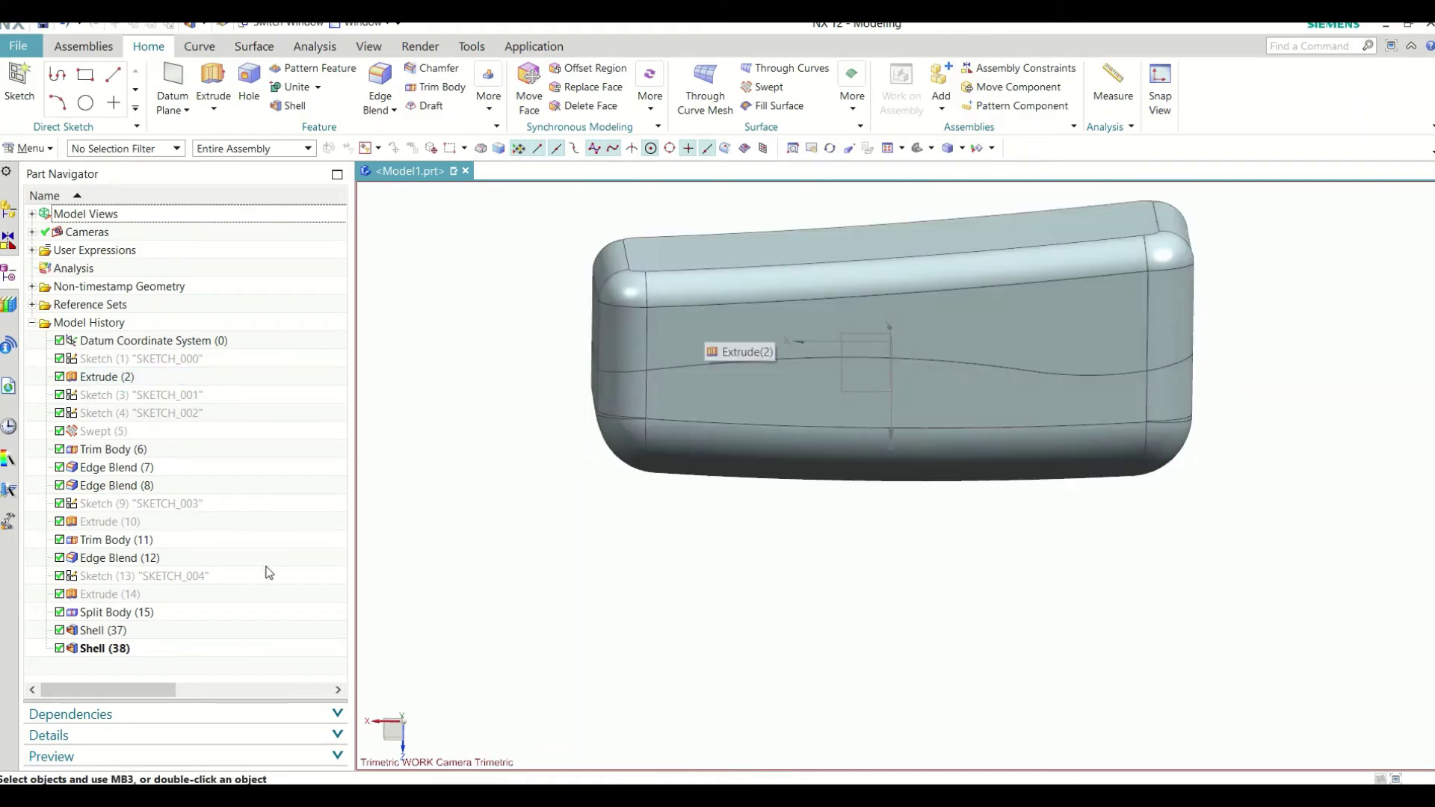
Step: Hide Shell (37) again, zoom in on the lower tray, and bring up the Surface tools
left_click(90, 629)
right_click(90, 630)
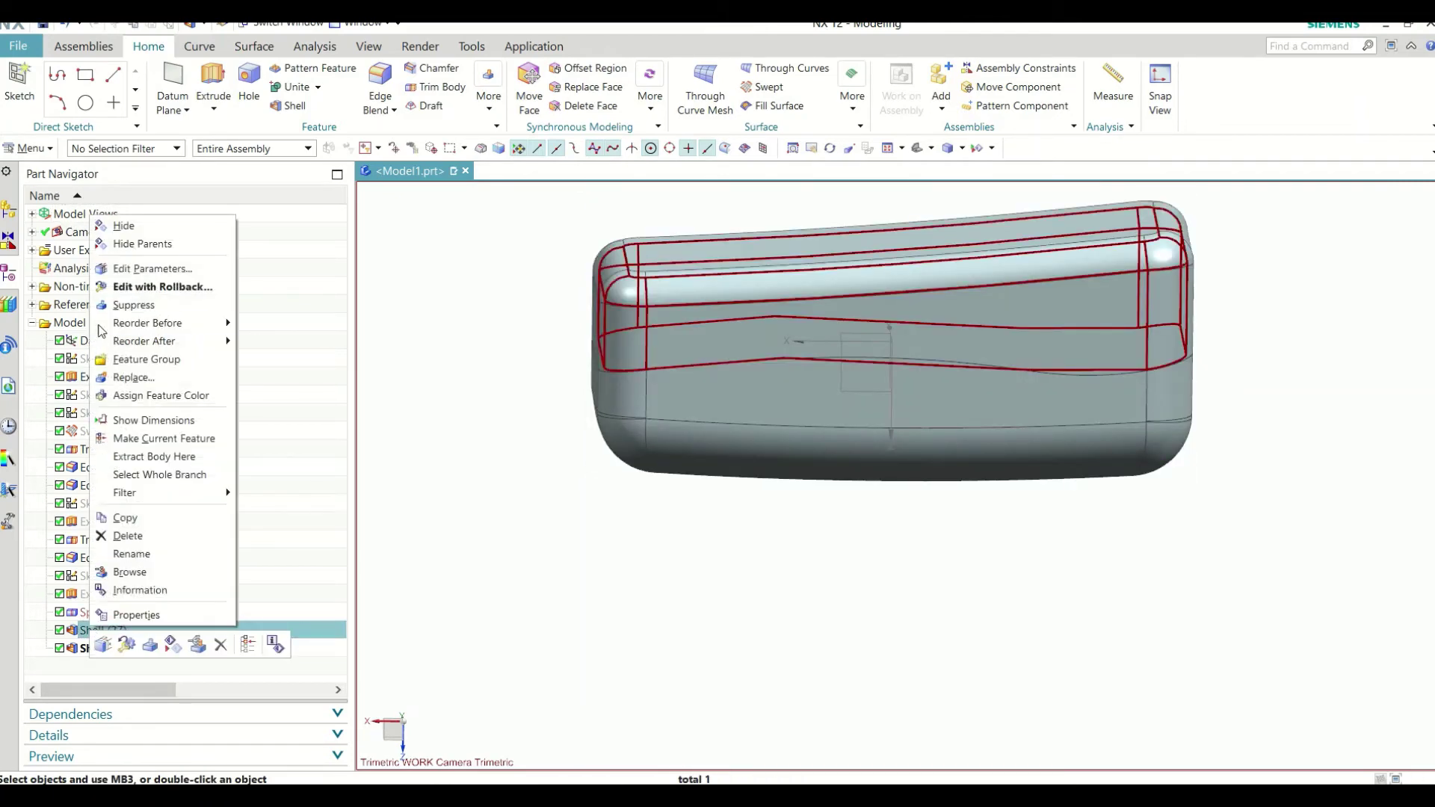
left_click(134, 245)
scroll(672, 359, "up", 2)
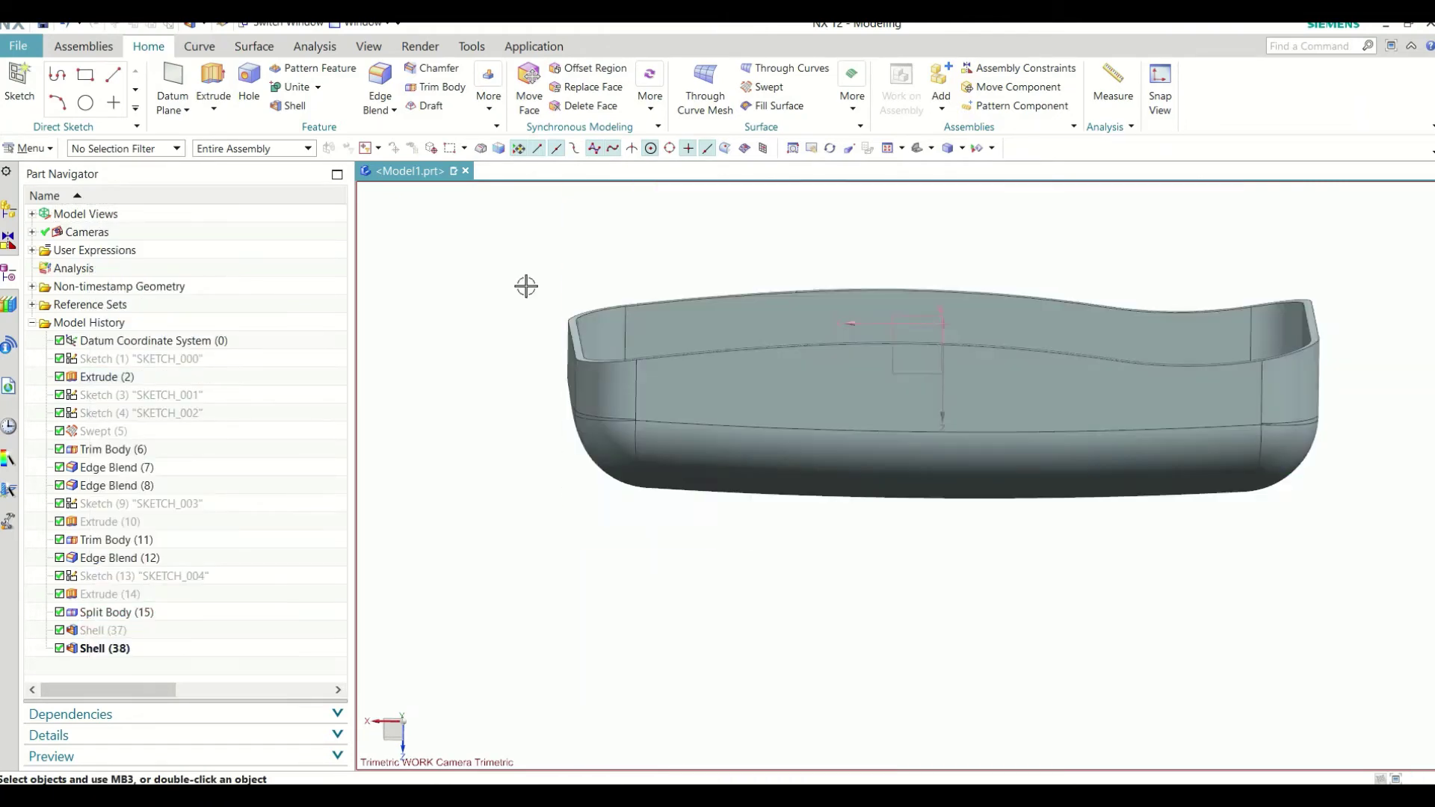
scroll(635, 336, "up", 2)
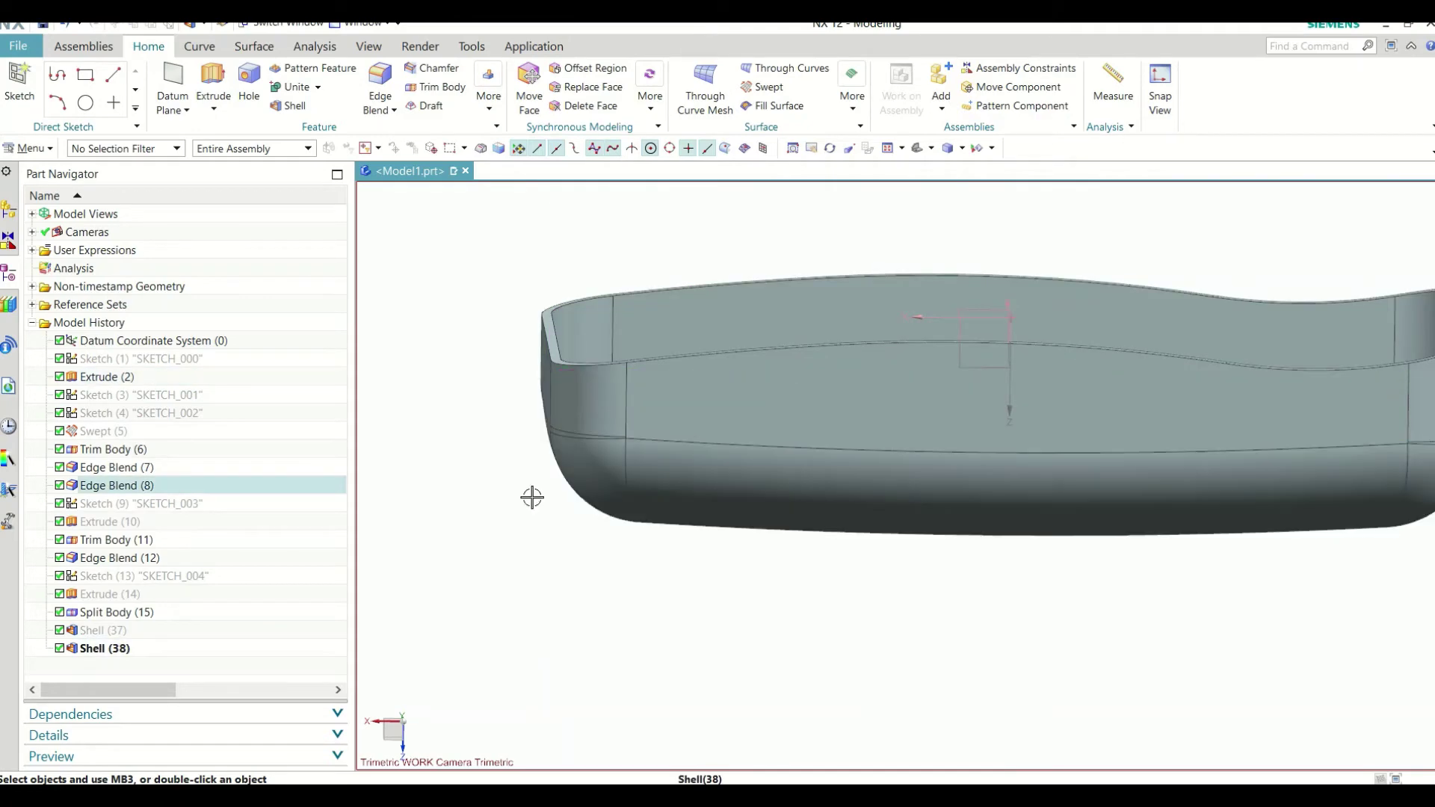
left_click(254, 46)
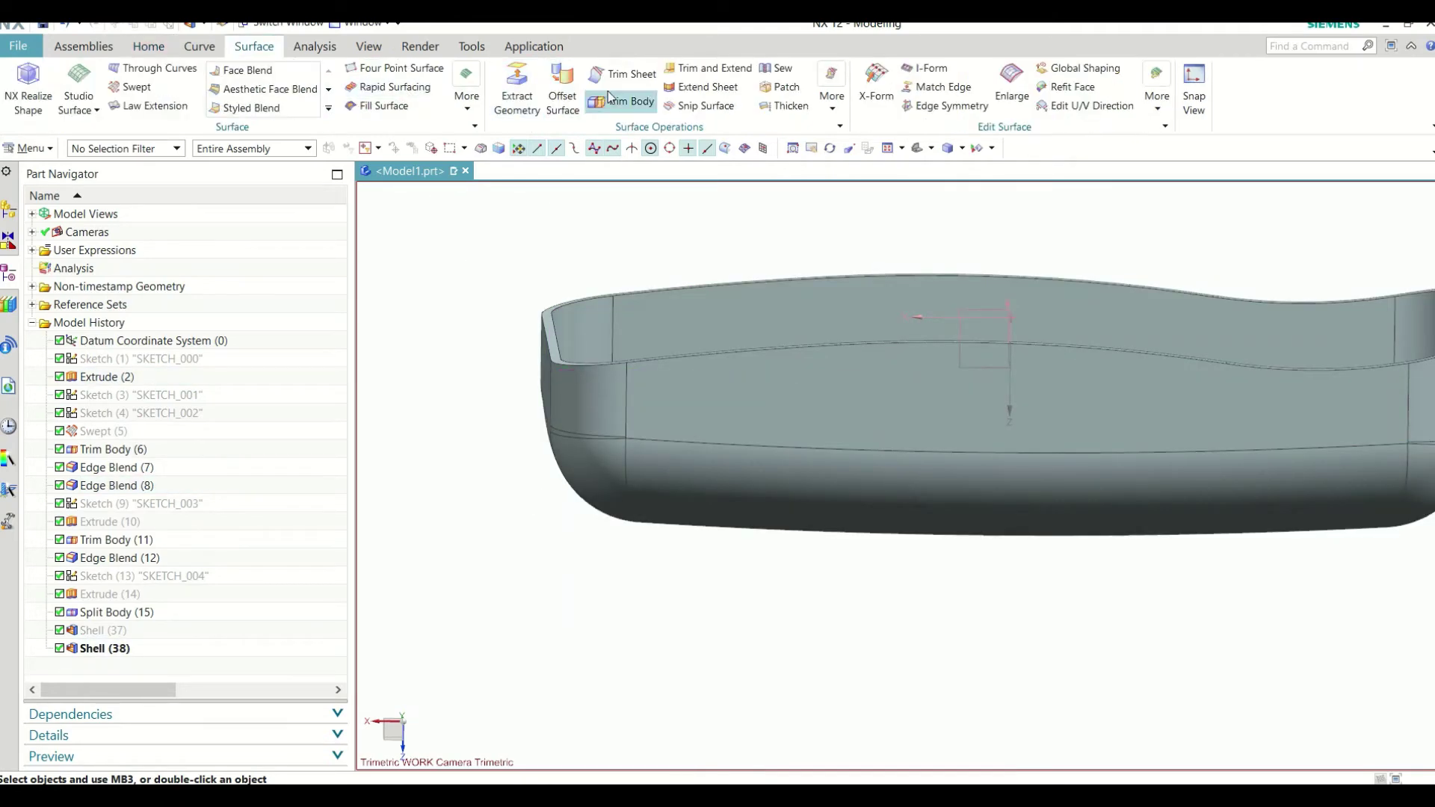
Step: Start an Offset Surface with the Single Face rule and pick the first three inner wall faces
left_click(562, 93)
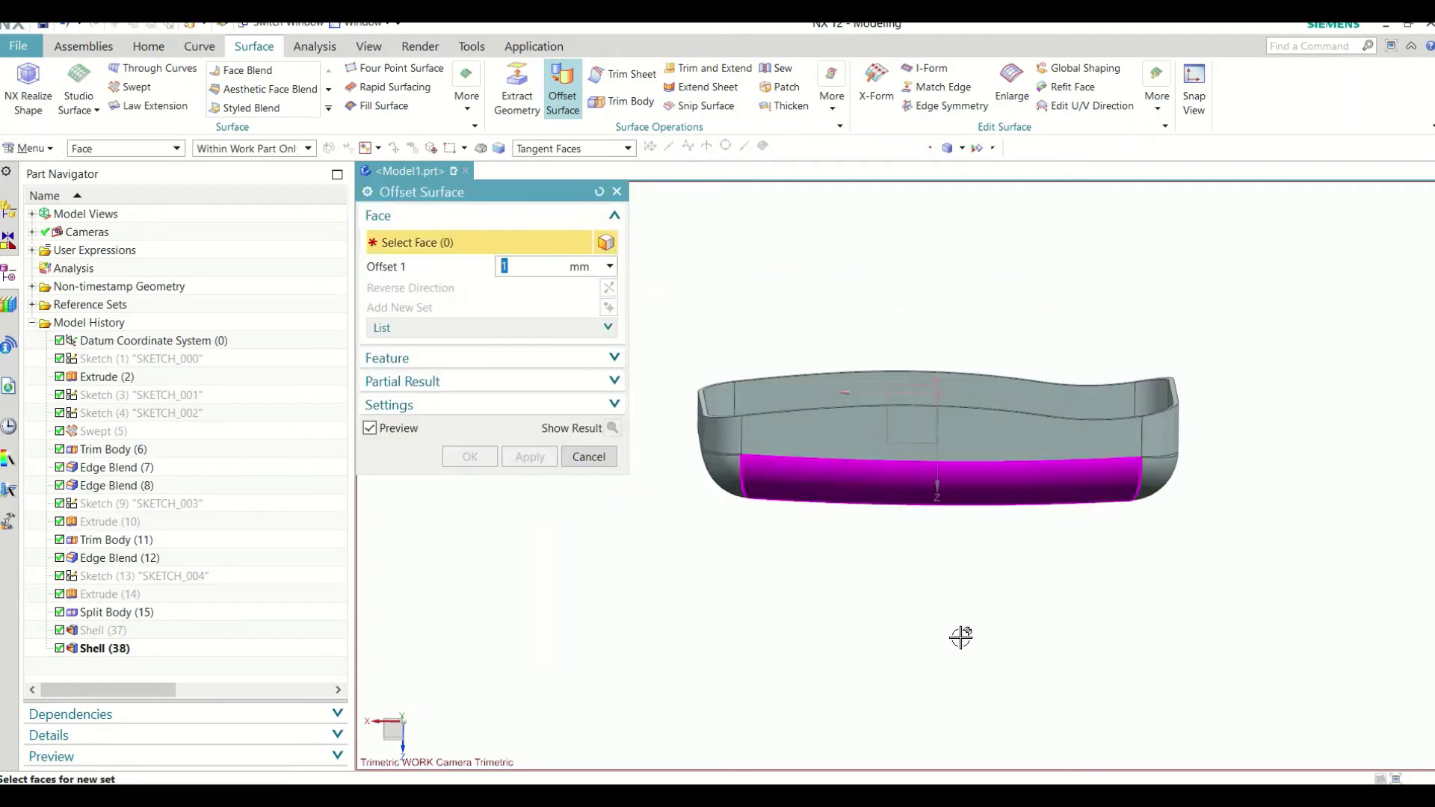
mouse_move(961, 634)
middle_mouse_down()
mouse_move(893, 691)
mouse_move(745, 382)
middle_mouse_up()
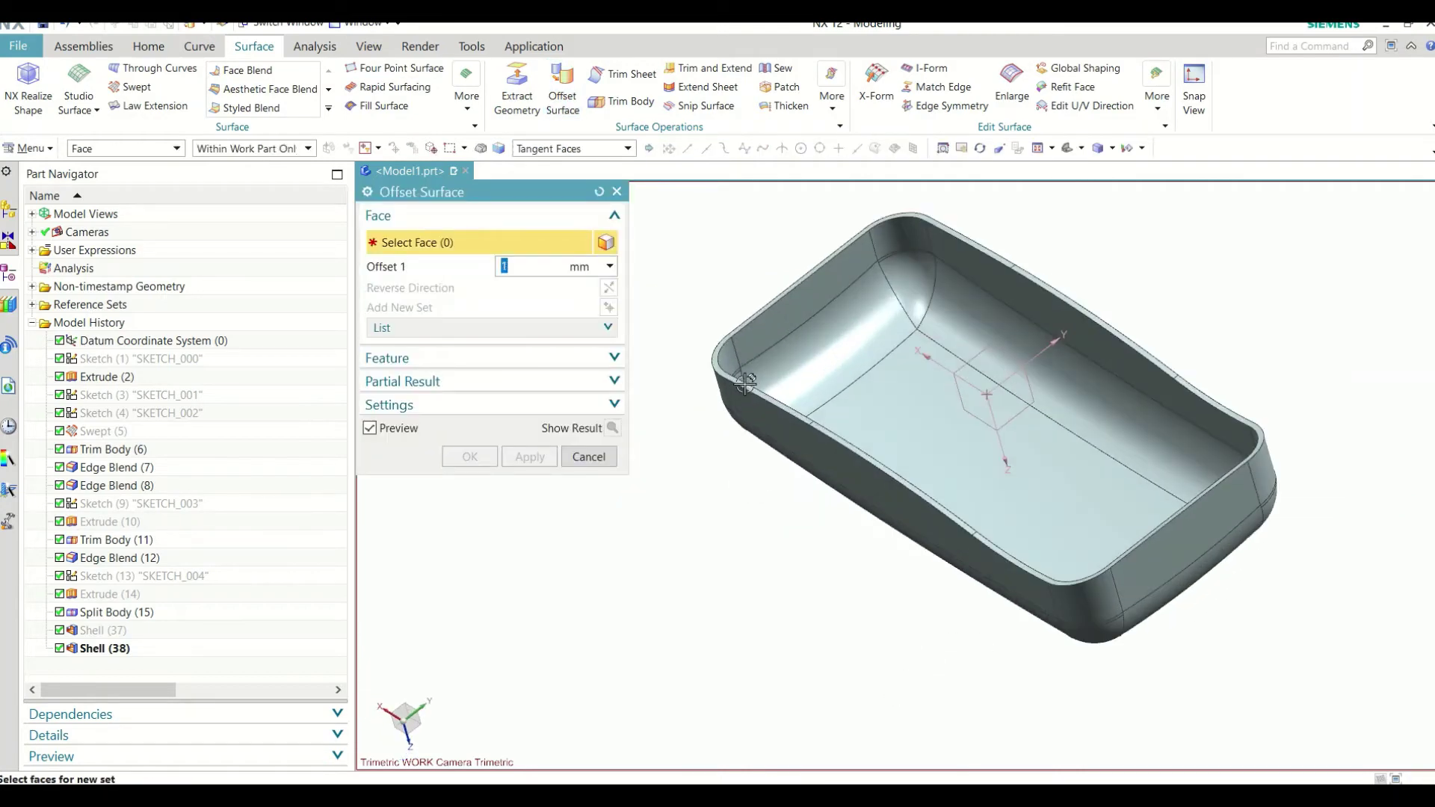
left_click(557, 148)
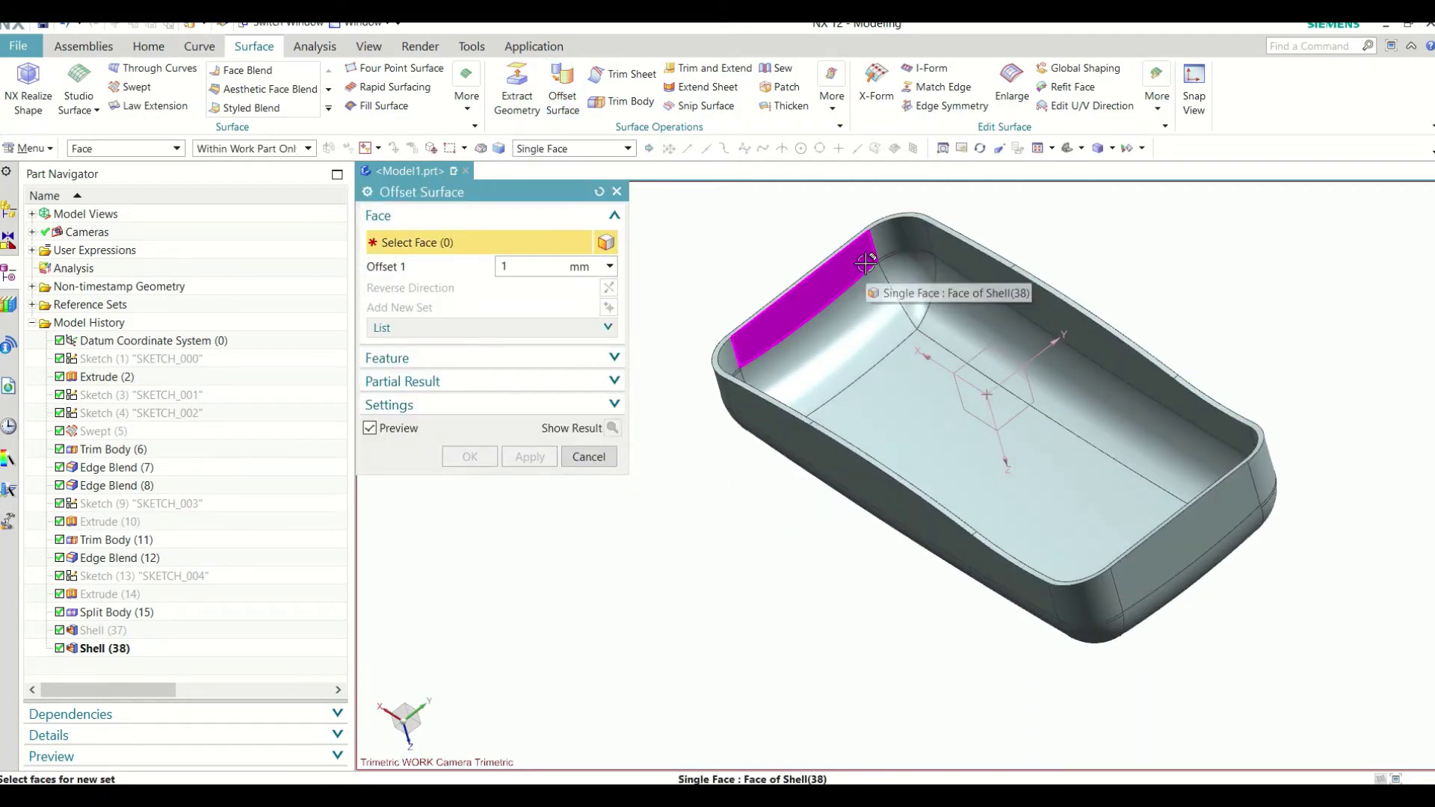
left_click(885, 251)
scroll(885, 251, "down", 3)
left_click(987, 234)
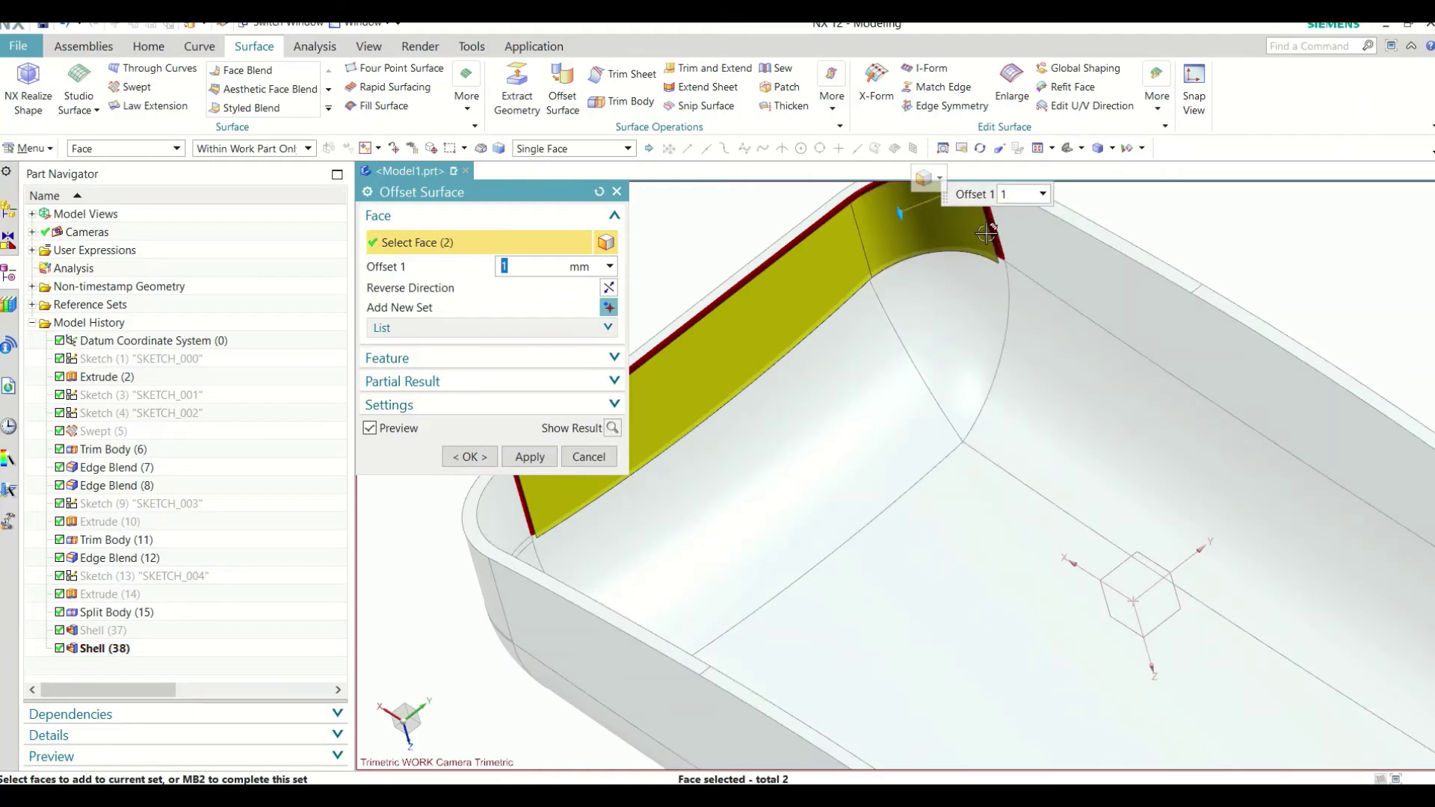
scroll(907, 384, "up", 3)
left_click(1125, 509)
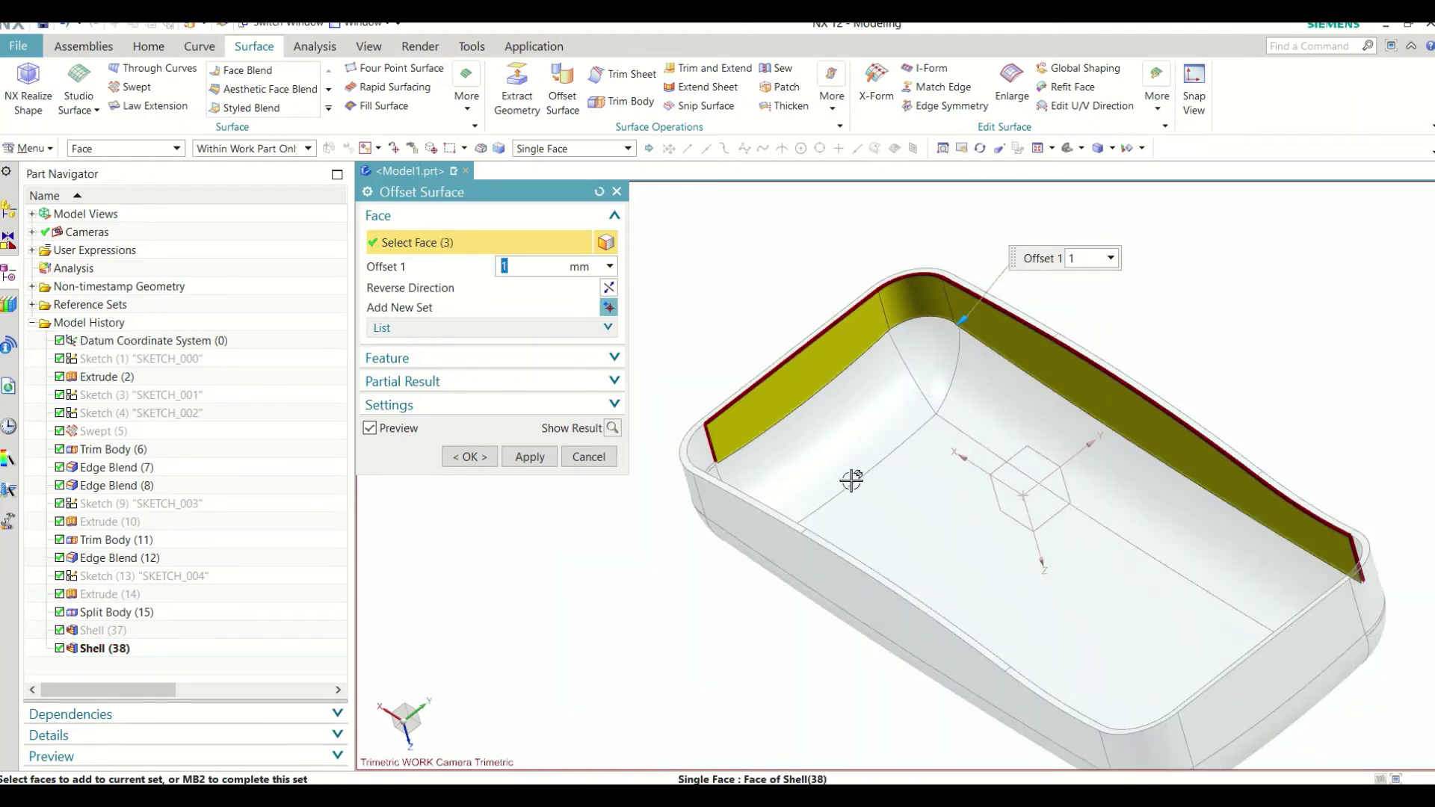
Step: Add the remaining five inner wall and corner faces at 0 mm offset and check the preview
mouse_move(852, 474)
middle_mouse_down()
mouse_move(762, 556)
mouse_move(879, 322)
middle_mouse_up()
left_click(908, 293)
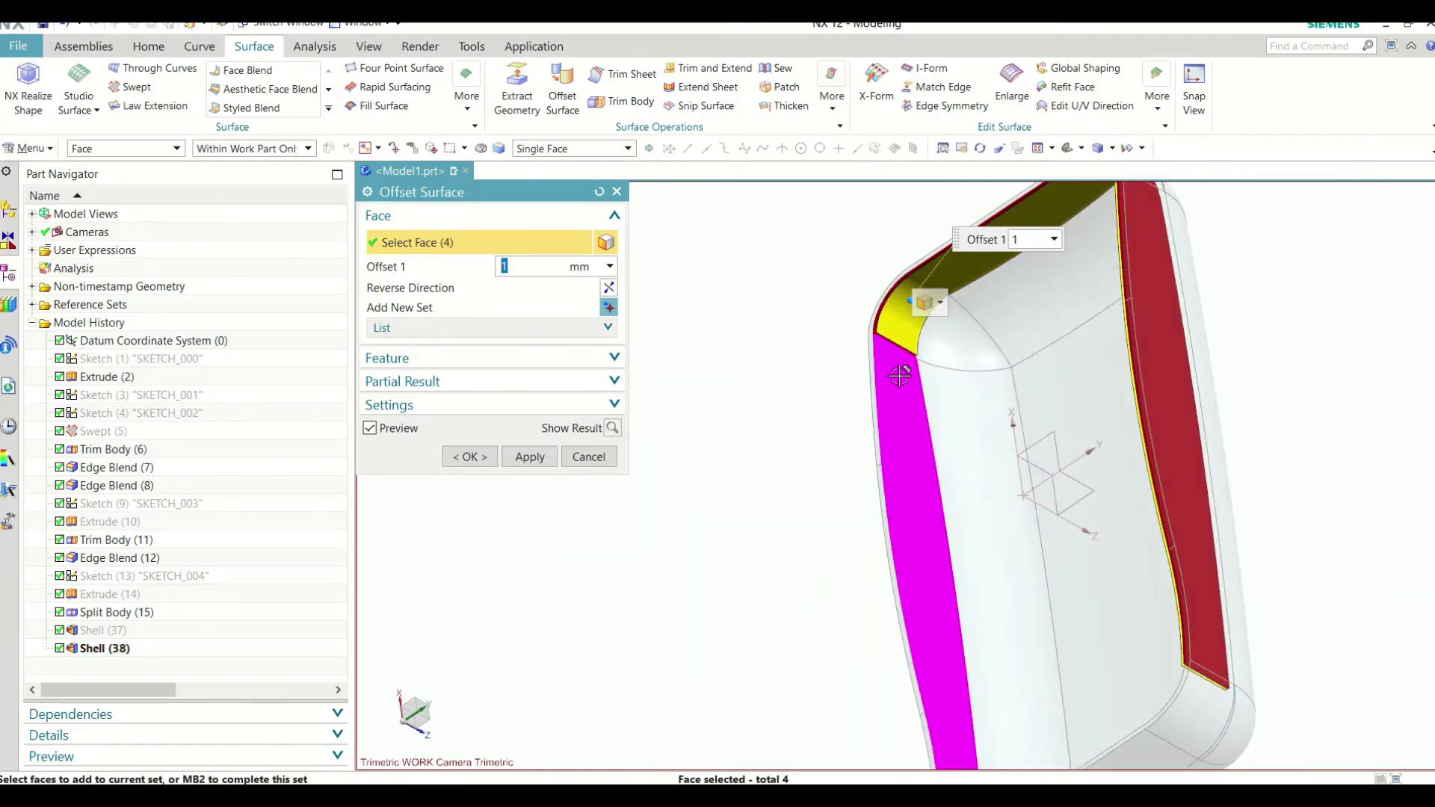
left_click(892, 358)
scroll(813, 330, "up", 2)
middle_click_drag(934, 511, 986, 611)
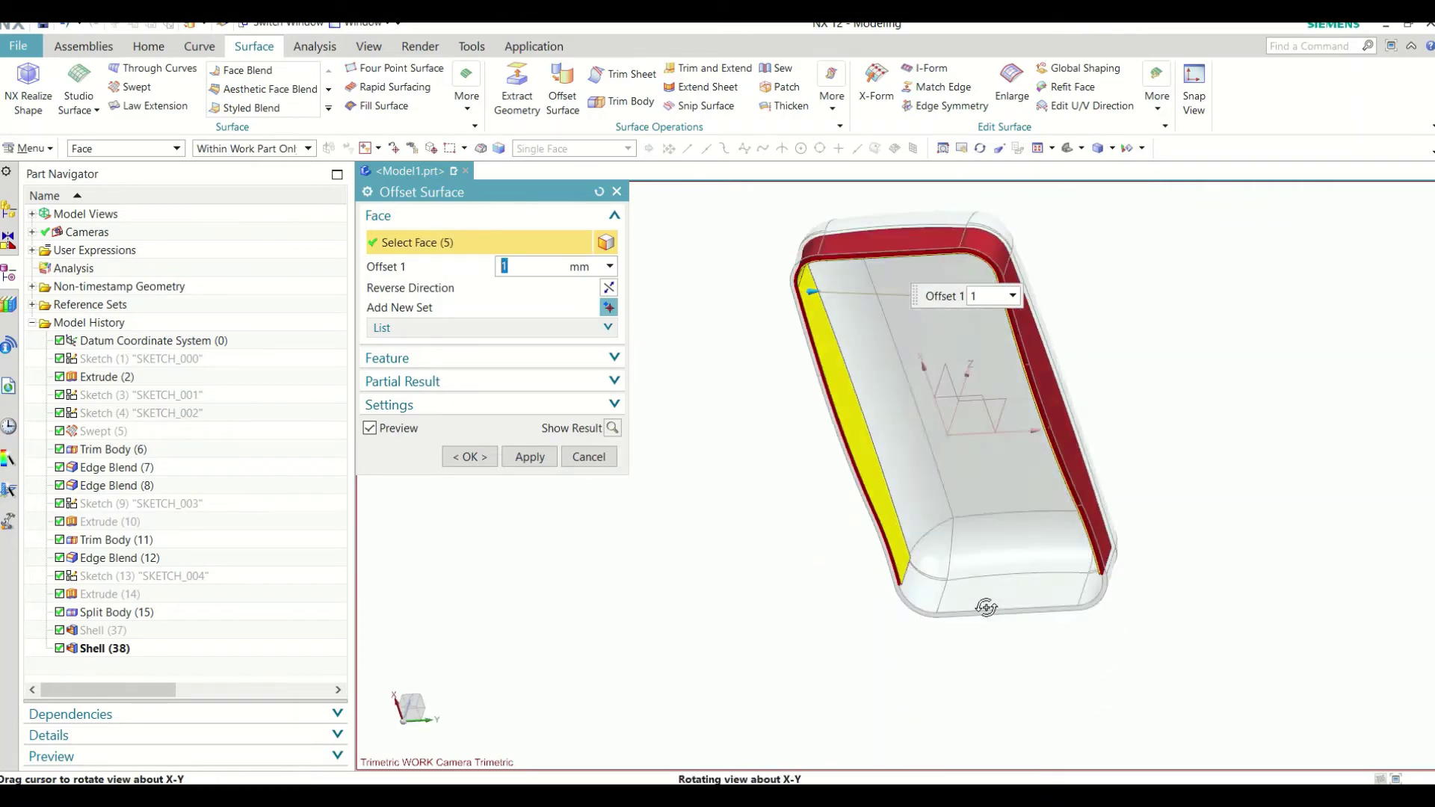
scroll(986, 612, "down", 3)
left_click(863, 398)
left_click(1016, 389)
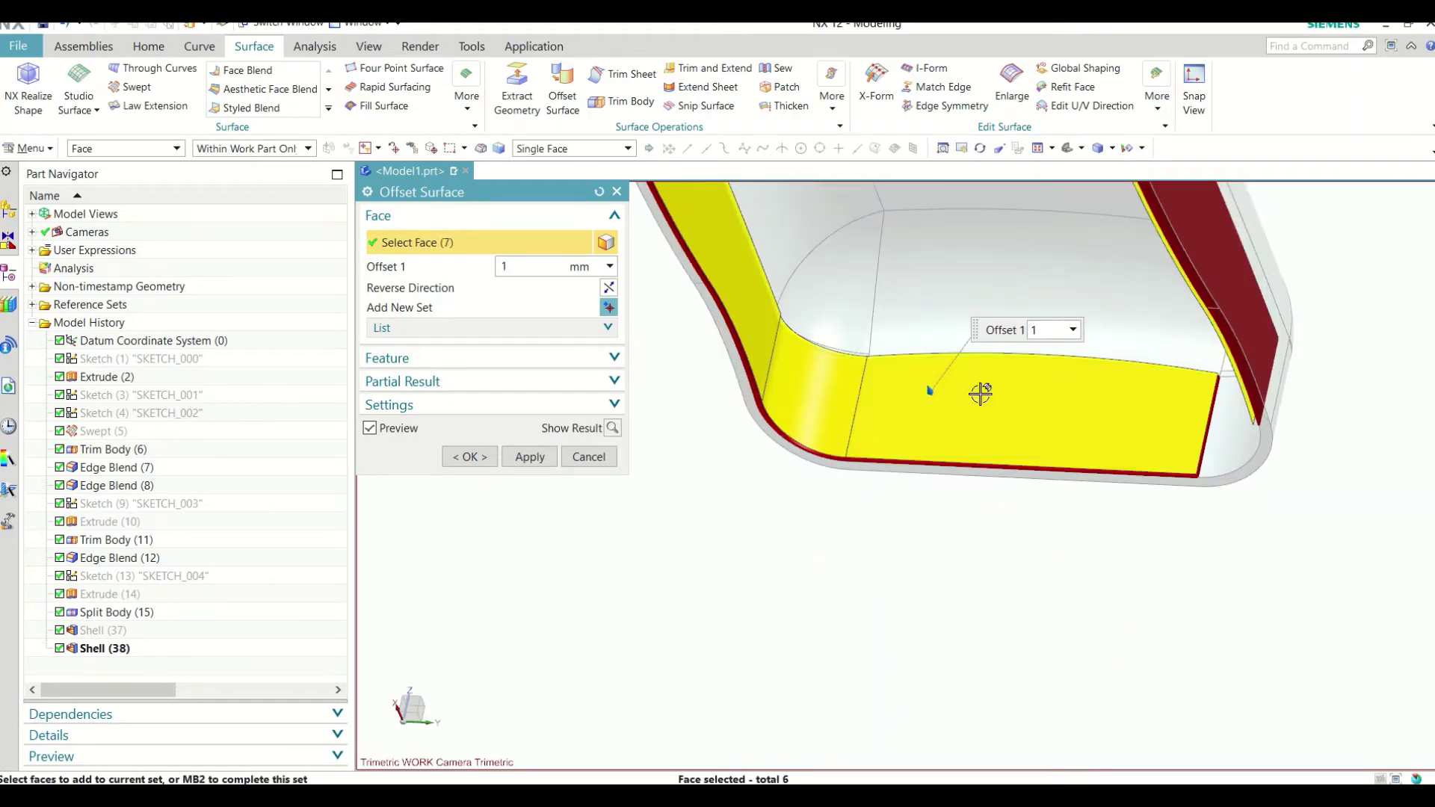
left_click(1231, 418)
mouse_move(1202, 677)
middle_mouse_down()
mouse_move(1221, 580)
mouse_move(1239, 563)
middle_mouse_up()
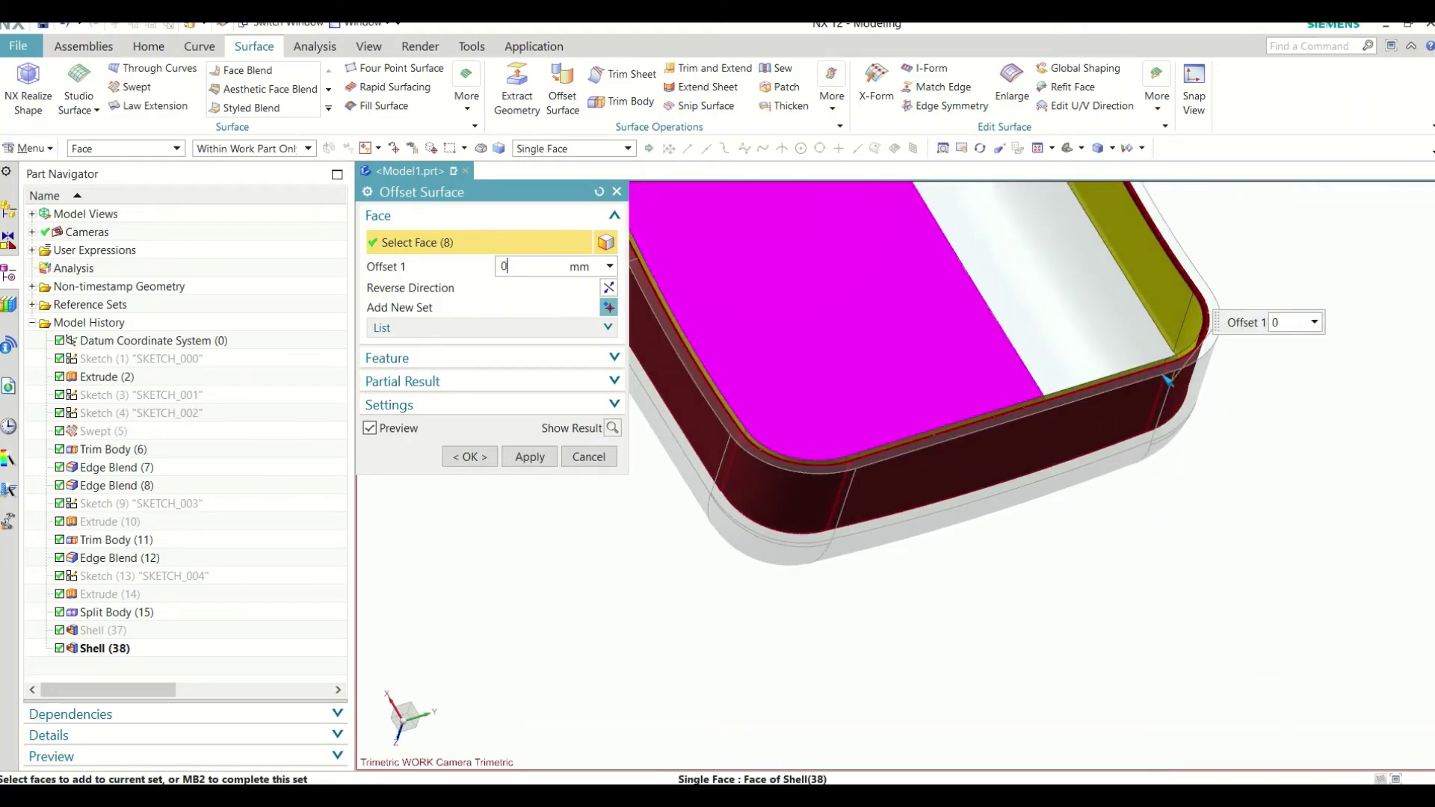
middle_click(671, 254)
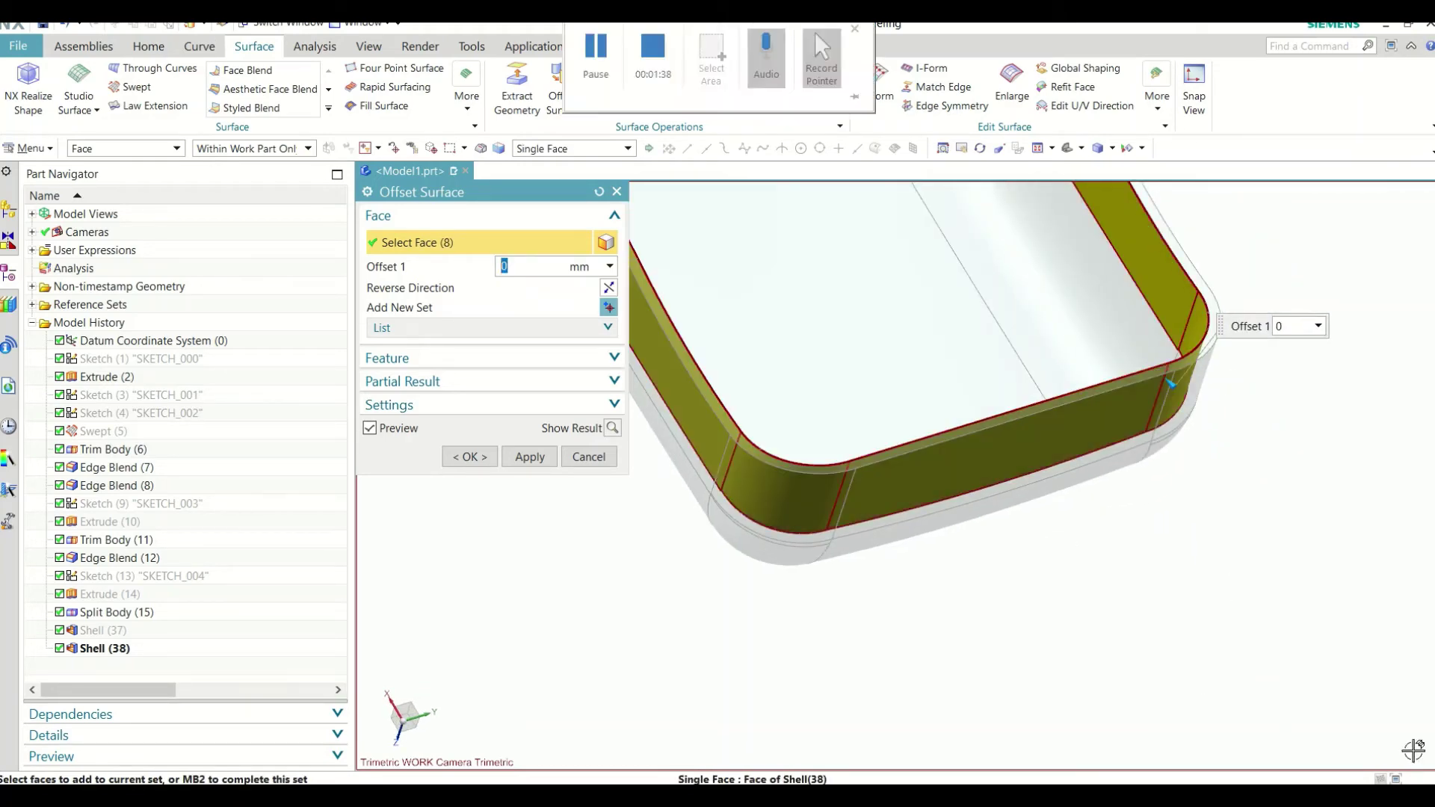
mouse_move(951, 486)
middle_mouse_down()
mouse_move(1025, 486)
mouse_move(1056, 362)
middle_mouse_up()
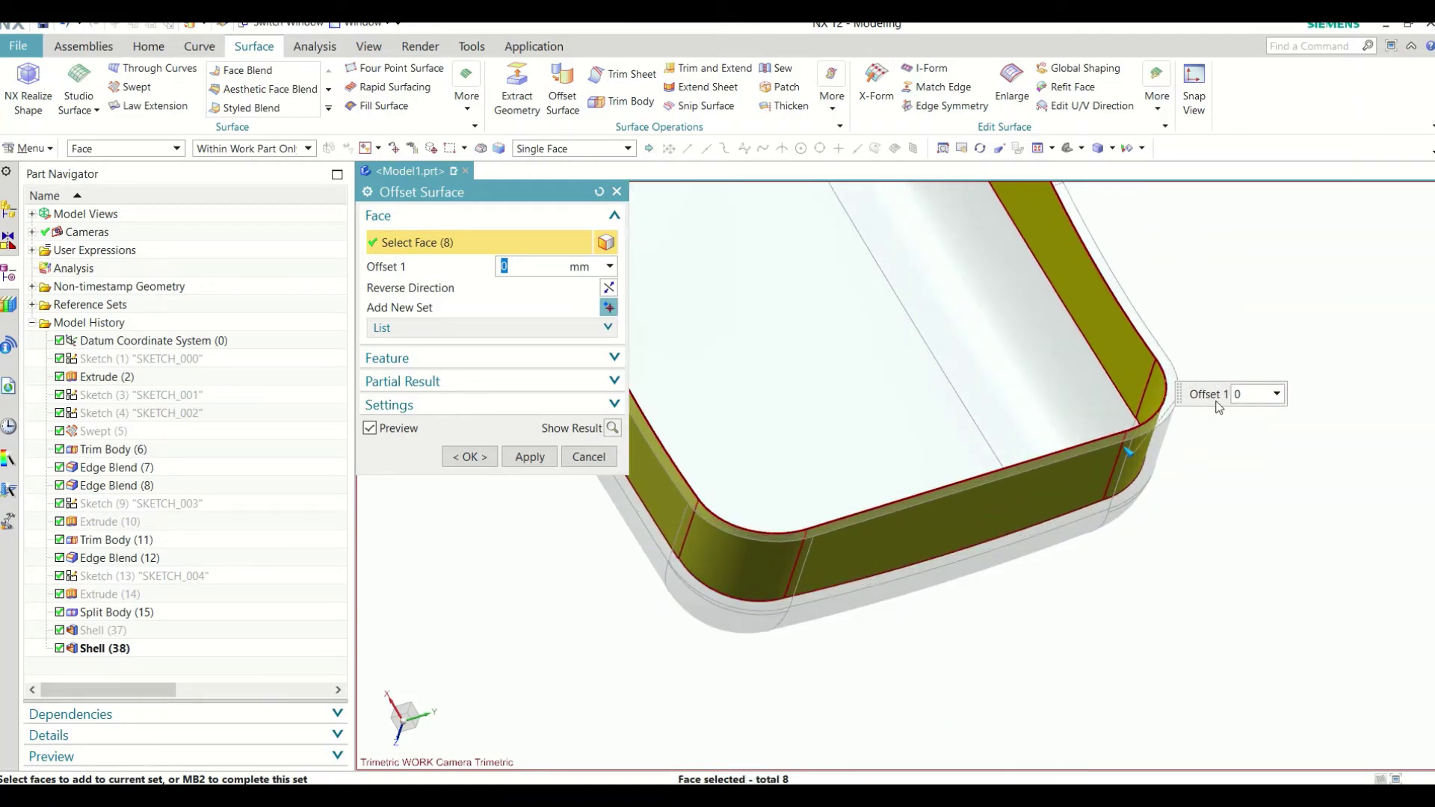
mouse_move(1219, 407)
middle_mouse_down()
mouse_move(1143, 553)
mouse_move(1063, 314)
middle_mouse_up()
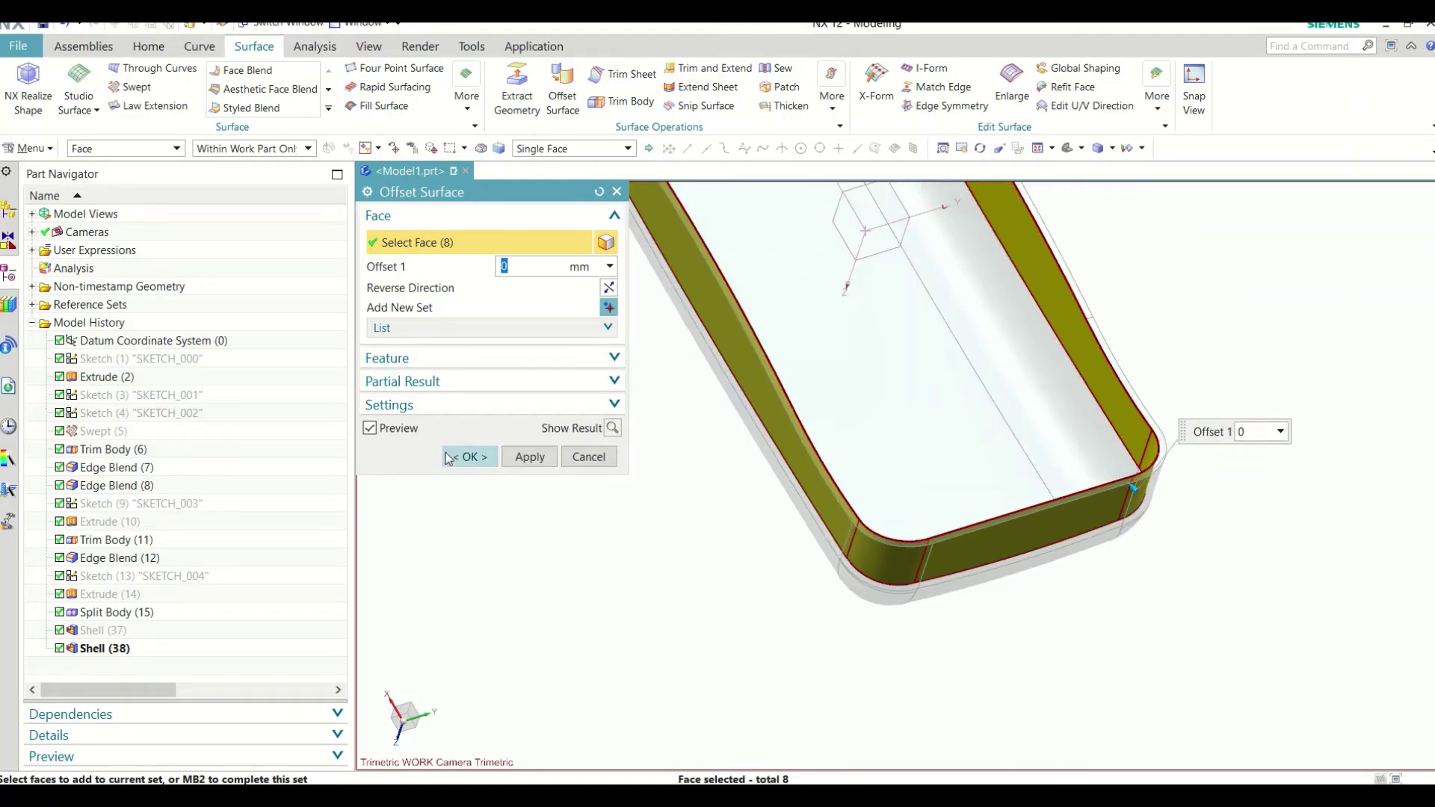
left_click(470, 457)
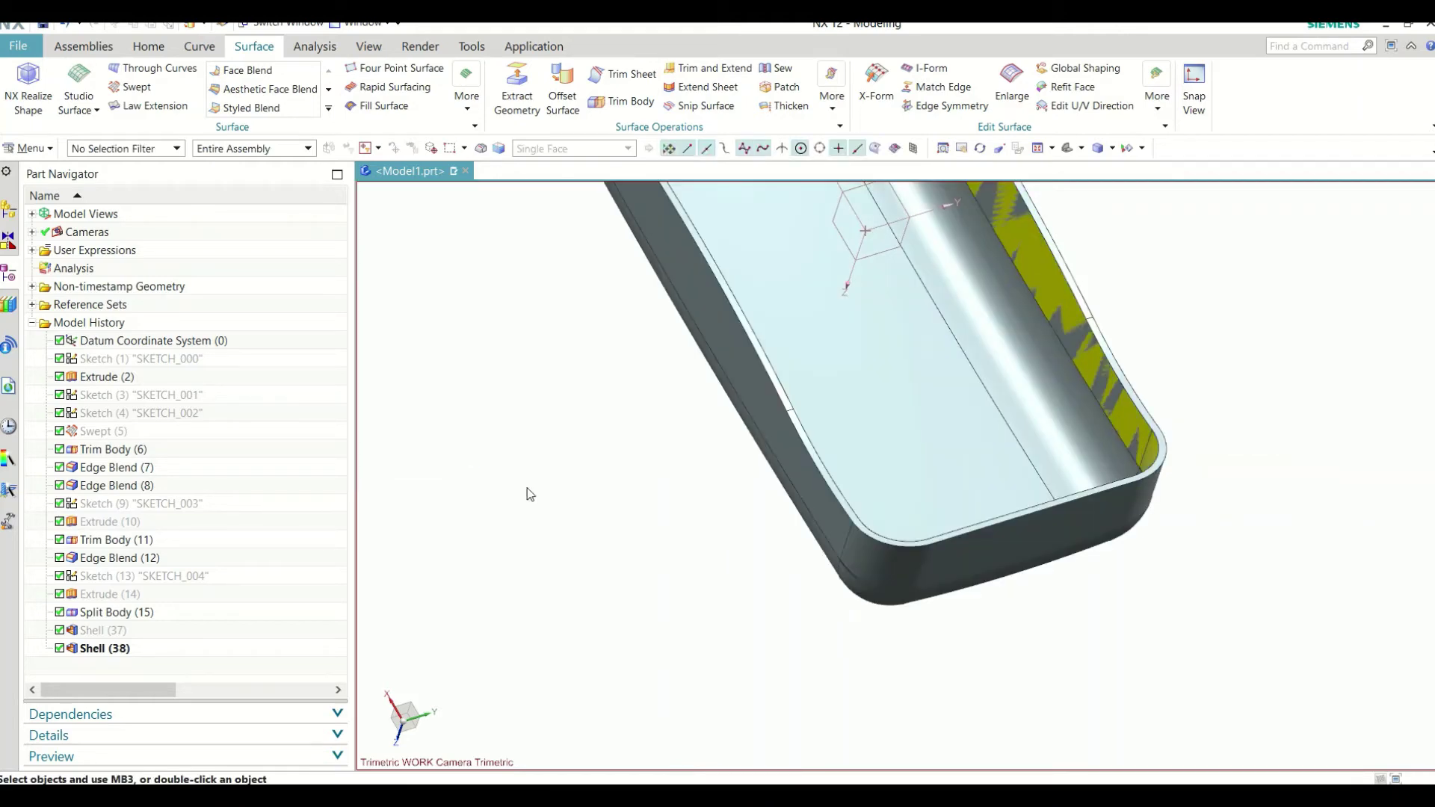
scroll(1178, 437, "up", 2)
mouse_move(1235, 556)
middle_mouse_down()
mouse_move(1226, 470)
mouse_move(1210, 500)
mouse_move(1212, 473)
mouse_move(1012, 432)
mouse_move(925, 508)
mouse_move(970, 496)
middle_mouse_up()
scroll(1185, 491, "down", 4)
scroll(742, 299, "up", 2)
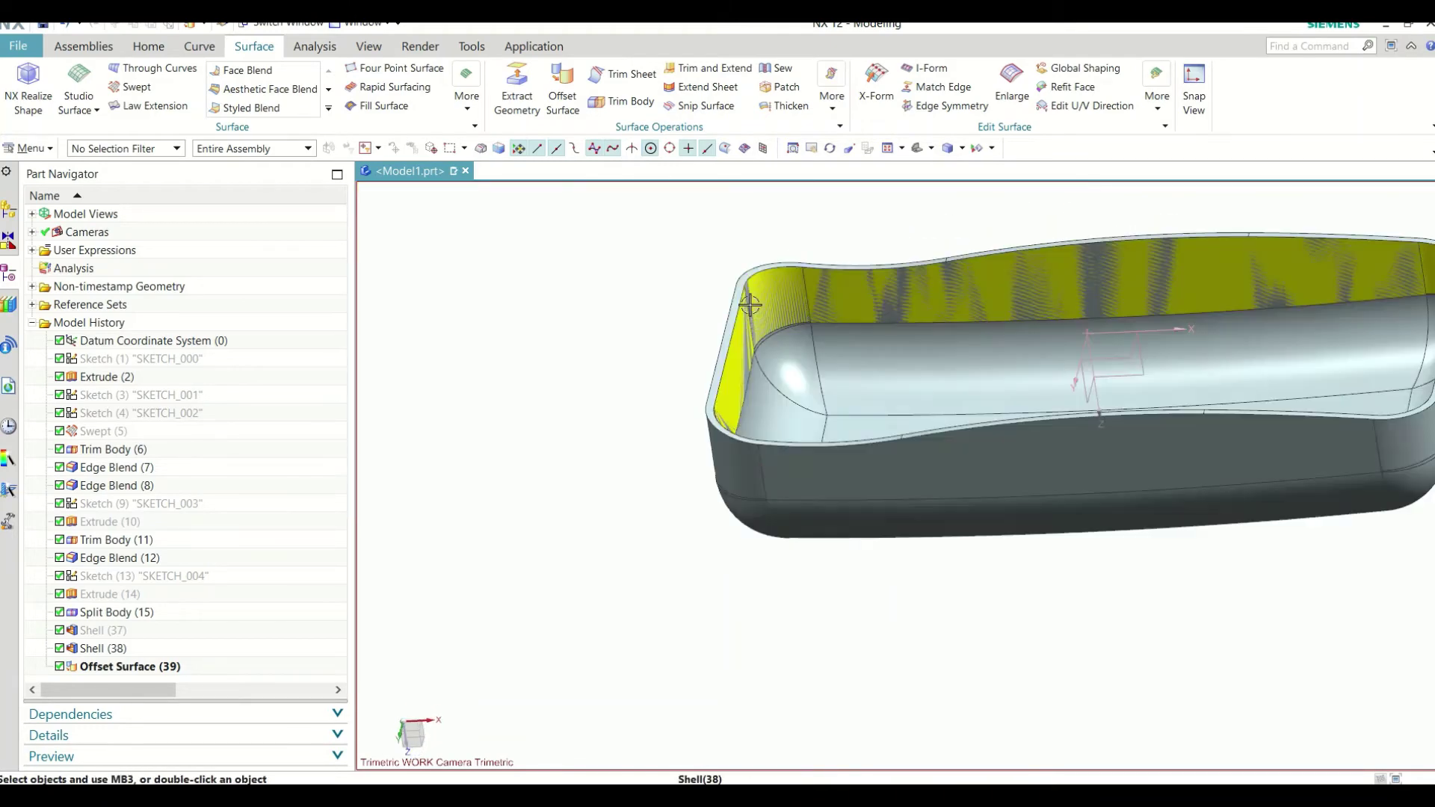
scroll(745, 322, "up", 2)
scroll(746, 339, "up", 2)
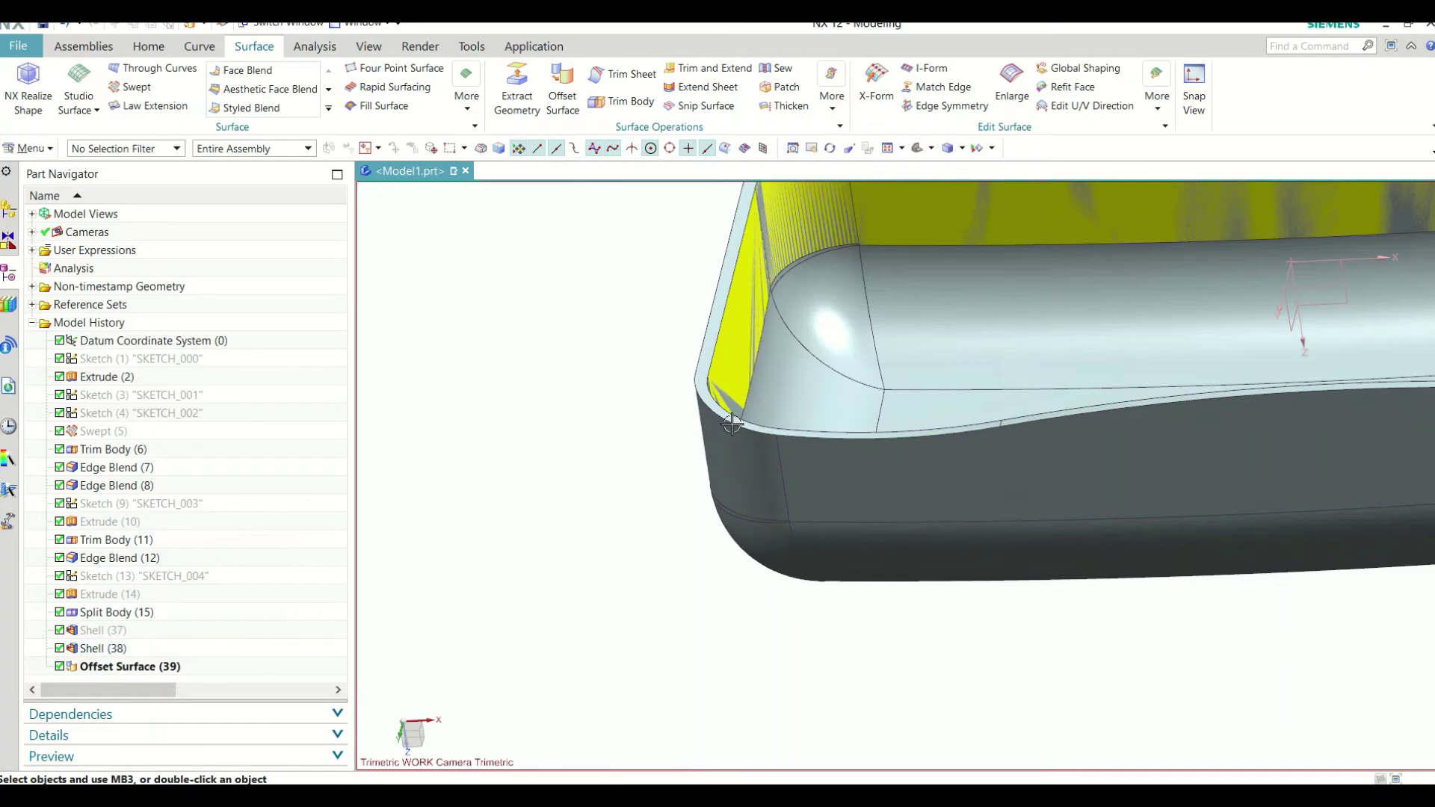
middle_click_drag(784, 400, 755, 351)
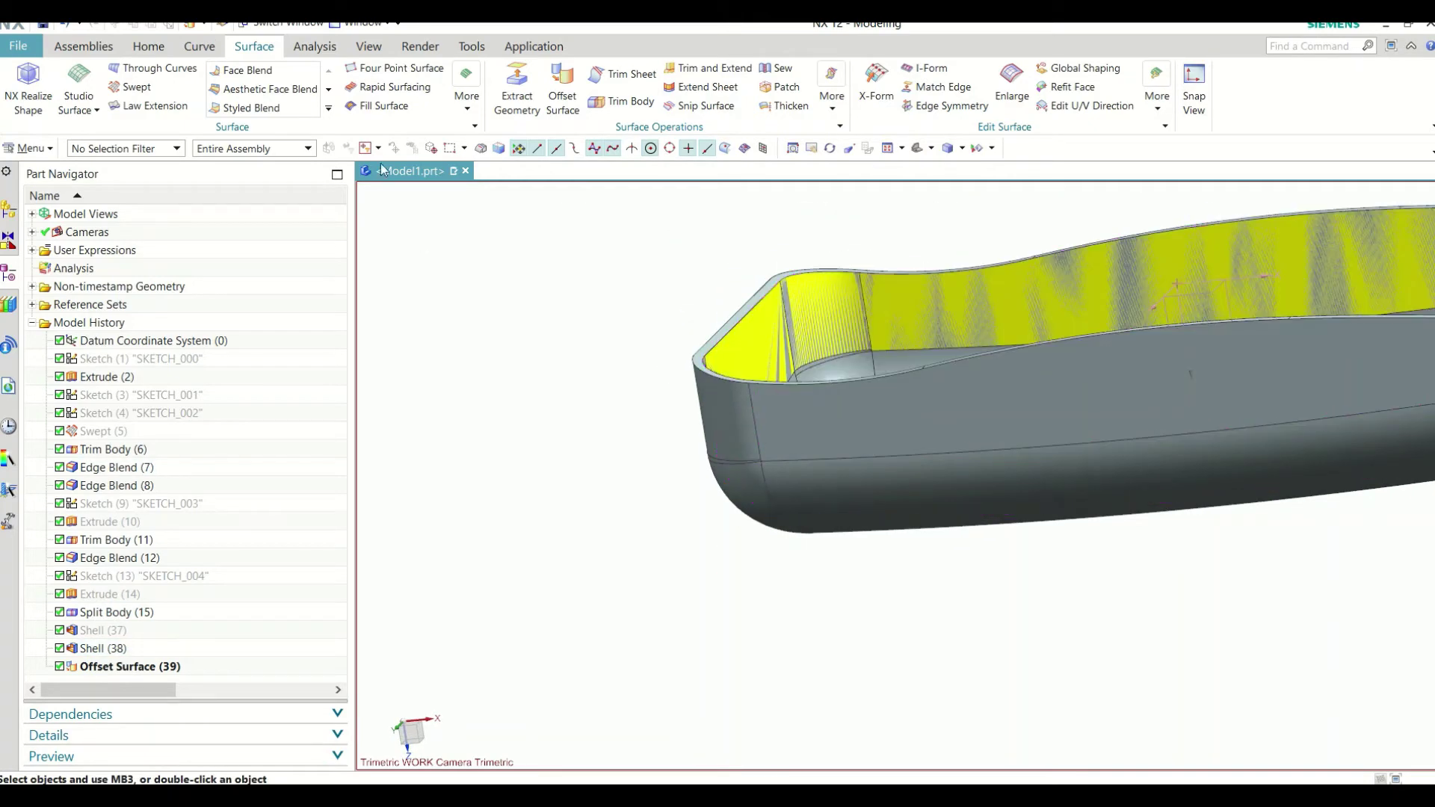
Step: Create a 0 mm offset surface of the tray's top-rim faces using the Tangent Faces rule
left_click(562, 90)
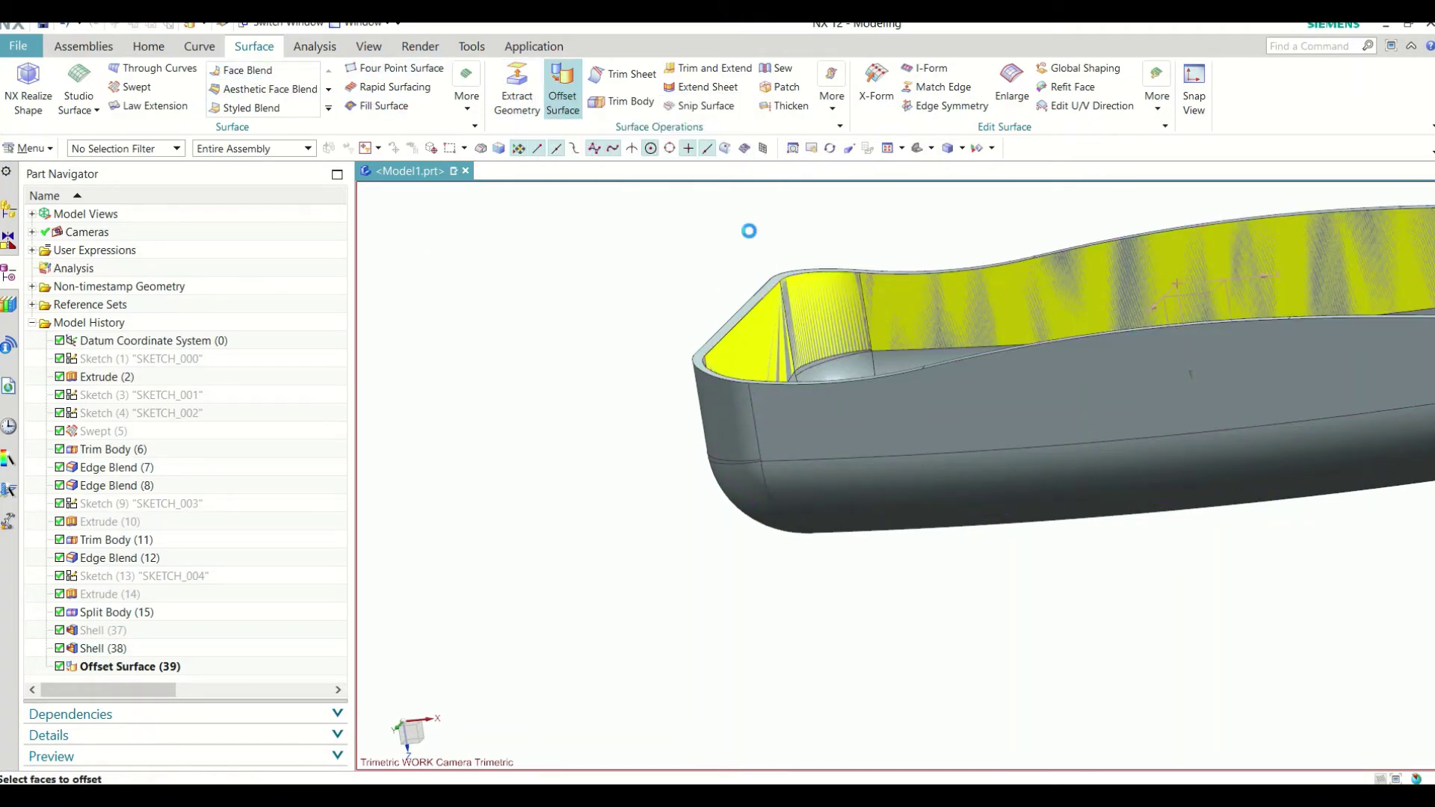
scroll(747, 336, "up", 2)
scroll(718, 337, "down", 2)
scroll(694, 319, "up", 4)
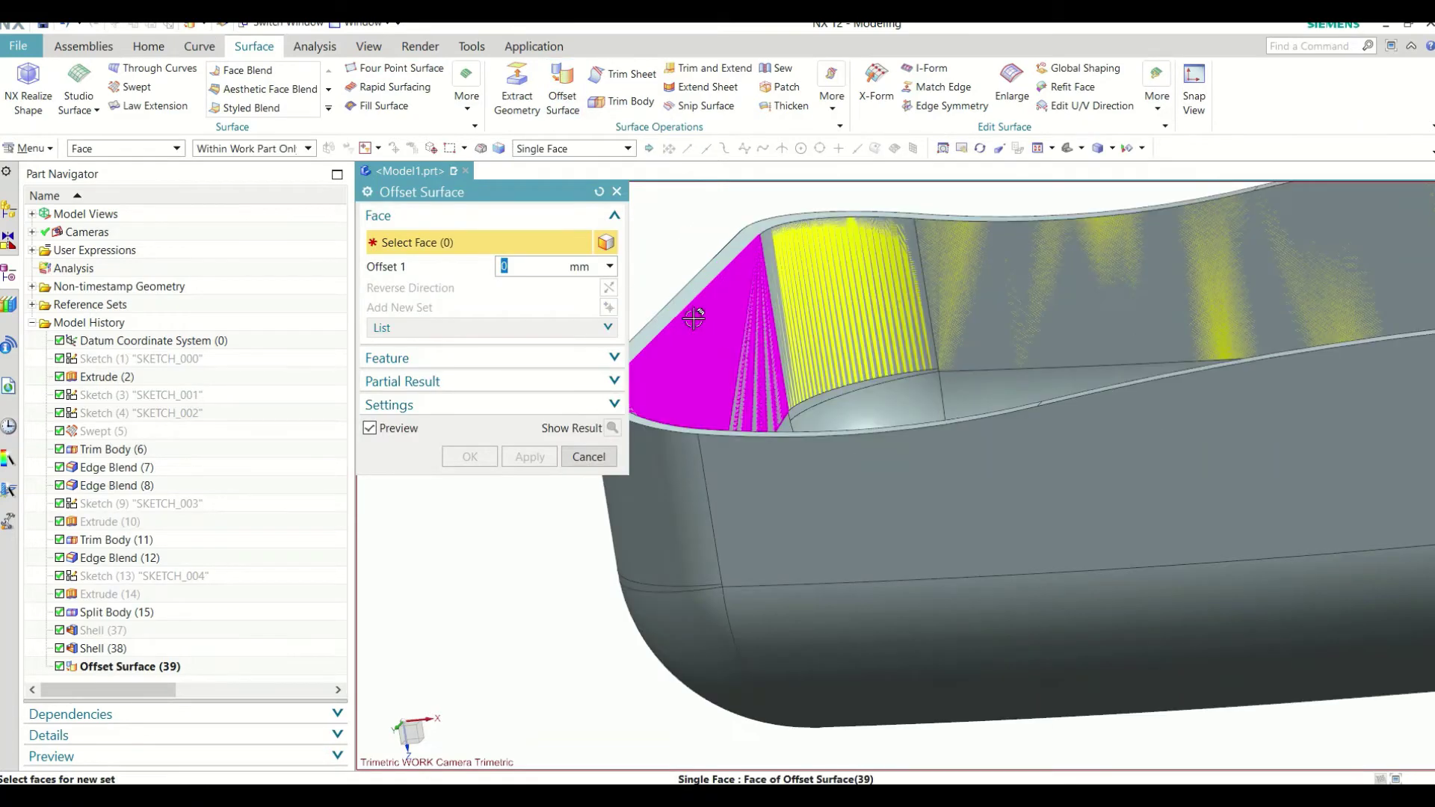
left_click(574, 149)
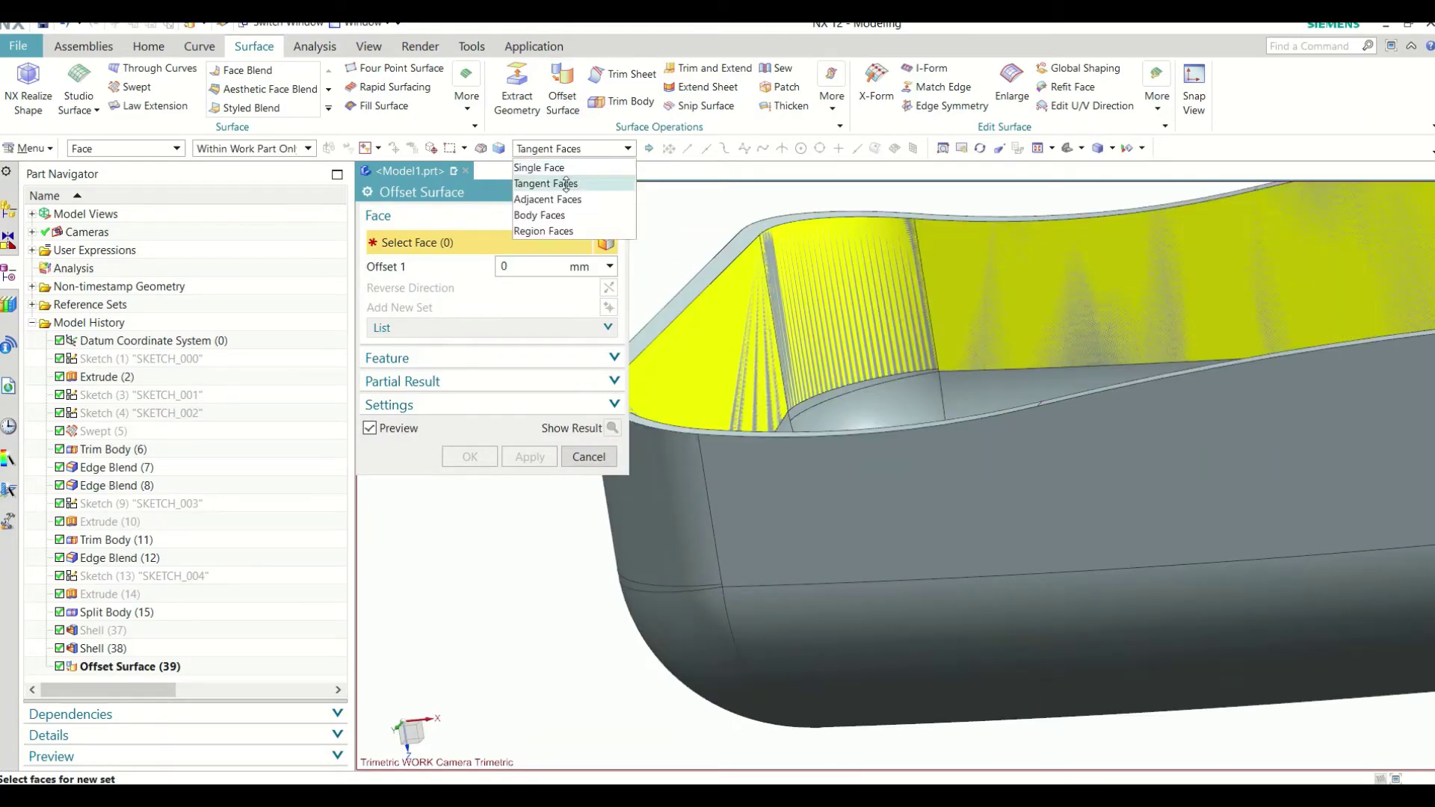
left_click(565, 183)
left_click(732, 253)
scroll(804, 452, "down", 2)
scroll(807, 485, "down", 2)
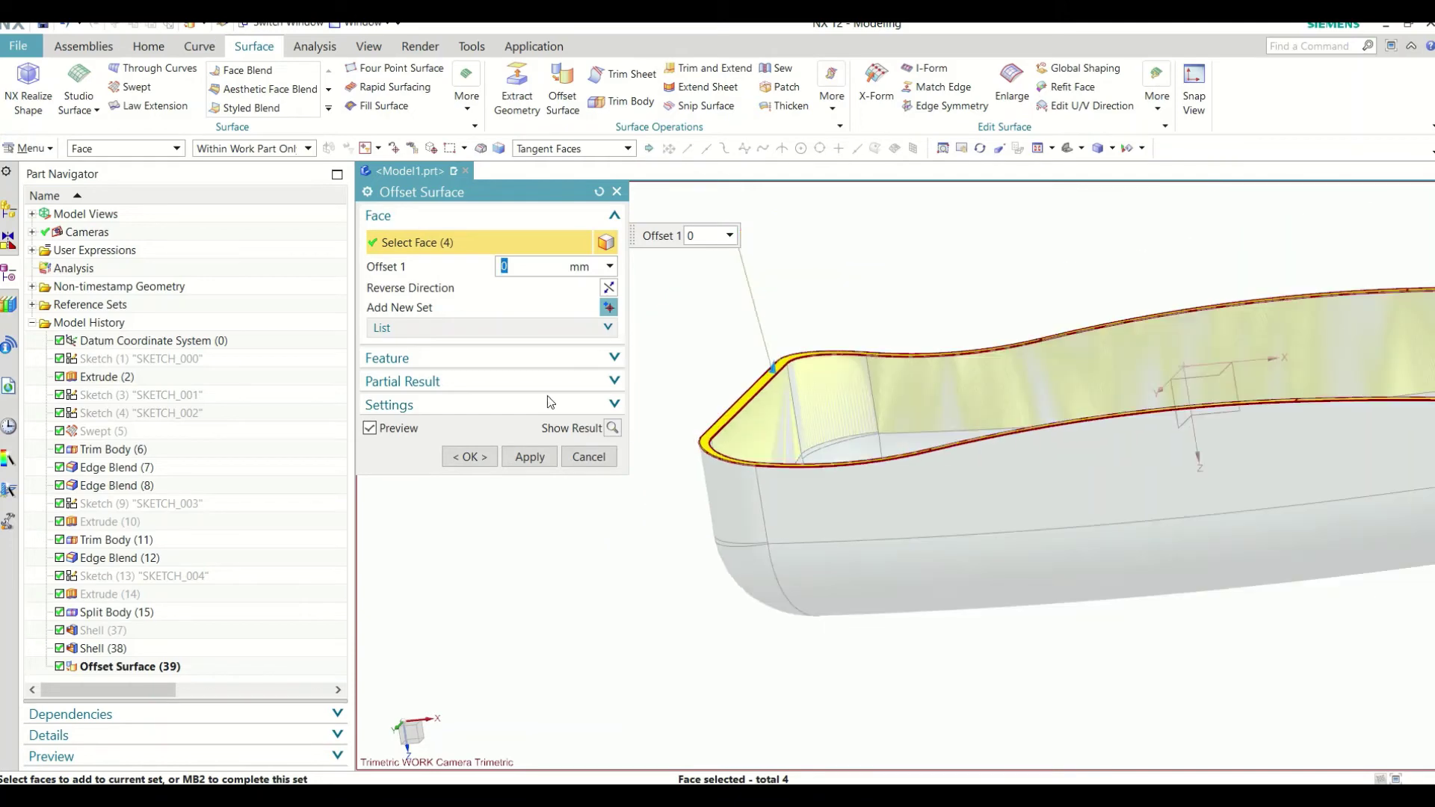
left_click(485, 457)
scroll(664, 426, "up", 2)
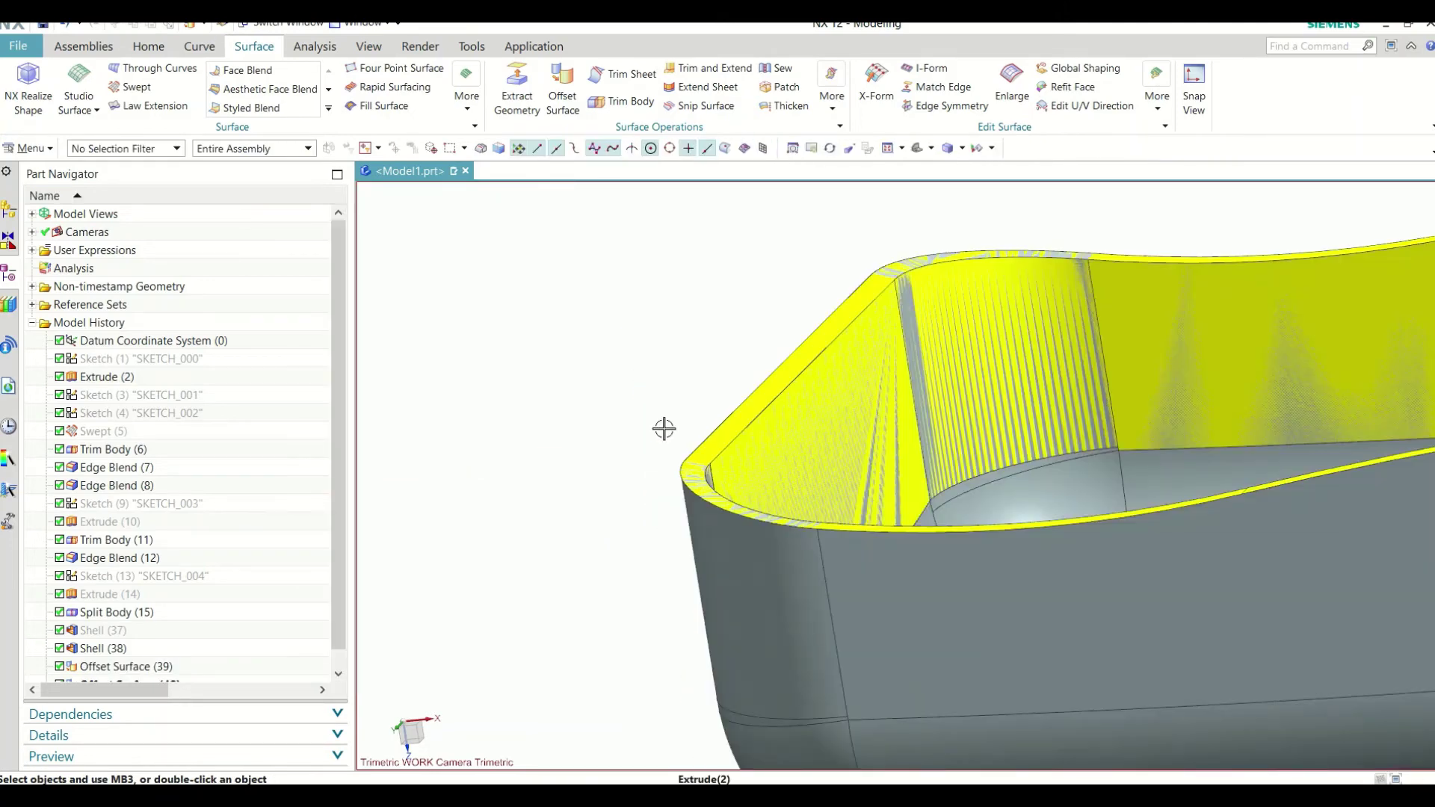
scroll(581, 431, "up", 1)
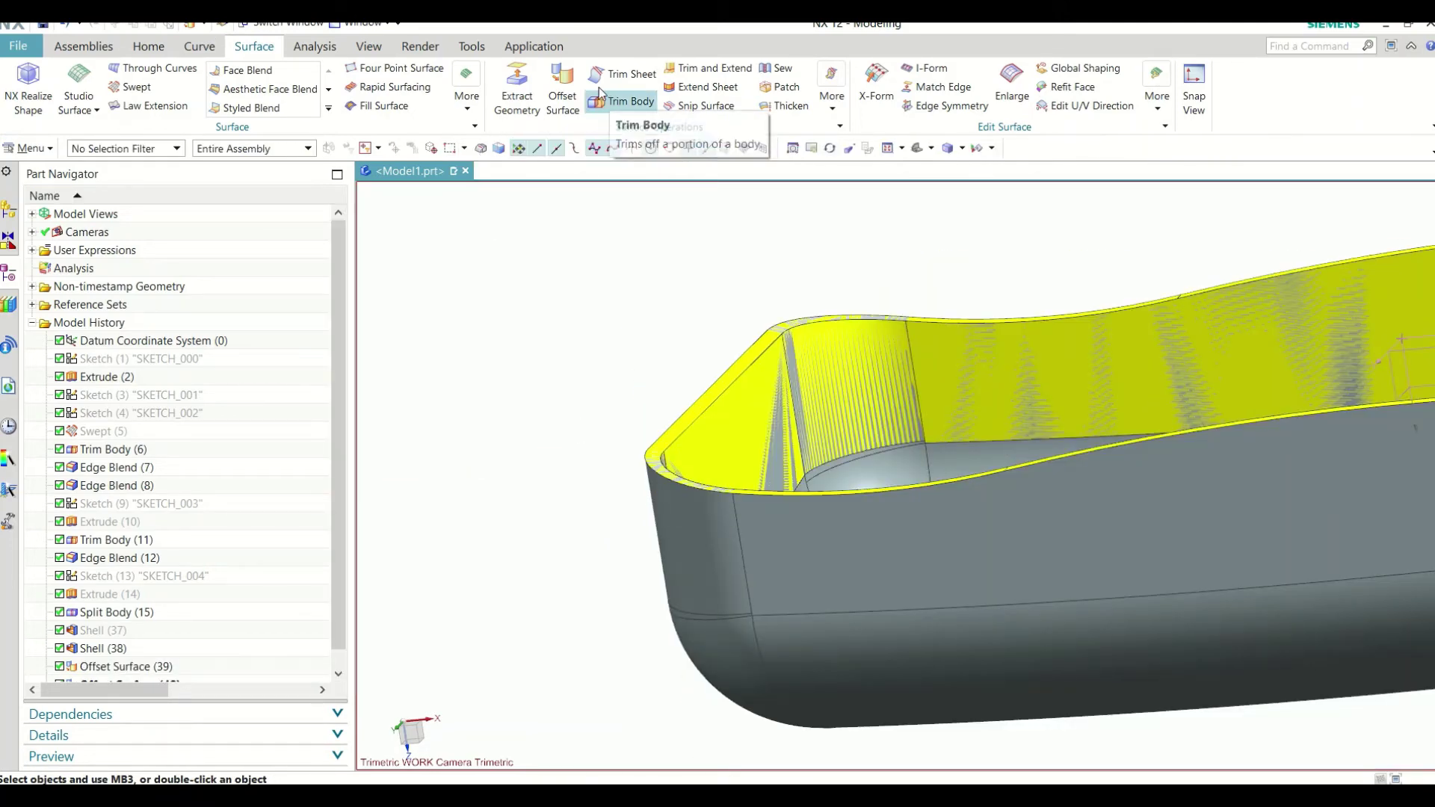
Step: Start another Single Face Offset Surface and pick the first four outer wall faces
left_click(562, 95)
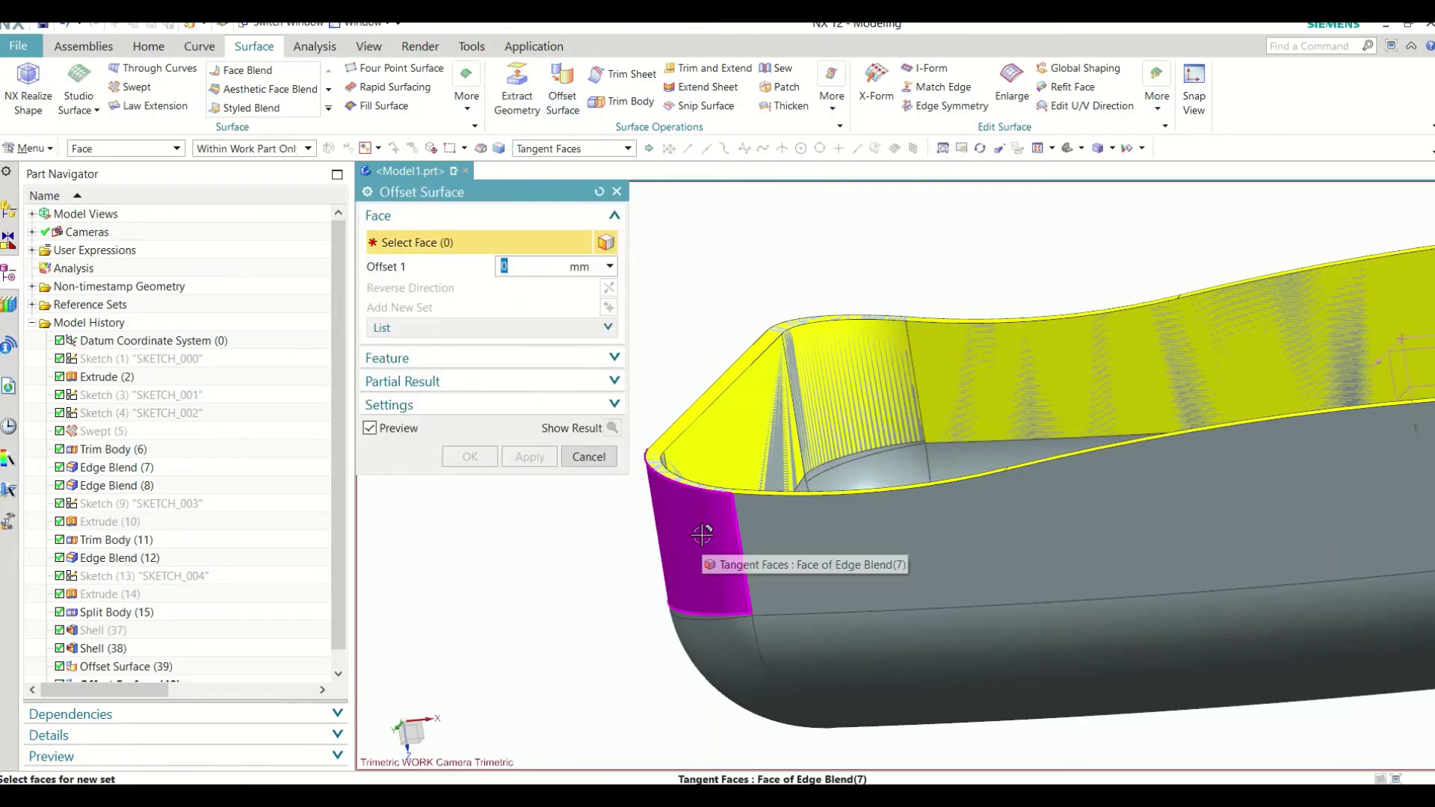
left_click(561, 148)
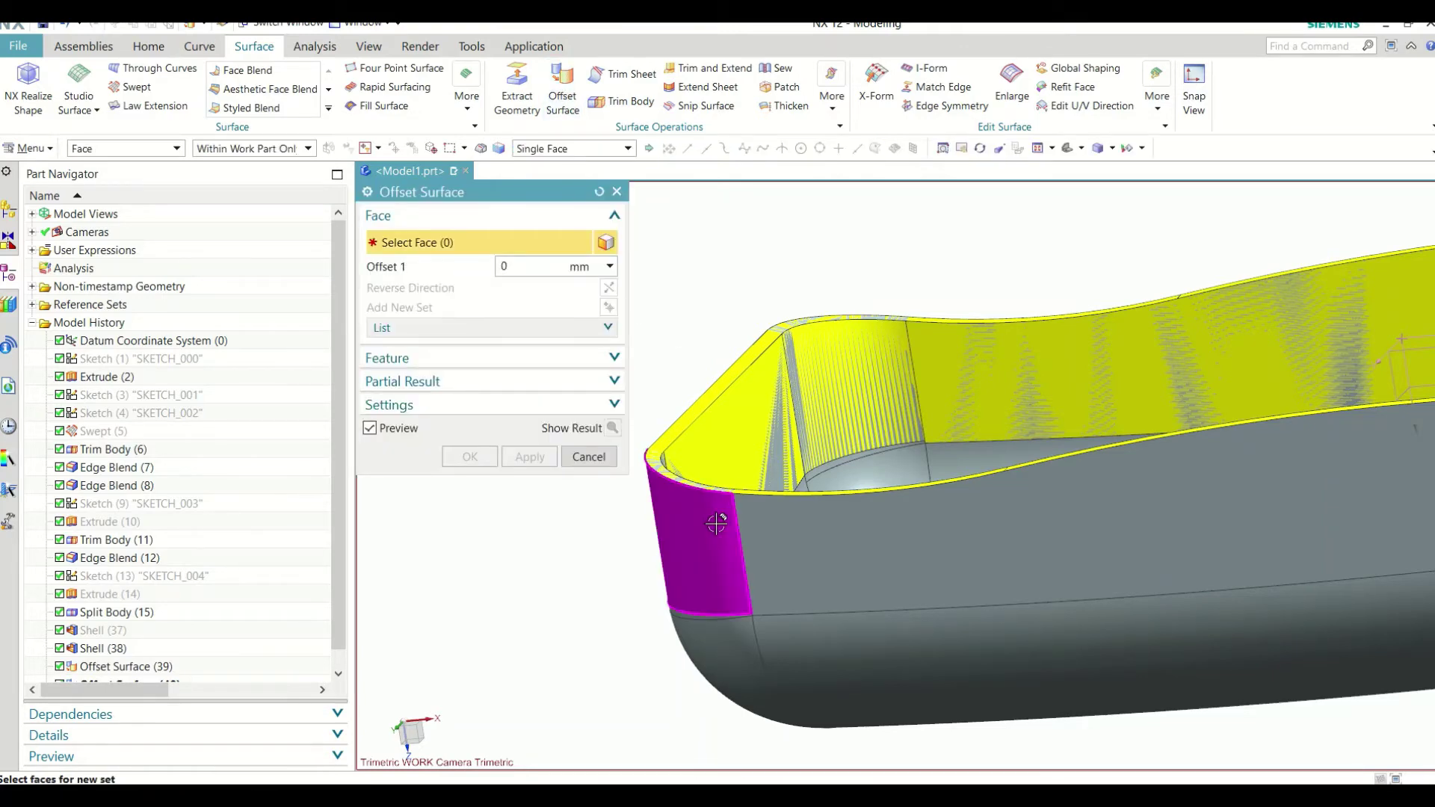
left_click(657, 463)
left_click(822, 538)
scroll(822, 538, "down", 2)
left_click(1156, 514)
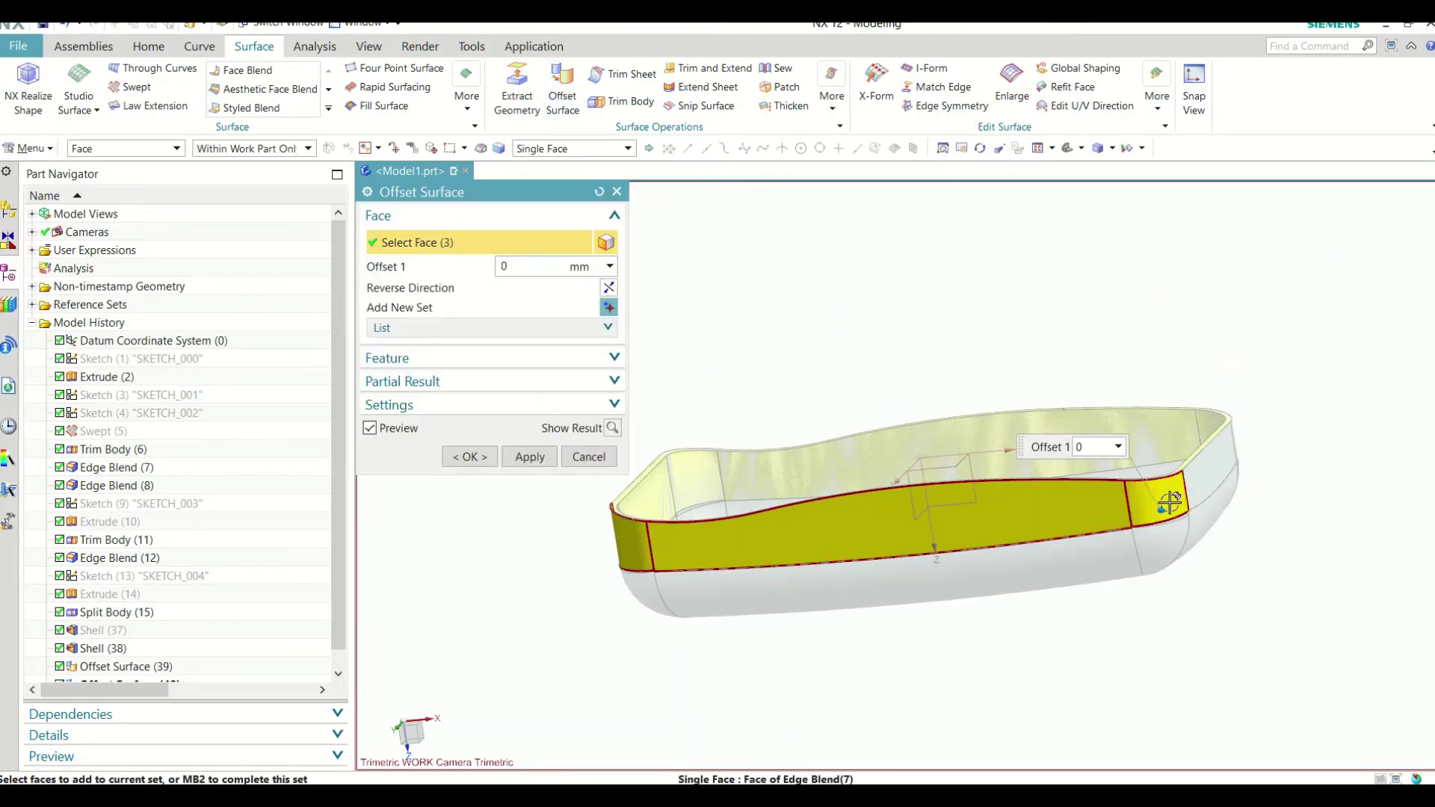
left_click(1212, 467)
Step: Add the remaining four outer wall faces and create the 0 mm offset surface
middle_click_drag(1260, 637, 735, 516)
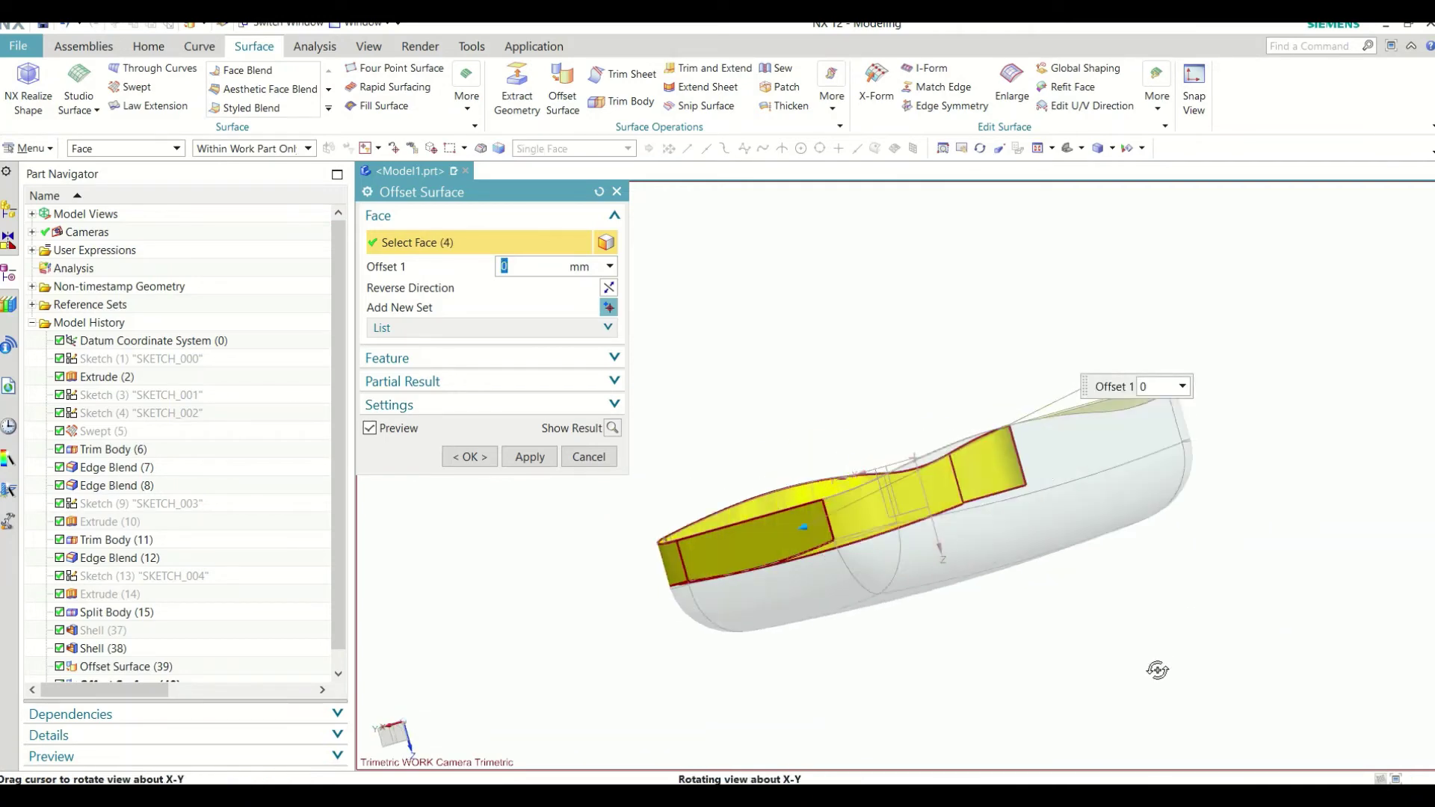
left_click(735, 515)
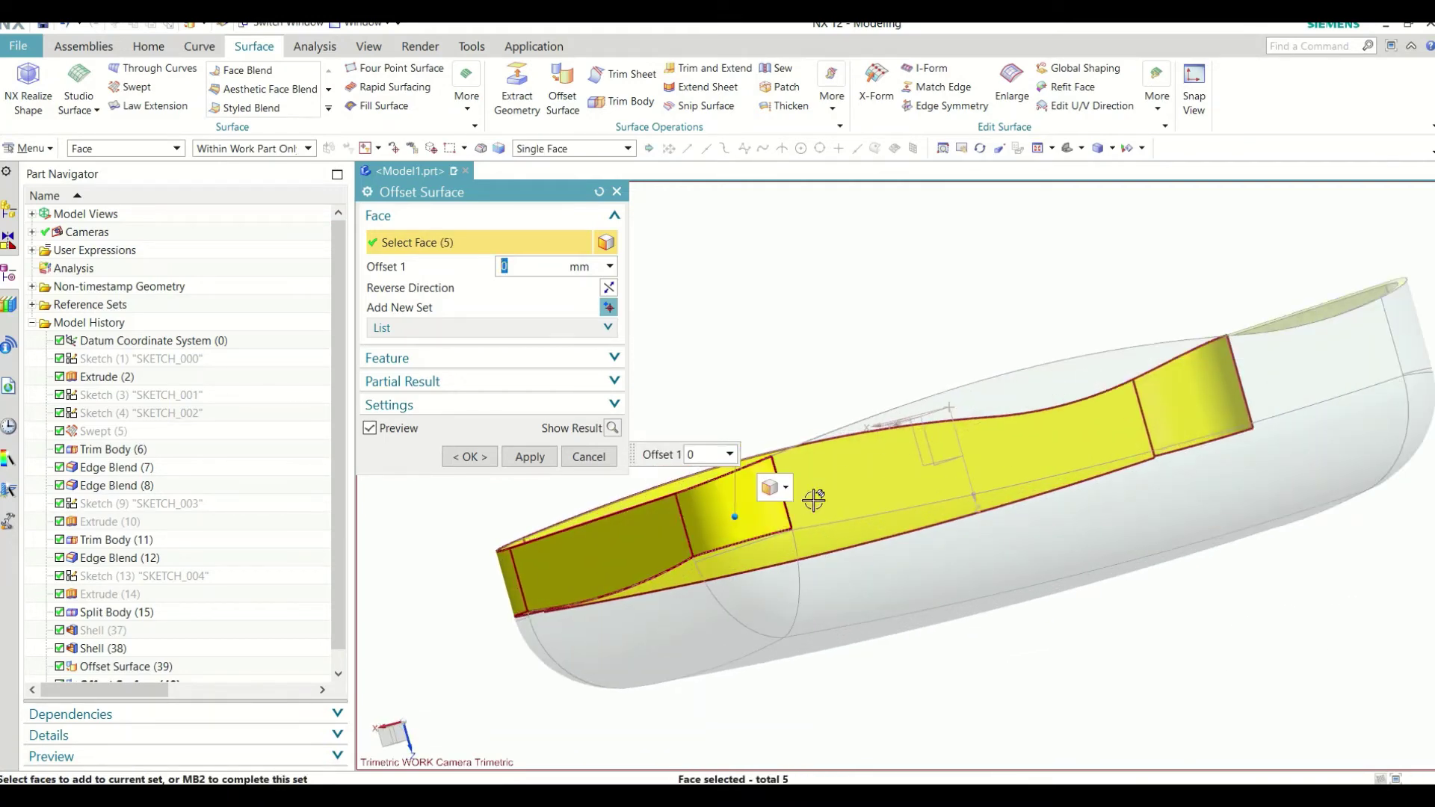
left_click(930, 481)
left_click(1388, 357)
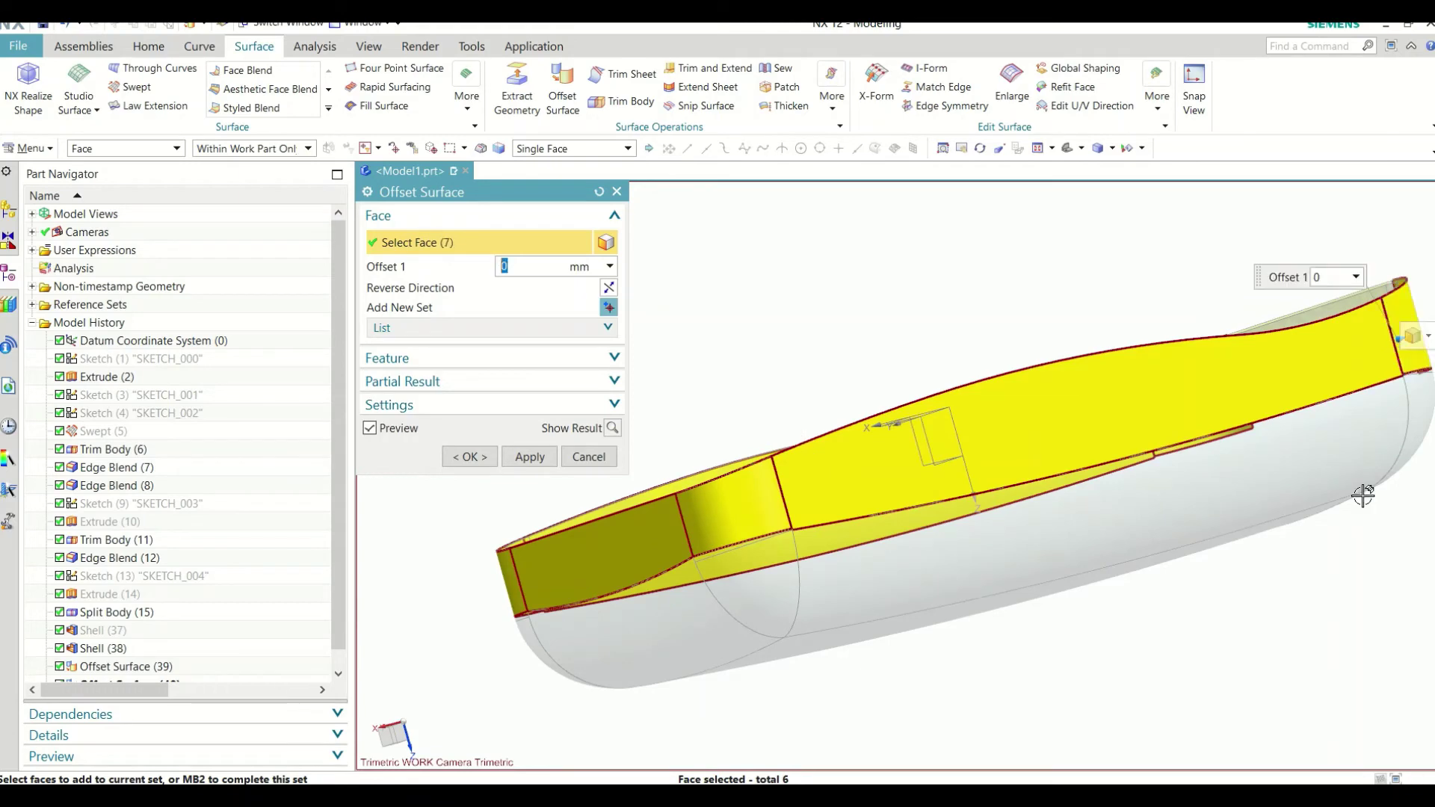
mouse_move(1358, 493)
middle_mouse_down()
mouse_move(1252, 643)
mouse_move(1111, 557)
middle_mouse_up()
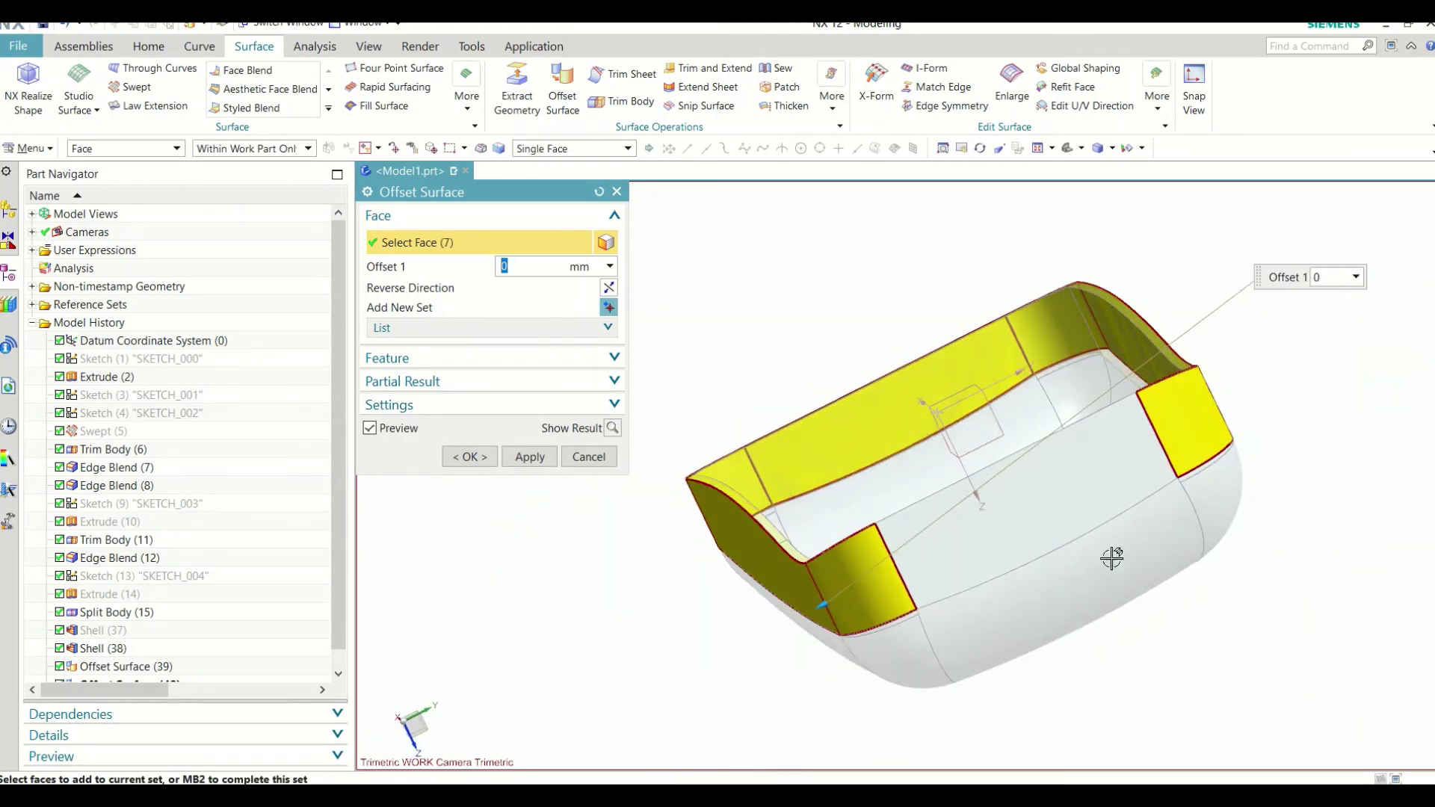
left_click(978, 521)
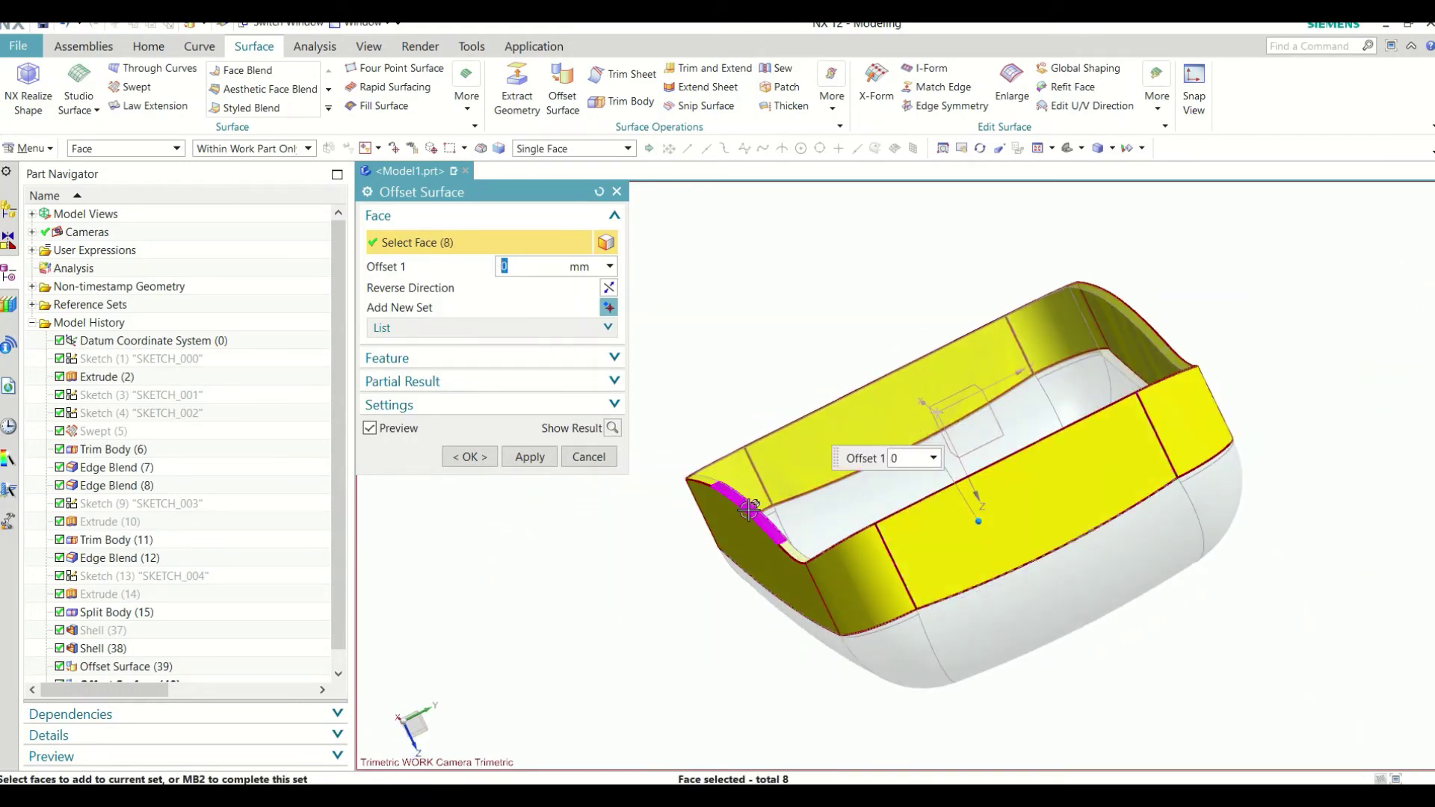
left_click(472, 458)
middle_click_drag(964, 479, 1065, 546)
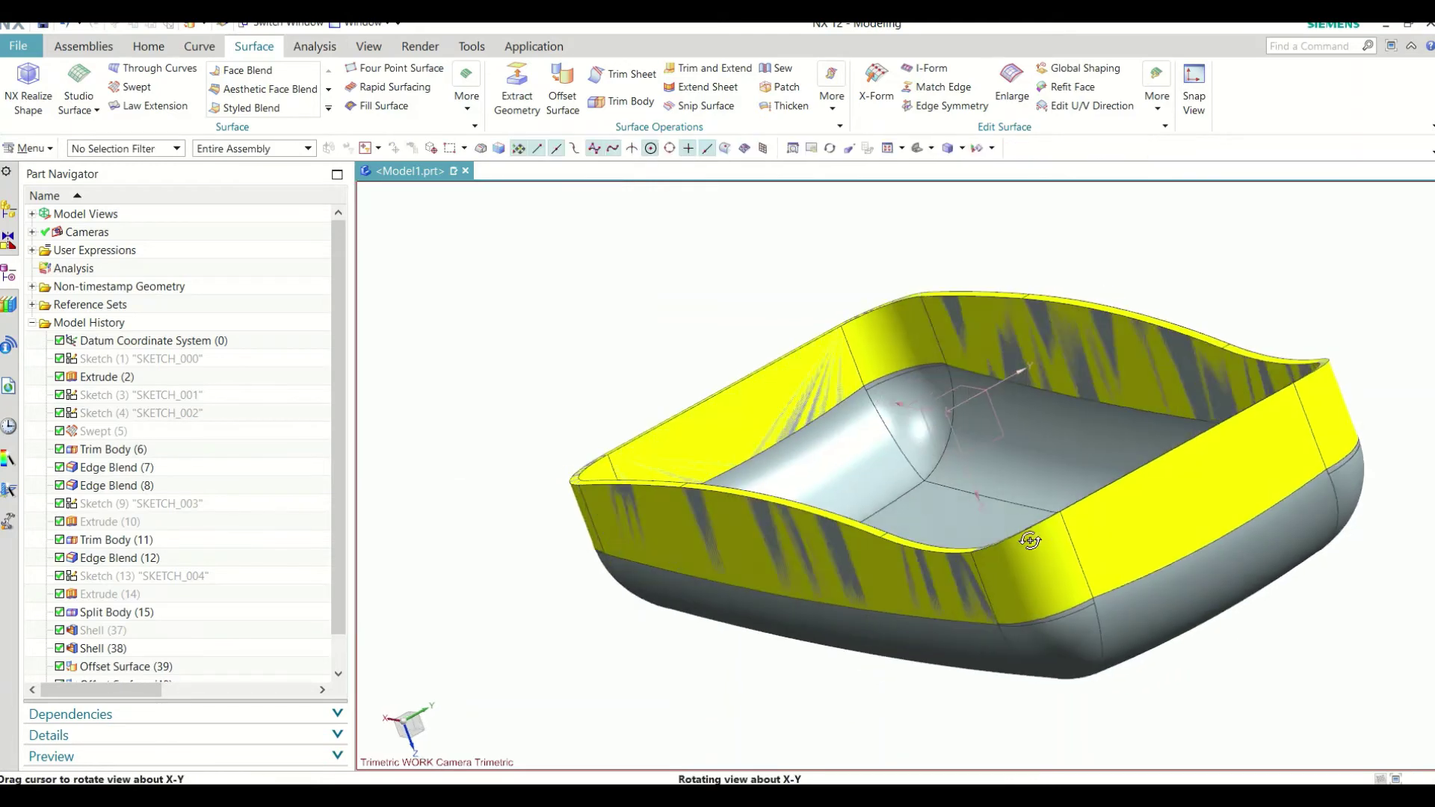
Step: Edit Offset Surface (39) to a 1 mm offset in the reversed direction
scroll(234, 637, "down", 1)
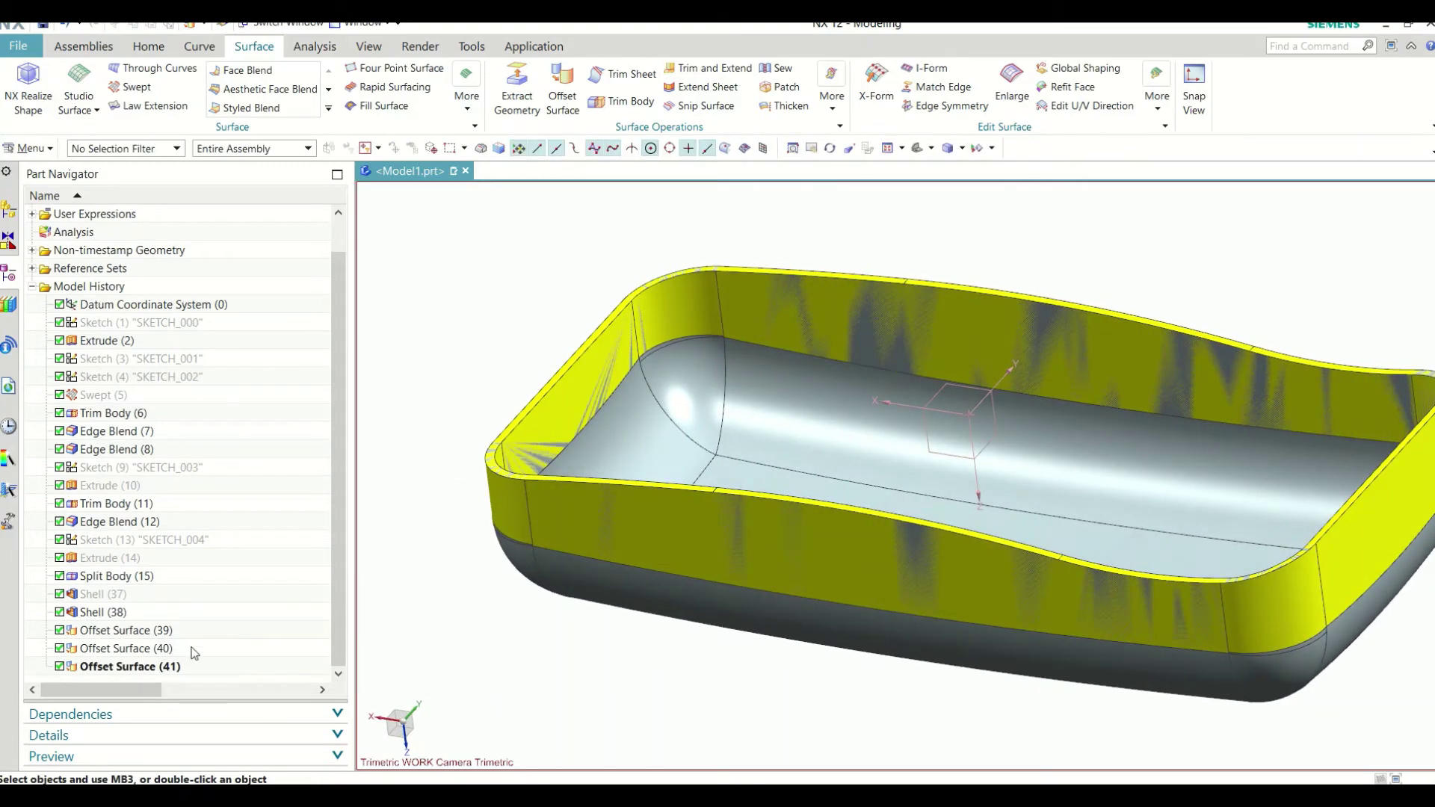
middle_click_drag(594, 550, 292, 639)
double_click(108, 630)
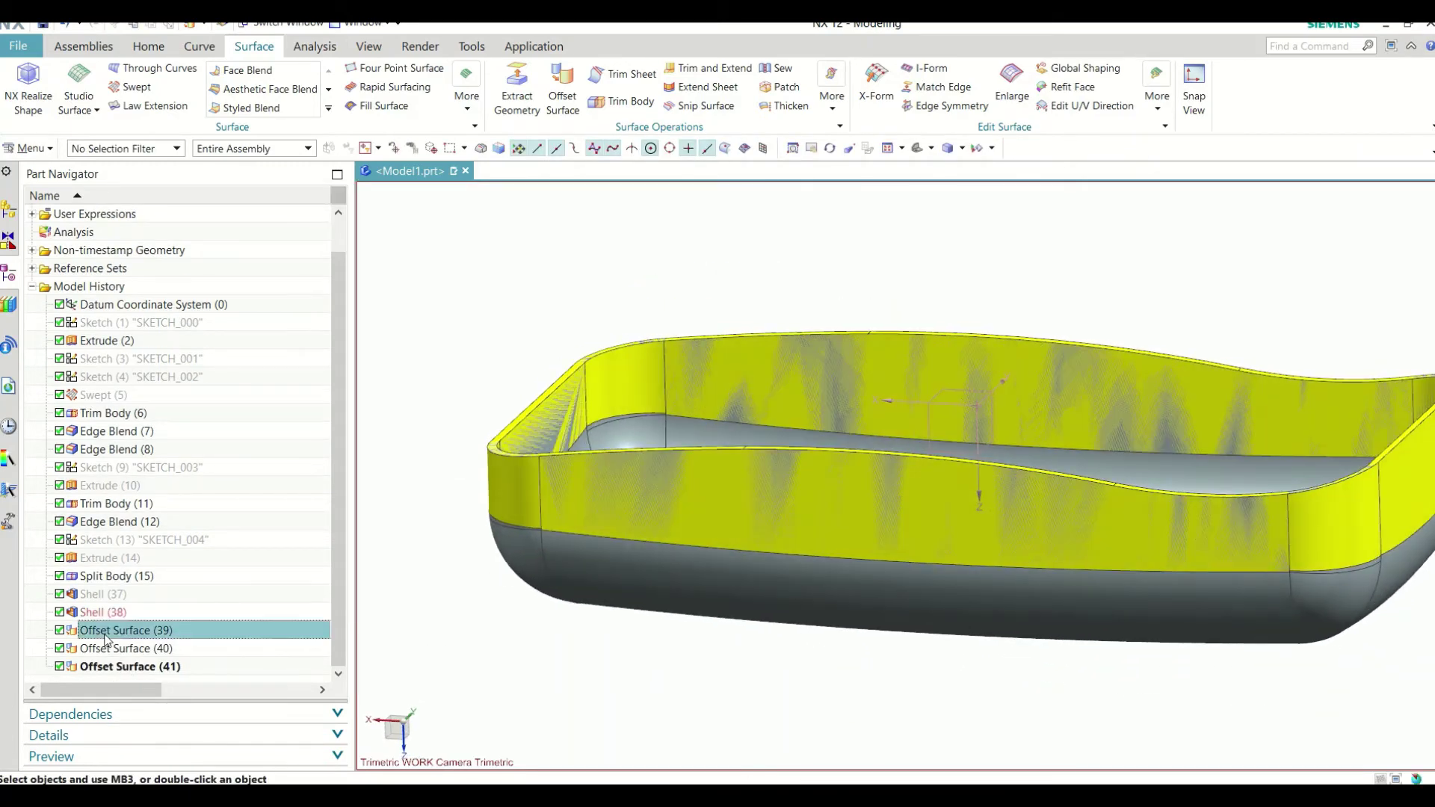
scroll(951, 522, "down", 3)
scroll(717, 535, "up", 3)
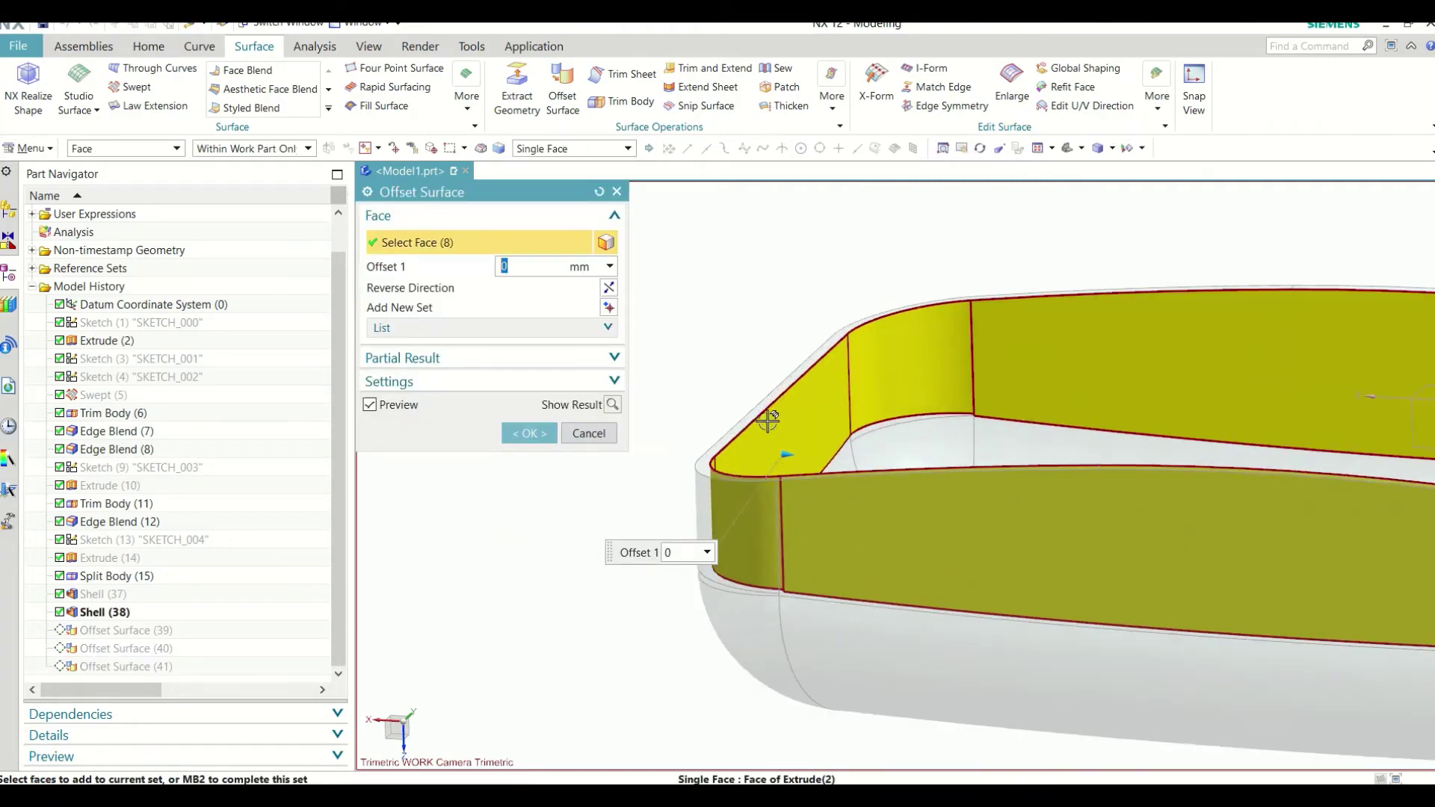
type("1")
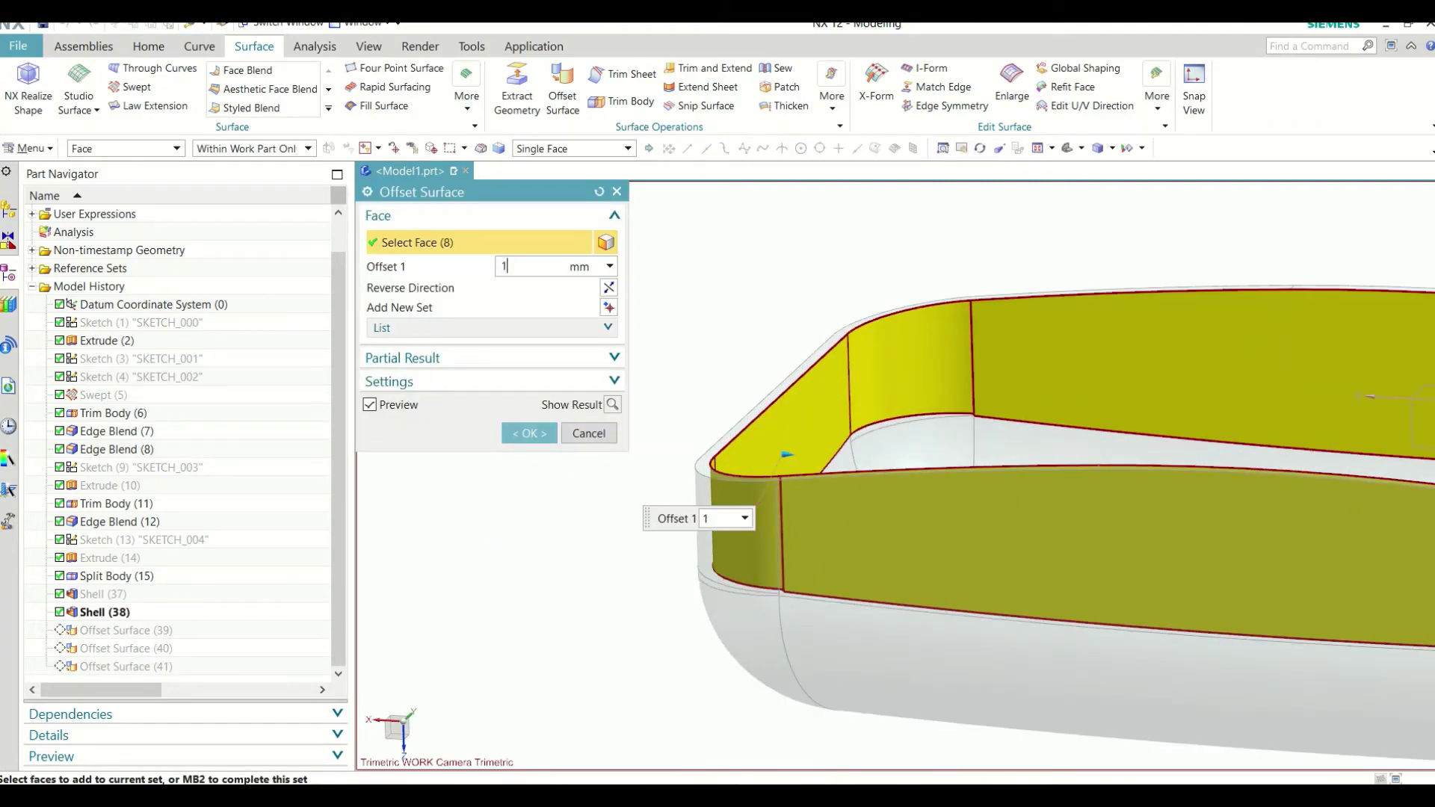
key("Return")
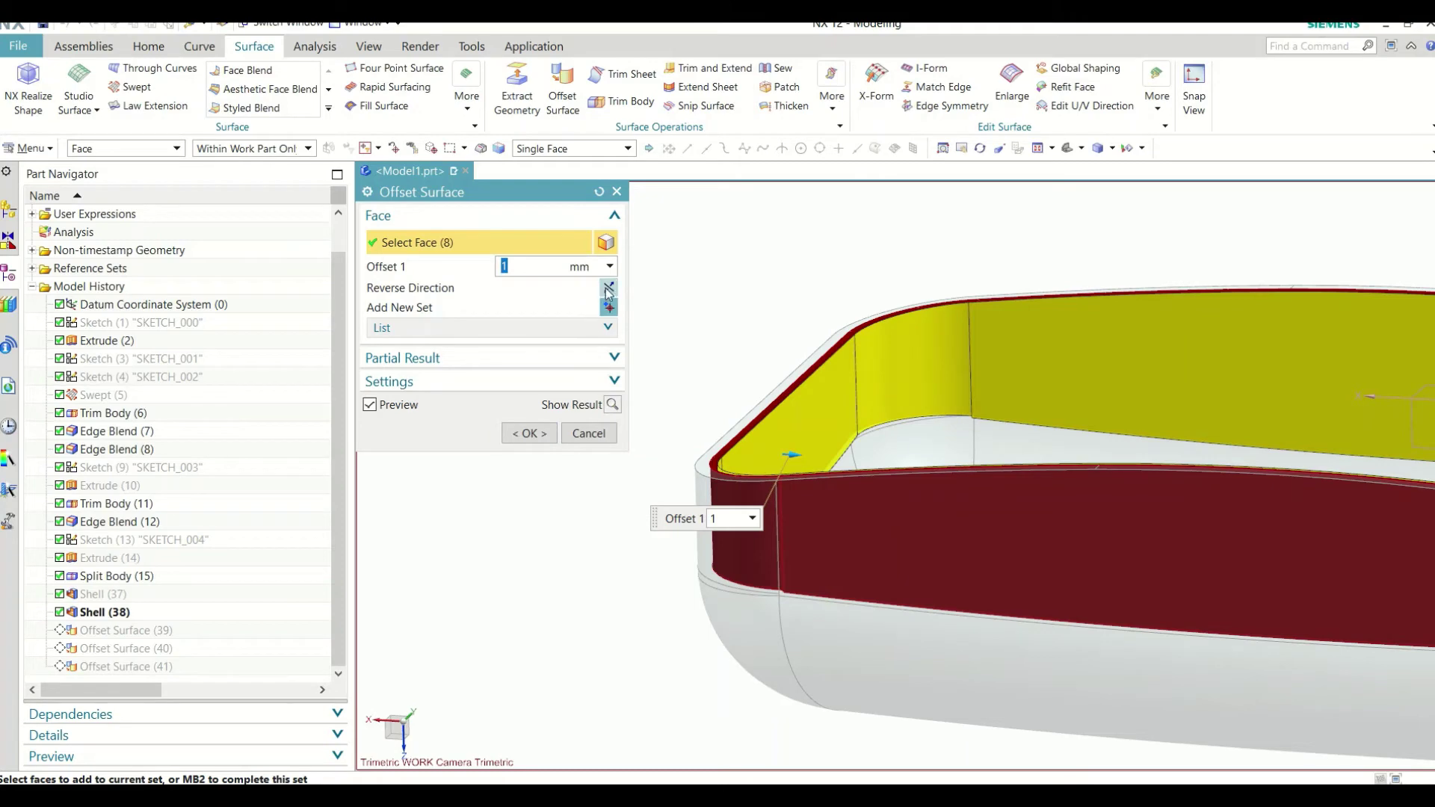
left_click(609, 288)
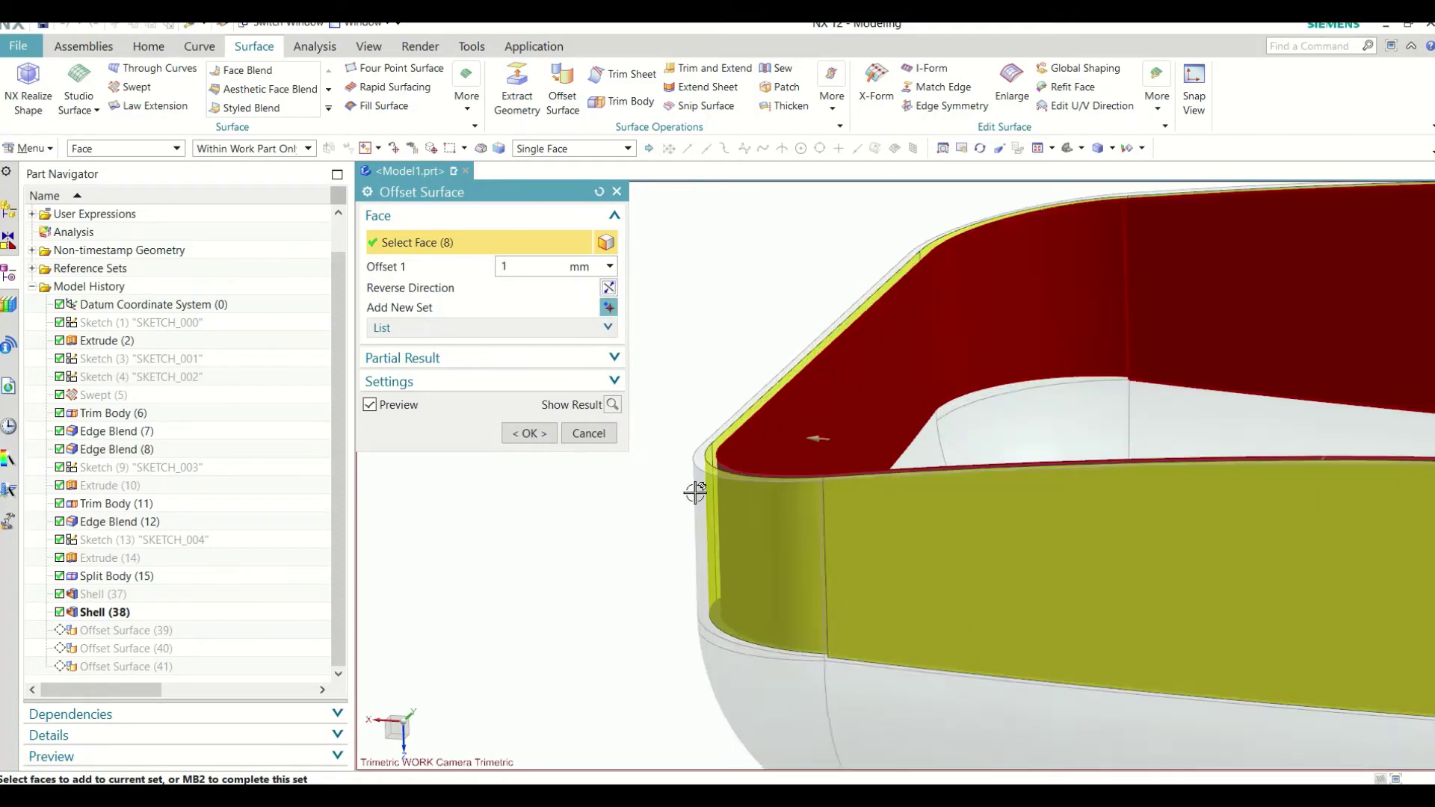
middle_click_drag(642, 299, 643, 423)
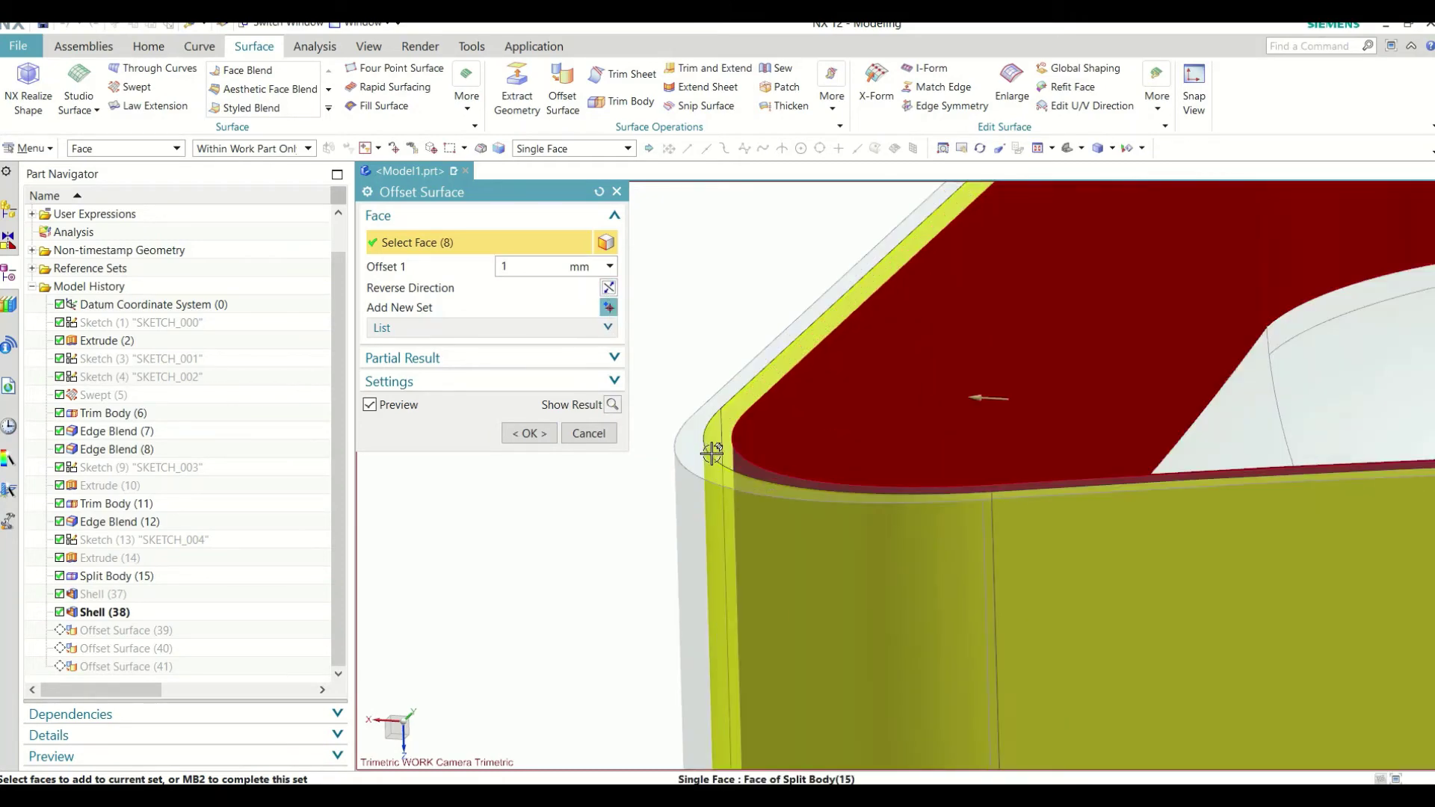
left_click(523, 434)
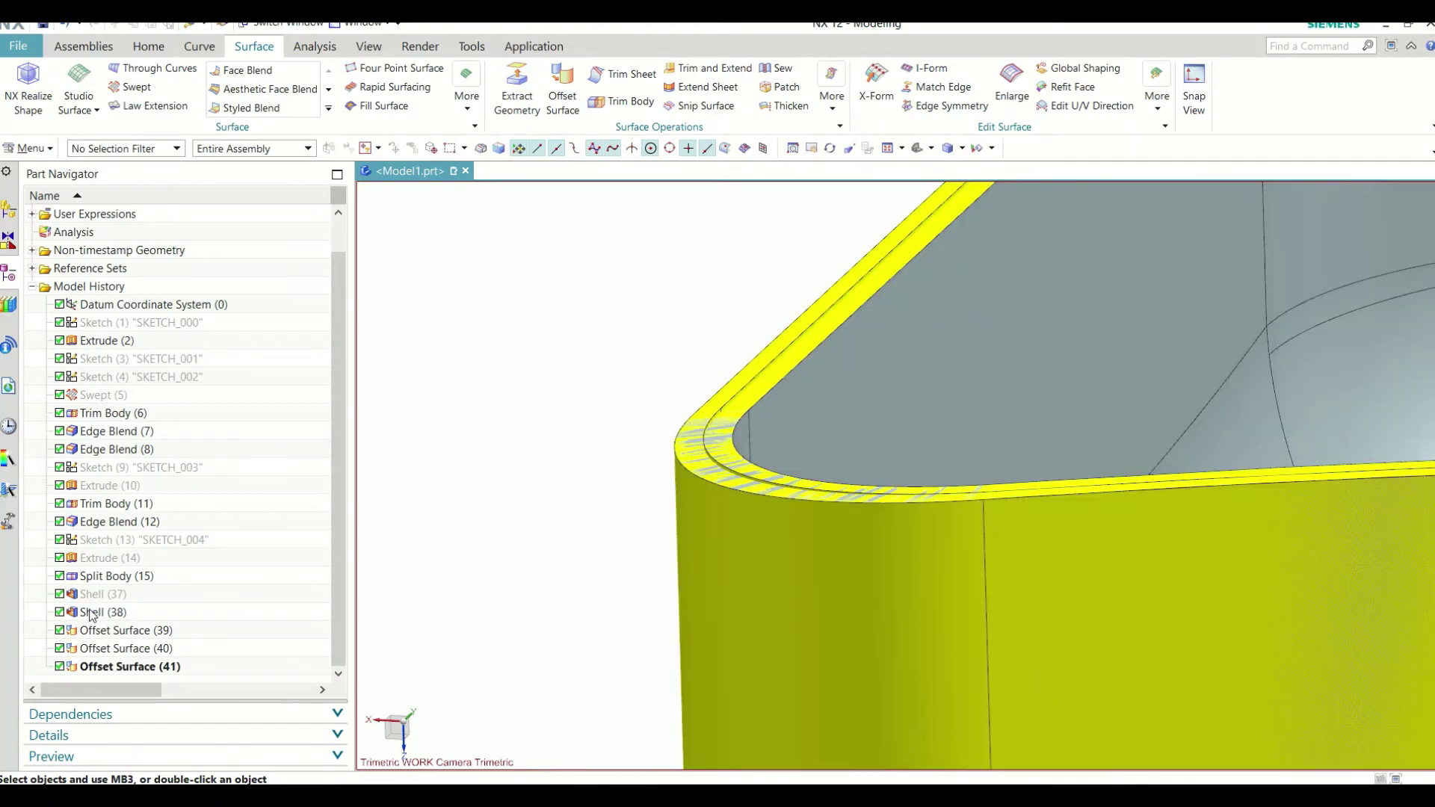
Step: Hide the Shell (38) solid body
left_click(89, 611)
right_click(89, 610)
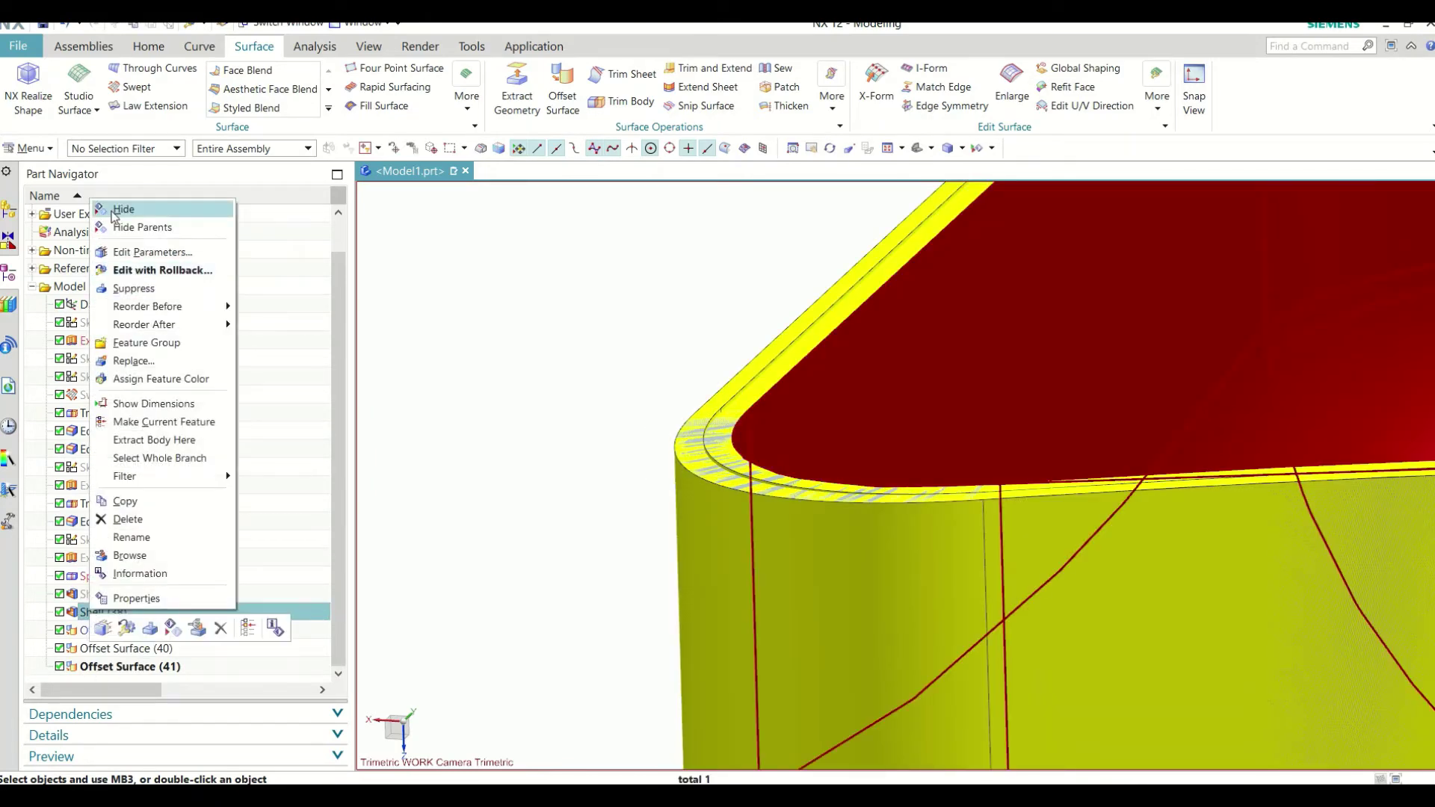
left_click(257, 206)
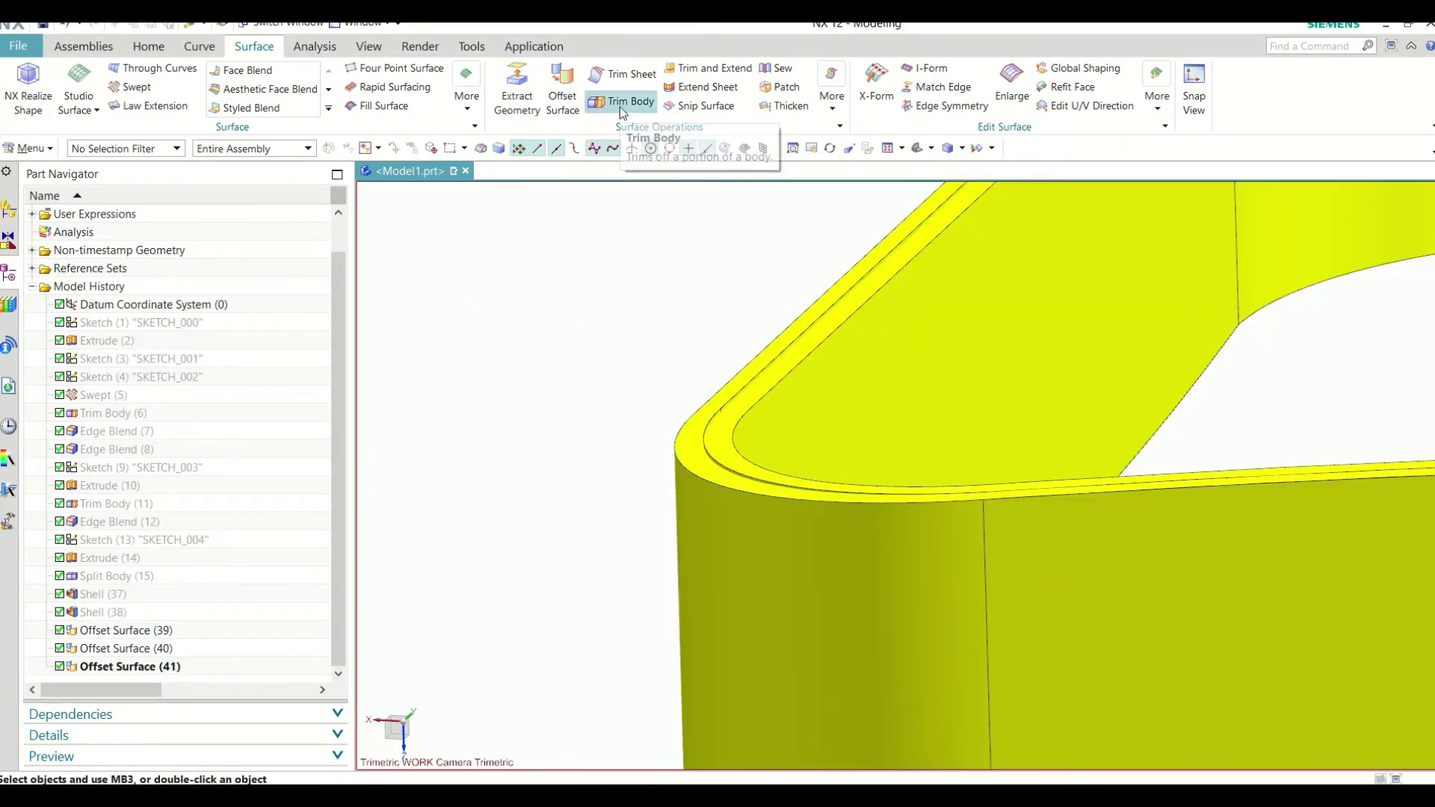
Step: Extend the offset sheet's 12-edge boundary loop by 10 mm with Extend Sheet
left_click(706, 87)
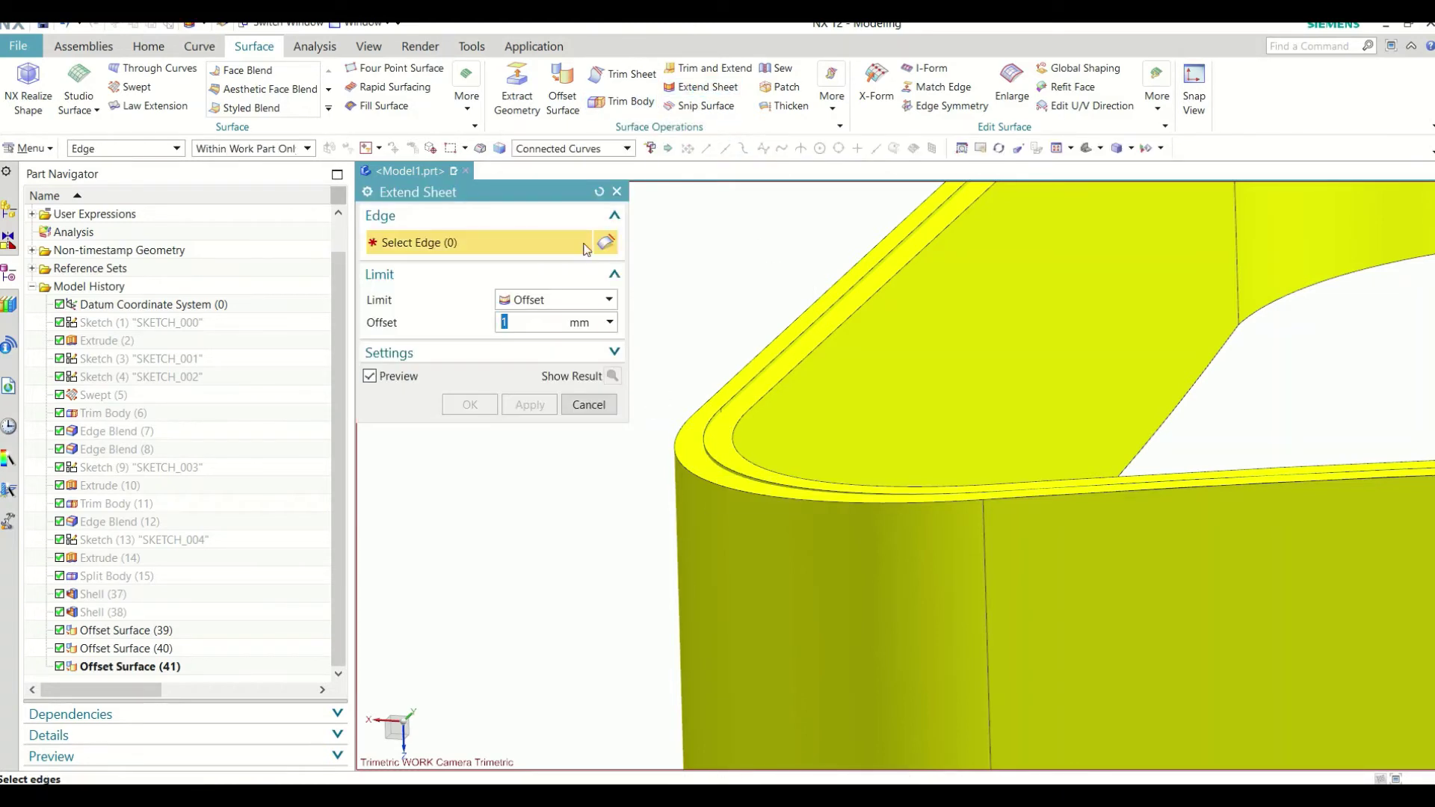
left_click(720, 446)
scroll(577, 590, "down", 3)
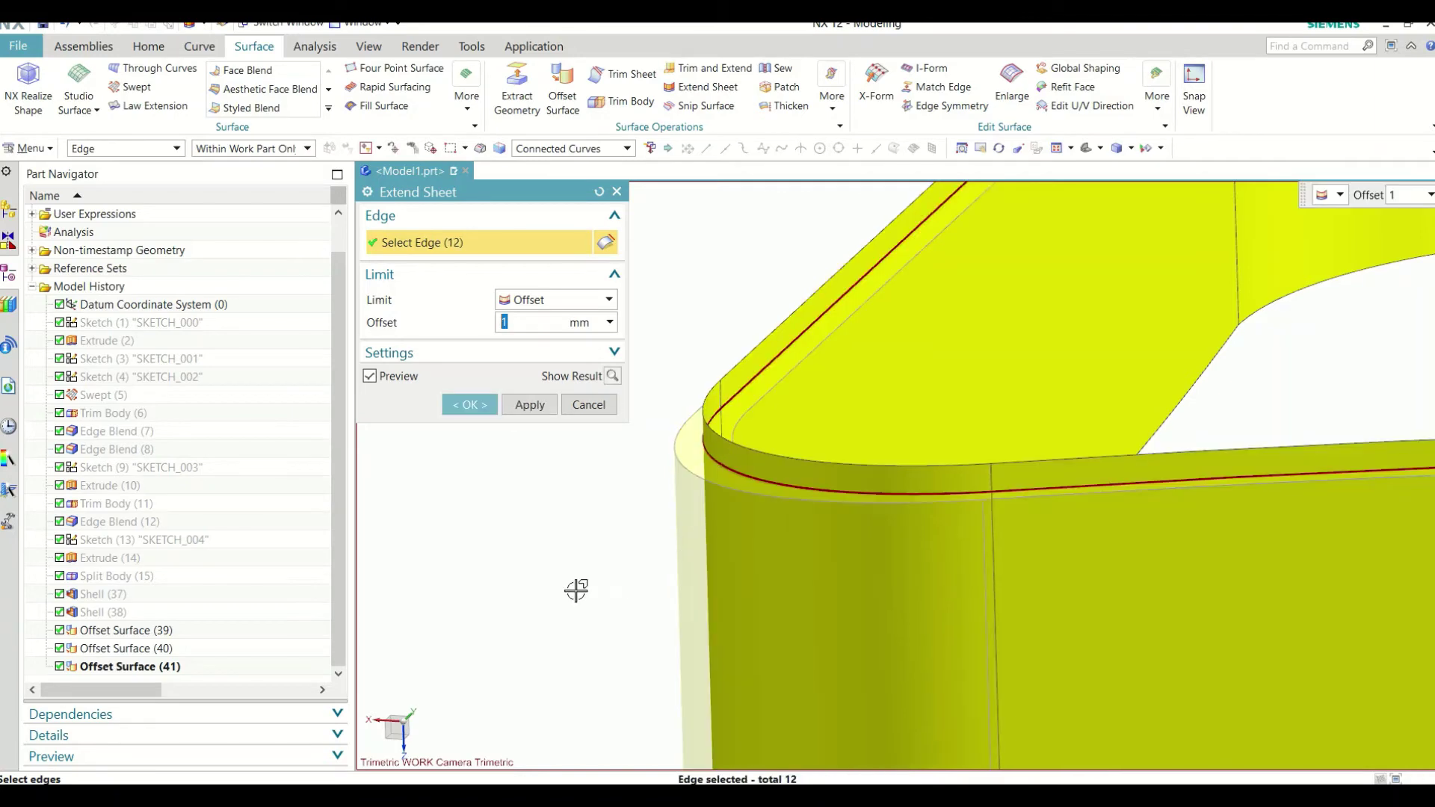
scroll(576, 589, "down", 3)
scroll(574, 591, "down", 2)
scroll(575, 591, "down", 3)
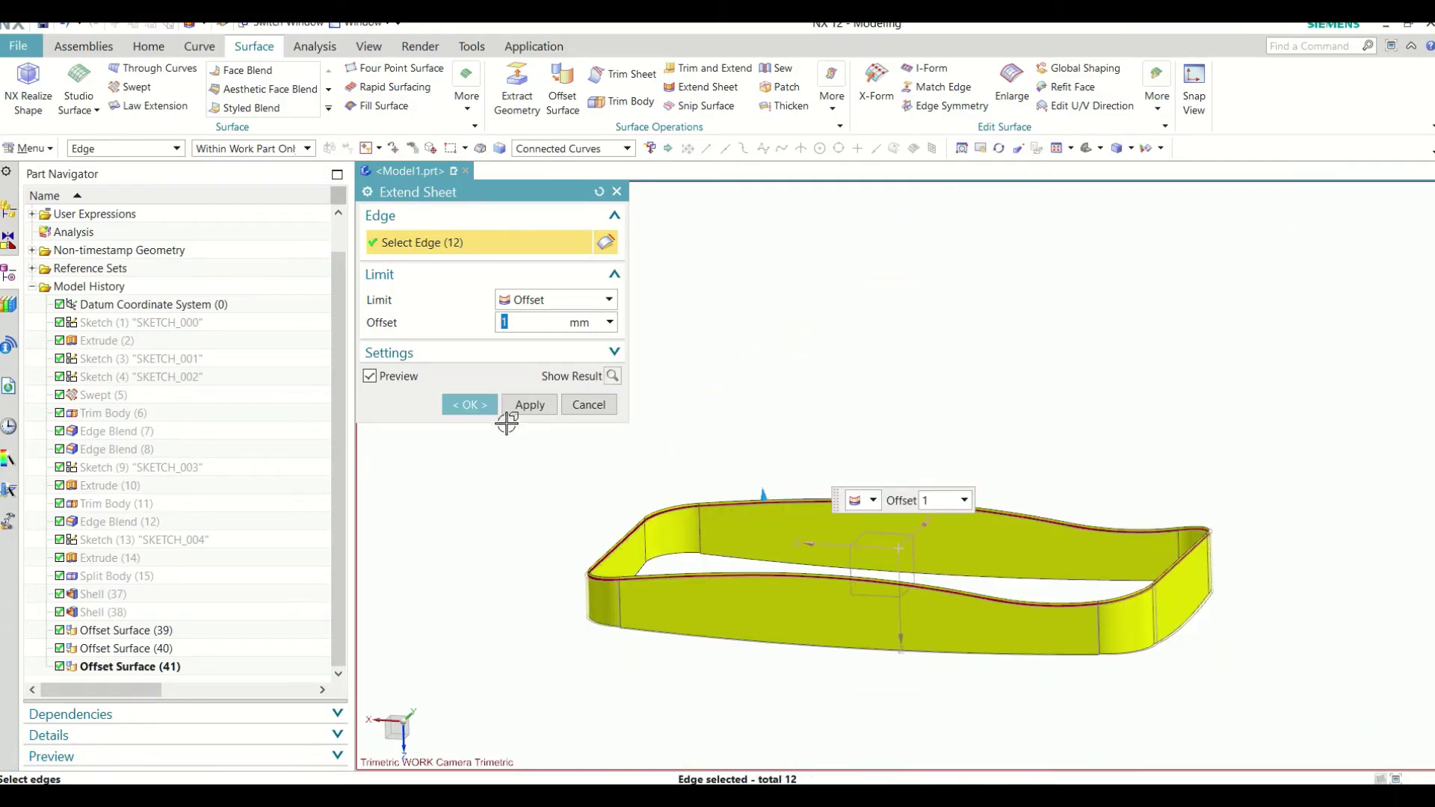
type("5")
key("Return")
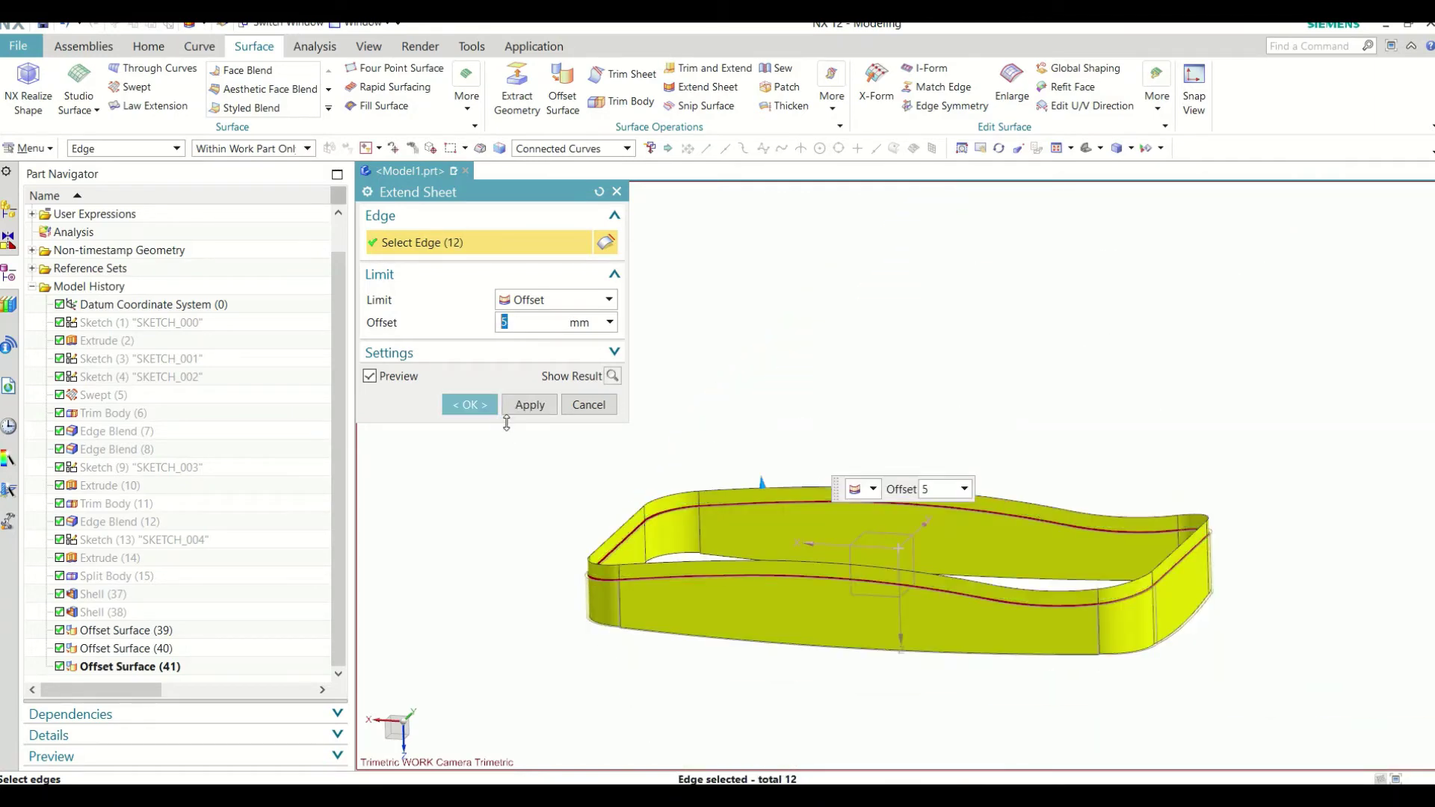
type("10")
key("Return")
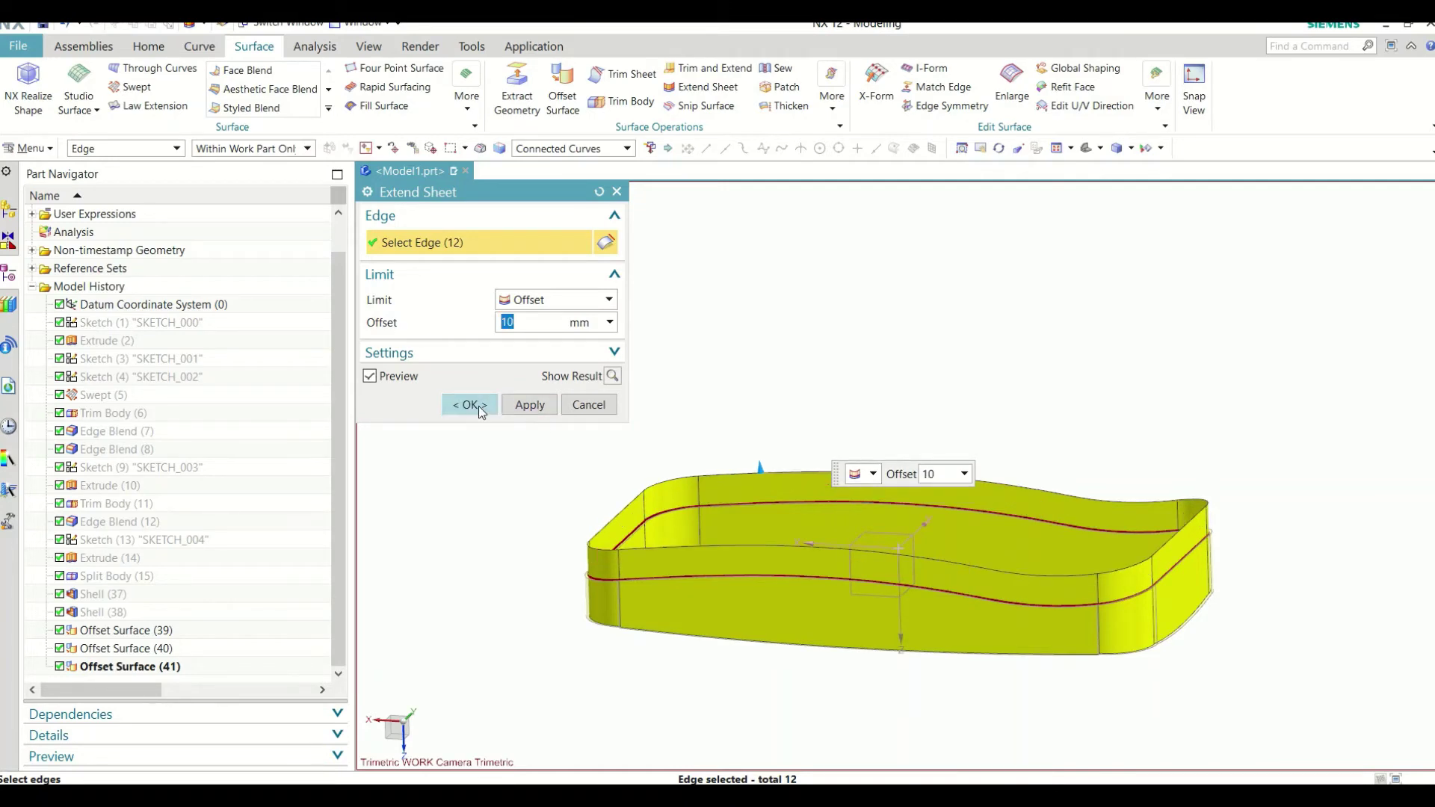
left_click(480, 407)
scroll(589, 570, "up", 2)
scroll(590, 580, "up", 2)
Step: Hide Offset Surface (40)
scroll(578, 661, "up", 2)
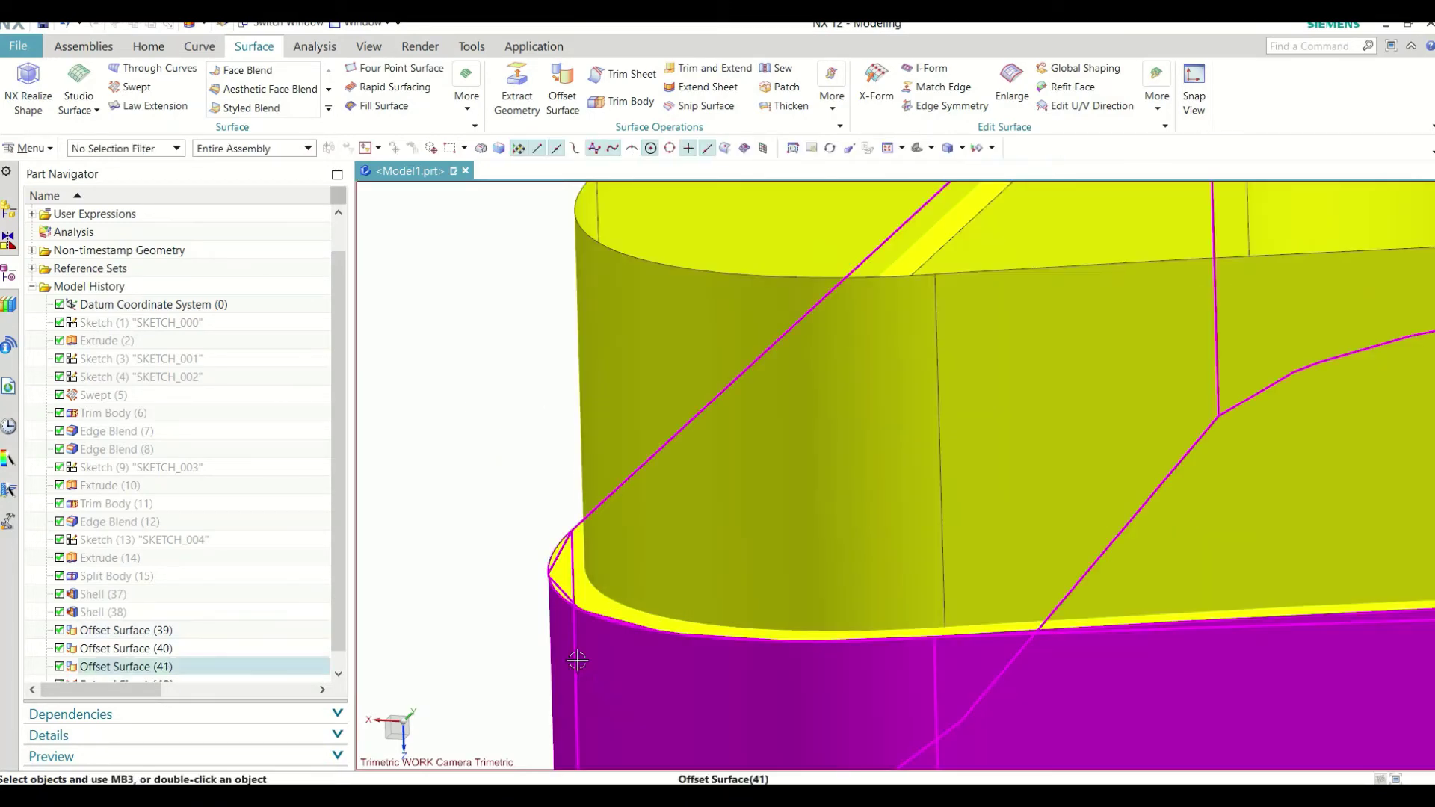
scroll(578, 660, "down", 3)
scroll(559, 572, "up", 3)
scroll(585, 498, "down", 2)
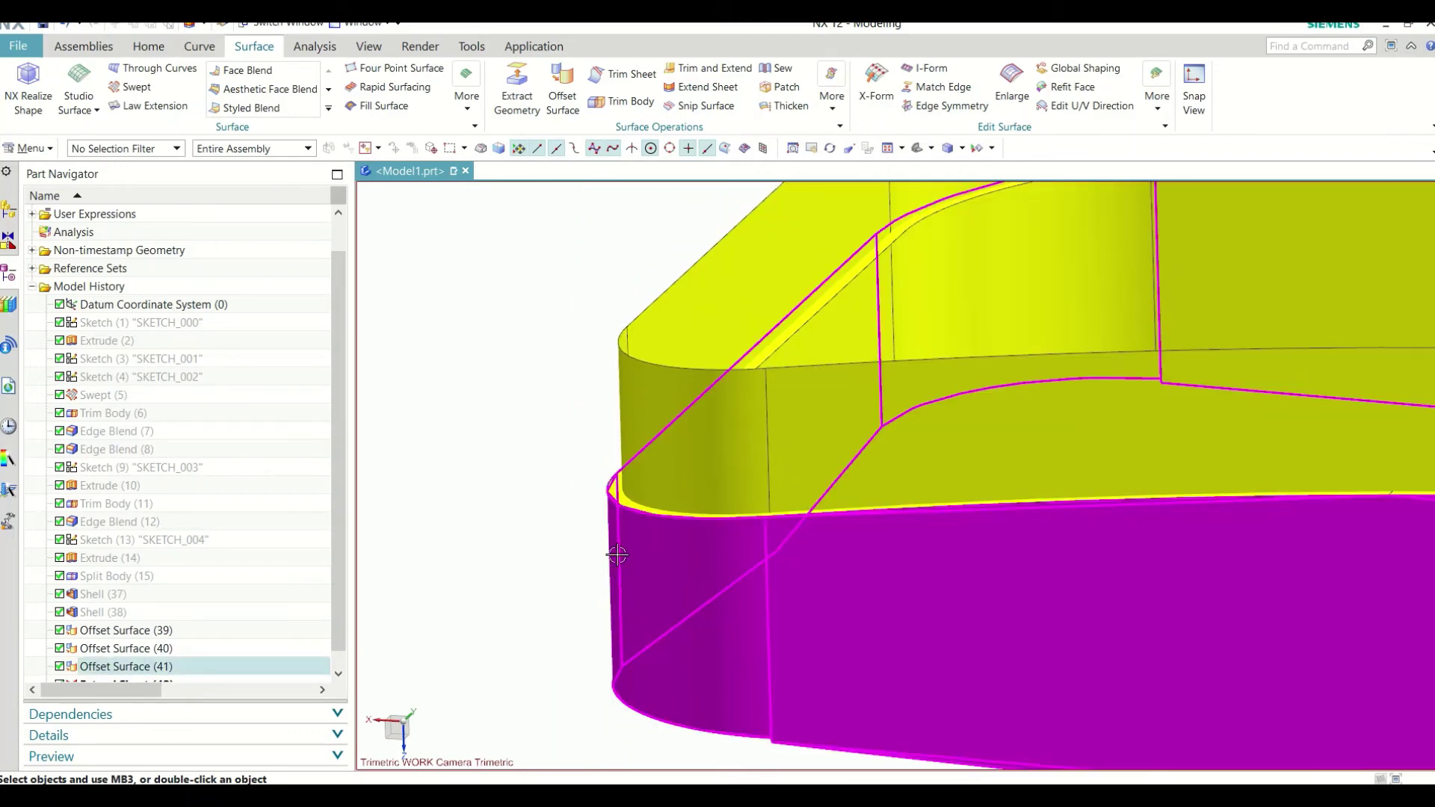
right_click(141, 648)
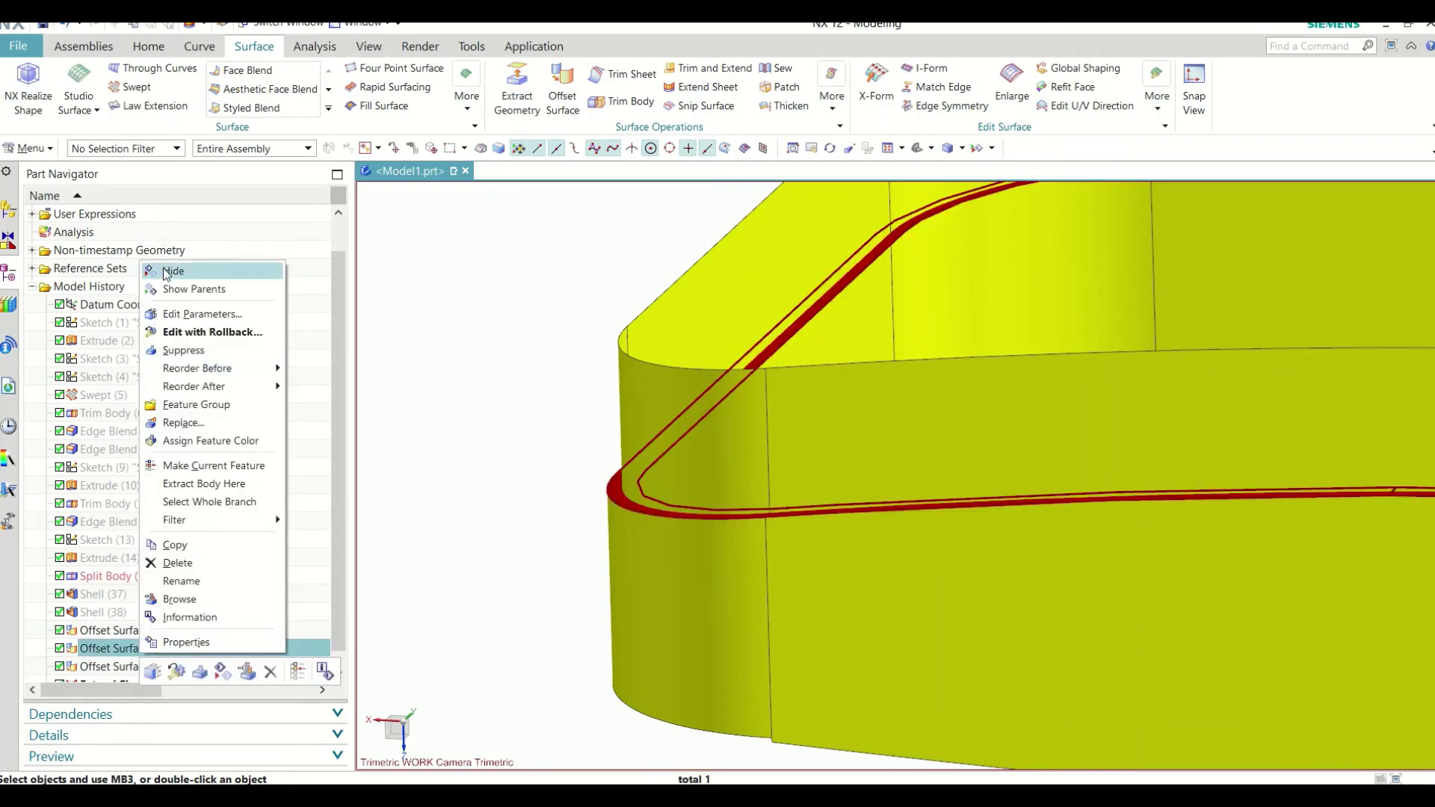
left_click(170, 270)
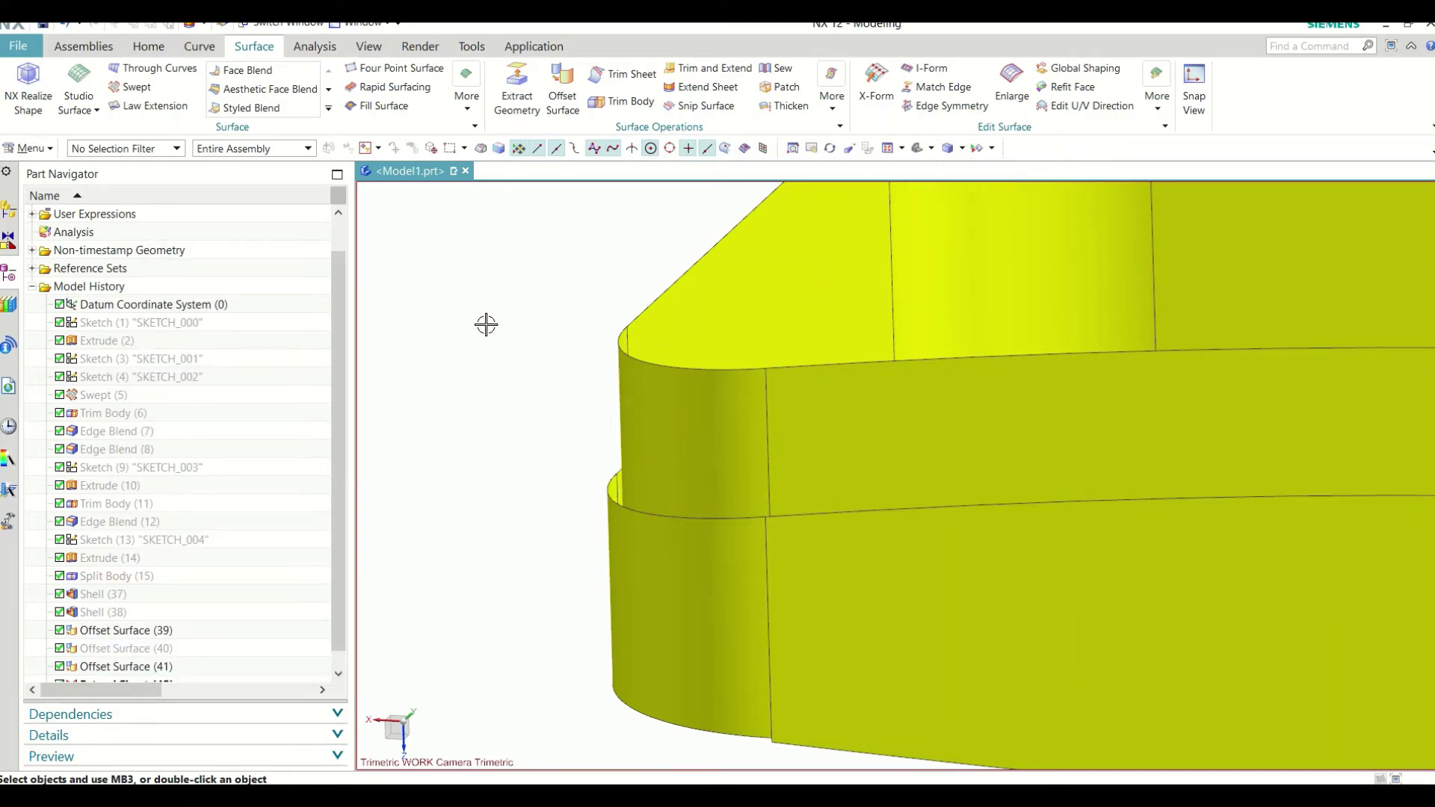
Step: Extend the other sheet's edge loop, creating Extend Sheet (43)
left_click(702, 86)
left_click(653, 517)
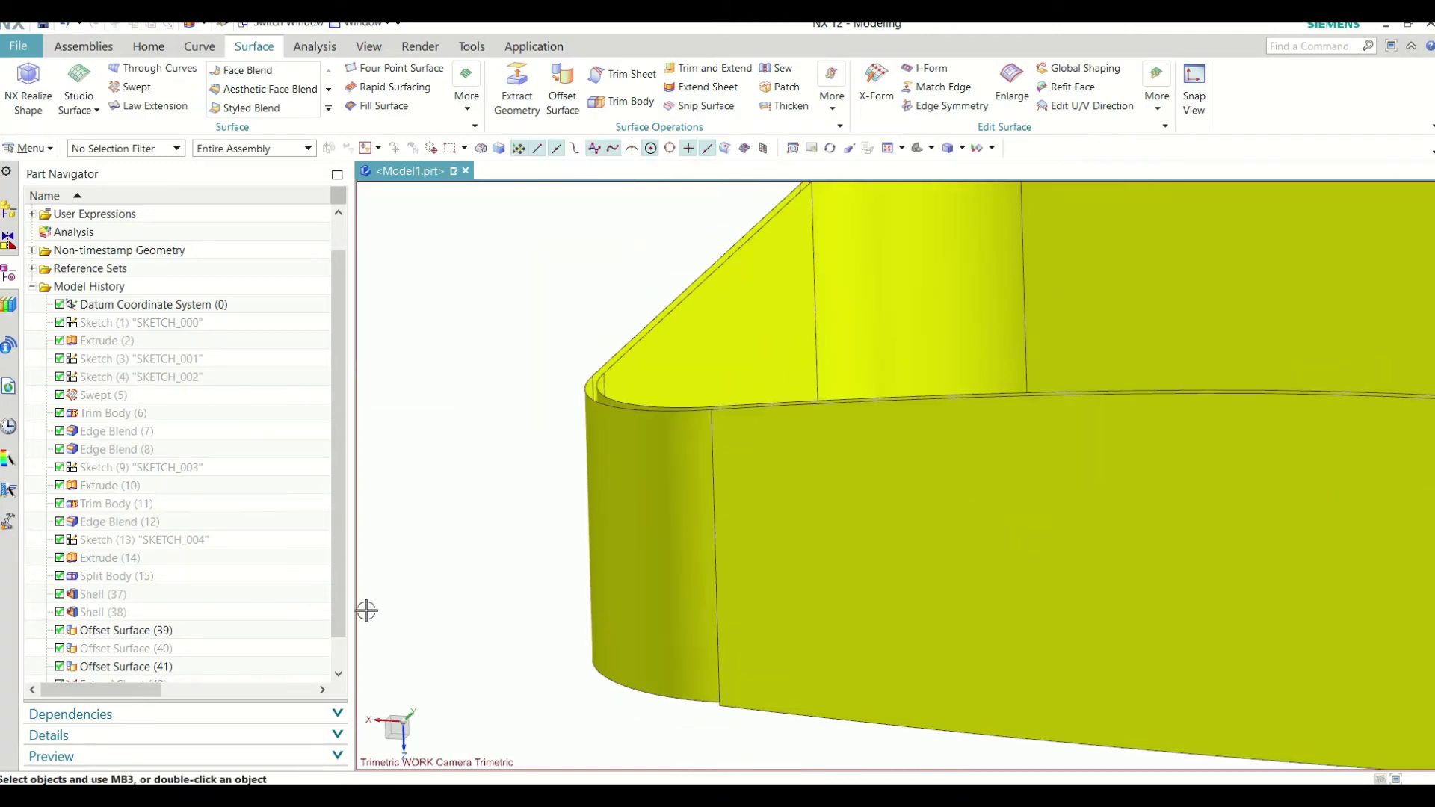
scroll(132, 657, "down", 1)
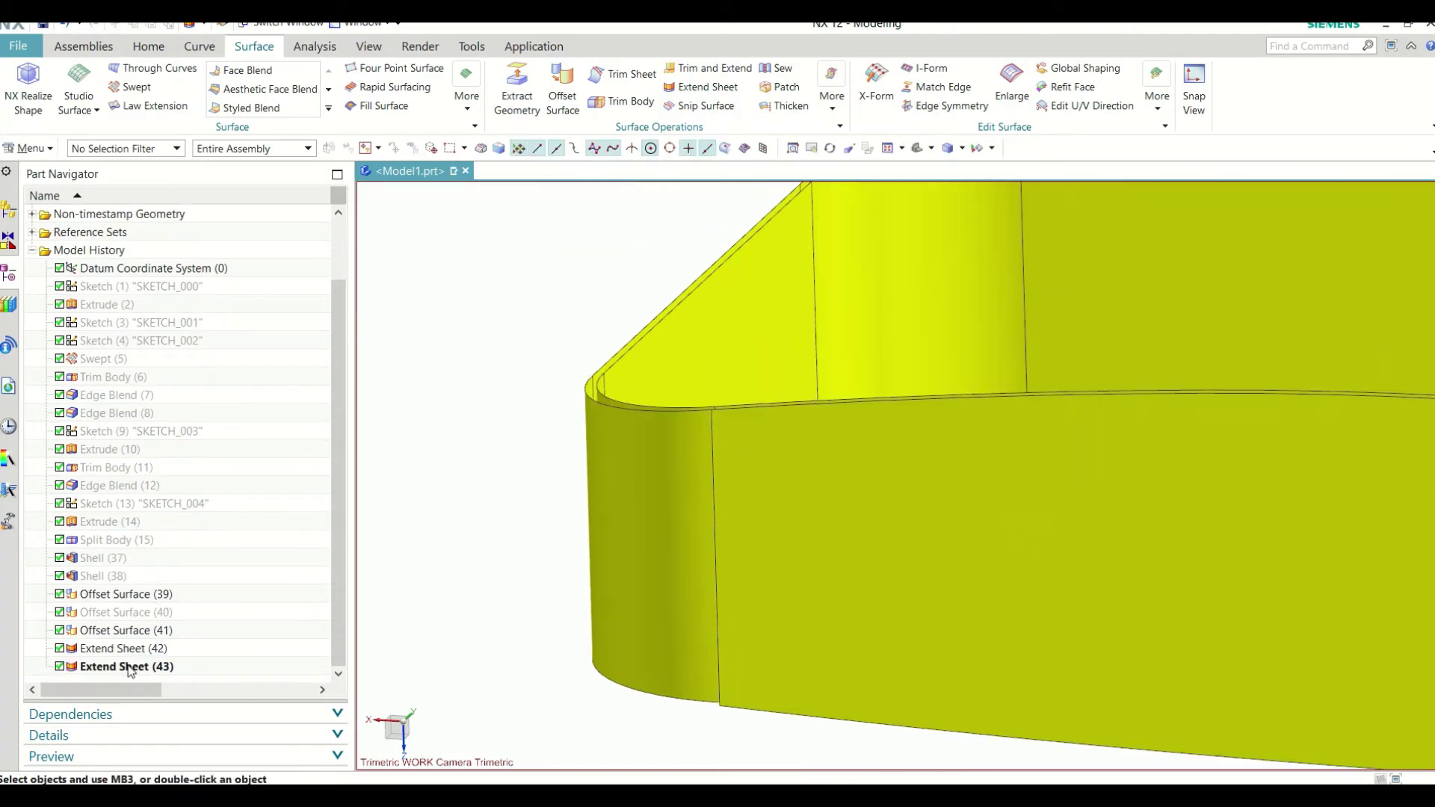
left_click(119, 632)
Step: Show Offset Surface (40) again and view the rim band from another angle
middle_click_drag(434, 634, 523, 568)
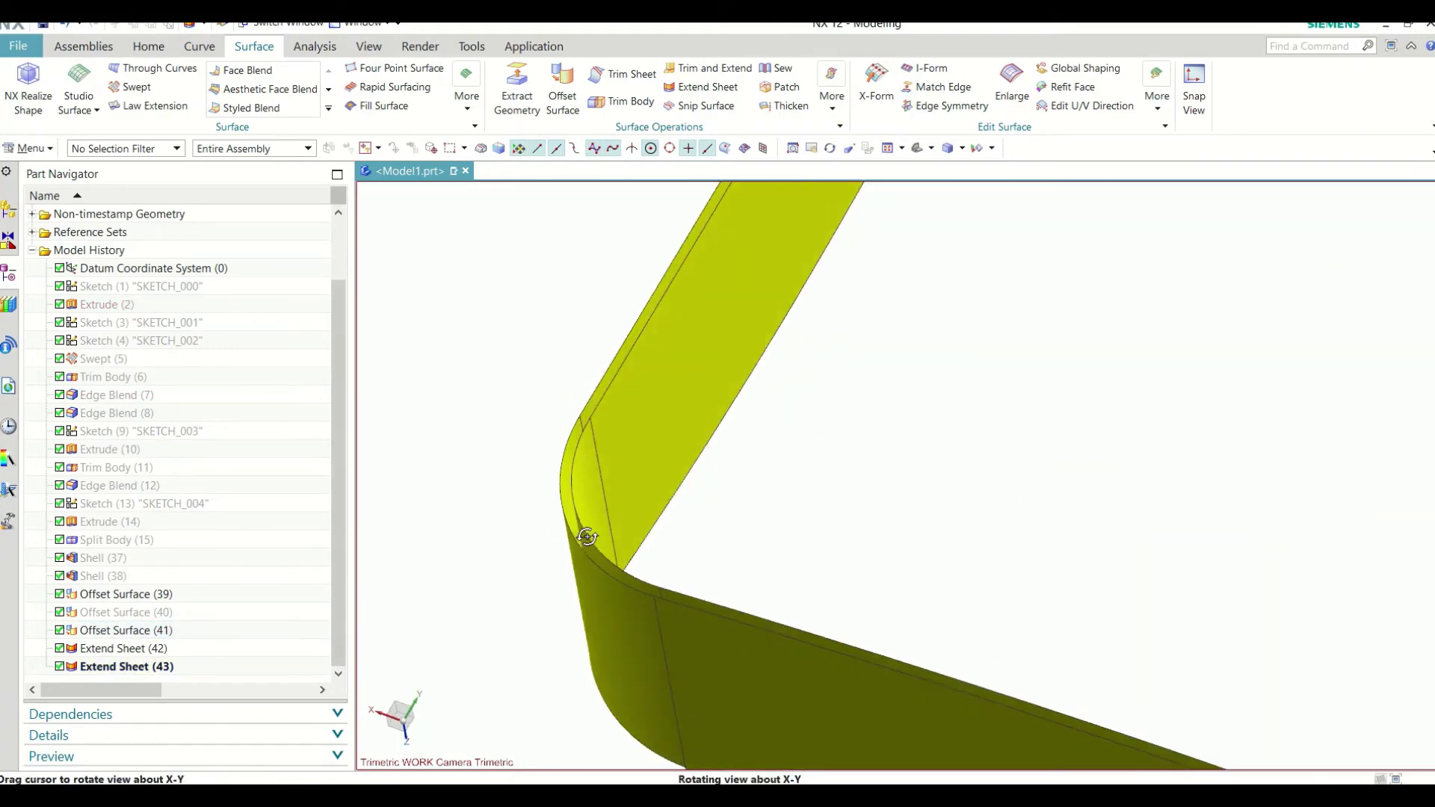
left_click(119, 613)
right_click(120, 612)
left_click(149, 233)
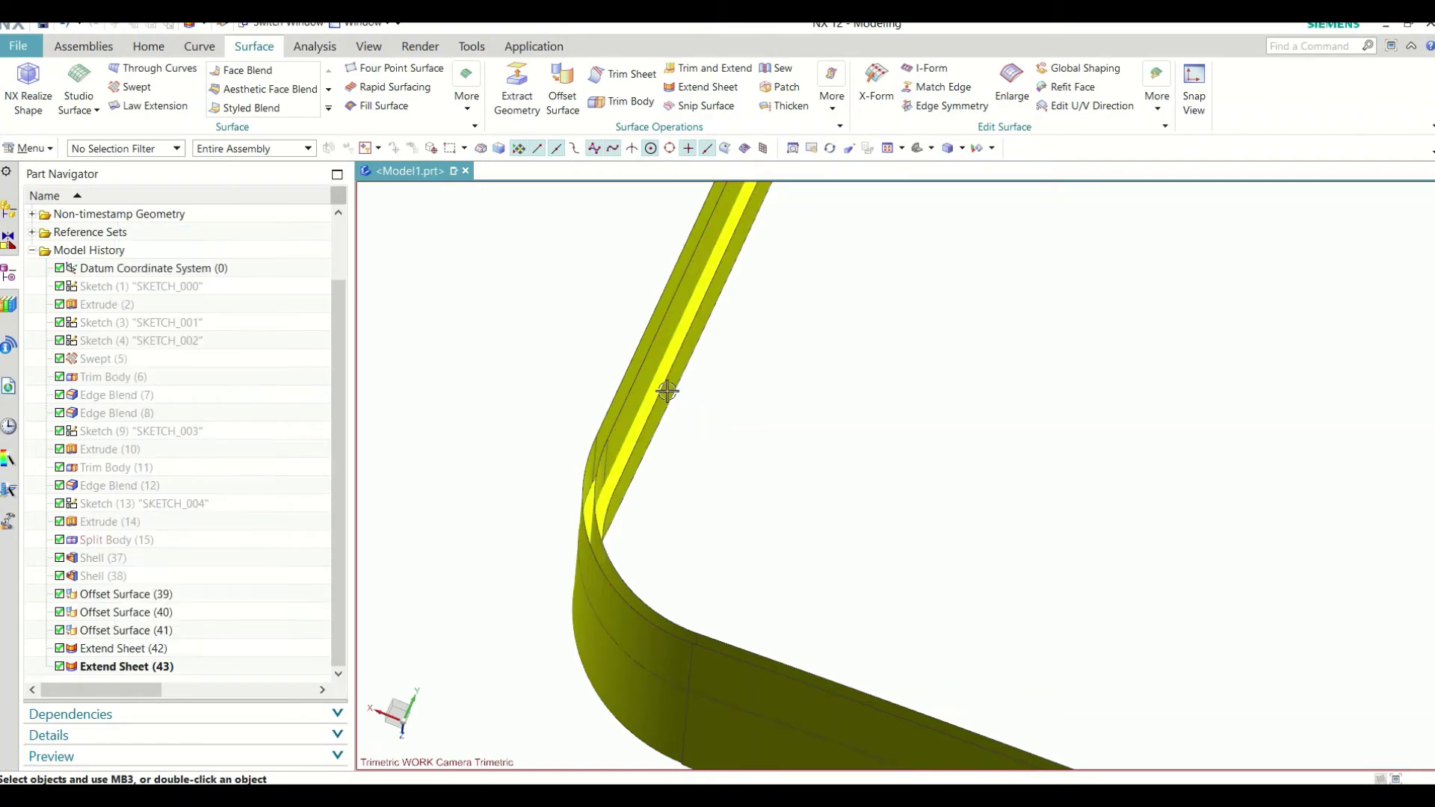
middle_click_drag(810, 450, 706, 465)
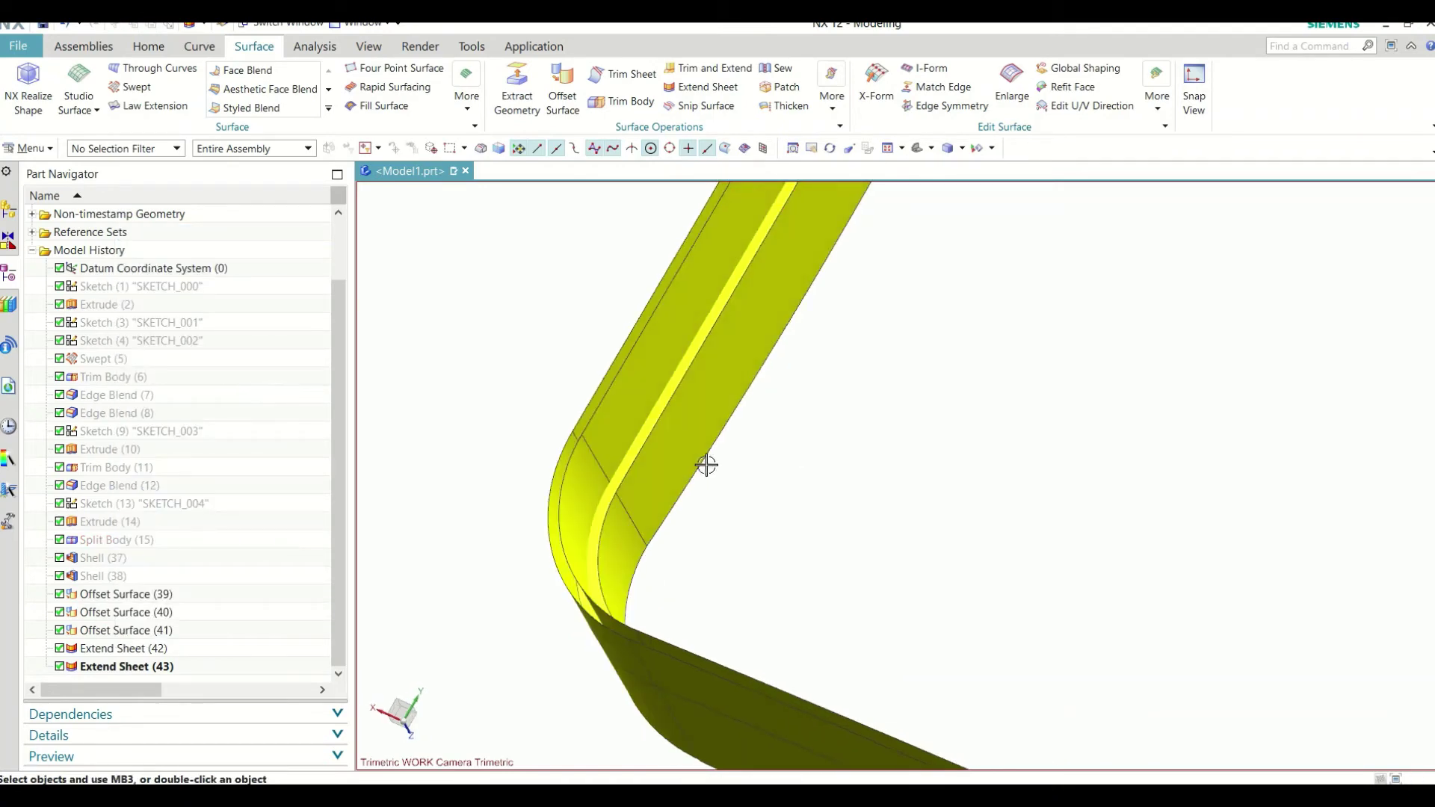
Step: Offset a rim-band face of Offset Surface (40) by 2 mm, creating Offset Surface (44)
left_click(562, 93)
scroll(525, 593, "up", 3)
scroll(492, 598, "up", 3)
left_click(491, 598)
scroll(718, 593, "down", 3)
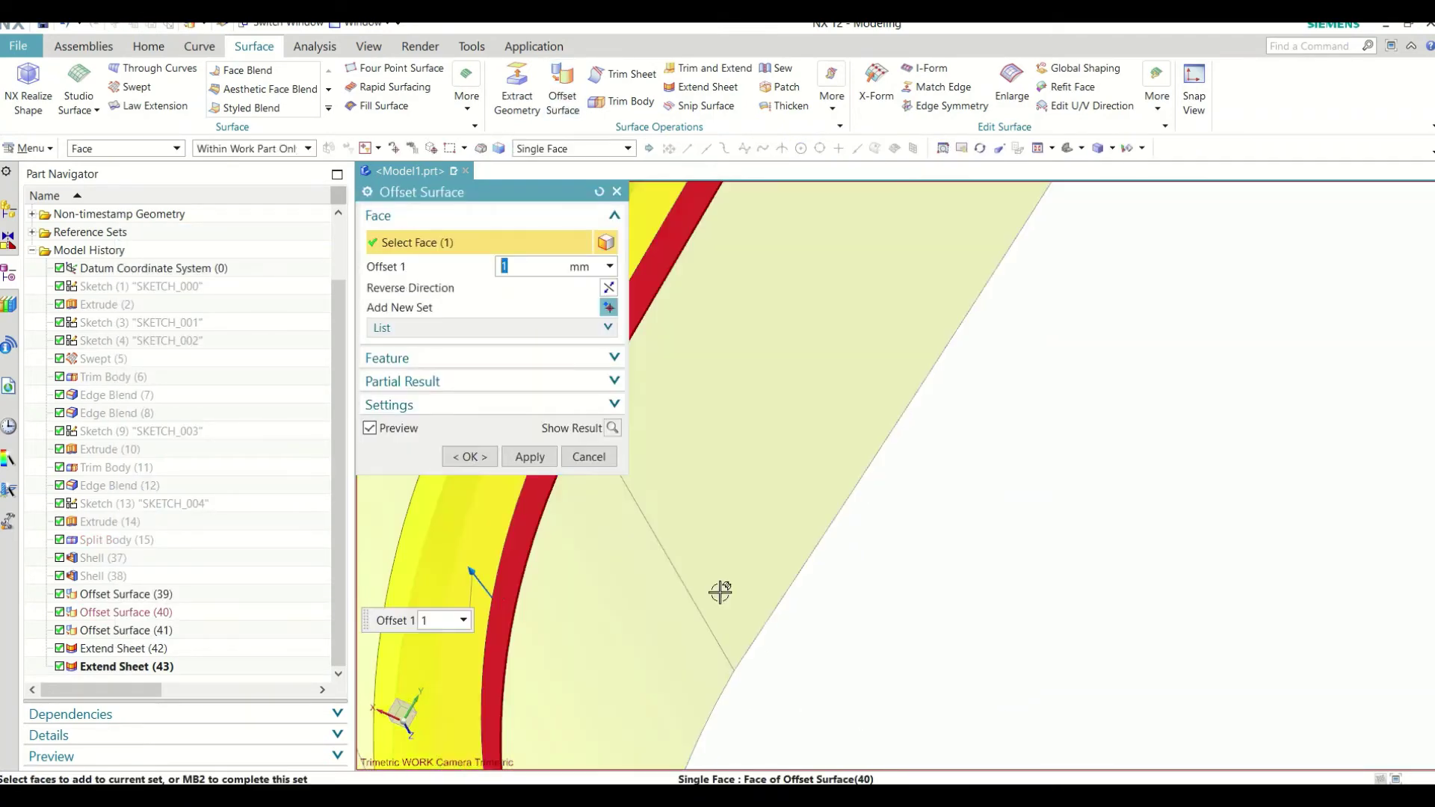
scroll(922, 590, "down", 2)
mouse_move(949, 580)
middle_mouse_down()
mouse_move(993, 513)
mouse_move(961, 503)
middle_mouse_up()
scroll(791, 423, "up", 3)
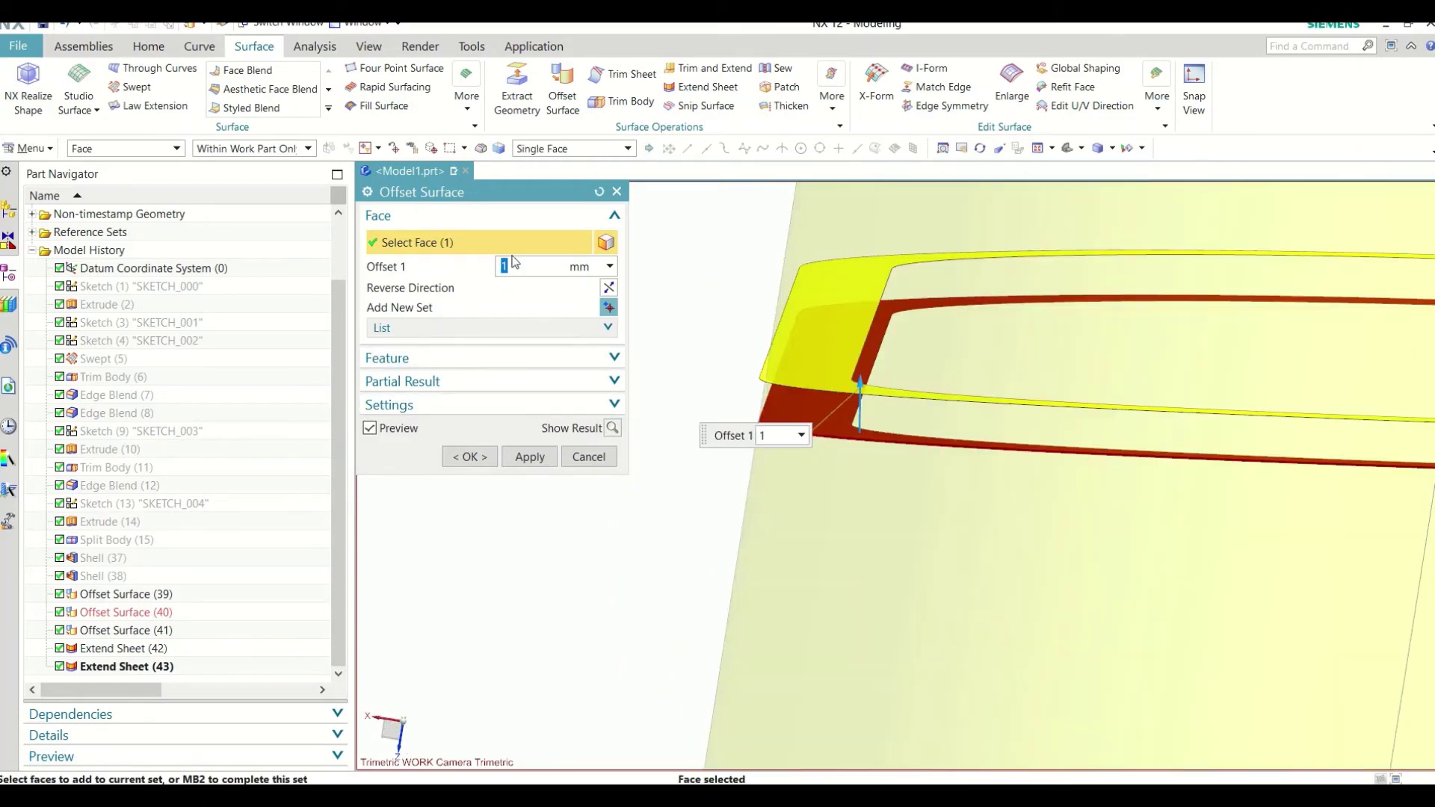
type("2")
key("Return")
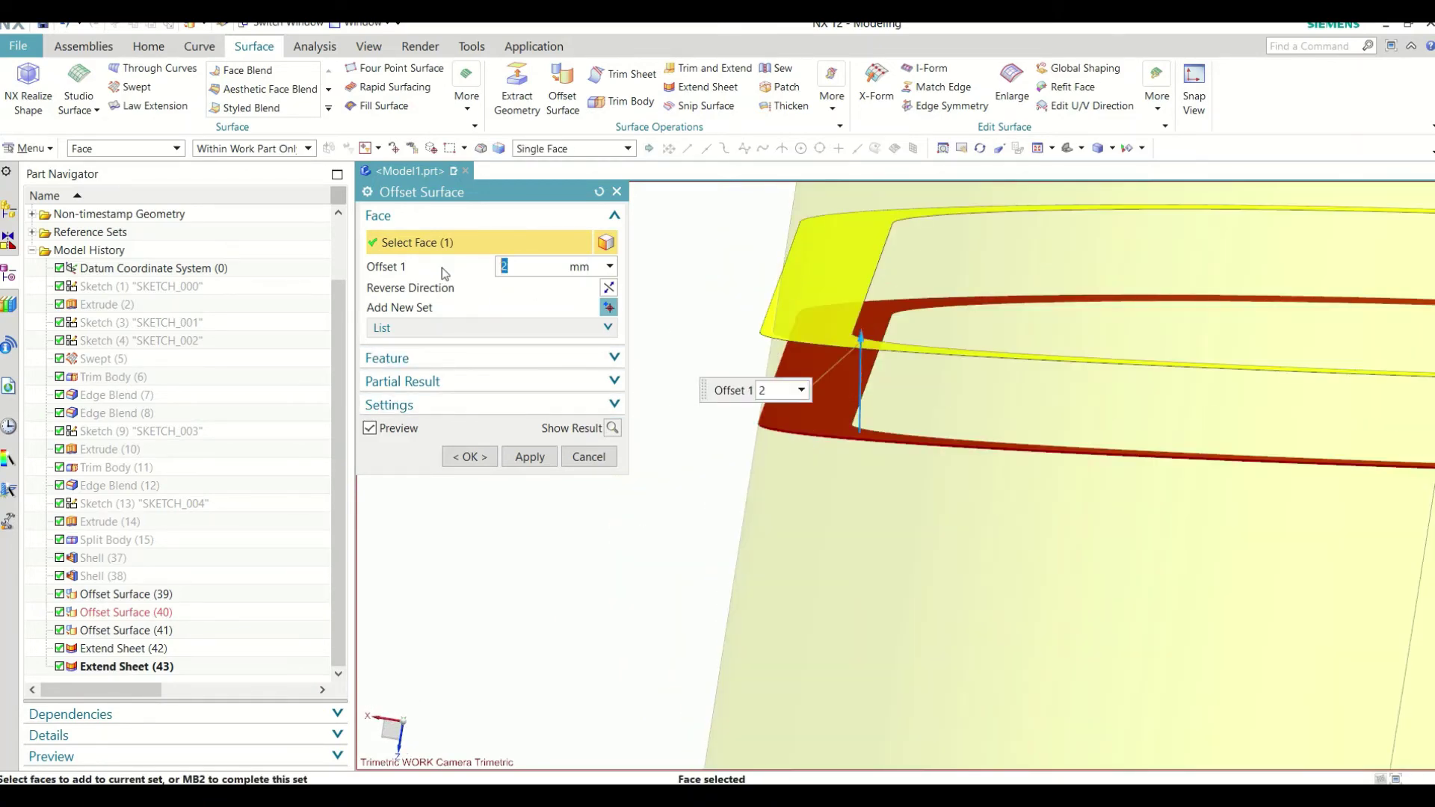
left_click(470, 456)
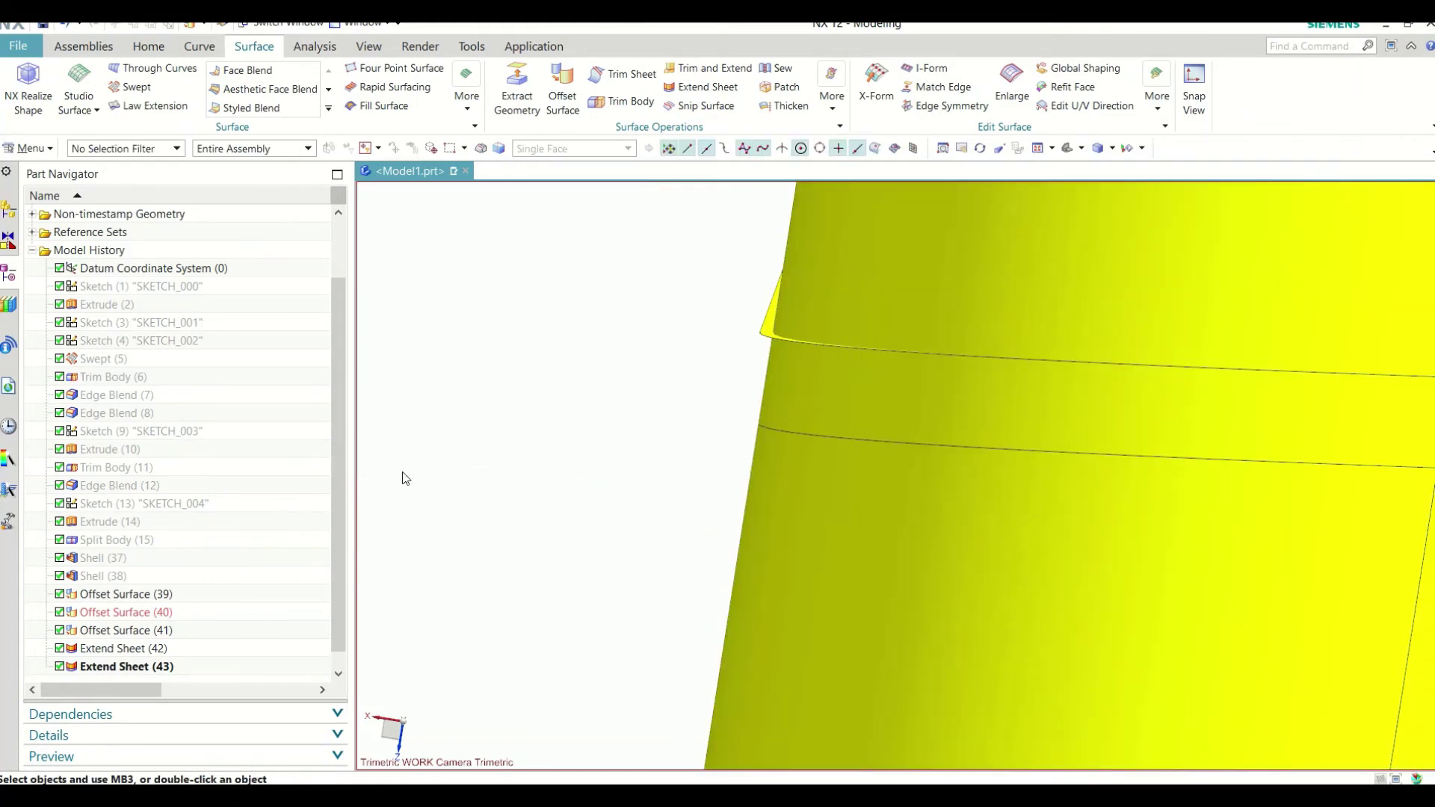
Step: Begin renaming Offset Surface (44) in the part navigator
left_click(170, 670)
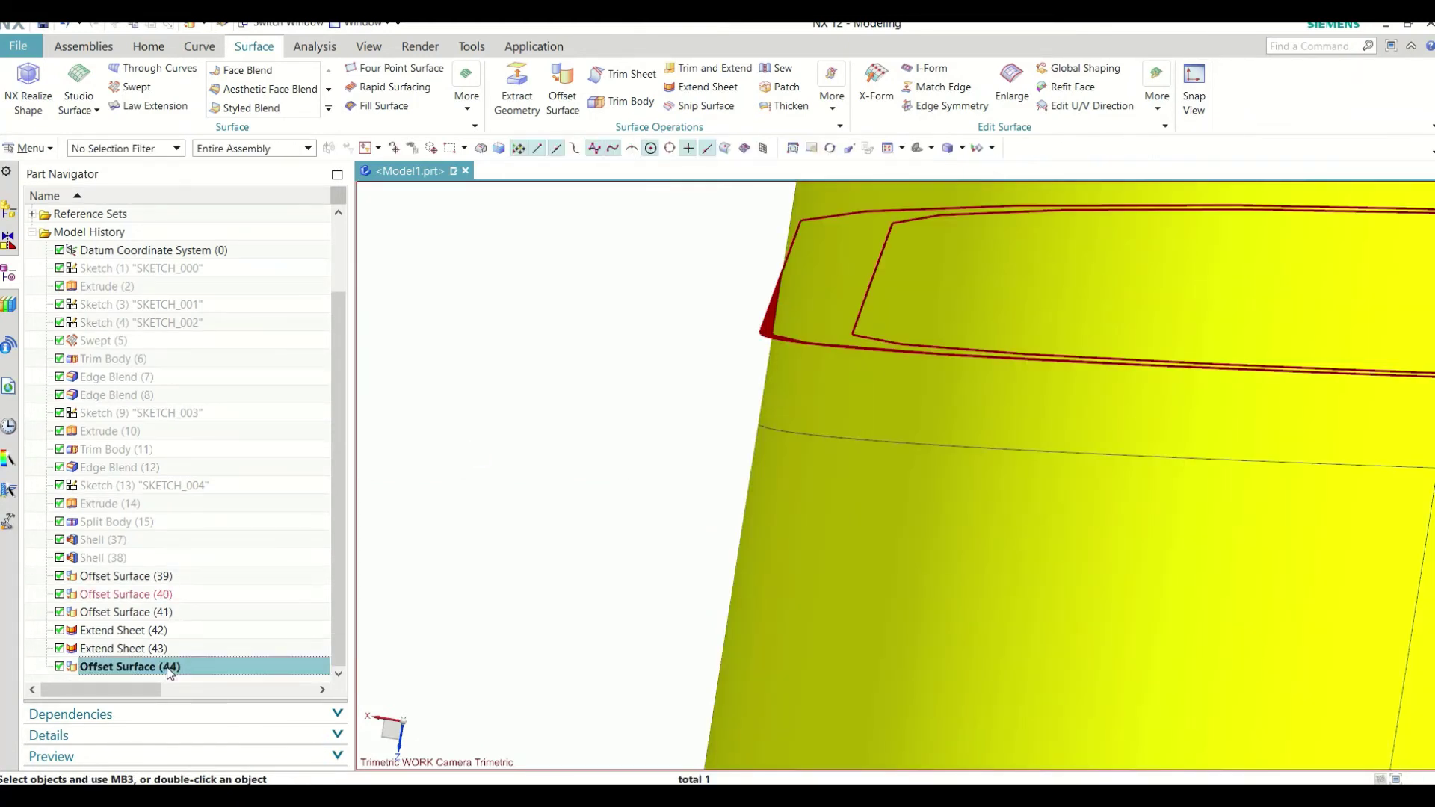
right_click(171, 670)
left_click(209, 601)
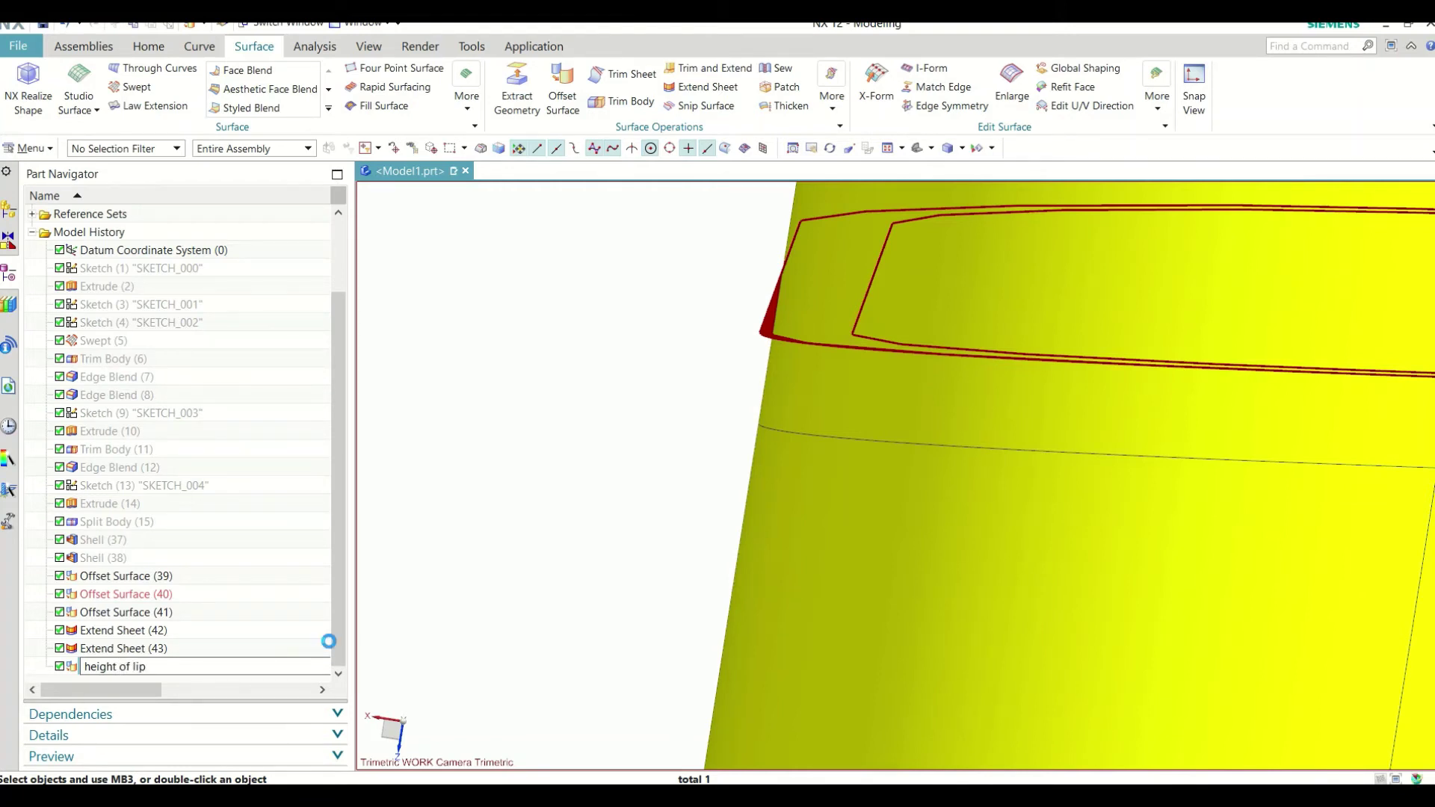
Step: Rename Offset Surface (44) to 'height of lip' in the Part Navigator
middle_click_drag(638, 520, 626, 433, "shift")
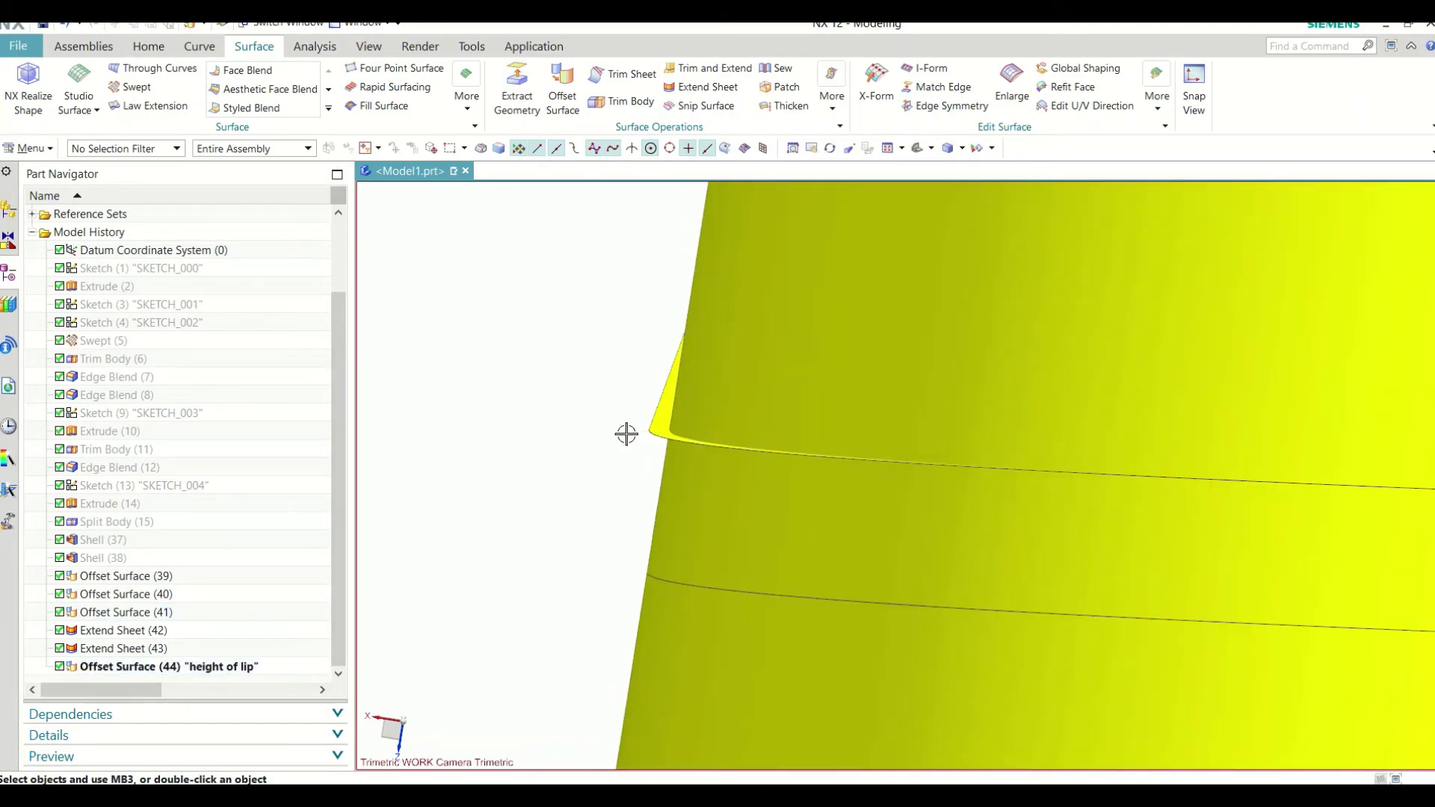
scroll(627, 433, "down", 3)
scroll(626, 433, "down", 2)
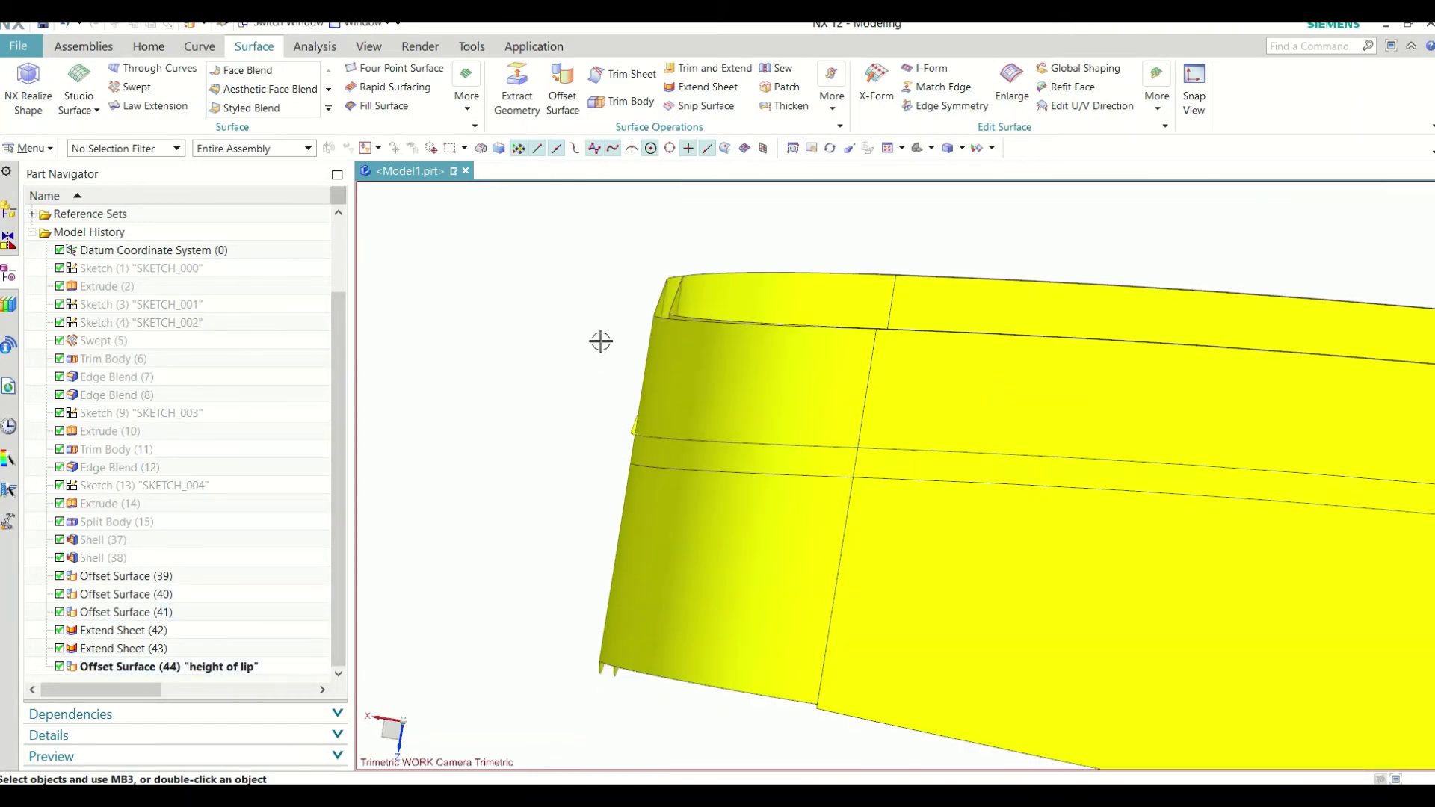
right_click(241, 659)
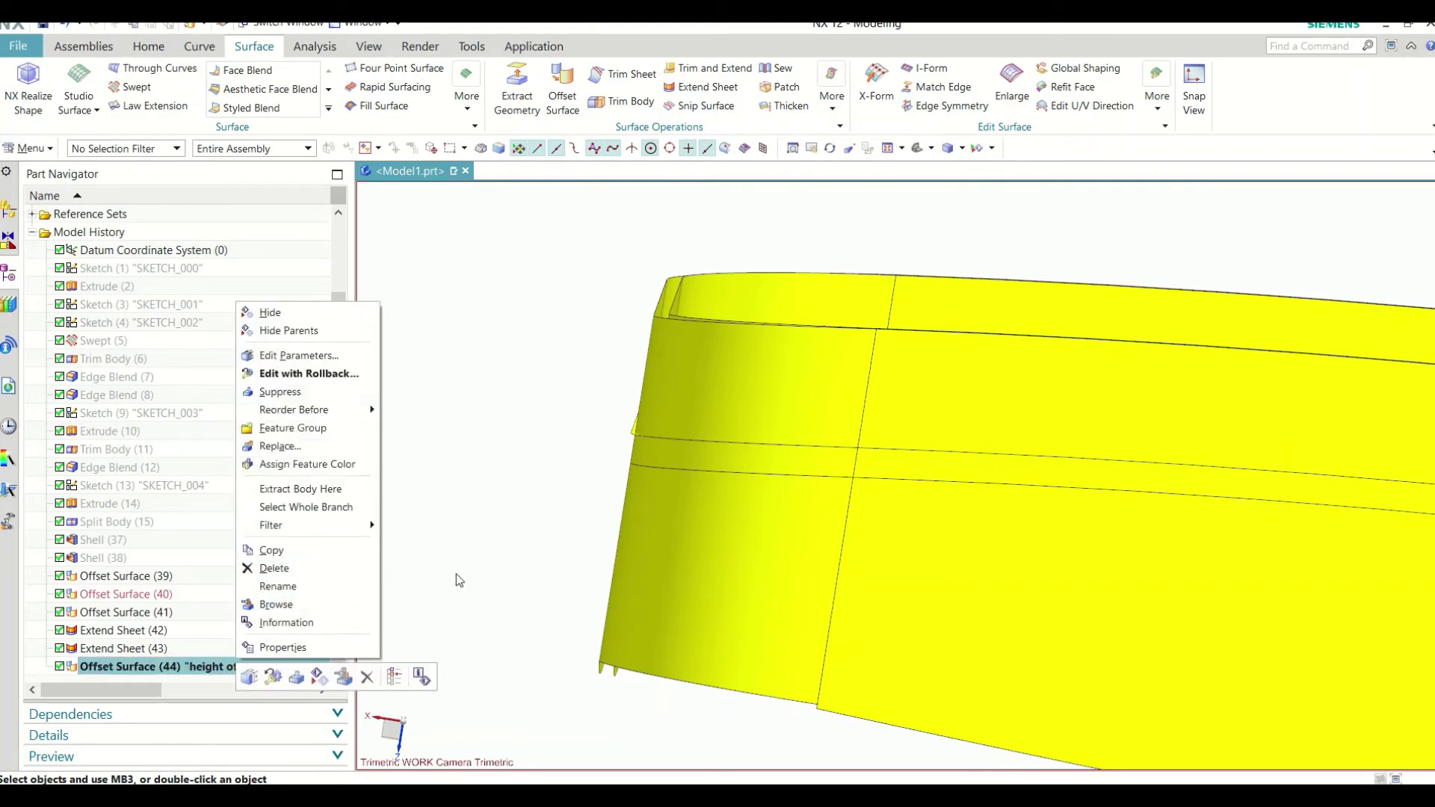
left_click(299, 586)
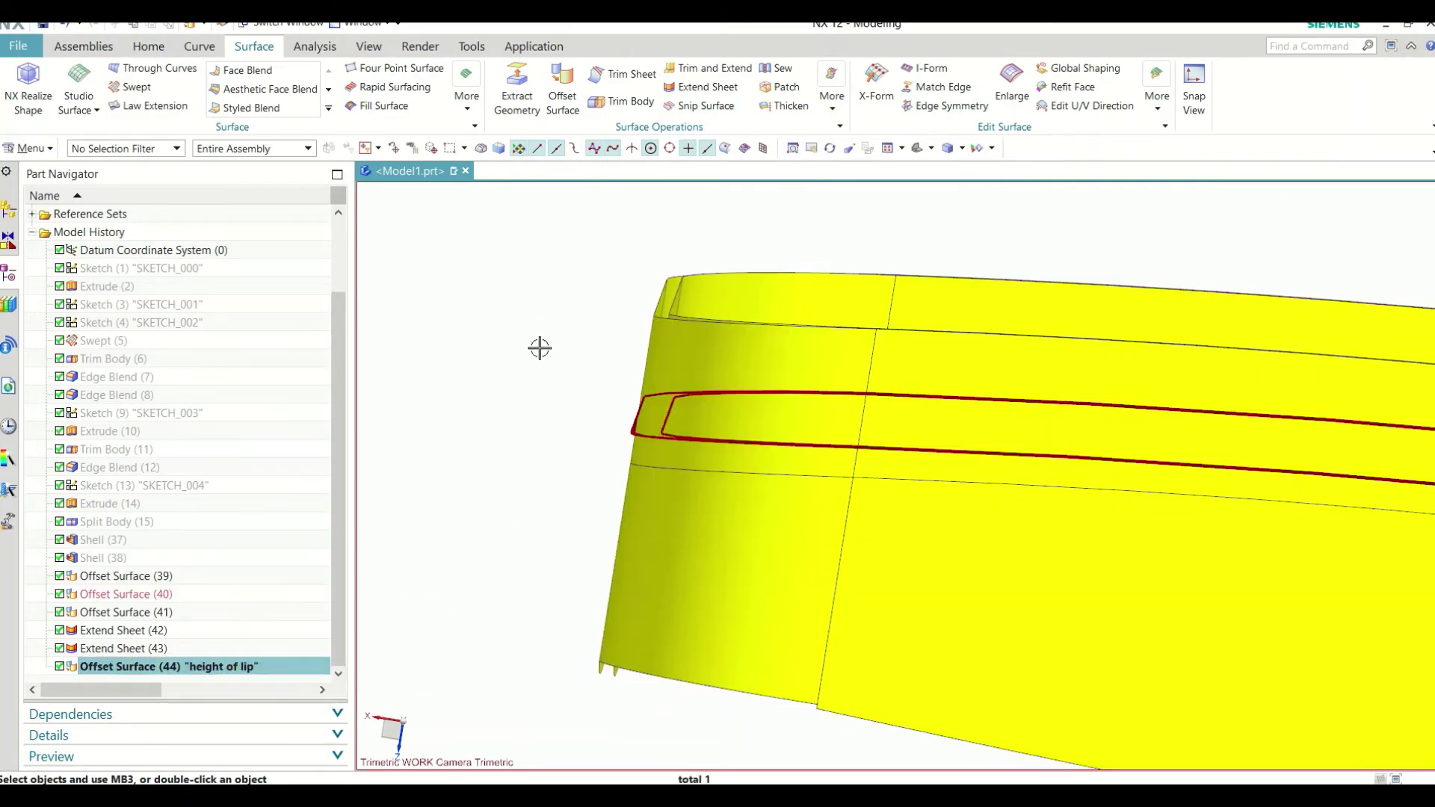
left_click(702, 87)
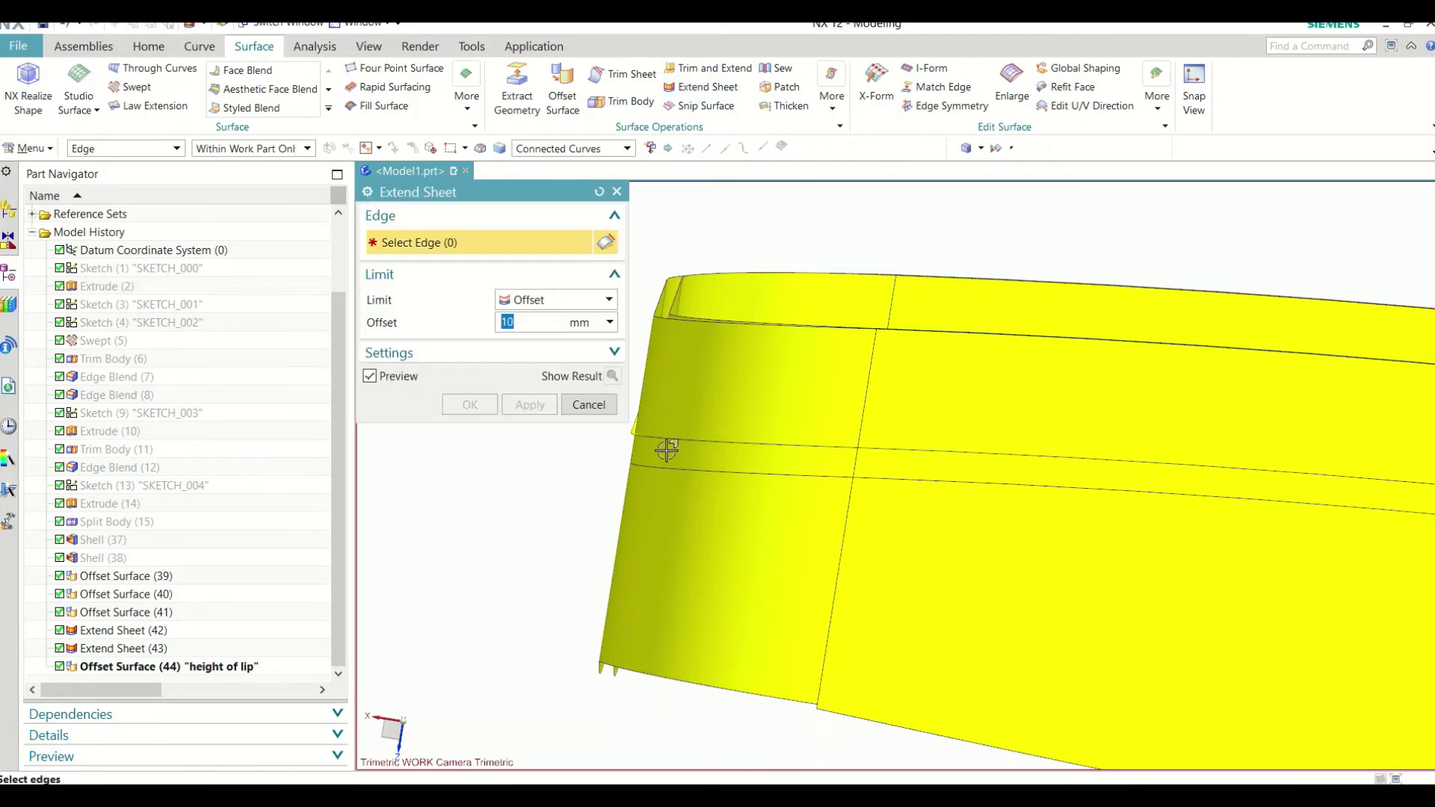
Step: Cancel the Extend Sheet on the offset edge chain and reopen 'height of lip' for editing
left_click(630, 435)
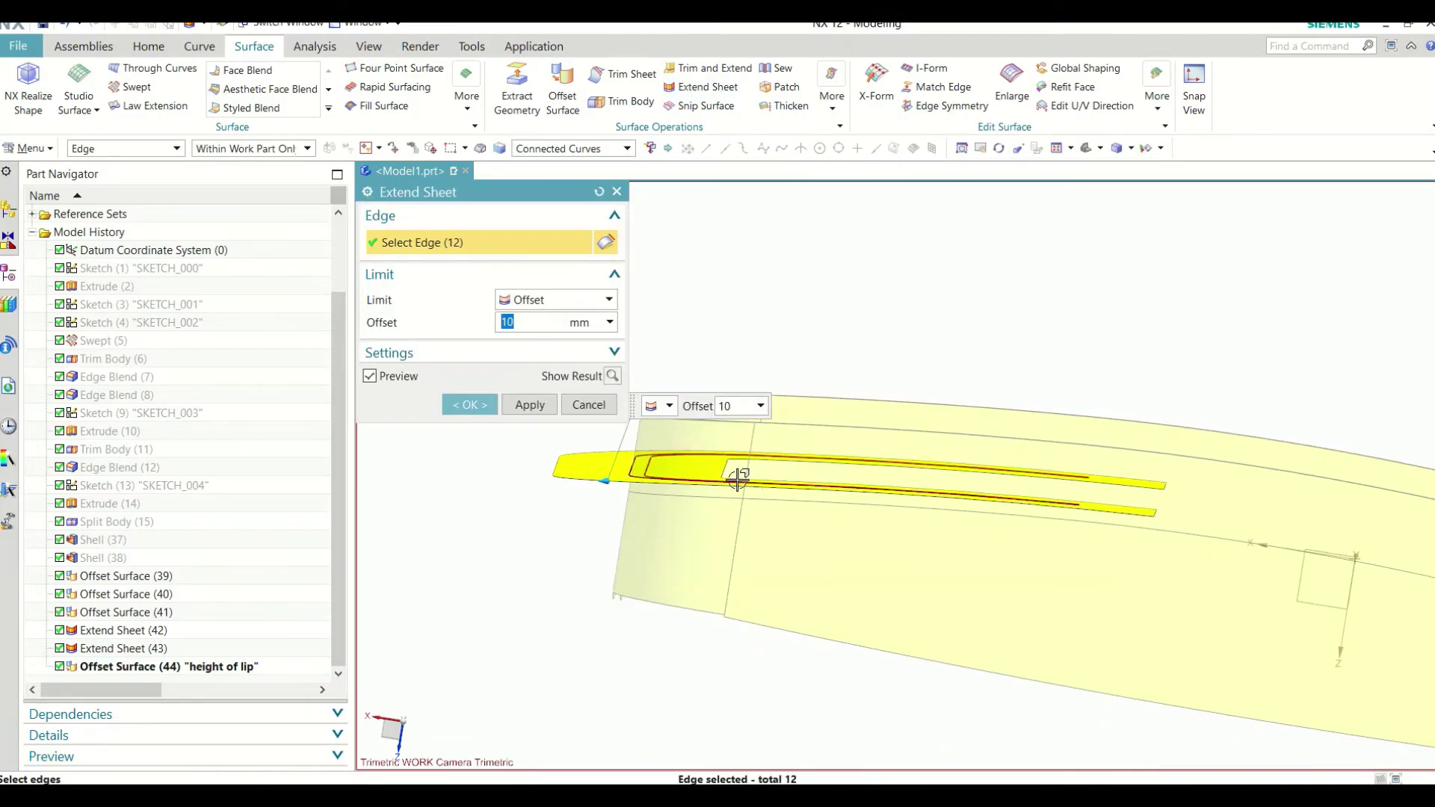
scroll(897, 507, "down", 3)
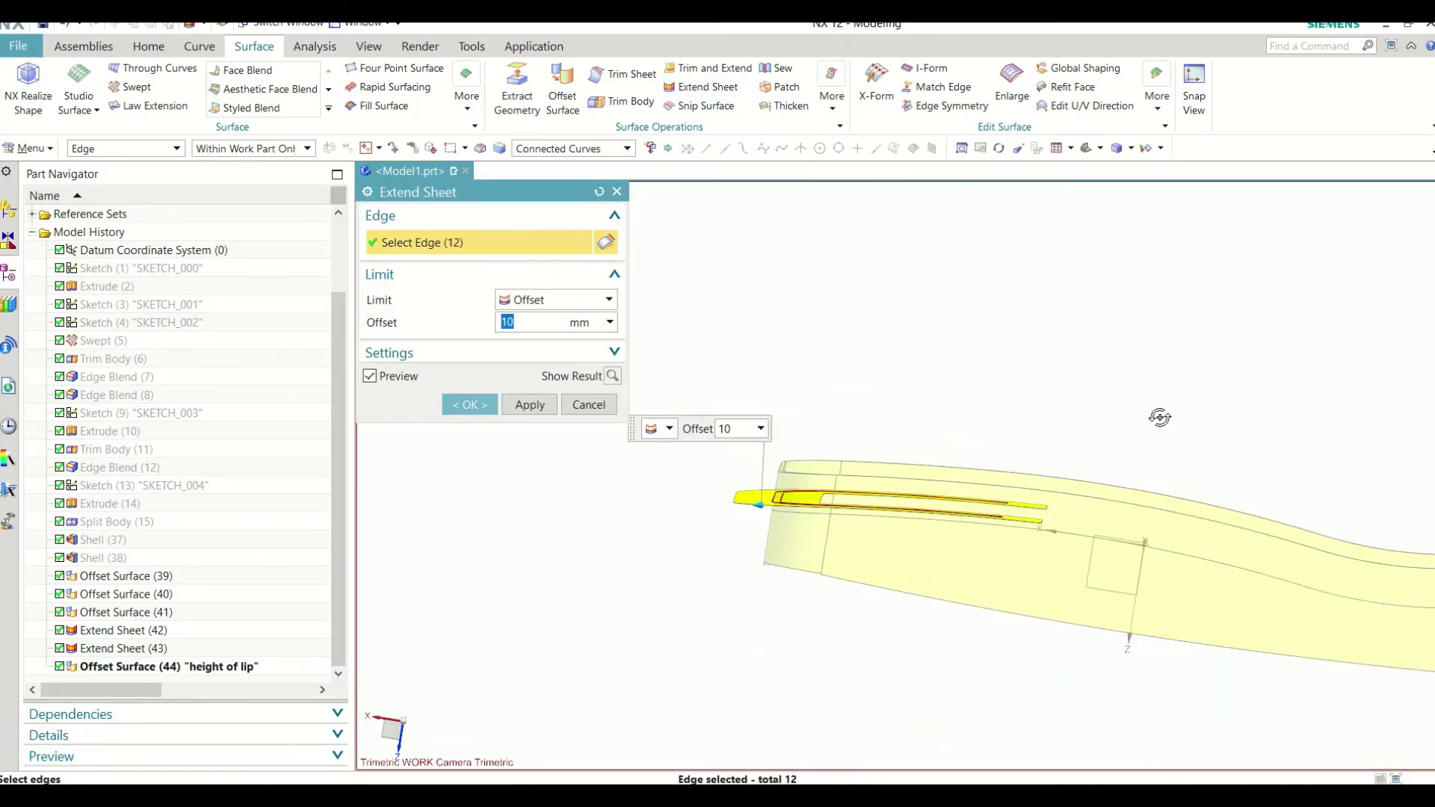
middle_click_drag(1159, 417, 1137, 458)
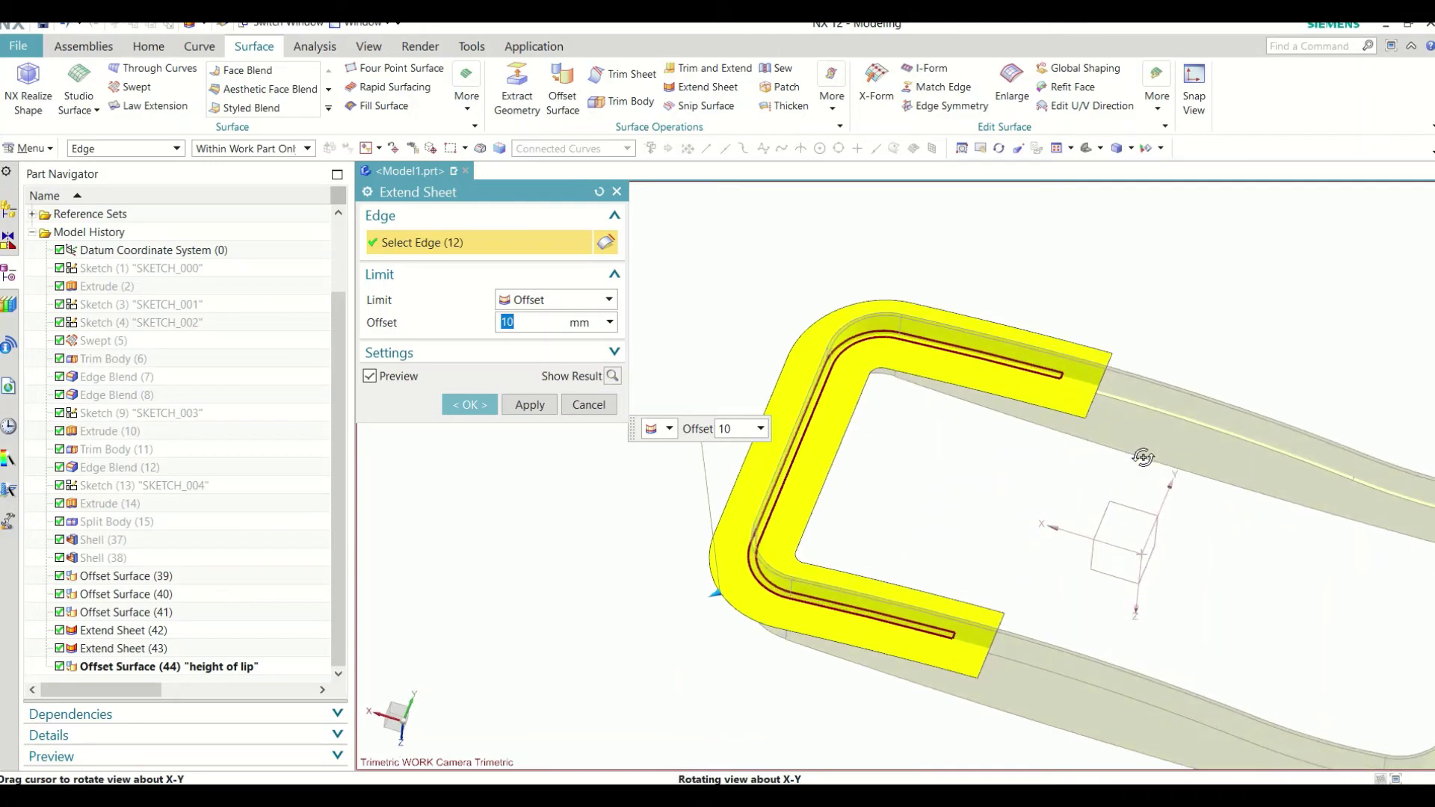
left_click(590, 406)
double_click(165, 666)
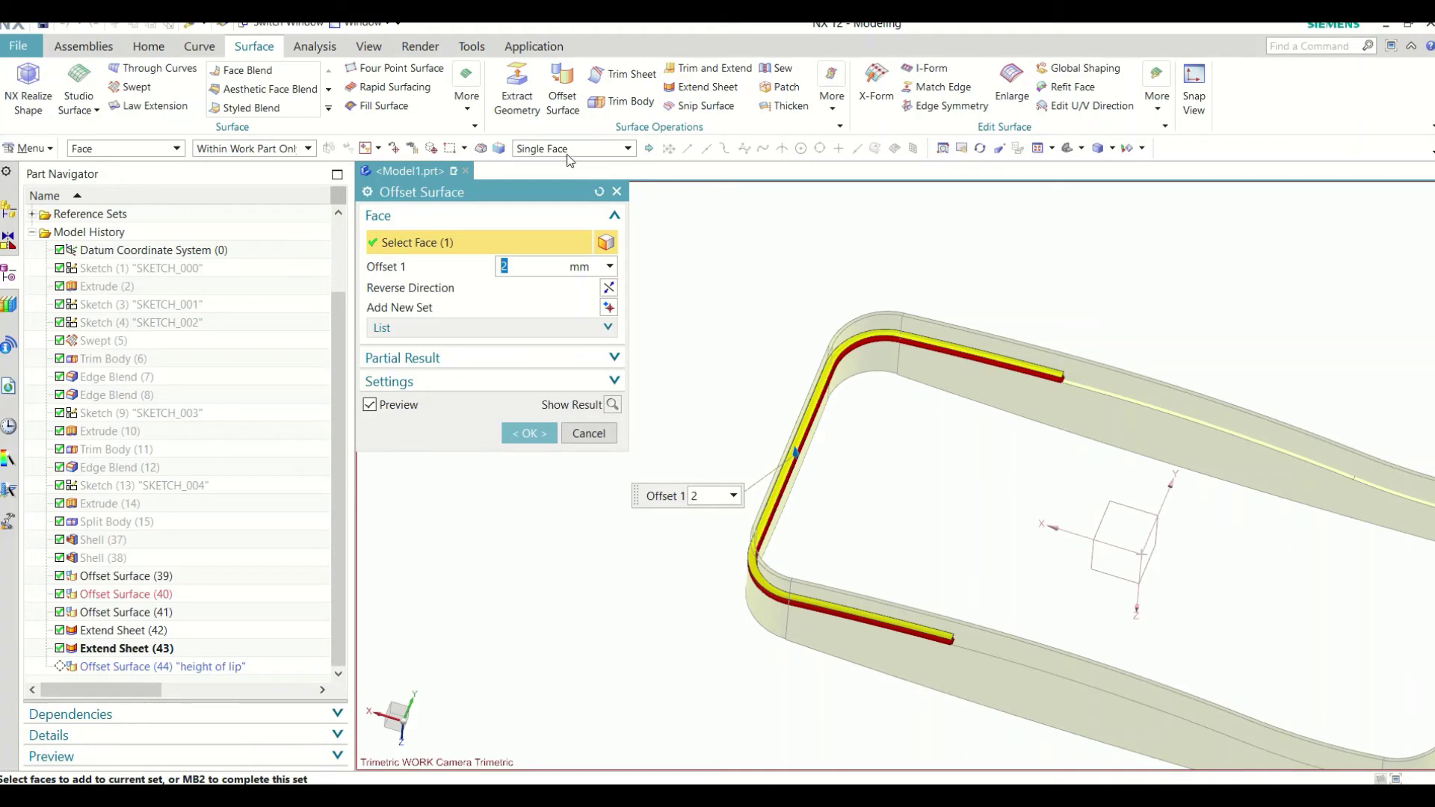
Step: Use the Tangent Faces rule to offset all four lip faces by 2 mm
left_click(566, 152)
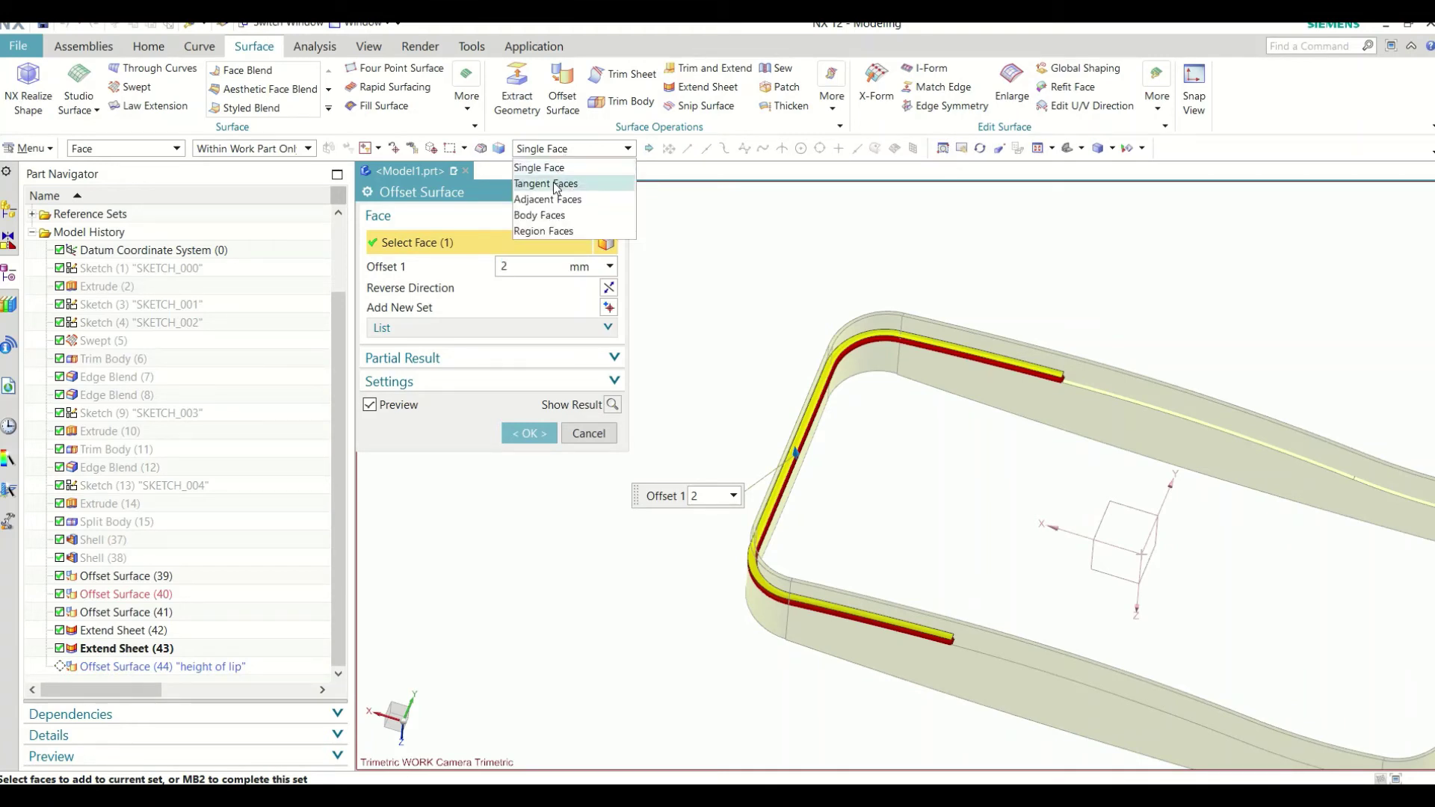
left_click(552, 187)
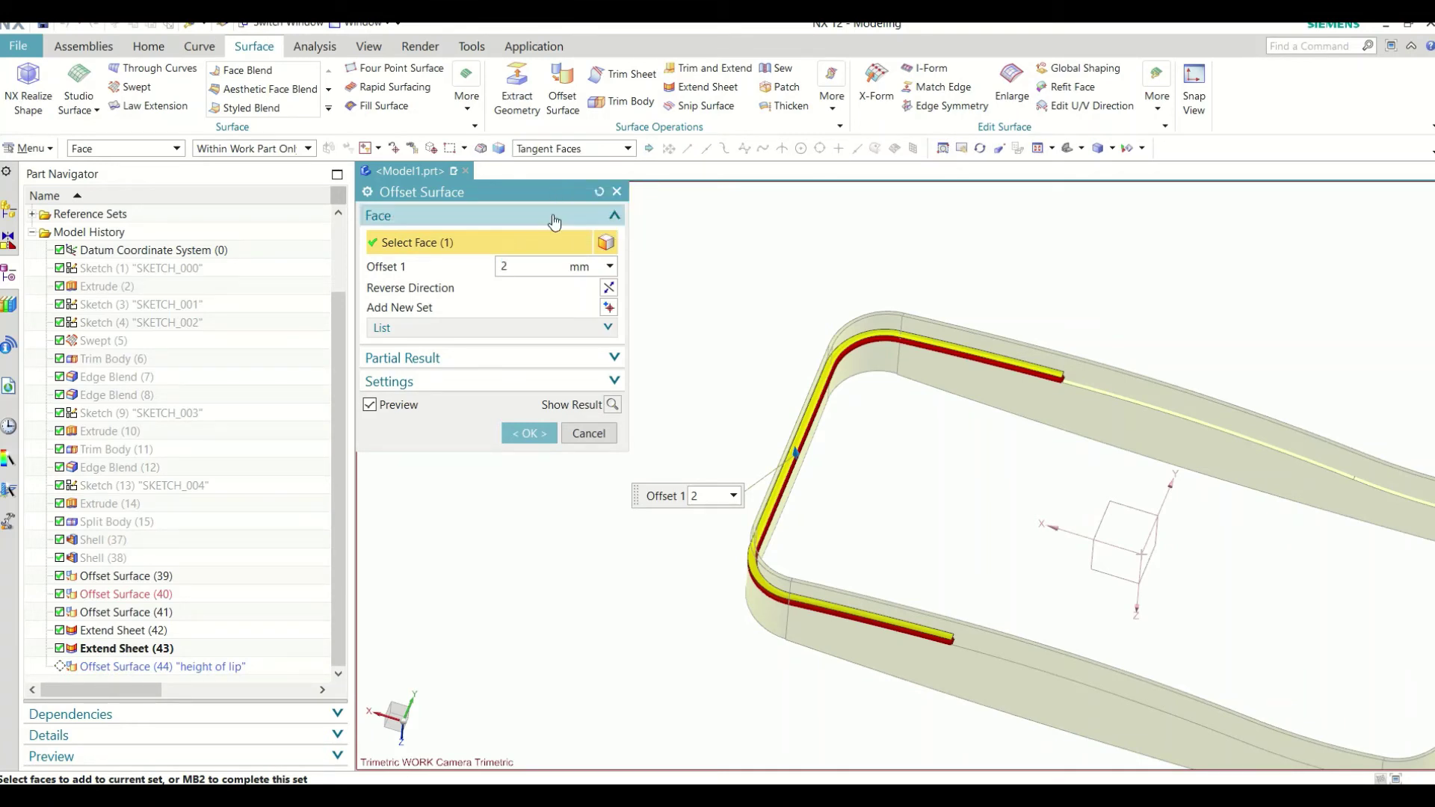
scroll(907, 348, "up", 3)
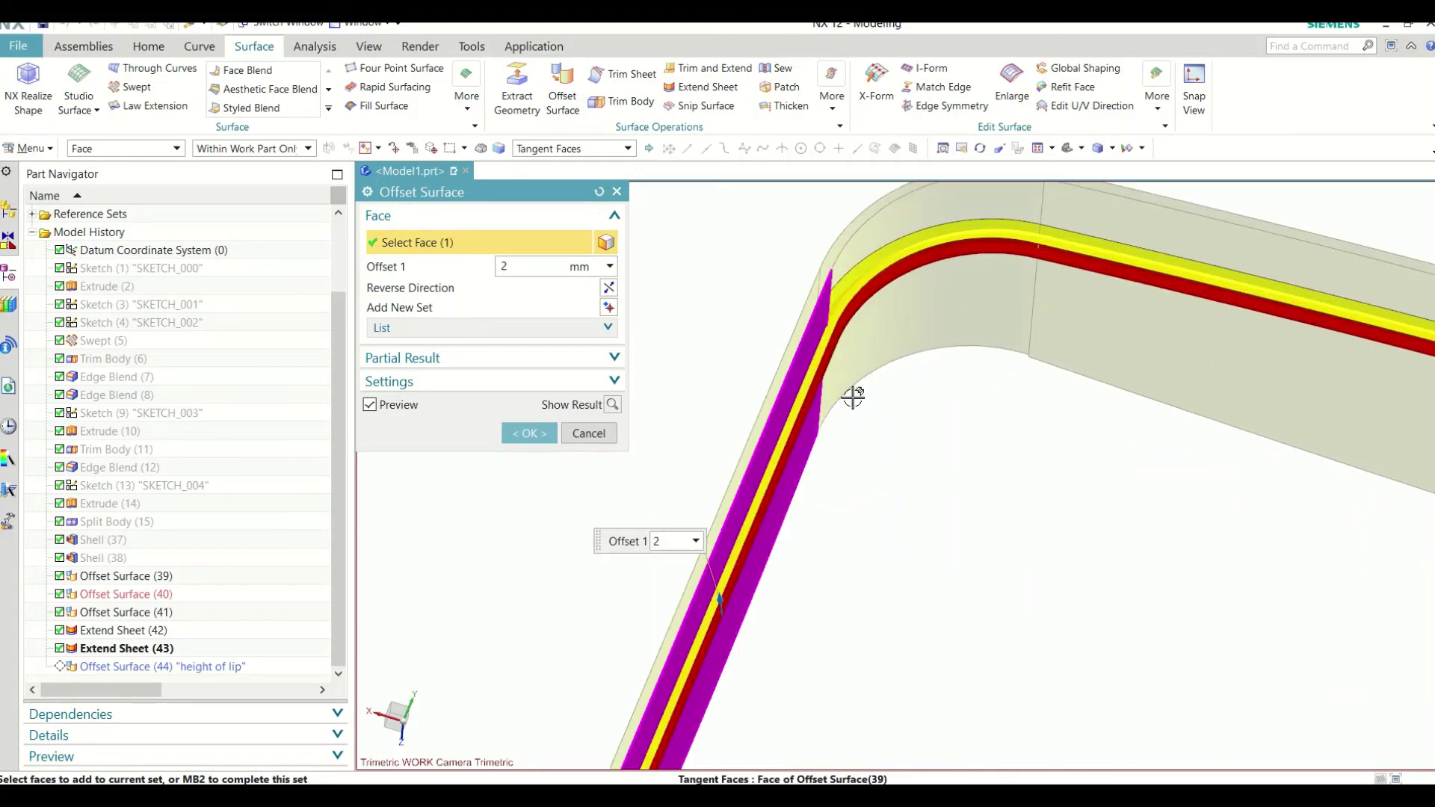
scroll(852, 394, "up", 2)
scroll(1307, 346, "up", 2)
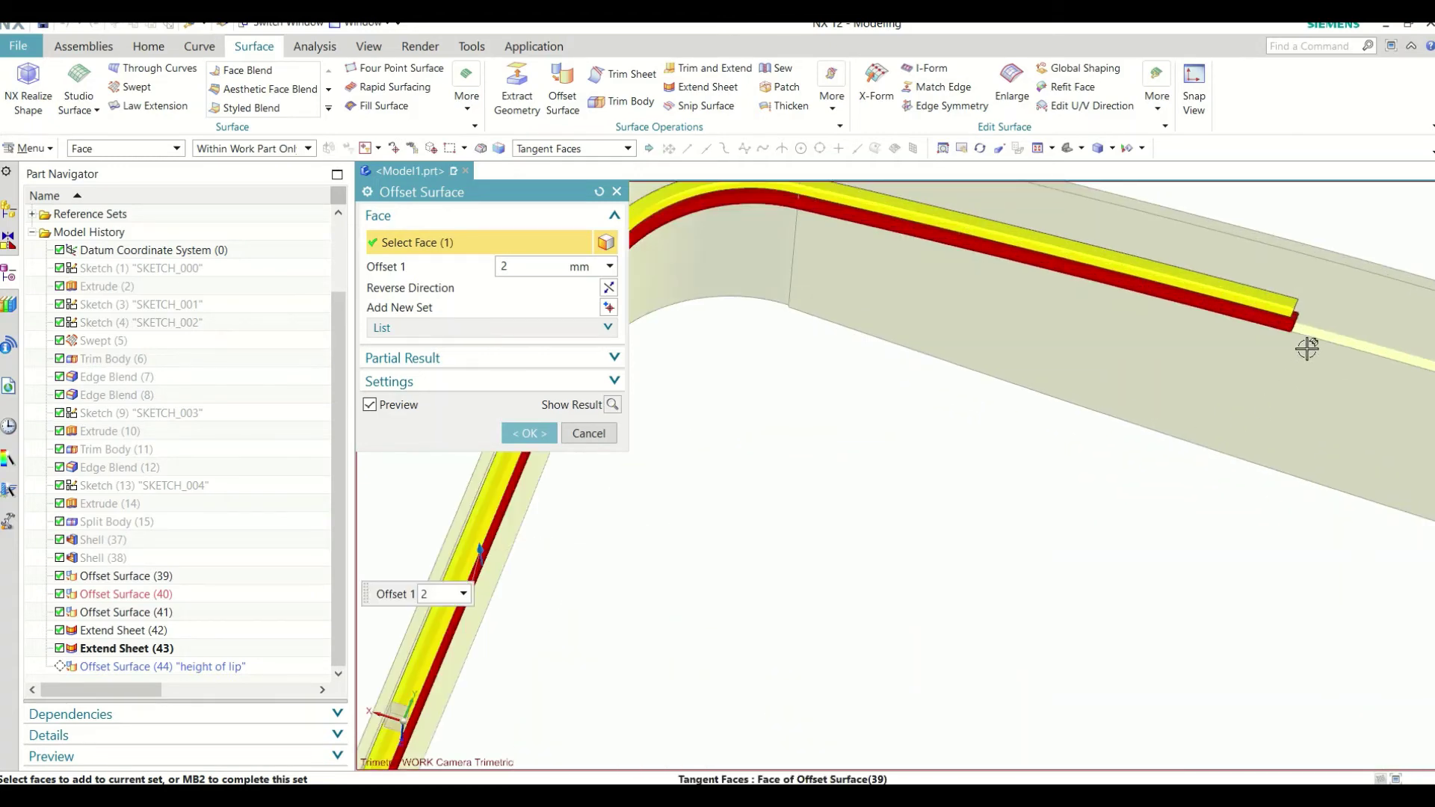
left_click(1298, 351)
scroll(1141, 441, "down", 2)
scroll(1121, 442, "down", 2)
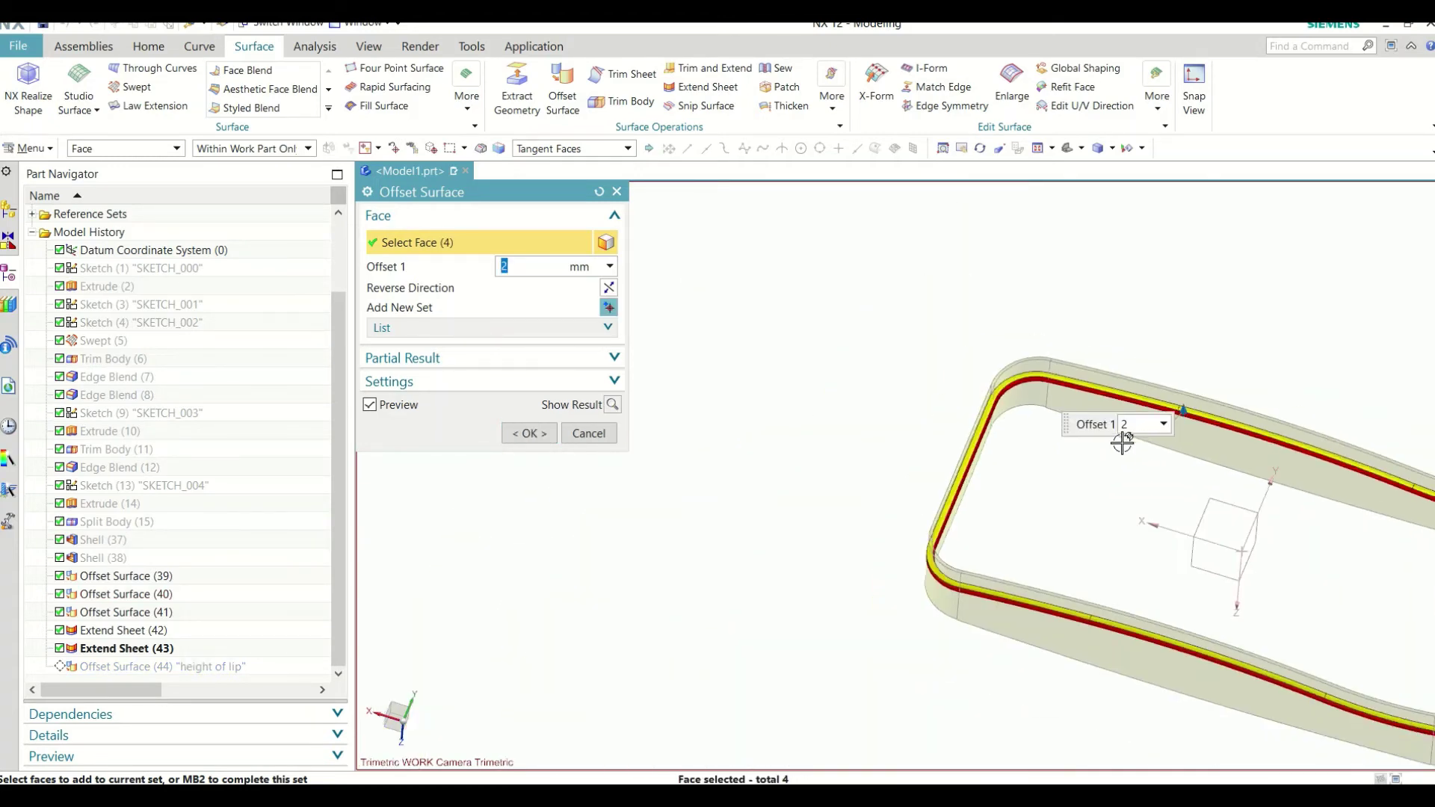
left_click(529, 433)
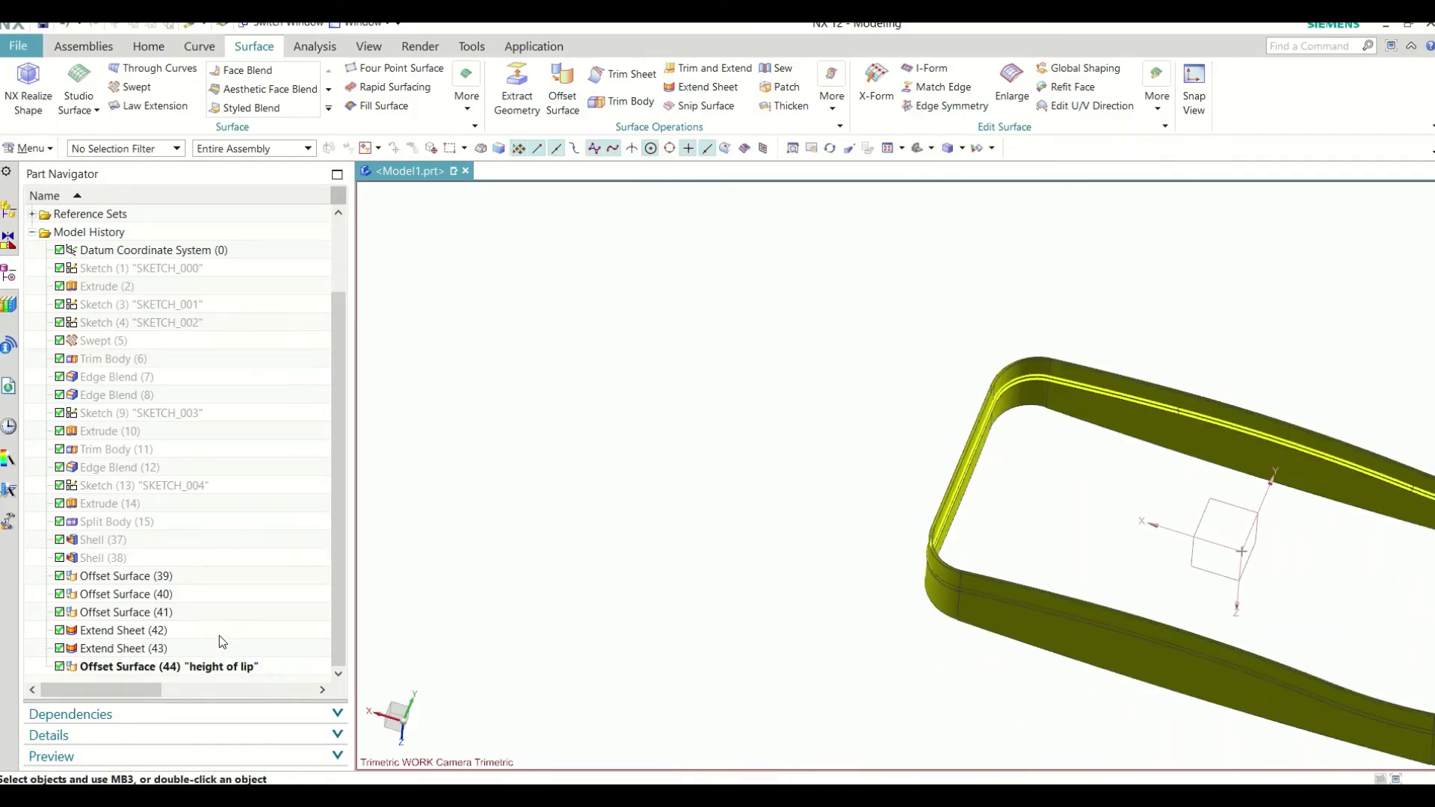
Step: Extend both lip sheet edge chains (24 edges) outward by 3 mm
scroll(972, 576, "up", 2)
scroll(887, 571, "up", 1)
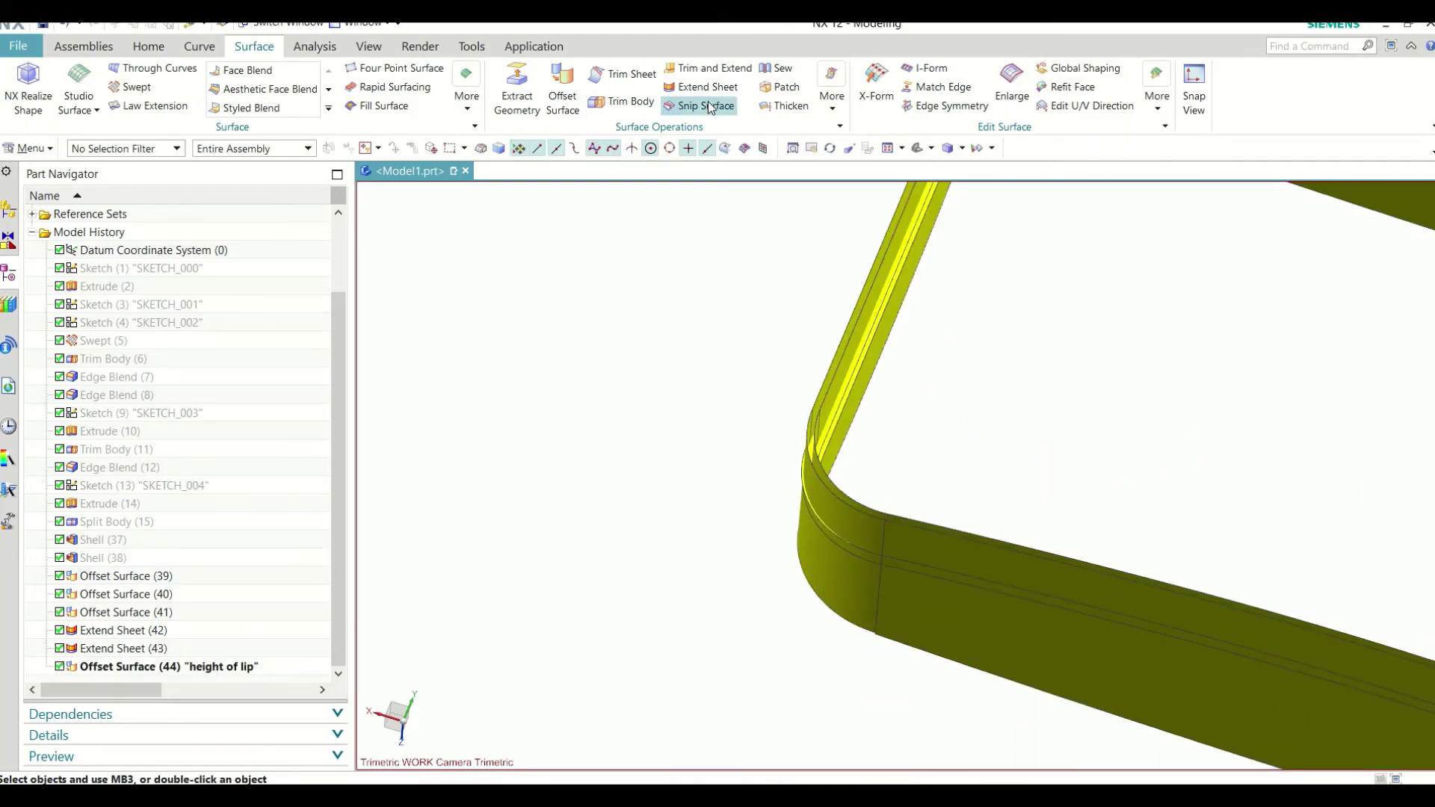
left_click(851, 448)
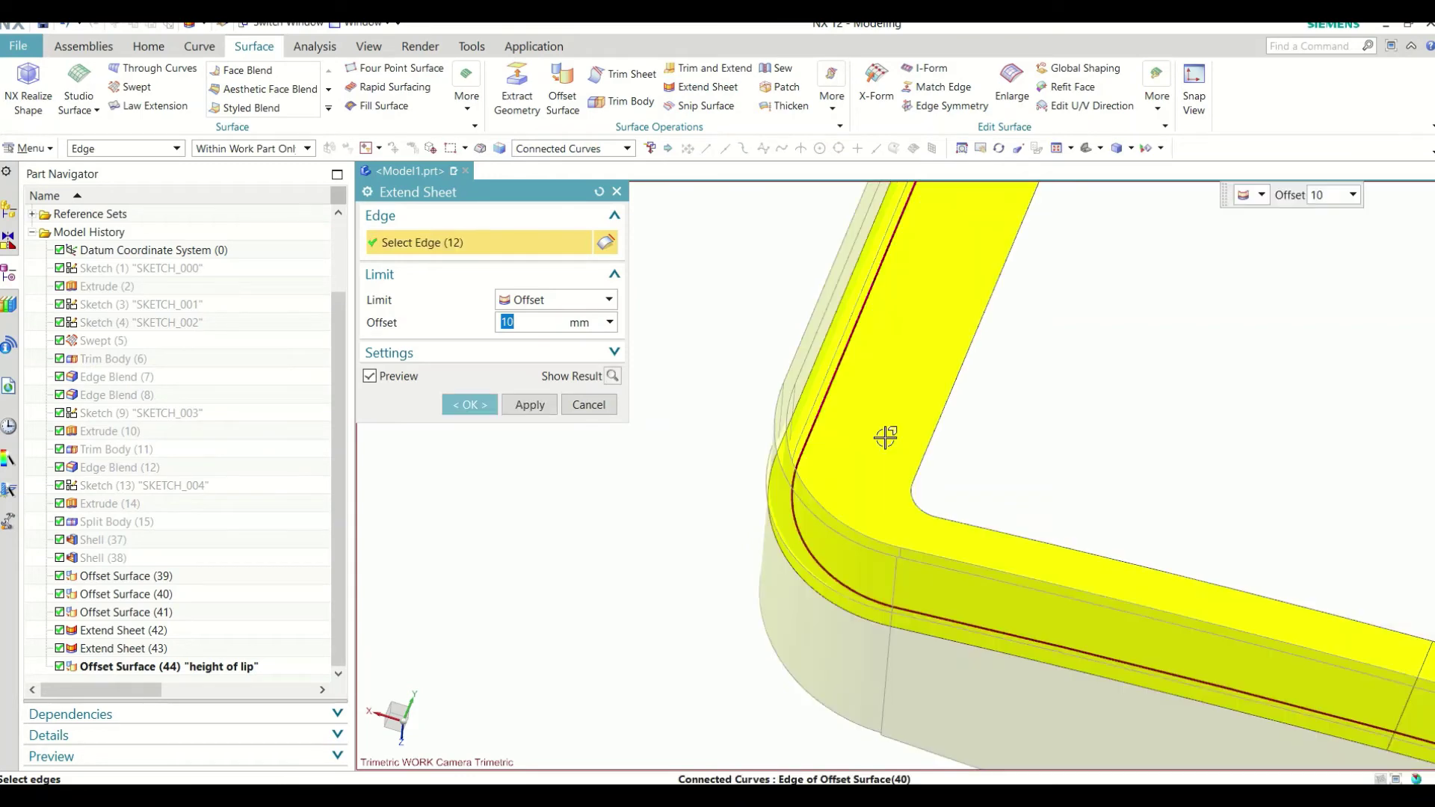
type("1")
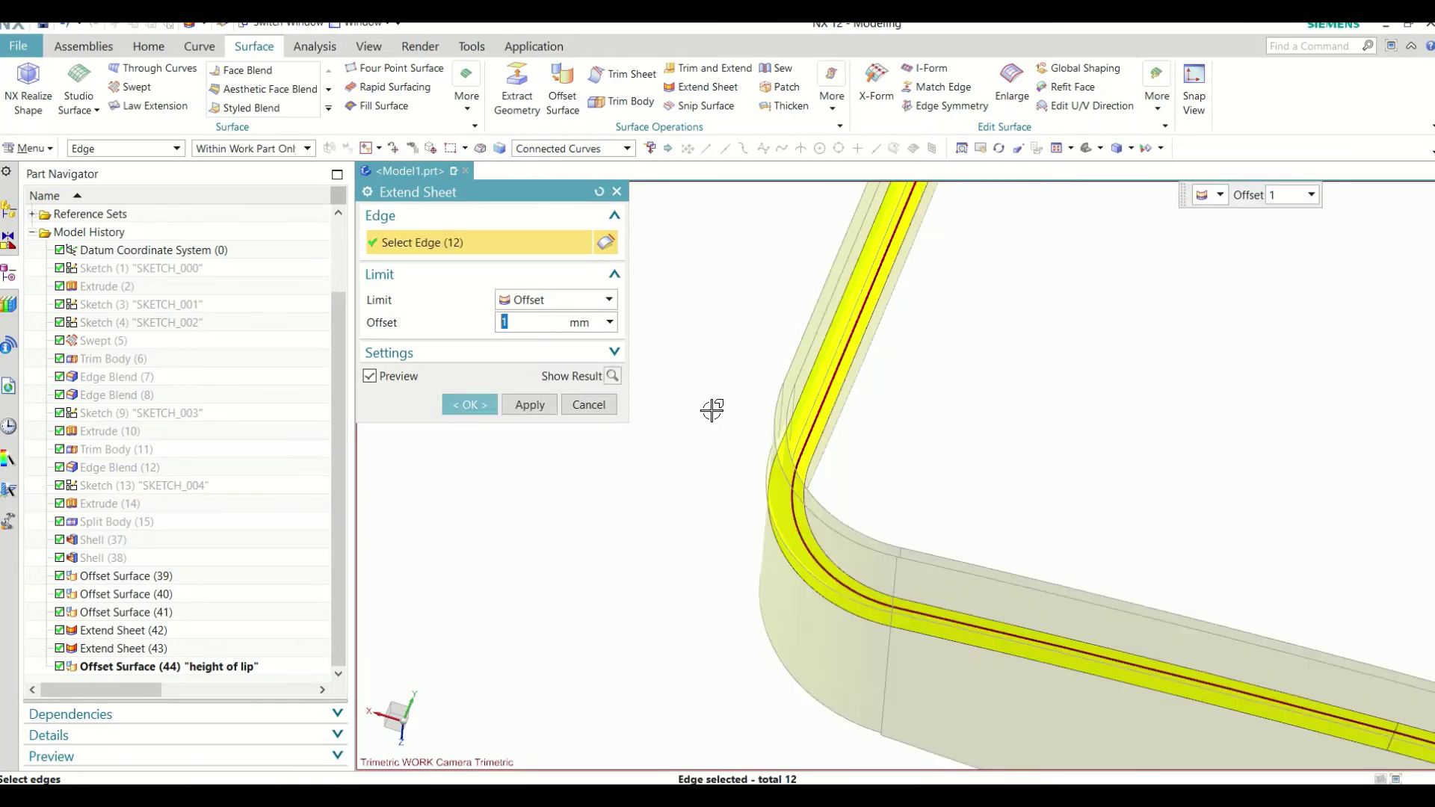
scroll(747, 448, "up", 2)
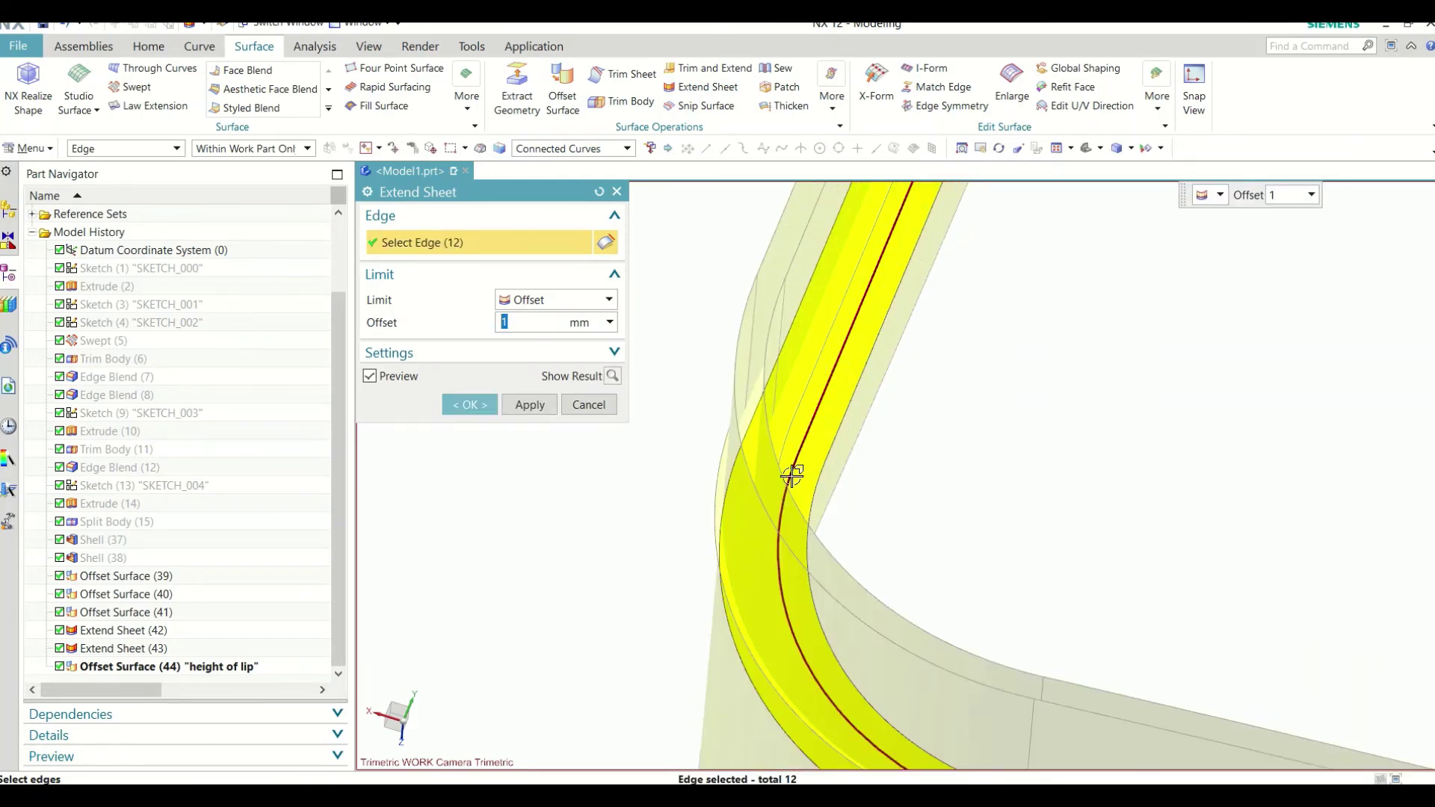
left_click(711, 503)
type("3")
key("Return")
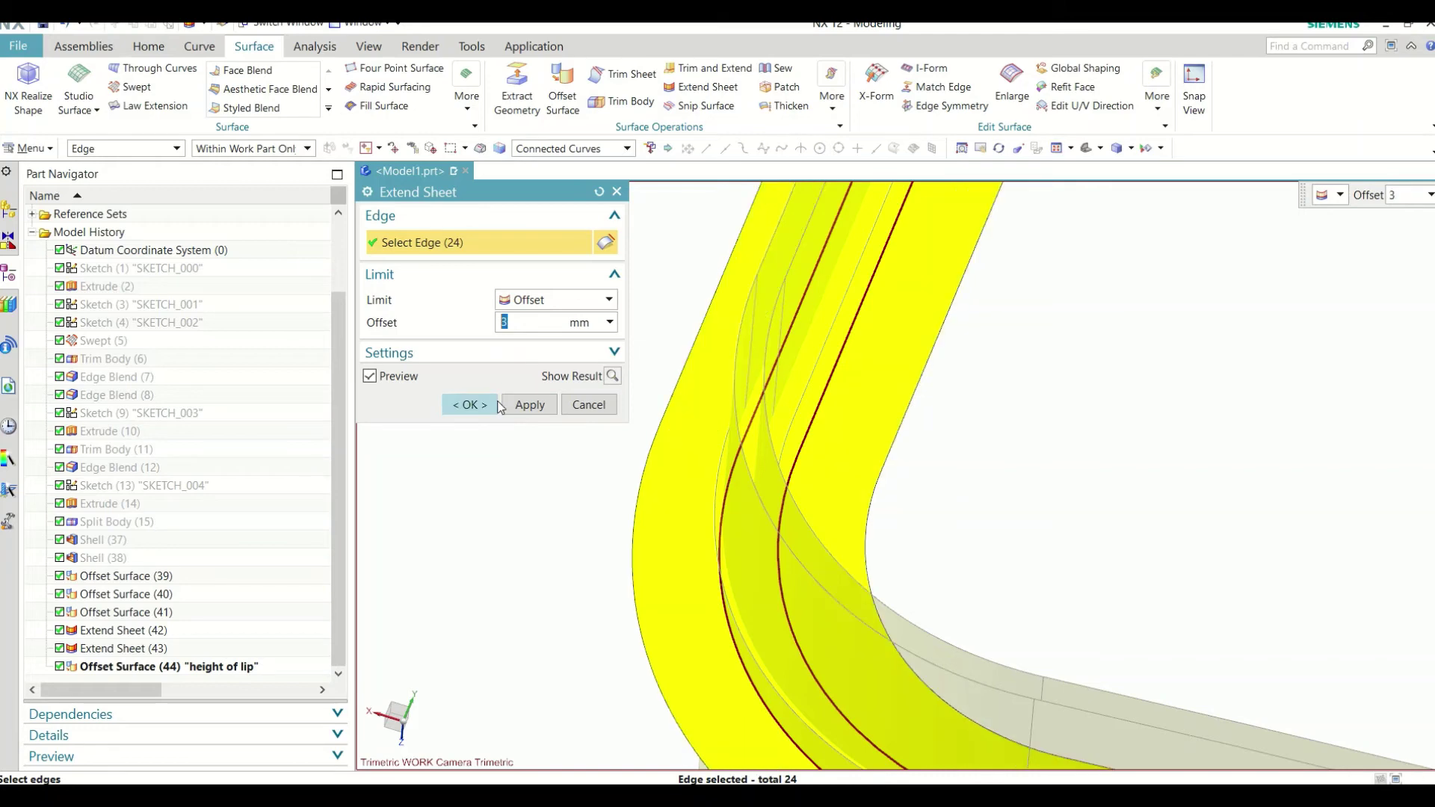
left_click(469, 404)
scroll(483, 404, "down", 3)
scroll(528, 384, "down", 3)
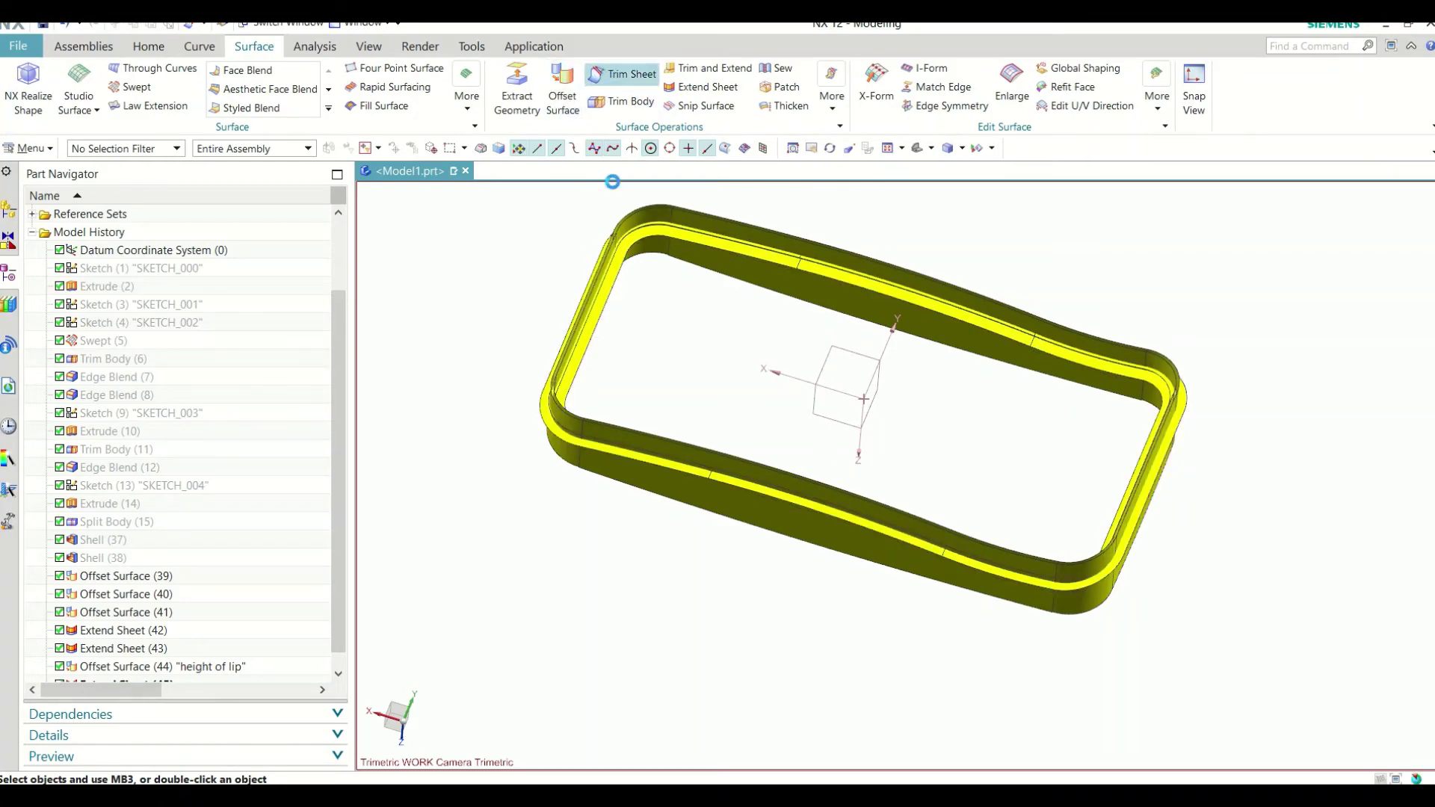
Step: Trim the lip sheet against the body faces, discarding the picked region
left_click(622, 74)
scroll(747, 411, "down", 1)
scroll(672, 448, "up", 5)
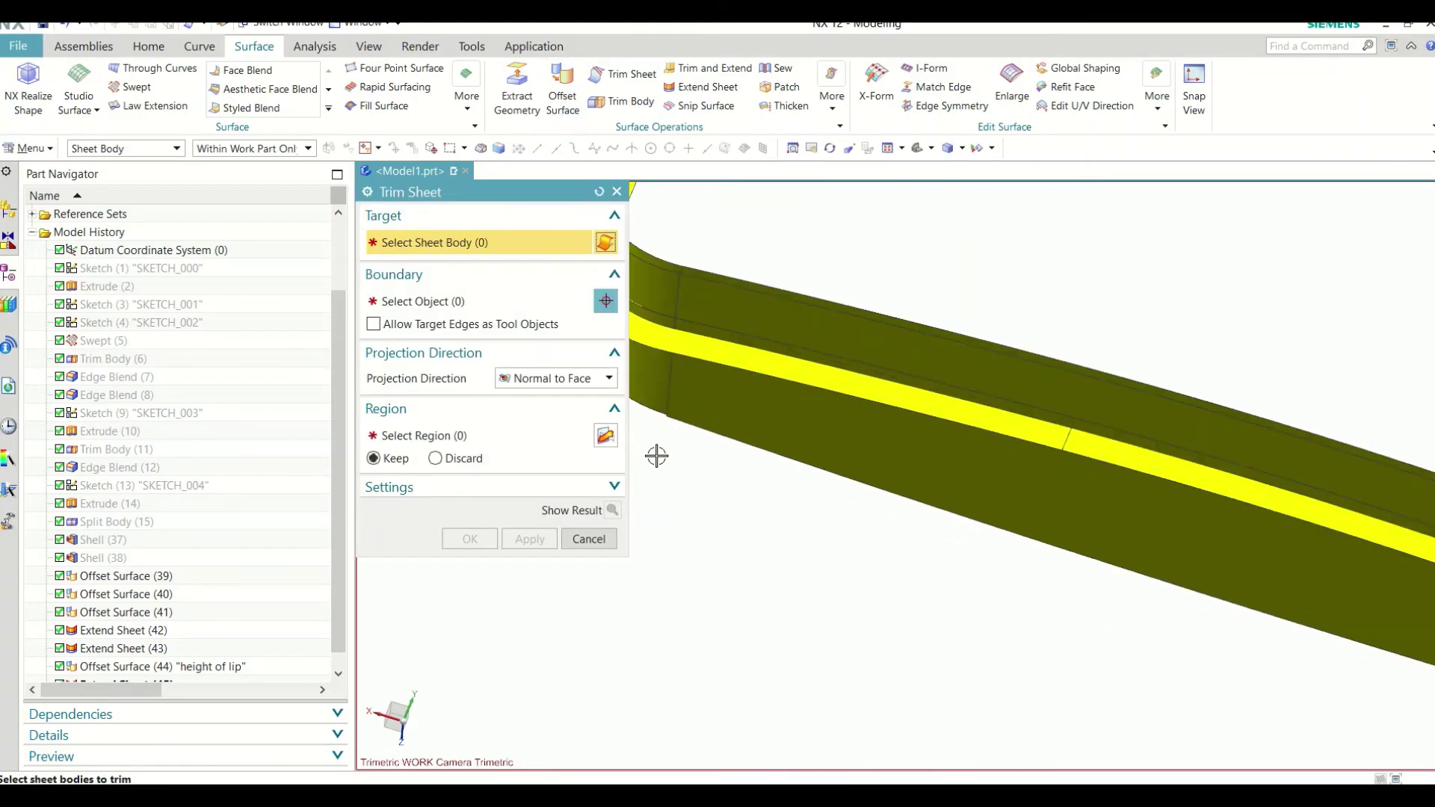
left_click(736, 410)
scroll(949, 400, "down", 2)
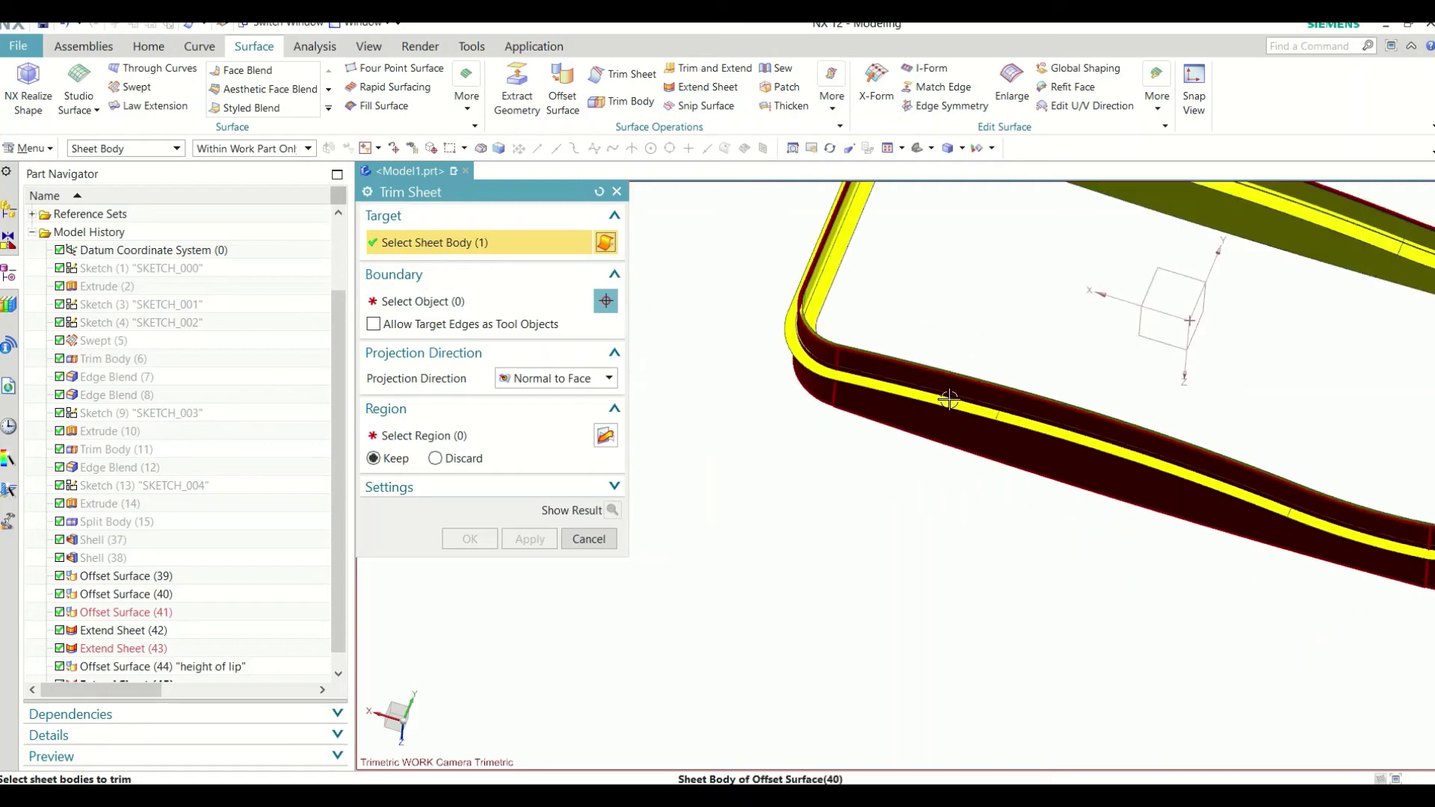
scroll(852, 319, "up", 1)
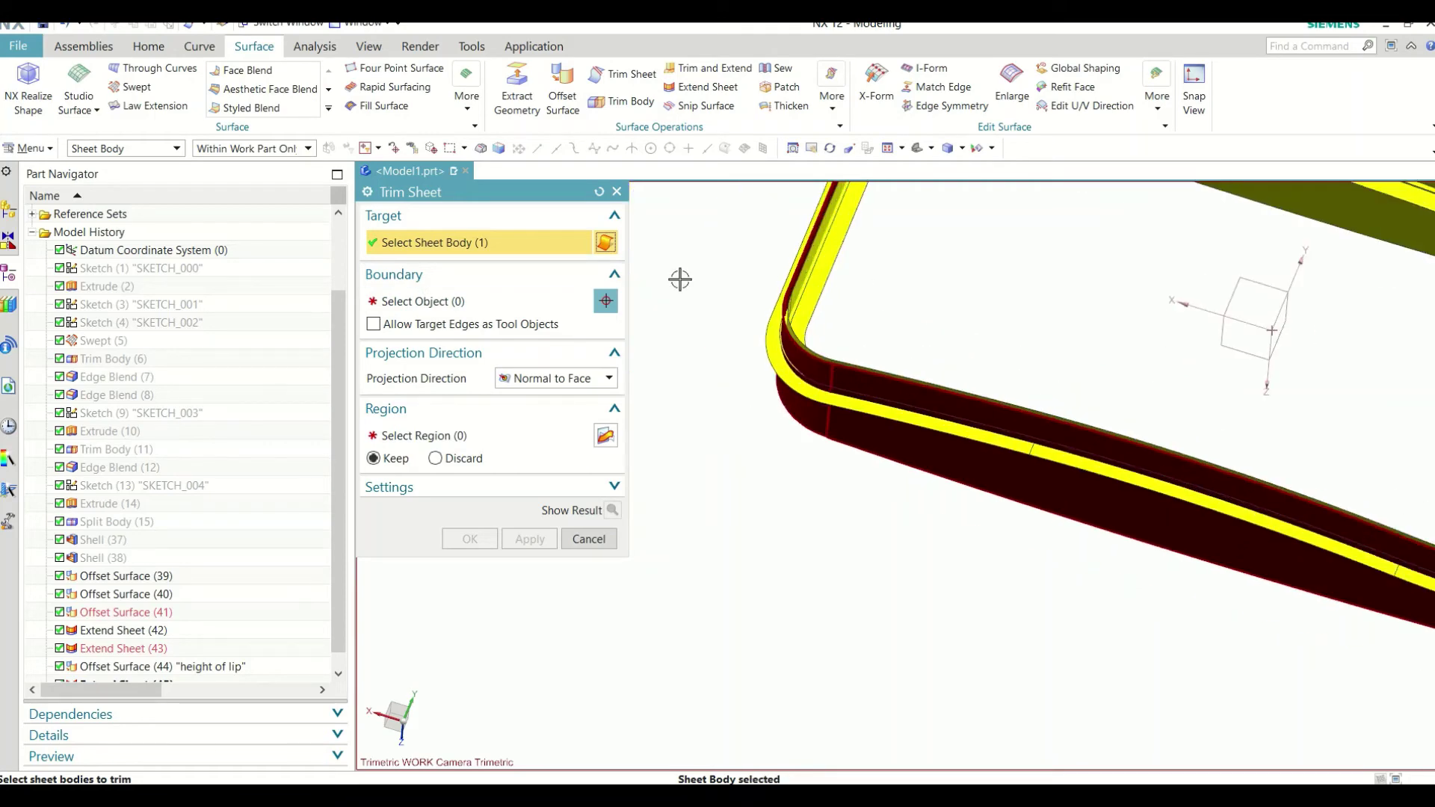
scroll(788, 412, "up", 2)
middle_click(786, 366)
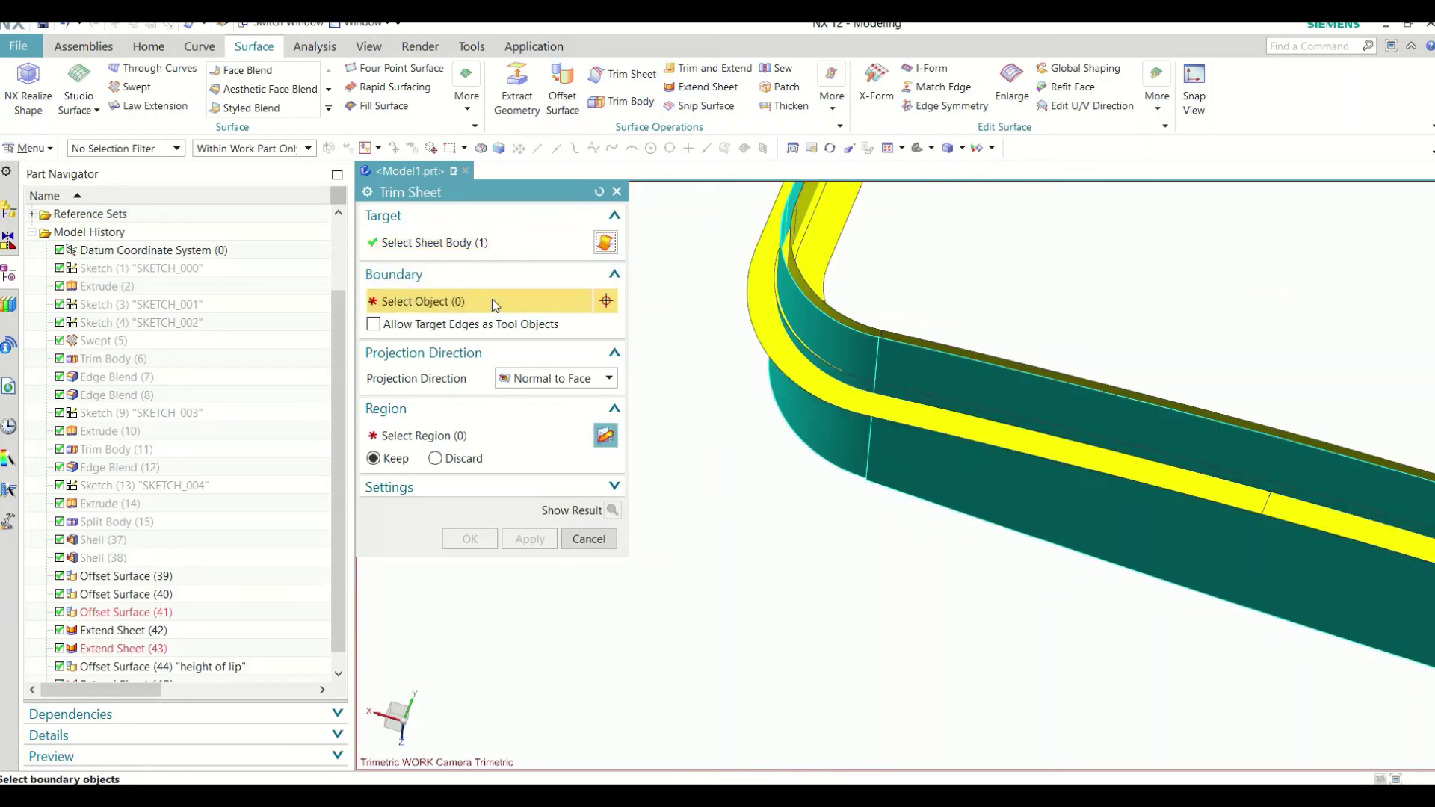
left_click(777, 347)
left_click(468, 433)
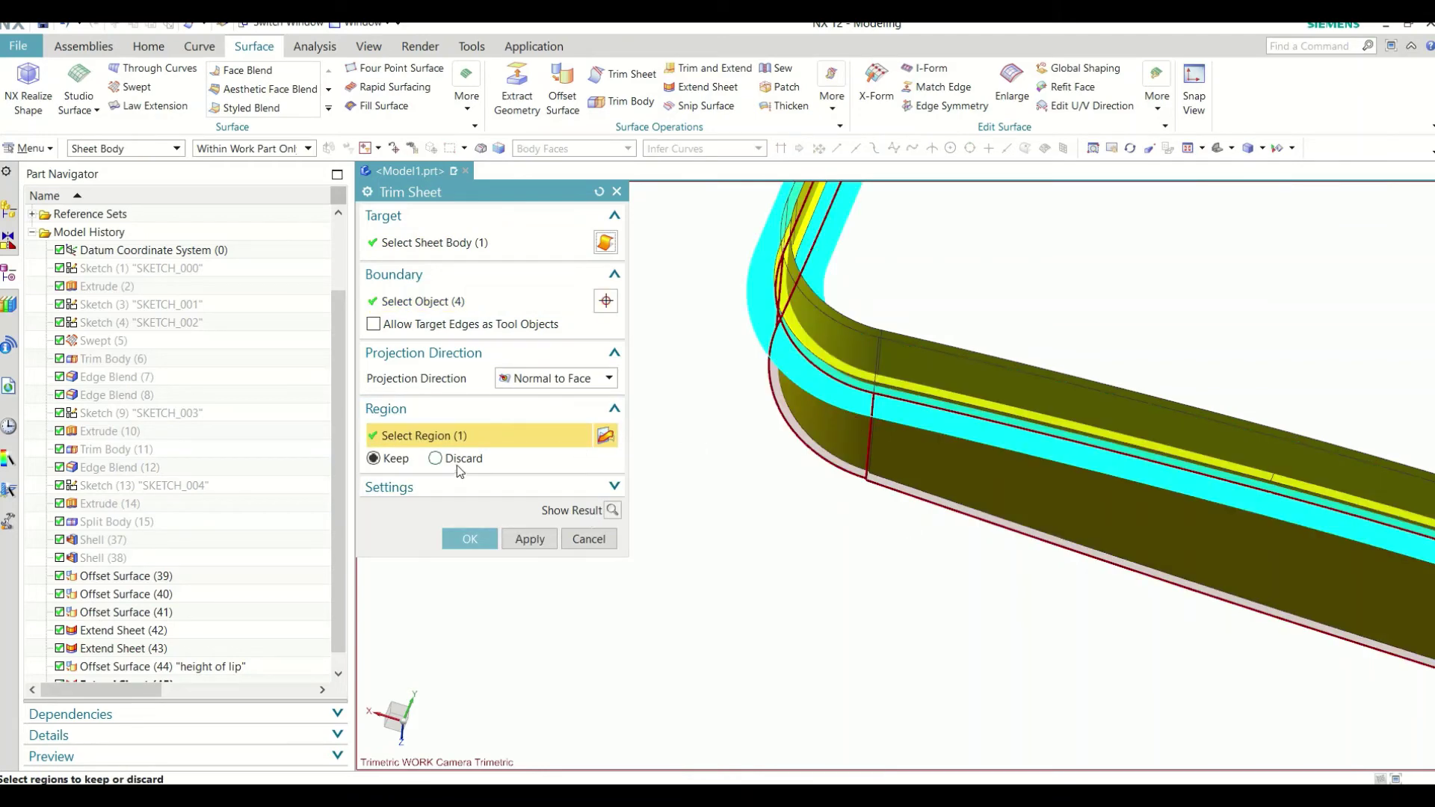
left_click(456, 463)
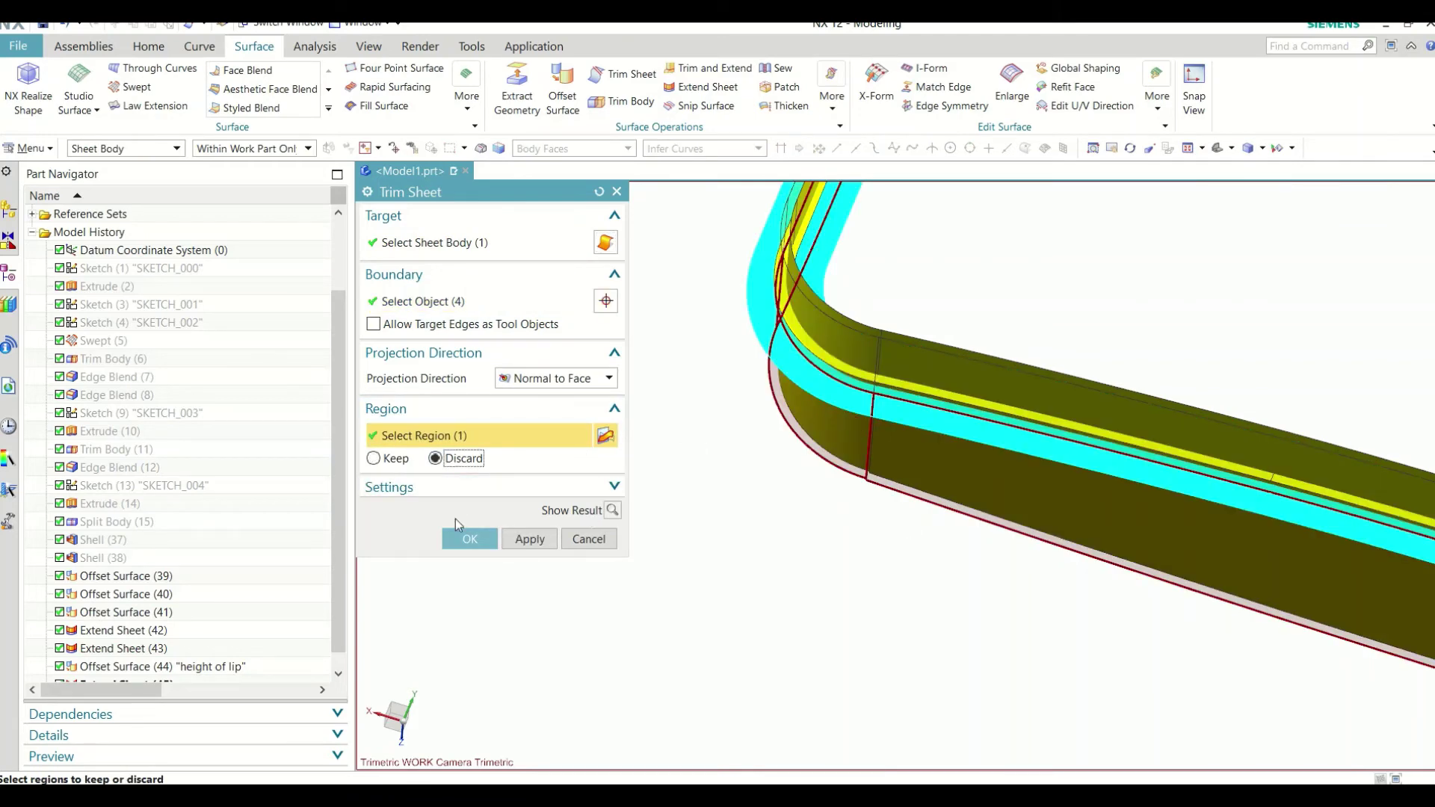
left_click(491, 547)
middle_click_drag(836, 541, 826, 528)
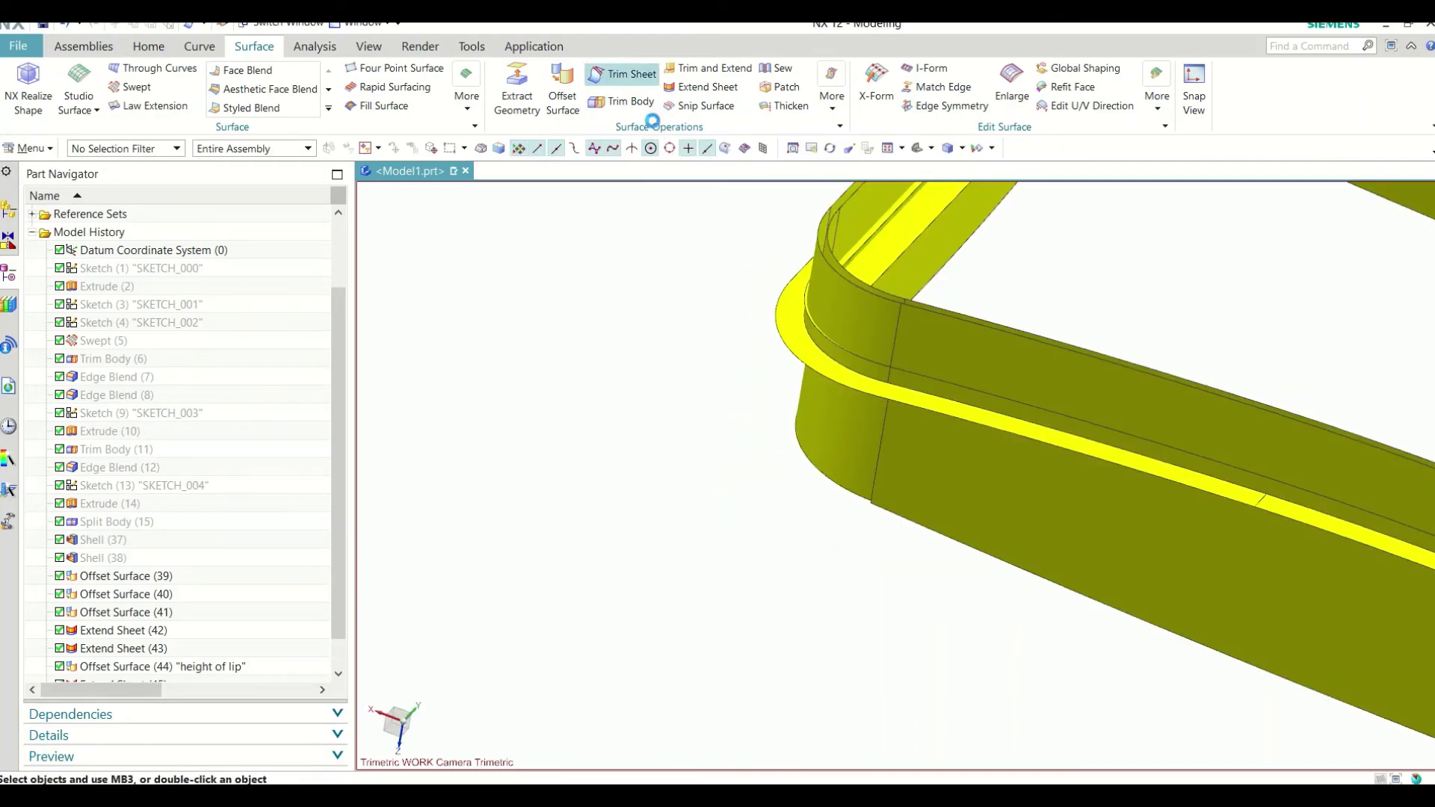
Step: Trim the sheet again against a body face and a lip face, discarding another region
left_click(622, 74)
left_click(922, 474)
left_click(469, 303)
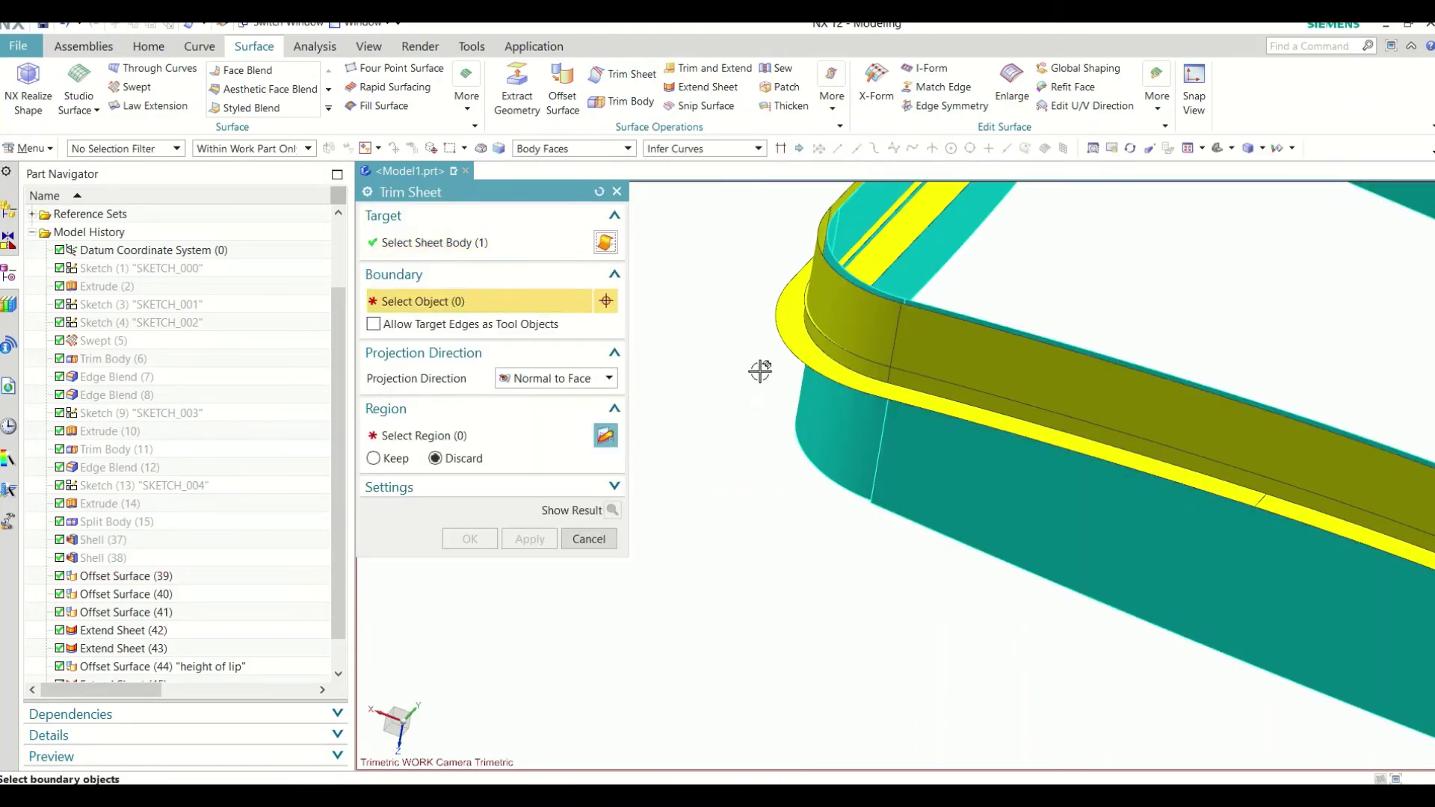
left_click(785, 321)
scroll(866, 476, "down", 3)
scroll(878, 541, "down", 4)
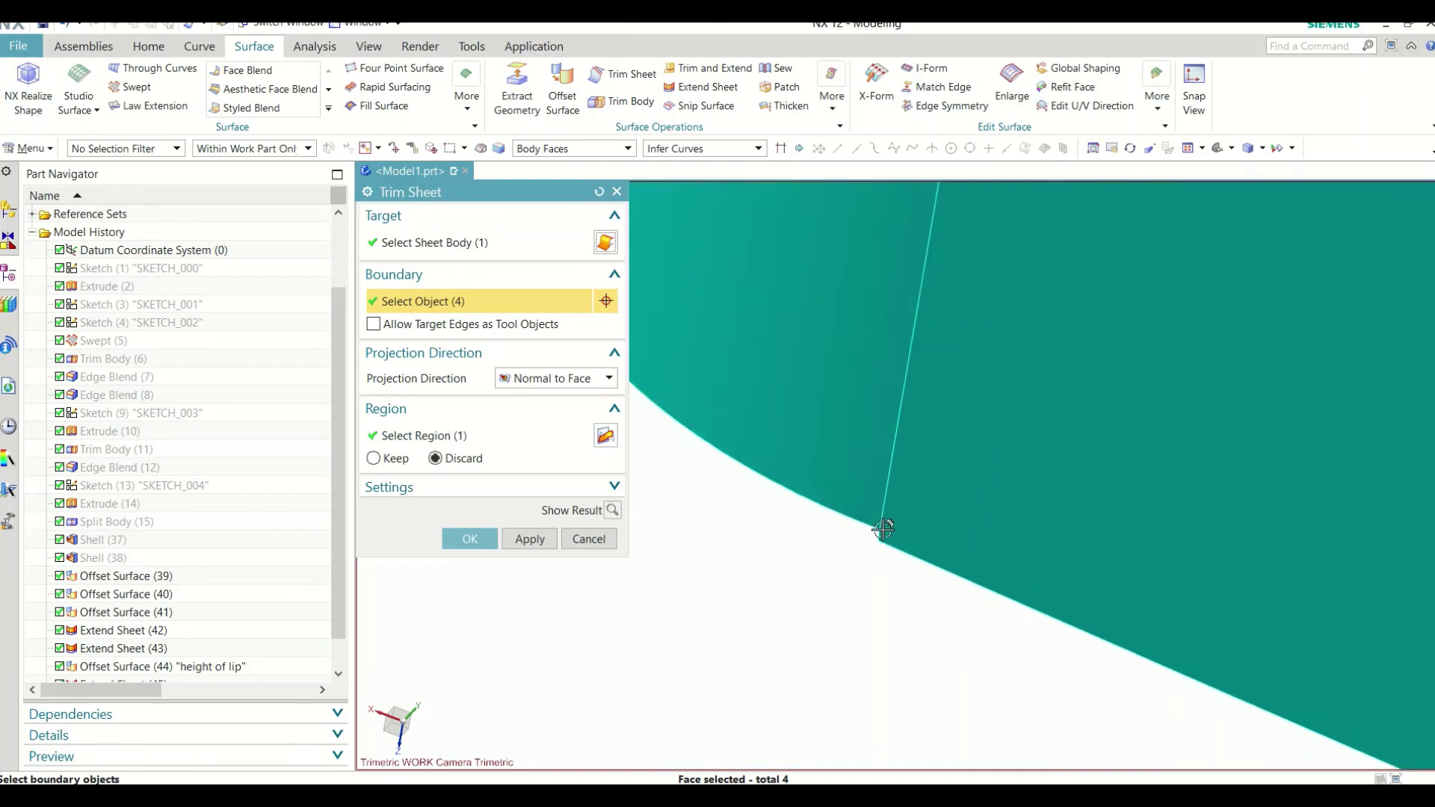
scroll(878, 543, "up", 4)
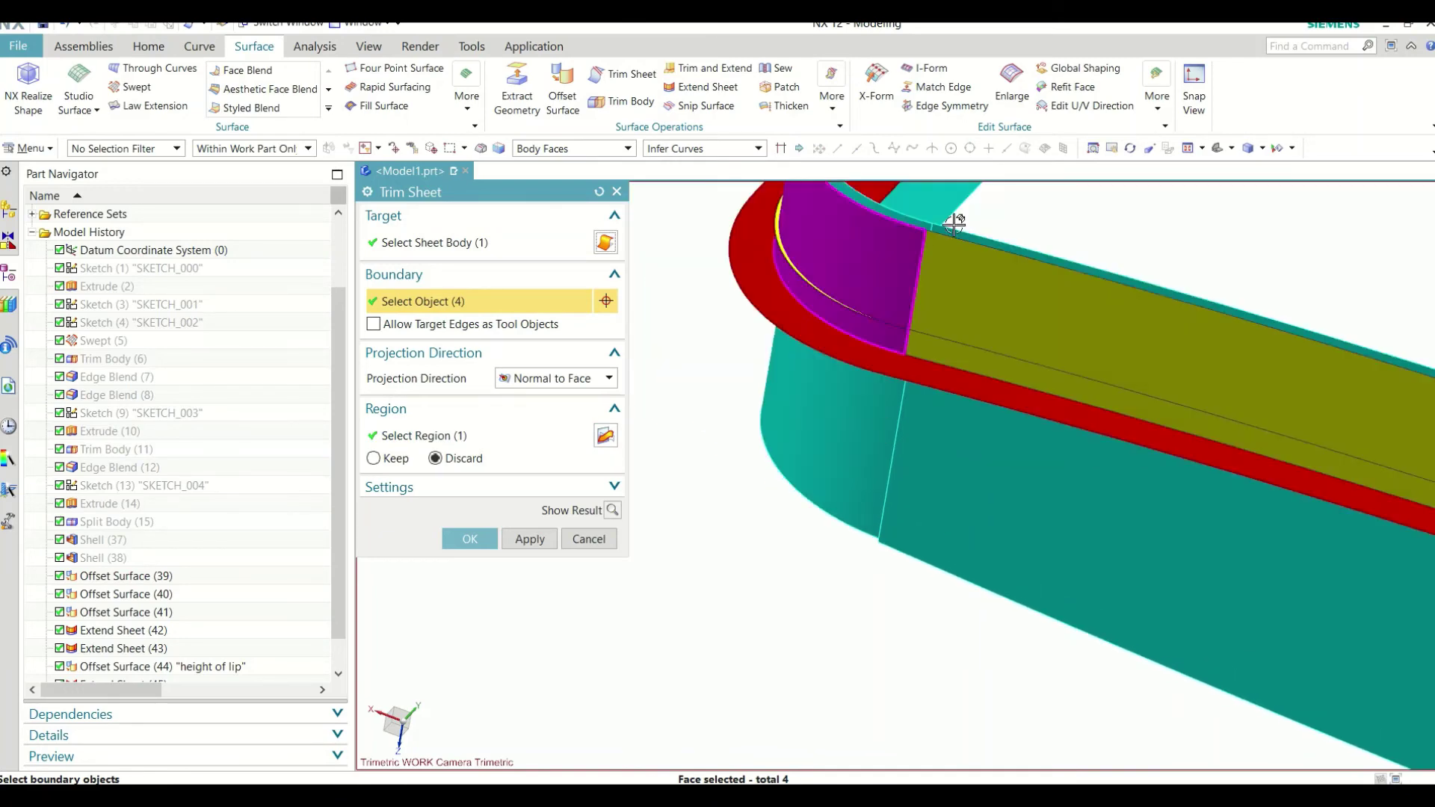
scroll(878, 541, "down", 3)
scroll(910, 314, "down", 2)
scroll(910, 315, "down", 2)
scroll(911, 315, "up", 3)
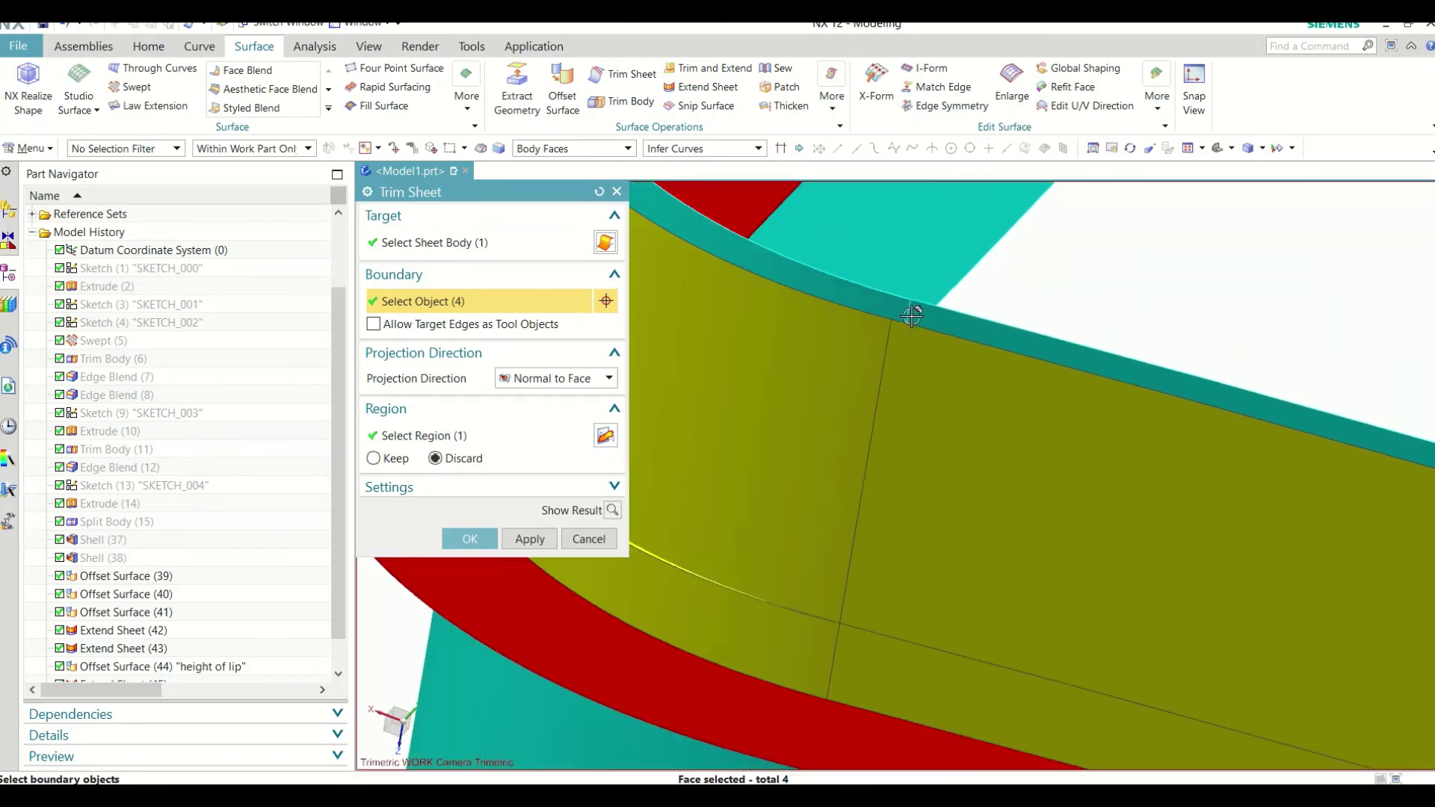
scroll(910, 314, "up", 2)
left_click(478, 440)
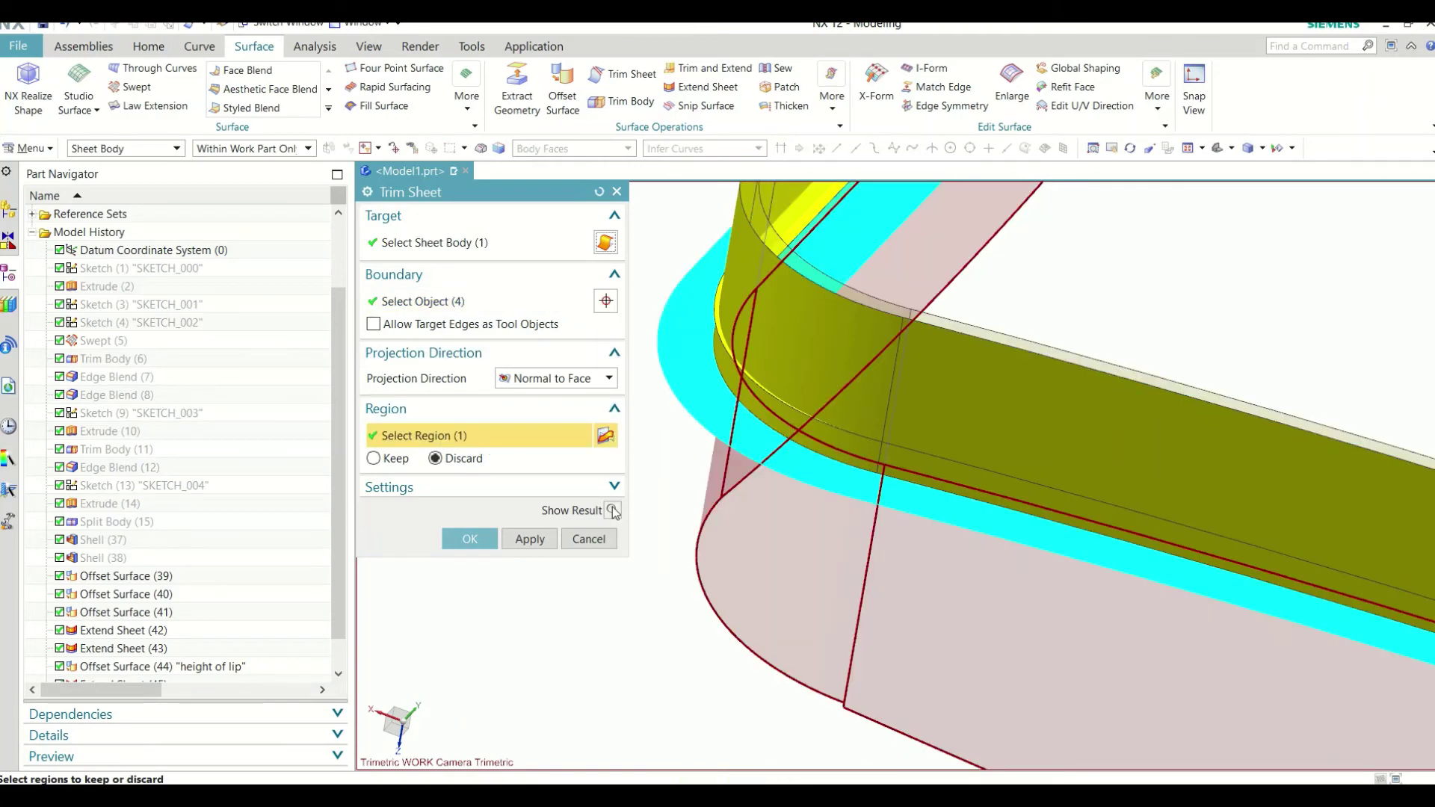
left_click(470, 538)
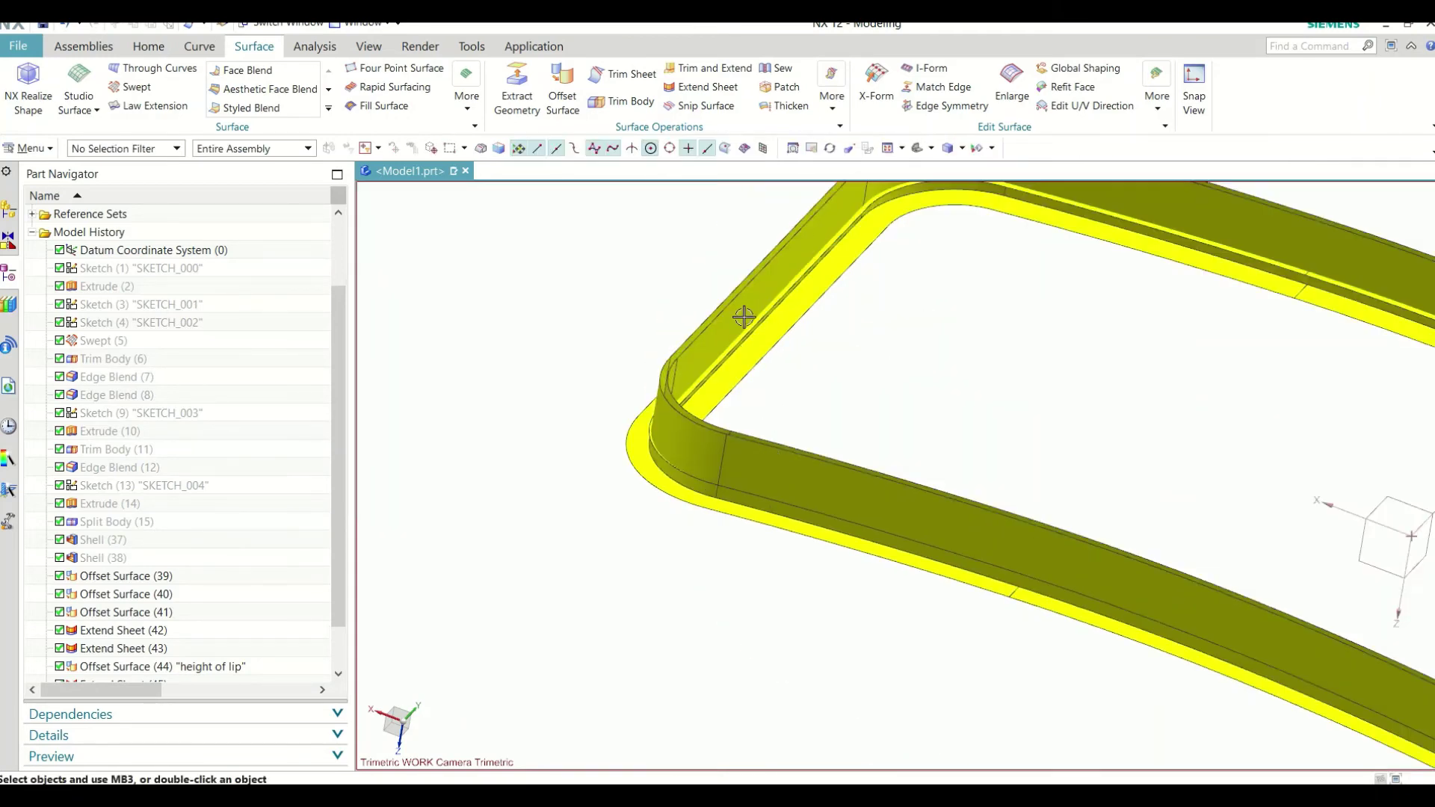
Step: Attempt a trim of two offset sheets against the lip faces, then abandon it
scroll(744, 317, "down", 2)
left_click(623, 74)
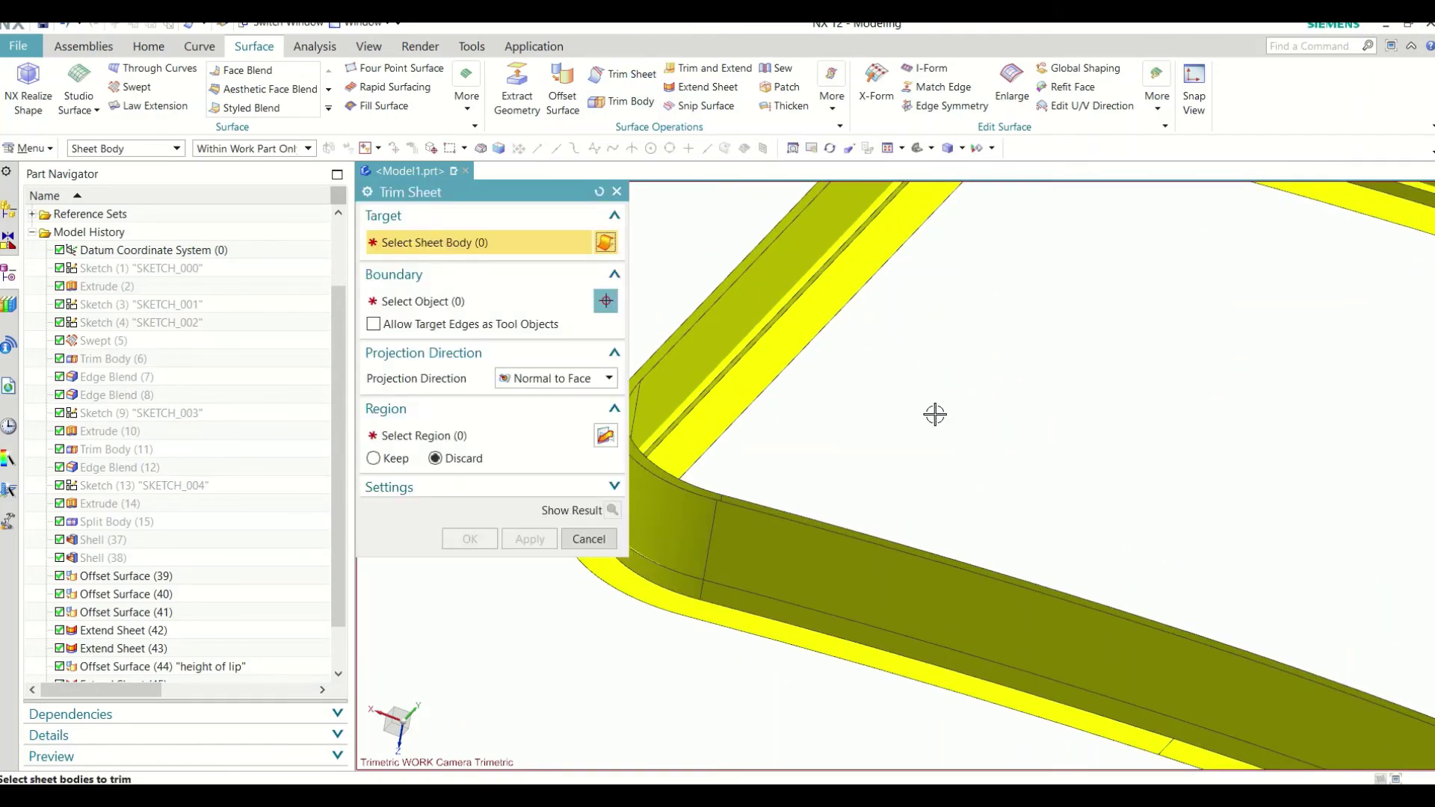
scroll(934, 414, "up", 2)
scroll(807, 416, "down", 2)
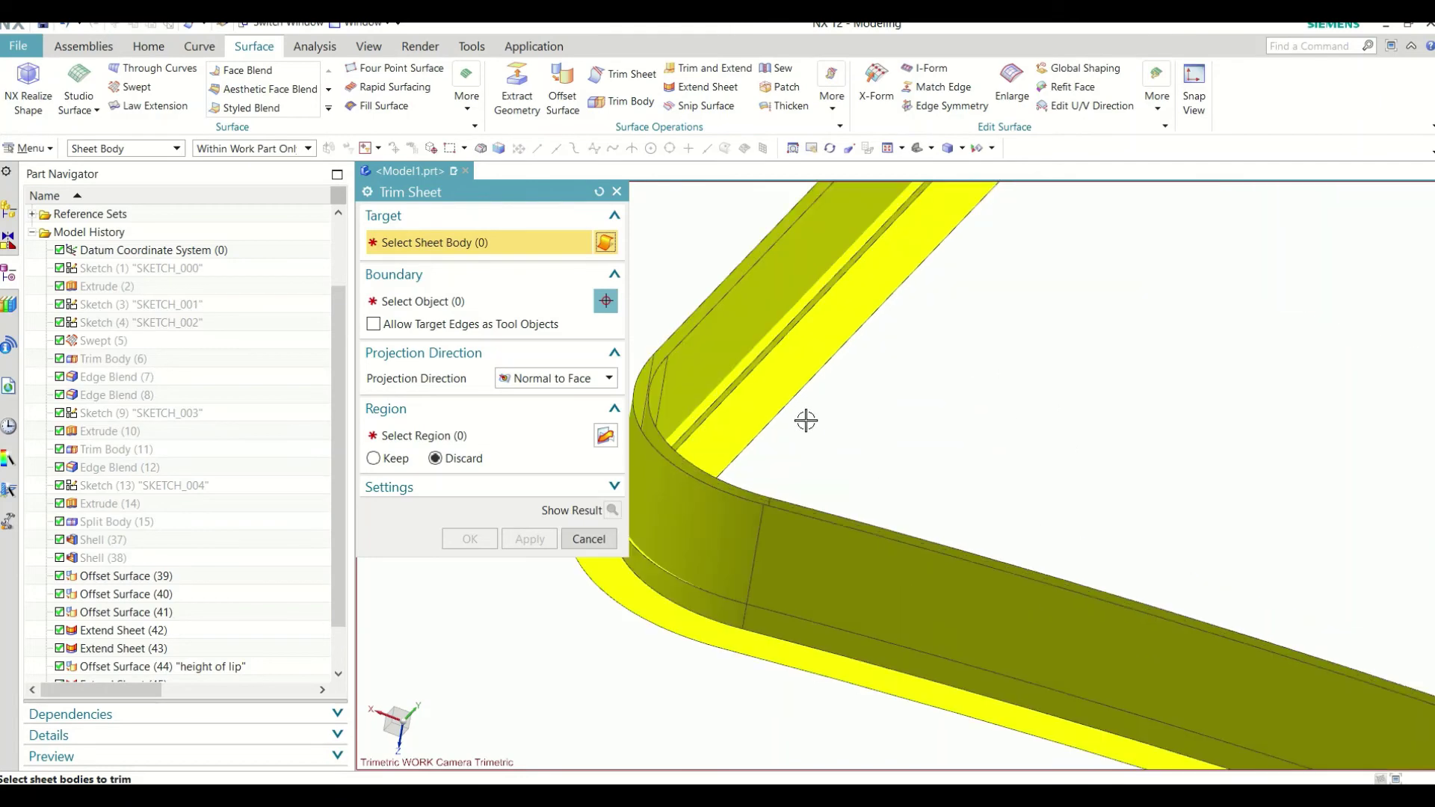
left_click(709, 342)
left_click(523, 301)
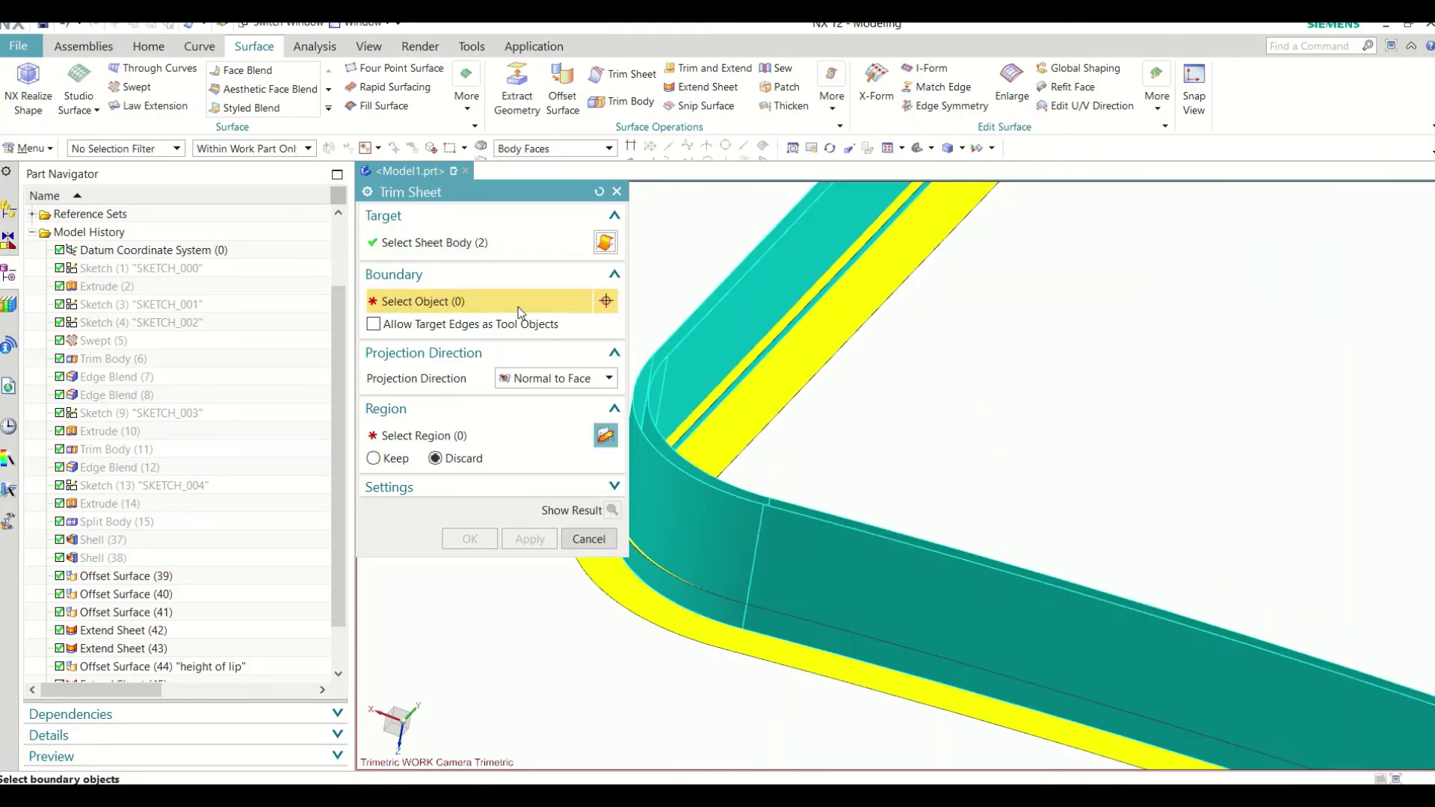
left_click(781, 370)
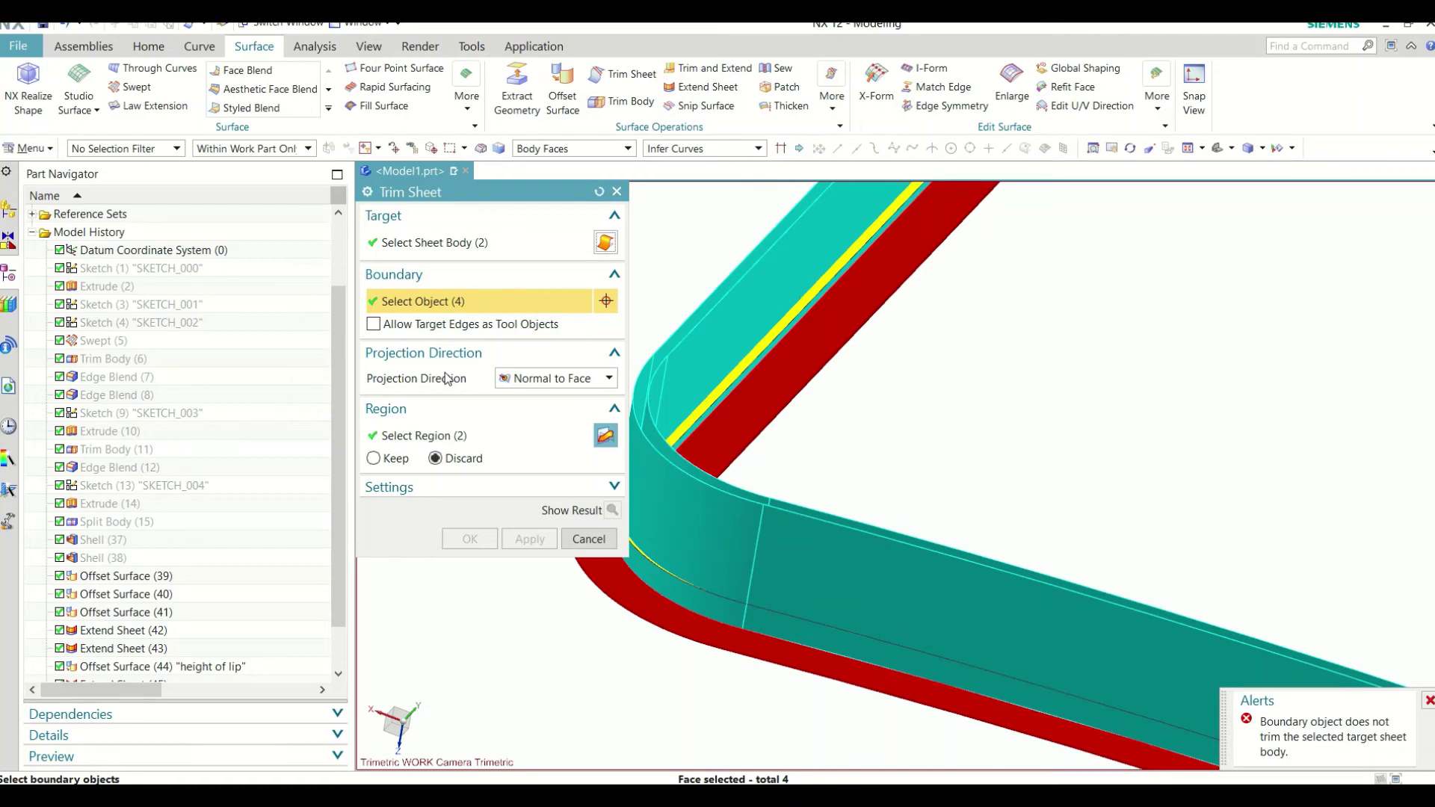
left_click(449, 436)
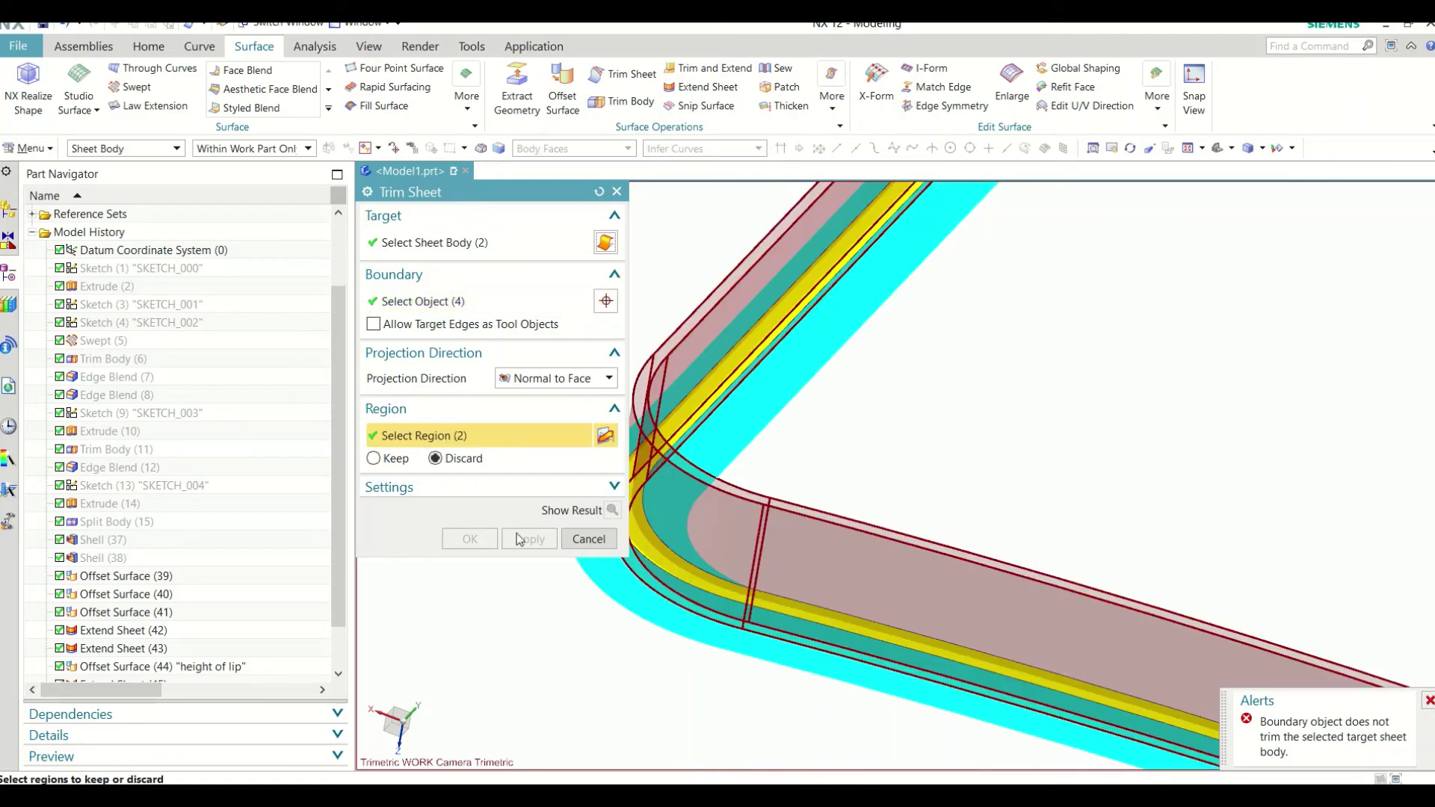
scroll(966, 437, "down", 2)
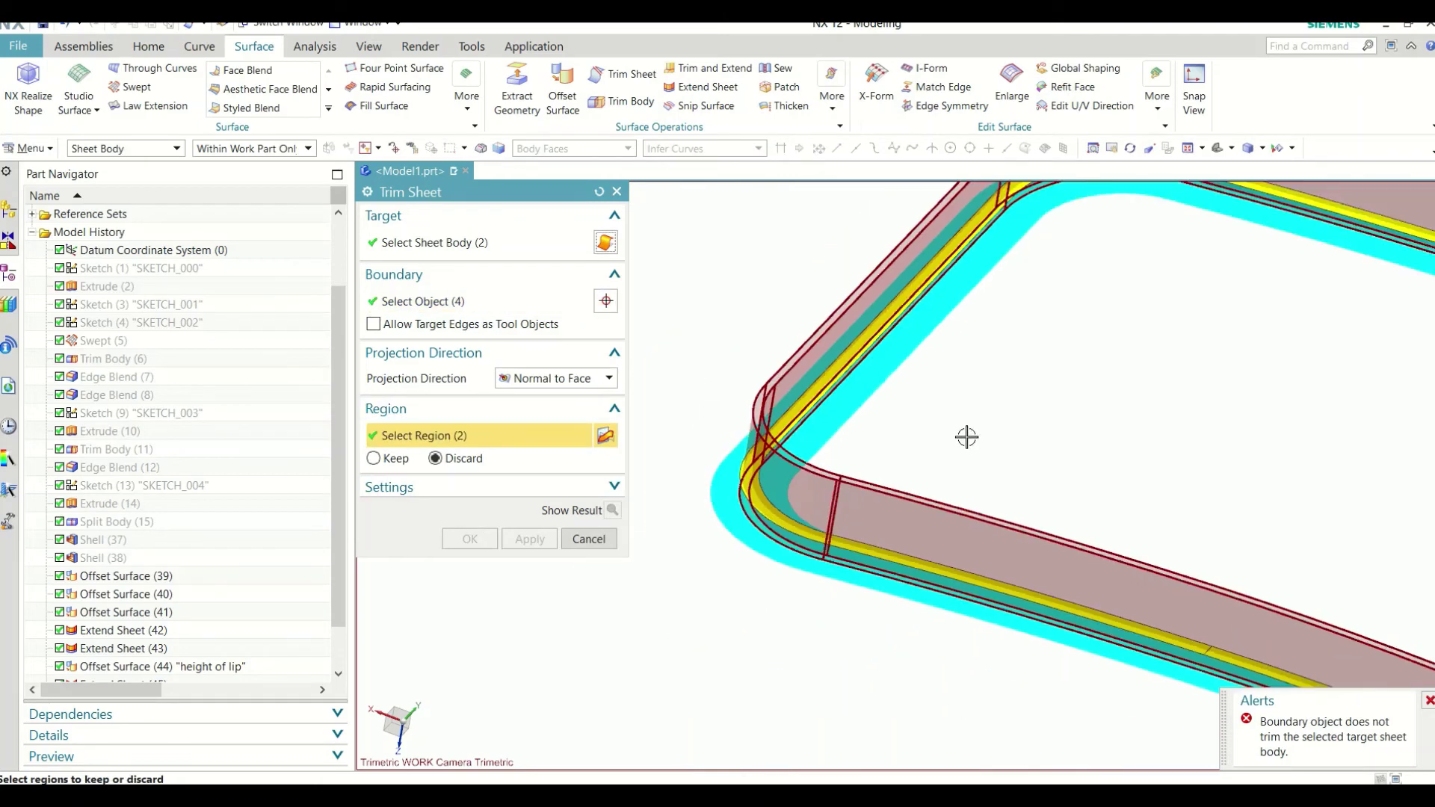
left_click(579, 541)
mouse_move(731, 513)
middle_mouse_down()
mouse_move(673, 480)
mouse_move(654, 426)
mouse_move(666, 423)
mouse_move(650, 455)
middle_mouse_up()
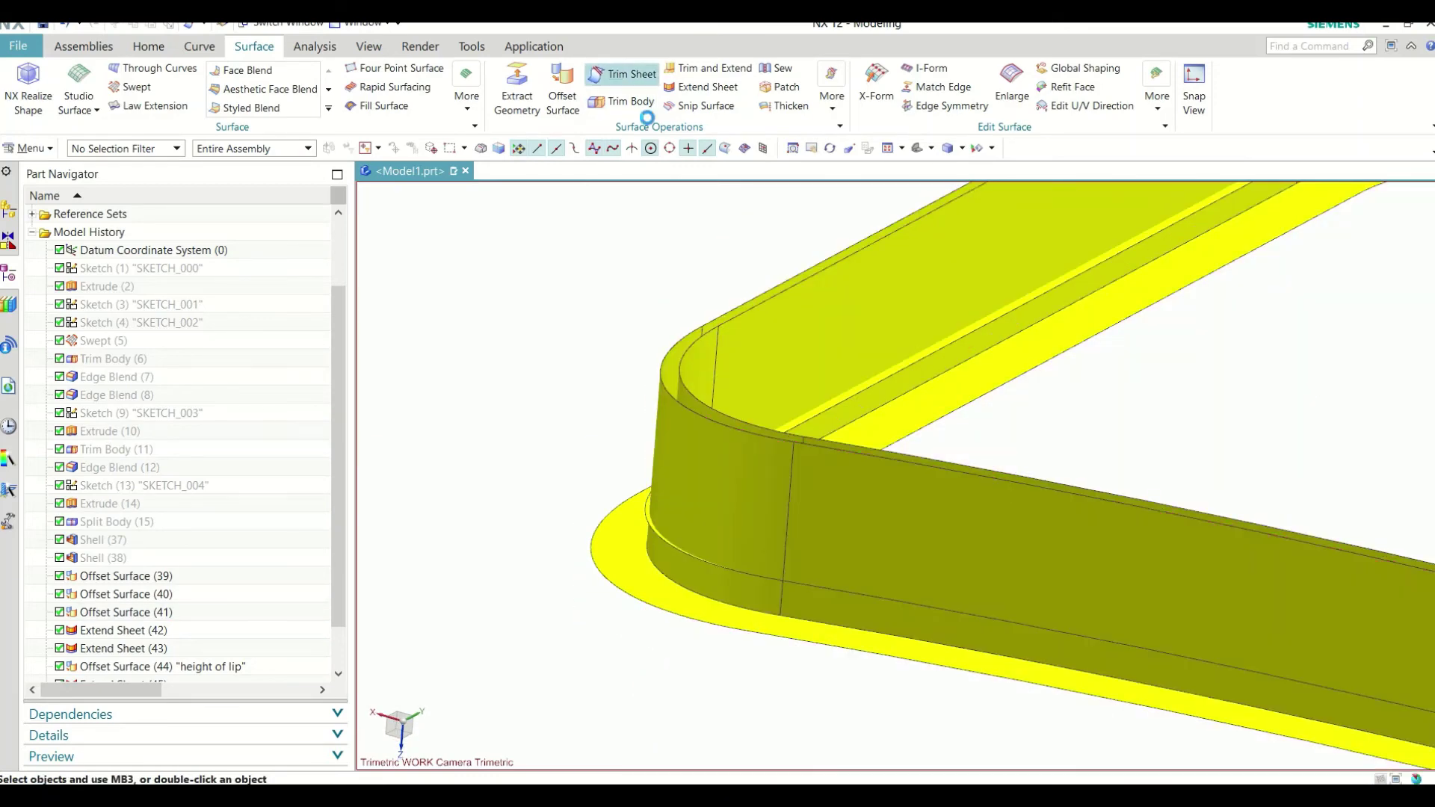
Step: Trim the two sheets against the 'height of lip' faces, discarding the chosen regions
left_click(684, 359)
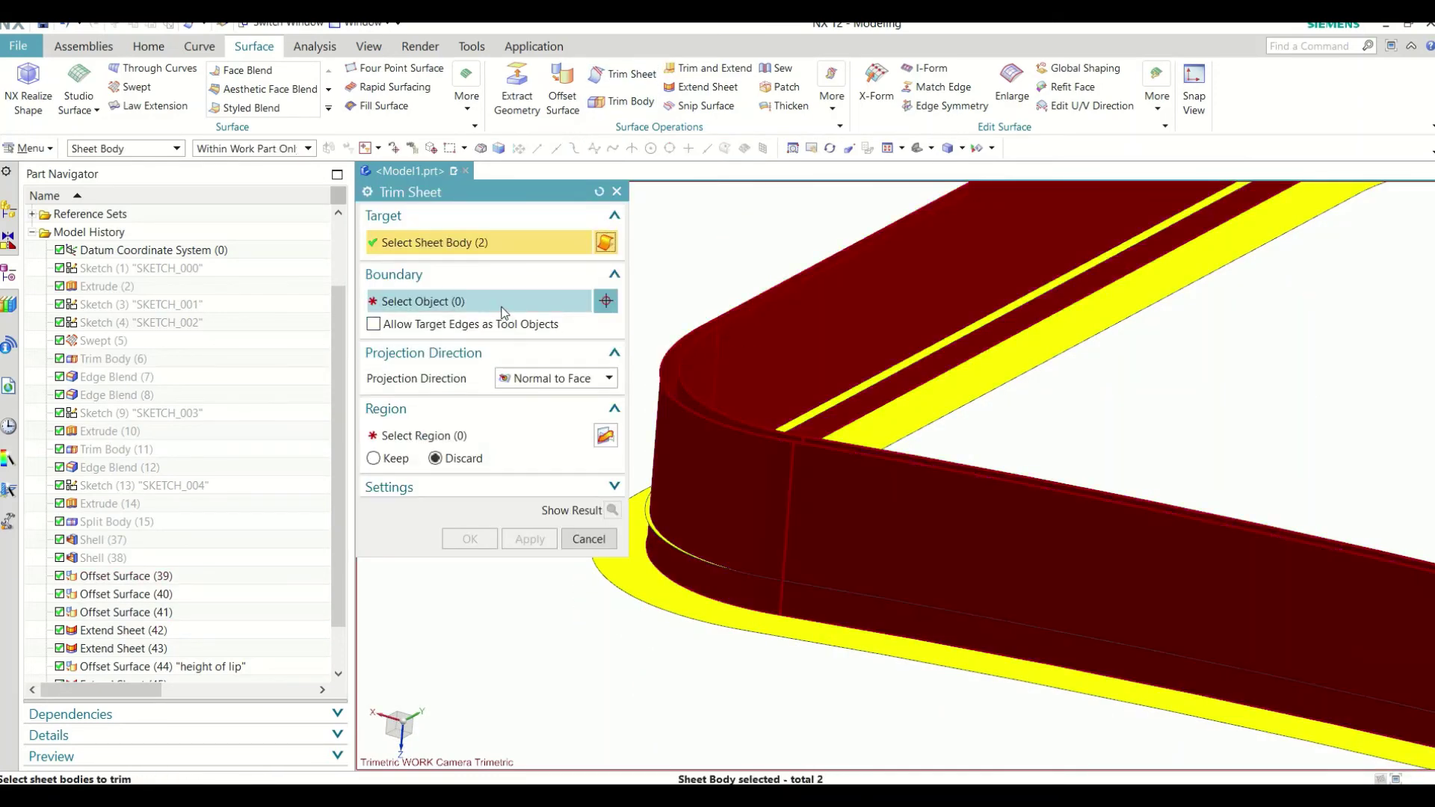
left_click(501, 307)
scroll(784, 408, "up", 4)
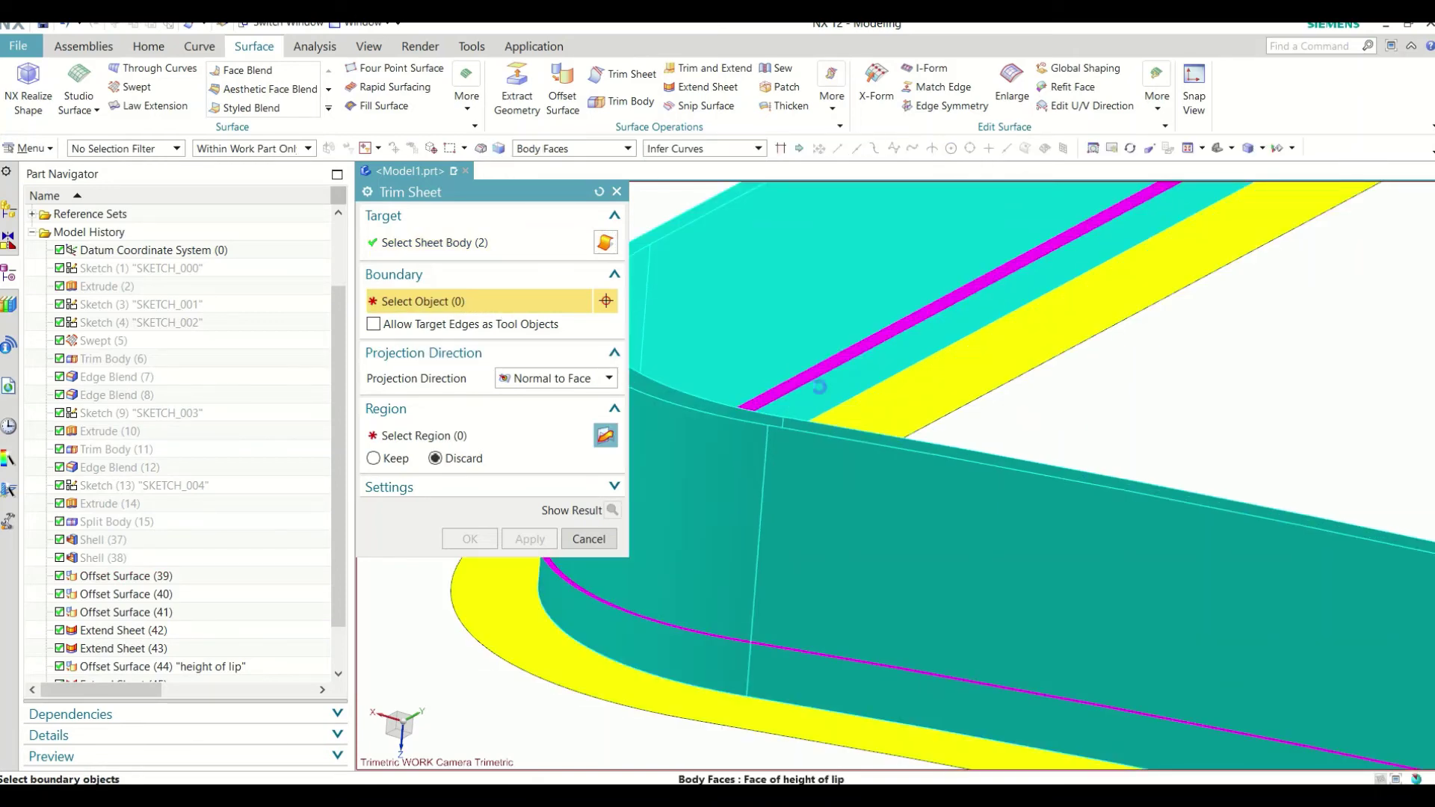
left_click(819, 386)
scroll(1024, 419, "down", 4)
left_click(522, 428)
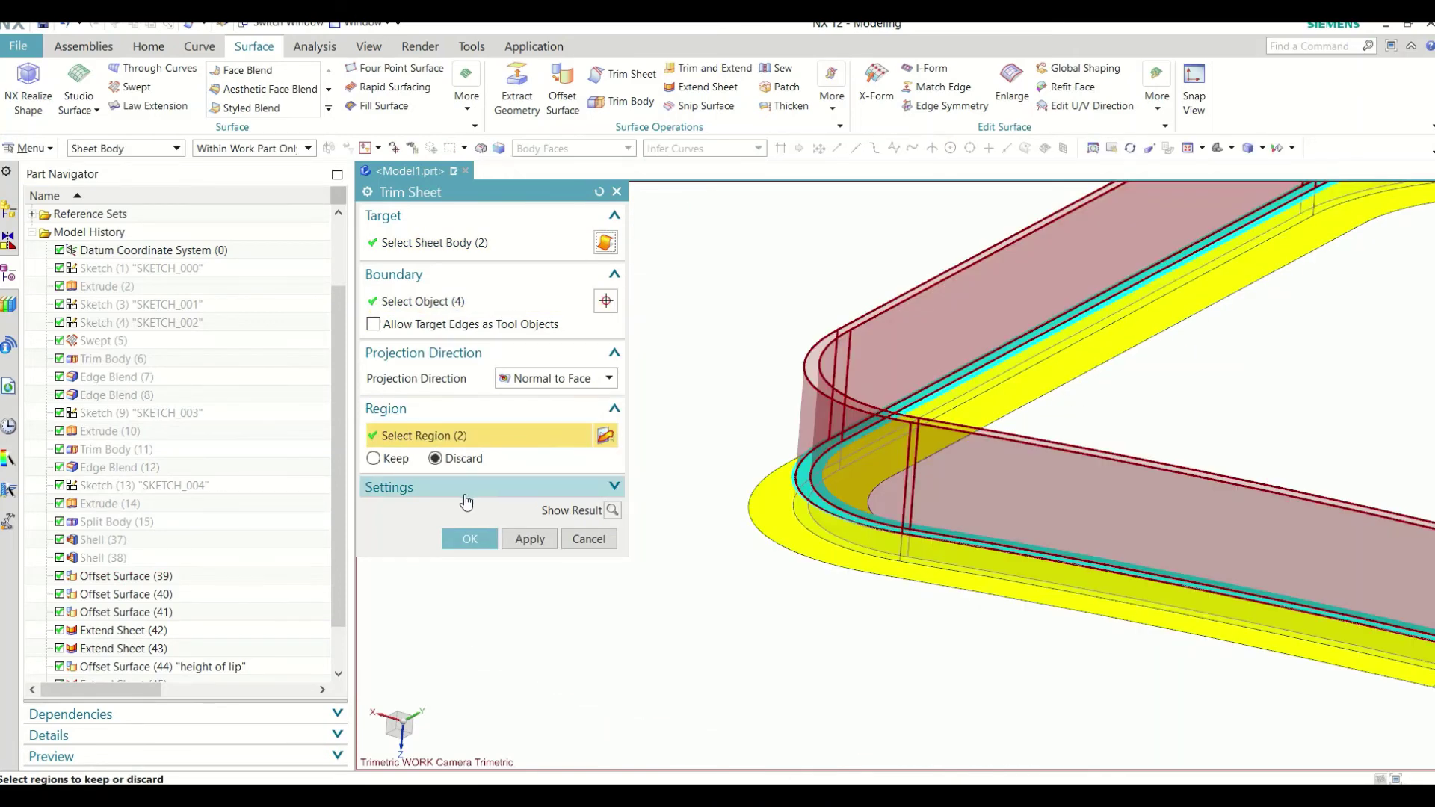
left_click(469, 538)
scroll(683, 507, "up", 4)
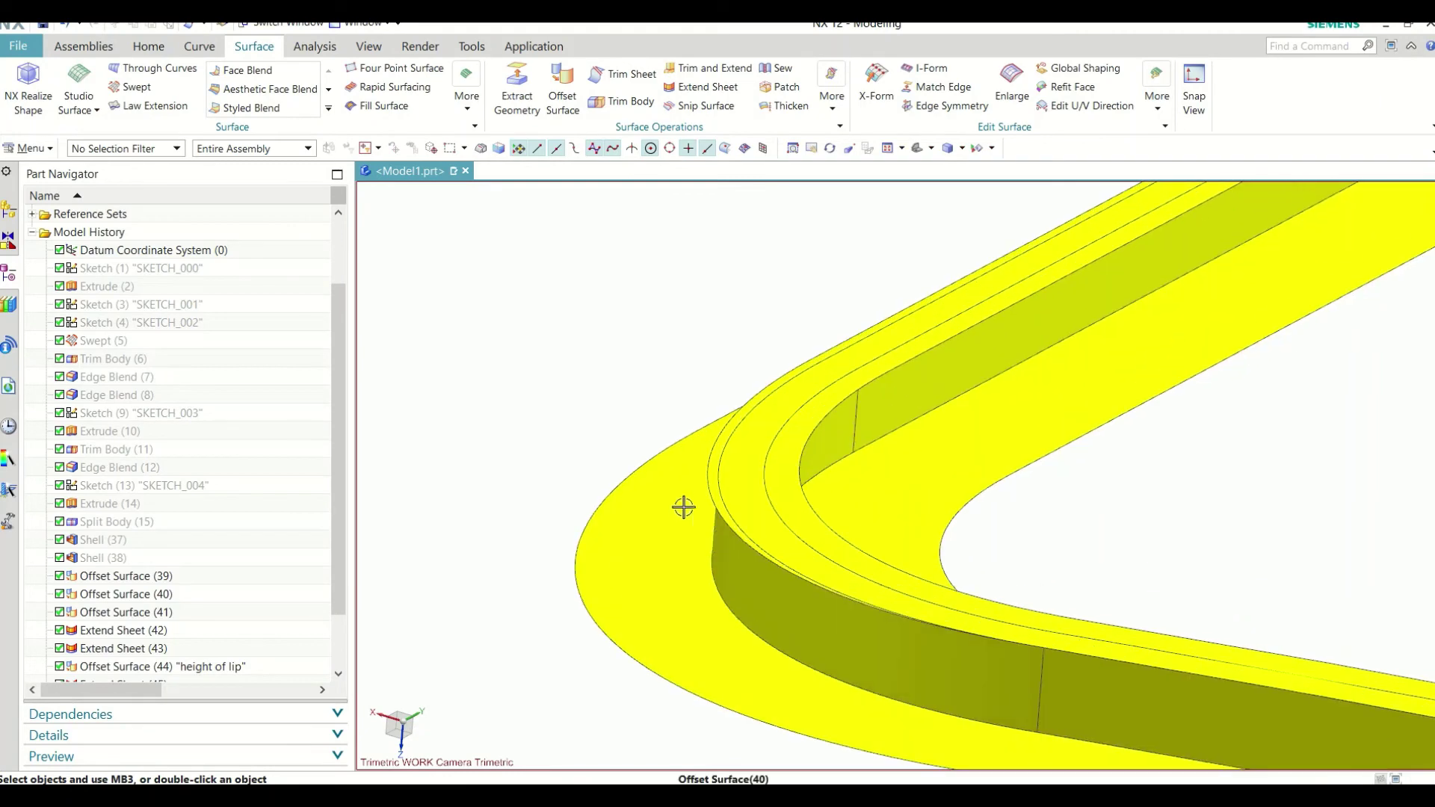
Step: Trim the outer offset sheet by the inner and outer side walls, discarding the outer flange area
left_click(622, 73)
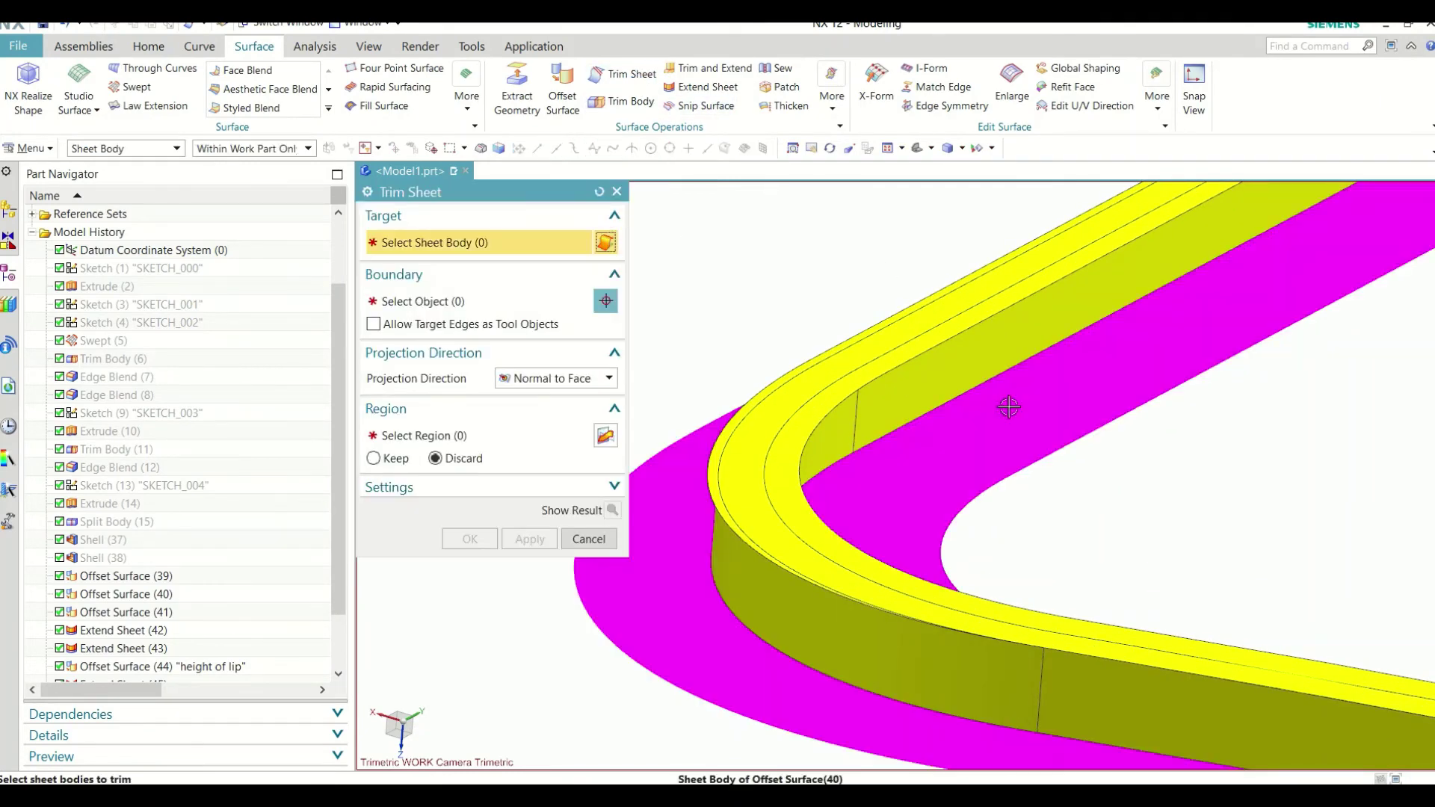
left_click(1009, 407)
left_click(891, 410)
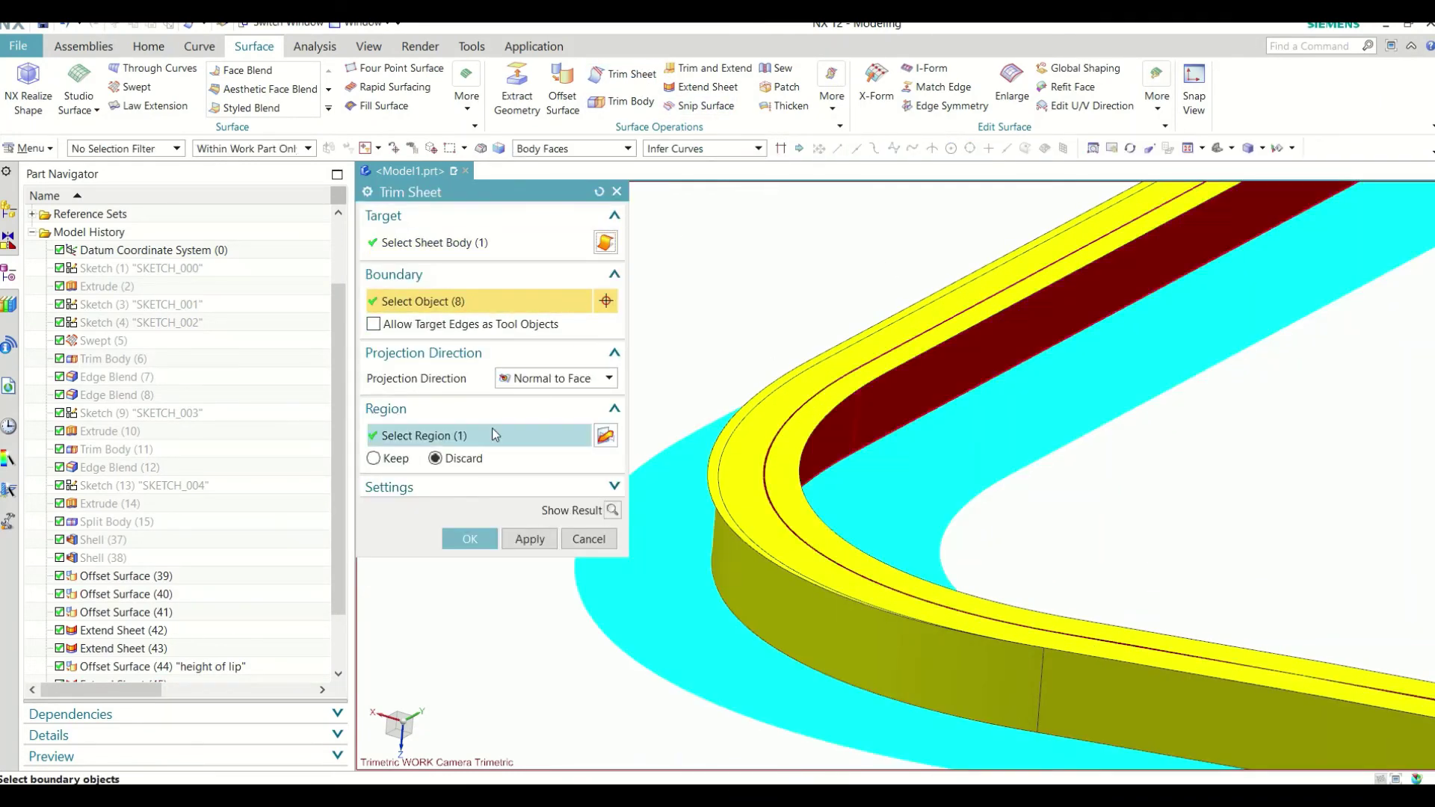
left_click(744, 595)
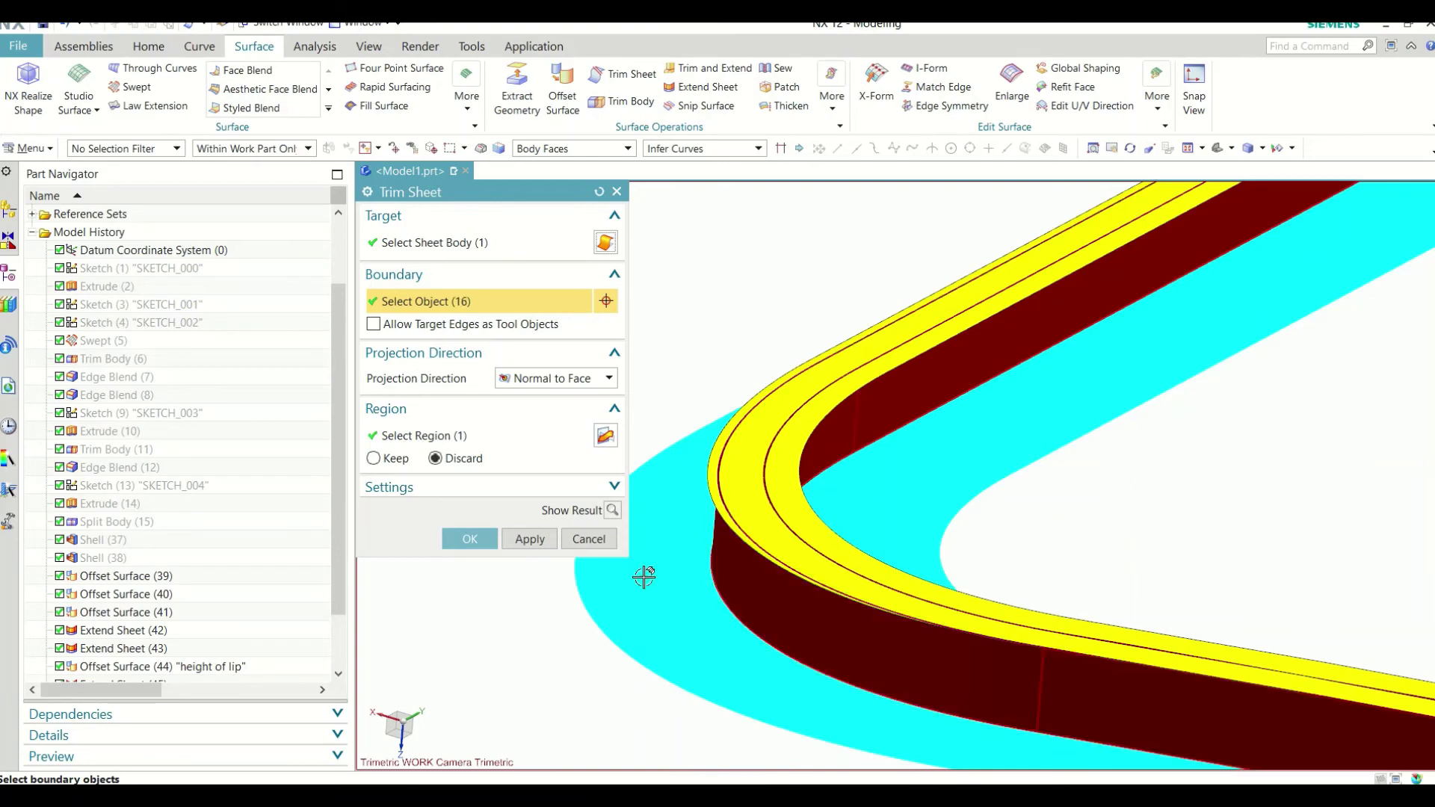
left_click(496, 438)
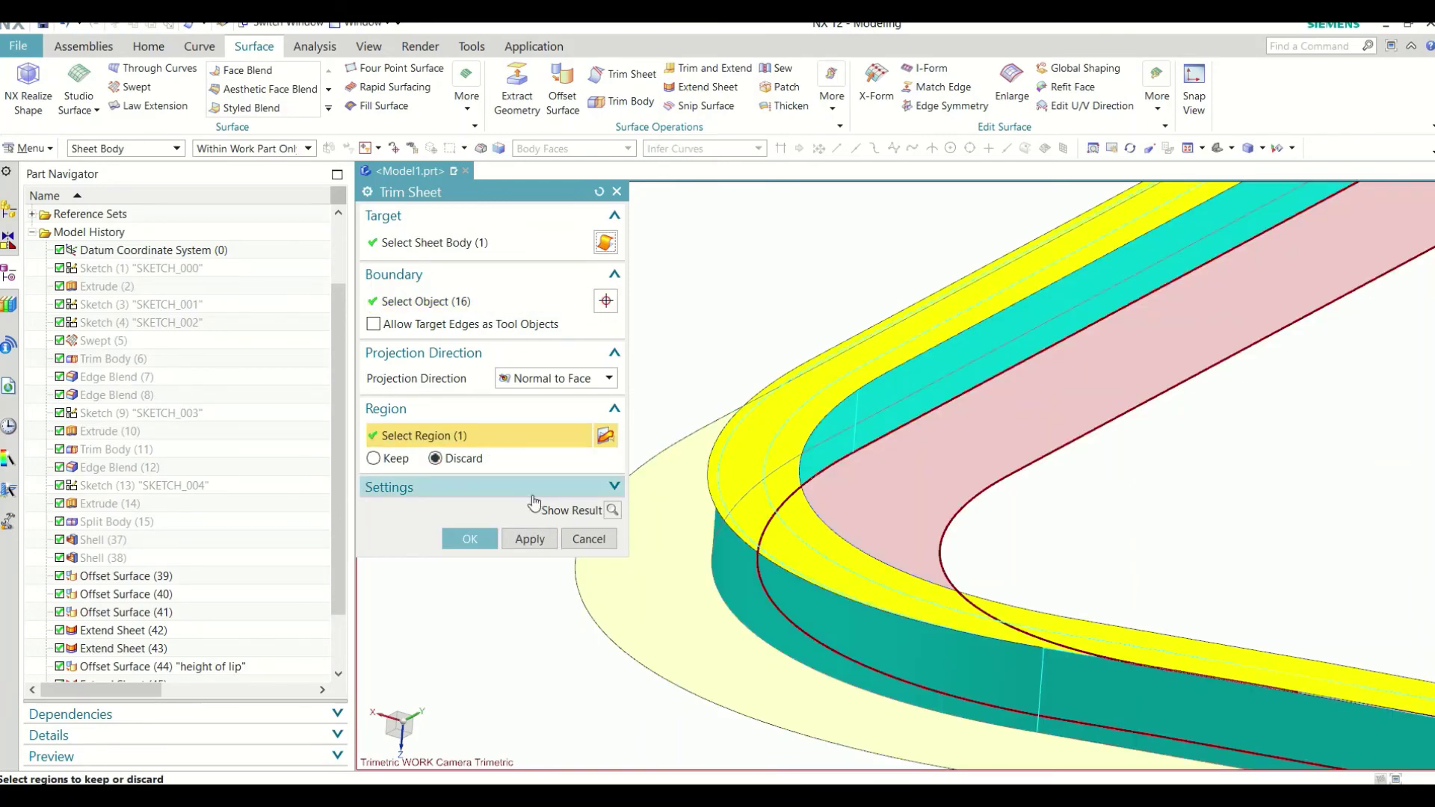
left_click(682, 586)
left_click(470, 539)
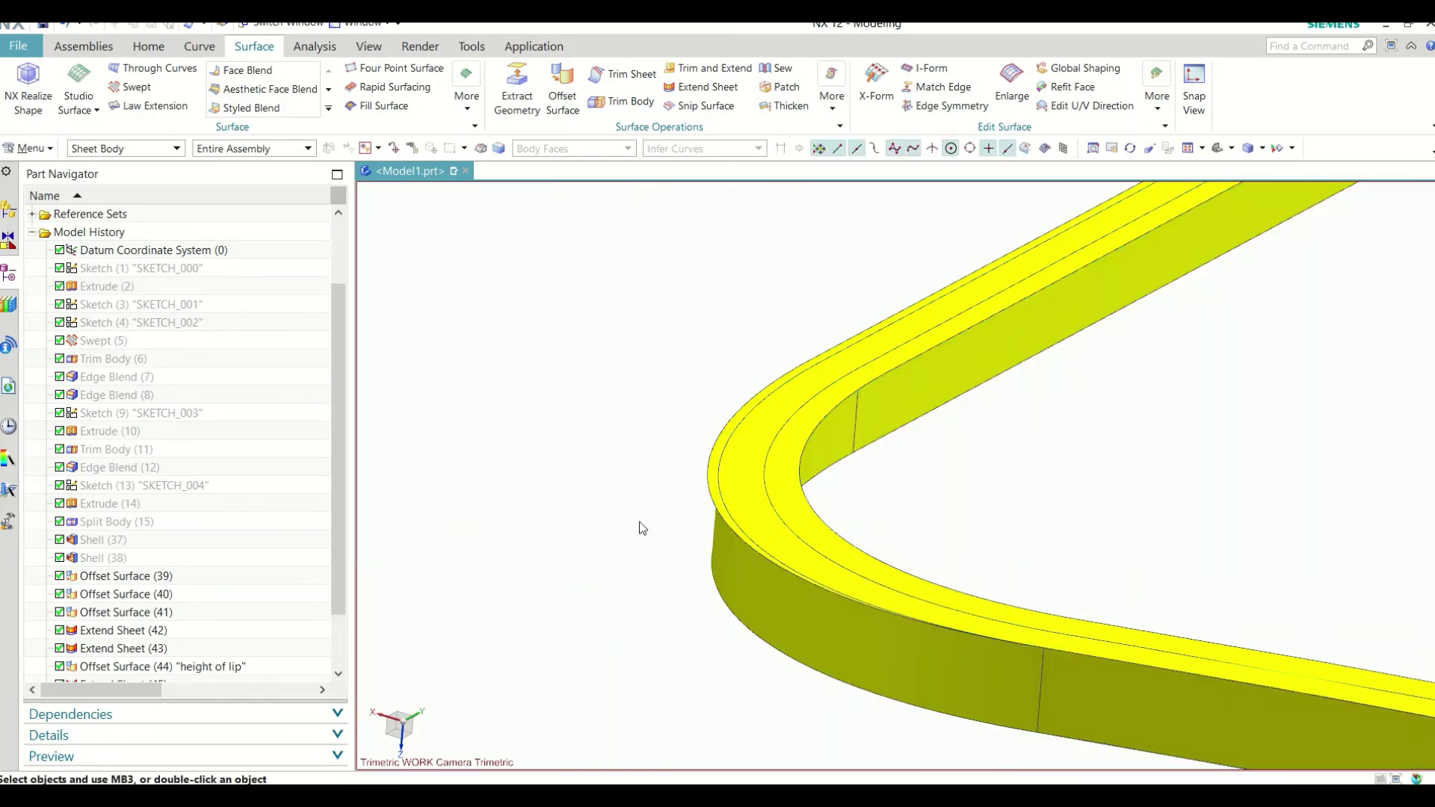
Step: Trim the remaining sheet by the inner and outer wall faces, discarding the inner band
left_click(622, 74)
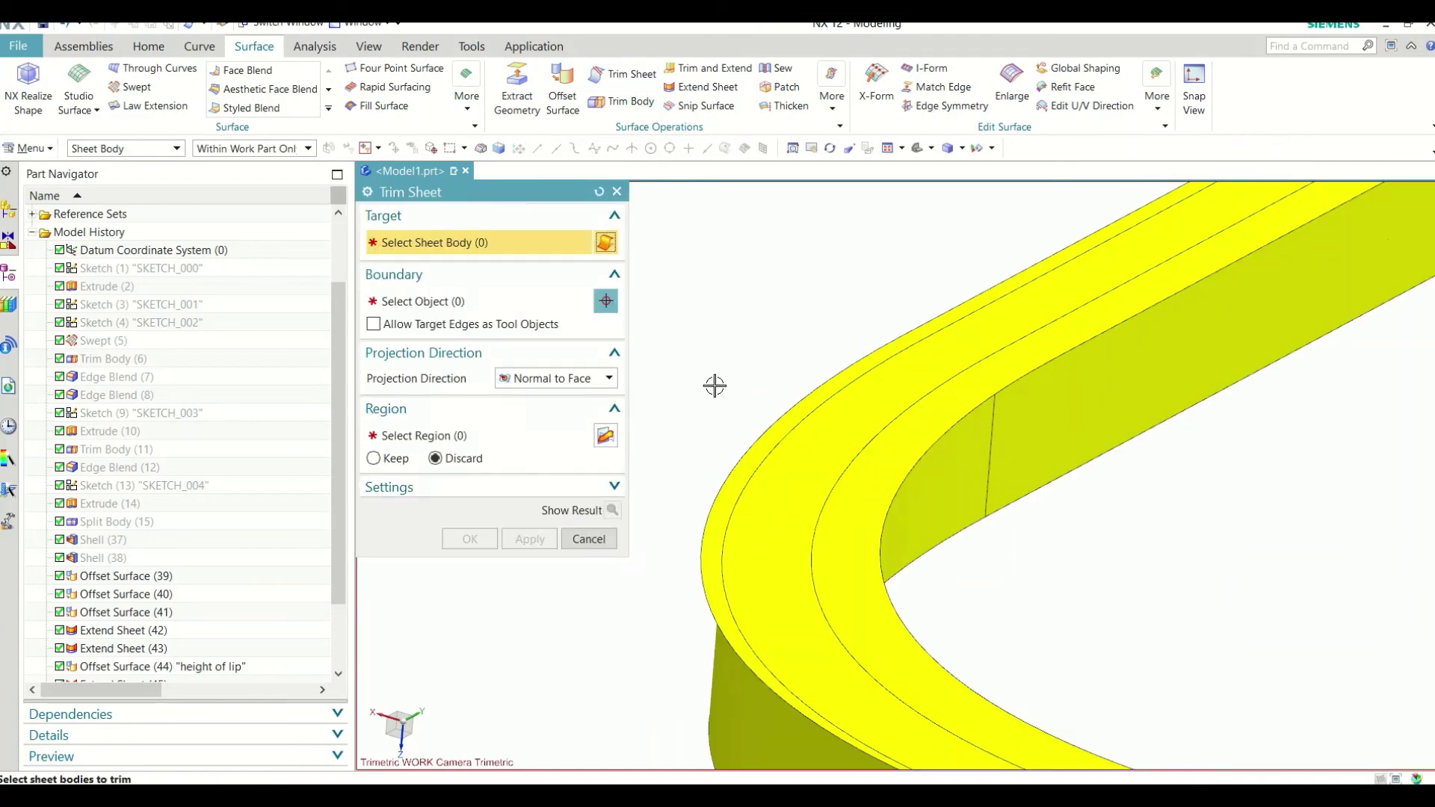
left_click(742, 454)
left_click(448, 301)
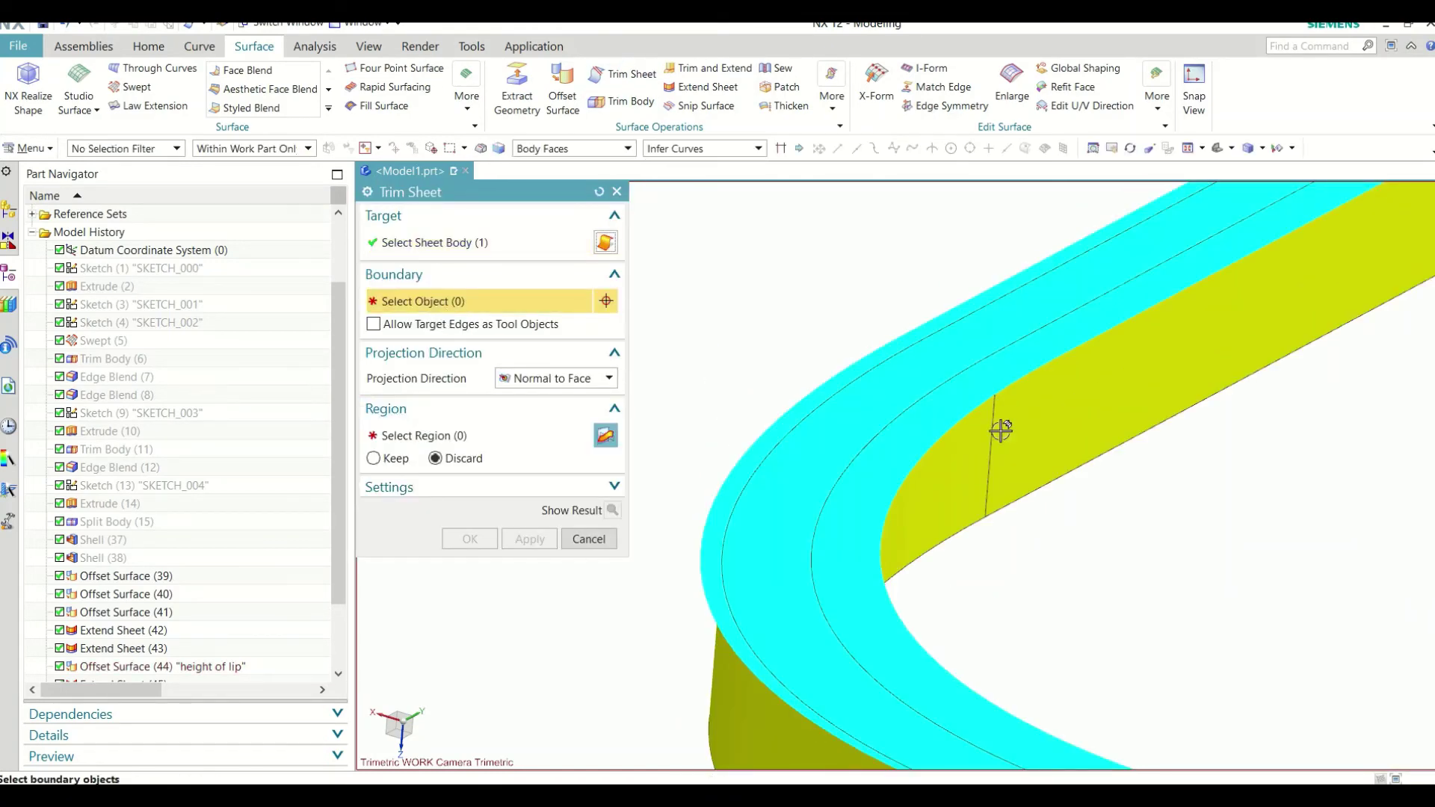
left_click(1000, 431)
left_click(733, 711)
left_click(448, 436)
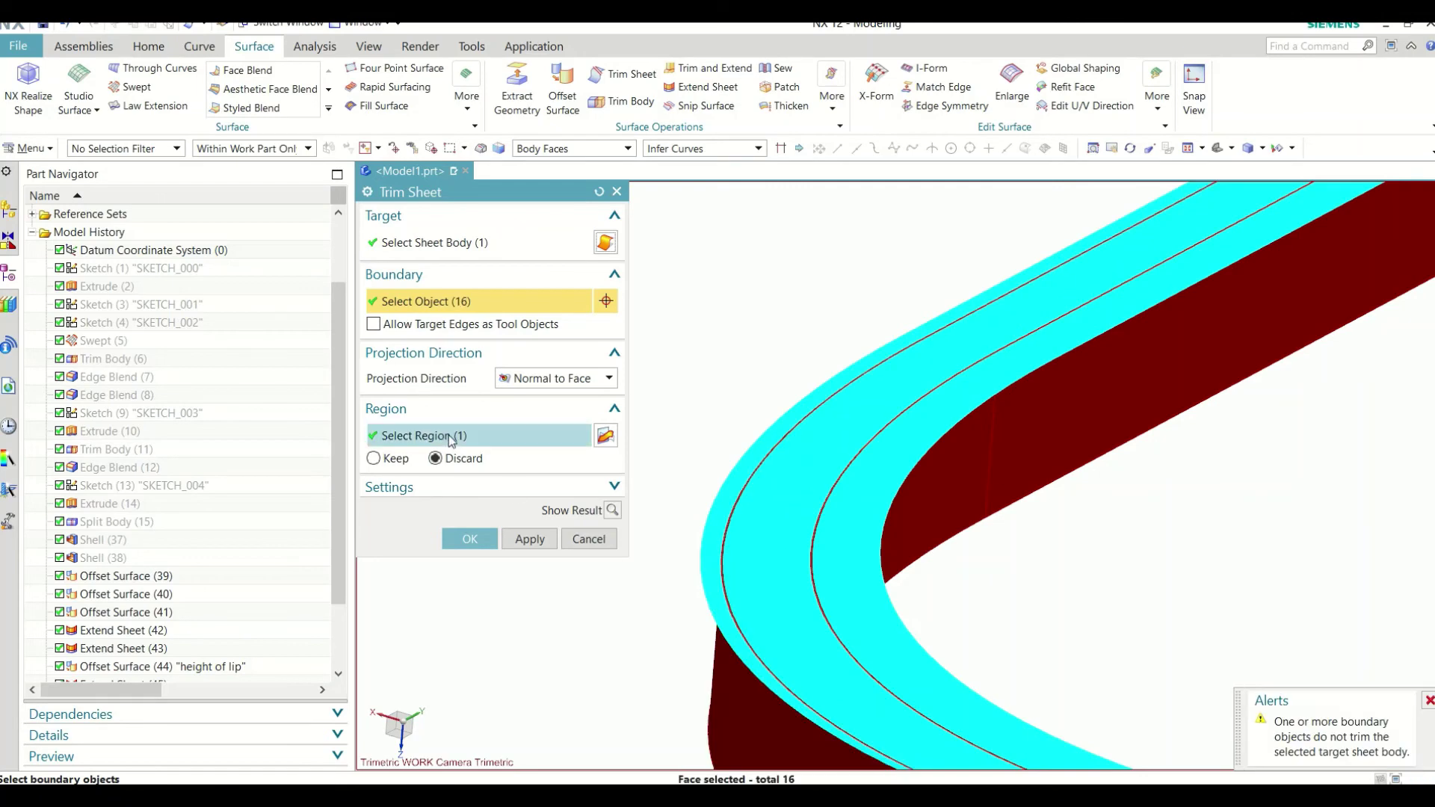
left_click(871, 490)
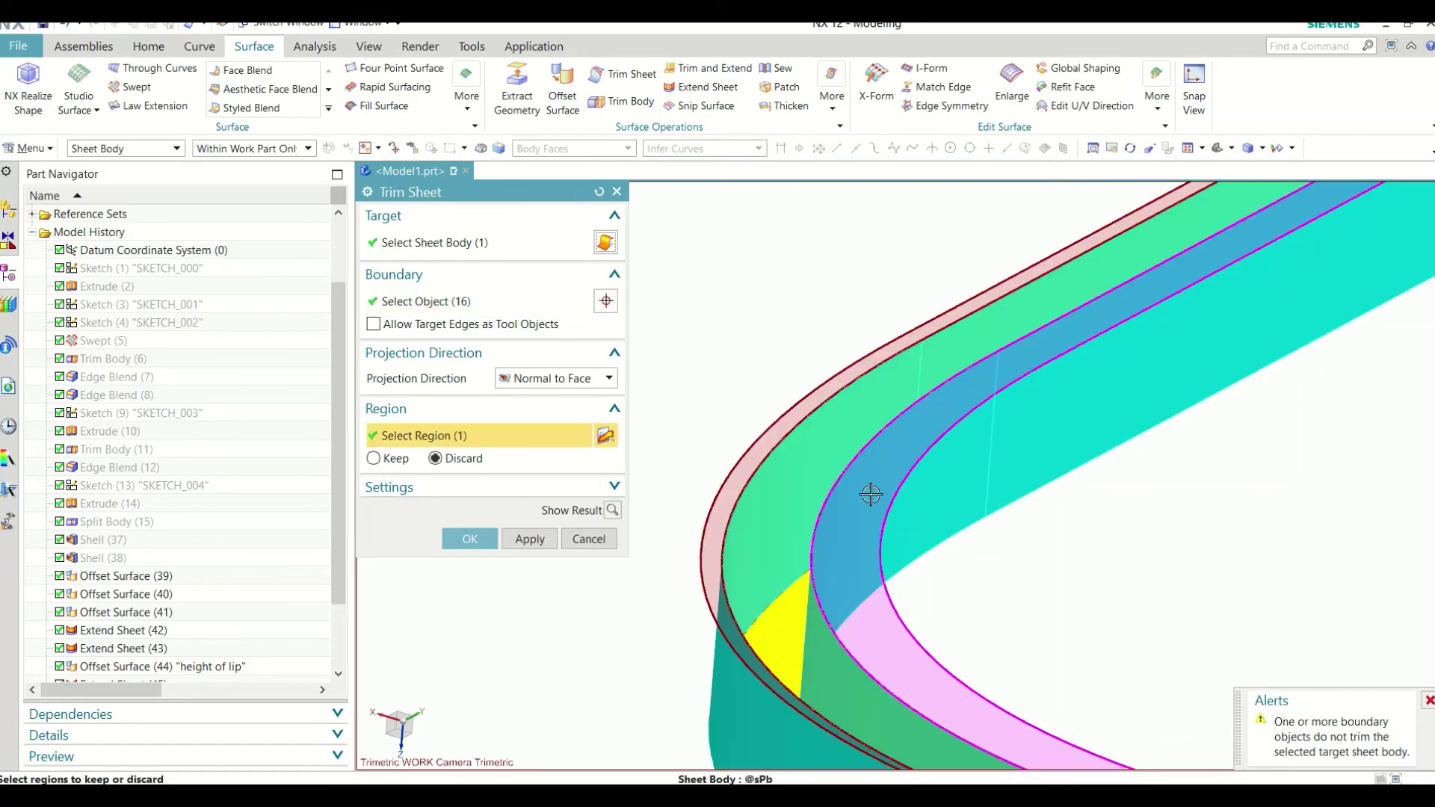
left_click(469, 538)
mouse_move(663, 426)
middle_mouse_down()
mouse_move(688, 334)
mouse_move(746, 496)
mouse_move(769, 295)
mouse_move(777, 432)
middle_mouse_up()
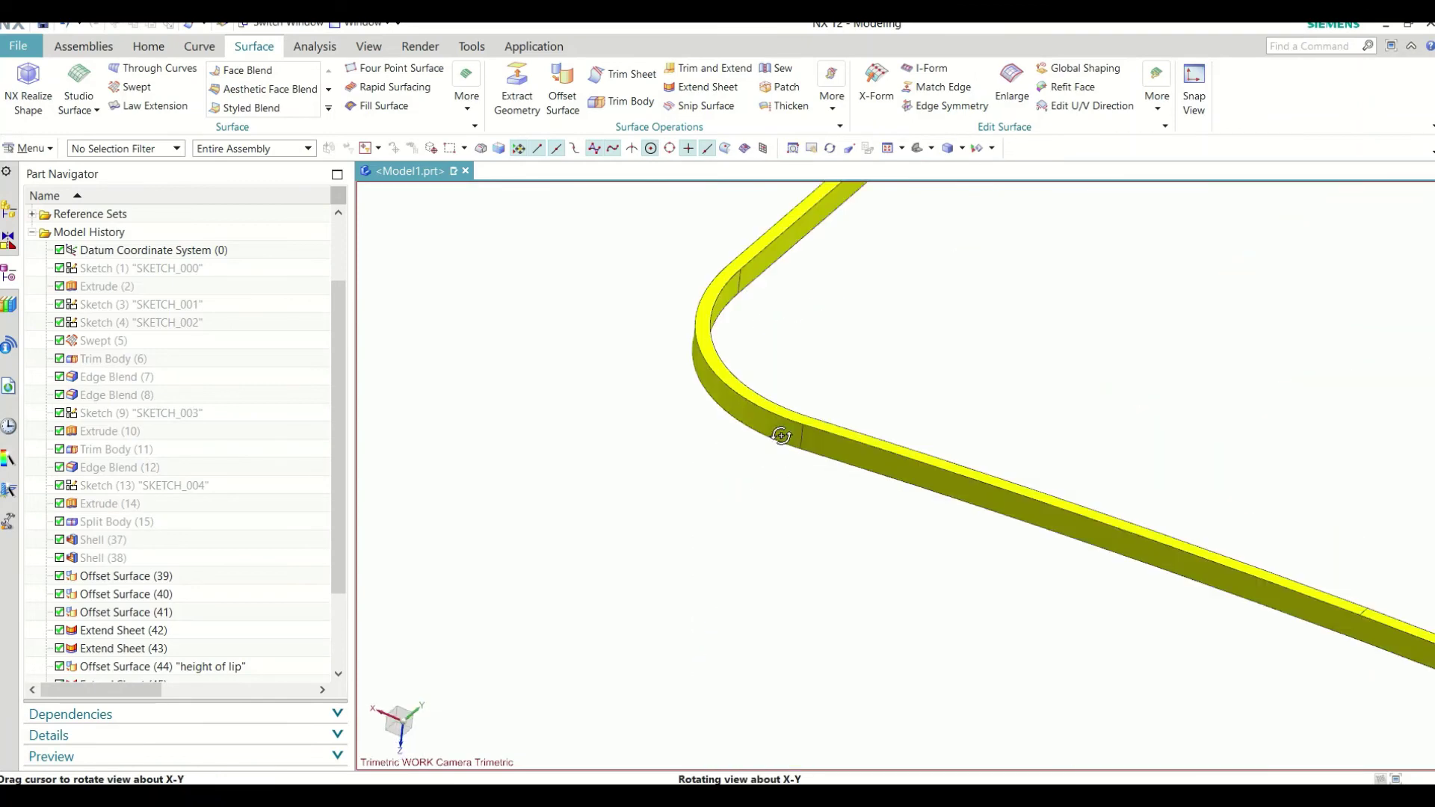
Step: Sew the lower lip sheet with the top band and remaining sheets into a solid, Sew (51)
left_click(777, 68)
scroll(787, 344, "up", 2)
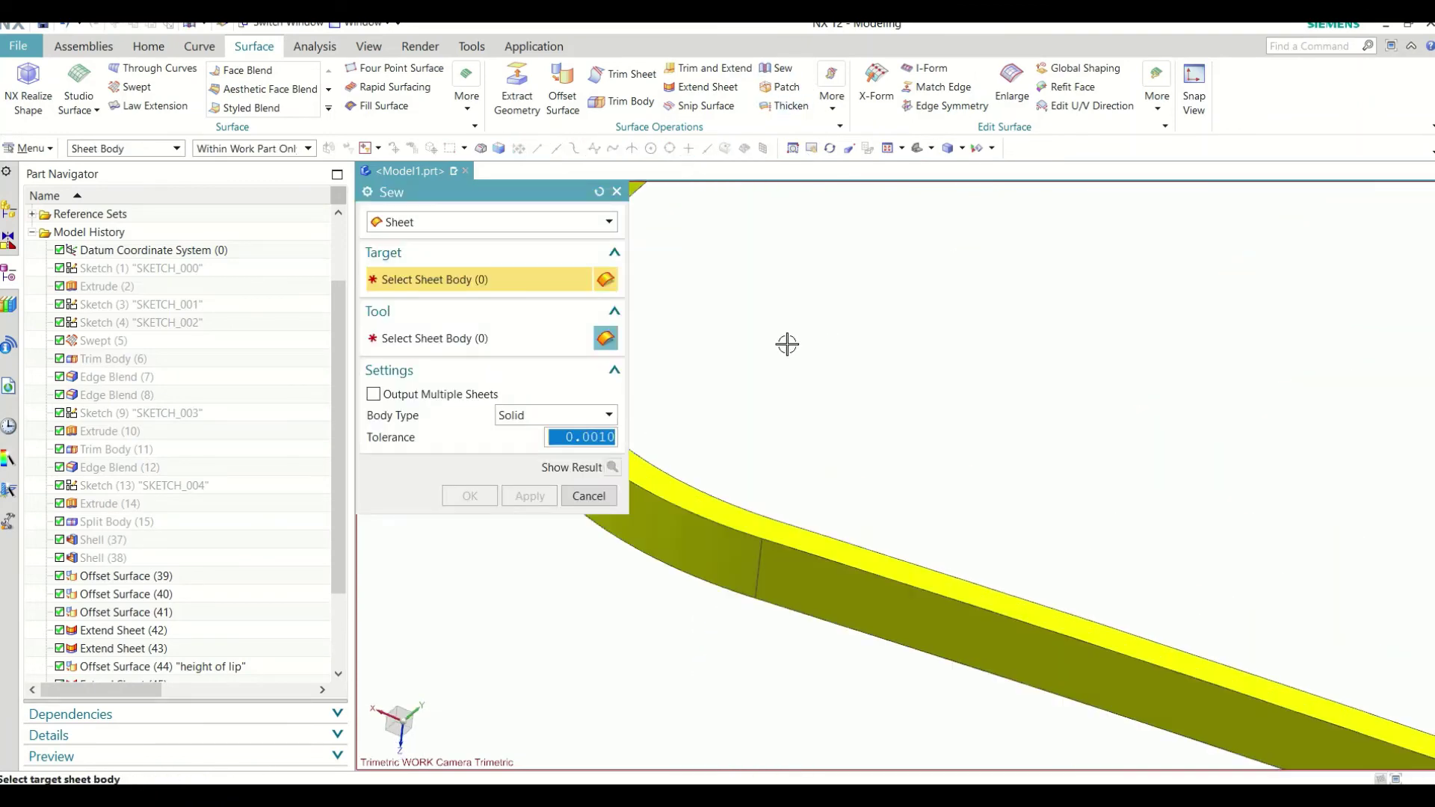
scroll(839, 464, "up", 1)
left_click(708, 495)
left_click(710, 449)
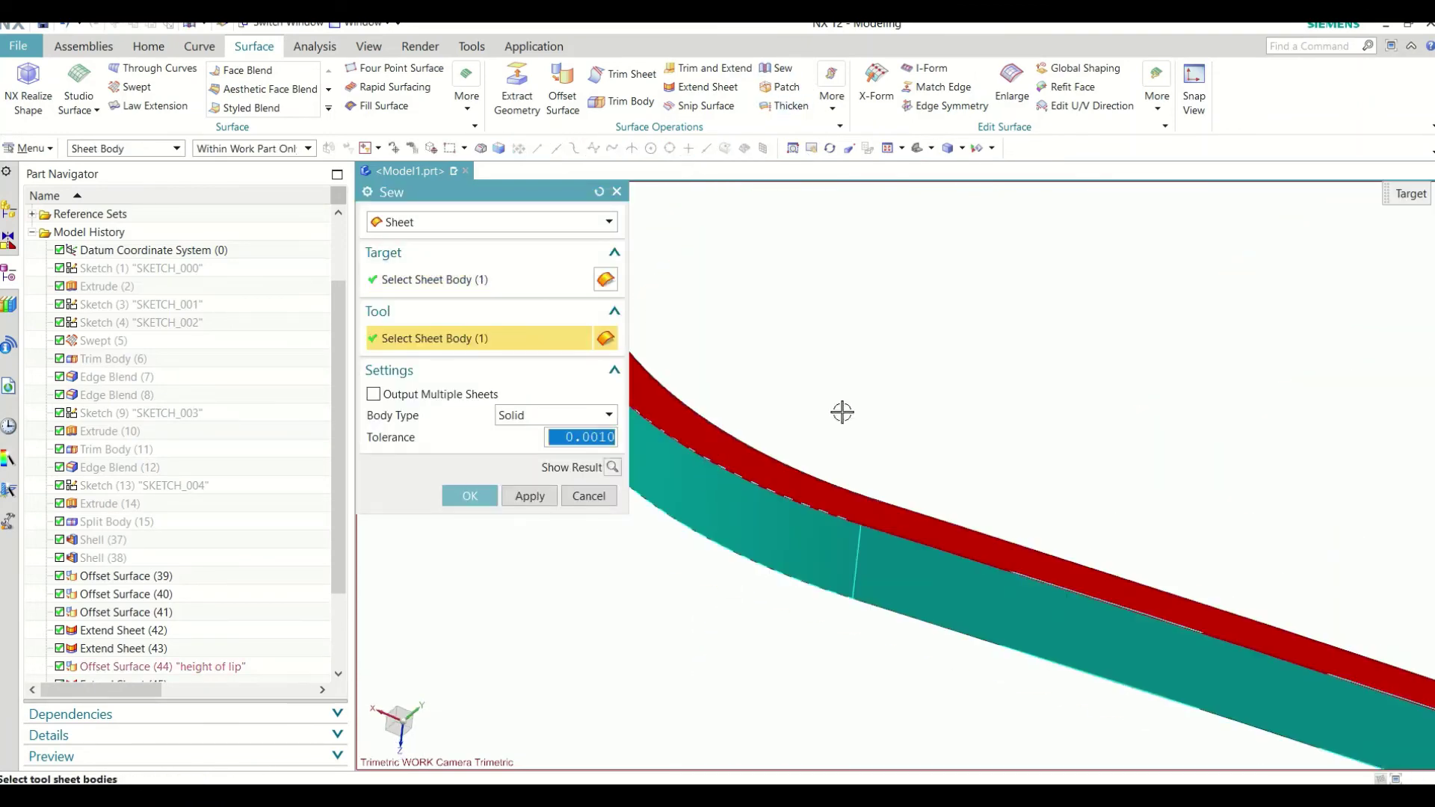
mouse_move(914, 377)
left_mouse_down()
mouse_move(746, 593)
mouse_move(688, 618)
left_mouse_up()
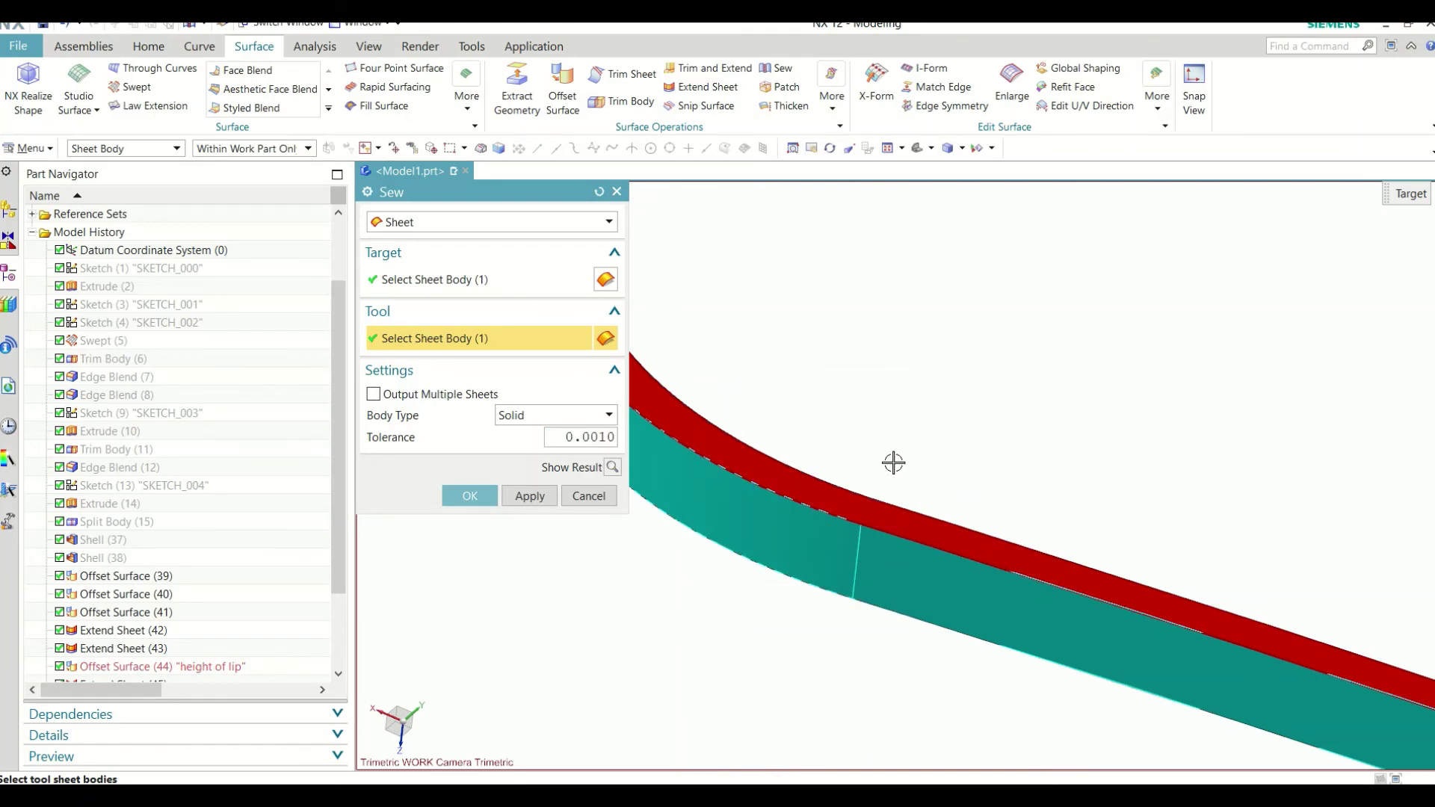
scroll(893, 464, "down", 3)
scroll(817, 449, "down", 3)
left_click_drag(711, 248, 1383, 683)
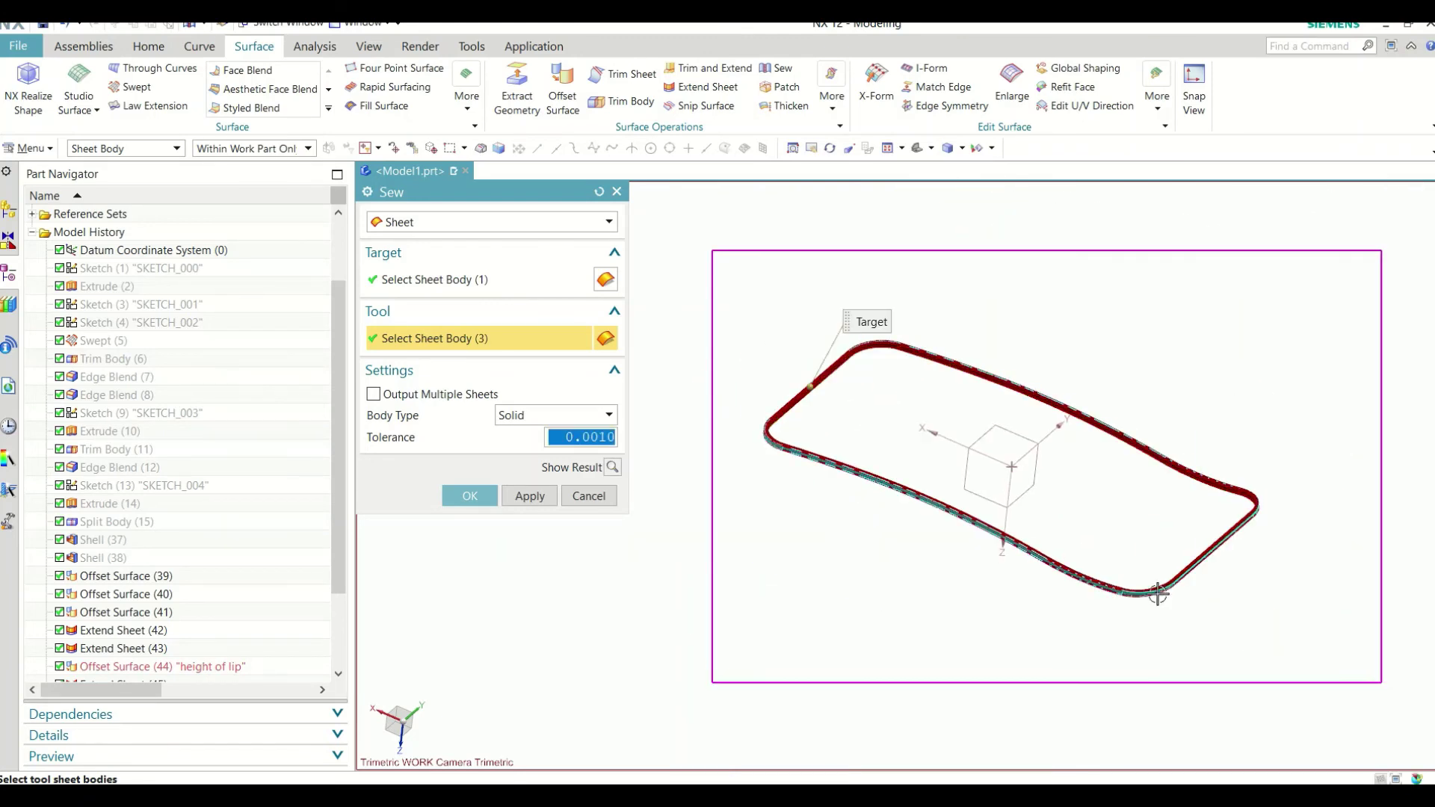
left_click(511, 421)
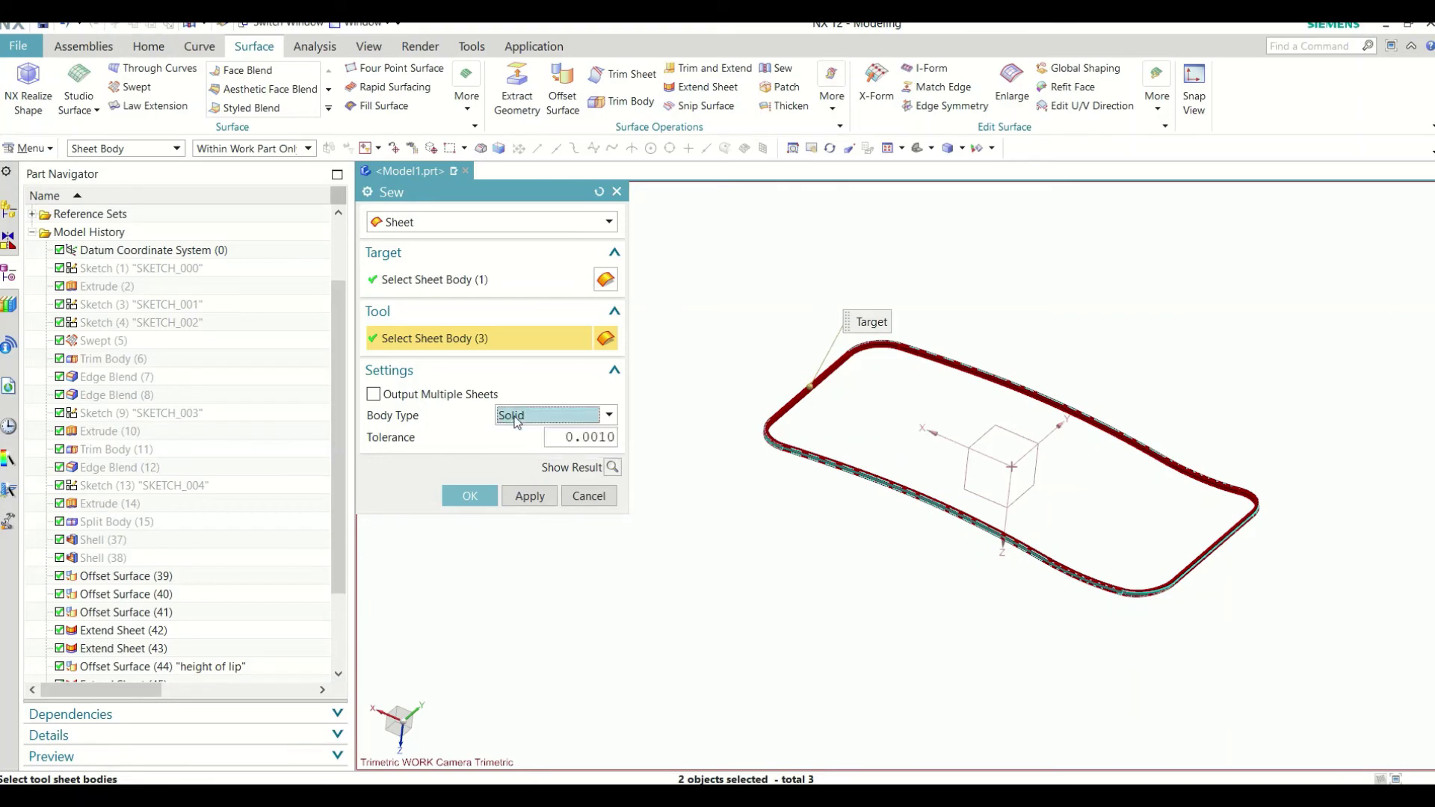
left_click(487, 497)
scroll(657, 433, "up", 3)
scroll(598, 437, "up", 3)
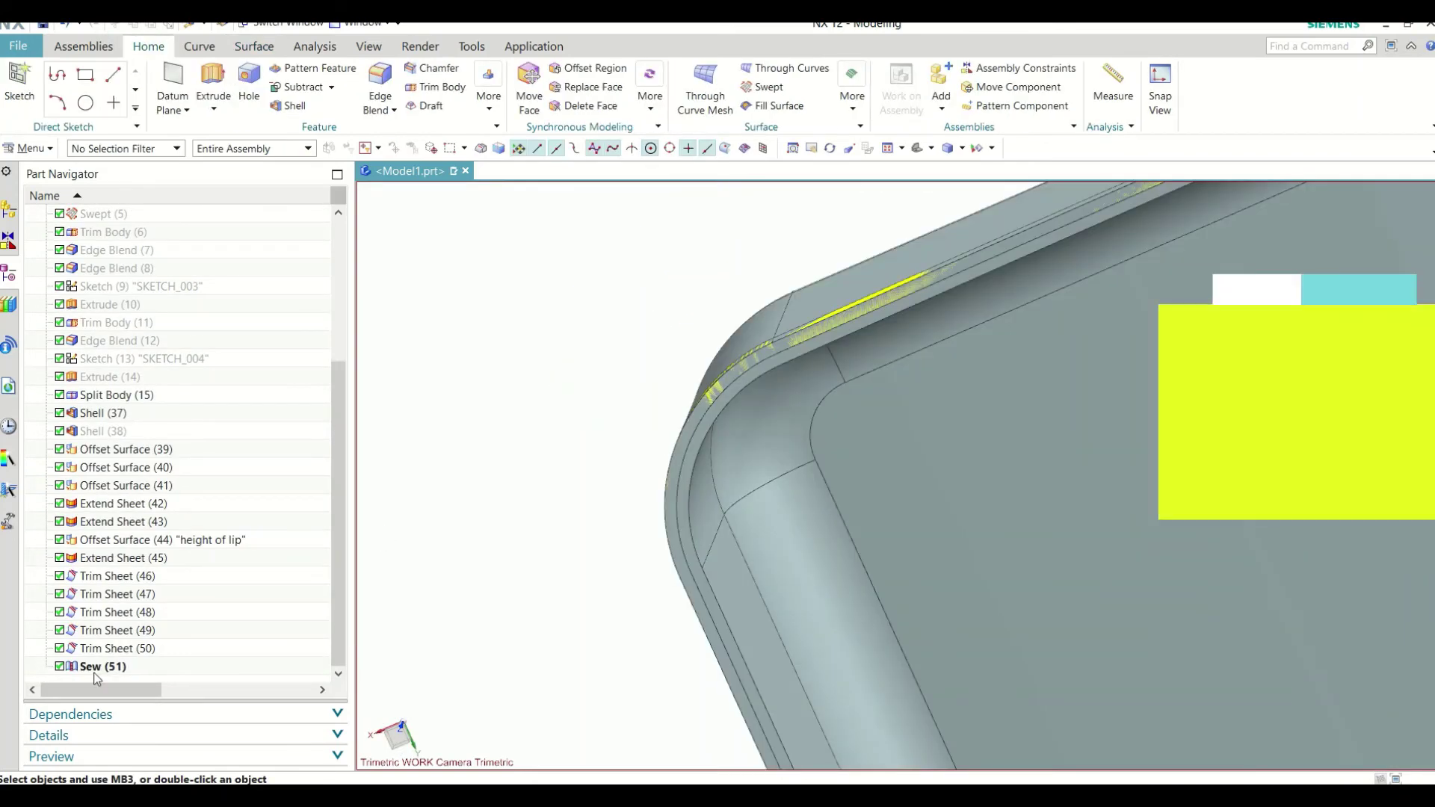
scroll(135, 468, "up", 4)
Step: Hide the Shell (37) body from the Model reference set, leaving only the sewn lip visible
left_click(34, 305)
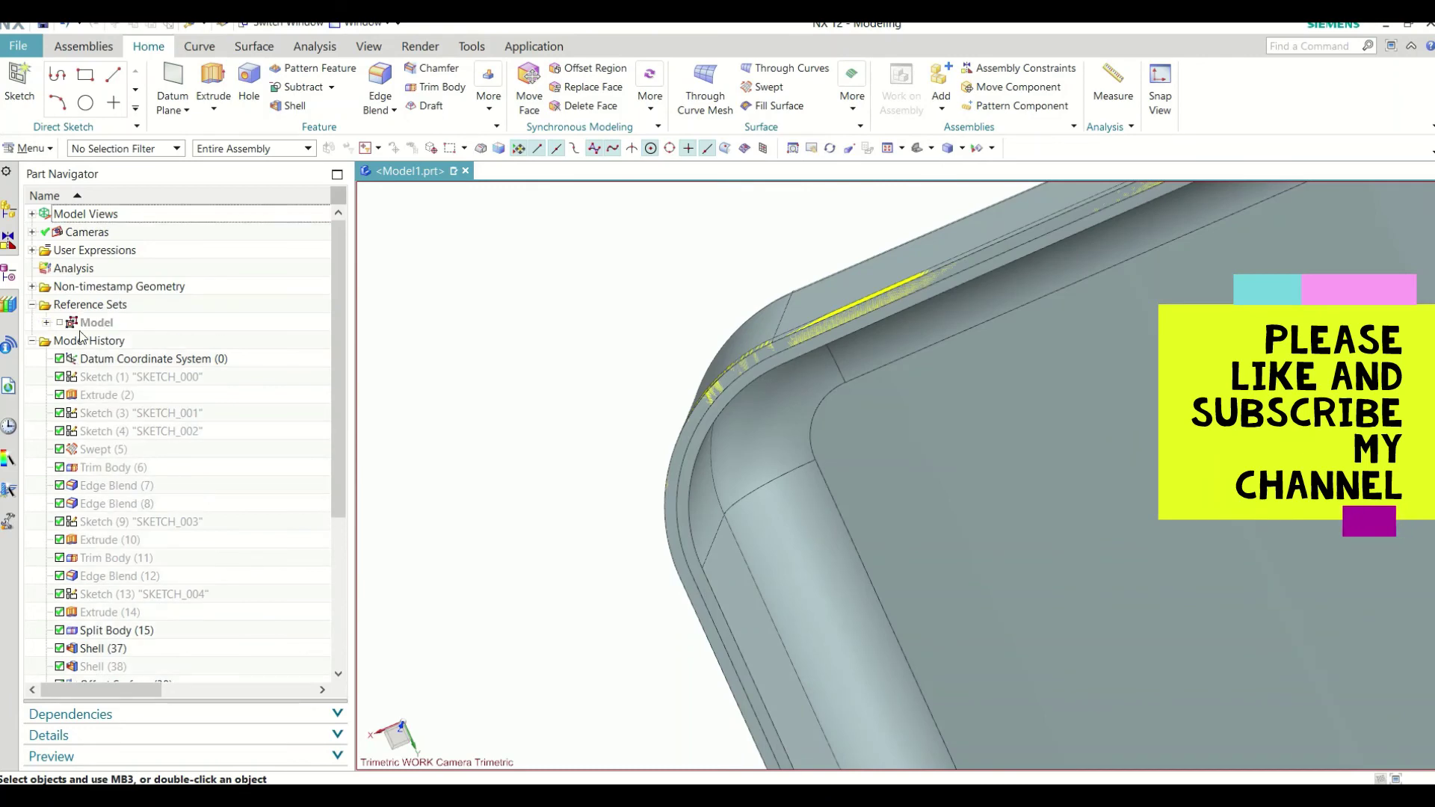
left_click(47, 323)
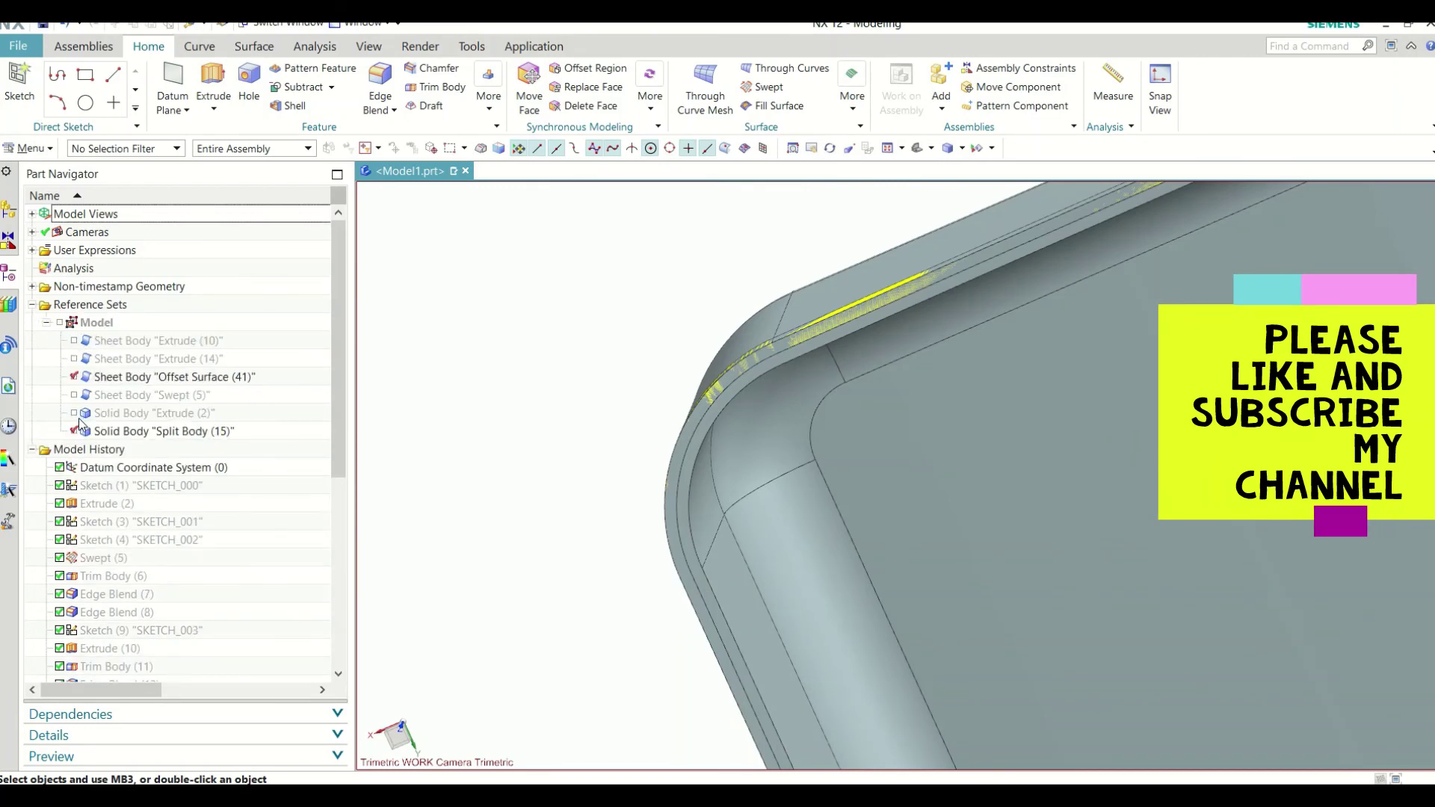
left_click(112, 433)
left_click(120, 379)
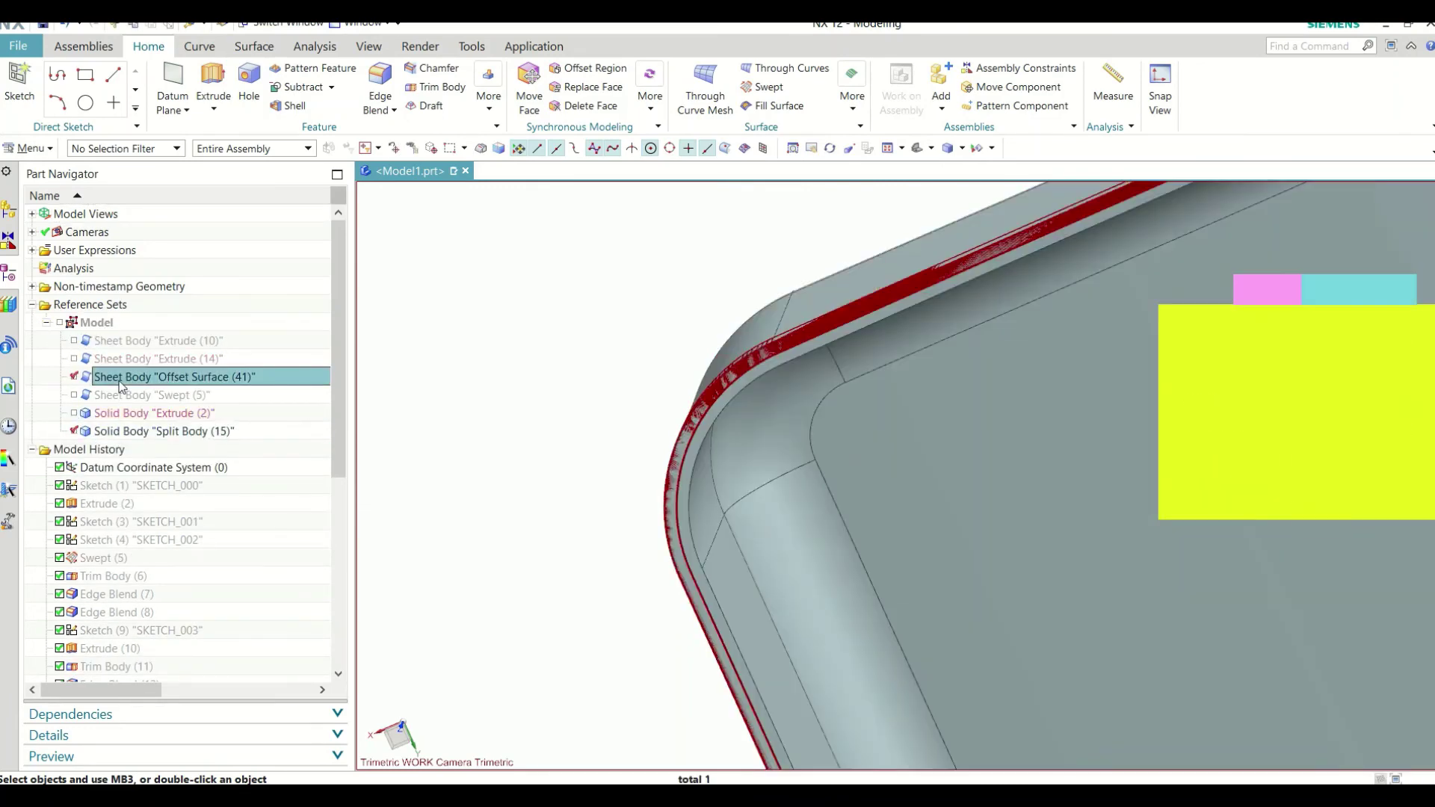
left_click(807, 474)
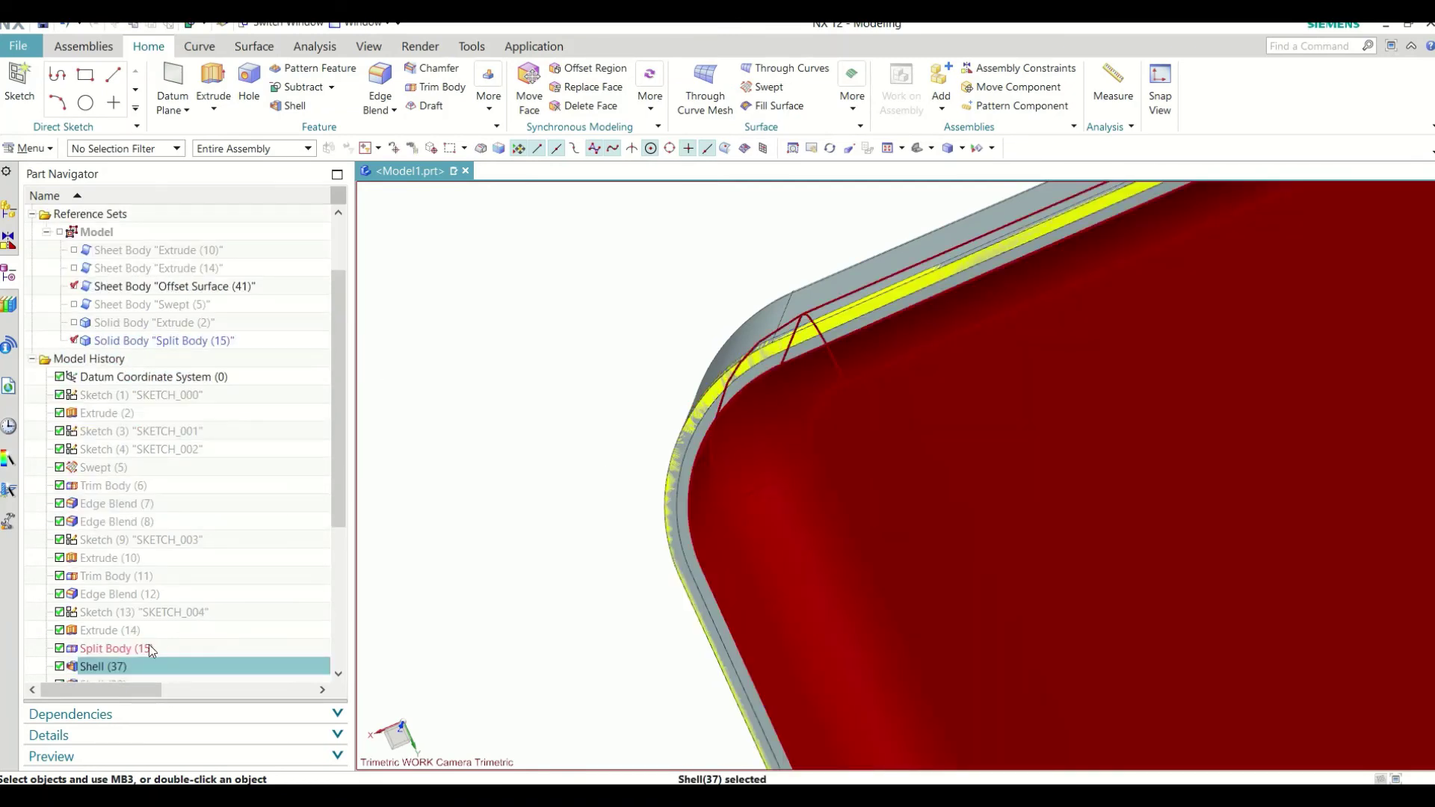
right_click(144, 664)
left_click(206, 270)
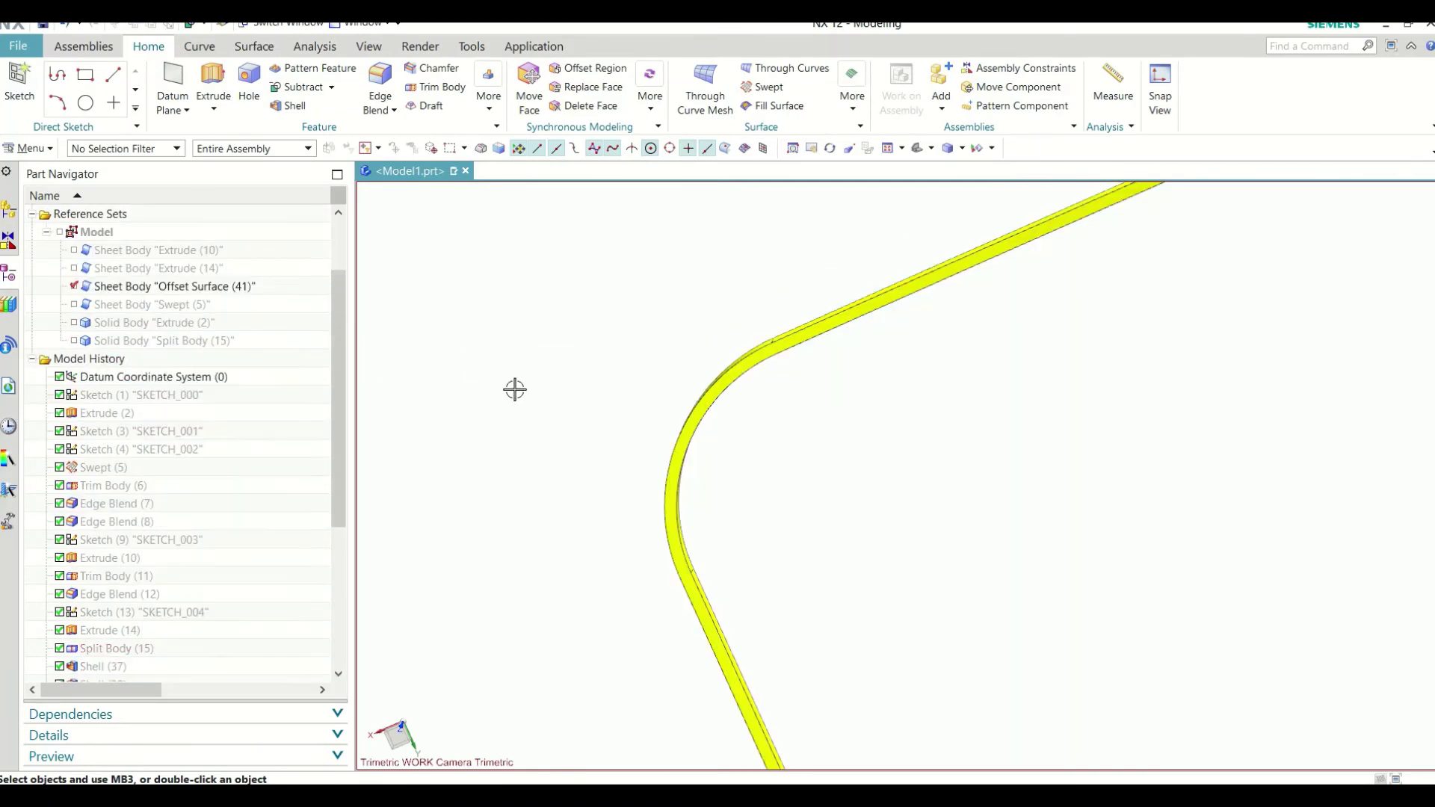
left_click(199, 47)
left_click(255, 47)
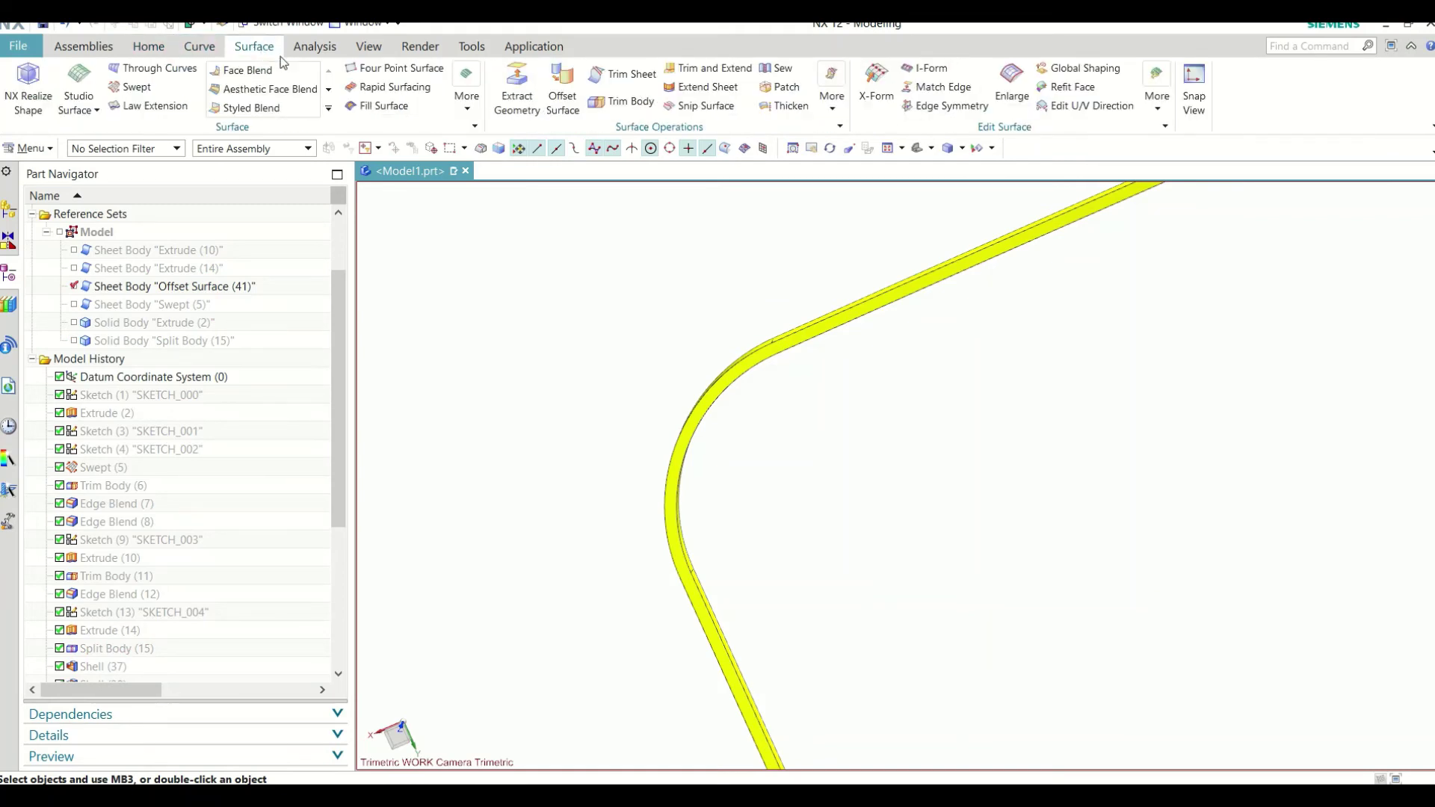
scroll(587, 351, "down", 1)
scroll(588, 349, "down", 1)
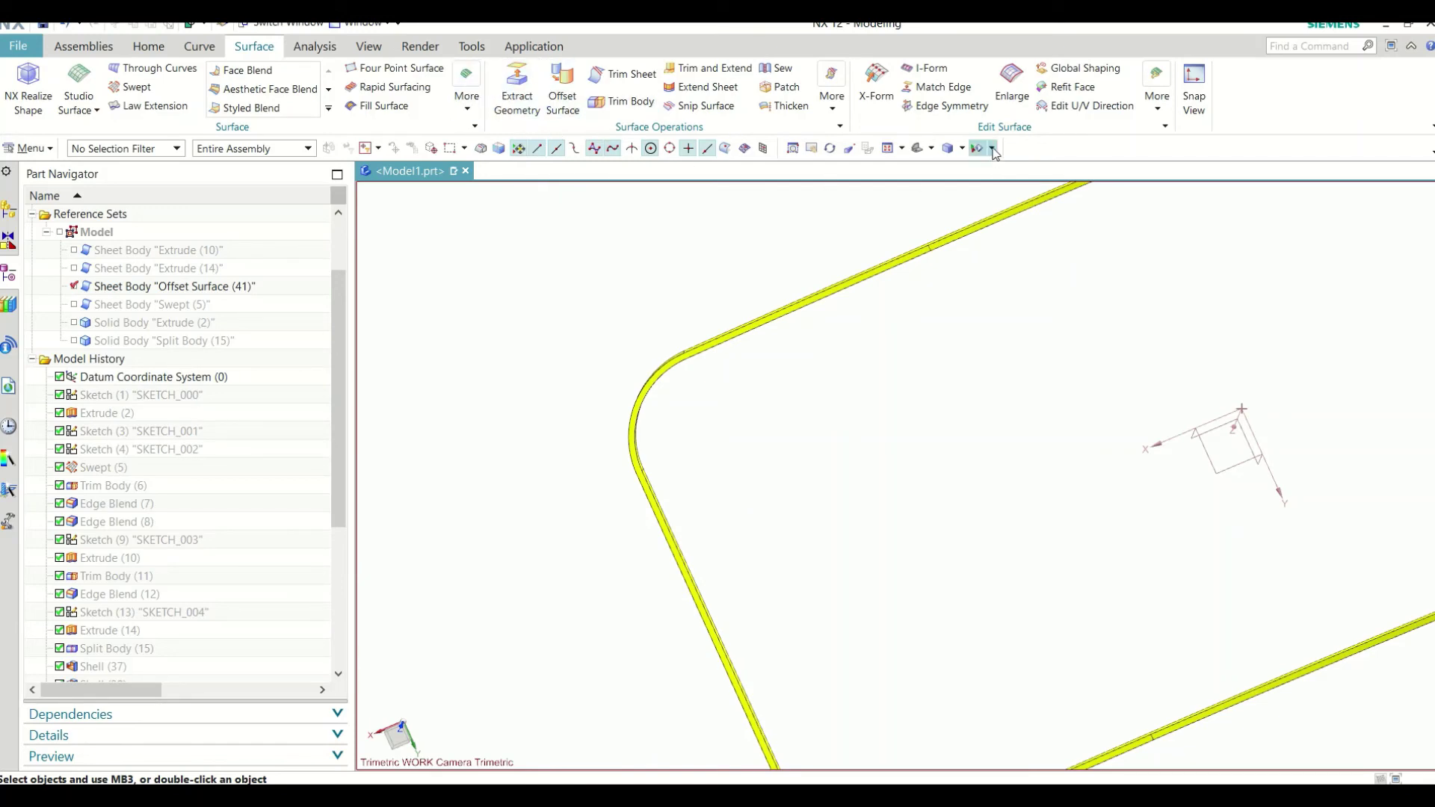
middle_click_drag(705, 446, 637, 474, "shift")
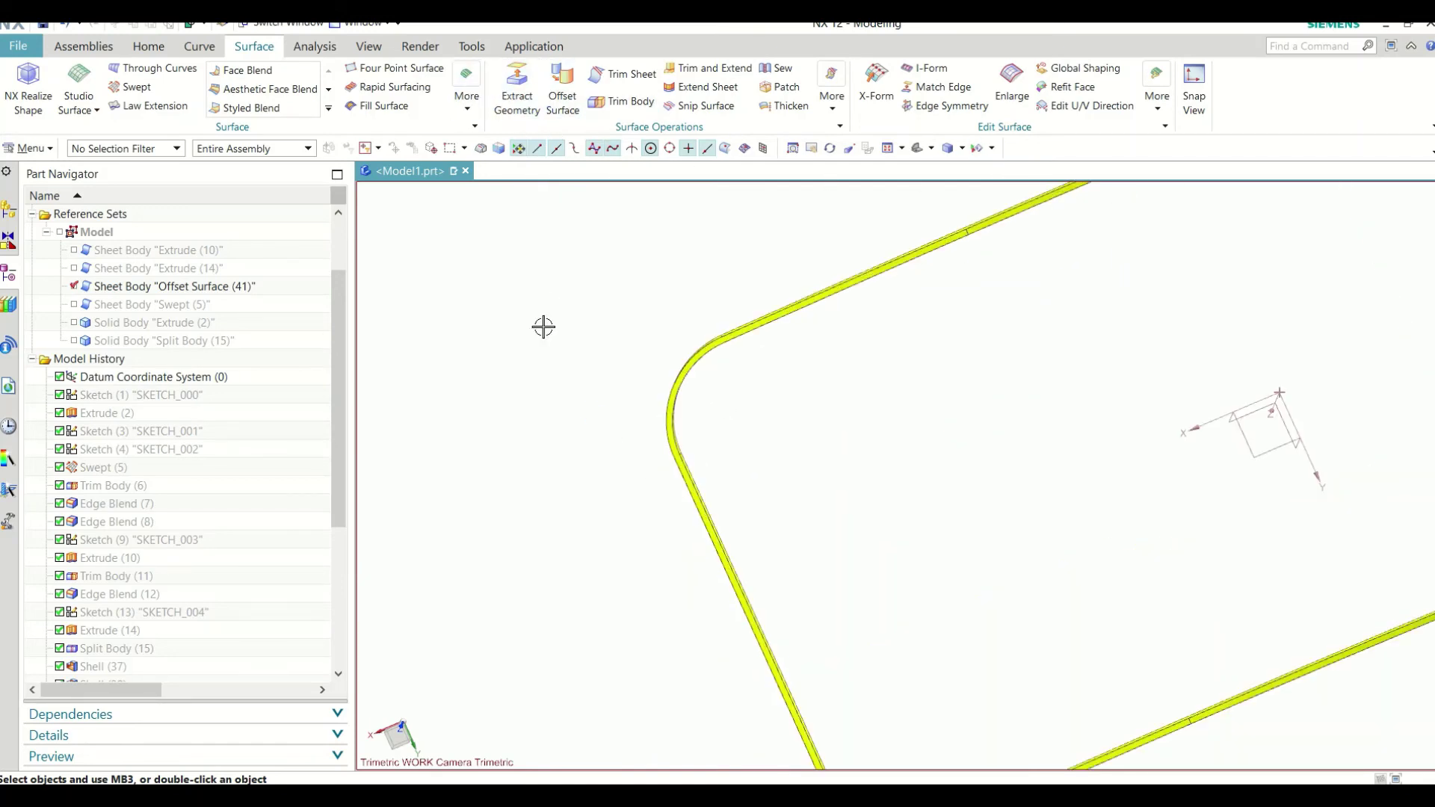
left_click(366, 51)
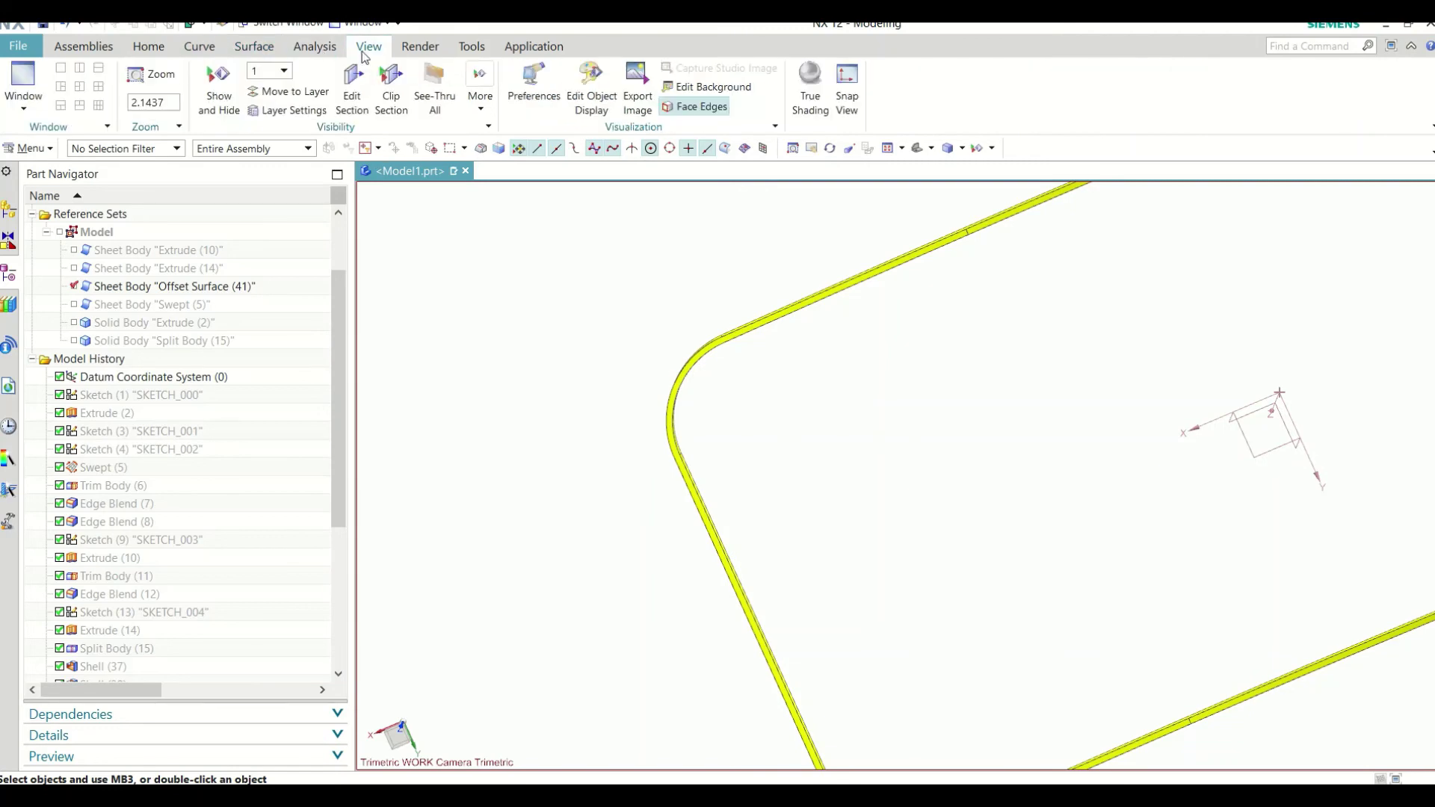
left_click(390, 84)
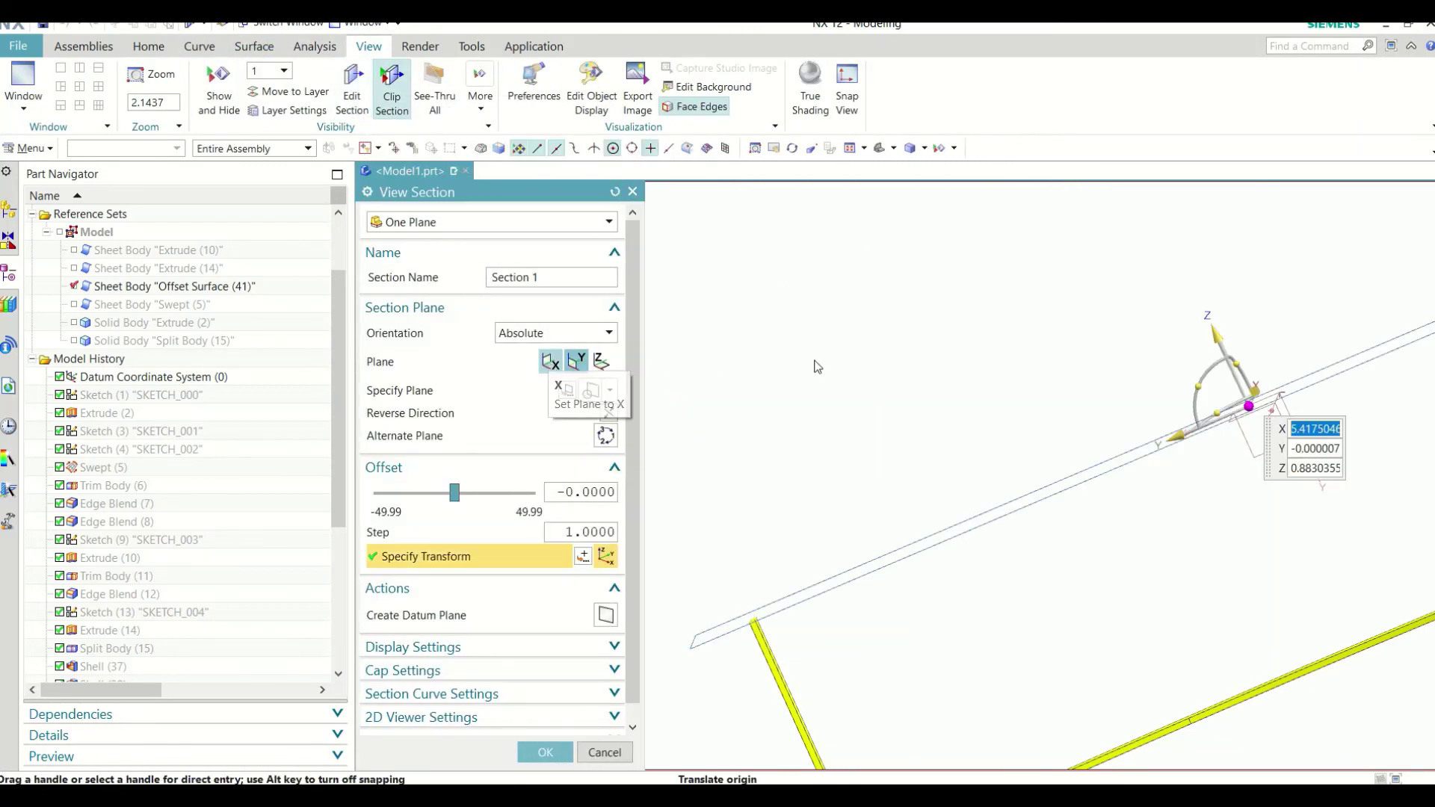
middle_click_drag(890, 477, 944, 580)
scroll(687, 591, "up", 3)
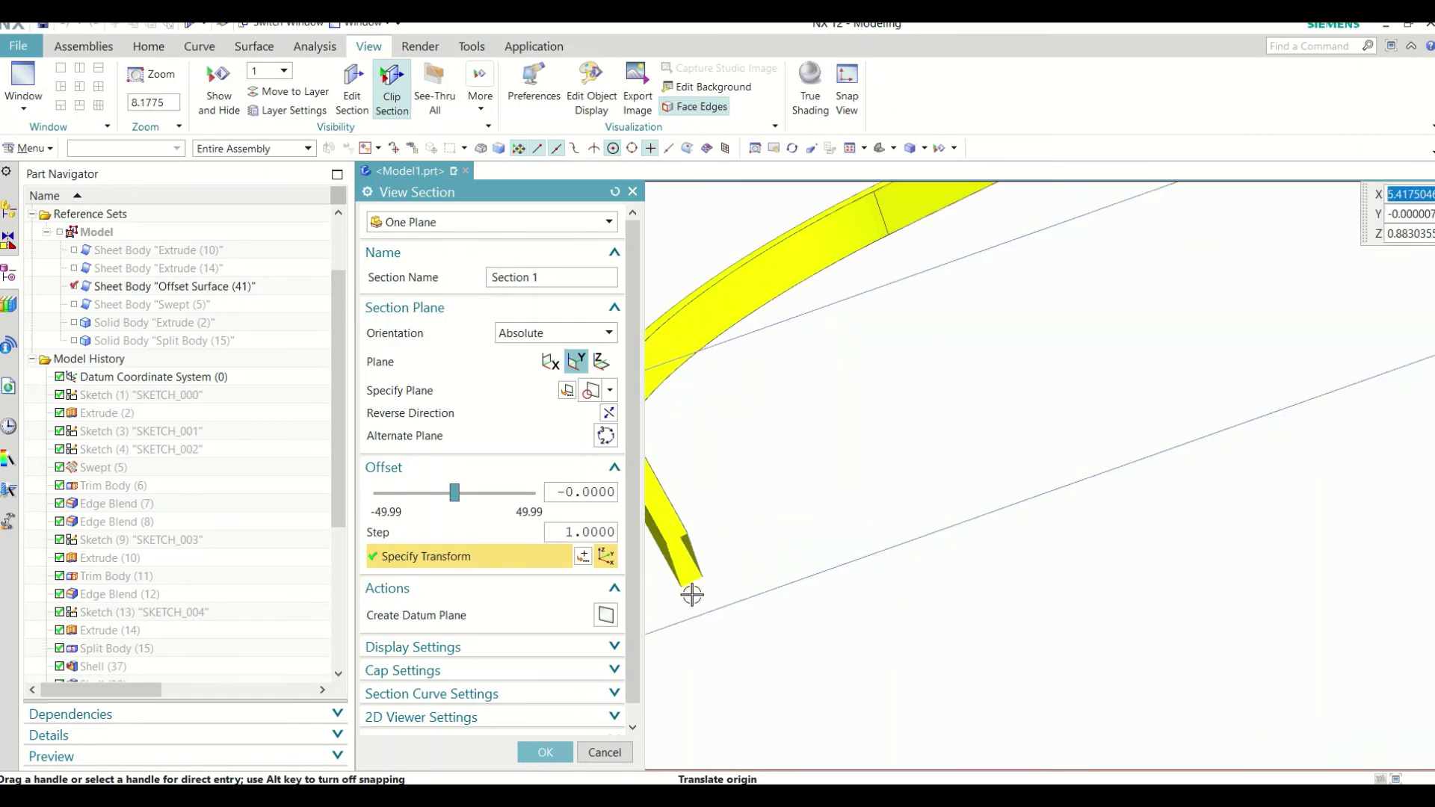
scroll(688, 560, "up", 3)
scroll(688, 557, "up", 3)
scroll(687, 558, "up", 3)
scroll(718, 635, "up", 1)
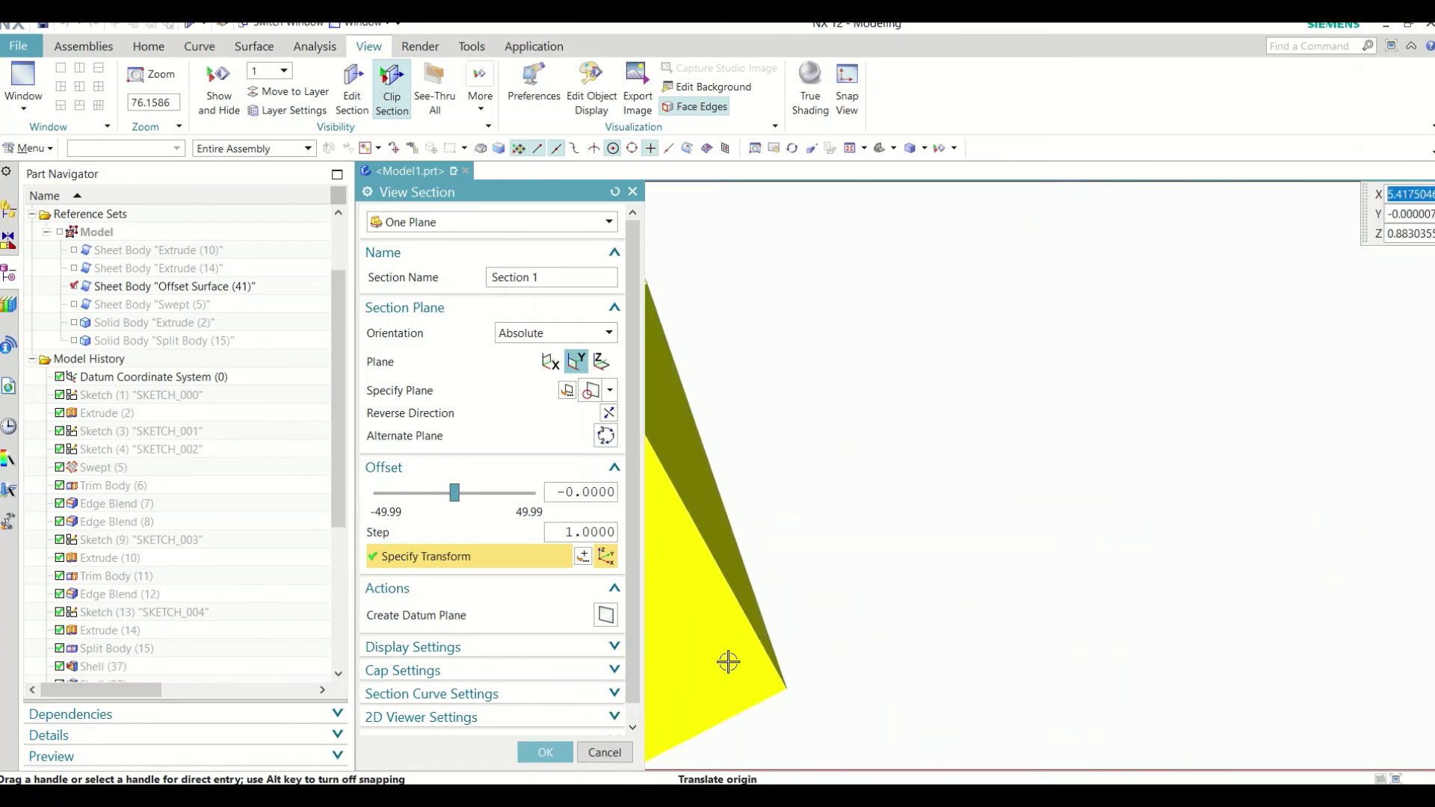
left_click(610, 756)
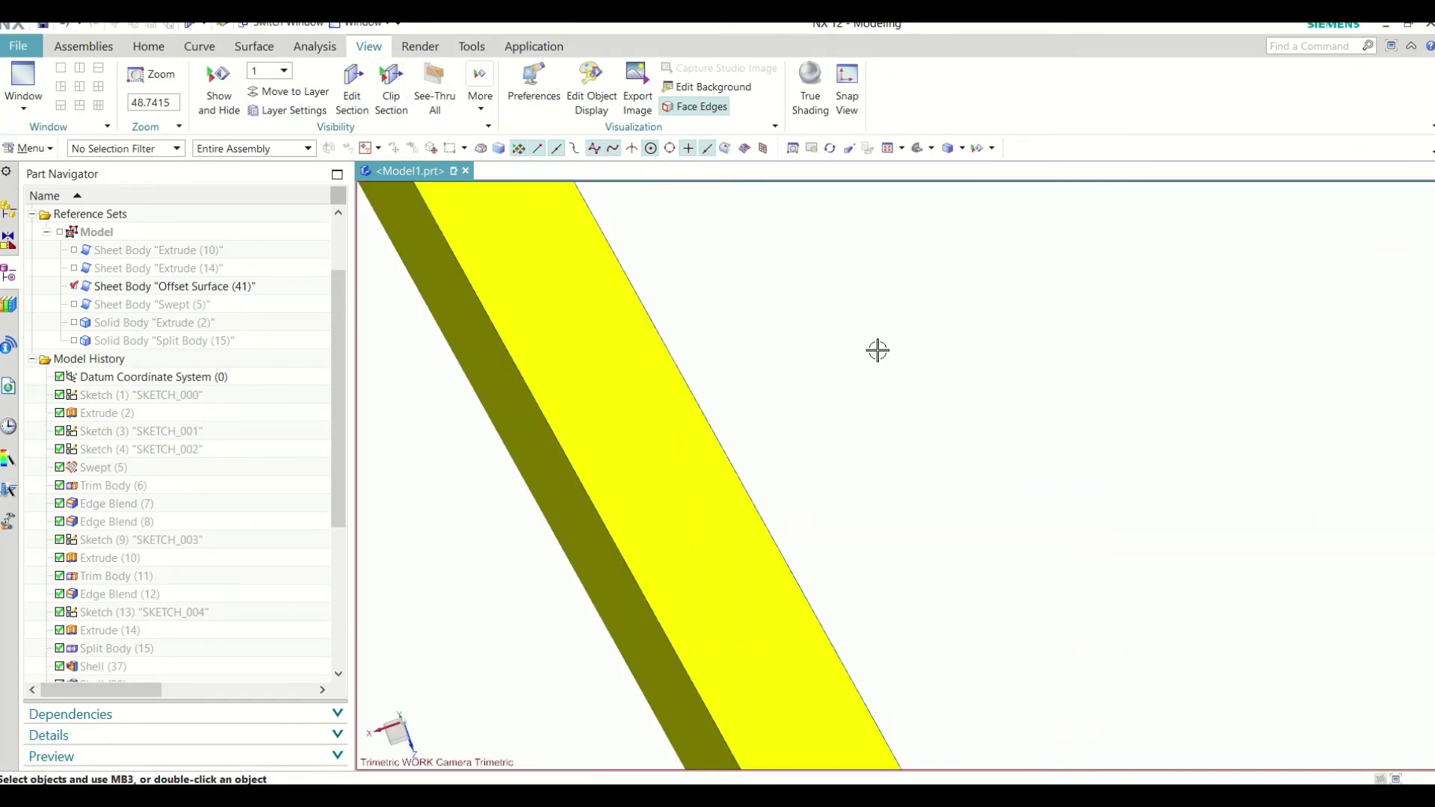
scroll(881, 346, "down", 2)
scroll(225, 576, "down", 3)
scroll(226, 576, "down", 2)
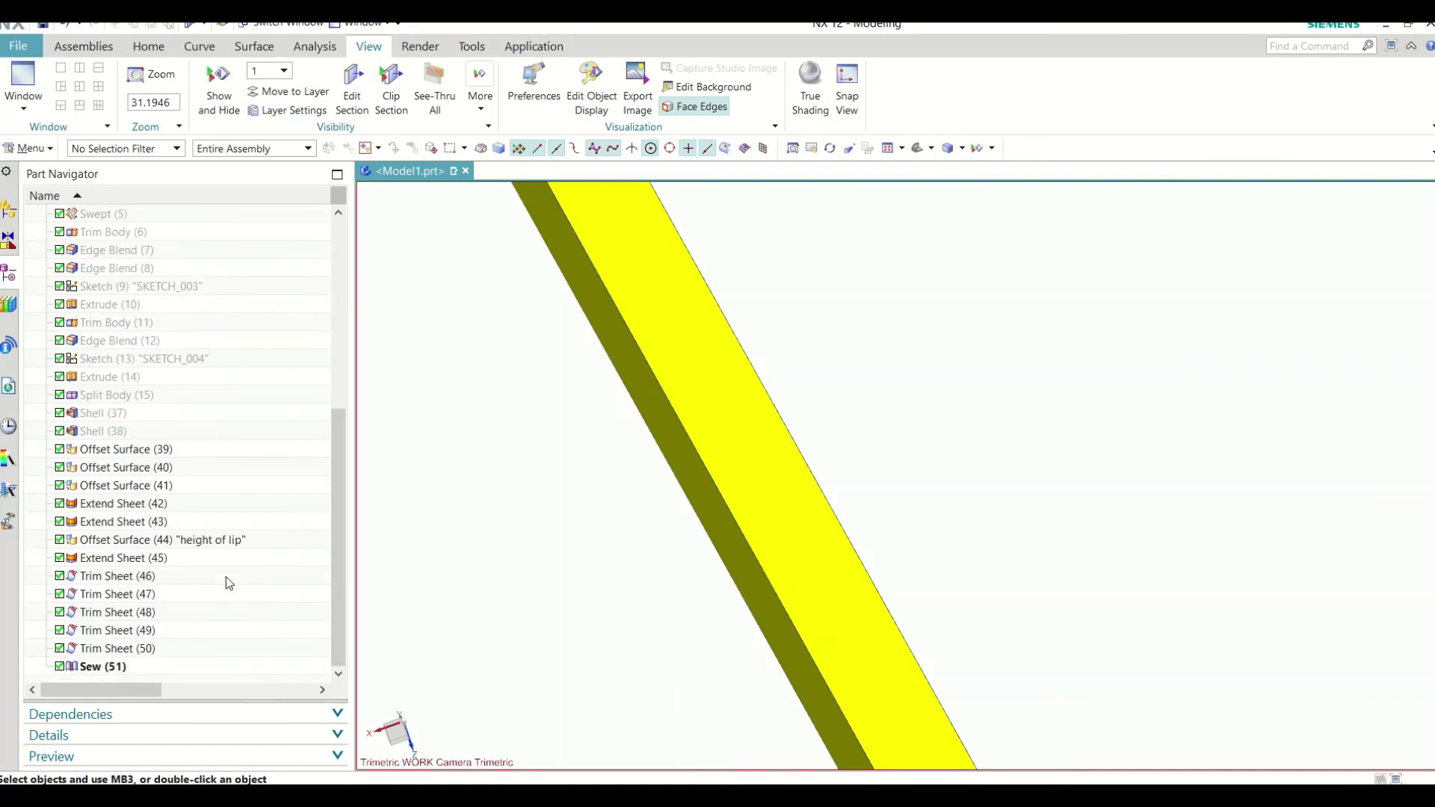
left_click(163, 645)
scroll(713, 464, "down", 4)
scroll(712, 464, "down", 3)
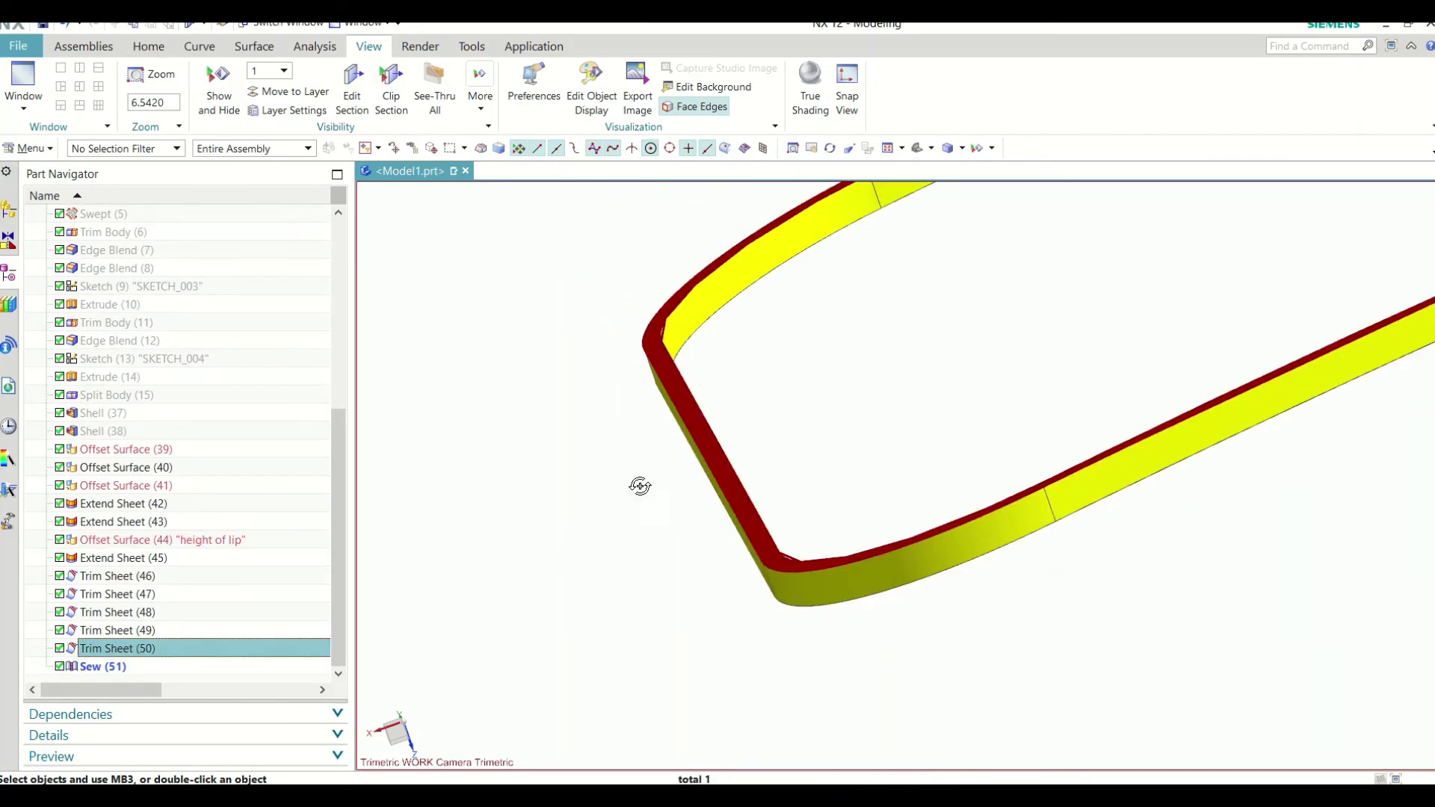
middle_click_drag(640, 485, 603, 493)
key("Escape")
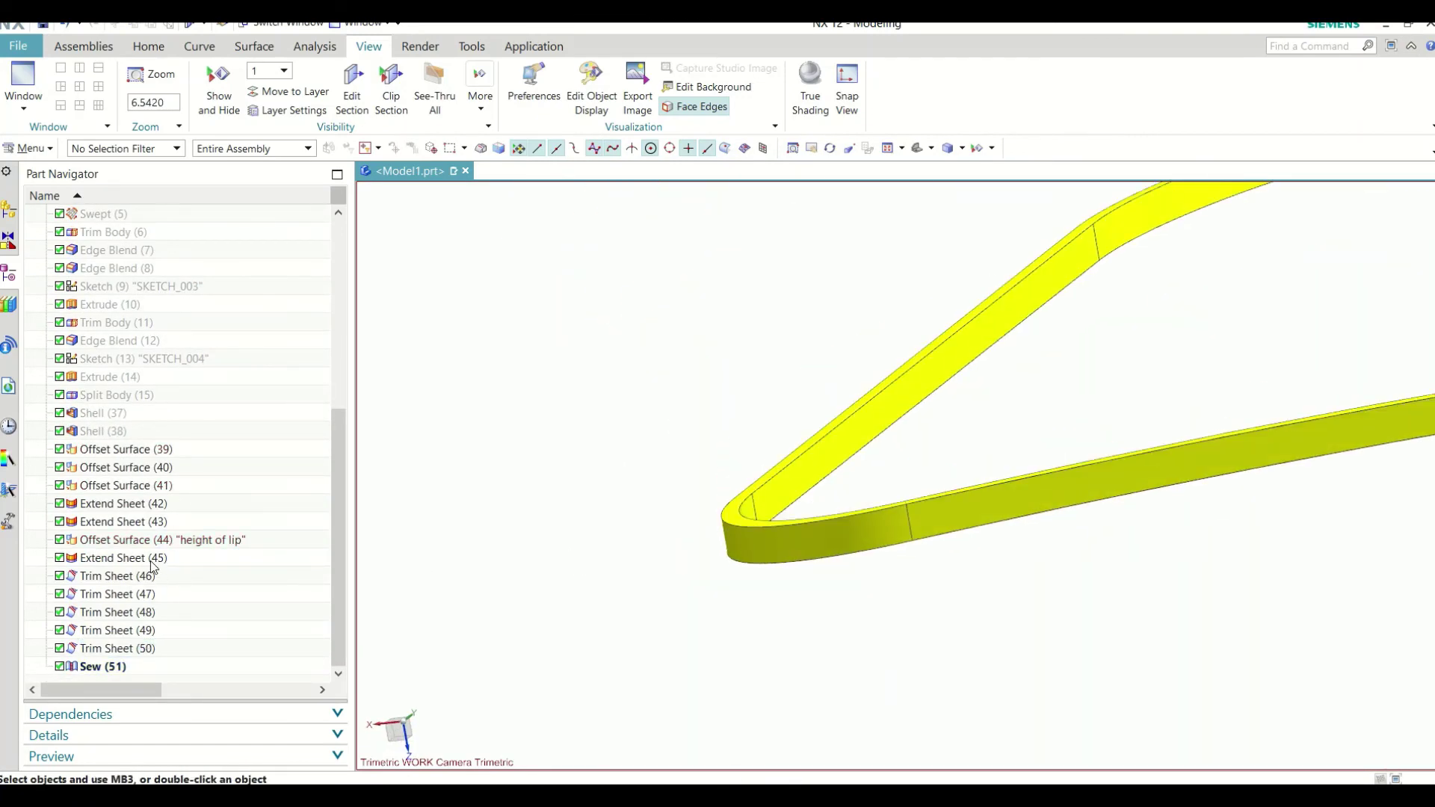
Step: Roll the model back to Offset Surface (41) and inspect Offset Surfaces (41) and (40)
right_click(131, 495)
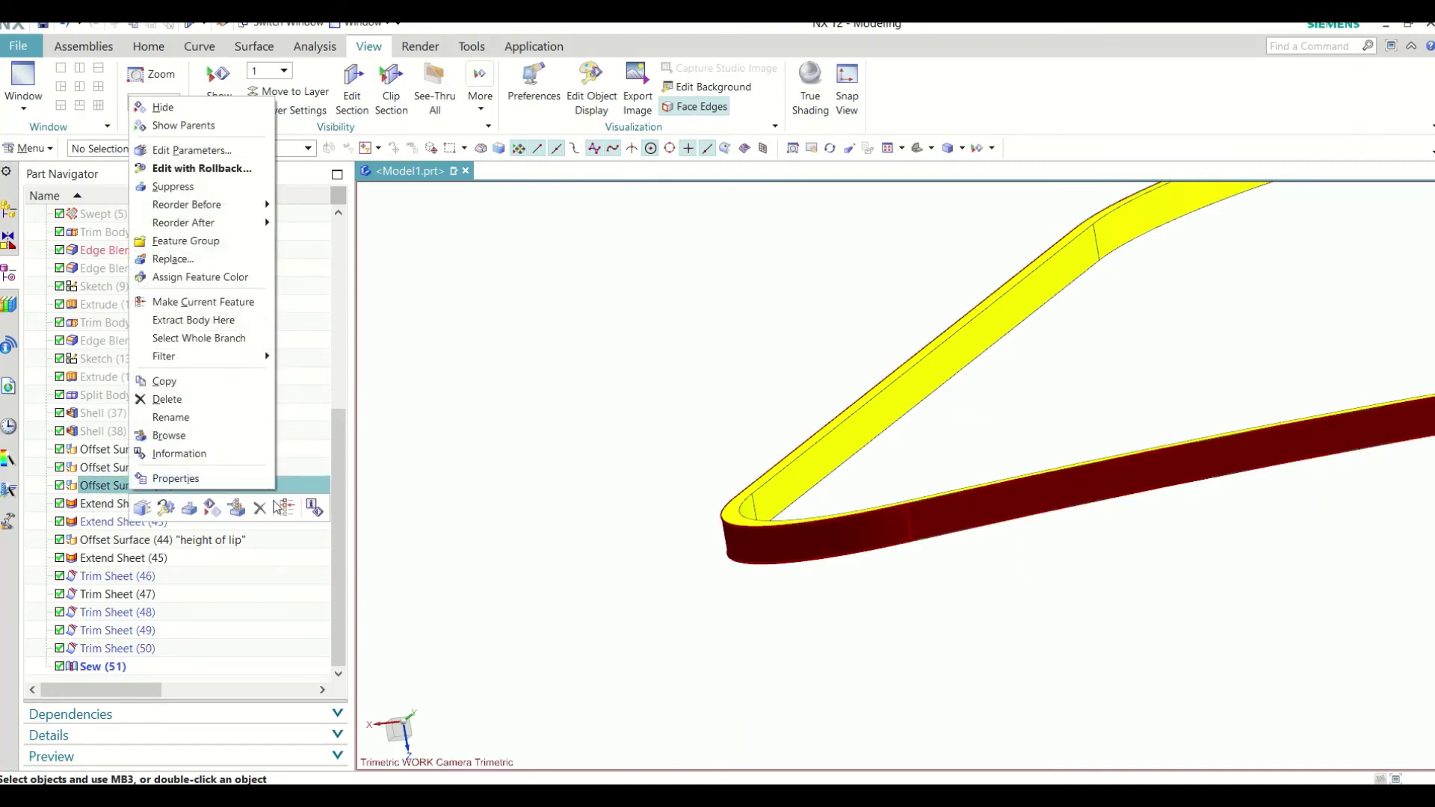
left_click(179, 298)
middle_click_drag(687, 399, 621, 538)
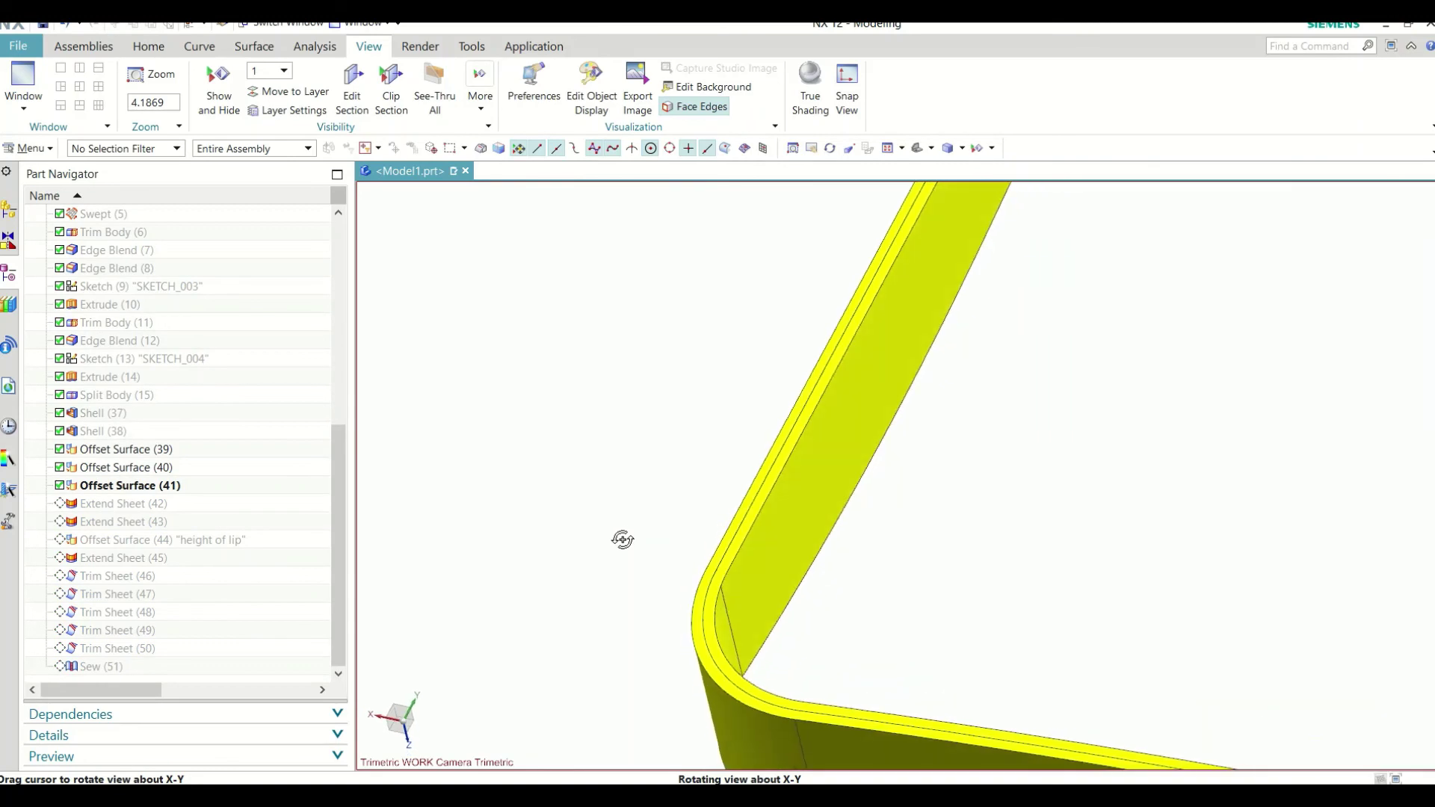
left_click(158, 486)
left_click(145, 464)
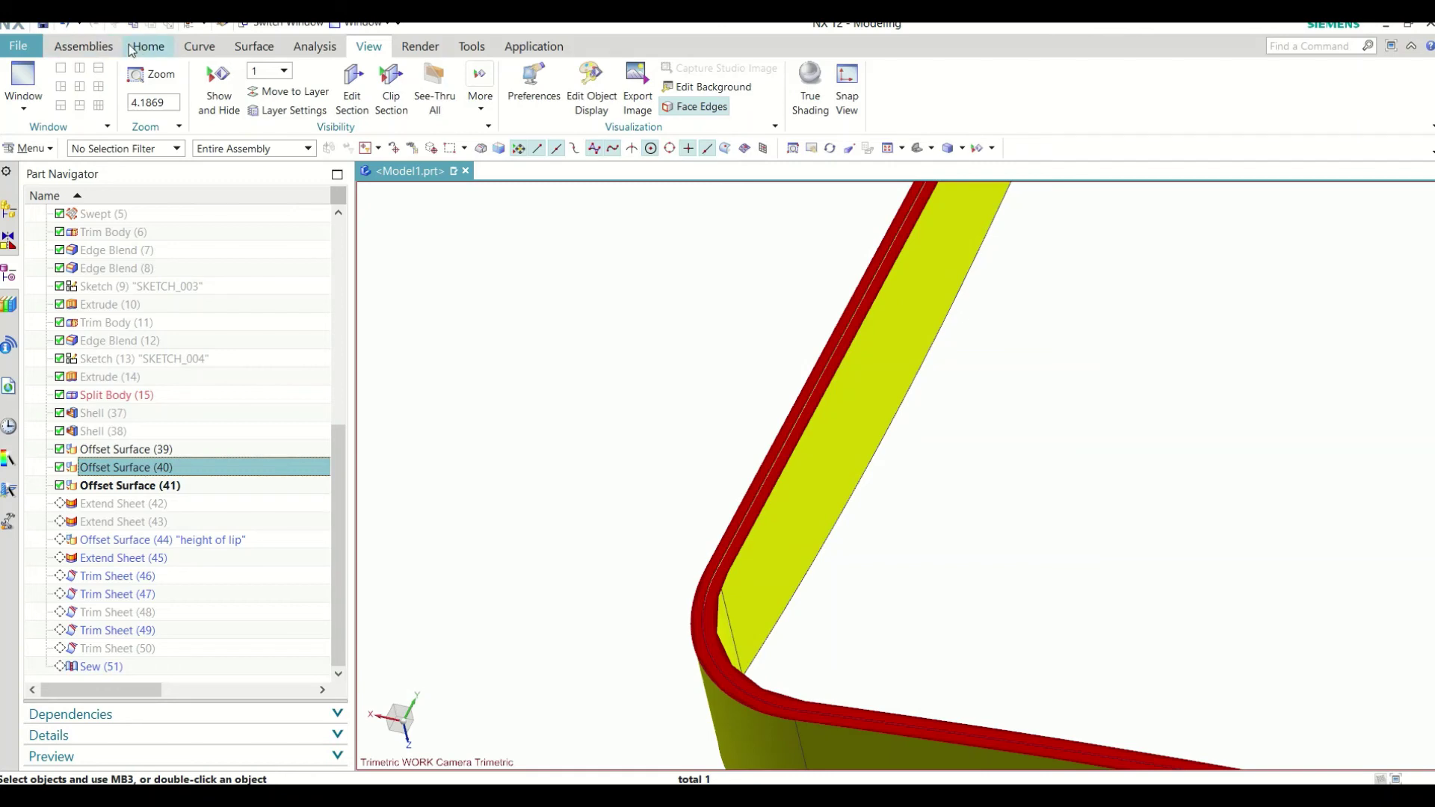
left_click(252, 47)
key("Escape")
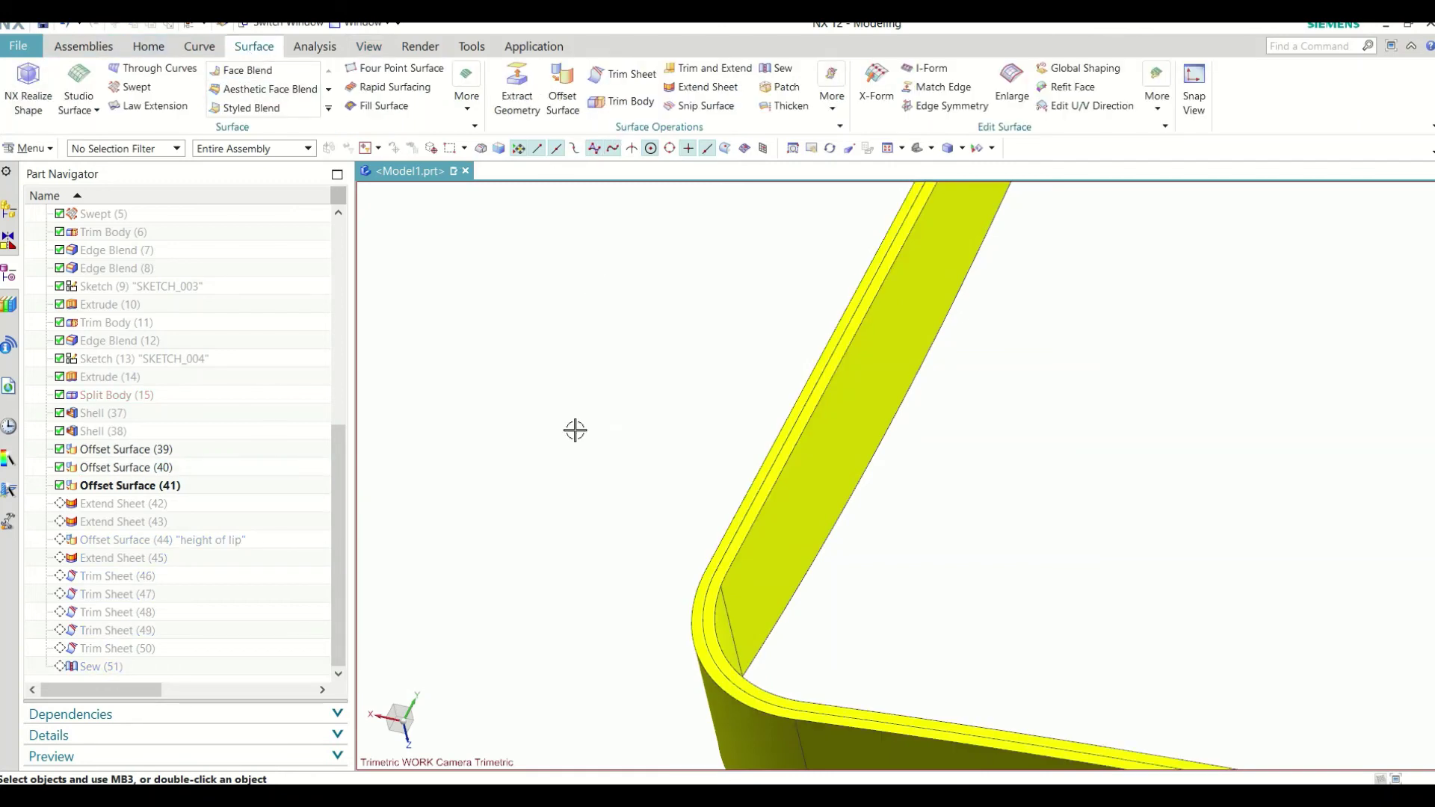
Step: Extend the inner lip edge chain by 3 mm, then reopen it to add the outer chain
left_click(702, 87)
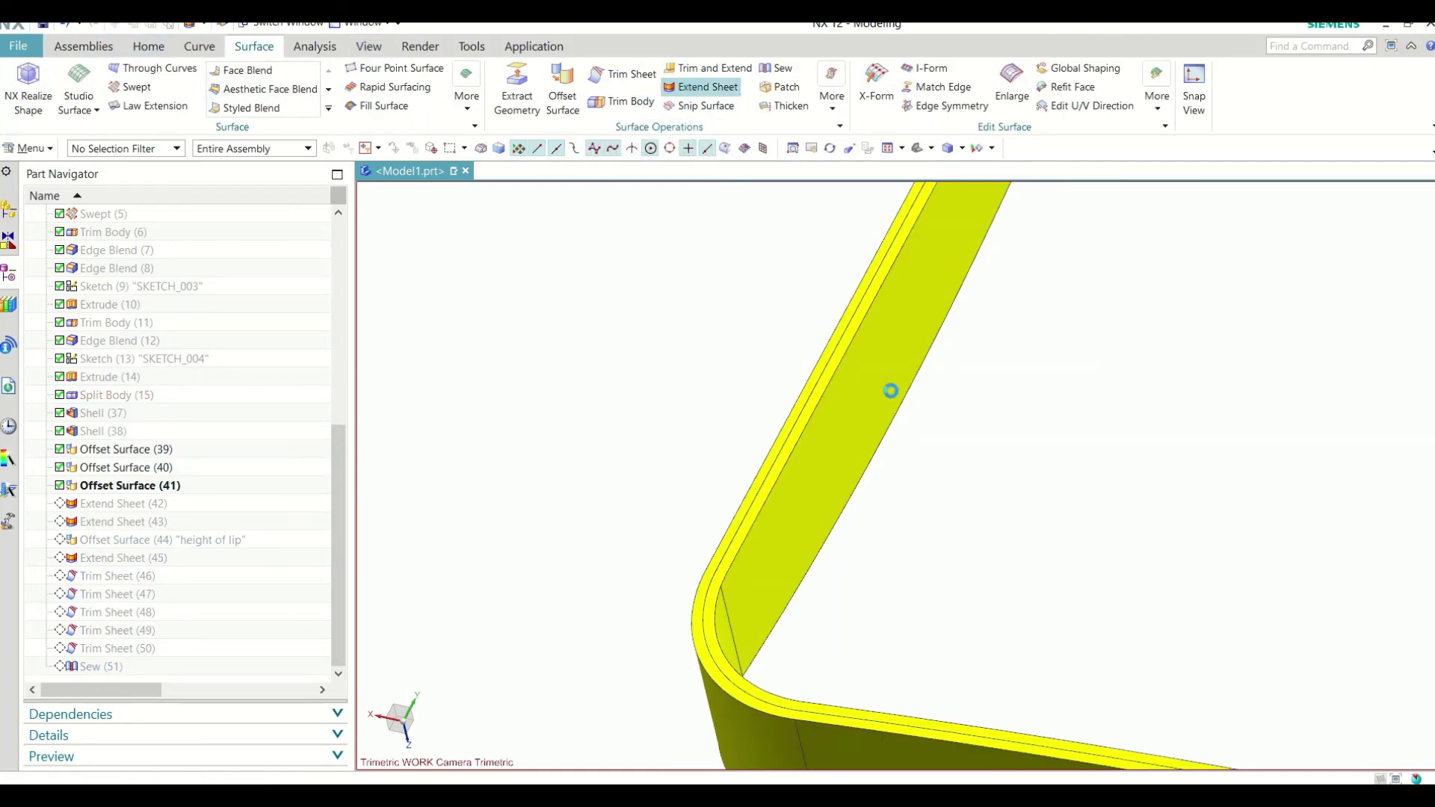
left_click(831, 388)
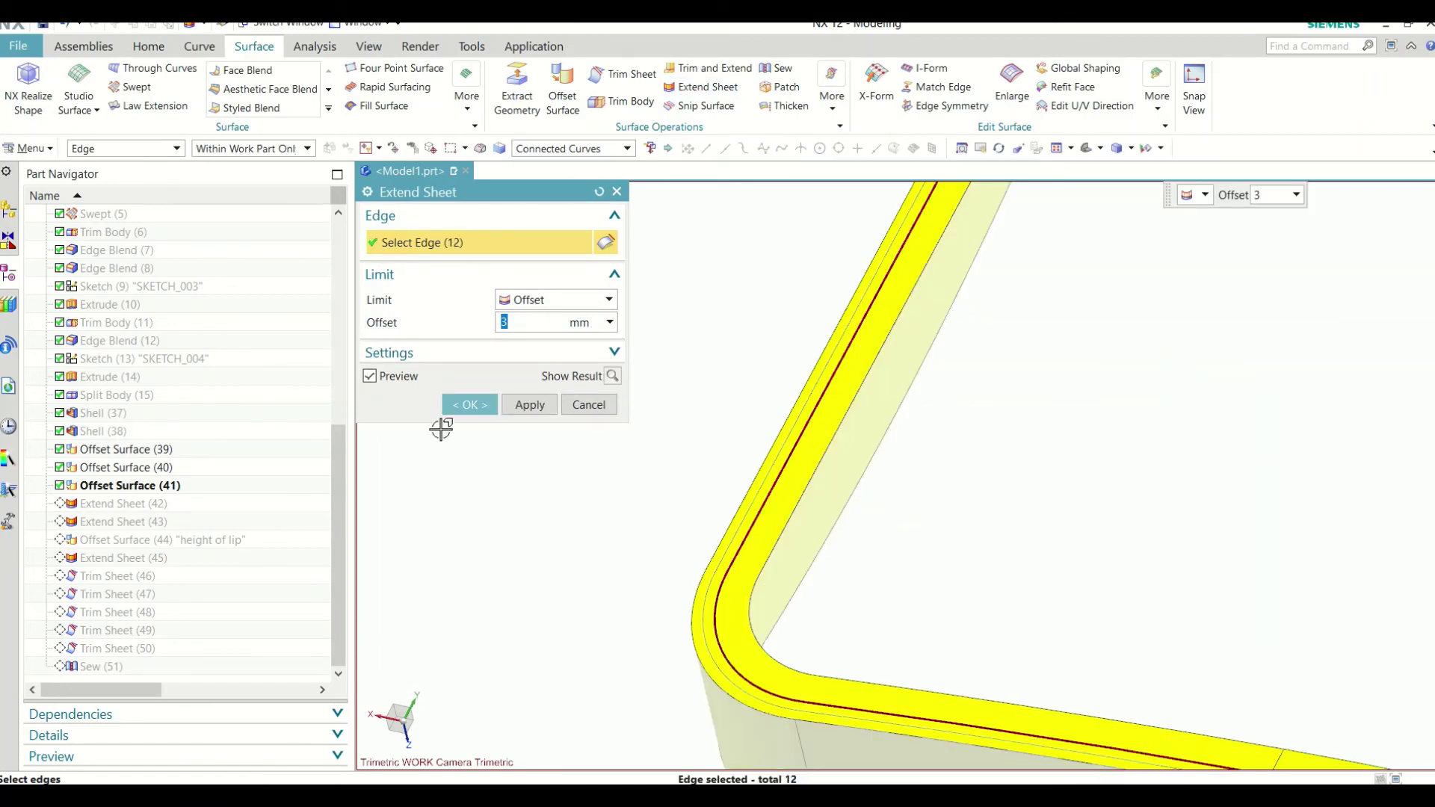
left_click(466, 405)
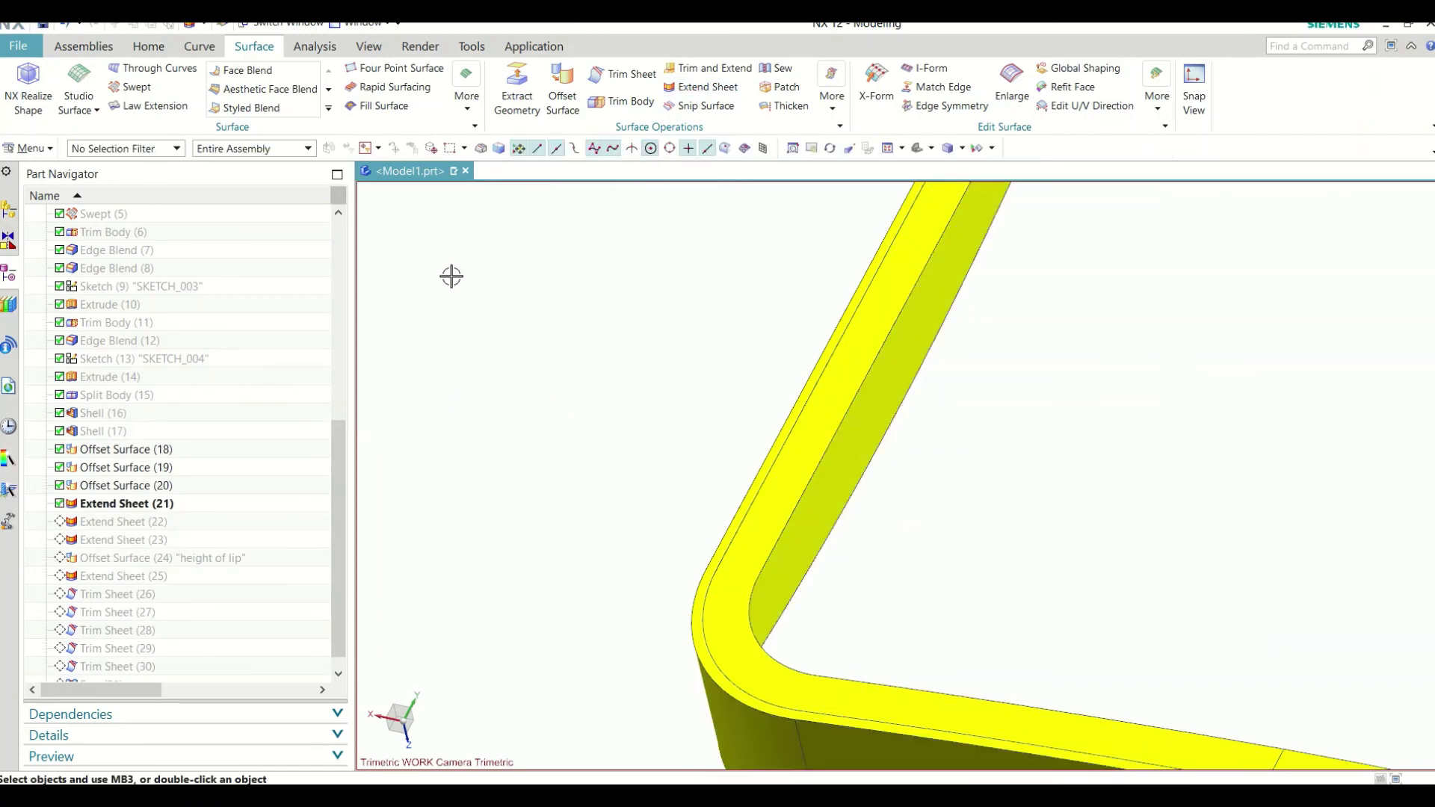
double_click(176, 509)
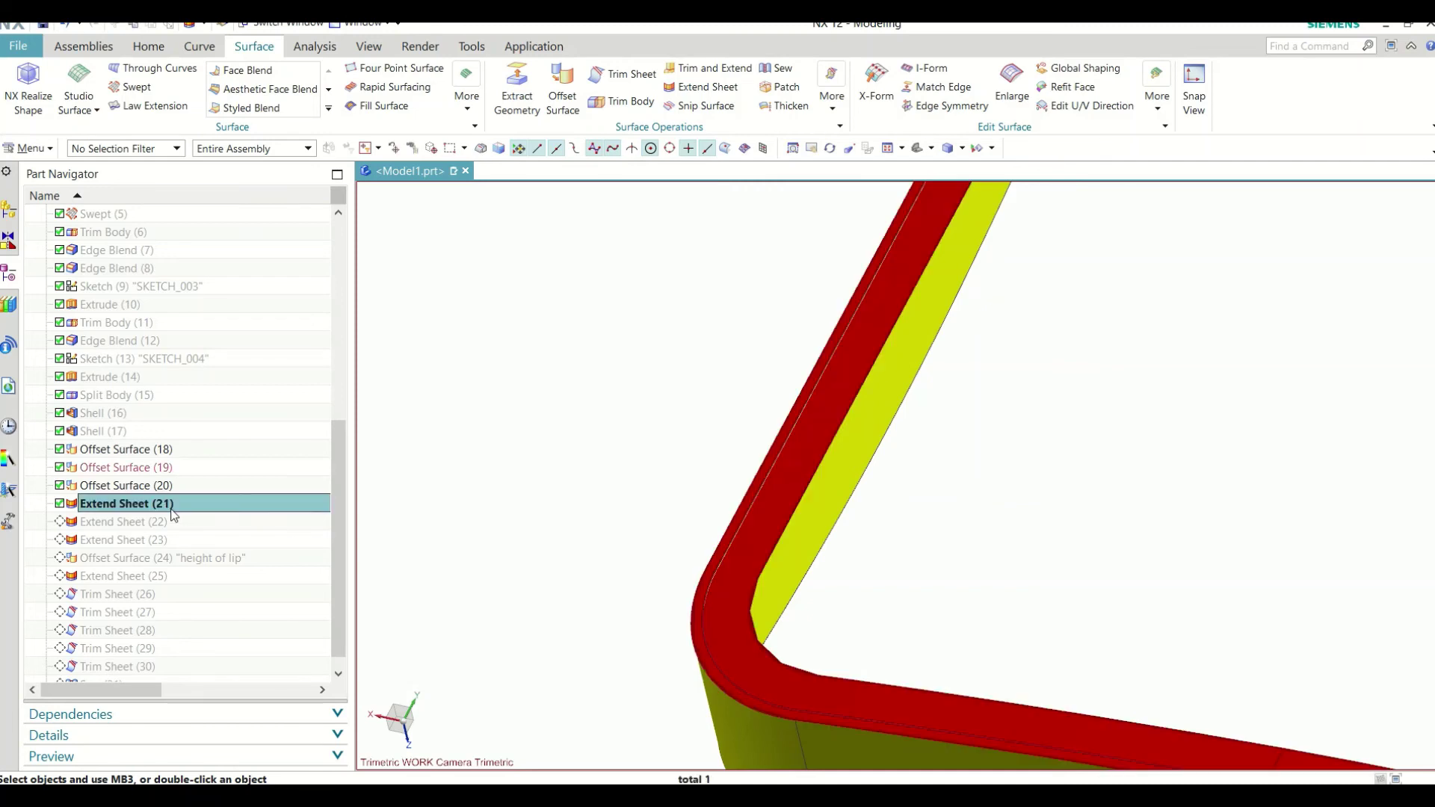
left_click(733, 513)
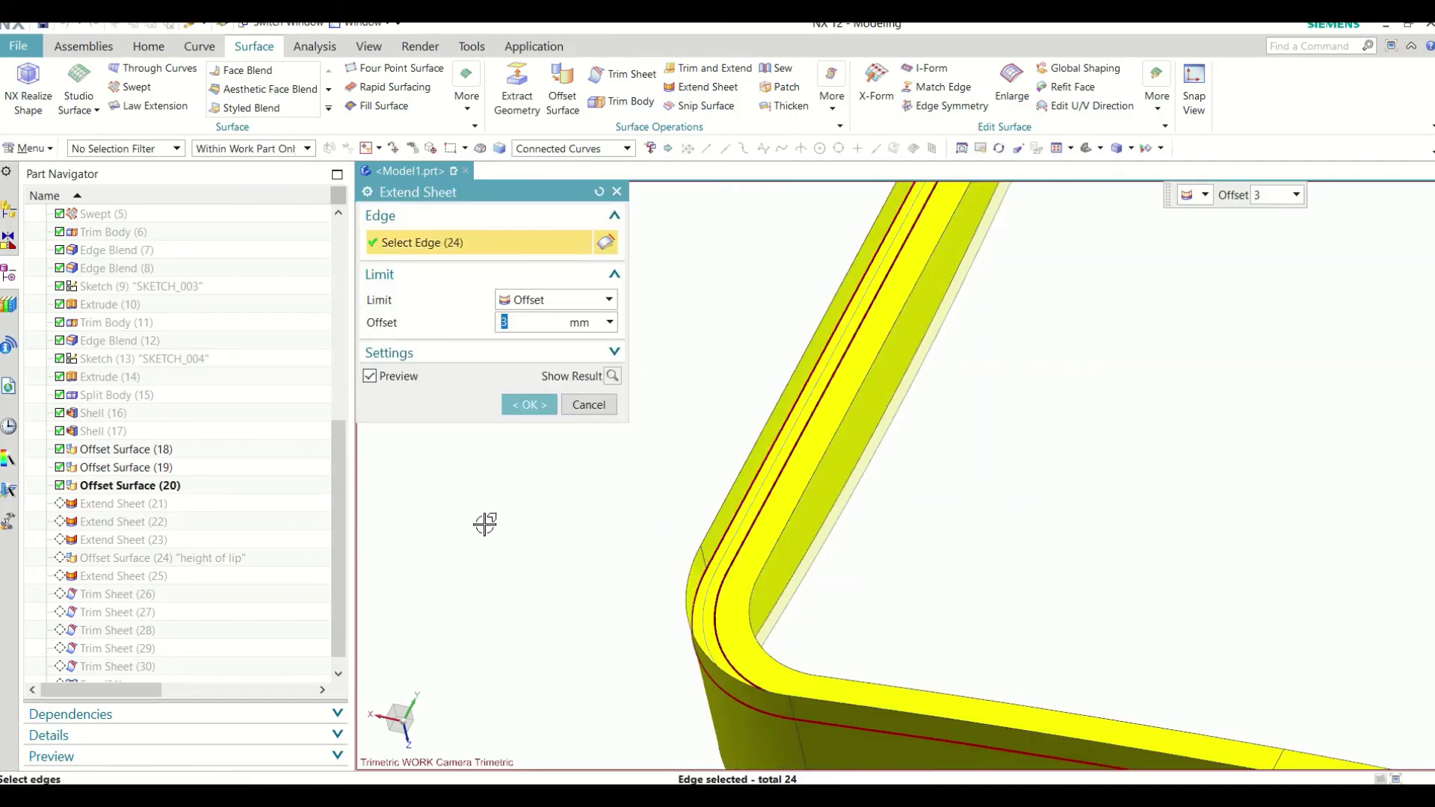
left_click(617, 193)
Step: Hide Offset Surface (20) and add the outer edge chain to Extend Sheet (21), 24 edges at 3 mm
left_click(698, 677)
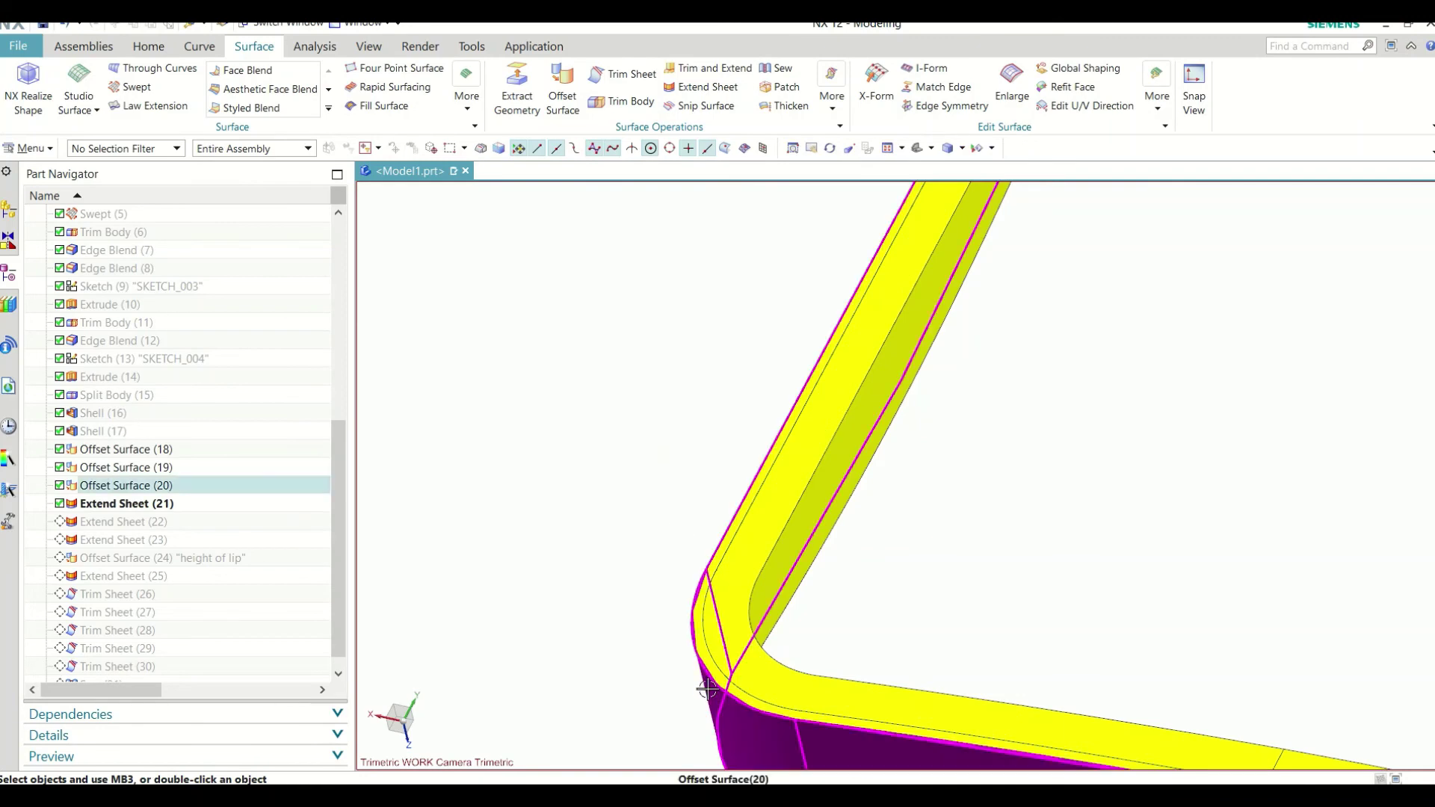
key("ctrl+b")
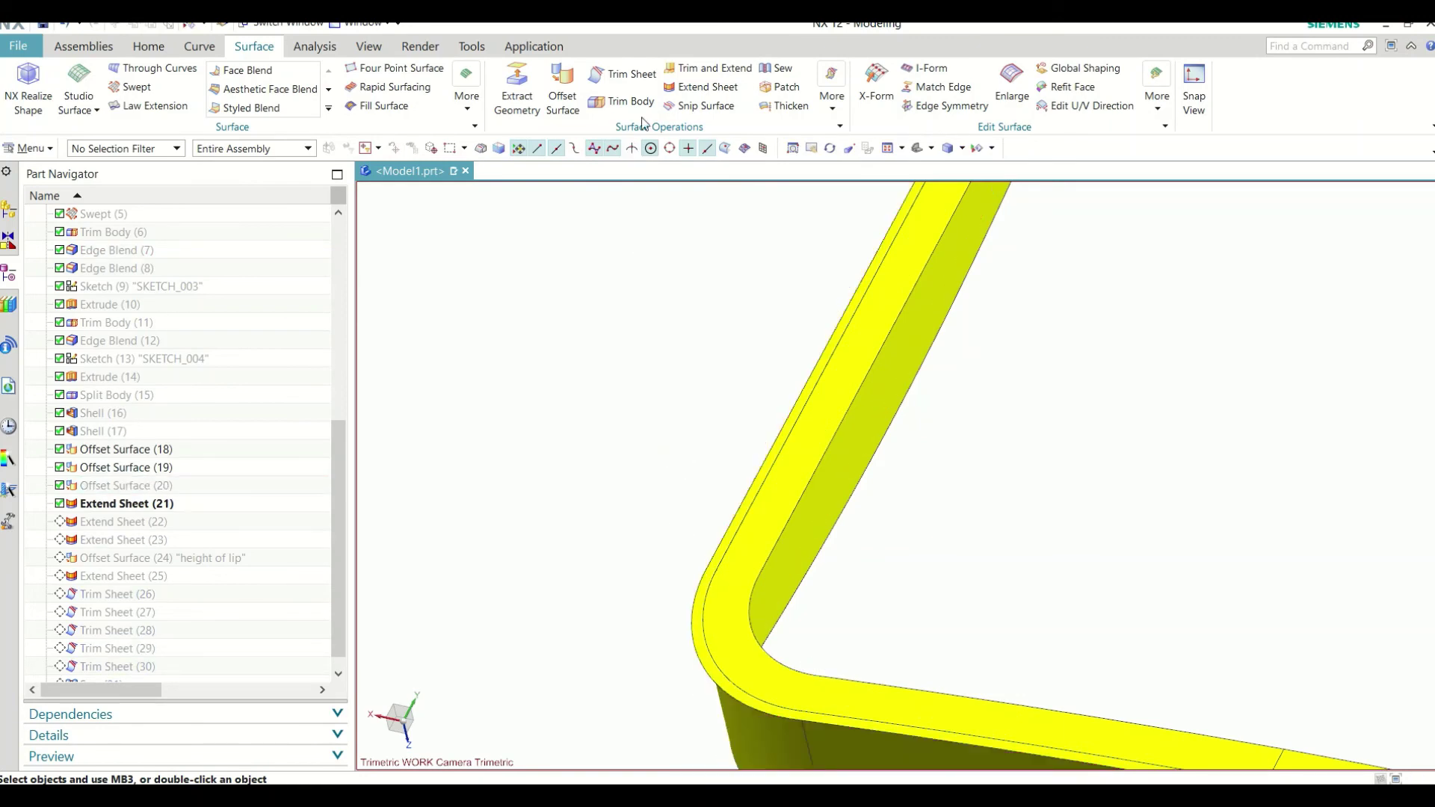
double_click(149, 504)
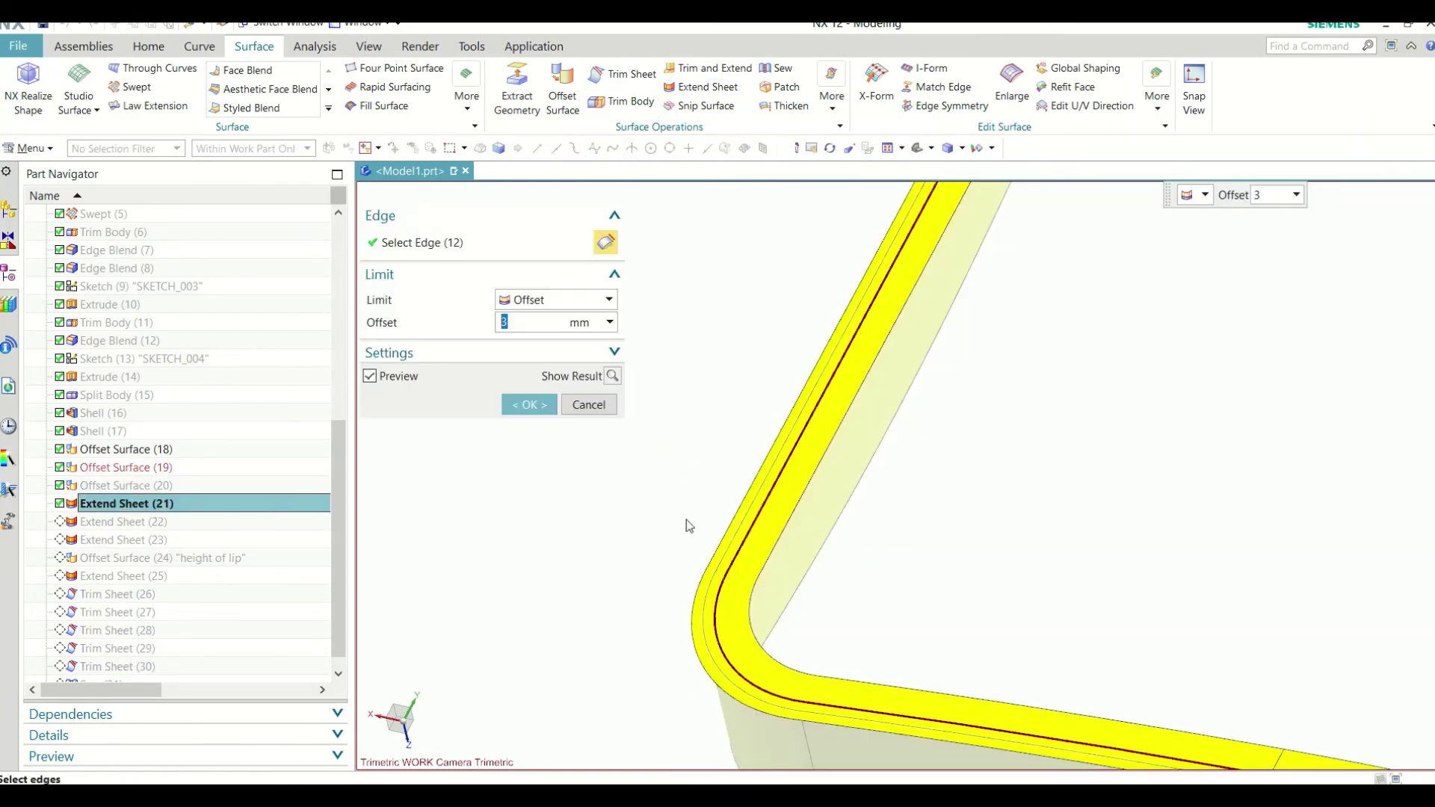
left_click(719, 529)
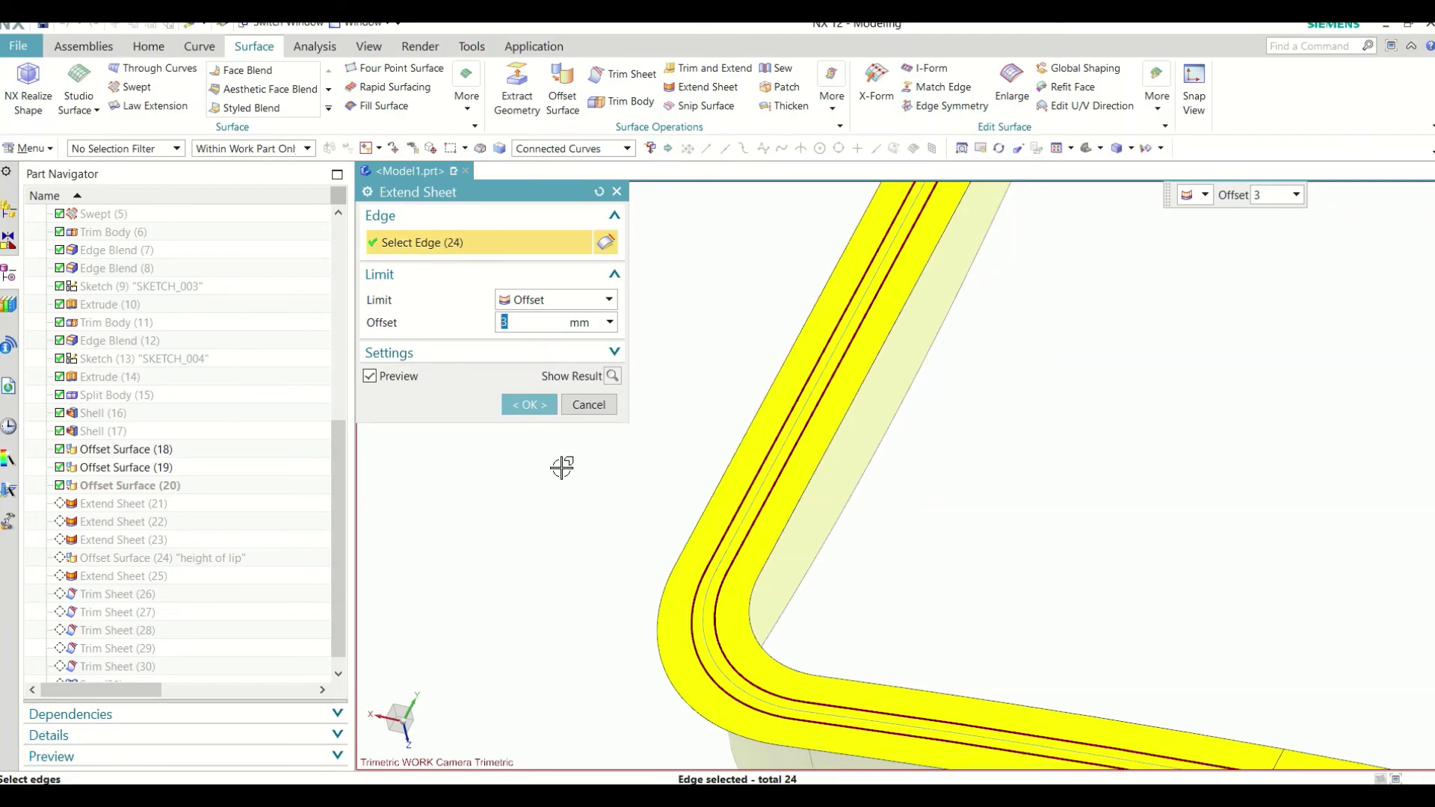
left_click(521, 404)
scroll(698, 438, "down", 2)
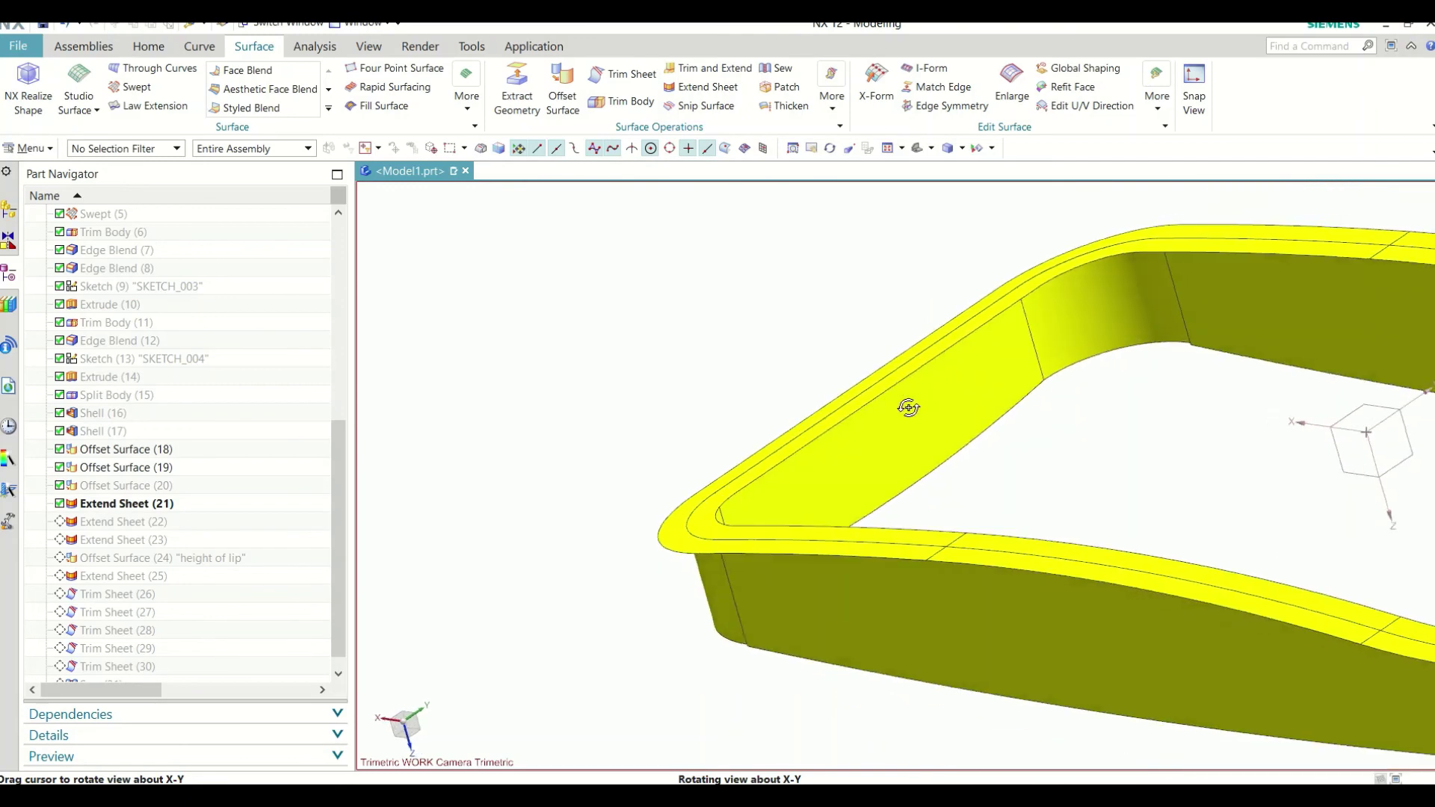
Step: Make Extend Sheet (23), then Sew (31), the current feature in the Part Navigator
middle_click_drag(930, 423, 613, 512)
scroll(562, 439, "down", 4)
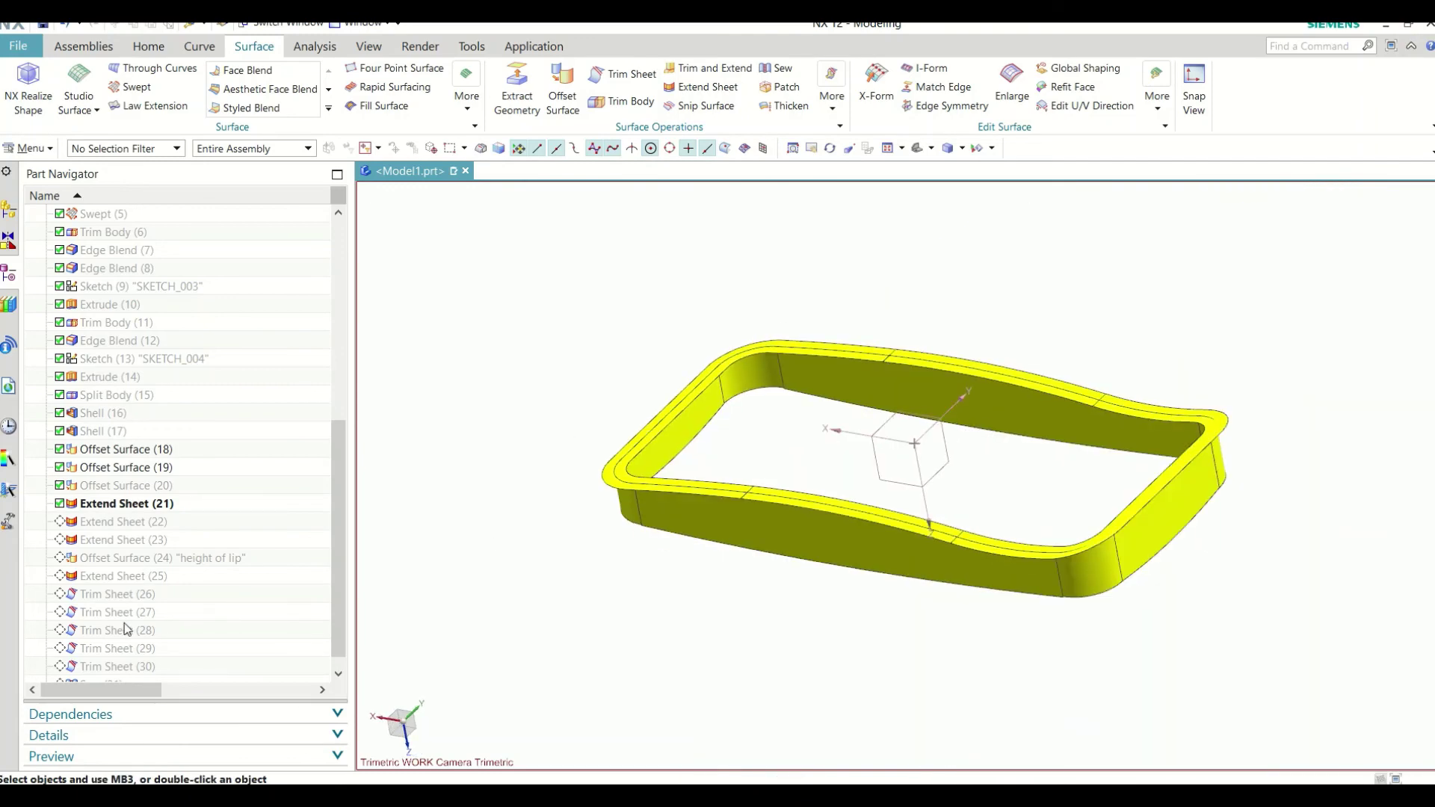
right_click(148, 540)
left_click(245, 524)
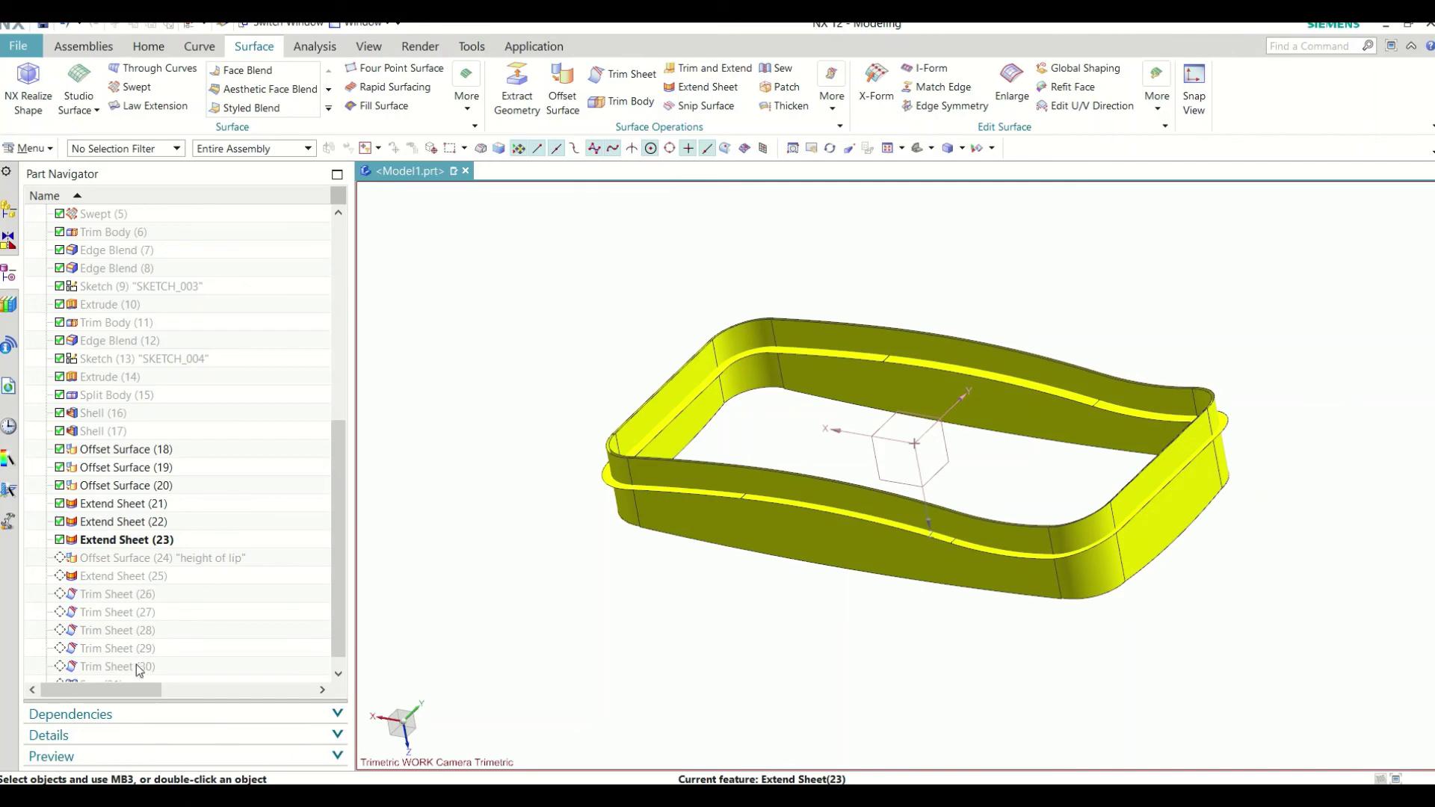
scroll(138, 670, "down", 1)
right_click(139, 668)
left_click(224, 532)
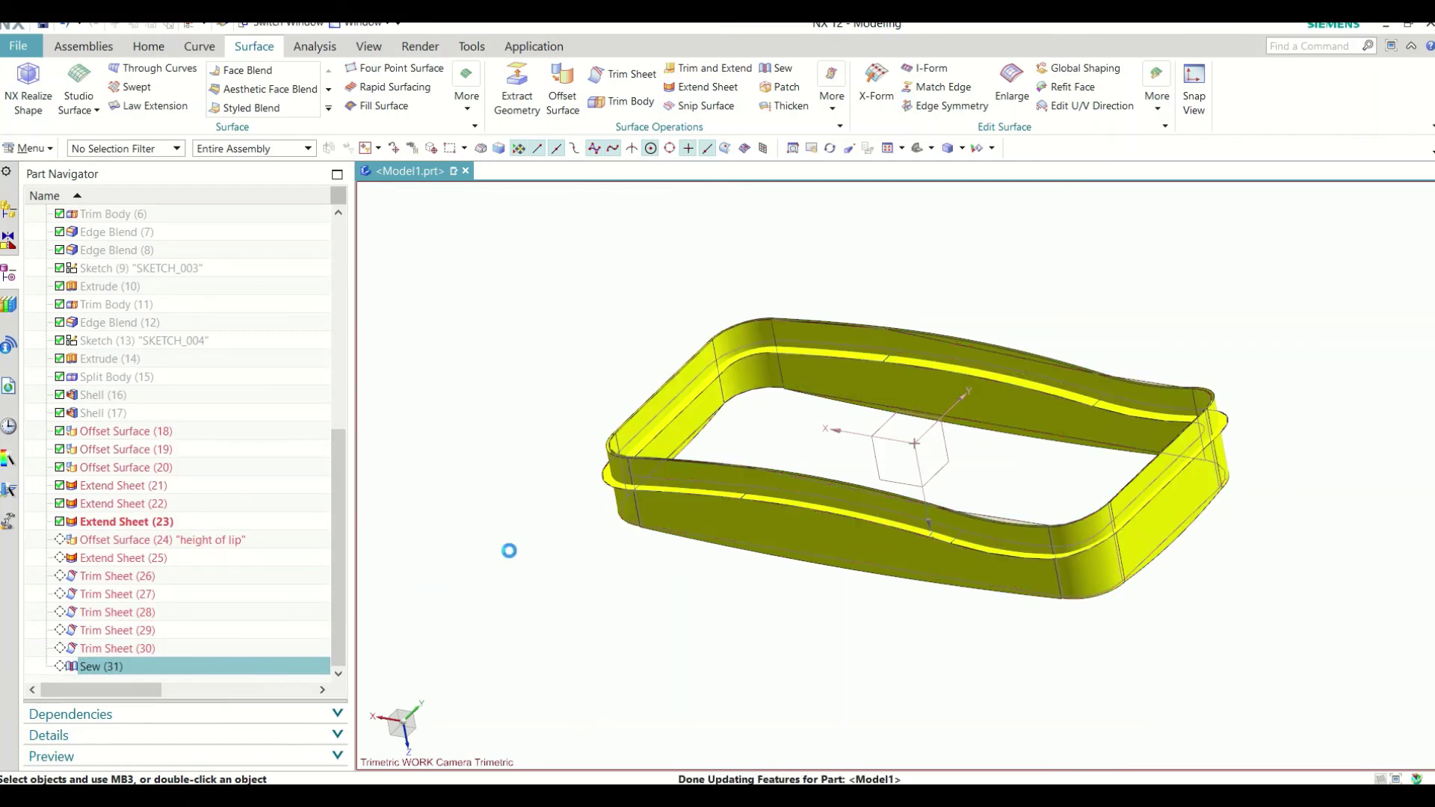
Step: Review the old Sew (31) tool sheets, then delete the Sew (31) feature
left_click(834, 94)
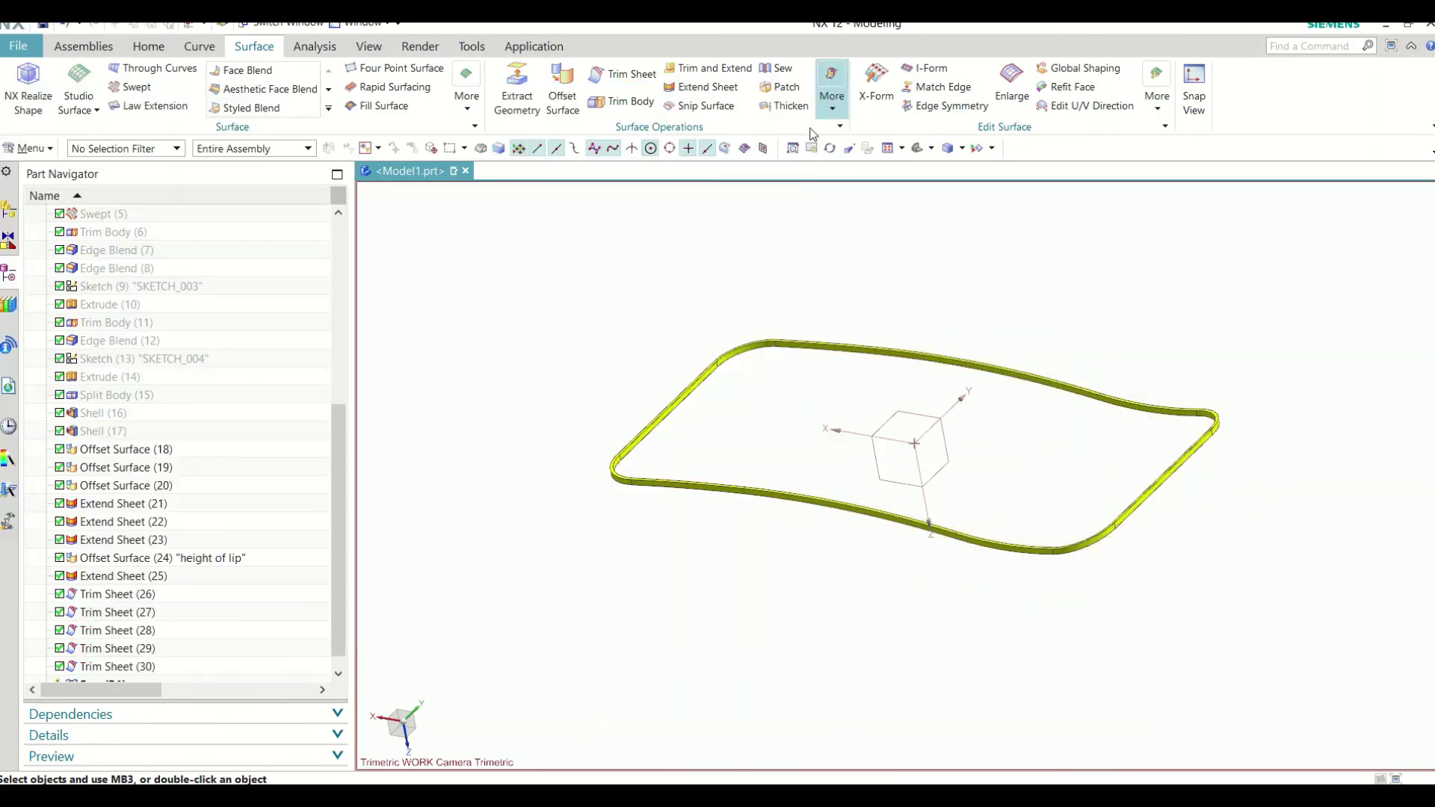
scroll(136, 650, "down", 1)
double_click(131, 666)
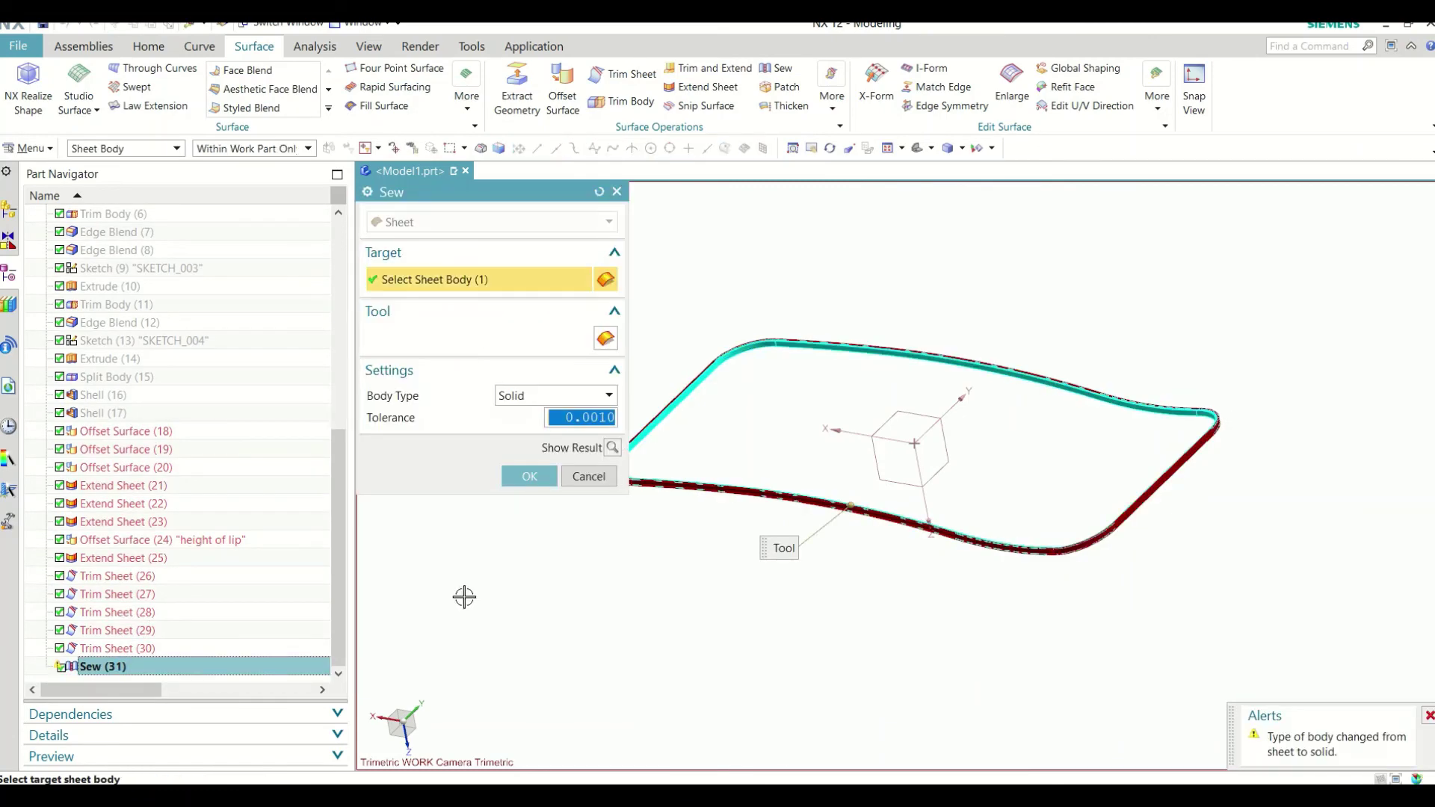
left_click(528, 338)
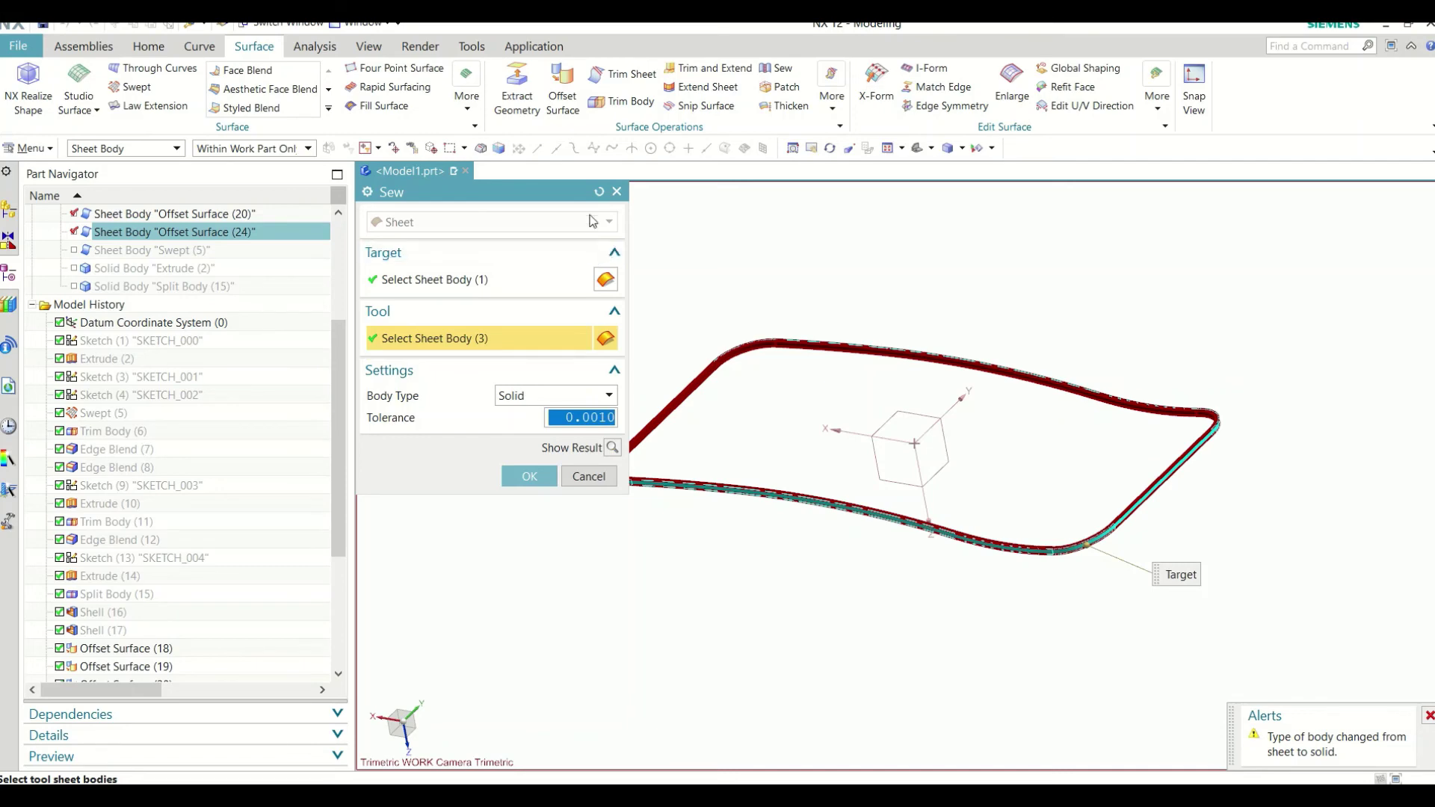
left_click(616, 192)
scroll(149, 692, "down", 4)
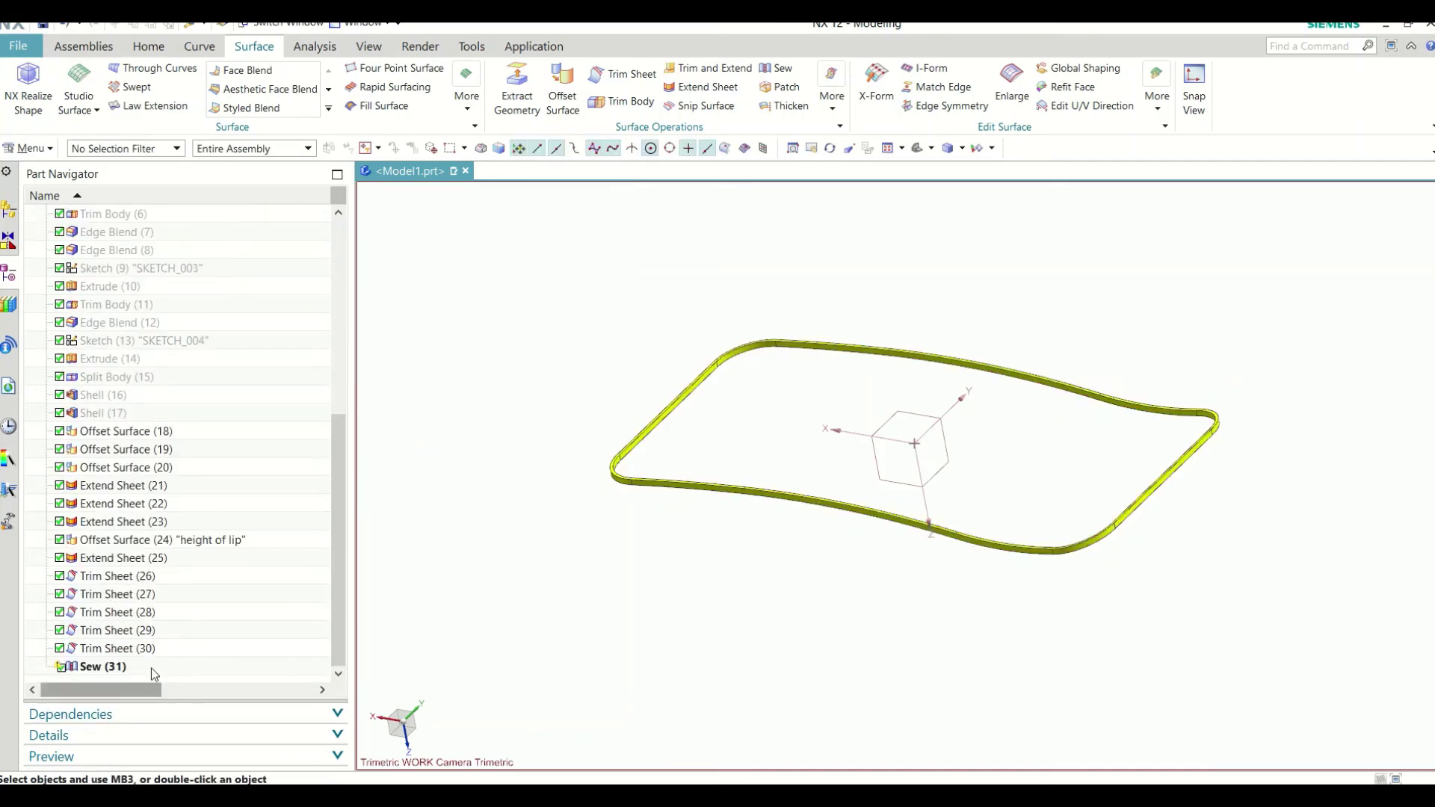
right_click(149, 664)
left_click(200, 575)
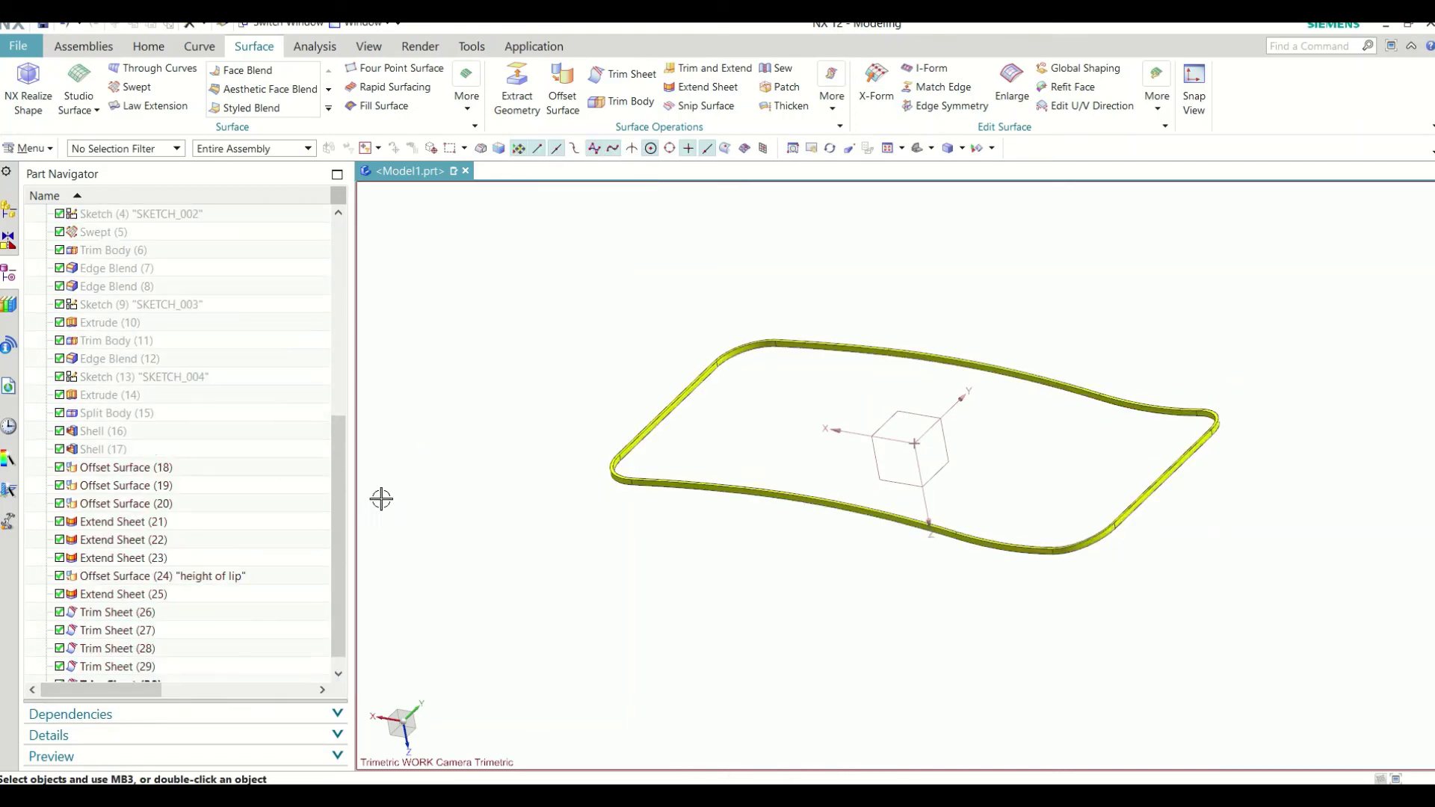
Step: Sew the lip target sheet with three offset-surface tool sheets into a solid body
scroll(650, 448, "down", 3)
scroll(640, 462, "down", 1)
scroll(602, 474, "down", 1)
scroll(593, 471, "down", 1)
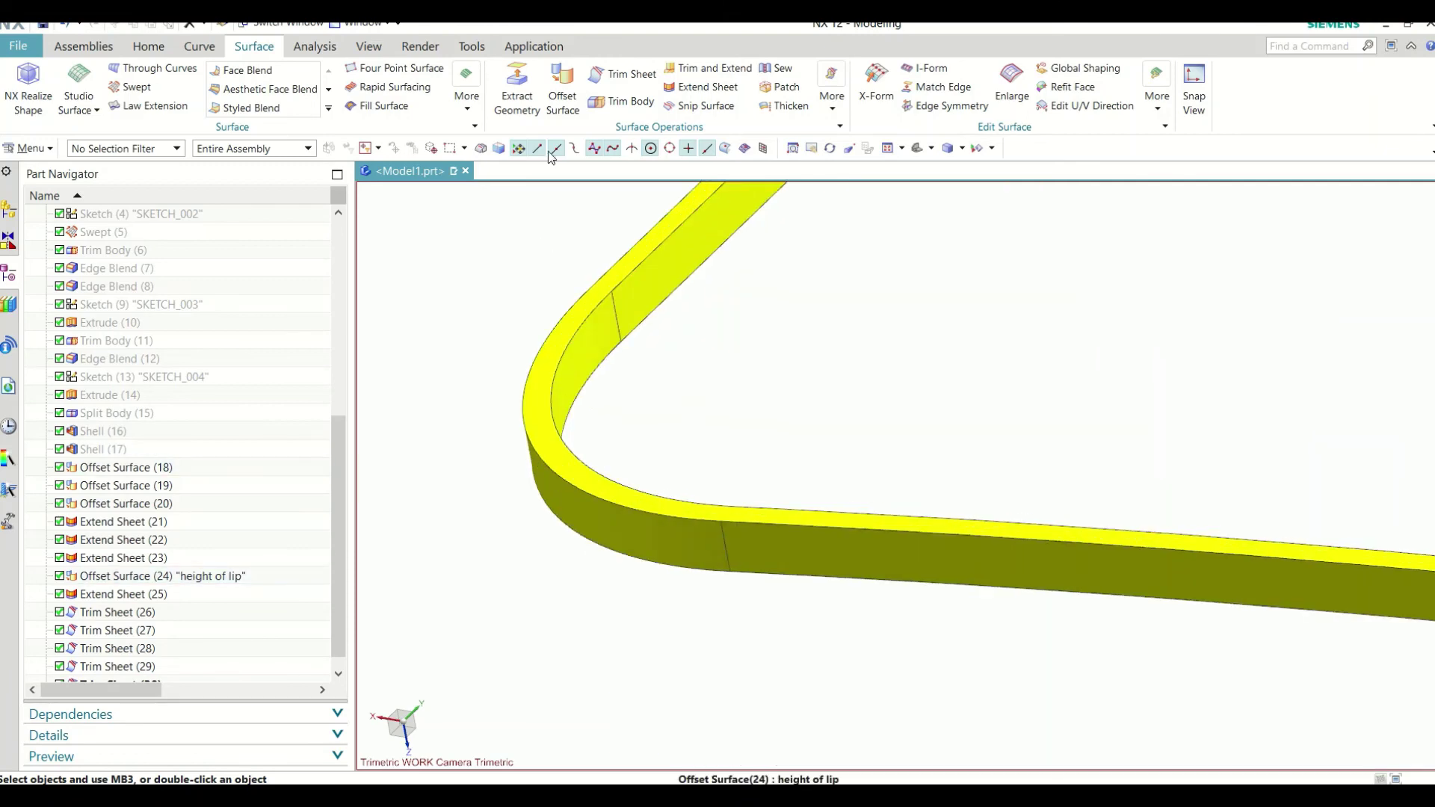
left_click(777, 68)
left_click(721, 221)
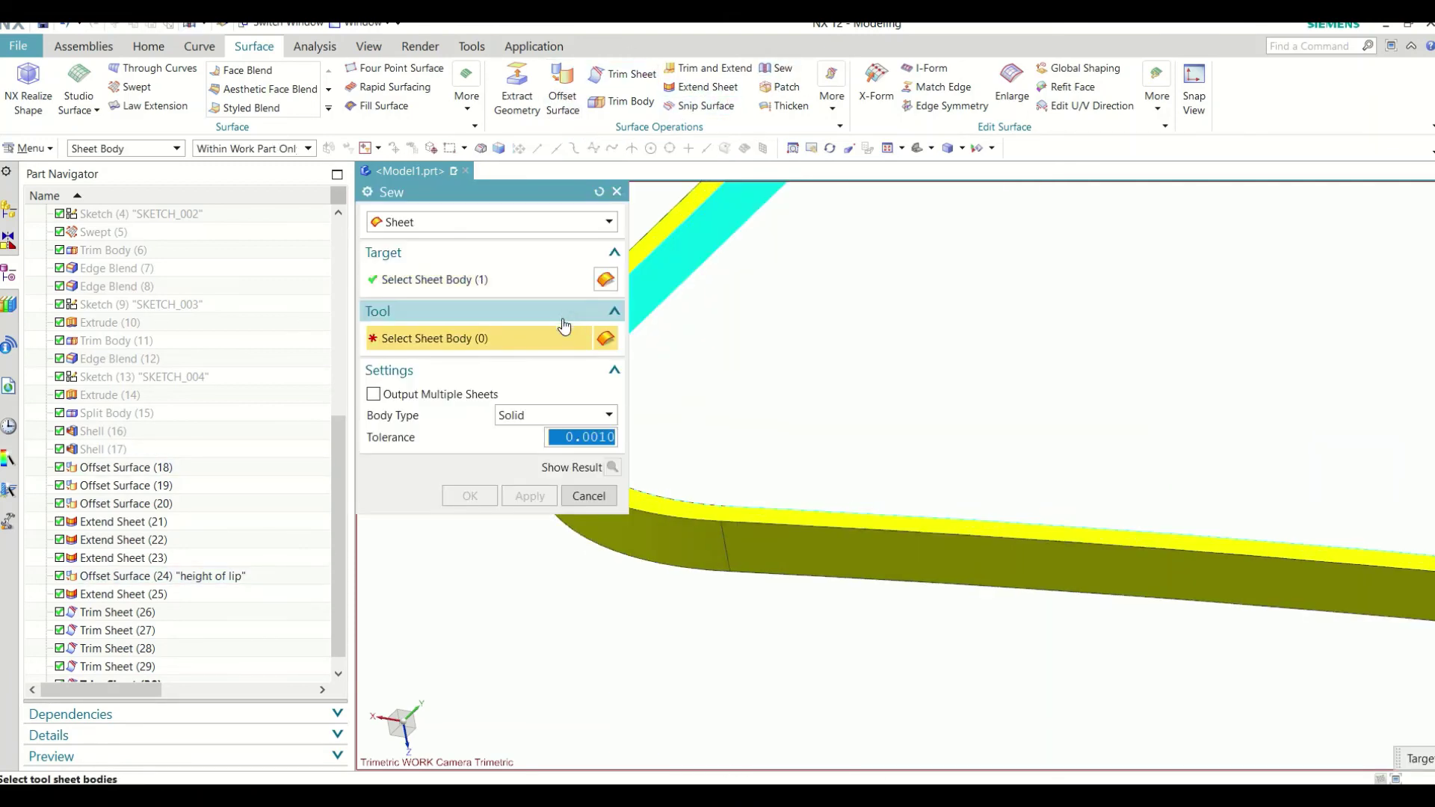
left_click(651, 237)
left_click(728, 532)
mouse_move(769, 625)
middle_mouse_down()
mouse_move(774, 570)
mouse_move(628, 557)
middle_mouse_up()
left_click(556, 568)
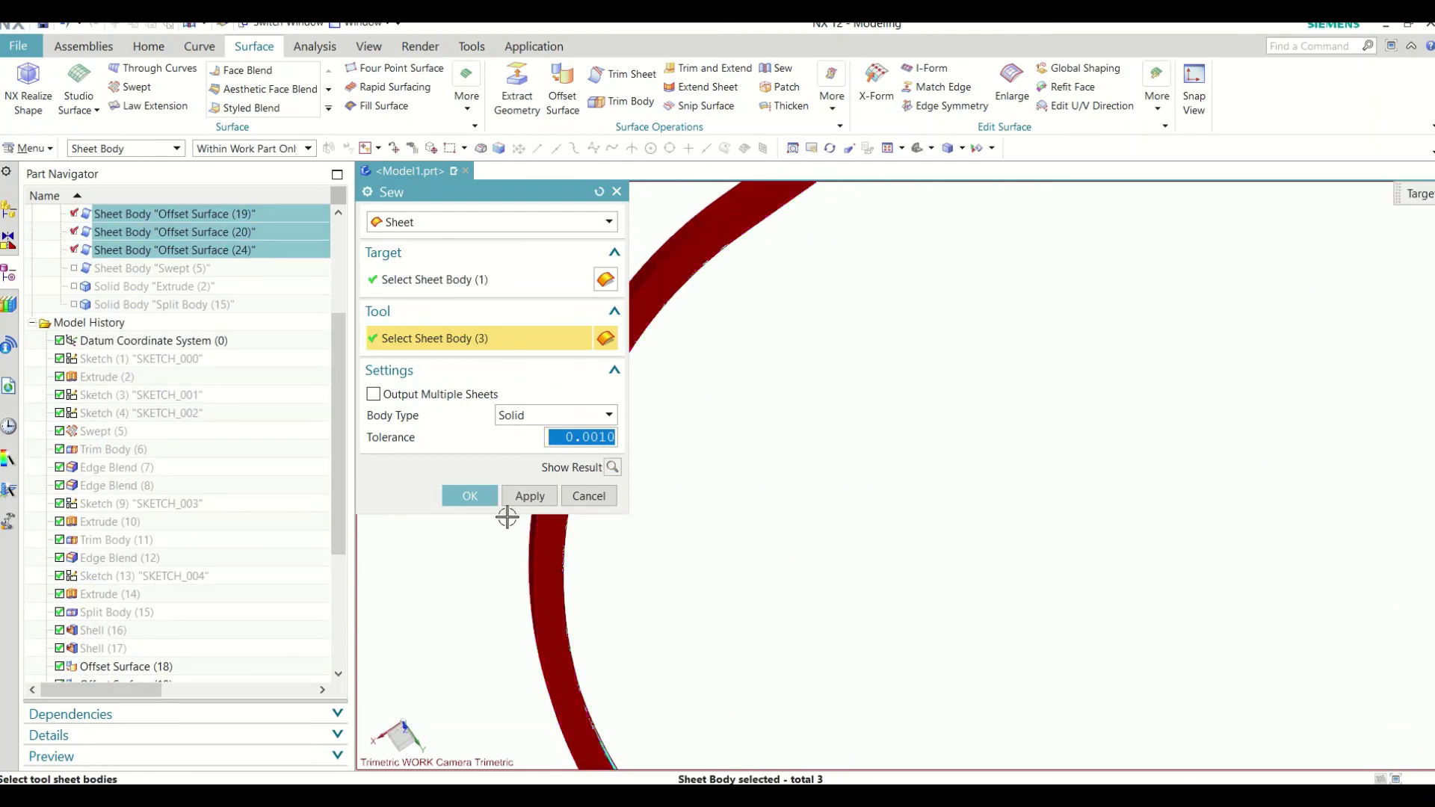
left_click(470, 490)
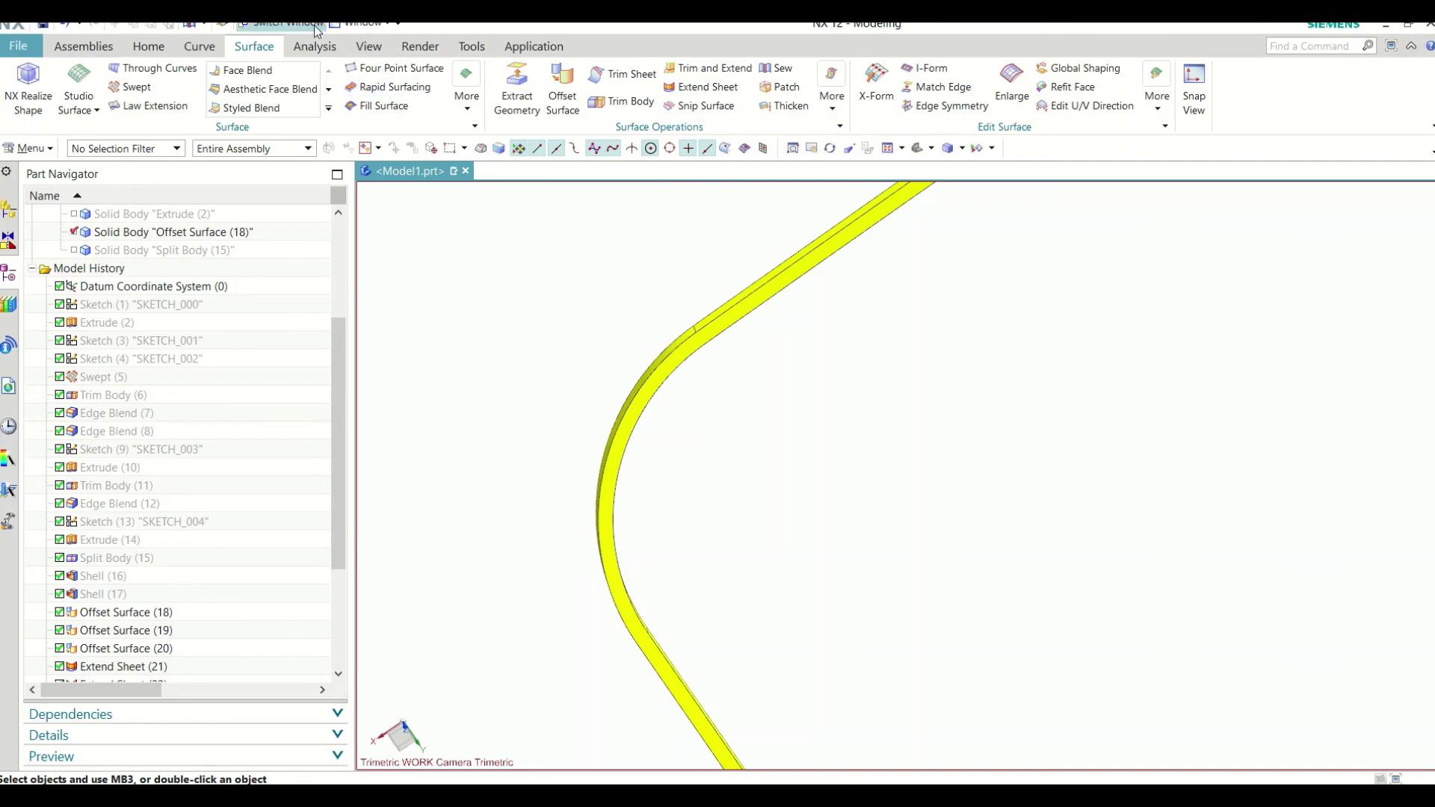
Step: Preview the model in a clip section, cancel it, and zoom back to the model
left_click(367, 48)
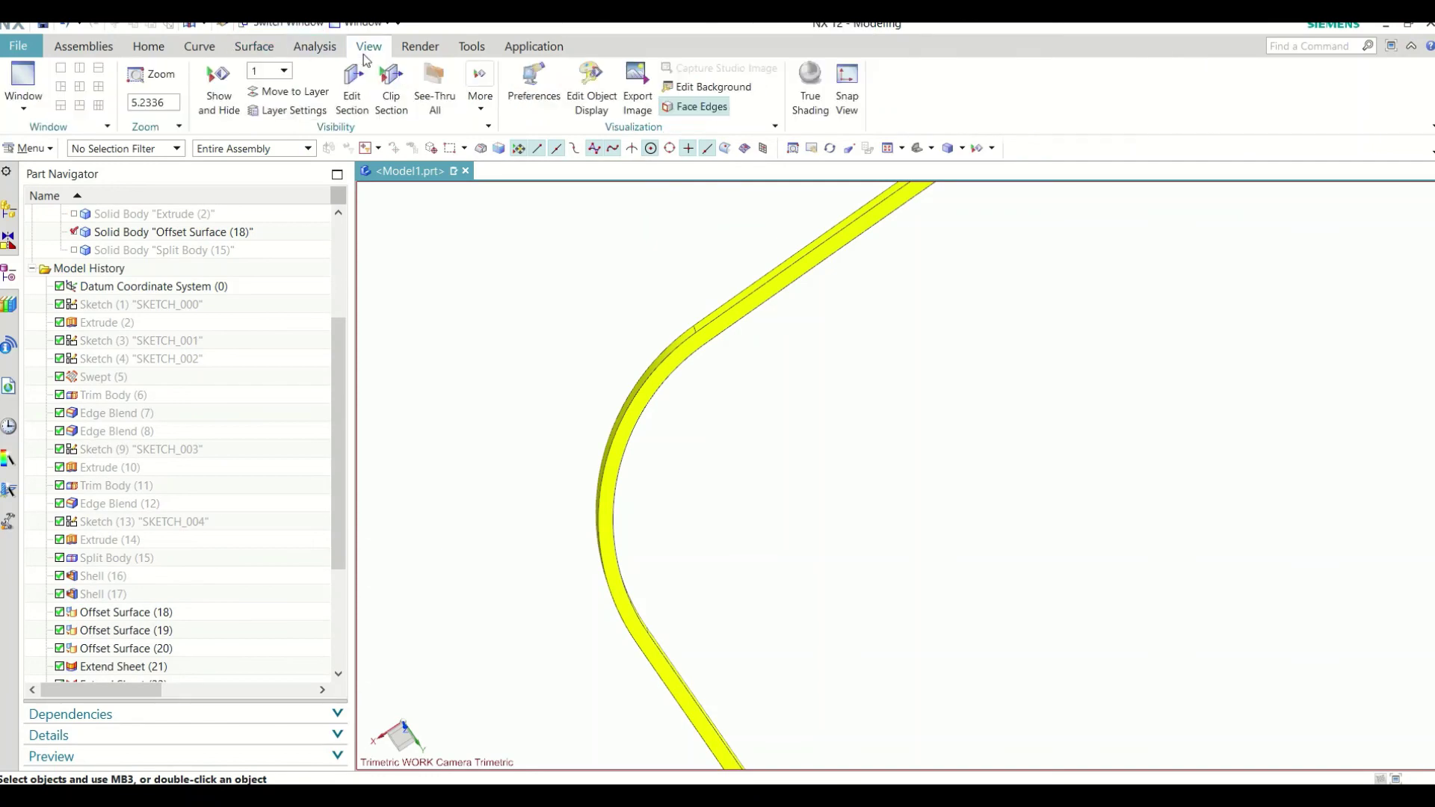
left_click(365, 92)
middle_click_drag(825, 554, 865, 752)
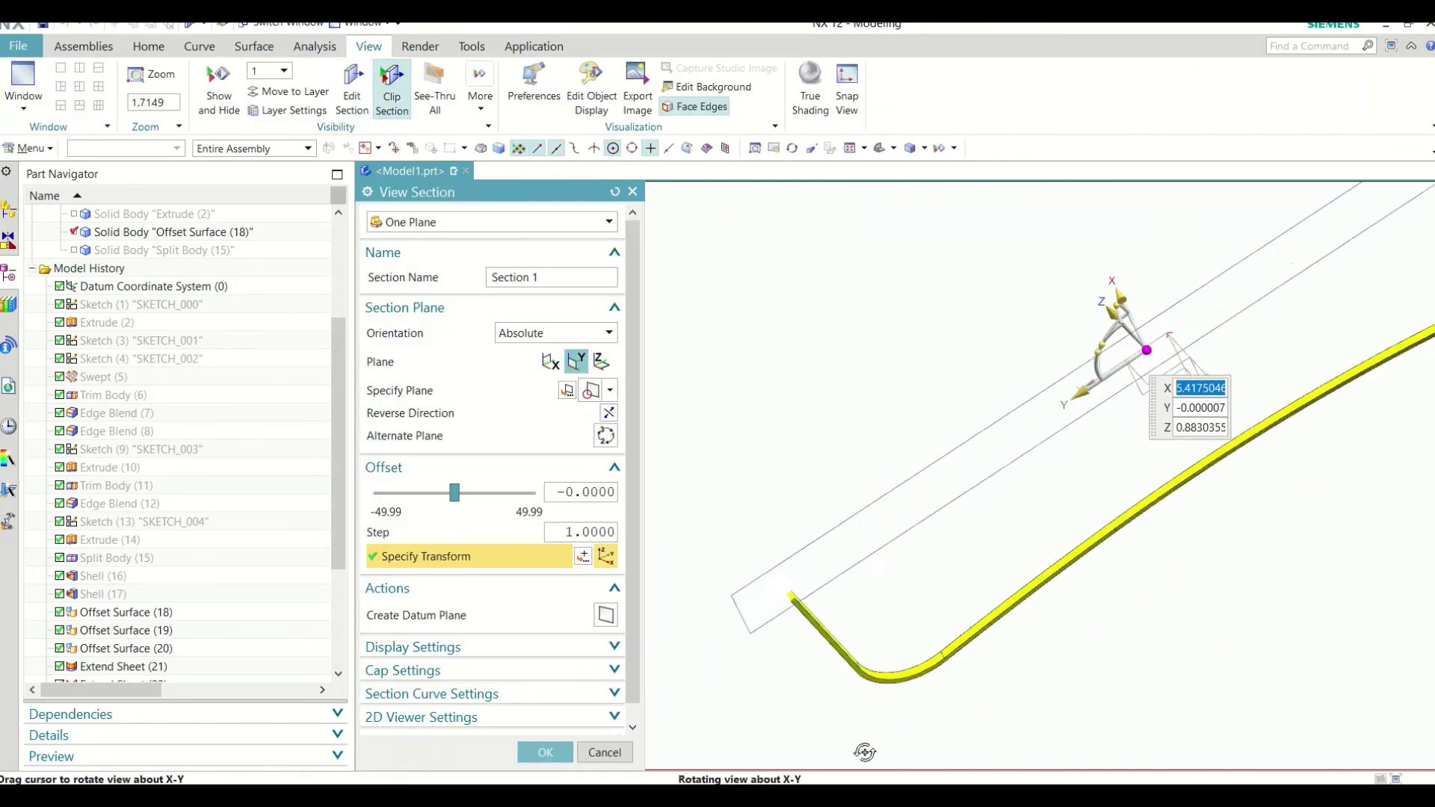
scroll(796, 617, "down", 3)
scroll(749, 573, "down", 4)
scroll(761, 544, "down", 4)
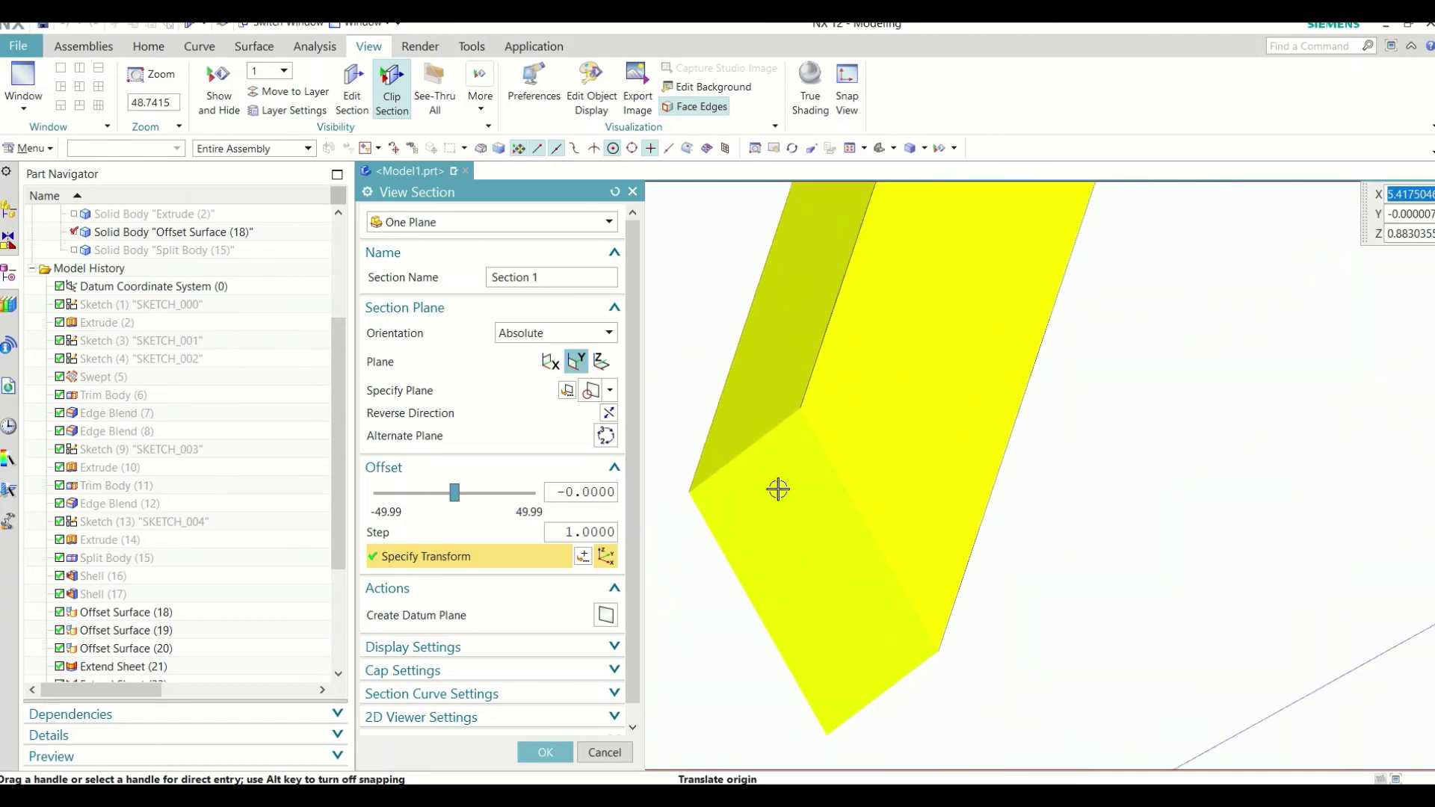
left_click(604, 761)
scroll(650, 548, "up", 5)
scroll(692, 400, "up", 4)
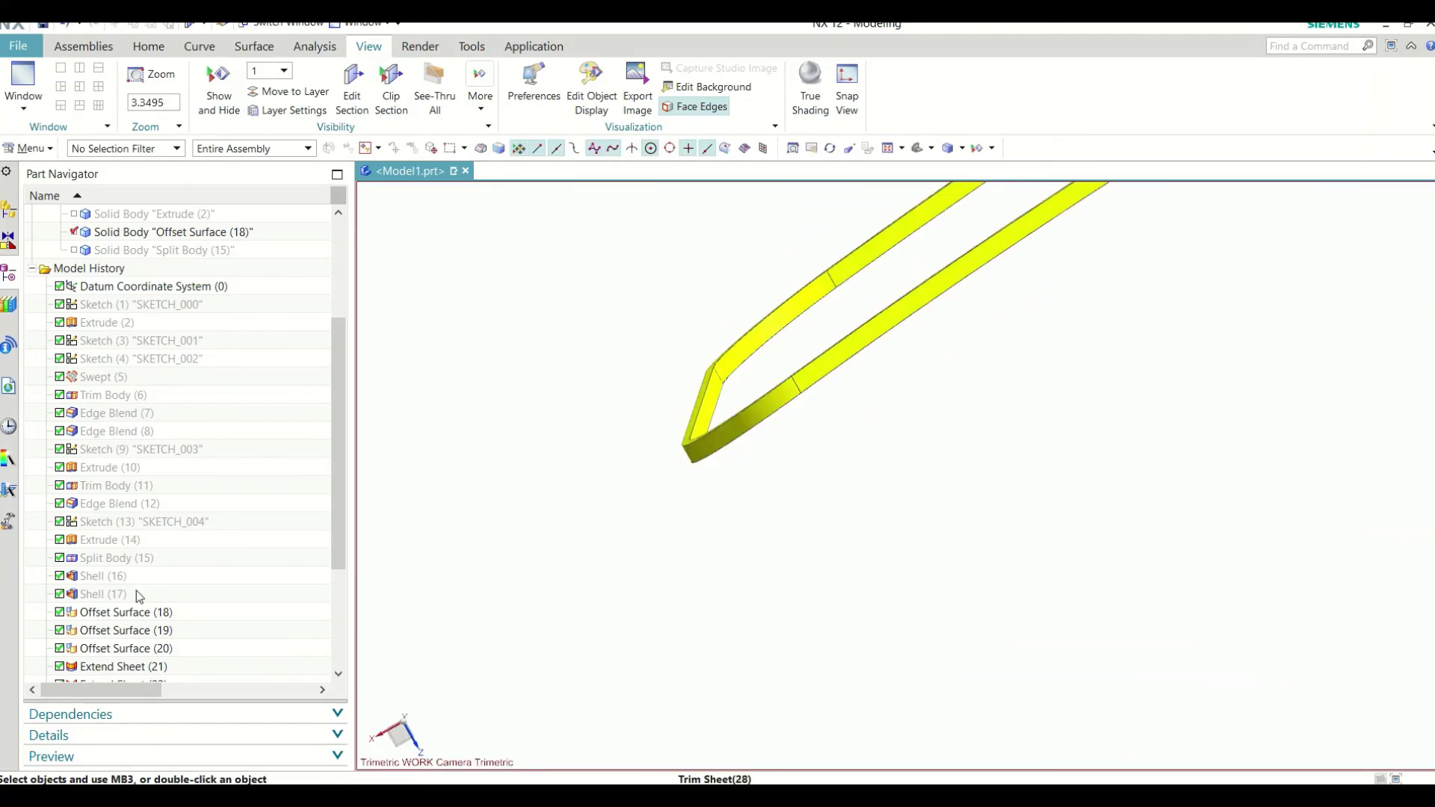
scroll(138, 595, "down", 5)
scroll(112, 523, "up", 6)
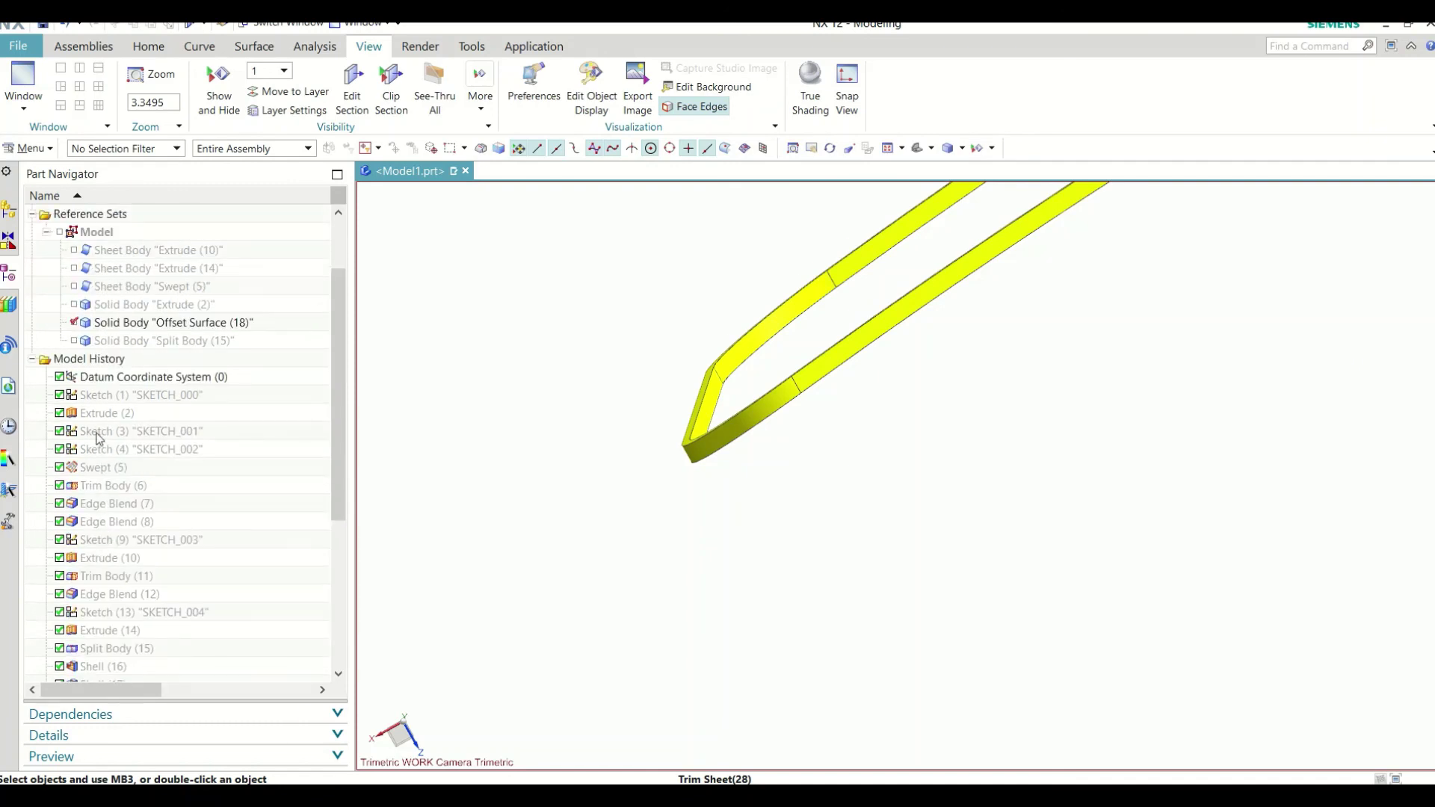
Step: Subtract the Offset Surface (18) solid from Split Body (15), keeping the tool body
left_click(76, 340)
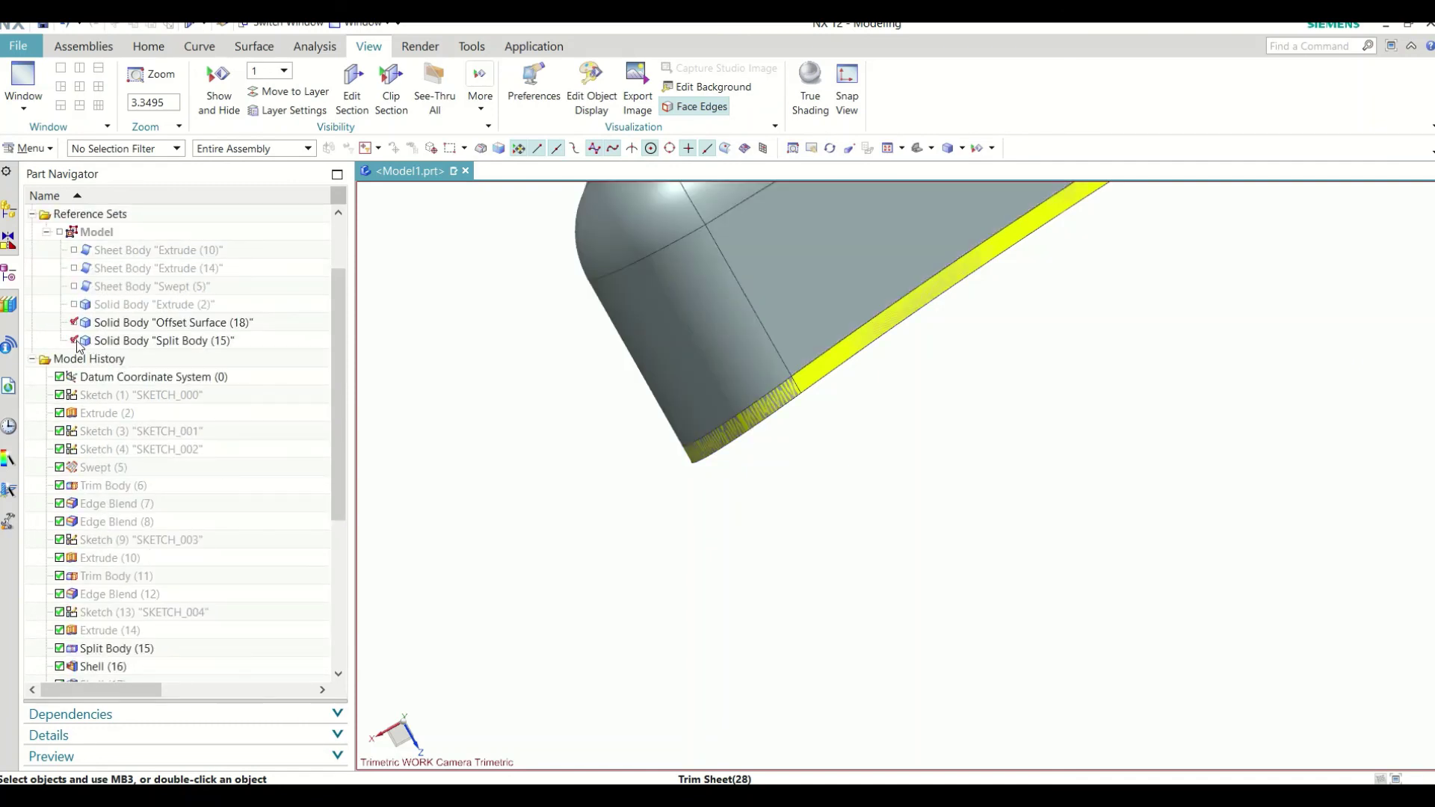
left_click(150, 52)
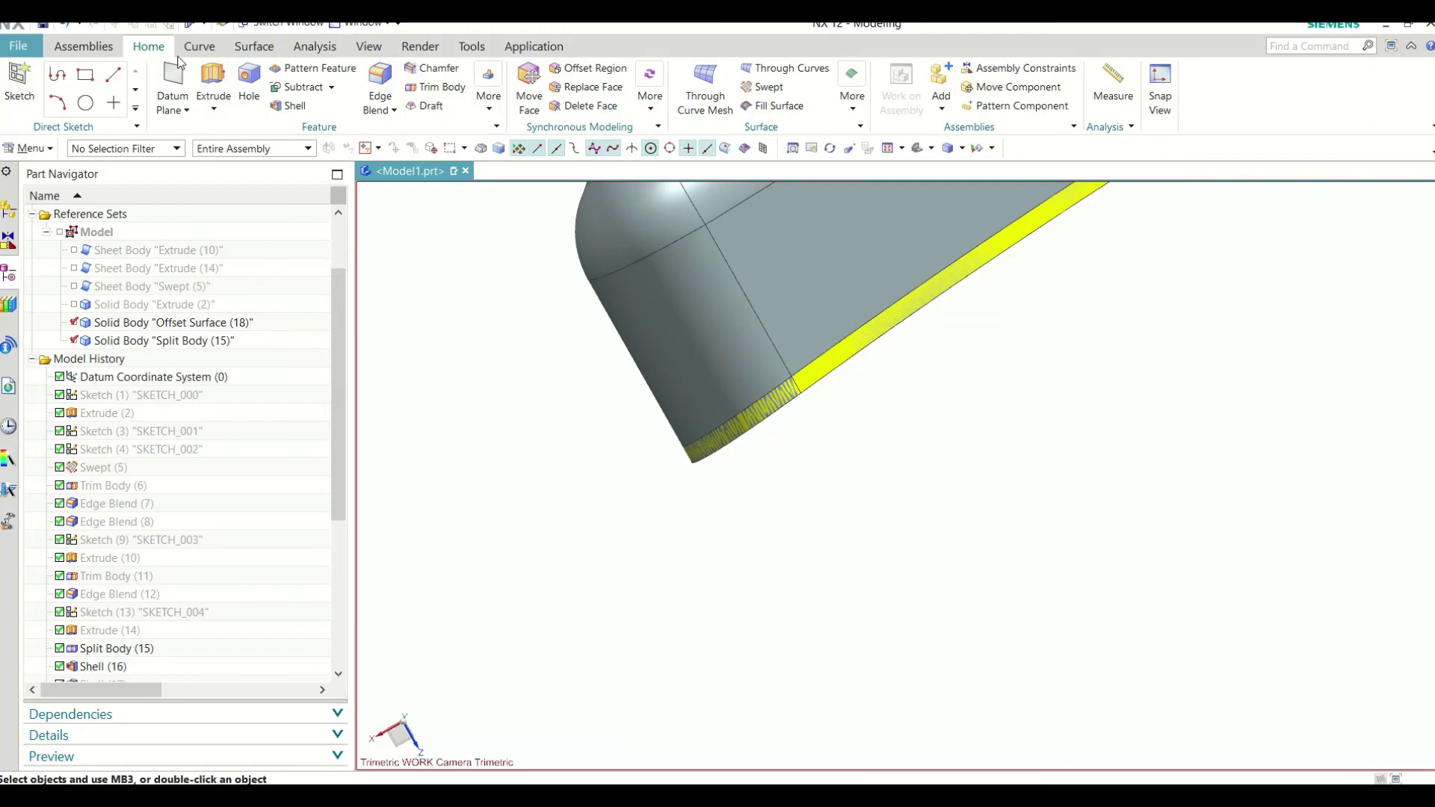
left_click(319, 87)
left_click(738, 306)
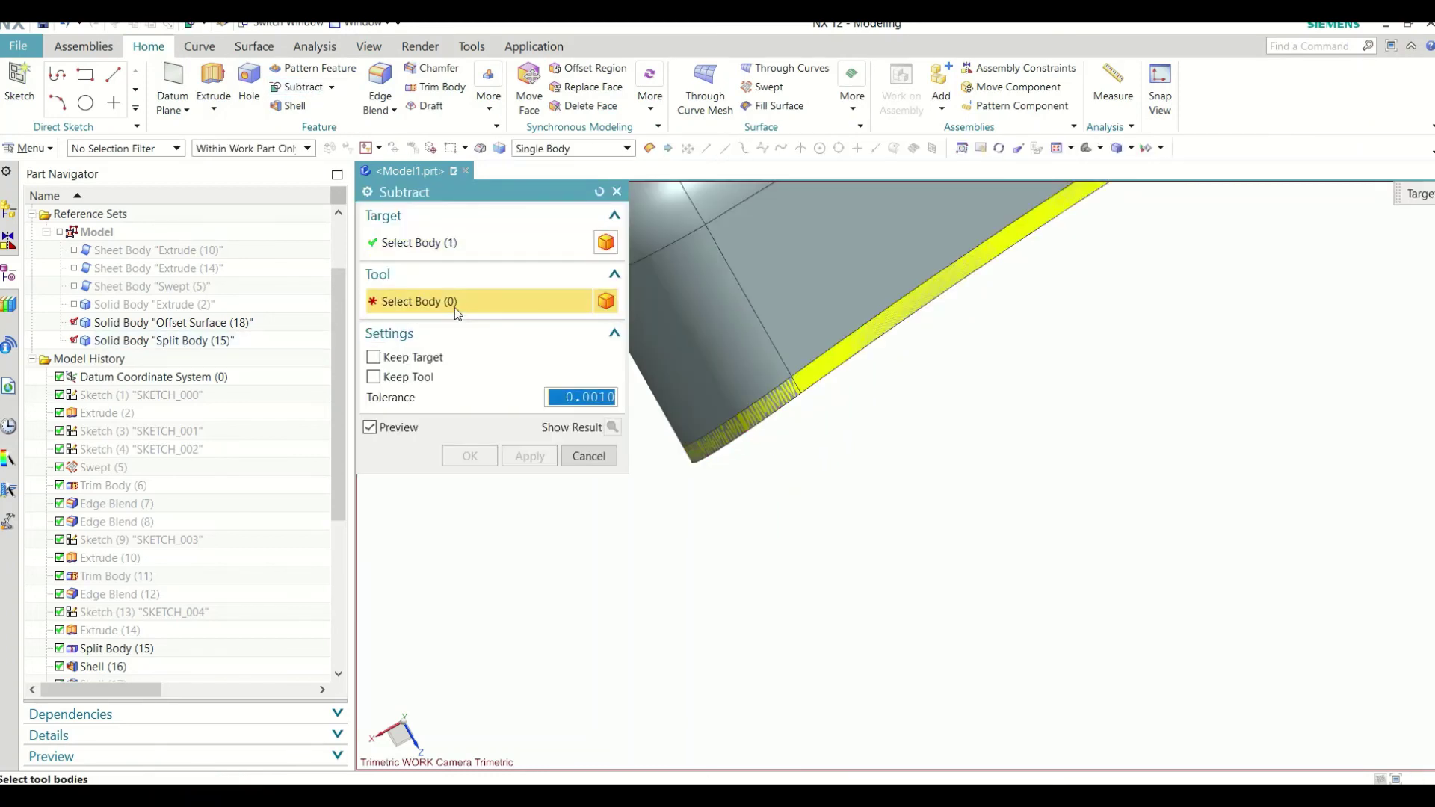
left_click(807, 386)
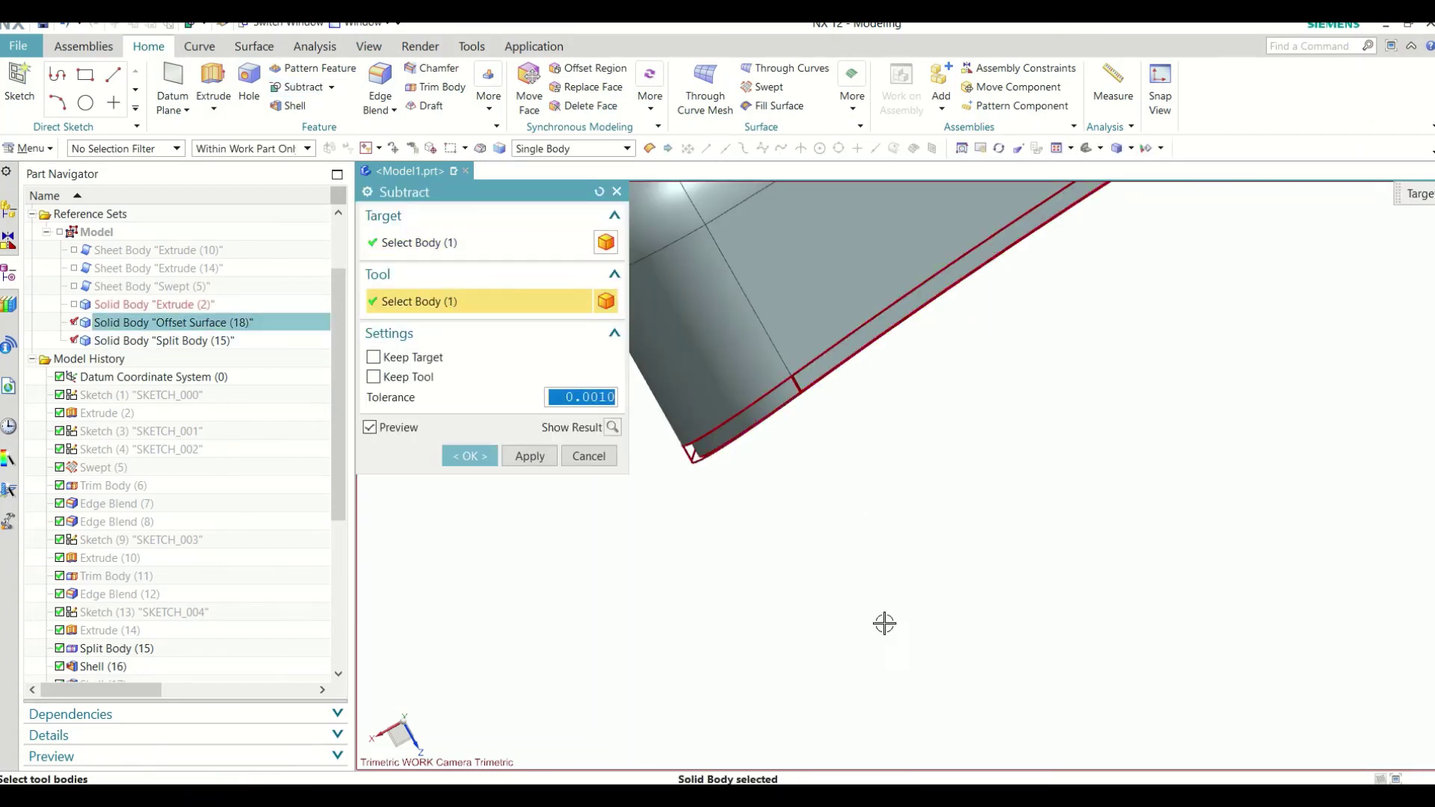
left_click(374, 379)
left_click(478, 456)
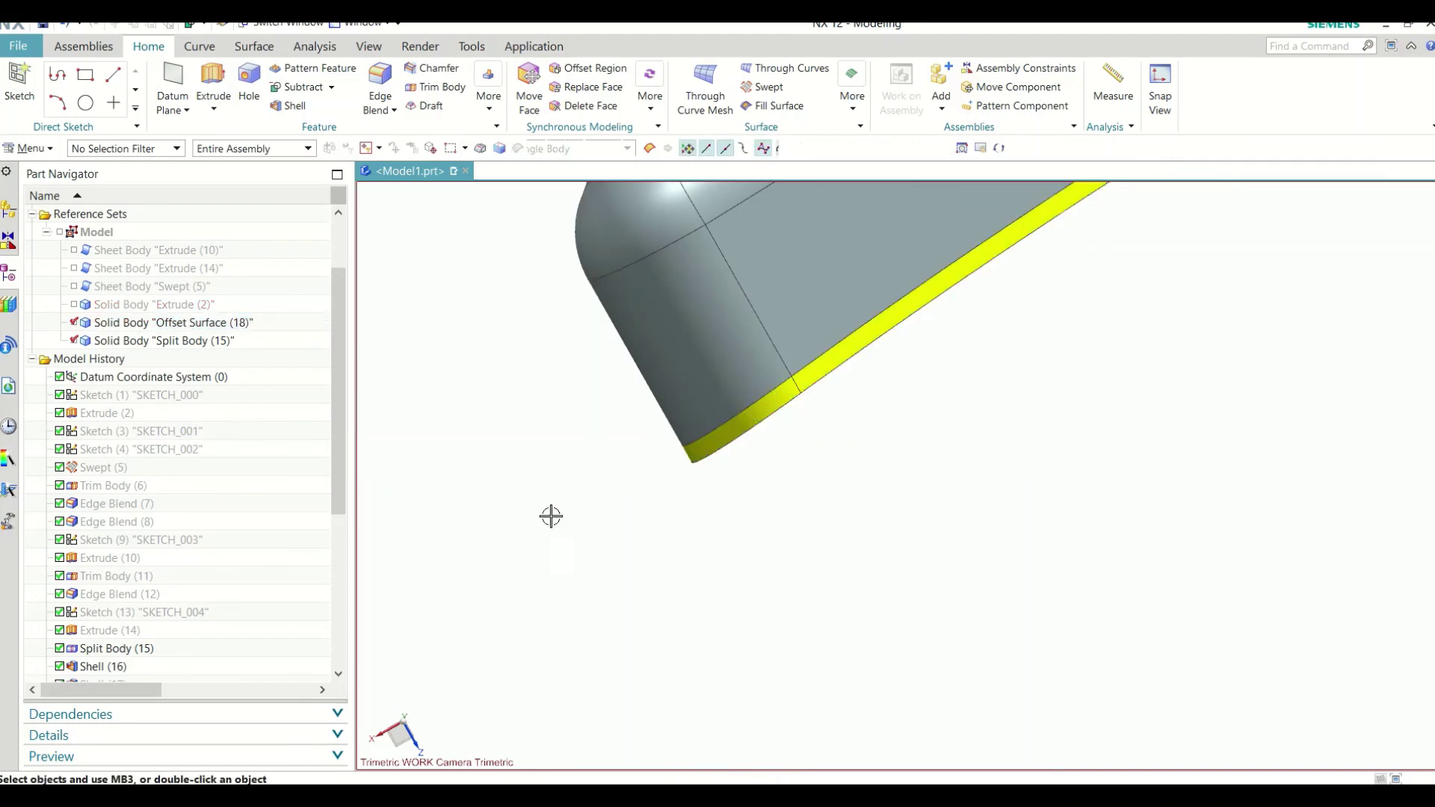
Step: Show the Extrude (2) solid and hide Split Body (15) to expose the lip rim
middle_click_drag(551, 513, 684, 386)
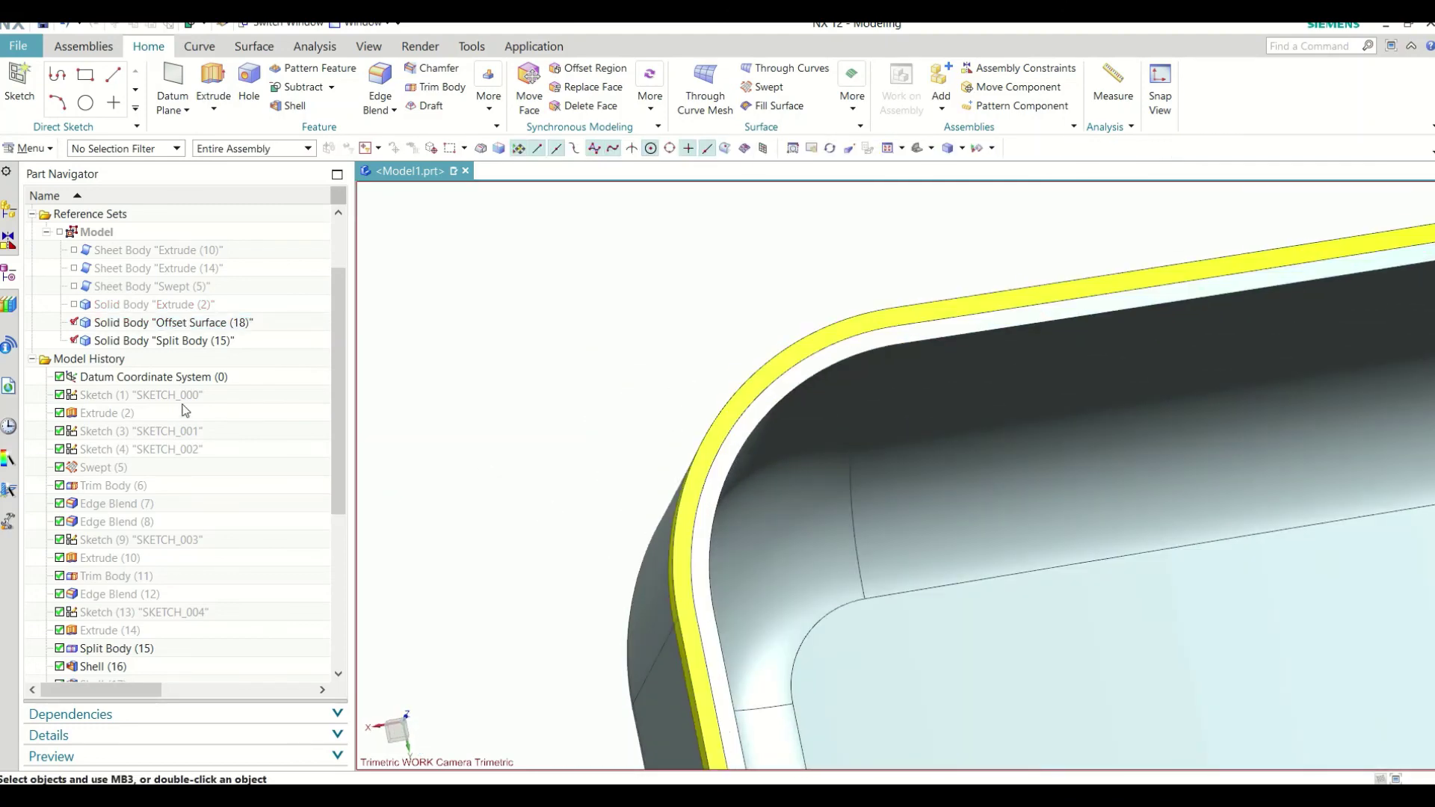
left_click(74, 341)
left_click(74, 322)
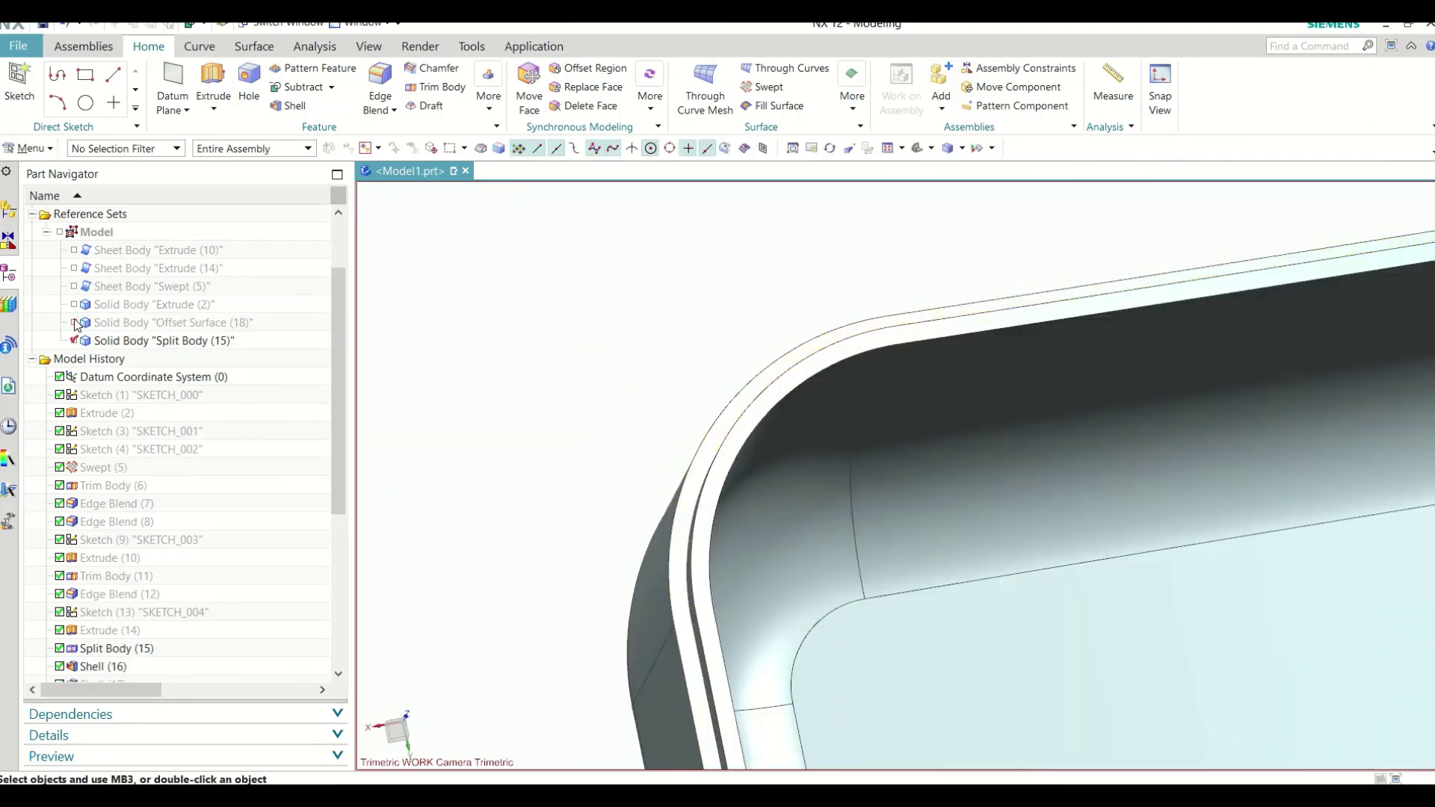
left_click(75, 322)
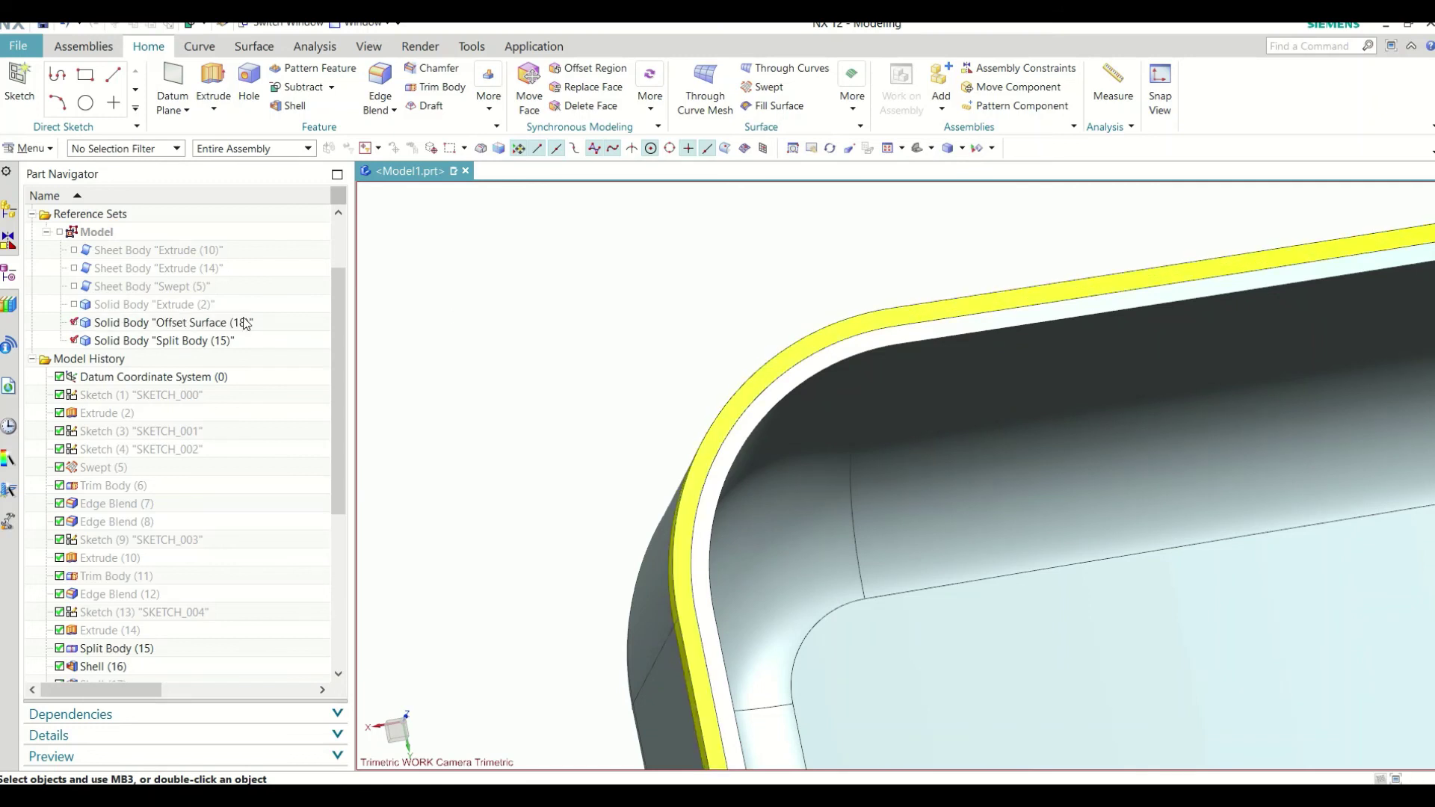
left_click(77, 305)
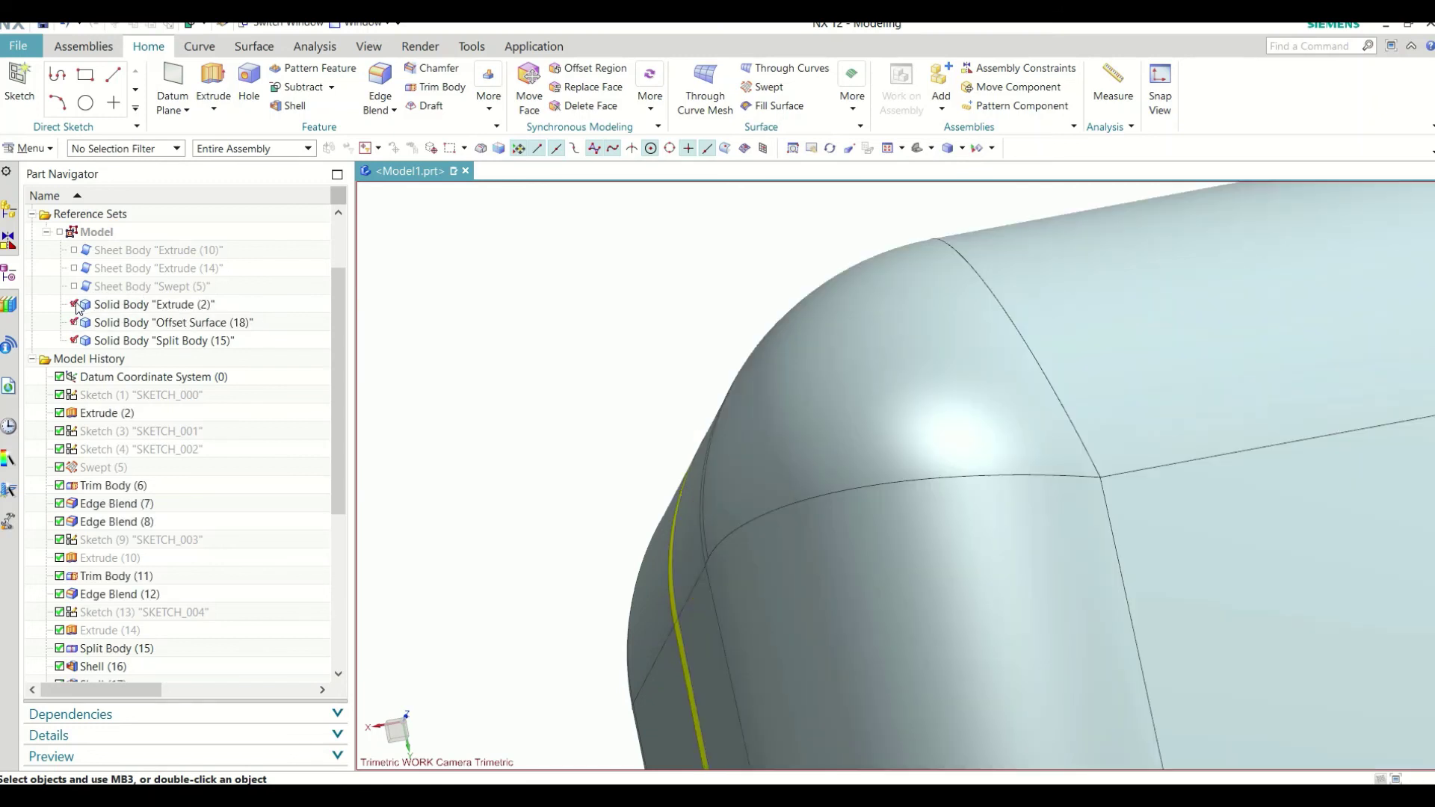
left_click(75, 341)
middle_click_drag(545, 434, 572, 347)
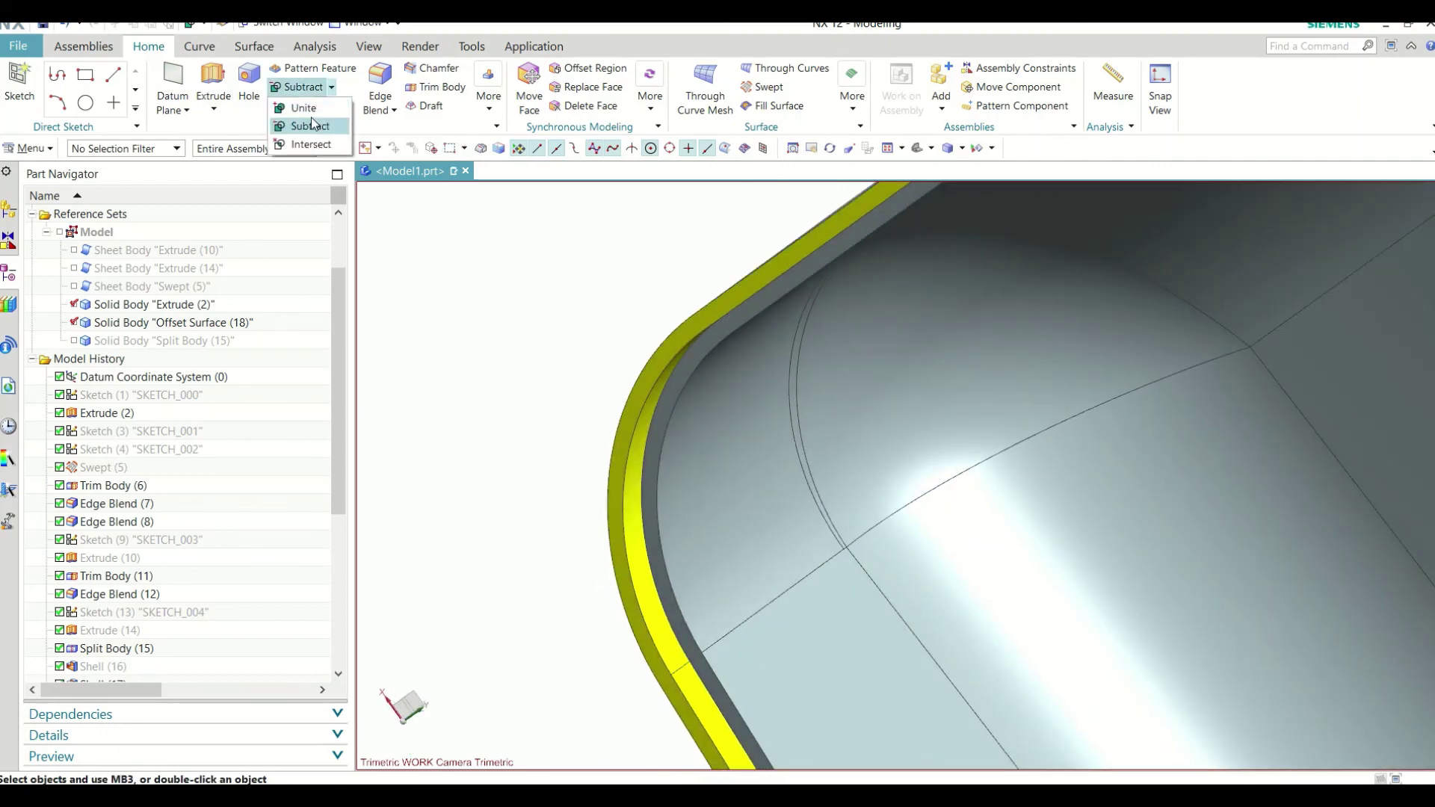
Step: Unite Offset Surface (18) as tool into Extrude (2), then redisplay Split Body (15)
left_click(311, 109)
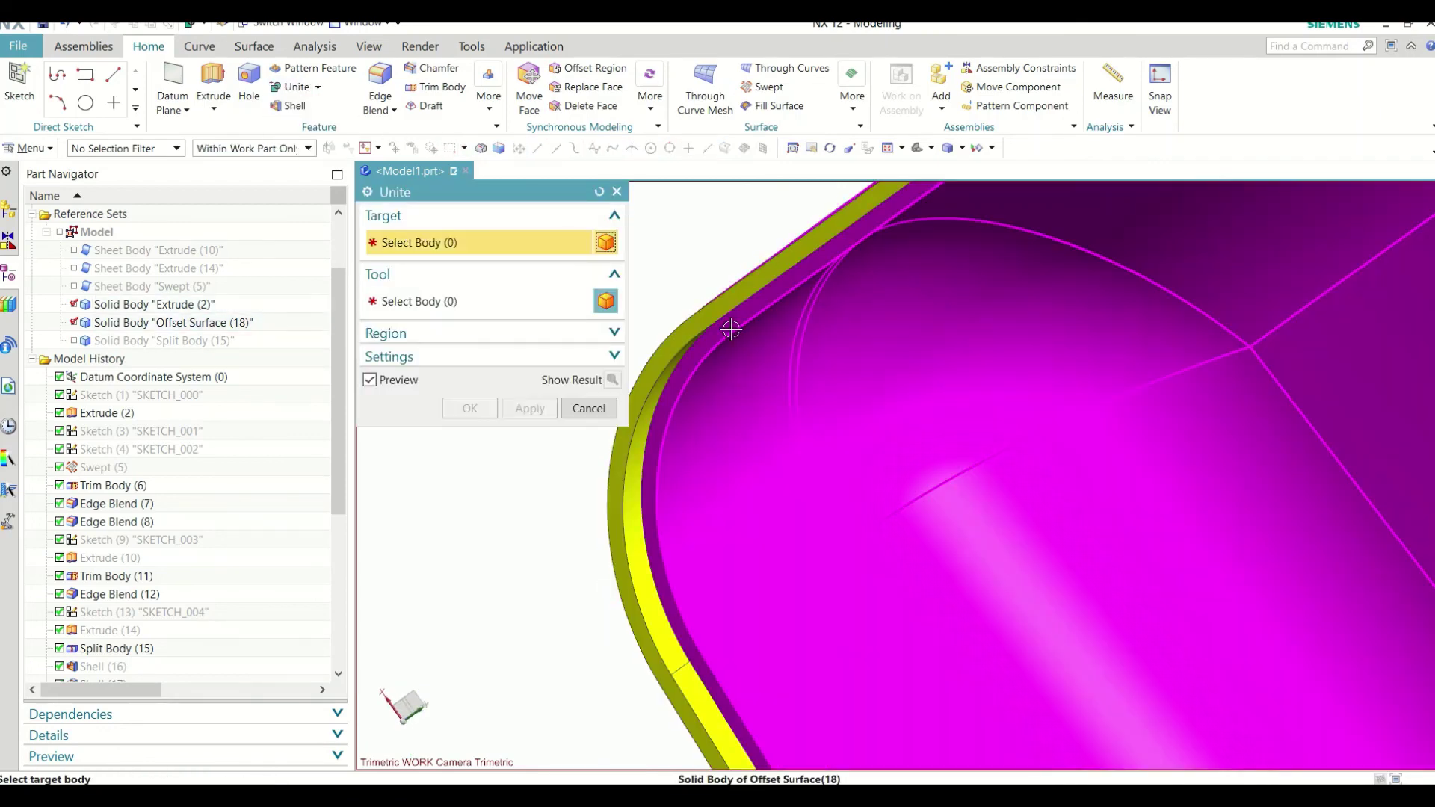
left_click(736, 322)
left_click(695, 330)
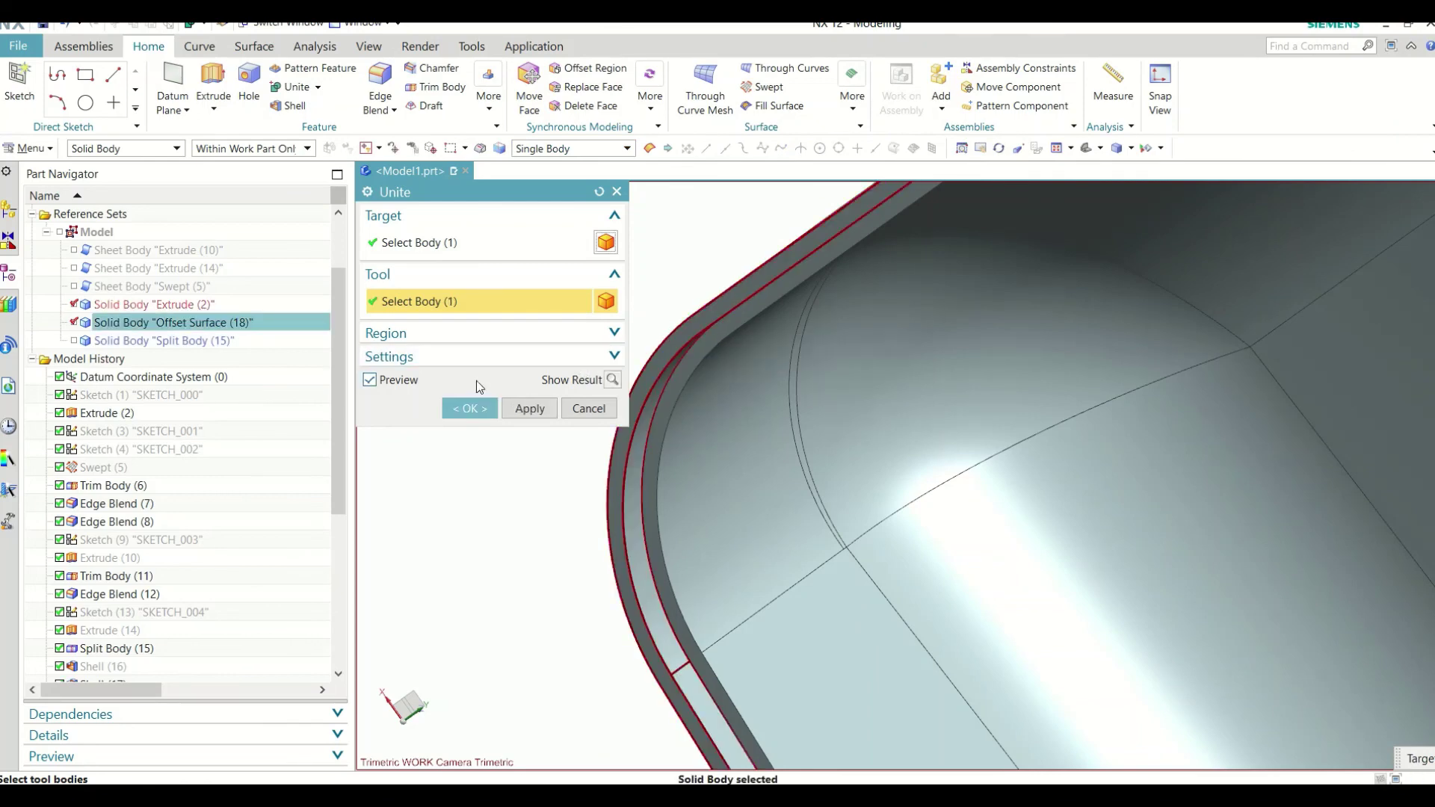
left_click(465, 408)
mouse_move(528, 429)
middle_mouse_down()
mouse_move(906, 408)
mouse_move(848, 352)
mouse_move(871, 374)
mouse_move(859, 359)
middle_mouse_up()
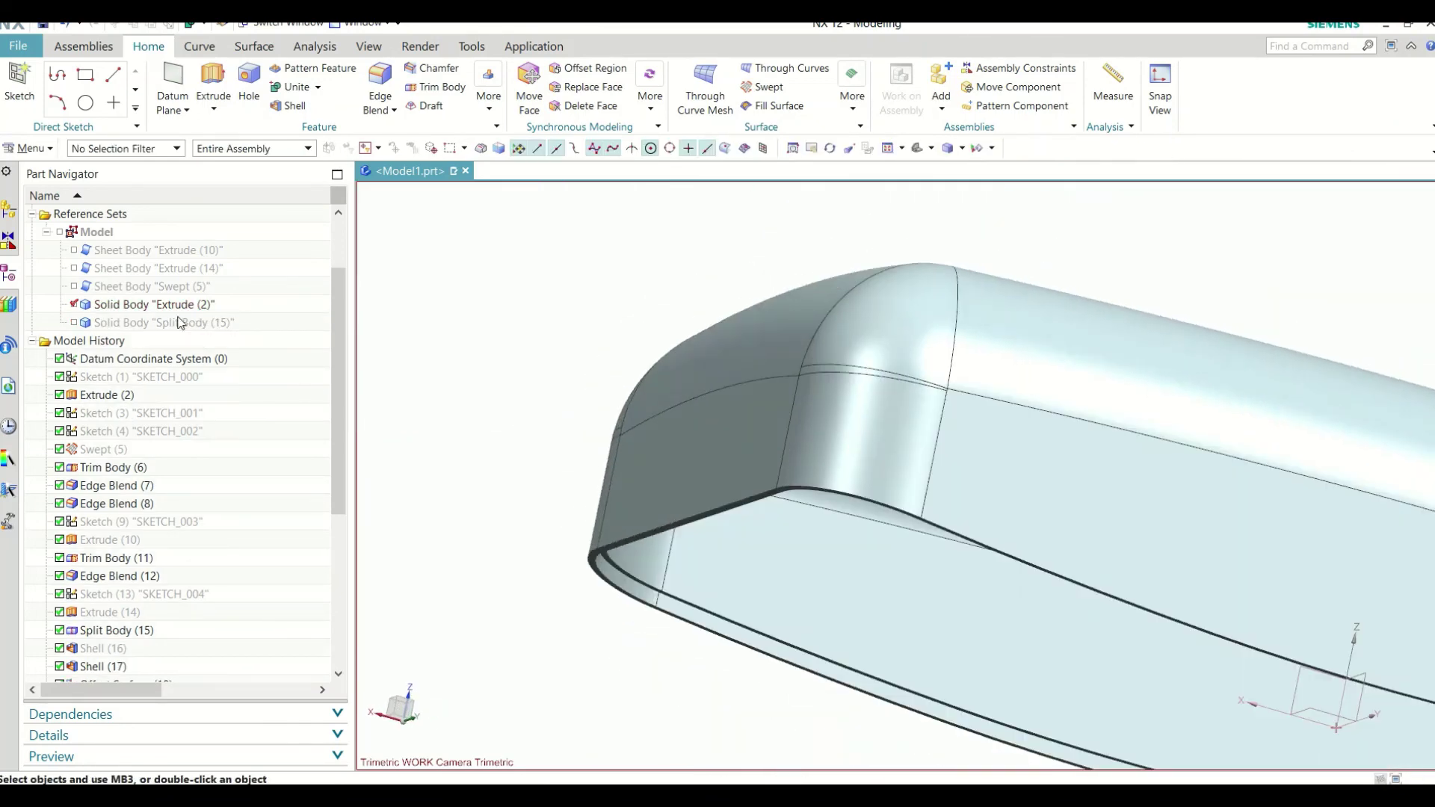
left_click(76, 322)
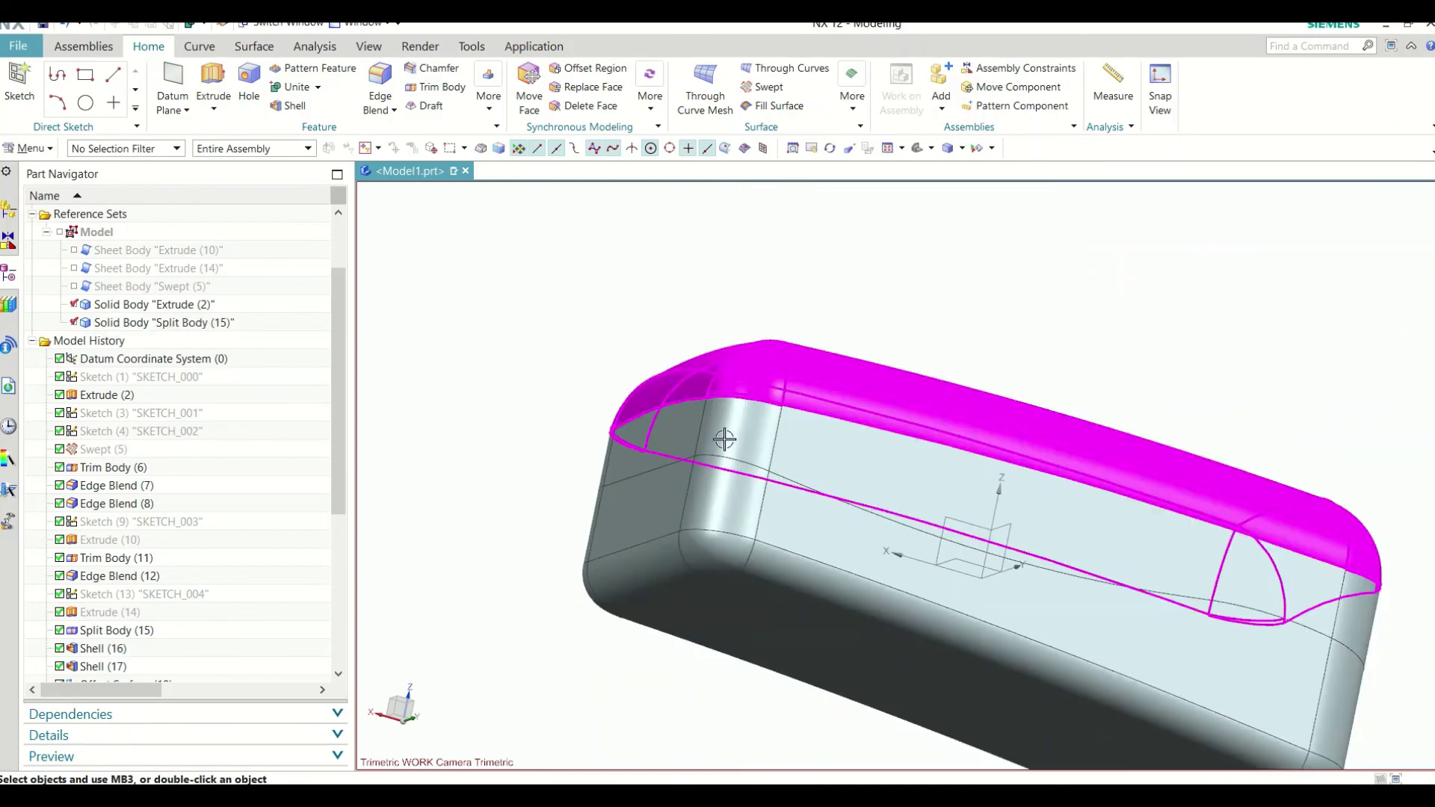
mouse_move(829, 463)
middle_mouse_down()
mouse_move(833, 496)
mouse_move(818, 390)
mouse_move(836, 352)
mouse_move(820, 394)
mouse_move(829, 481)
mouse_move(764, 466)
mouse_move(688, 384)
mouse_move(858, 432)
mouse_move(810, 458)
middle_mouse_up()
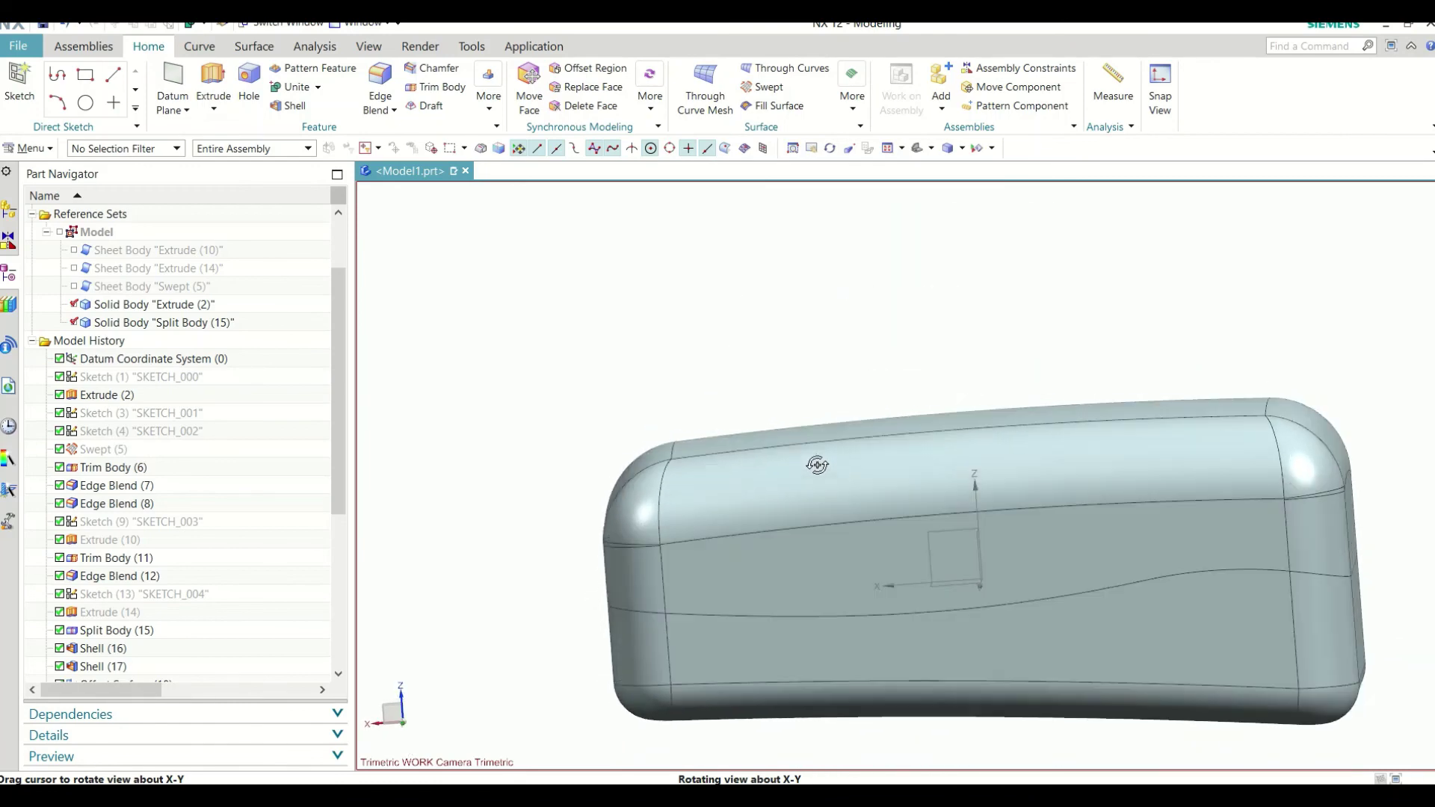
Step: Hide the Extrude (2) solid and orbit and zoom to inspect the open tray
left_click(76, 305)
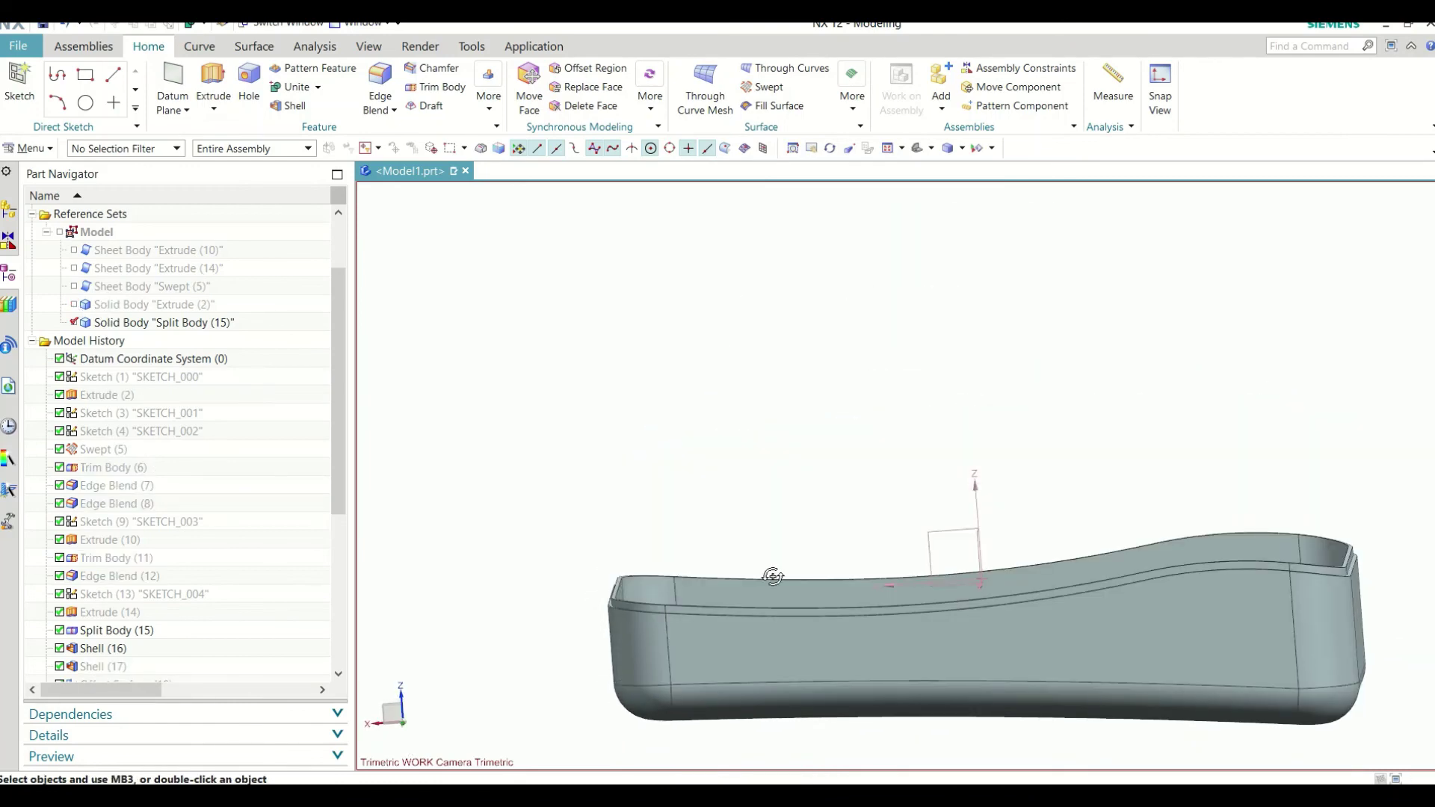
mouse_move(773, 577)
middle_mouse_down()
mouse_move(698, 641)
mouse_move(545, 682)
mouse_move(605, 663)
mouse_move(539, 536)
mouse_move(589, 631)
mouse_move(651, 512)
mouse_move(617, 565)
middle_mouse_up()
scroll(589, 631, "down", 5)
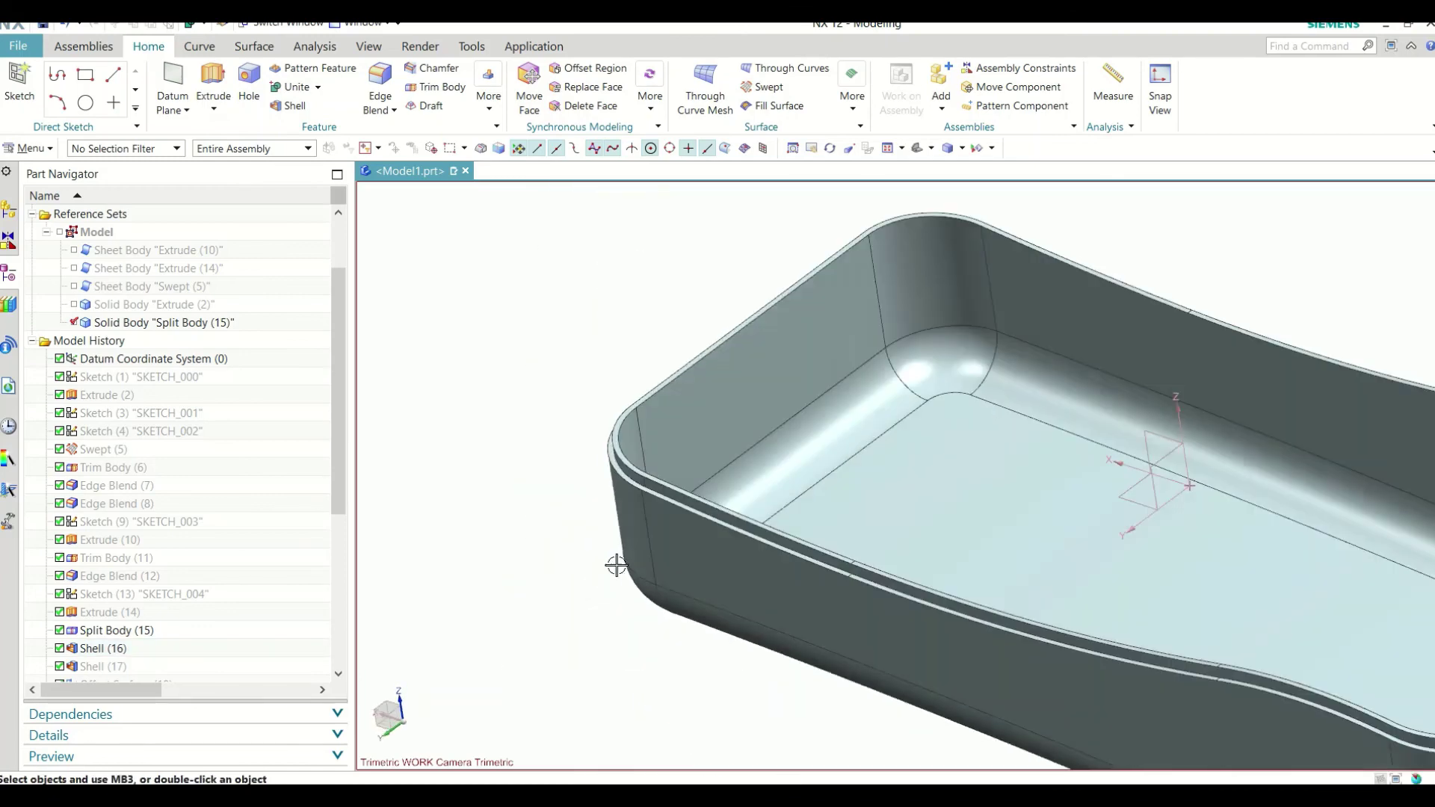
scroll(621, 416, "up", 3)
scroll(625, 458, "up", 3)
scroll(782, 436, "down", 3)
scroll(848, 386, "down", 5)
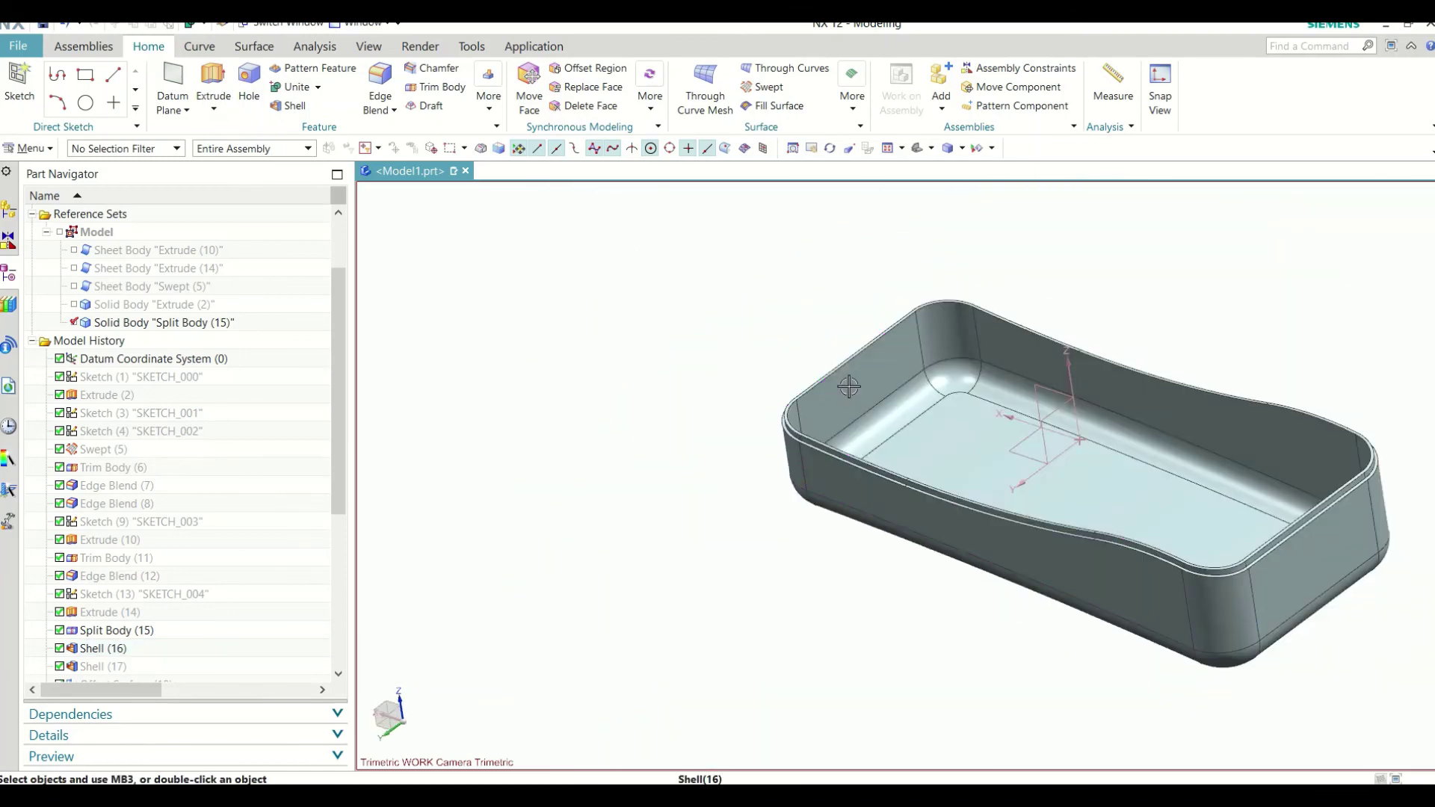
left_click_drag(343, 490, 357, 679)
mouse_move(1191, 570)
middle_mouse_down()
mouse_move(1228, 382)
mouse_move(1207, 551)
mouse_move(636, 636)
middle_mouse_up()
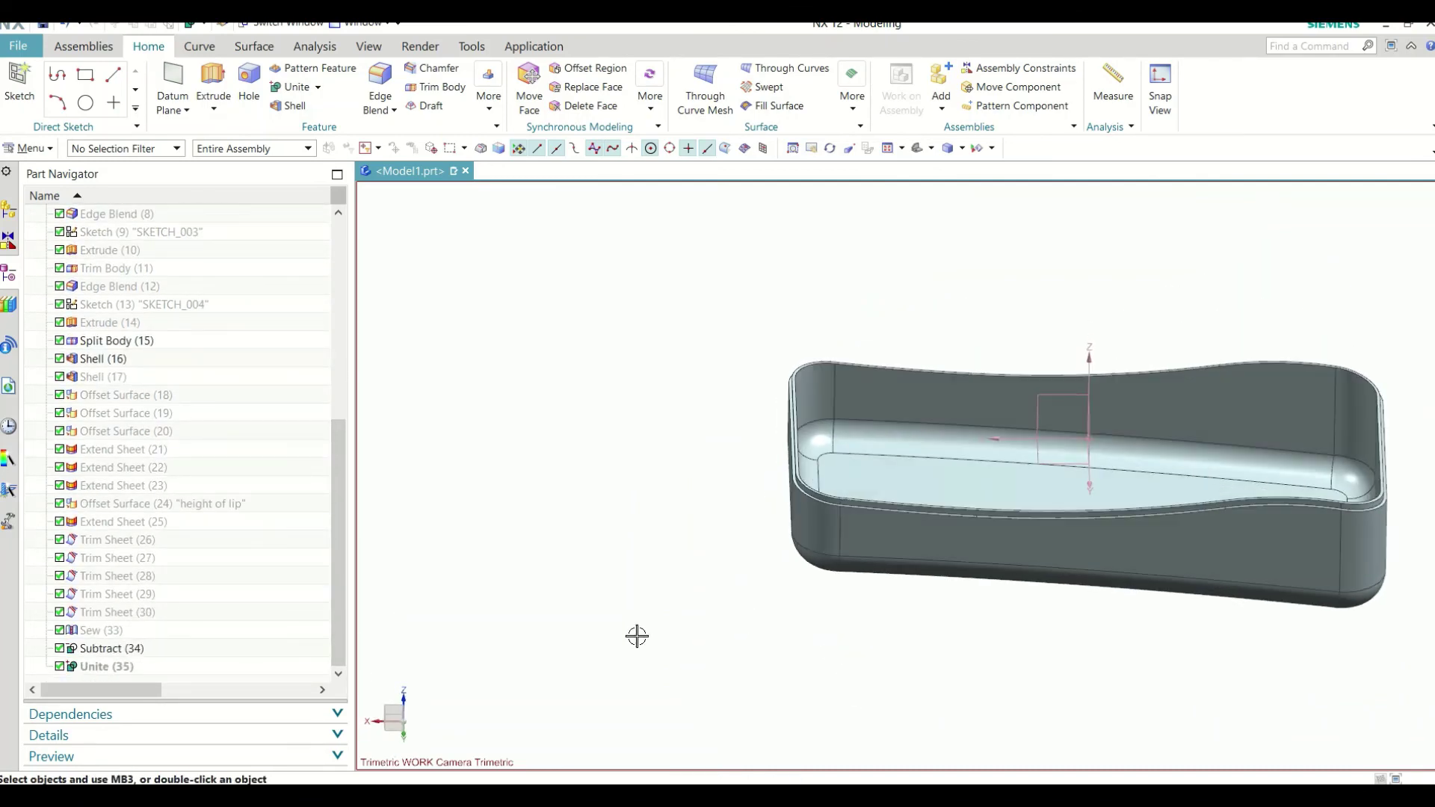
Step: Show the body produced by Unite (35) over the tray
left_click(120, 667)
right_click(121, 666)
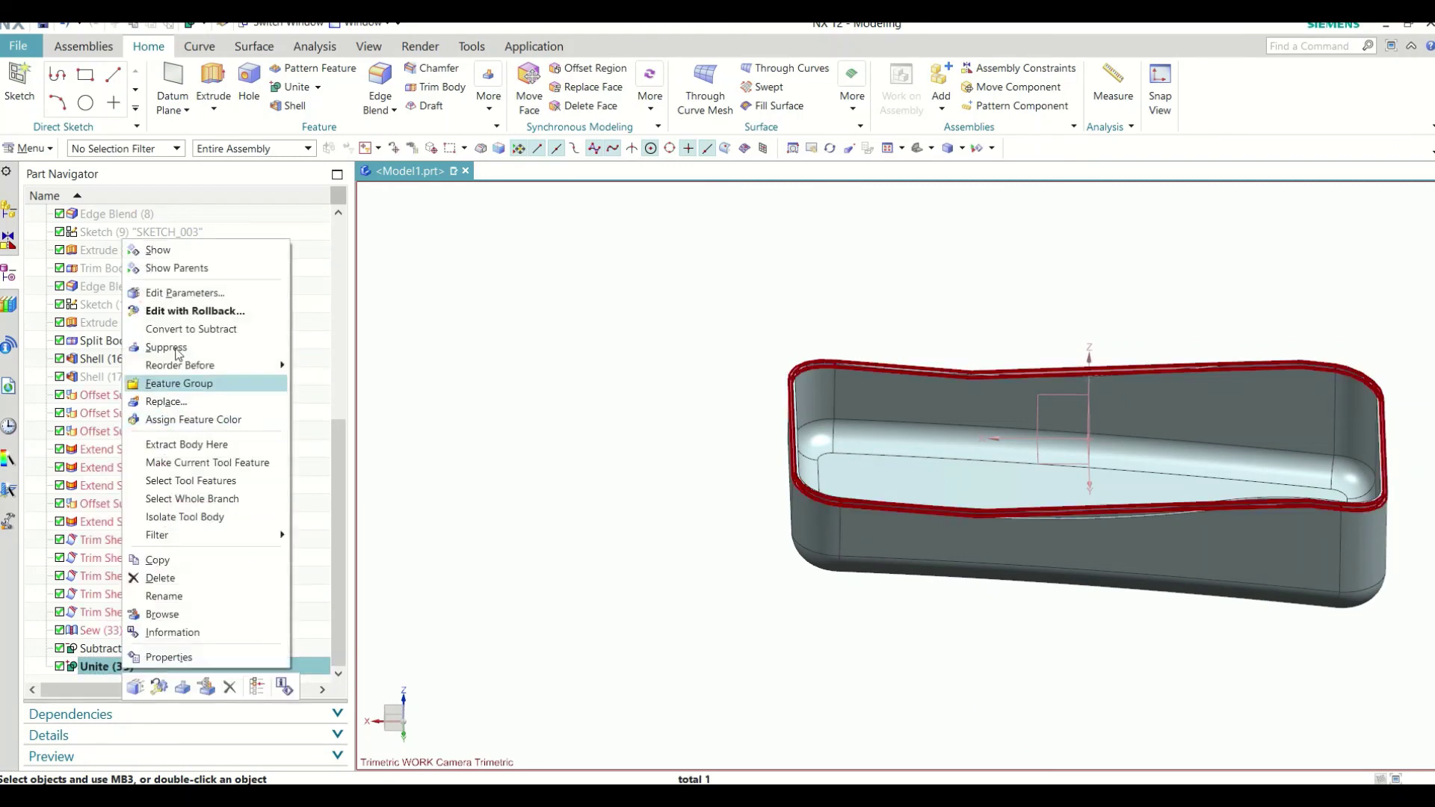
left_click(166, 251)
middle_click_drag(747, 448, 799, 362)
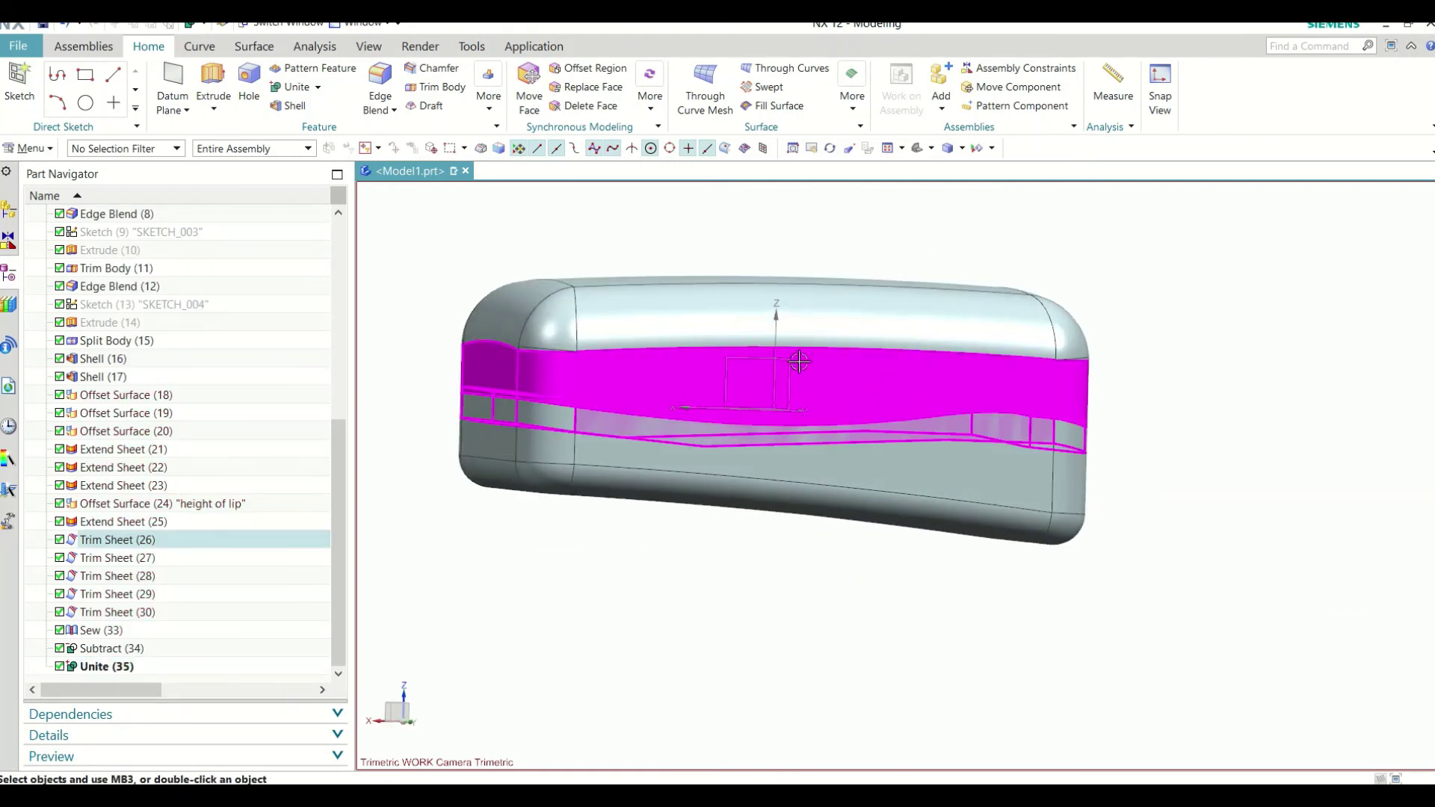
Step: Colour the united upper body cyan with Edit Object Display, with clip section enabled
left_click(368, 46)
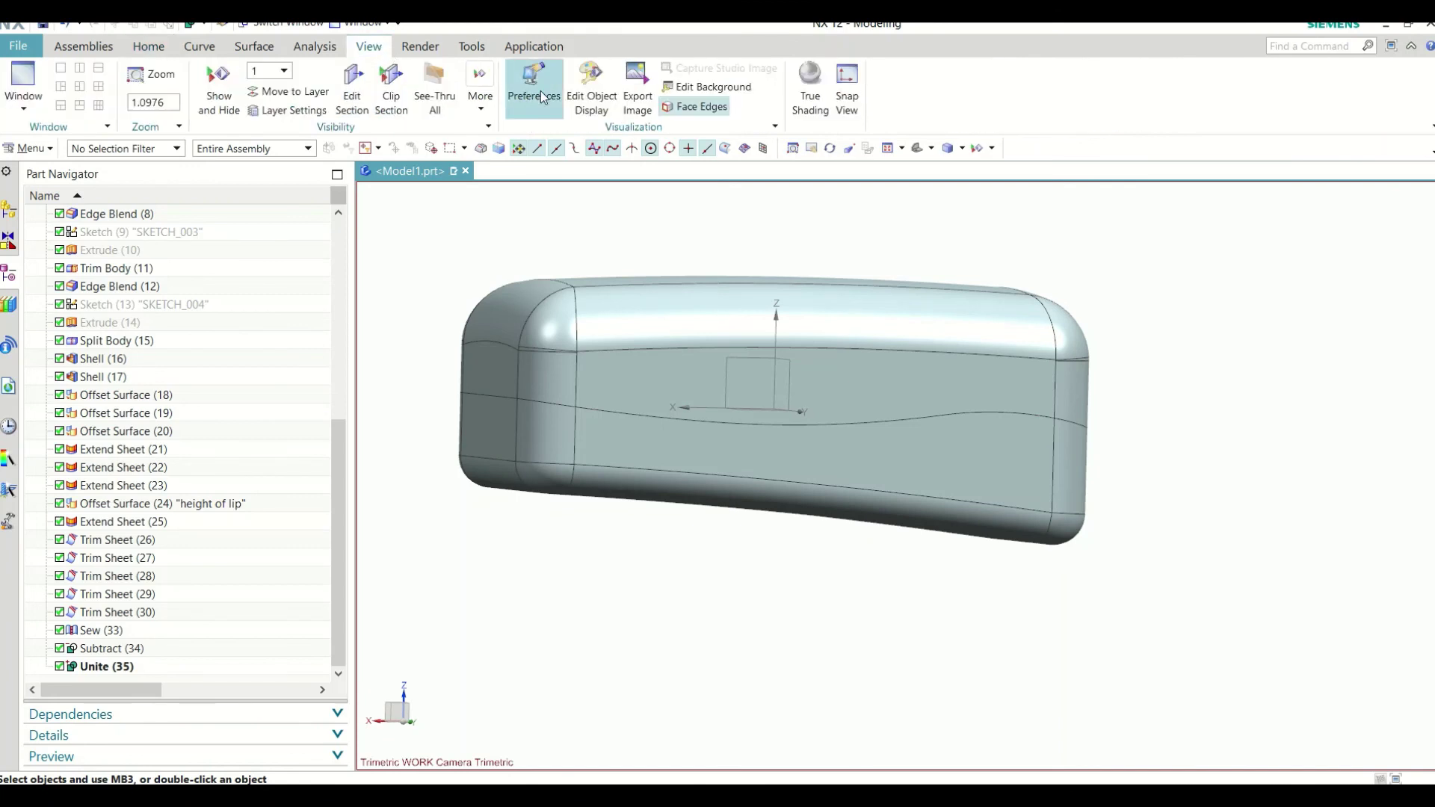
left_click(591, 88)
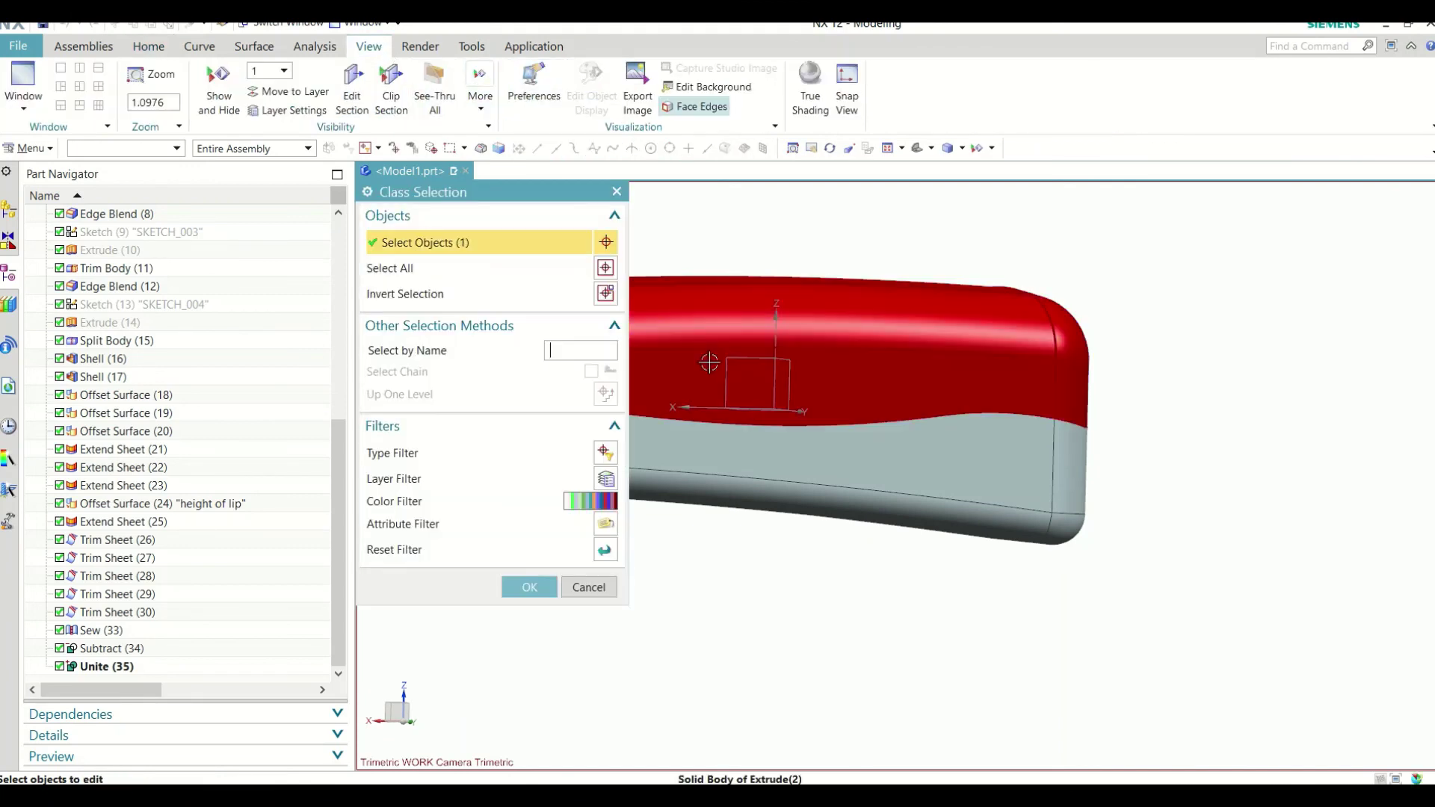
left_click(847, 328)
left_click(554, 586)
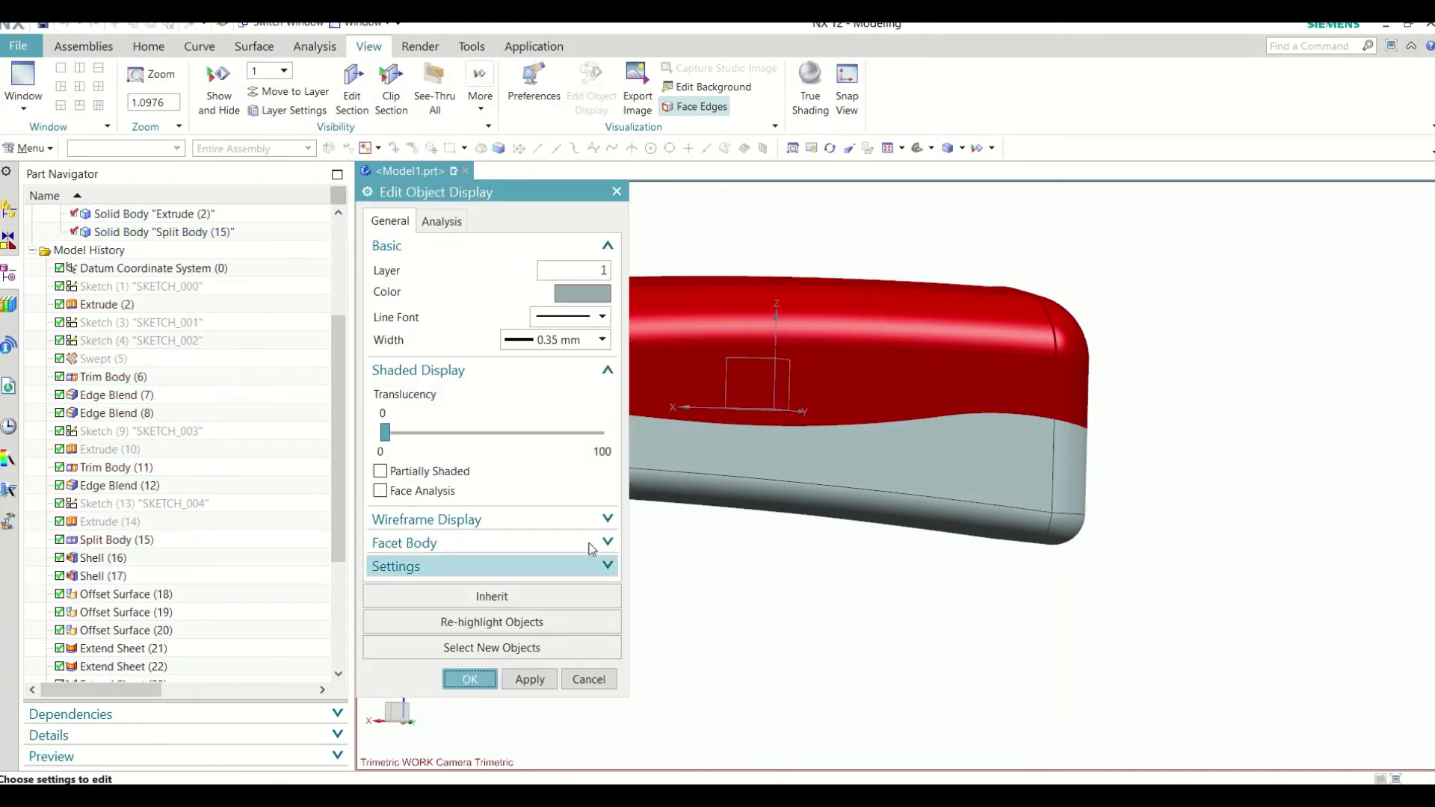
left_click(565, 296)
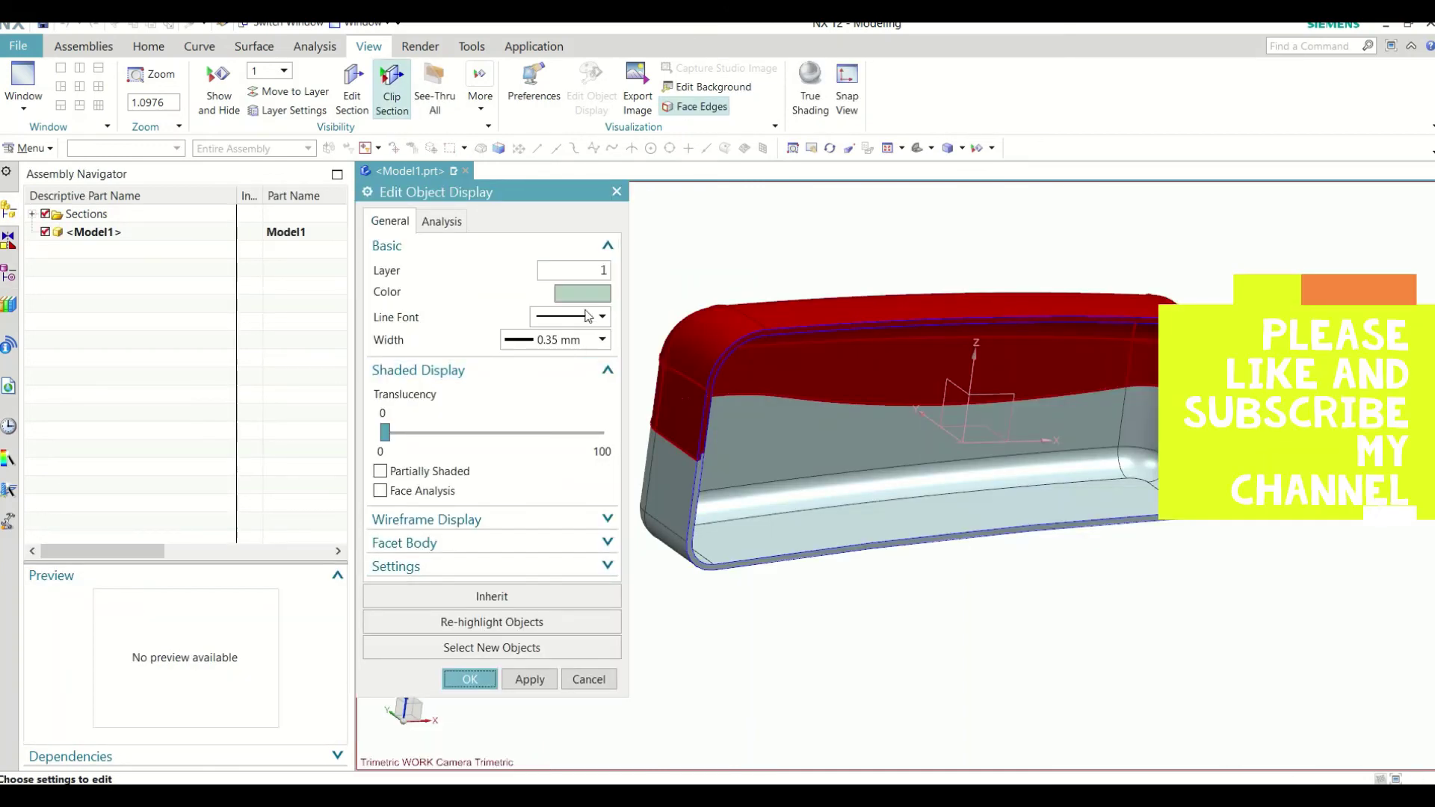
left_click(586, 295)
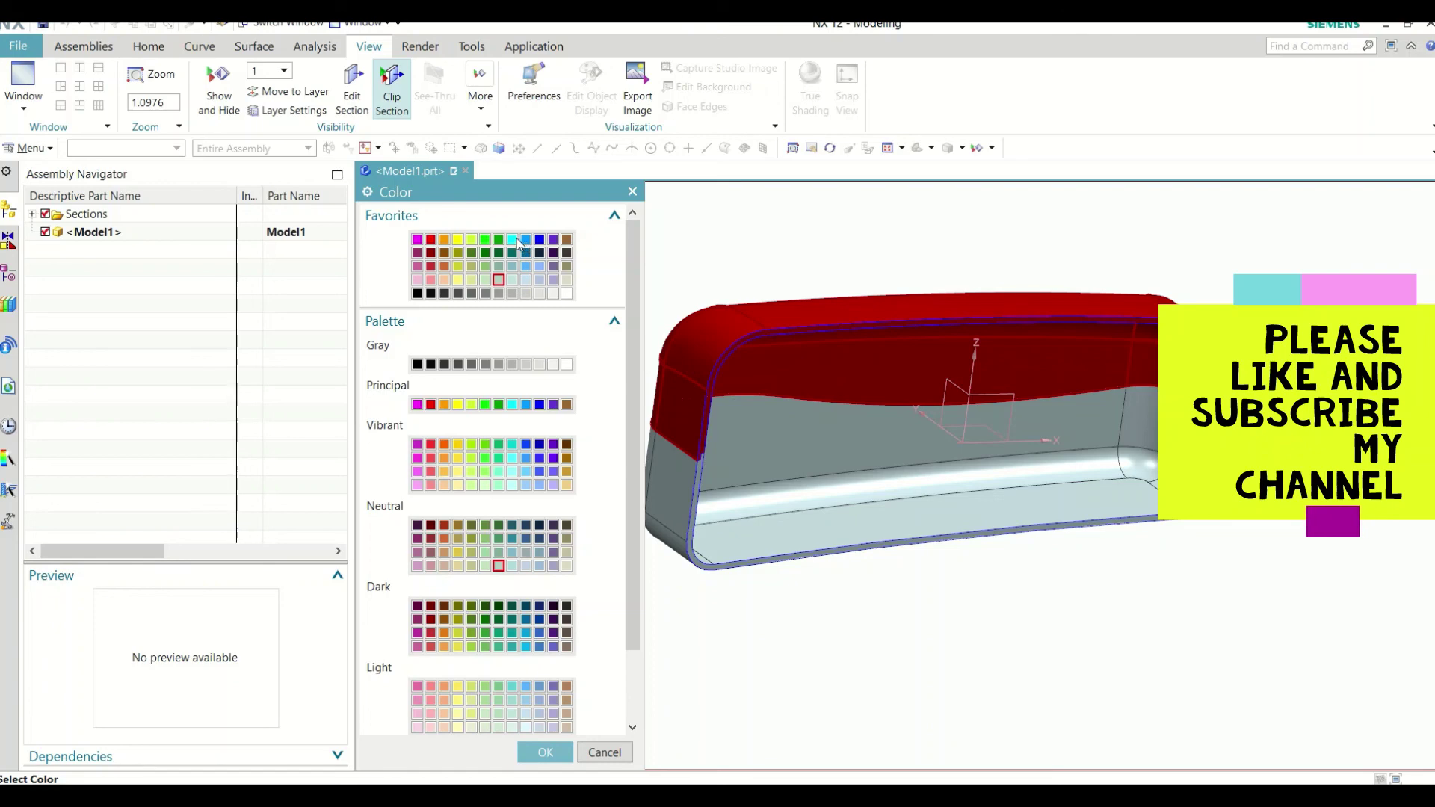
left_click(513, 240)
left_click(559, 758)
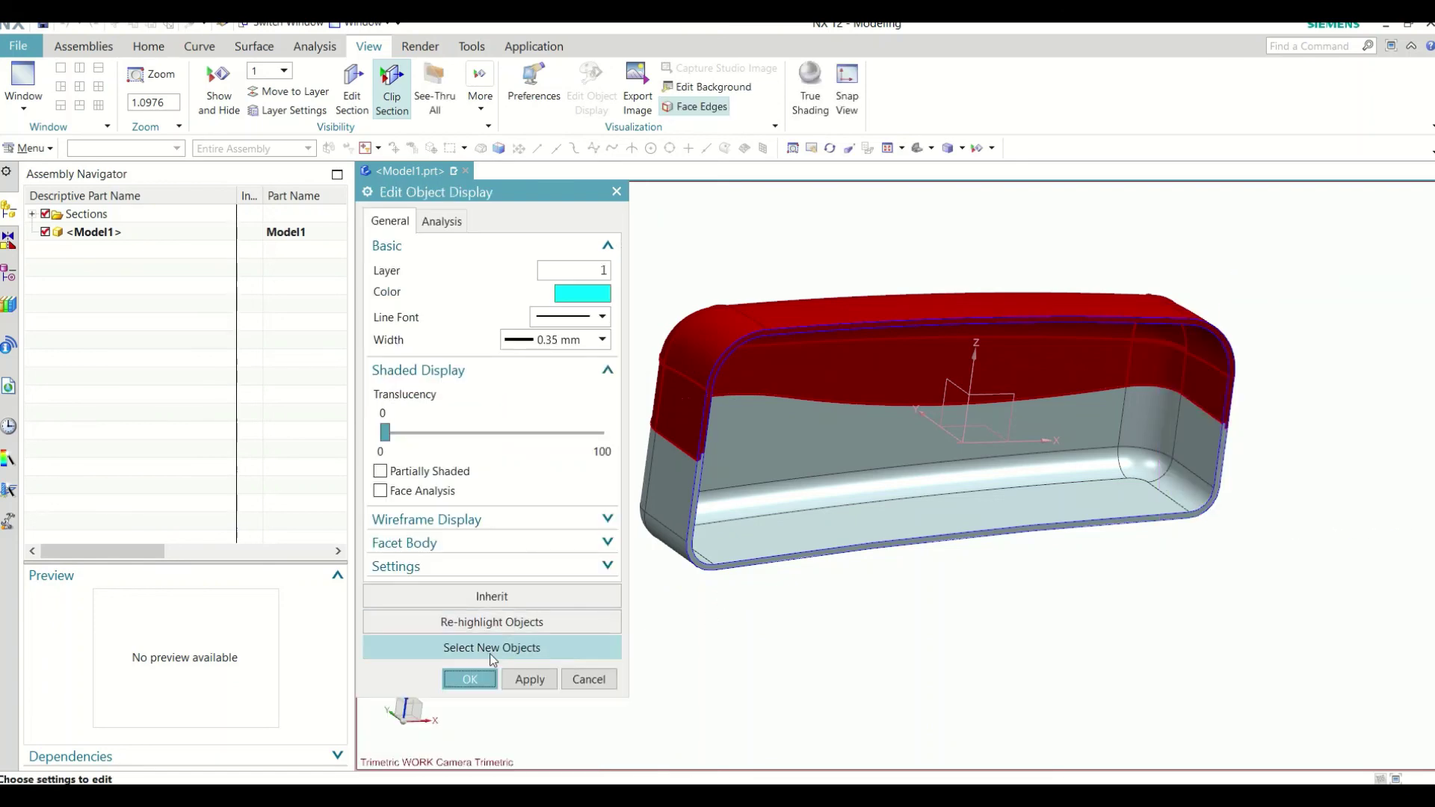
left_click(458, 675)
scroll(689, 570, "up", 3)
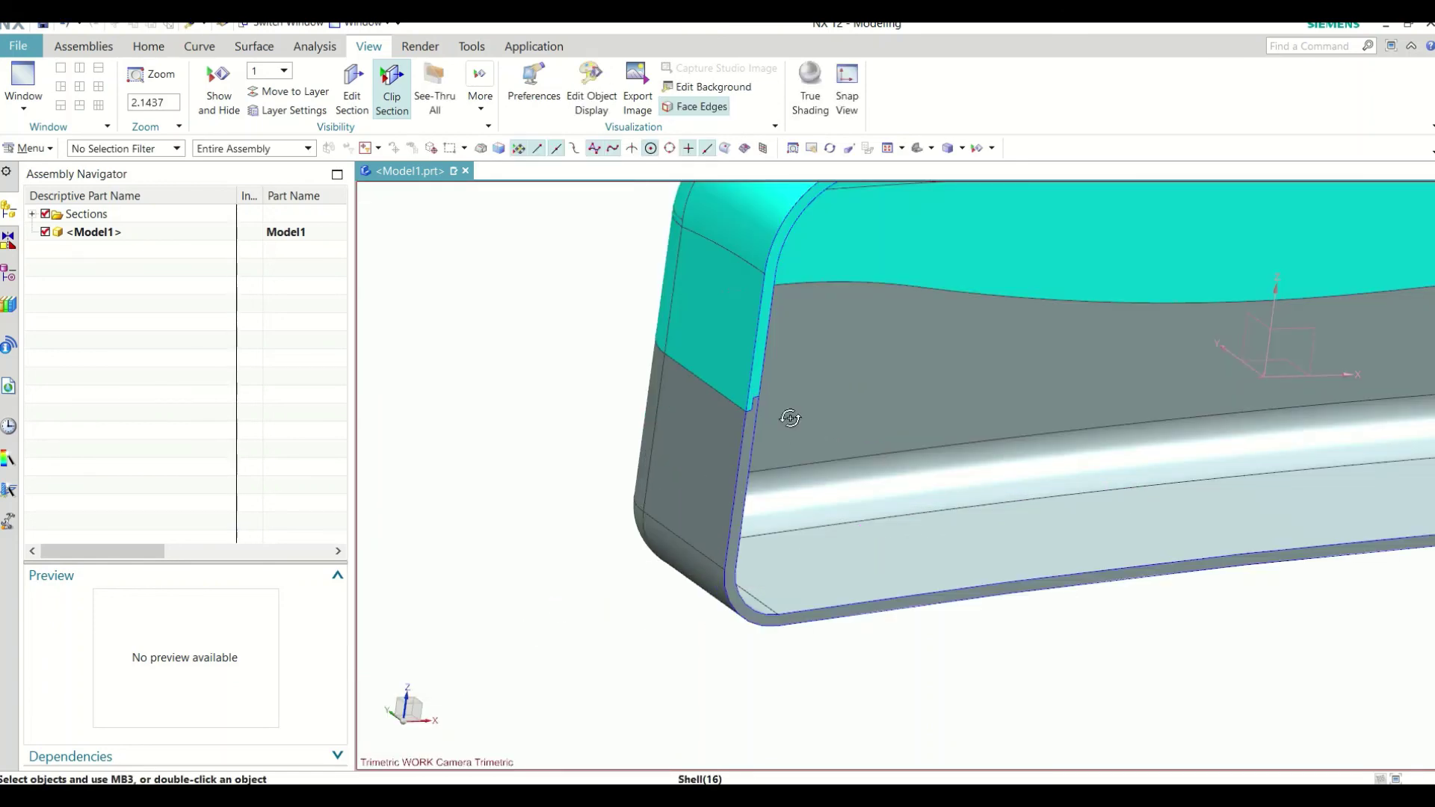
scroll(760, 381, "up", 2)
scroll(711, 409, "up", 2)
scroll(711, 409, "down", 1)
scroll(887, 436, "down", 1)
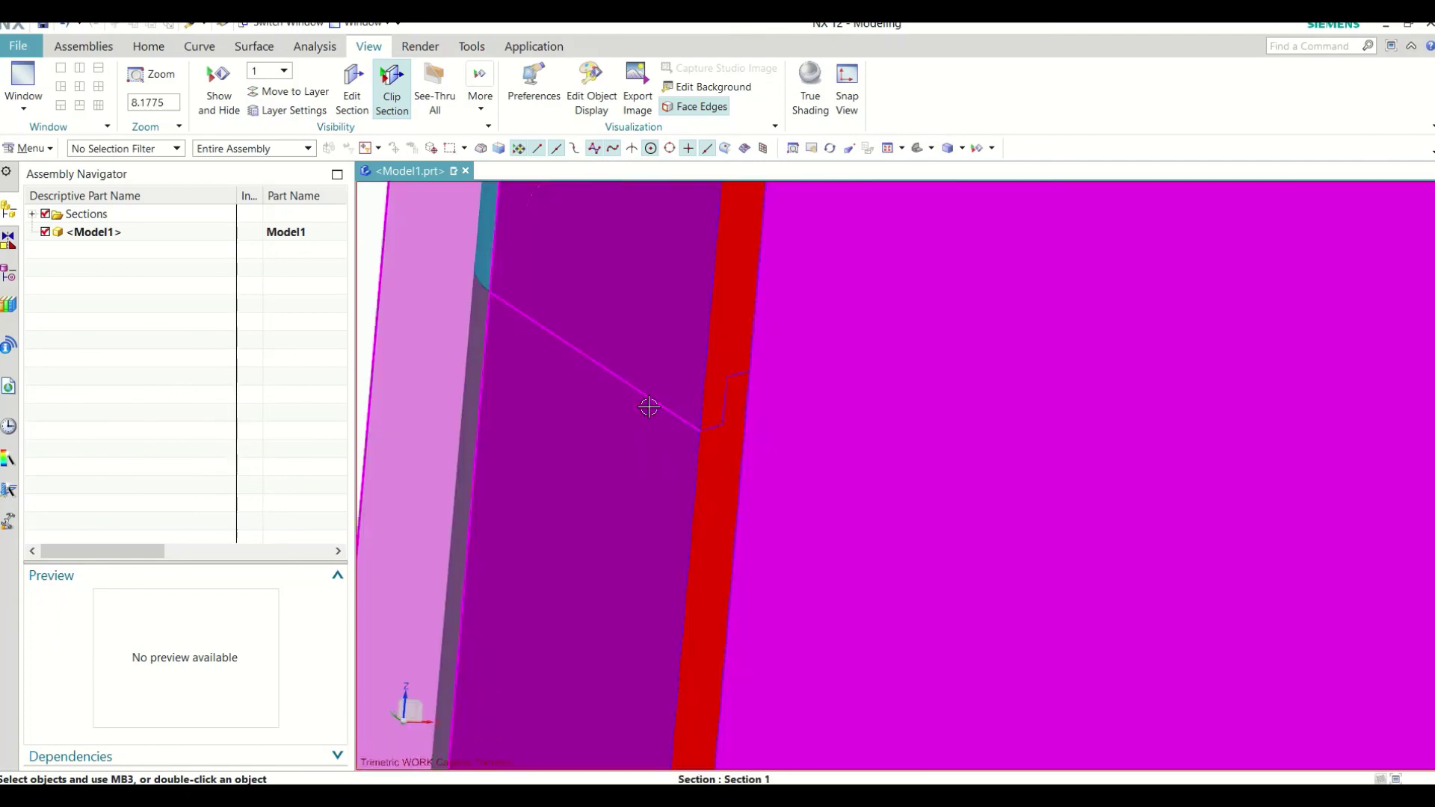
scroll(650, 406, "down", 2)
scroll(611, 506, "down", 1)
scroll(919, 419, "up", 3)
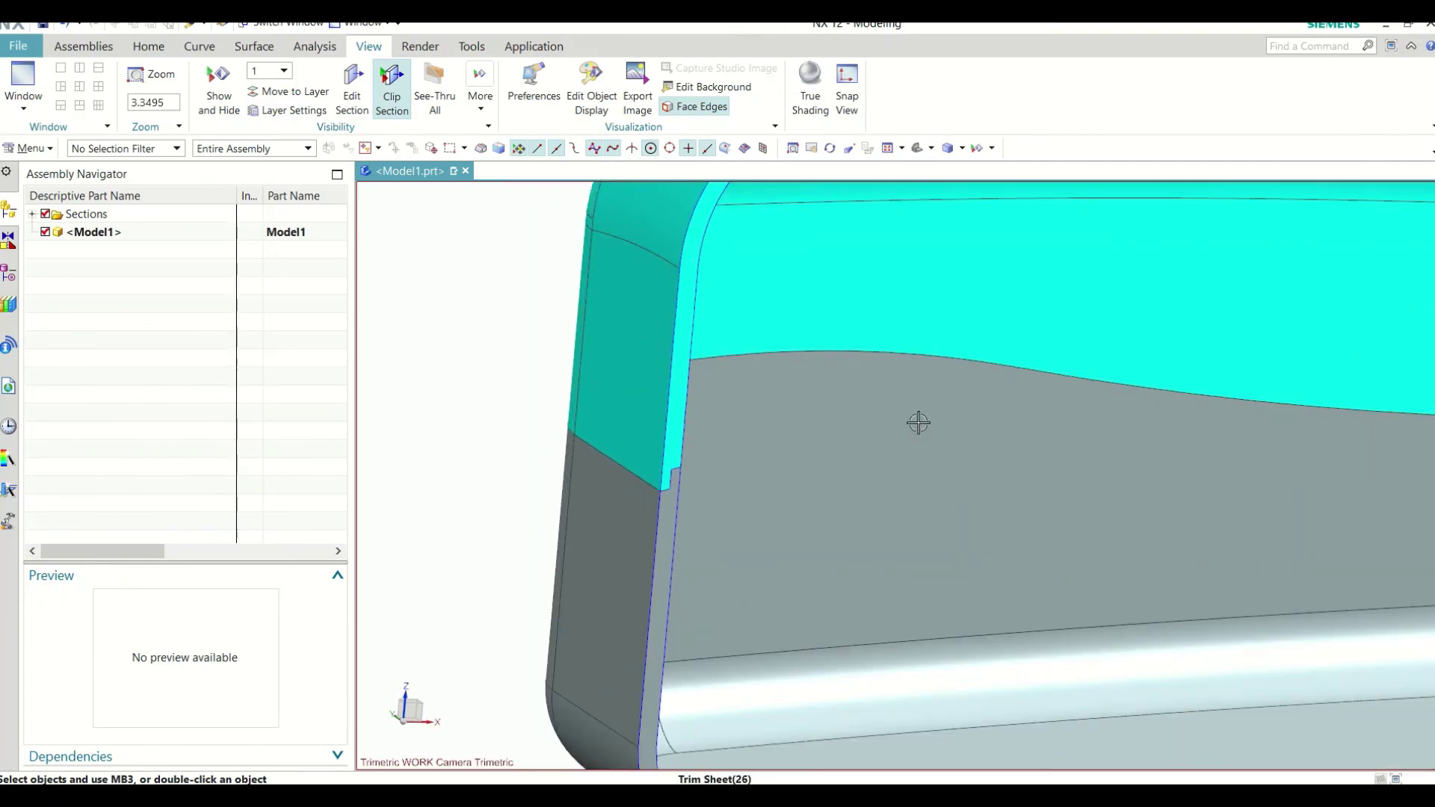
middle_click_drag(919, 419, 671, 506)
scroll(671, 507, "down", 5)
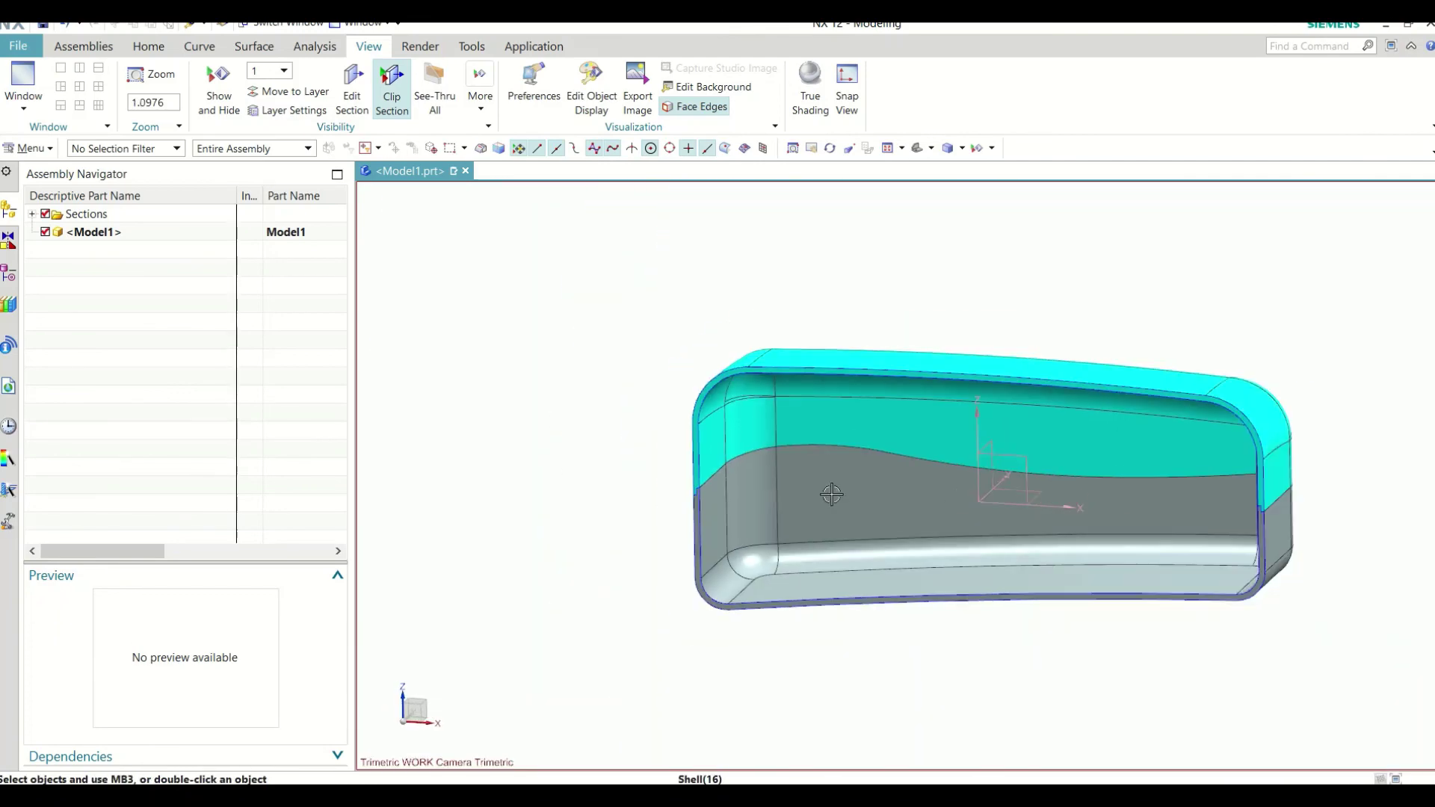
mouse_move(829, 491)
middle_mouse_down()
mouse_move(997, 500)
mouse_move(986, 490)
middle_mouse_up()
scroll(619, 526, "up", 2)
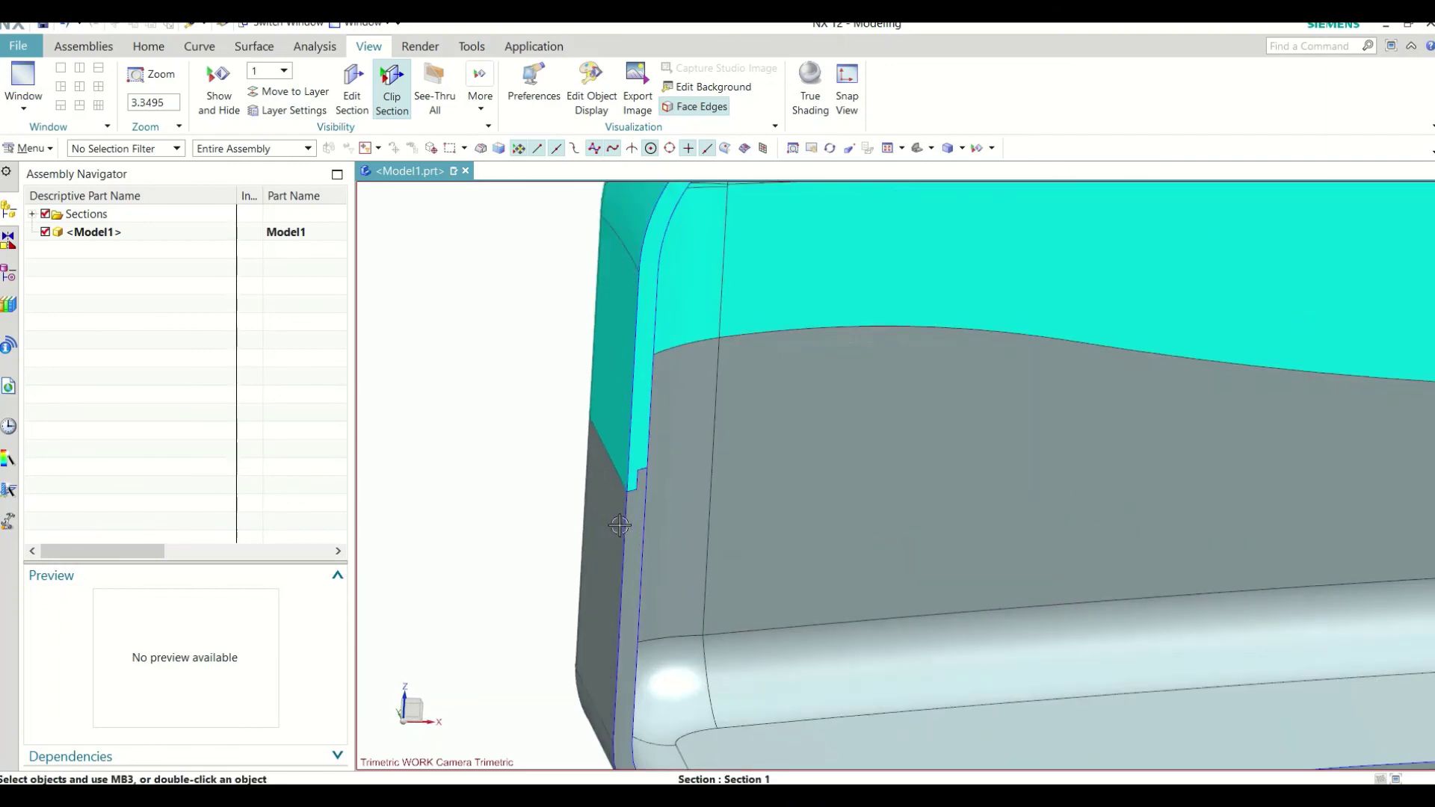
scroll(620, 526, "down", 3)
scroll(673, 508, "up", 4)
mouse_move(680, 505)
middle_mouse_down()
mouse_move(669, 454)
mouse_move(683, 467)
middle_mouse_up()
scroll(682, 468, "down", 4)
scroll(585, 543, "up", 1)
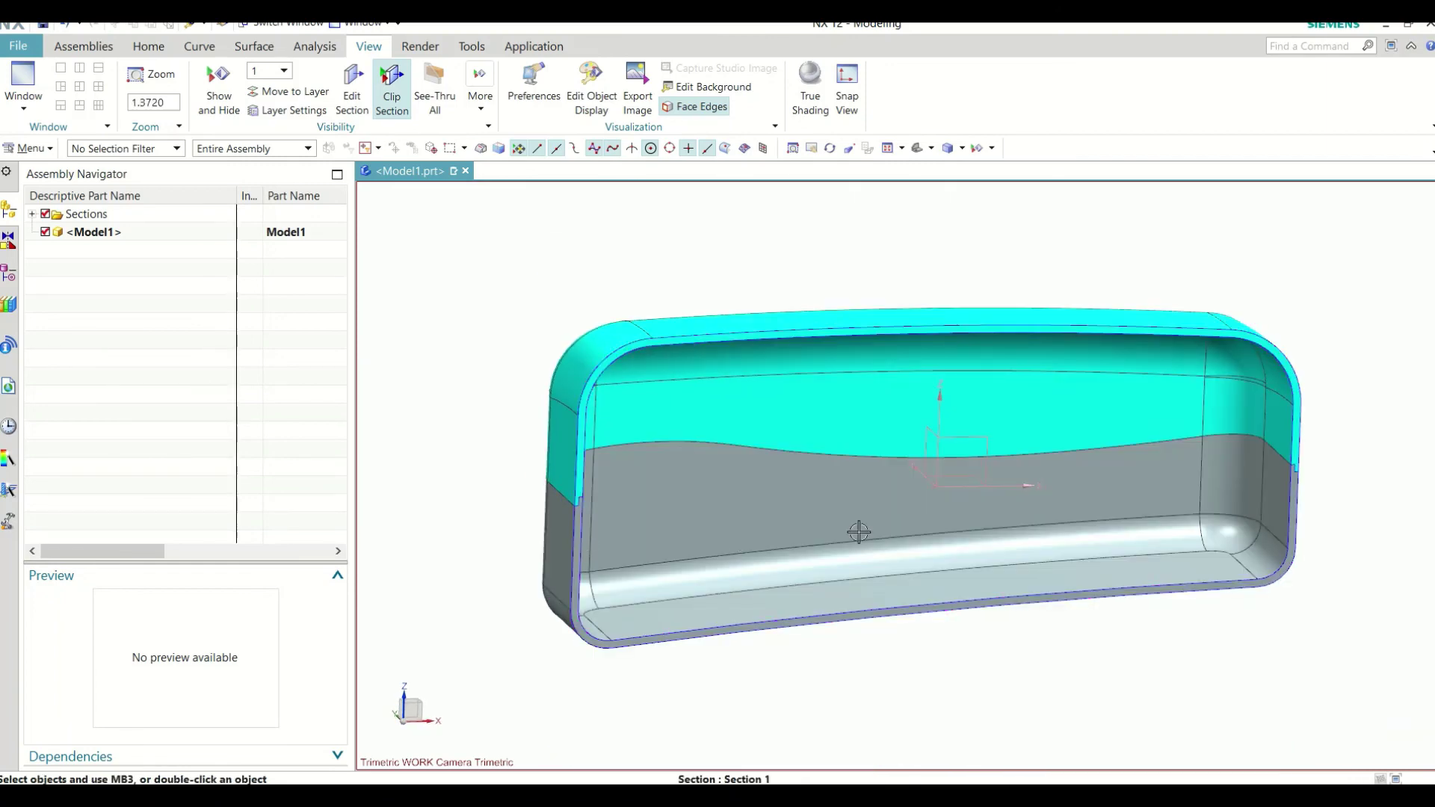